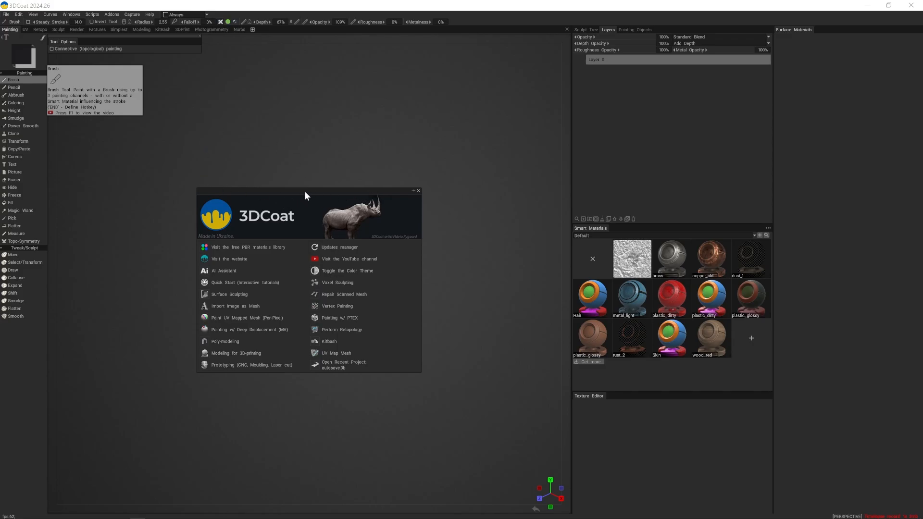
# - Start a voxel sculpting scene with the smallest sphere primitive as the base object
pyautogui.click(339, 282)
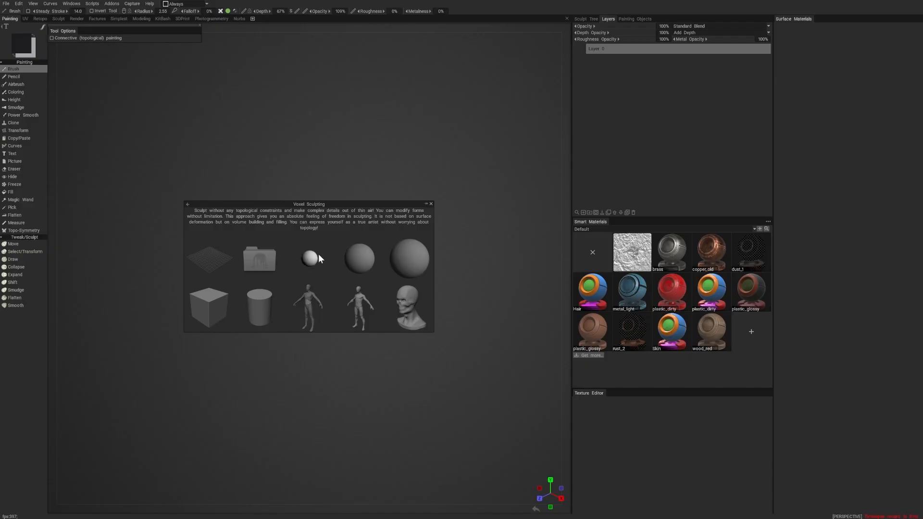
pyautogui.click(304, 259)
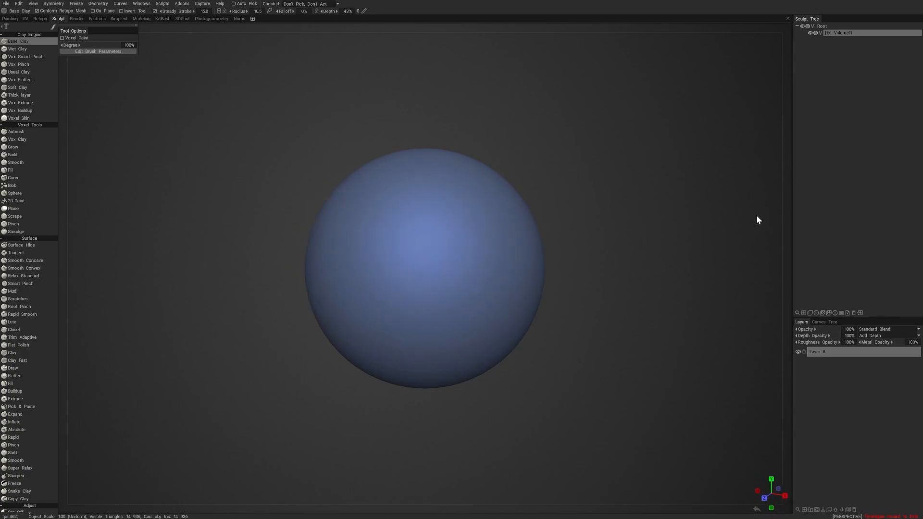
pyautogui.moveTo(756, 216); pyautogui.dragTo(694, 224, button='middle')
# - Apply the beige clay shader to the sphere
pyautogui.click(788, 85)
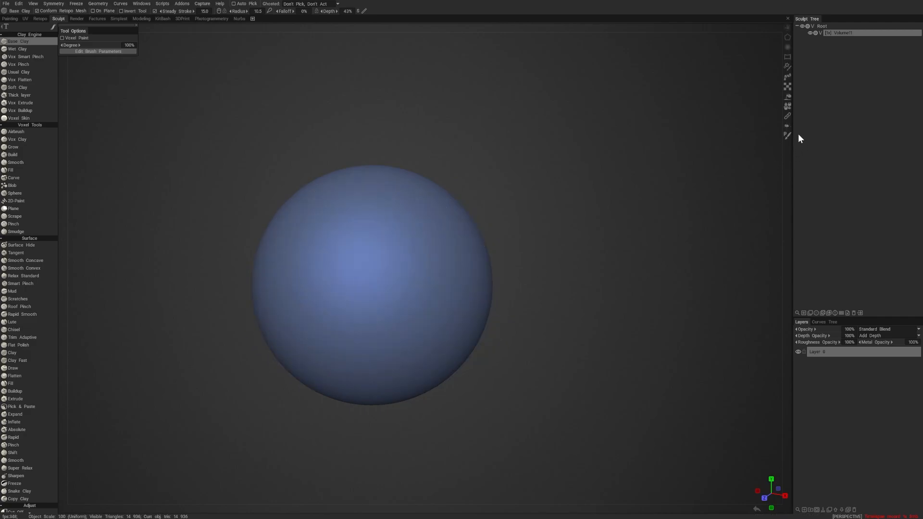
pyautogui.click(785, 95)
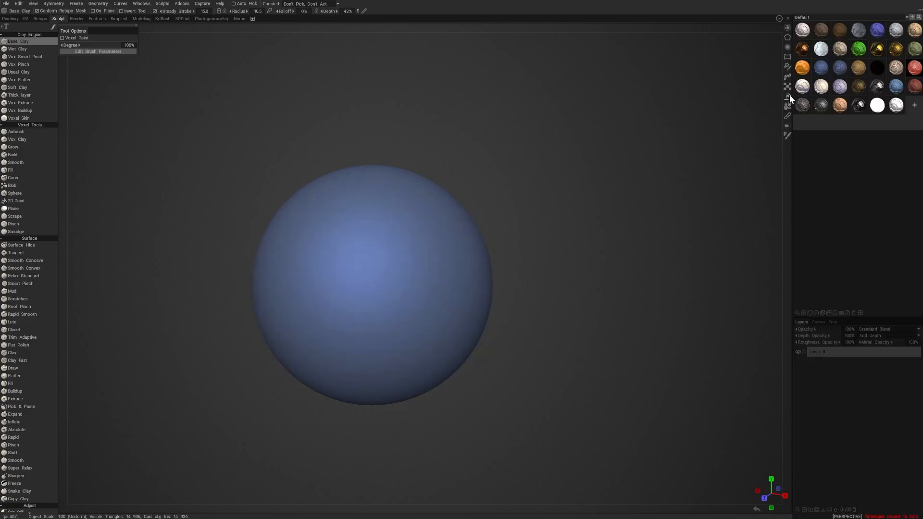
pyautogui.click(842, 48)
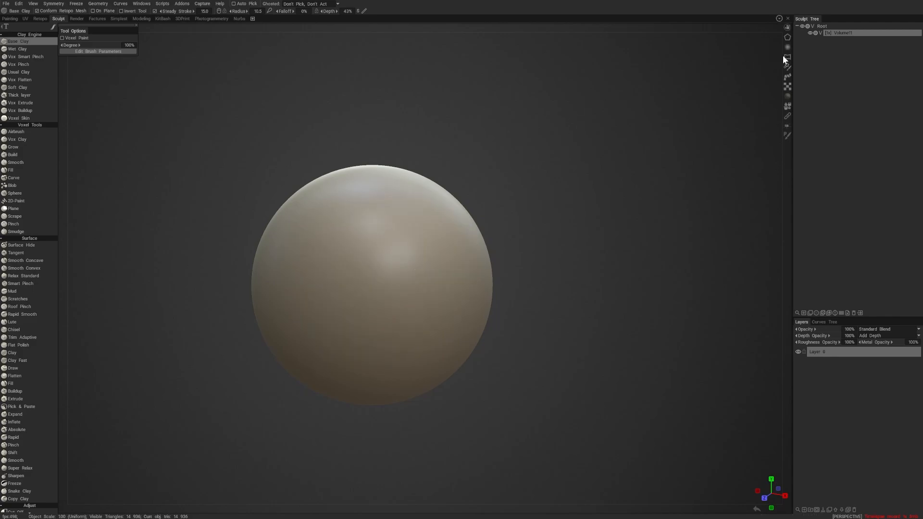
# - Try the scratched steel, worn dark metal and hammered gold shaders on the sphere and return to the beige clay shader
pyautogui.click(787, 96)
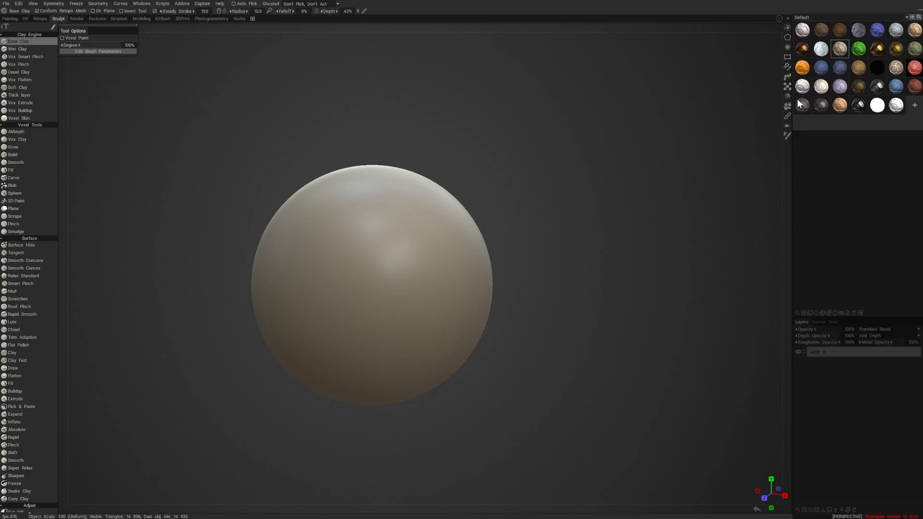
pyautogui.click(820, 106)
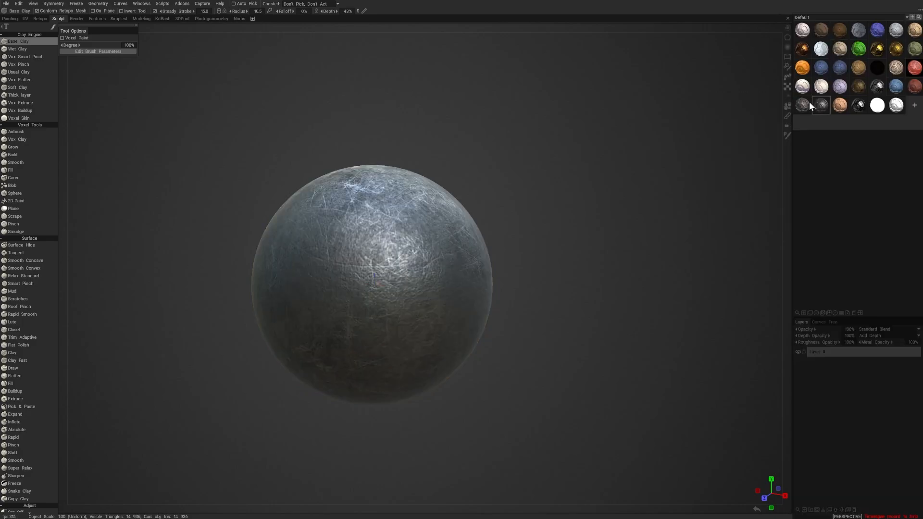
pyautogui.click(802, 105)
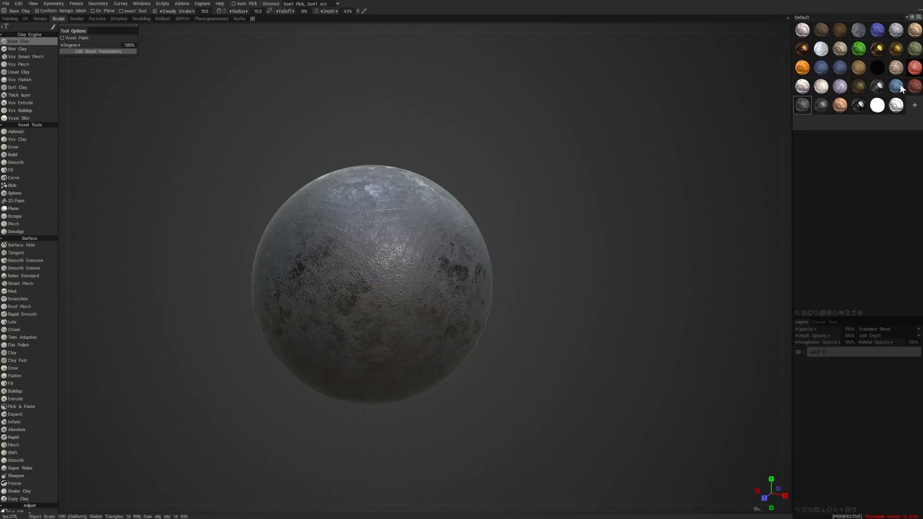
pyautogui.click(862, 86)
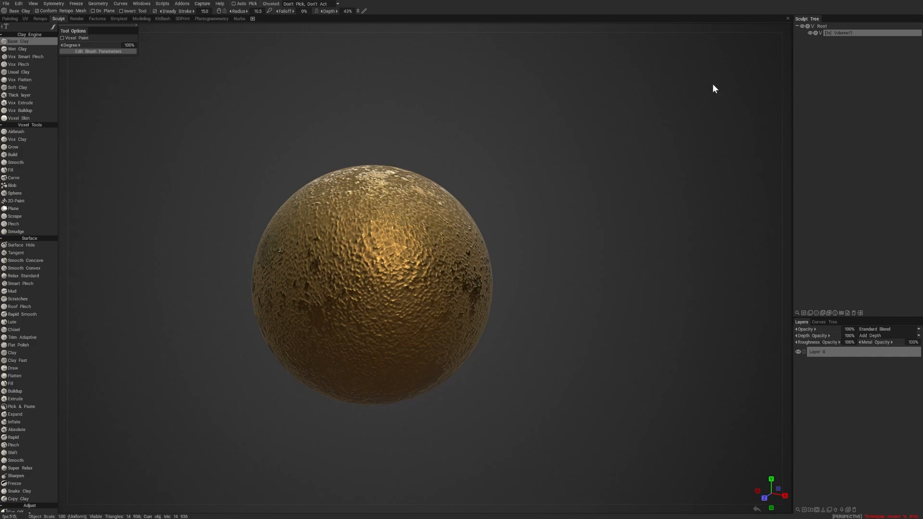
pyautogui.moveTo(780, 47)
pyautogui.moveTo(787, 91)
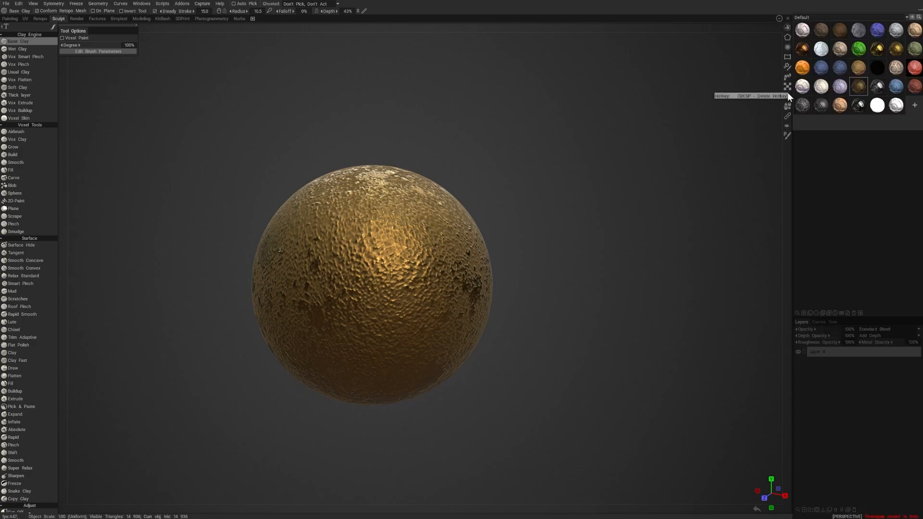
pyautogui.click(841, 49)
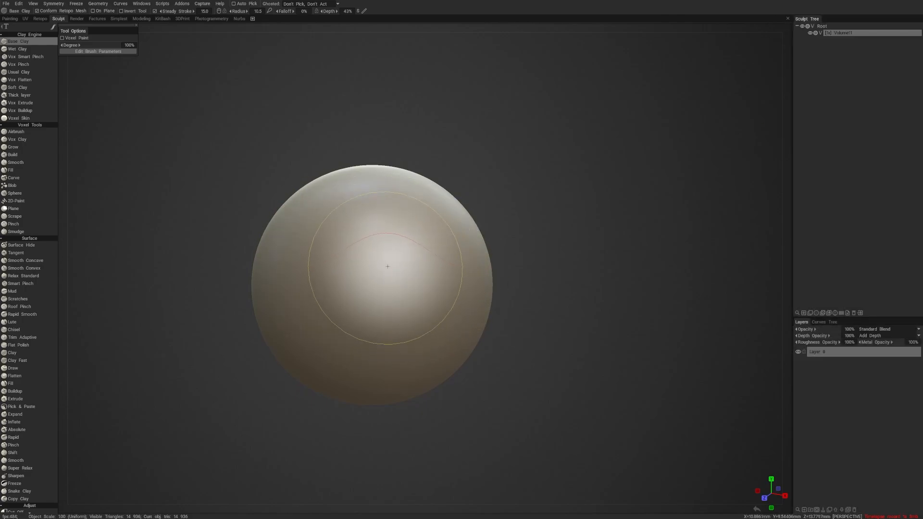
# - Build up the first large overlapping mounds on the sphere with broad Base Clay strokes from several sides
pyautogui.moveTo(373, 262); pyautogui.dragTo(393, 263, button='right')
pyautogui.moveTo(397, 235)
pyautogui.mouseDown()
pyautogui.moveTo(412, 242)
pyautogui.moveTo(416, 273)
pyautogui.mouseUp()
pyautogui.moveTo(515, 290); pyautogui.dragTo(557, 290)
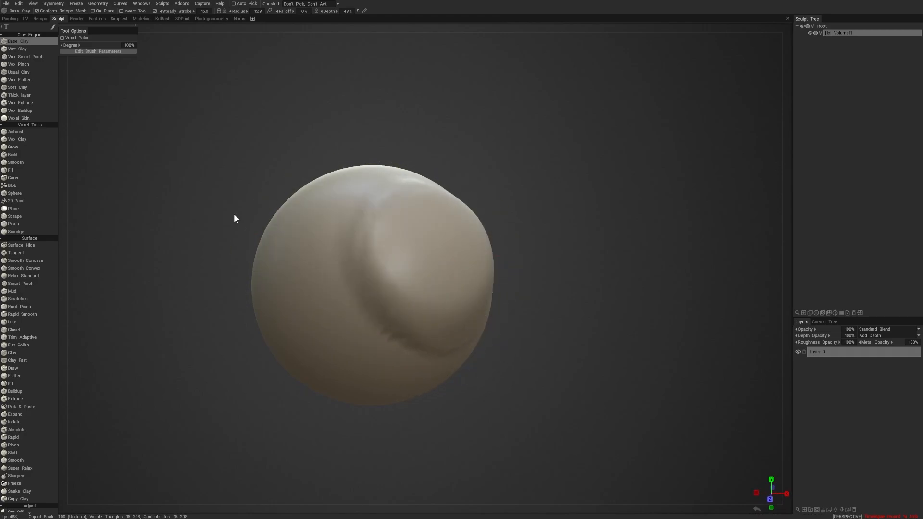
pyautogui.moveTo(368, 223)
pyautogui.mouseDown()
pyautogui.moveTo(336, 245)
pyautogui.moveTo(340, 269)
pyautogui.mouseUp()
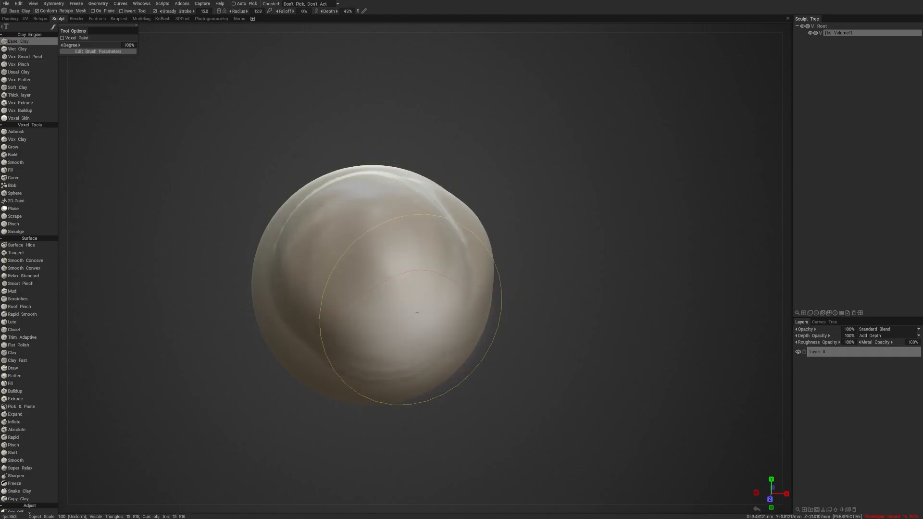
pyautogui.moveTo(533, 296); pyautogui.dragTo(454, 284)
pyautogui.moveTo(417, 236)
pyautogui.mouseDown()
pyautogui.moveTo(376, 226)
pyautogui.moveTo(385, 269)
pyautogui.mouseUp()
pyautogui.moveTo(485, 329); pyautogui.dragTo(506, 338)
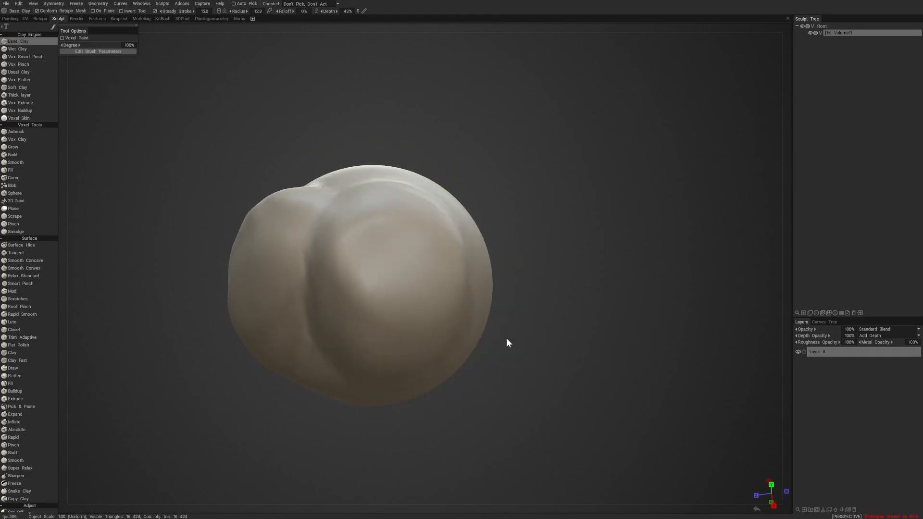
# - Add further Base Clay mounds around the form and over its upper part to make an irregular lump
pyautogui.moveTo(373, 241)
pyautogui.mouseDown()
pyautogui.moveTo(302, 237)
pyautogui.moveTo(360, 284)
pyautogui.mouseUp()
pyautogui.moveTo(545, 281)
pyautogui.mouseDown()
pyautogui.moveTo(535, 269)
pyautogui.moveTo(464, 259)
pyautogui.mouseUp()
pyautogui.moveTo(399, 245)
pyautogui.mouseDown()
pyautogui.moveTo(353, 238)
pyautogui.moveTo(384, 274)
pyautogui.mouseUp()
pyautogui.moveTo(440, 416); pyautogui.dragTo(497, 327)
pyautogui.moveTo(418, 246)
pyautogui.mouseDown()
pyautogui.moveTo(356, 264)
pyautogui.moveTo(392, 298)
pyautogui.mouseUp()
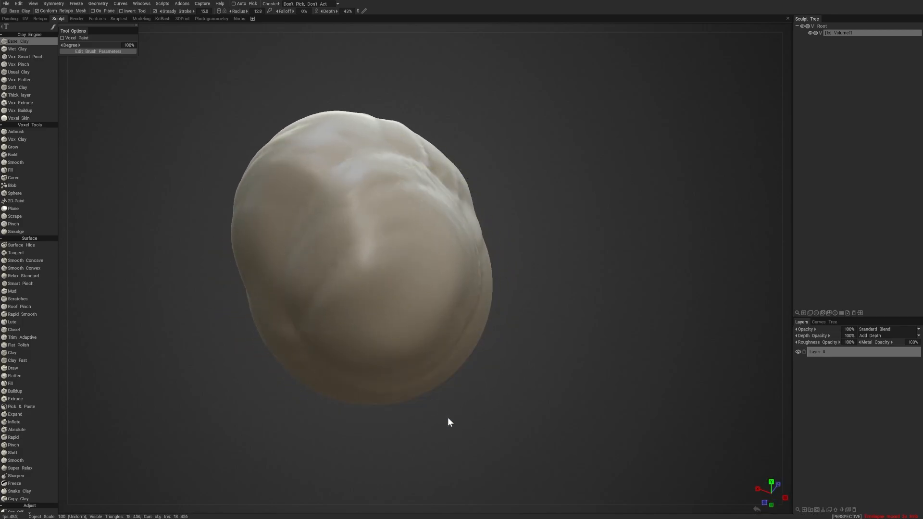
pyautogui.moveTo(448, 418)
pyautogui.mouseDown()
pyautogui.moveTo(531, 395)
pyautogui.moveTo(557, 368)
pyautogui.mouseUp()
pyautogui.moveTo(451, 245)
pyautogui.mouseDown()
pyautogui.moveTo(417, 231)
pyautogui.moveTo(432, 291)
pyautogui.mouseUp()
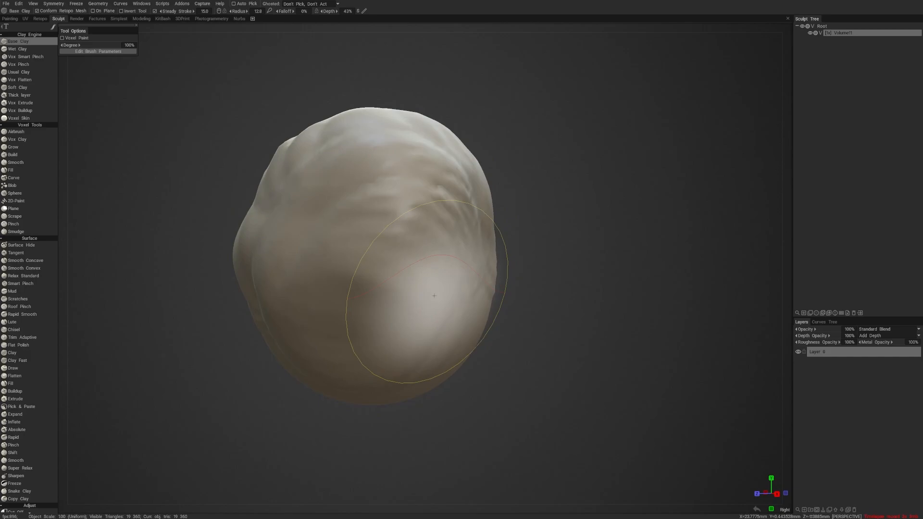
# - Carve a broad recess into the upper front of the lump with Base Clay at radius 10
pyautogui.moveTo(526, 308); pyautogui.dragTo(578, 281)
pyautogui.moveTo(438, 260)
pyautogui.keyDown('ctrl'); pyautogui.mouseDown()
pyautogui.moveTo(423, 208)
pyautogui.moveTo(371, 247)
pyautogui.moveTo(375, 283)
pyautogui.mouseUp(); pyautogui.keyUp('ctrl')
pyautogui.moveTo(312, 408); pyautogui.dragTo(356, 415)
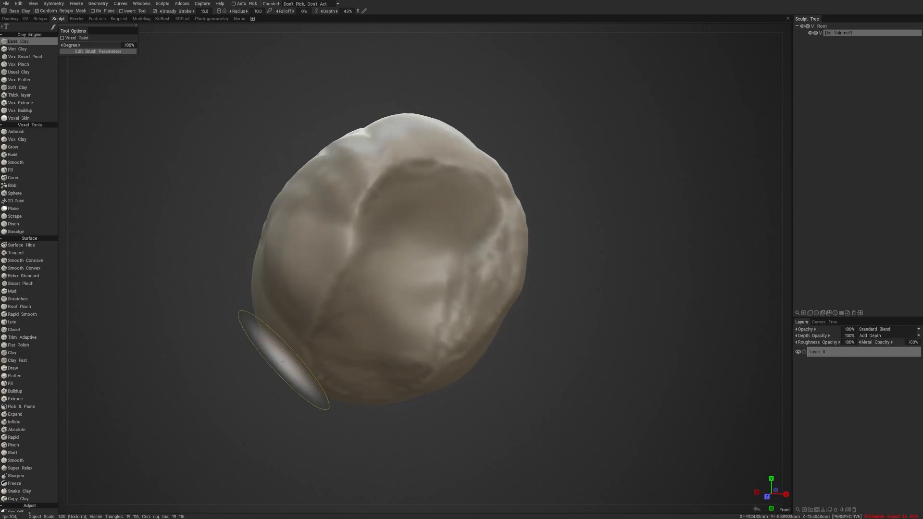
# - Examine the brush parameters of the Base Clay tool and hide them again
pyautogui.moveTo(336, 216); pyautogui.dragTo(364, 250)
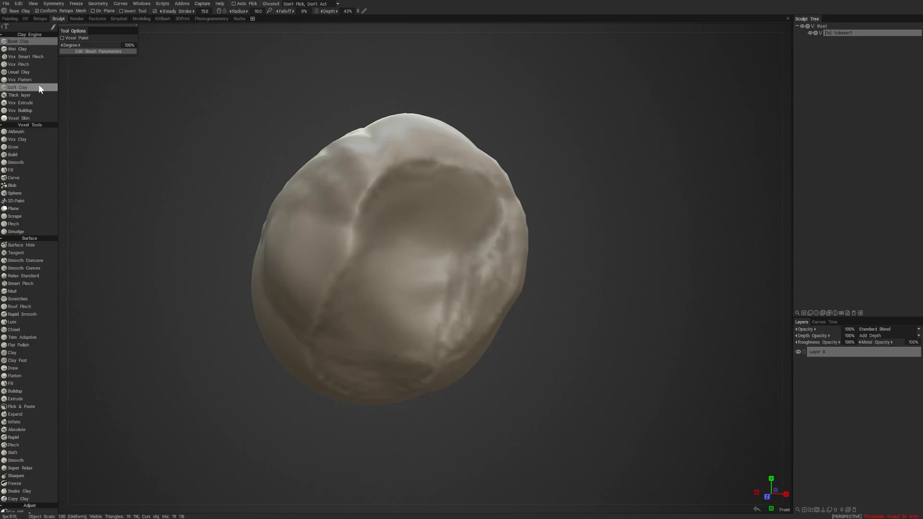
pyautogui.click(100, 52)
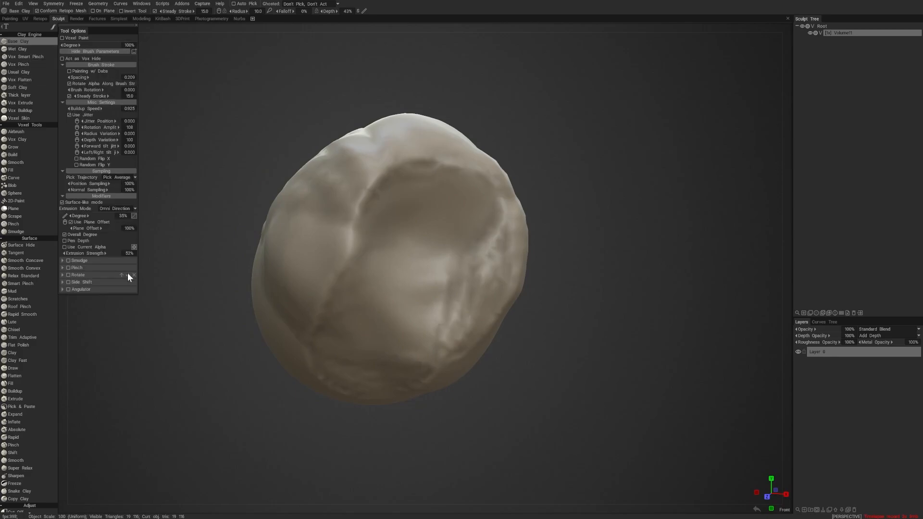
pyautogui.click(111, 50)
# - Rework the sides of the lump with long diagonal Base Clay strokes from successive viewing angles
pyautogui.moveTo(244, 436); pyautogui.dragTo(323, 431)
pyautogui.moveTo(425, 243); pyautogui.dragTo(441, 327)
pyautogui.moveTo(377, 433); pyautogui.dragTo(426, 433)
pyautogui.moveTo(332, 219)
pyautogui.mouseDown()
pyautogui.moveTo(363, 344)
pyautogui.moveTo(438, 308)
pyautogui.mouseUp()
pyautogui.moveTo(329, 434); pyautogui.dragTo(371, 431)
# - Smooth the ridges and uneven areas around the back and sides of the lump
pyautogui.moveTo(409, 232)
pyautogui.keyDown('shift'); pyautogui.mouseDown()
pyautogui.moveTo(451, 281)
pyautogui.moveTo(411, 324)
pyautogui.moveTo(381, 314)
pyautogui.moveTo(450, 318)
pyautogui.mouseUp(); pyautogui.keyUp('shift')
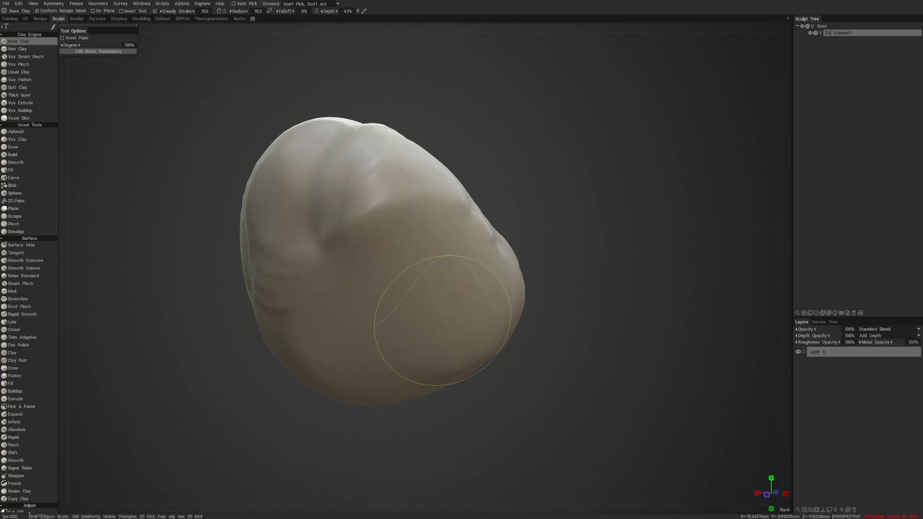
pyautogui.moveTo(339, 457); pyautogui.dragTo(411, 458)
pyautogui.moveTo(394, 354)
pyautogui.keyDown('shift'); pyautogui.mouseDown()
pyautogui.moveTo(381, 274)
pyautogui.moveTo(344, 374)
pyautogui.mouseUp(); pyautogui.keyUp('shift')
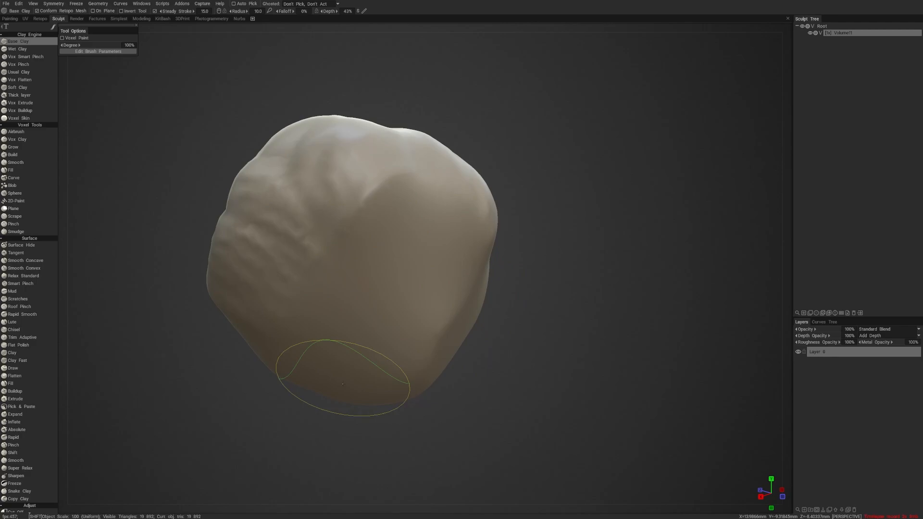
pyautogui.moveTo(289, 462); pyautogui.dragTo(353, 455)
pyautogui.moveTo(423, 192)
pyautogui.keyDown('shift'); pyautogui.mouseDown()
pyautogui.moveTo(409, 240)
pyautogui.moveTo(408, 168)
pyautogui.moveTo(371, 149)
pyautogui.mouseUp(); pyautogui.keyUp('shift')
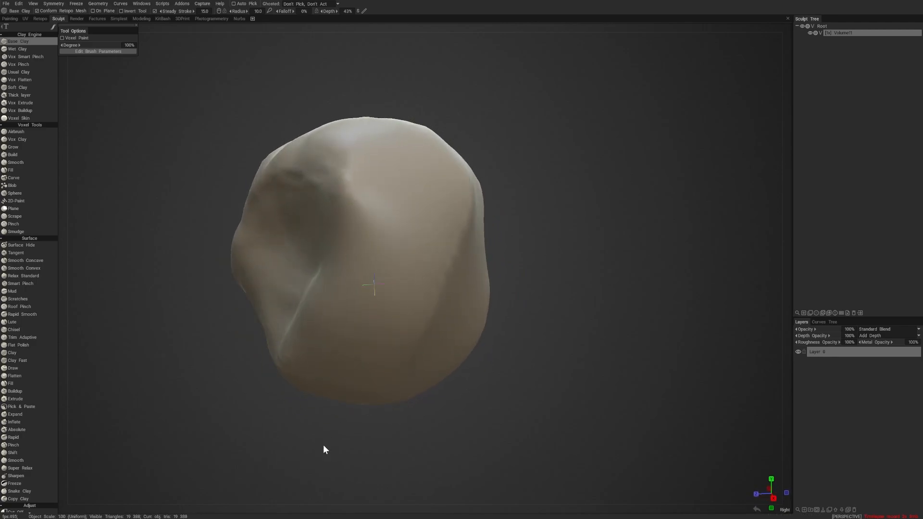
pyautogui.moveTo(323, 445); pyautogui.dragTo(411, 431)
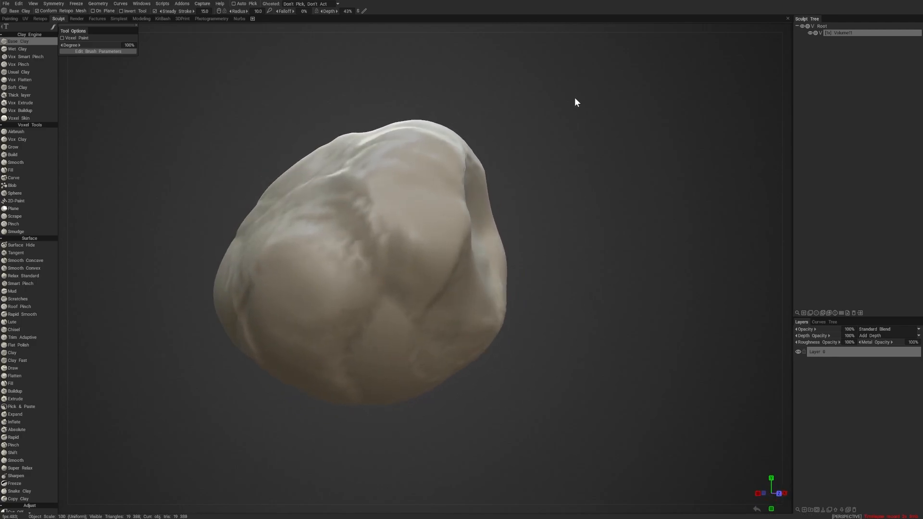
# - Examine the sculpted lump from all sides, both close up and from a distance
pyautogui.moveTo(575, 99)
pyautogui.mouseDown()
pyautogui.moveTo(482, 107)
pyautogui.moveTo(610, 118)
pyautogui.moveTo(495, 74)
pyautogui.moveTo(497, 89)
pyautogui.moveTo(624, 126)
pyautogui.moveTo(571, 264)
pyautogui.moveTo(506, 124)
pyautogui.moveTo(615, 118)
pyautogui.moveTo(474, 86)
pyautogui.moveTo(565, 84)
pyautogui.moveTo(575, 92)
pyautogui.moveTo(573, 197)
pyautogui.mouseUp()
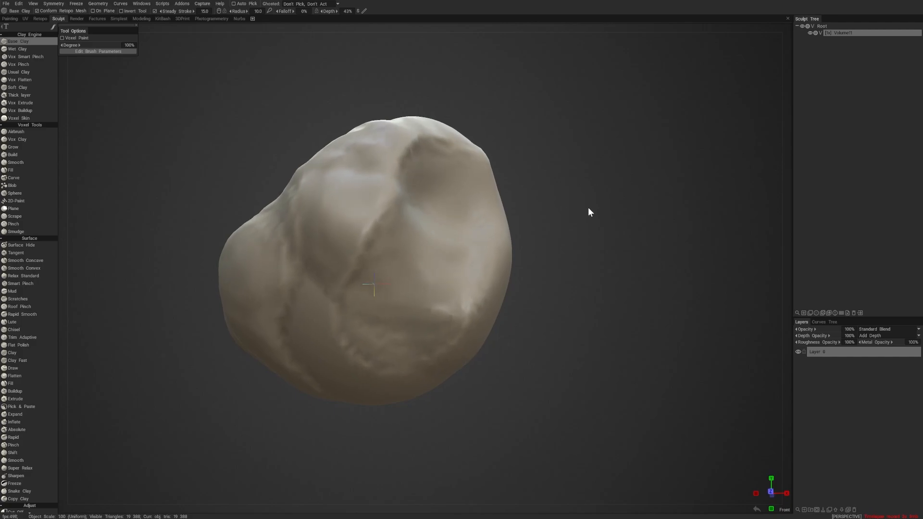
pyautogui.moveTo(588, 210)
pyautogui.mouseDown()
pyautogui.moveTo(501, 212)
pyautogui.moveTo(649, 220)
pyautogui.moveTo(504, 214)
pyautogui.moveTo(650, 231)
pyautogui.moveTo(471, 221)
pyautogui.moveTo(642, 220)
pyautogui.moveTo(482, 230)
pyautogui.moveTo(620, 149)
pyautogui.moveTo(542, 316)
pyautogui.moveTo(612, 189)
pyautogui.moveTo(537, 237)
pyautogui.moveTo(398, 400)
pyautogui.moveTo(518, 387)
pyautogui.moveTo(305, 412)
pyautogui.moveTo(525, 393)
pyautogui.moveTo(350, 418)
pyautogui.moveTo(385, 418)
pyautogui.moveTo(443, 331)
pyautogui.mouseUp()
pyautogui.scroll(-3, 505, 281)
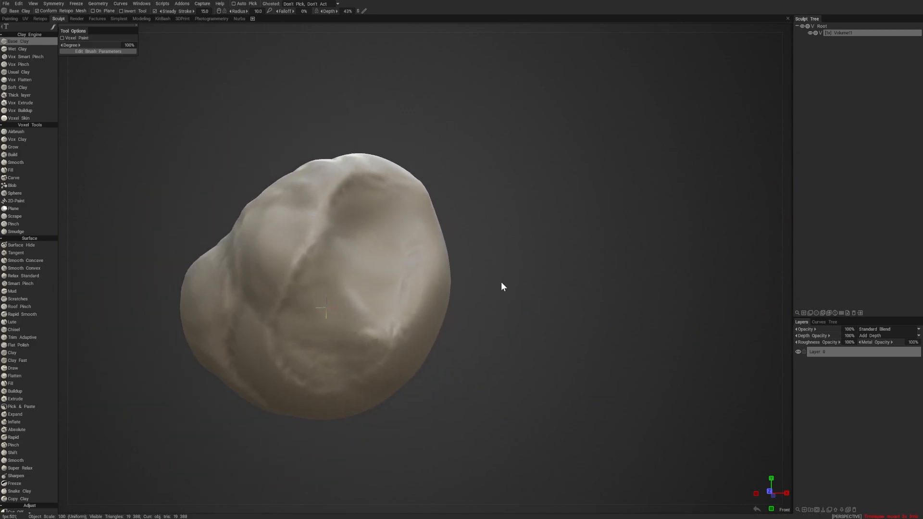
pyautogui.scroll(6, 504, 281)
pyautogui.scroll(-6, 500, 284)
pyautogui.scroll(2, 491, 292)
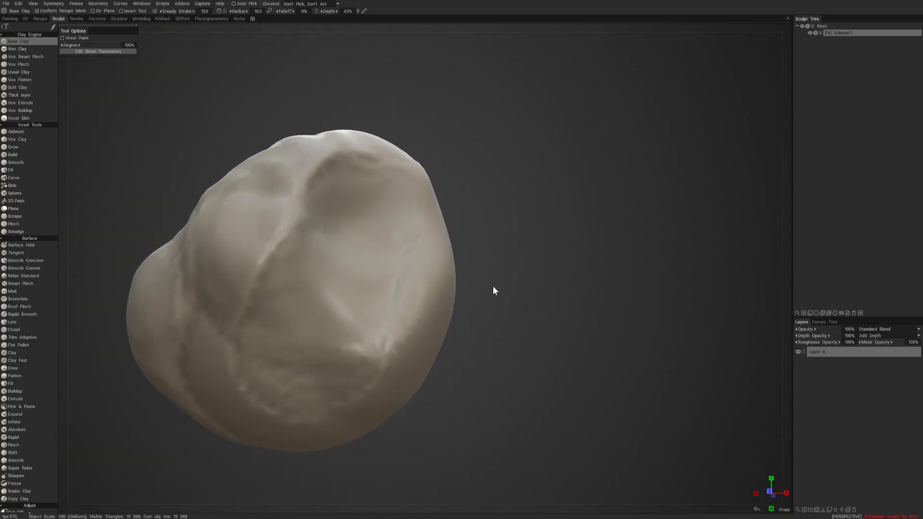
pyautogui.scroll(2, 495, 288)
pyautogui.scroll(-2, 496, 289)
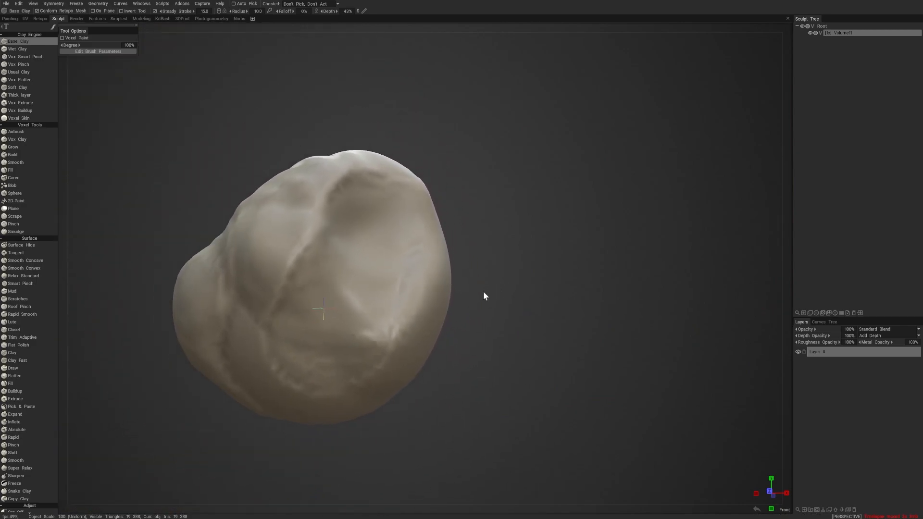
pyautogui.scroll(5, 484, 294)
pyautogui.scroll(-6, 519, 290)
pyautogui.scroll(6, 469, 303)
pyautogui.scroll(-7, 480, 308)
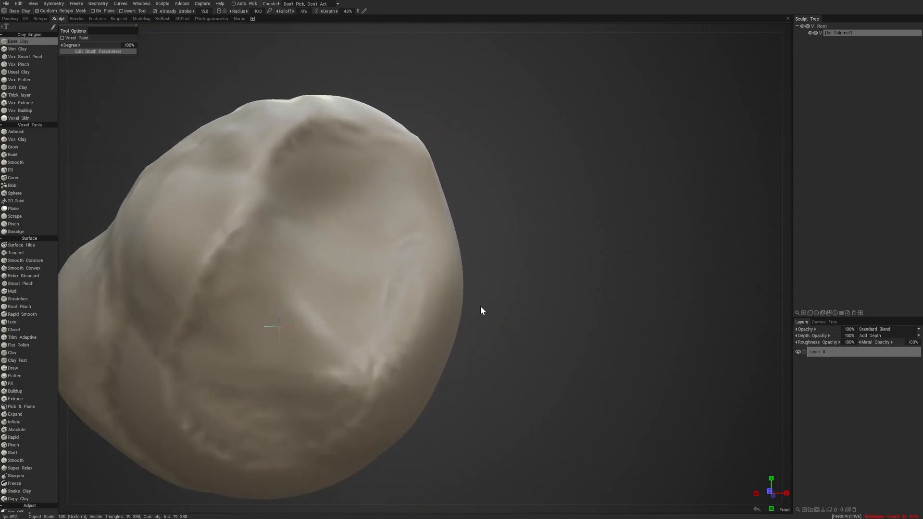
pyautogui.scroll(7, 462, 310)
pyautogui.scroll(-6, 481, 308)
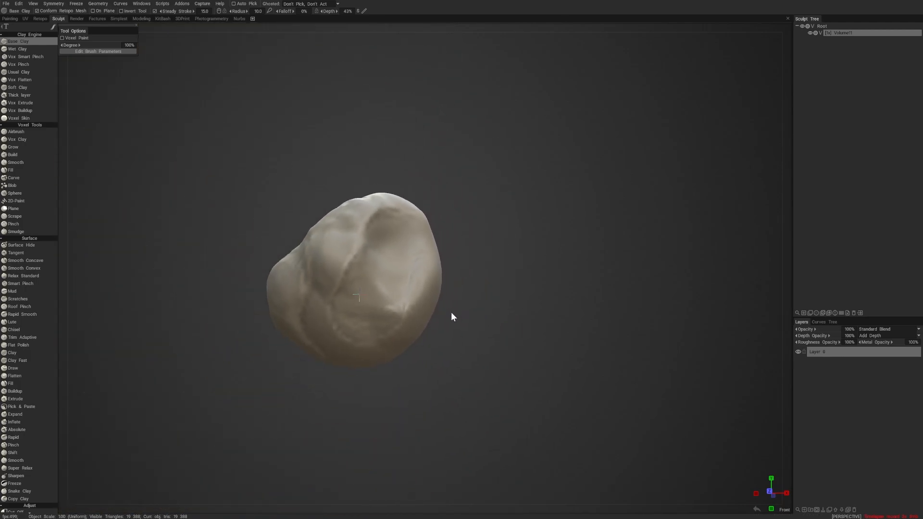
pyautogui.scroll(4, 471, 308)
pyautogui.scroll(2, 483, 311)
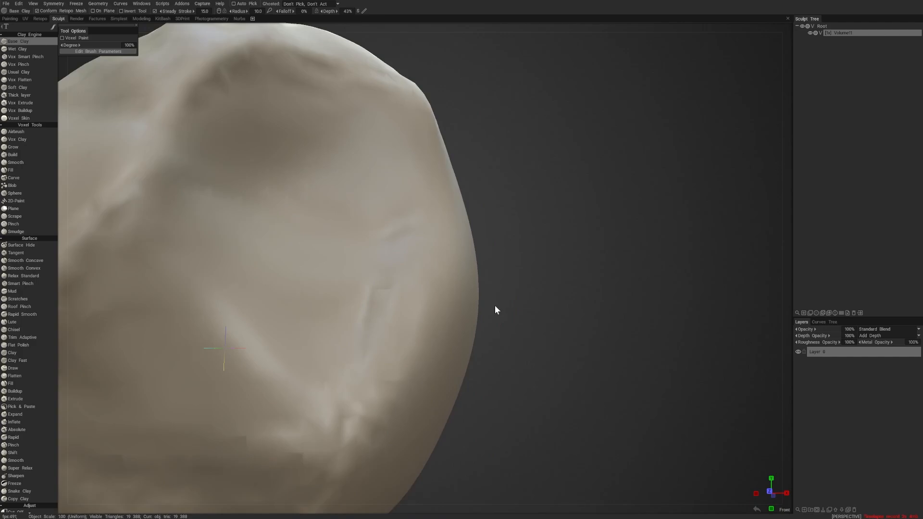
pyautogui.scroll(-6, 494, 309)
pyautogui.scroll(3, 476, 321)
pyautogui.scroll(2, 499, 321)
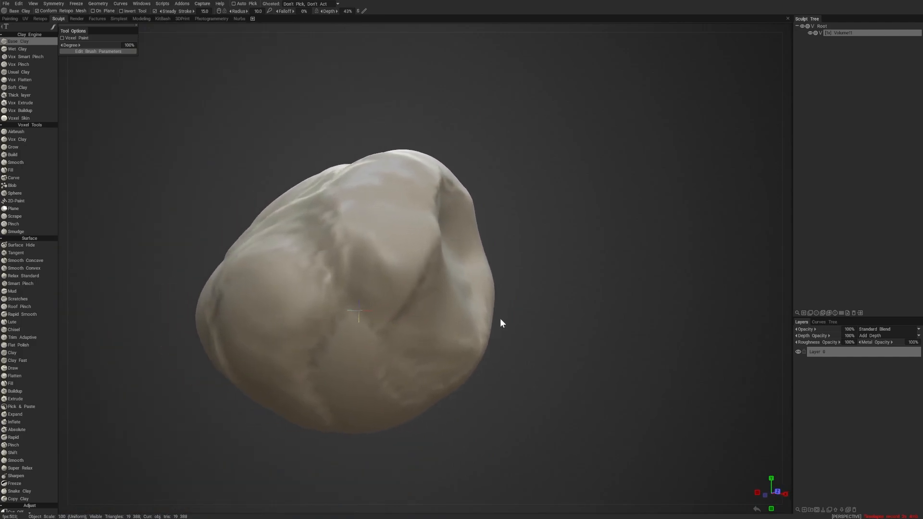
pyautogui.moveTo(548, 294)
pyautogui.keyDown('alt'); pyautogui.mouseDown()
pyautogui.moveTo(519, 308)
pyautogui.moveTo(519, 282)
pyautogui.moveTo(529, 309)
pyautogui.moveTo(545, 292)
pyautogui.moveTo(420, 281)
pyautogui.mouseUp(); pyautogui.keyUp('alt')
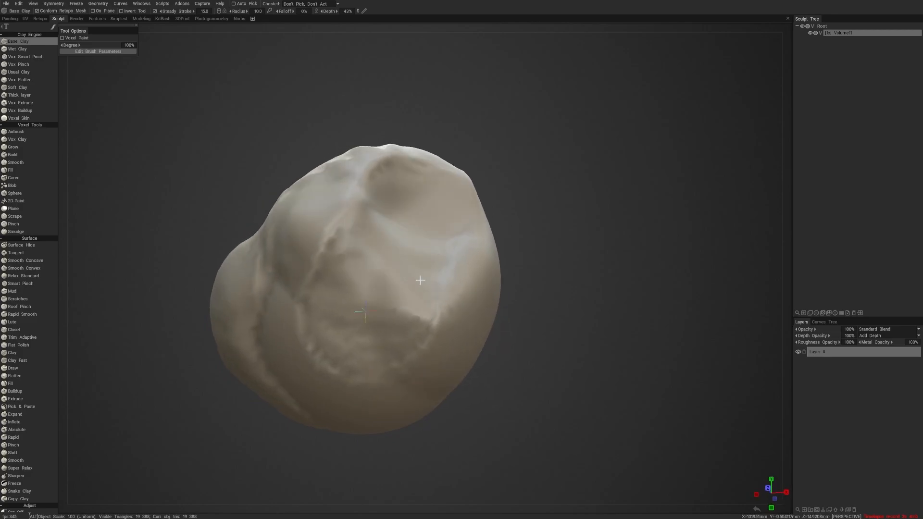
pyautogui.moveTo(359, 286)
pyautogui.keyDown('alt'); pyautogui.mouseDown()
pyautogui.moveTo(373, 297)
pyautogui.moveTo(365, 271)
pyautogui.moveTo(386, 284)
pyautogui.moveTo(317, 293)
pyautogui.moveTo(365, 329)
pyautogui.moveTo(448, 314)
pyautogui.moveTo(342, 260)
pyautogui.moveTo(350, 336)
pyautogui.moveTo(388, 323)
pyautogui.mouseUp(); pyautogui.keyUp('alt')
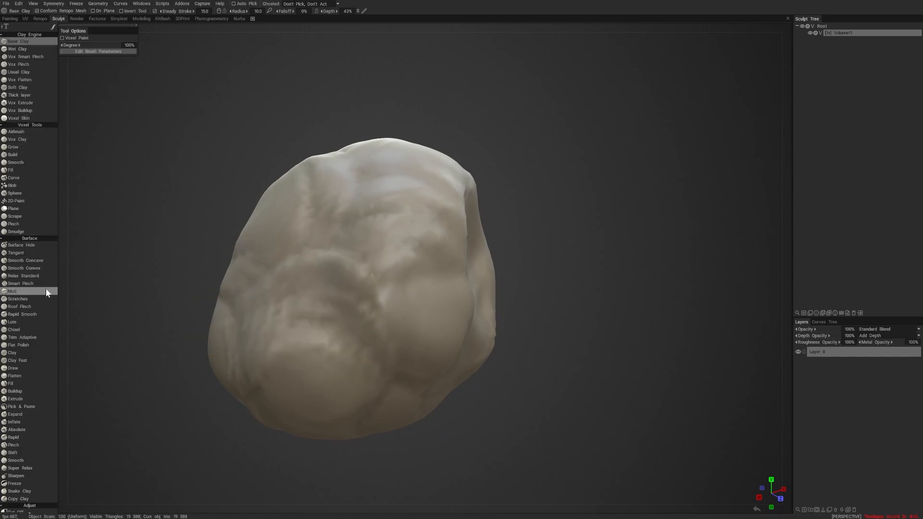
# - Draw a long winding tube in the empty space above and around the lump with the voxel Sphere tool
pyautogui.click(36, 200)
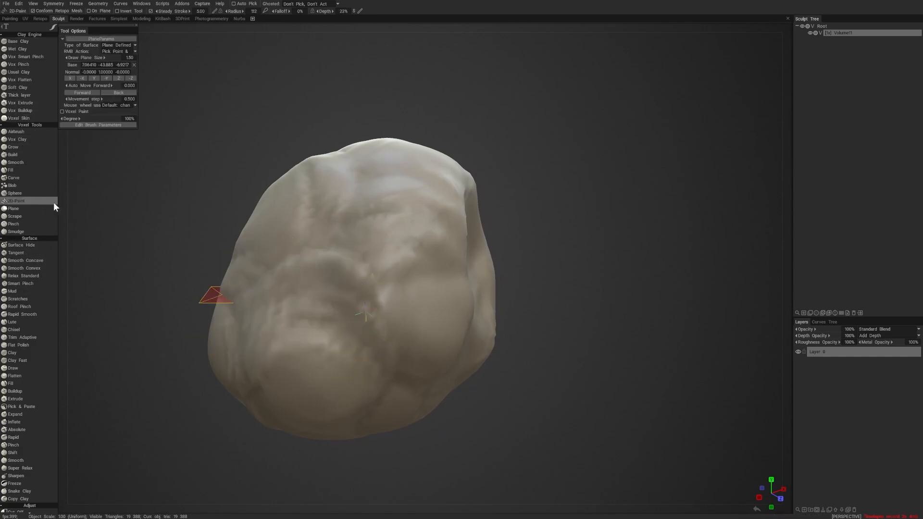
pyautogui.click(29, 193)
pyautogui.moveTo(170, 126)
pyautogui.mouseDown()
pyautogui.moveTo(165, 171)
pyautogui.moveTo(268, 127)
pyautogui.moveTo(488, 126)
pyautogui.moveTo(520, 370)
pyautogui.mouseUp()
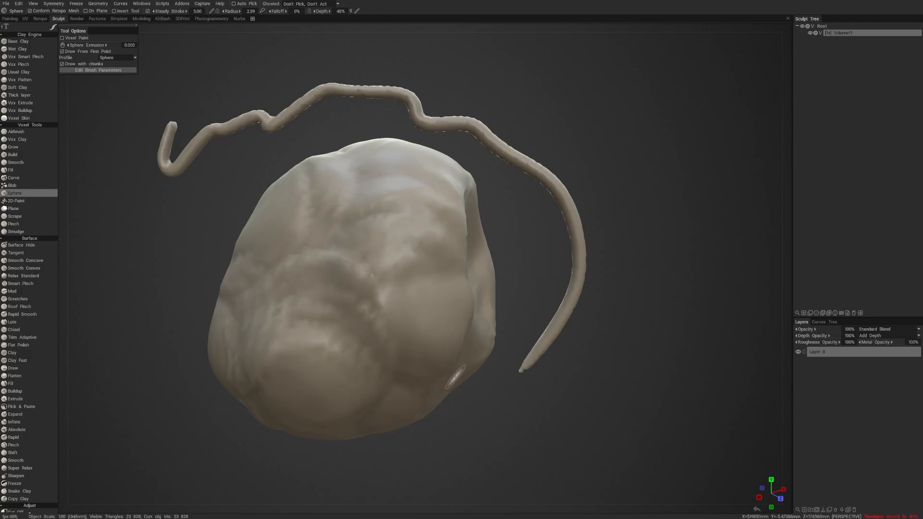
# - Undo the winding tube drawn around the lump and switch back to the Base Clay brush
pyautogui.keyDown('alt'); pyautogui.moveTo(537, 343); pyautogui.dragTo(337, 298); pyautogui.keyUp('alt')
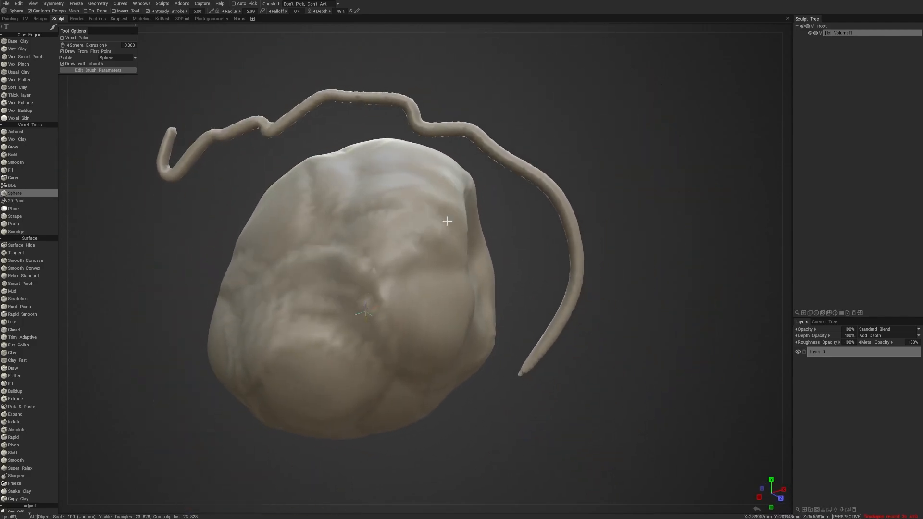
pyautogui.hotkey('ctrl', 'z')
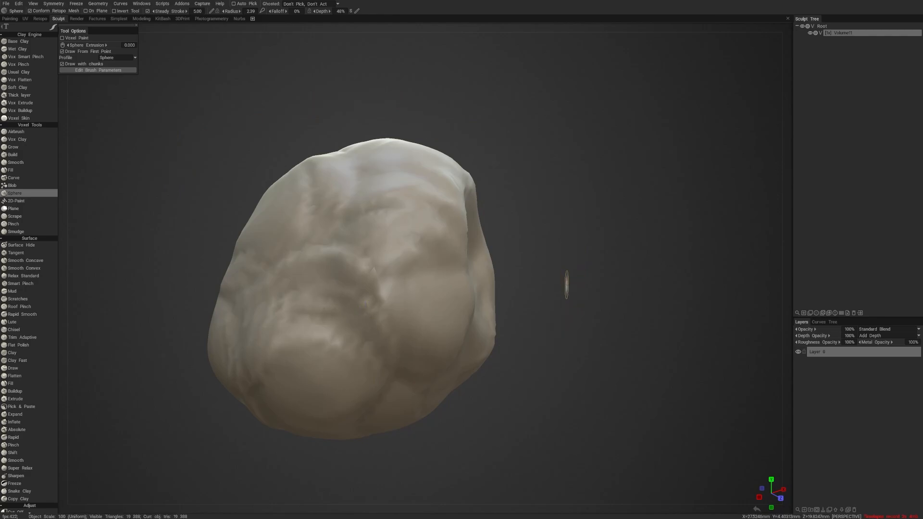
pyautogui.click(19, 41)
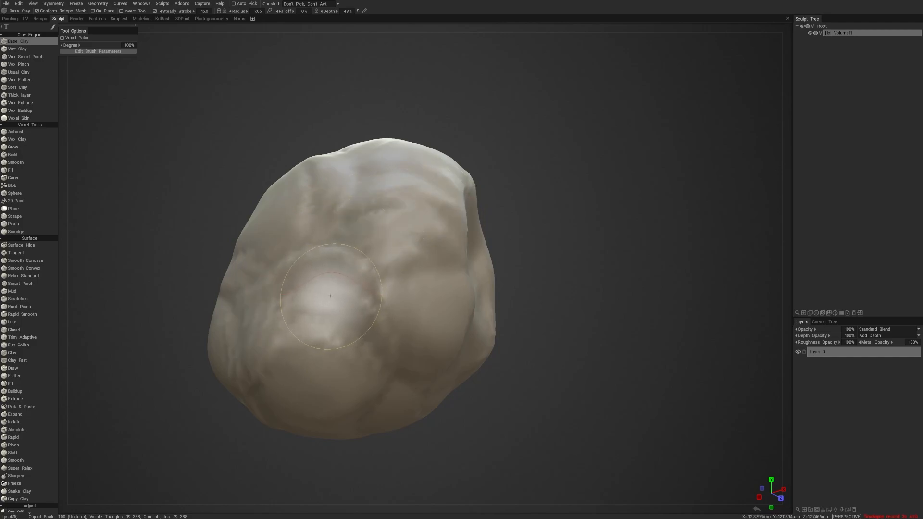
# - Try building material out of the lump with Base Clay strokes at a depth of 215%
pyautogui.moveTo(324, 299)
pyautogui.mouseDown(button='right')
pyautogui.moveTo(379, 294)
pyautogui.moveTo(311, 295)
pyautogui.moveTo(430, 311)
pyautogui.moveTo(323, 301)
pyautogui.moveTo(335, 315)
pyautogui.mouseUp(button='right')
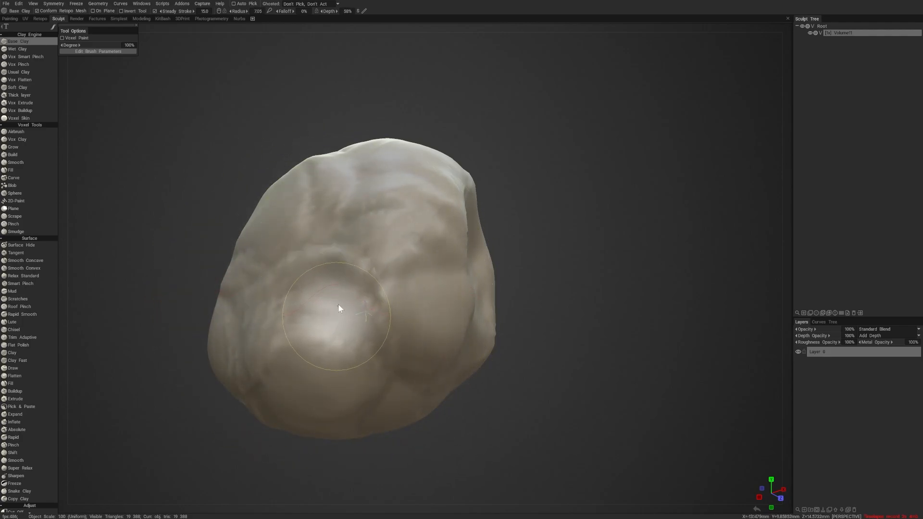
pyautogui.moveTo(342, 204)
pyautogui.mouseDown(button='right')
pyautogui.moveTo(351, 333)
pyautogui.moveTo(352, 279)
pyautogui.moveTo(352, 318)
pyautogui.mouseUp(button='right')
pyautogui.moveTo(348, 325); pyautogui.dragTo(357, 159, button='right')
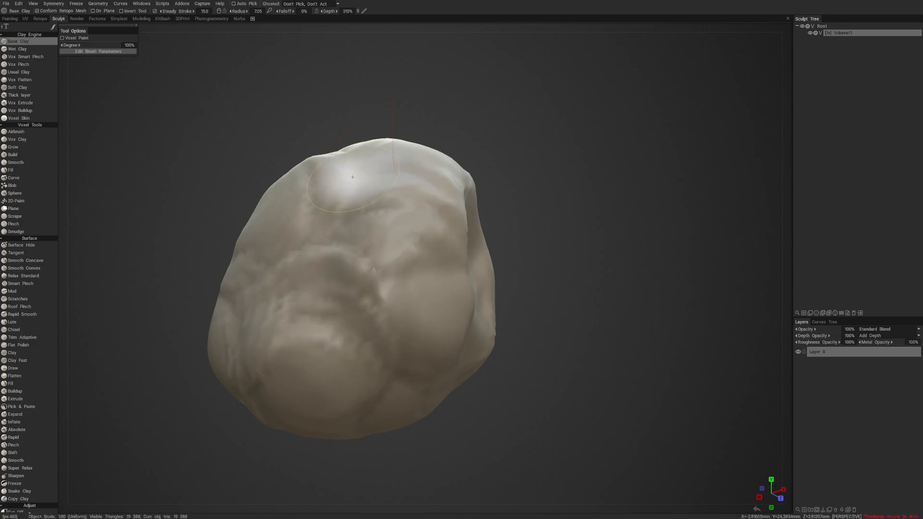
pyautogui.moveTo(401, 258); pyautogui.dragTo(384, 268)
pyautogui.moveTo(365, 327)
pyautogui.keyDown('alt'); pyautogui.mouseDown()
pyautogui.moveTo(413, 348)
pyautogui.moveTo(437, 342)
pyautogui.mouseUp(); pyautogui.keyUp('alt')
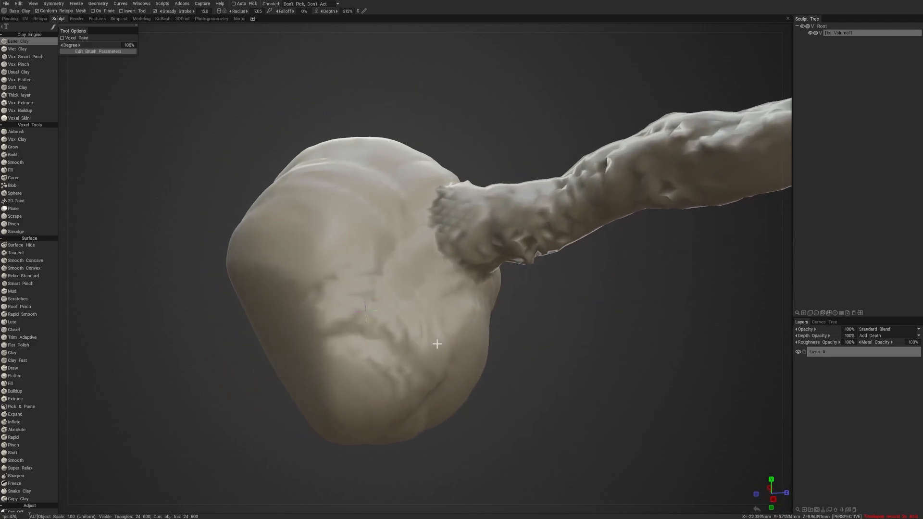
pyautogui.moveTo(389, 262)
pyautogui.mouseDown()
pyautogui.moveTo(398, 284)
pyautogui.moveTo(460, 325)
pyautogui.moveTo(530, 335)
pyautogui.moveTo(439, 310)
pyautogui.mouseUp()
pyautogui.hotkey('ctrl', 'z')
pyautogui.hotkey('ctrl', 'z')
# - Build up a rounded bulge on the side of the lump with Base Clay at around 70% depth
pyautogui.moveTo(373, 189); pyautogui.dragTo(368, 328, button='right')
pyautogui.moveTo(383, 250); pyautogui.dragTo(370, 293)
pyautogui.keyDown('alt'); pyautogui.moveTo(415, 367); pyautogui.dragTo(474, 380); pyautogui.keyUp('alt')
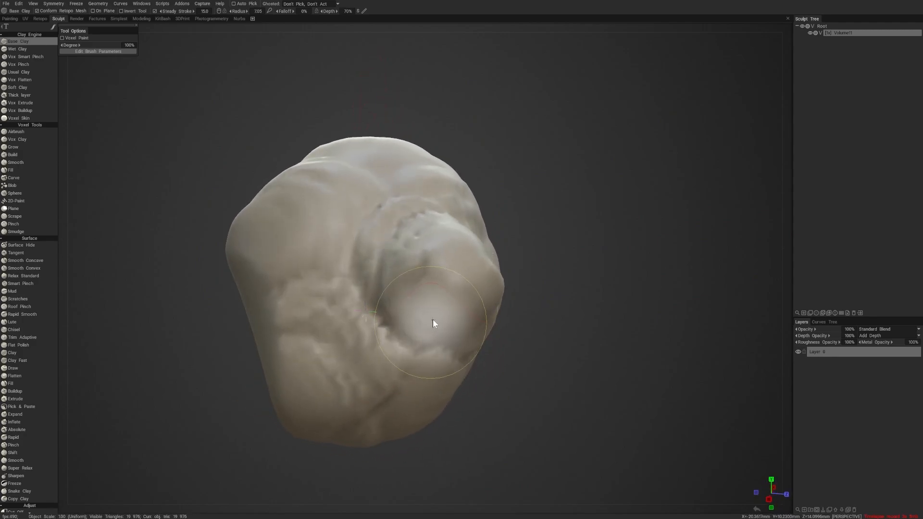
pyautogui.moveTo(391, 272); pyautogui.dragTo(408, 271, button='right')
pyautogui.moveTo(407, 271); pyautogui.dragTo(412, 276)
pyautogui.keyDown('alt'); pyautogui.moveTo(459, 342); pyautogui.dragTo(538, 324); pyautogui.keyUp('alt')
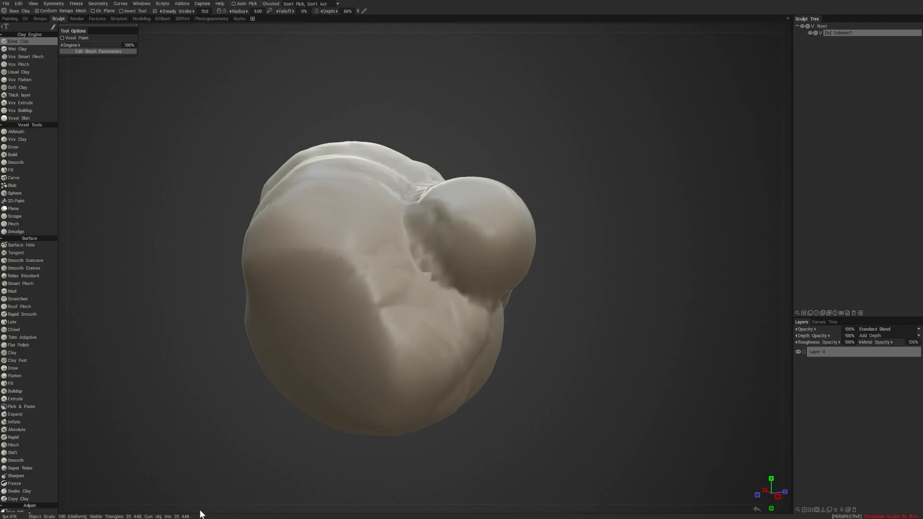
# - Smooth the bulge and the surrounding creases into the lump from several viewing angles
pyautogui.keyDown('alt'); pyautogui.moveTo(521, 166); pyautogui.dragTo(495, 212); pyautogui.keyUp('alt')
pyautogui.moveTo(408, 255)
pyautogui.keyDown('shift'); pyautogui.mouseDown()
pyautogui.moveTo(369, 292)
pyautogui.moveTo(433, 295)
pyautogui.moveTo(454, 327)
pyautogui.mouseUp(); pyautogui.keyUp('shift')
pyautogui.moveTo(533, 332)
pyautogui.keyDown('alt'); pyautogui.mouseDown()
pyautogui.moveTo(477, 330)
pyautogui.moveTo(399, 298)
pyautogui.mouseUp(); pyautogui.keyUp('alt')
pyautogui.moveTo(313, 231)
pyautogui.keyDown('shift'); pyautogui.mouseDown()
pyautogui.moveTo(306, 207)
pyautogui.moveTo(279, 299)
pyautogui.mouseUp(); pyautogui.keyUp('shift')
pyautogui.keyDown('shift'); pyautogui.moveTo(358, 206); pyautogui.dragTo(445, 198); pyautogui.keyUp('shift')
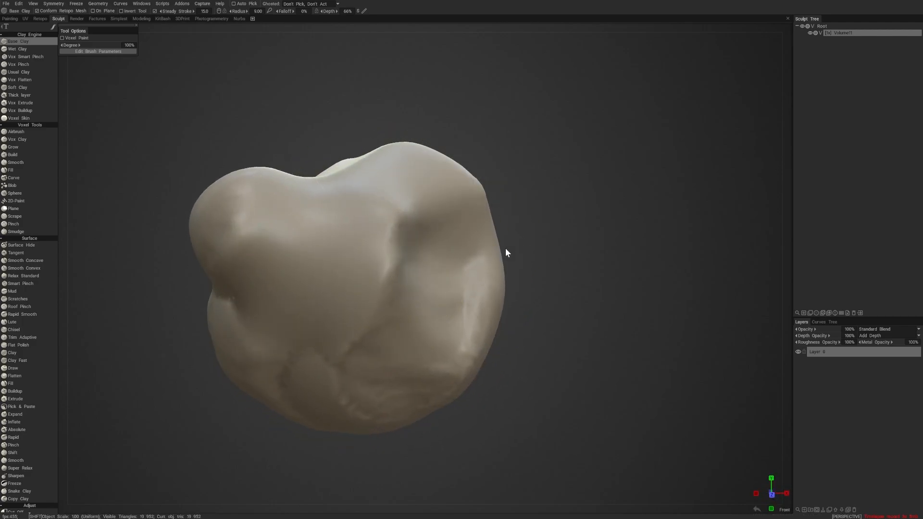
pyautogui.keyDown('alt'); pyautogui.moveTo(505, 248); pyautogui.dragTo(591, 201); pyautogui.keyUp('alt')
pyautogui.moveTo(433, 241)
pyautogui.keyDown('shift'); pyautogui.mouseDown()
pyautogui.moveTo(377, 236)
pyautogui.moveTo(365, 280)
pyautogui.moveTo(474, 319)
pyautogui.moveTo(375, 350)
pyautogui.moveTo(476, 207)
pyautogui.mouseUp(); pyautogui.keyUp('shift')
pyautogui.moveTo(469, 259)
pyautogui.keyDown('shift'); pyautogui.mouseDown()
pyautogui.moveTo(464, 274)
pyautogui.moveTo(722, 218)
pyautogui.moveTo(672, 256)
pyautogui.moveTo(694, 222)
pyautogui.mouseUp(); pyautogui.keyUp('shift')
pyautogui.keyDown('shift'); pyautogui.moveTo(351, 237); pyautogui.dragTo(311, 344); pyautogui.keyUp('shift')
pyautogui.keyDown('alt'); pyautogui.moveTo(518, 413); pyautogui.dragTo(534, 428); pyautogui.keyUp('alt')
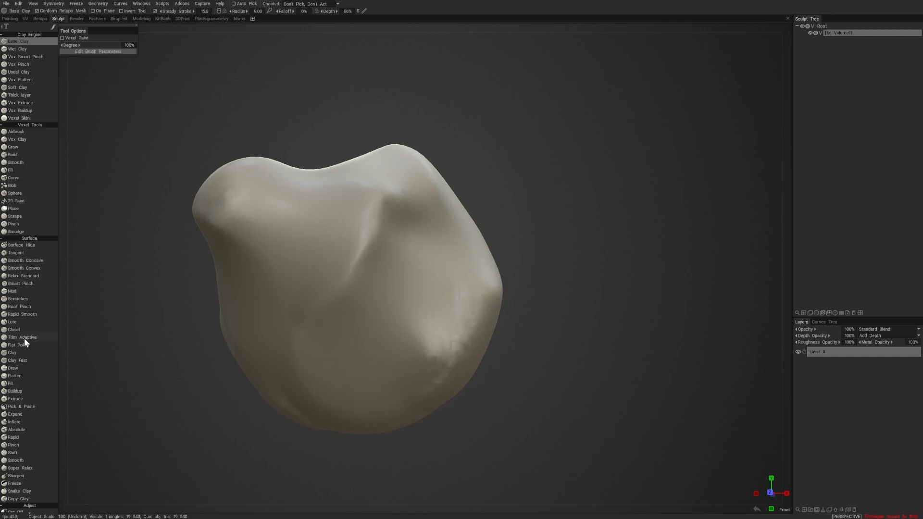
# - Slice flat faces off the end of the protruding knob with the Cut Off tool
pyautogui.scroll(-5, 19, 246)
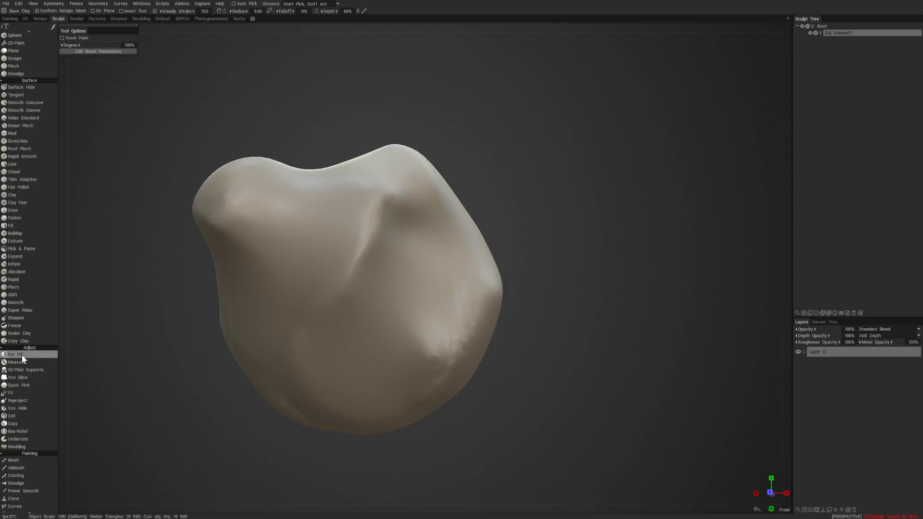
pyautogui.click(22, 354)
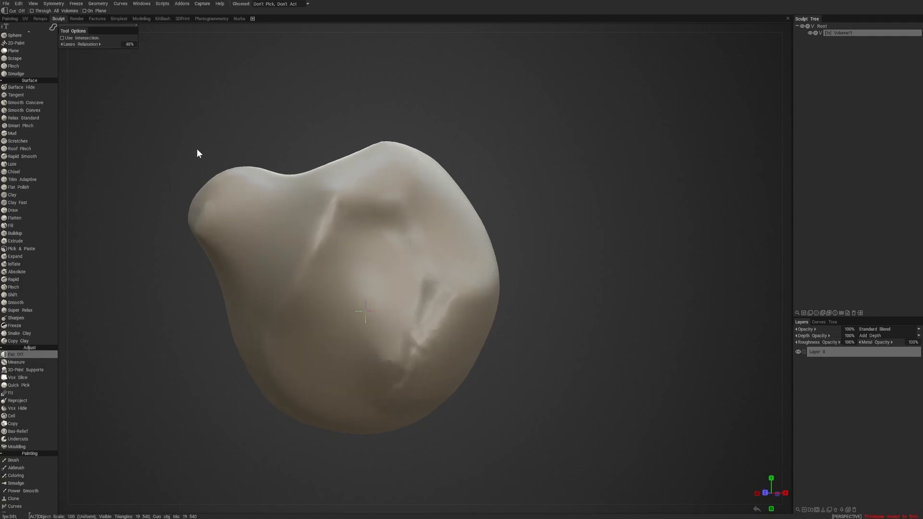
pyautogui.moveTo(243, 154)
pyautogui.mouseDown()
pyautogui.moveTo(184, 142)
pyautogui.moveTo(176, 281)
pyautogui.moveTo(234, 290)
pyautogui.moveTo(183, 275)
pyautogui.moveTo(216, 256)
pyautogui.mouseUp()
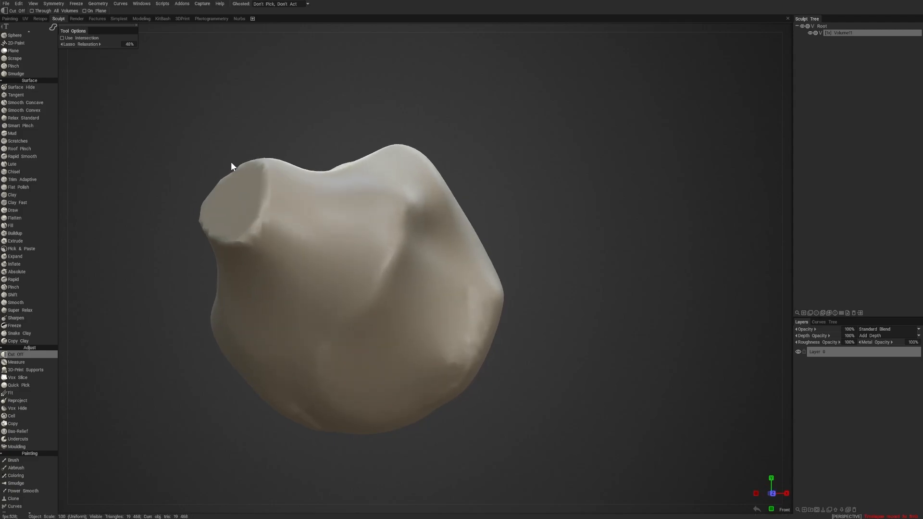
pyautogui.moveTo(231, 163); pyautogui.dragTo(151, 219)
pyautogui.moveTo(203, 279)
pyautogui.mouseDown()
pyautogui.moveTo(209, 296)
pyautogui.moveTo(244, 310)
pyautogui.moveTo(235, 306)
pyautogui.moveTo(234, 316)
pyautogui.moveTo(222, 223)
pyautogui.mouseUp()
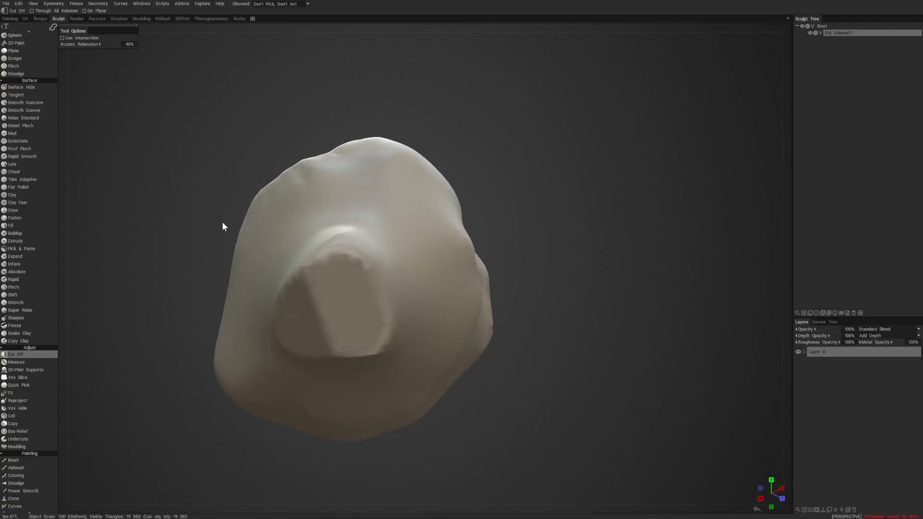
# - Cut a flat slice off the side of the lump and a round hole straight through it with Cut Off
pyautogui.moveTo(283, 164)
pyautogui.mouseDown()
pyautogui.moveTo(185, 306)
pyautogui.moveTo(238, 316)
pyautogui.mouseUp()
pyautogui.moveTo(358, 312)
pyautogui.mouseDown()
pyautogui.moveTo(411, 308)
pyautogui.moveTo(276, 247)
pyautogui.moveTo(478, 247)
pyautogui.moveTo(511, 334)
pyautogui.moveTo(548, 272)
pyautogui.moveTo(382, 168)
pyautogui.mouseUp()
pyautogui.moveTo(328, 126)
pyautogui.mouseDown()
pyautogui.moveTo(366, 251)
pyautogui.moveTo(404, 127)
pyautogui.mouseUp()
pyautogui.moveTo(405, 127)
pyautogui.keyDown('alt'); pyautogui.mouseDown()
pyautogui.moveTo(437, 114)
pyautogui.moveTo(422, 101)
pyautogui.mouseUp(); pyautogui.keyUp('alt')
pyautogui.hotkey('ctrl', 'z')
pyautogui.hotkey('ctrl', 'z')
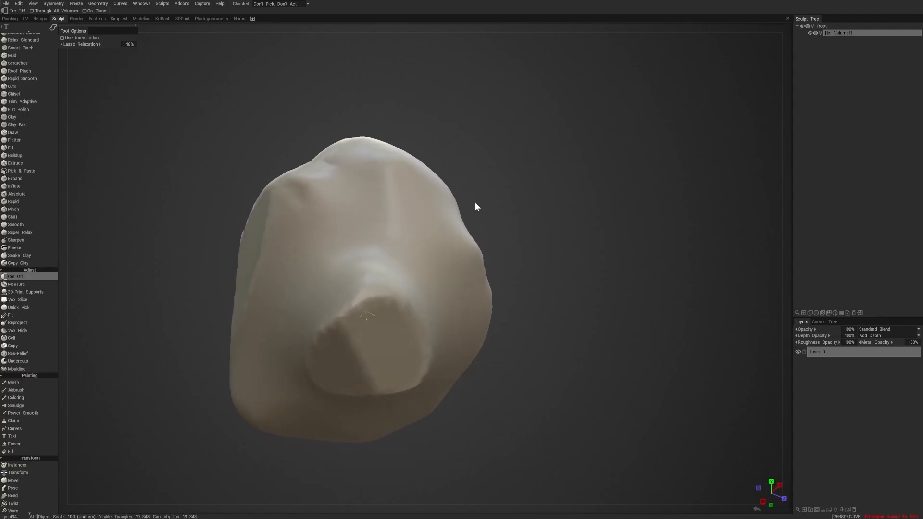
pyautogui.moveTo(476, 207)
pyautogui.keyDown('alt'); pyautogui.mouseDown()
pyautogui.moveTo(453, 192)
pyautogui.moveTo(379, 244)
pyautogui.mouseUp(); pyautogui.keyUp('alt')
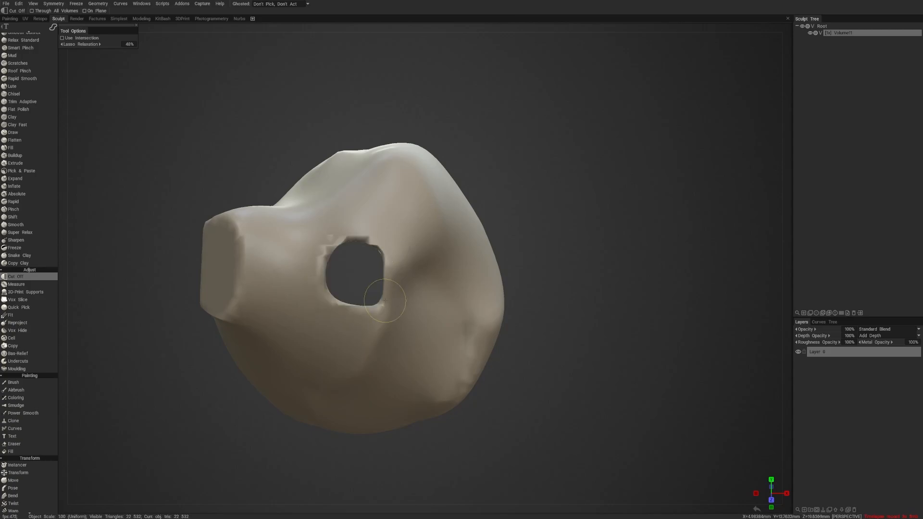
pyautogui.moveTo(428, 284)
pyautogui.keyDown('alt'); pyautogui.mouseDown()
pyautogui.moveTo(382, 293)
pyautogui.moveTo(262, 273)
pyautogui.moveTo(274, 262)
pyautogui.moveTo(260, 263)
pyautogui.mouseUp(); pyautogui.keyUp('alt')
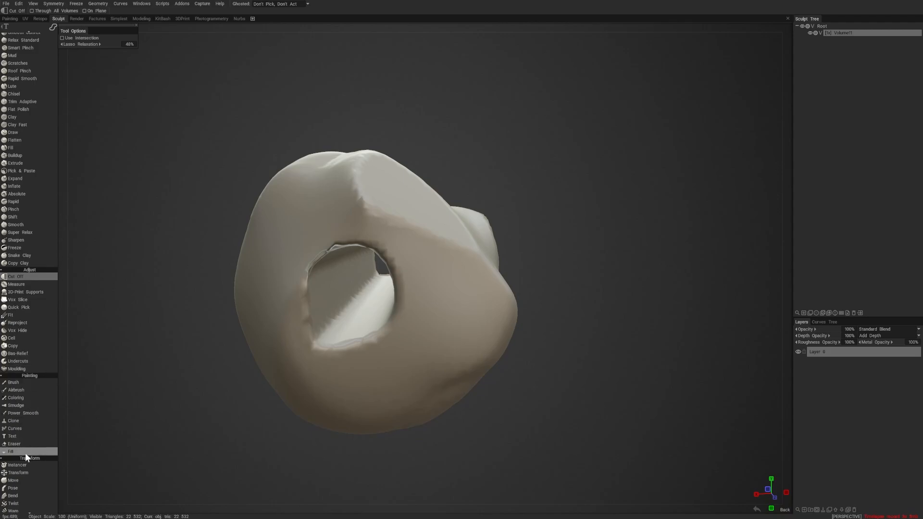
# - Look through the Adjust, Painting, Transform, Objects and Curves groups of sculpting tools
pyautogui.scroll(-1, 23, 435)
pyautogui.scroll(-3, 23, 422)
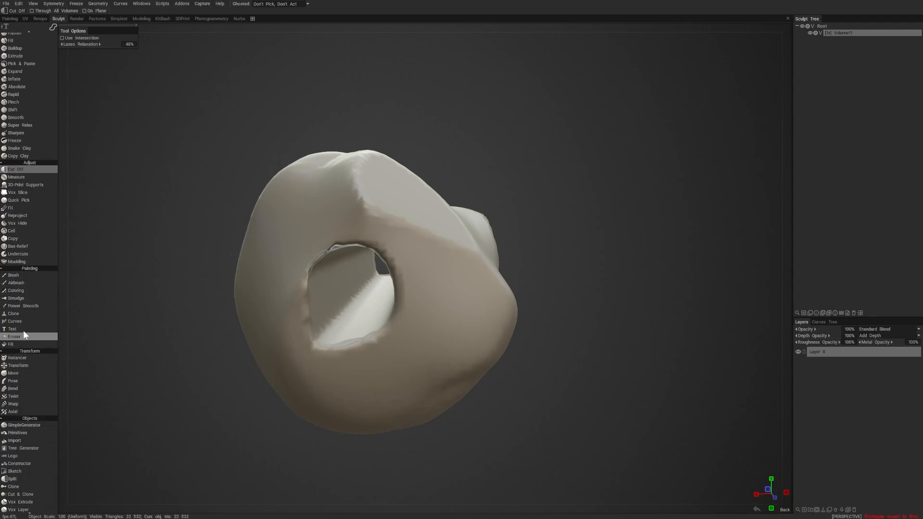
pyautogui.scroll(-5, 26, 356)
pyautogui.scroll(-2, 26, 260)
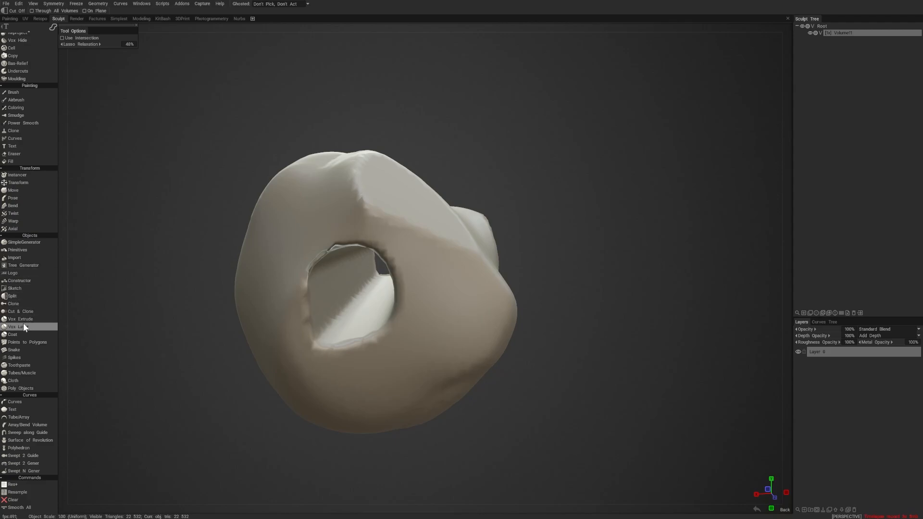
pyautogui.scroll(5, 27, 250)
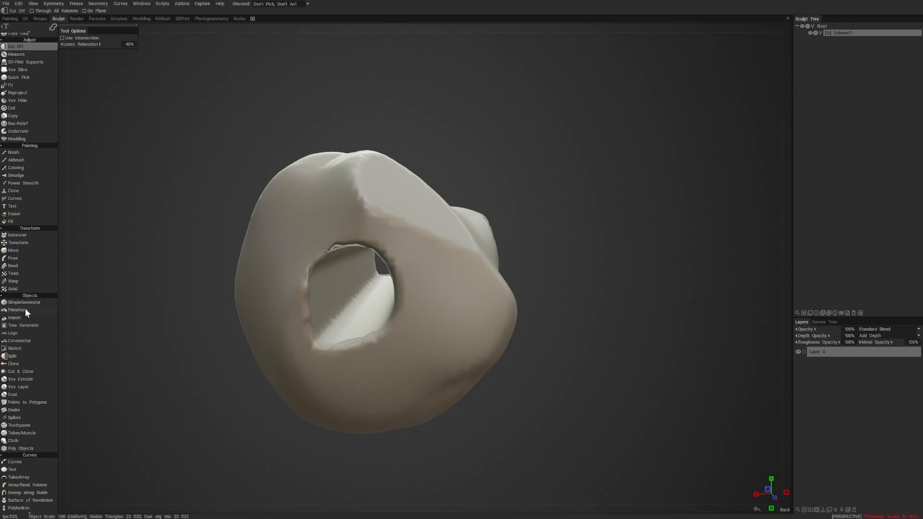
pyautogui.scroll(2, 27, 377)
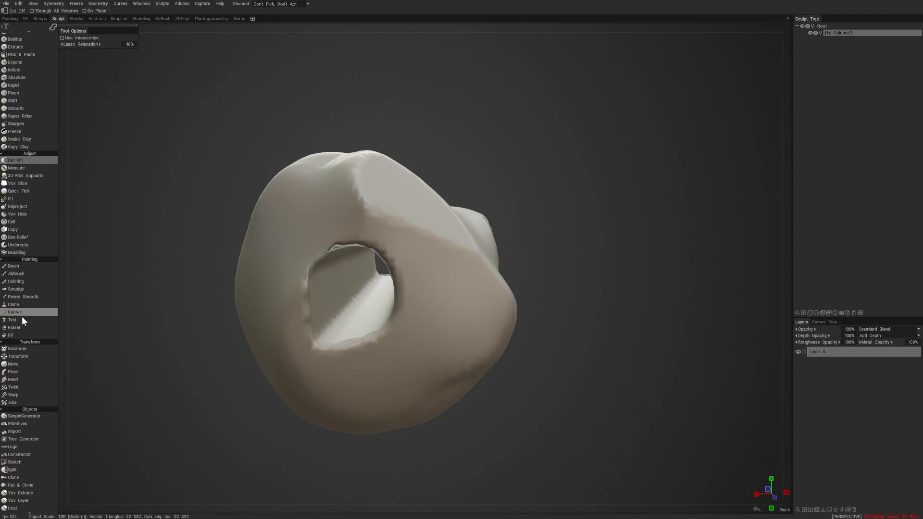
pyautogui.scroll(4, 25, 191)
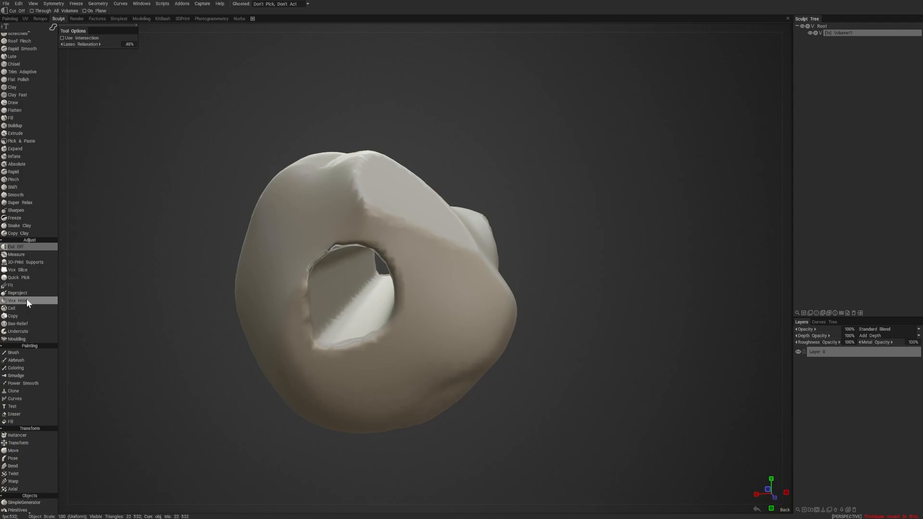
# - Hide a large section of the lump's side with the Vox Hide tool and reveal it again
pyautogui.click(27, 301)
pyautogui.keyDown('alt'); pyautogui.moveTo(321, 268); pyautogui.dragTo(325, 252); pyautogui.keyUp('alt')
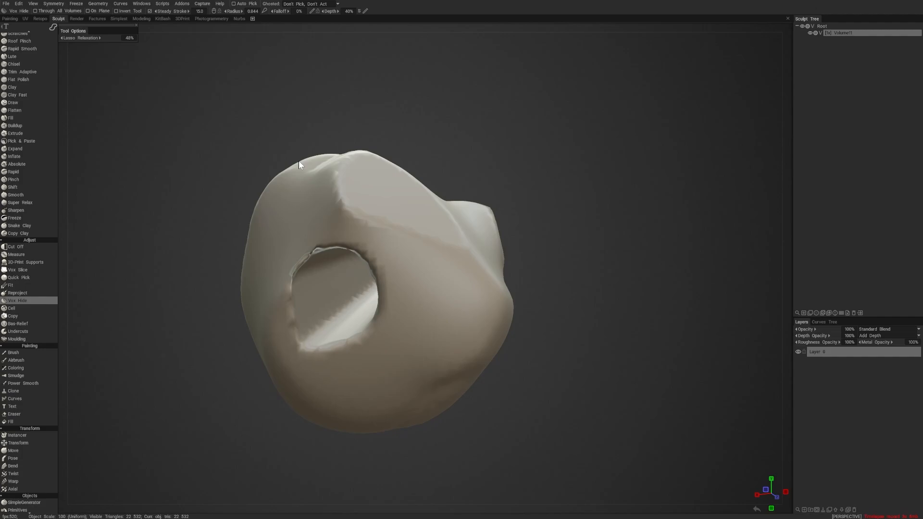
pyautogui.moveTo(274, 124)
pyautogui.mouseDown()
pyautogui.moveTo(221, 336)
pyautogui.moveTo(305, 386)
pyautogui.mouseUp()
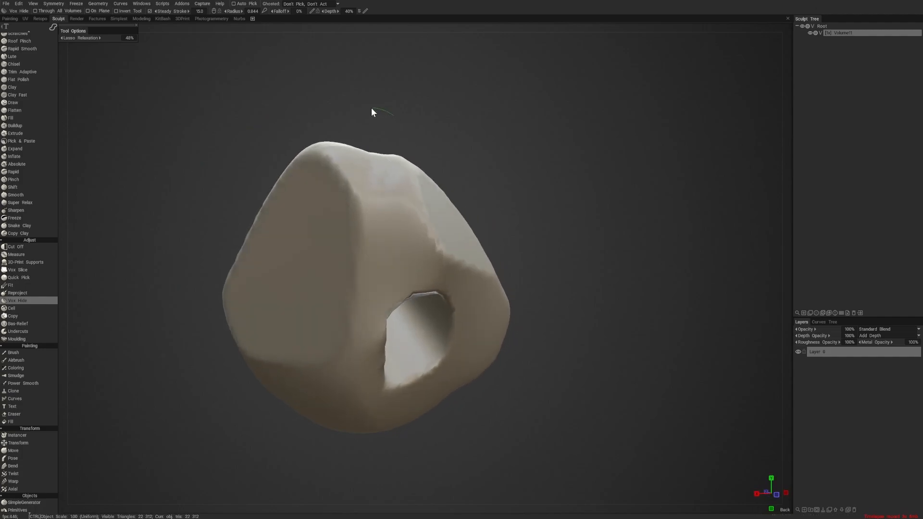
pyautogui.moveTo(373, 109)
pyautogui.keyDown('ctrl'); pyautogui.mouseDown()
pyautogui.moveTo(280, 231)
pyautogui.moveTo(476, 209)
pyautogui.moveTo(534, 221)
pyautogui.moveTo(484, 195)
pyautogui.moveTo(473, 211)
pyautogui.moveTo(482, 207)
pyautogui.moveTo(397, 229)
pyautogui.mouseUp(); pyautogui.keyUp('ctrl')
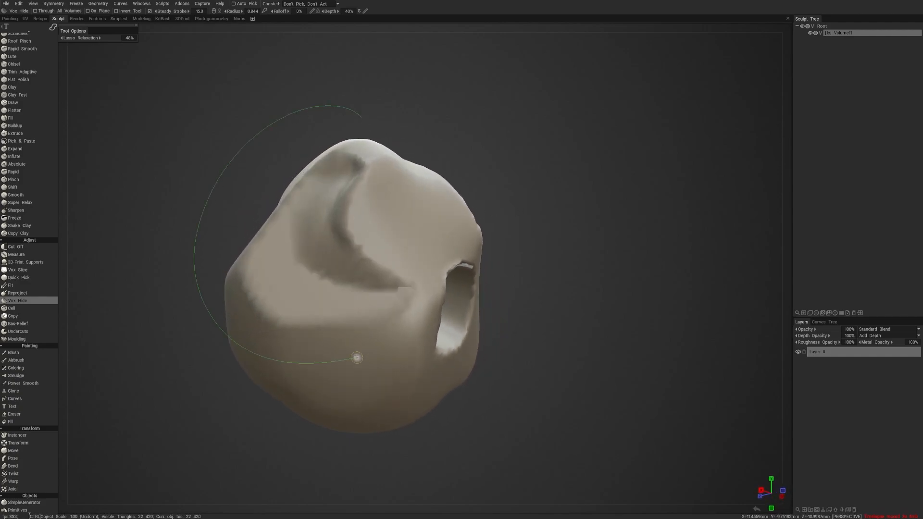
pyautogui.keyDown('alt'); pyautogui.moveTo(513, 168); pyautogui.dragTo(496, 179); pyautogui.keyUp('alt')
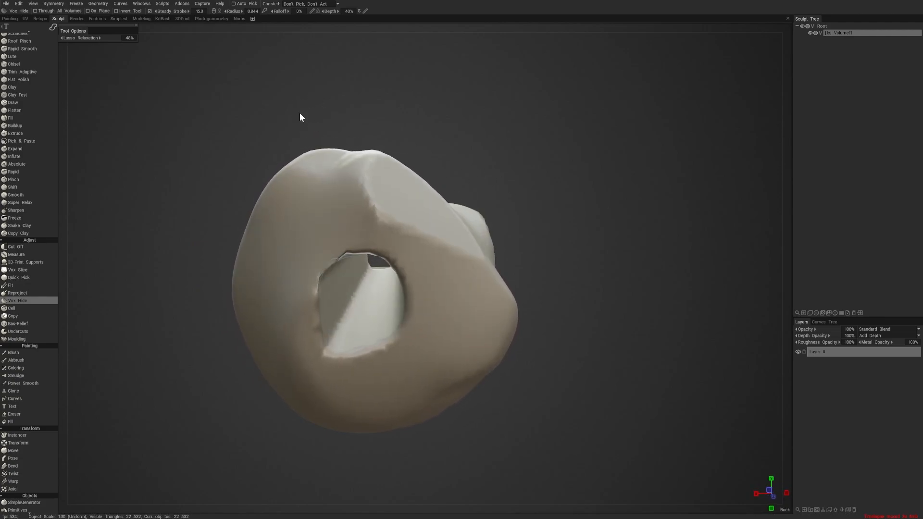
# - Hide the side section once more and restore only parts of it with inverted Vox Hide selections from several angles
pyautogui.moveTo(299, 113)
pyautogui.mouseDown()
pyautogui.moveTo(172, 315)
pyautogui.moveTo(325, 346)
pyautogui.moveTo(355, 341)
pyautogui.moveTo(358, 324)
pyautogui.mouseUp()
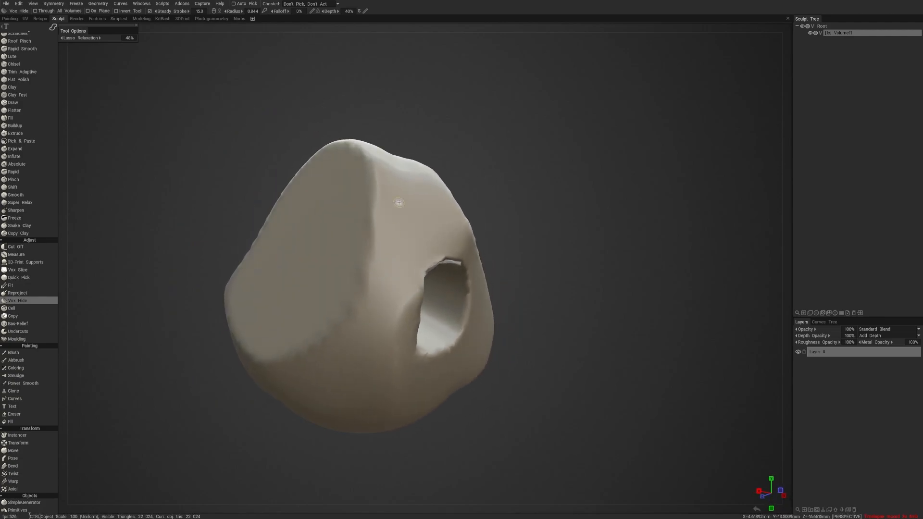
pyautogui.moveTo(327, 193)
pyautogui.keyDown('ctrl'); pyautogui.mouseDown()
pyautogui.moveTo(319, 216)
pyautogui.moveTo(354, 314)
pyautogui.moveTo(369, 279)
pyautogui.mouseUp(); pyautogui.keyUp('ctrl')
pyautogui.keyDown('alt'); pyautogui.moveTo(425, 222); pyautogui.dragTo(452, 228); pyautogui.keyUp('alt')
pyautogui.moveTo(391, 161)
pyautogui.keyDown('ctrl'); pyautogui.mouseDown()
pyautogui.moveTo(394, 186)
pyautogui.moveTo(425, 215)
pyautogui.mouseUp(); pyautogui.keyUp('ctrl')
pyautogui.moveTo(487, 192)
pyautogui.keyDown('alt'); pyautogui.mouseDown()
pyautogui.moveTo(482, 164)
pyautogui.moveTo(446, 173)
pyautogui.moveTo(472, 185)
pyautogui.mouseUp(); pyautogui.keyUp('alt')
pyautogui.keyDown('ctrl'); pyautogui.moveTo(355, 197); pyautogui.dragTo(384, 269); pyautogui.keyUp('ctrl')
pyautogui.moveTo(449, 193)
pyautogui.keyDown('alt'); pyautogui.mouseDown()
pyautogui.moveTo(486, 173)
pyautogui.moveTo(512, 205)
pyautogui.moveTo(483, 194)
pyautogui.moveTo(501, 314)
pyautogui.mouseUp(); pyautogui.keyUp('alt')
pyautogui.moveTo(533, 293)
pyautogui.keyDown('alt'); pyautogui.mouseDown()
pyautogui.moveTo(446, 300)
pyautogui.moveTo(533, 223)
pyautogui.mouseUp(); pyautogui.keyUp('alt')
pyautogui.keyDown('alt'); pyautogui.moveTo(532, 223); pyautogui.dragTo(500, 250, button='right'); pyautogui.keyUp('alt')
pyautogui.moveTo(500, 250)
pyautogui.keyDown('alt'); pyautogui.mouseDown()
pyautogui.moveTo(523, 238)
pyautogui.moveTo(517, 245)
pyautogui.mouseUp(); pyautogui.keyUp('alt')
pyautogui.keyDown('alt'); pyautogui.moveTo(518, 244); pyautogui.dragTo(561, 227, button='right'); pyautogui.keyUp('alt')
pyautogui.keyDown('alt'); pyautogui.moveTo(561, 228); pyautogui.dragTo(537, 232); pyautogui.keyUp('alt')
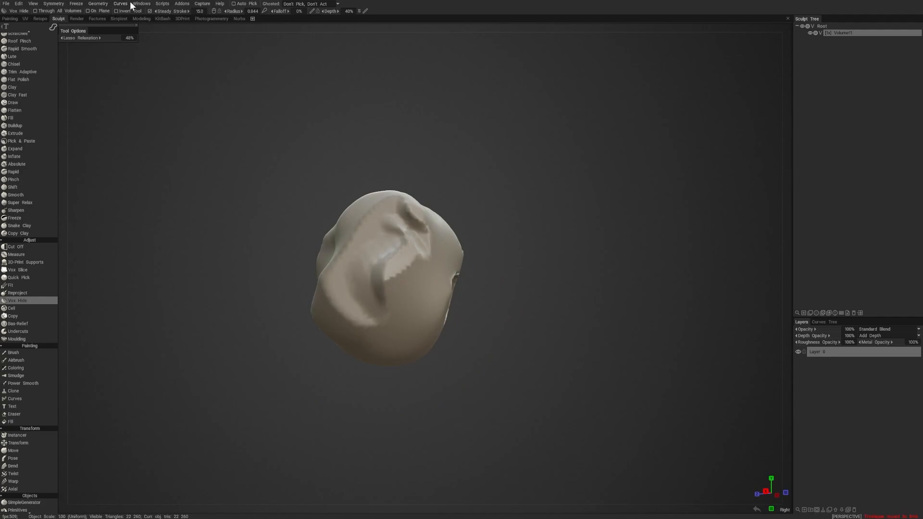
# - Permanently delete the hidden part of the volume and try to reveal it with inverted Vox Hide selections
pyautogui.click(103, 4)
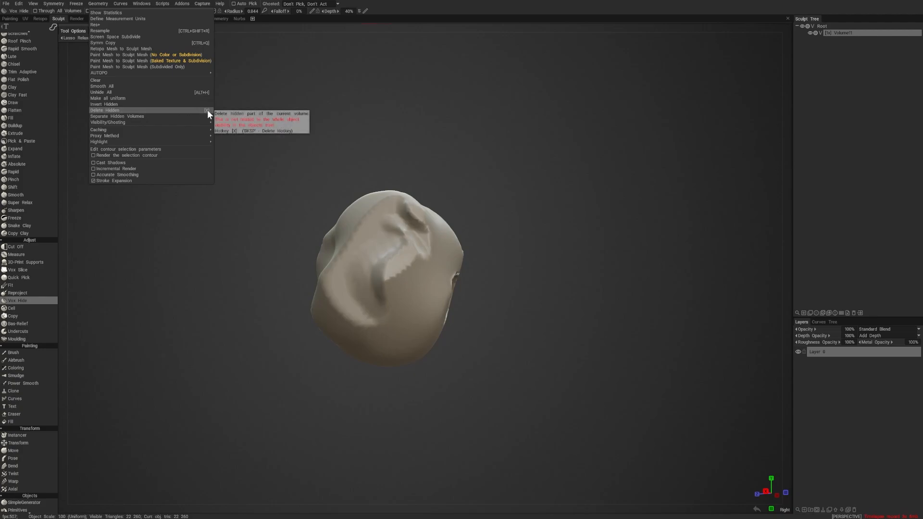
pyautogui.click(180, 111)
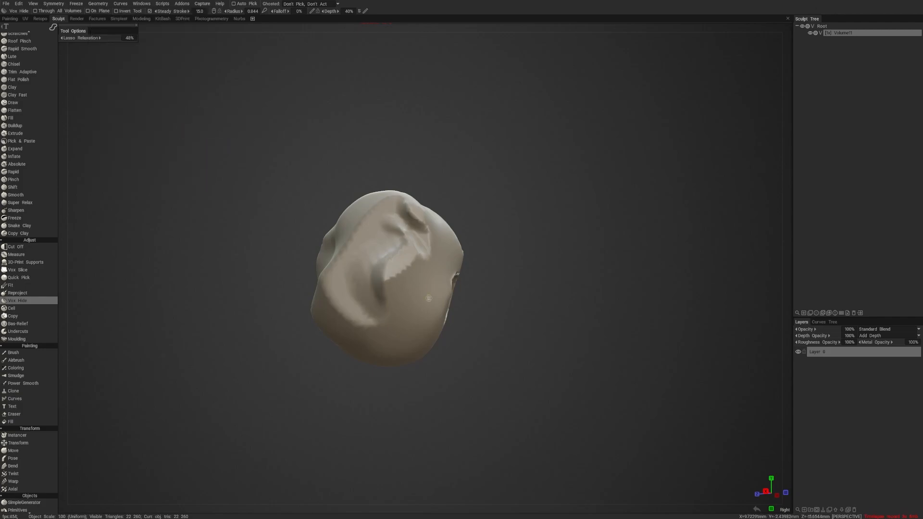
pyautogui.moveTo(461, 313)
pyautogui.keyDown('alt'); pyautogui.mouseDown()
pyautogui.moveTo(488, 306)
pyautogui.moveTo(389, 342)
pyautogui.mouseUp(); pyautogui.keyUp('alt')
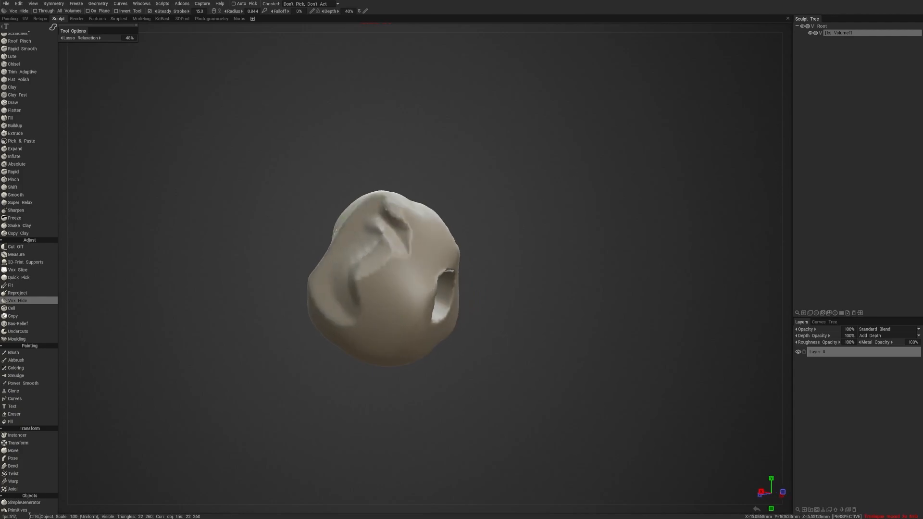
pyautogui.moveTo(405, 177)
pyautogui.keyDown('alt'); pyautogui.mouseDown()
pyautogui.moveTo(448, 239)
pyautogui.moveTo(456, 197)
pyautogui.mouseUp(); pyautogui.keyUp('alt')
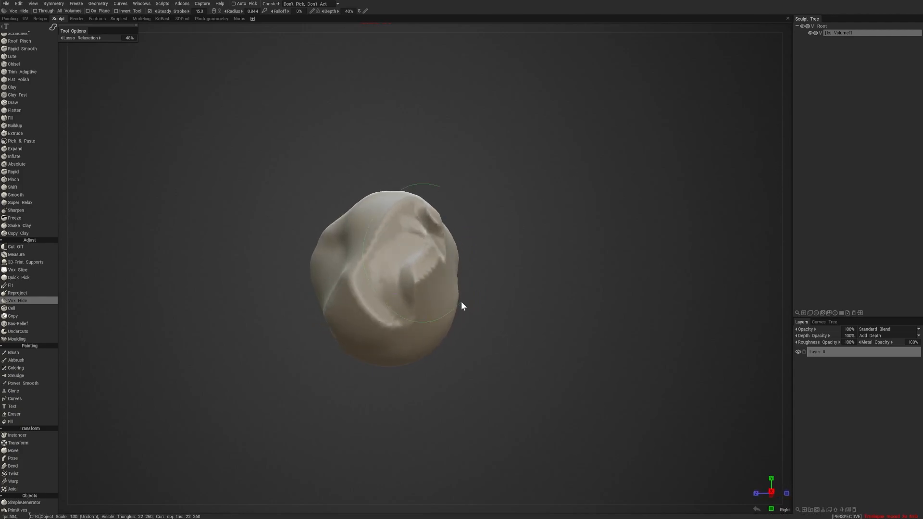
pyautogui.keyDown('alt'); pyautogui.moveTo(461, 306); pyautogui.dragTo(383, 127); pyautogui.keyUp('alt')
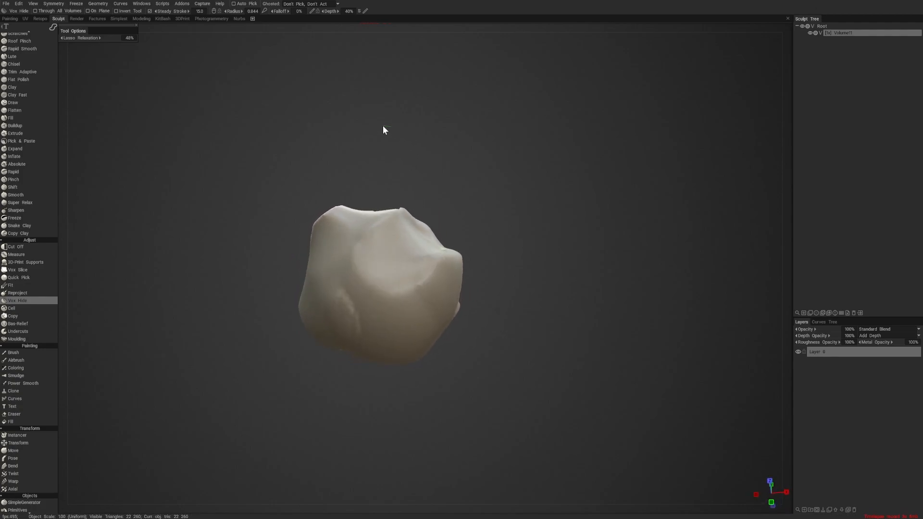
# - Hide further portions around the upper part of the lump with Vox Hide, working from several angles
pyautogui.moveTo(384, 159)
pyautogui.keyDown('alt'); pyautogui.mouseDown()
pyautogui.moveTo(522, 269)
pyautogui.moveTo(523, 242)
pyautogui.mouseUp(); pyautogui.keyUp('alt')
pyautogui.moveTo(429, 186)
pyautogui.keyDown('ctrl'); pyautogui.mouseDown()
pyautogui.moveTo(382, 205)
pyautogui.moveTo(495, 222)
pyautogui.mouseUp(); pyautogui.keyUp('ctrl')
pyautogui.moveTo(495, 222)
pyautogui.keyDown('alt'); pyautogui.mouseDown()
pyautogui.moveTo(517, 222)
pyautogui.moveTo(536, 252)
pyautogui.moveTo(511, 261)
pyautogui.moveTo(546, 227)
pyautogui.mouseUp(); pyautogui.keyUp('alt')
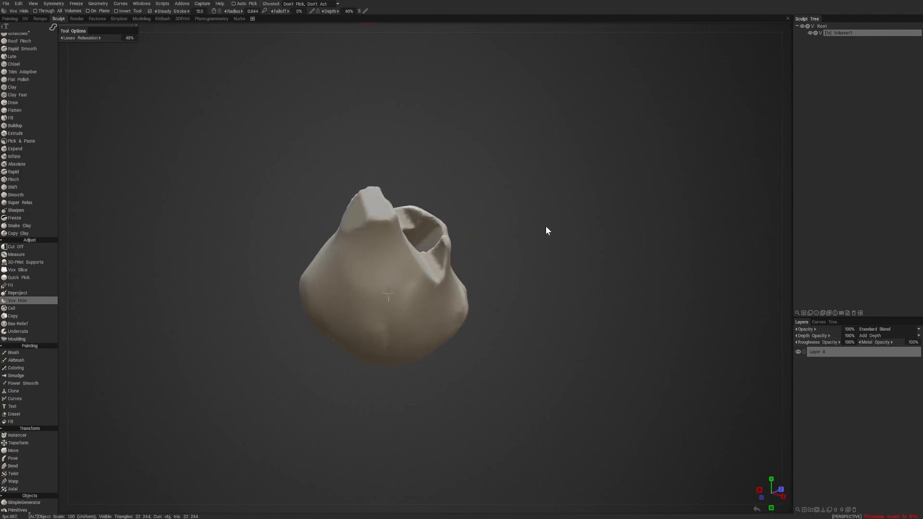
pyautogui.moveTo(437, 148); pyautogui.dragTo(517, 236)
pyautogui.moveTo(404, 128)
pyautogui.mouseDown()
pyautogui.moveTo(352, 188)
pyautogui.moveTo(469, 225)
pyautogui.mouseUp()
pyautogui.moveTo(504, 194)
pyautogui.keyDown('alt'); pyautogui.mouseDown()
pyautogui.moveTo(497, 209)
pyautogui.moveTo(504, 200)
pyautogui.mouseUp(); pyautogui.keyUp('alt')
pyautogui.moveTo(319, 168)
pyautogui.mouseDown()
pyautogui.moveTo(360, 210)
pyautogui.moveTo(443, 166)
pyautogui.moveTo(416, 167)
pyautogui.moveTo(451, 212)
pyautogui.mouseUp()
pyautogui.moveTo(504, 169)
pyautogui.keyDown('alt'); pyautogui.mouseDown()
pyautogui.moveTo(499, 181)
pyautogui.moveTo(546, 150)
pyautogui.moveTo(508, 165)
pyautogui.moveTo(586, 305)
pyautogui.moveTo(444, 230)
pyautogui.moveTo(528, 171)
pyautogui.moveTo(589, 199)
pyautogui.moveTo(614, 197)
pyautogui.moveTo(513, 199)
pyautogui.mouseUp(); pyautogui.keyUp('alt')
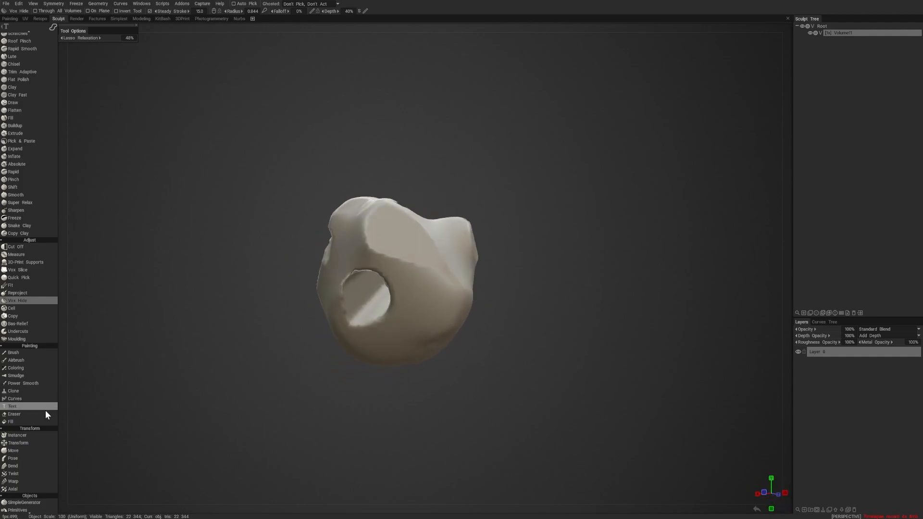
# - Look through the Clay Engine, Voxel Tools, Surface, Adjust and Painting tool groups and examine the lump's side
pyautogui.scroll(10, 35, 166)
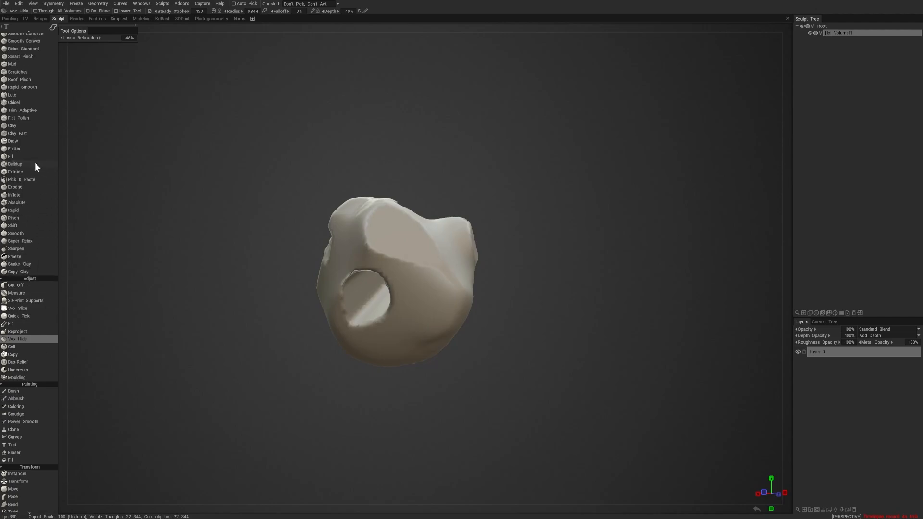
pyautogui.scroll(2, 27, 129)
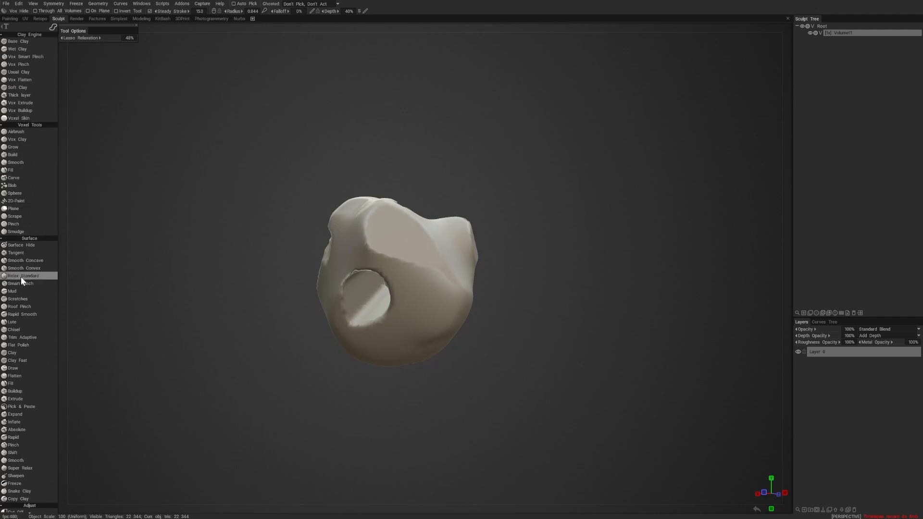
pyautogui.scroll(-2, 31, 344)
pyautogui.scroll(-2, 31, 344)
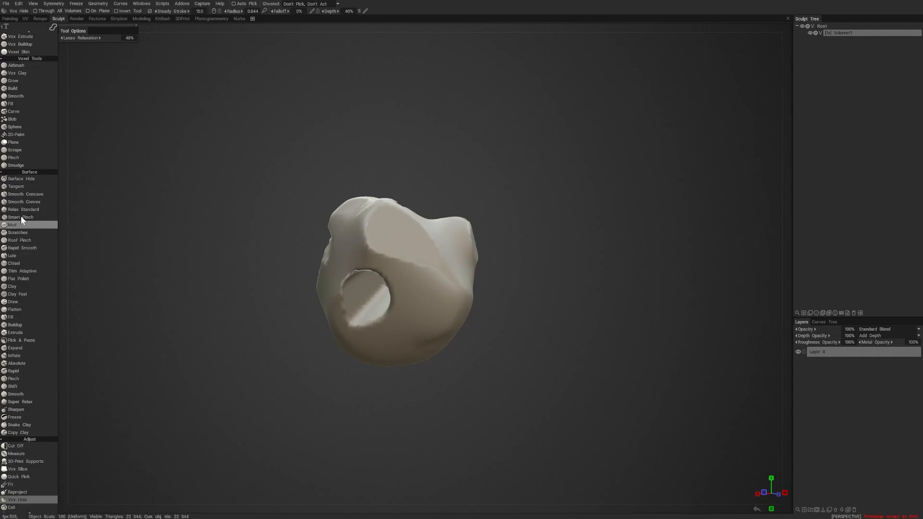
pyautogui.scroll(4, 25, 67)
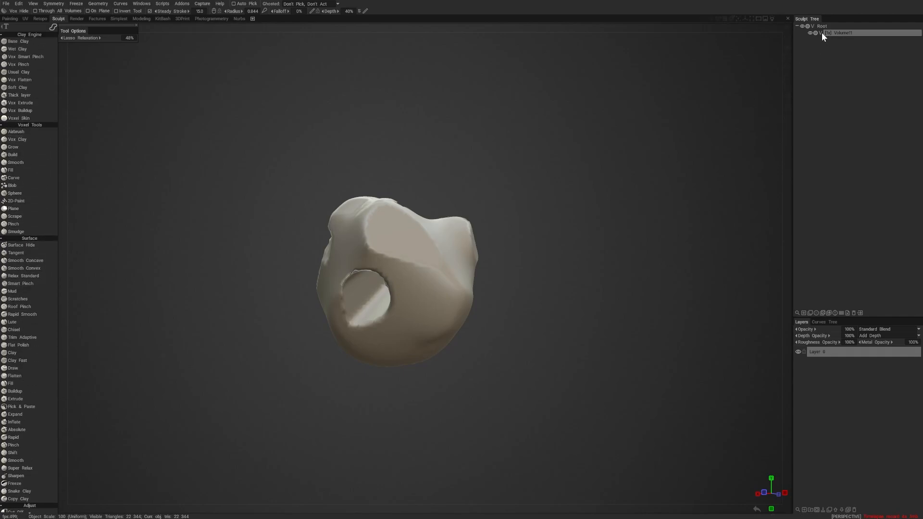
pyautogui.click(790, 87)
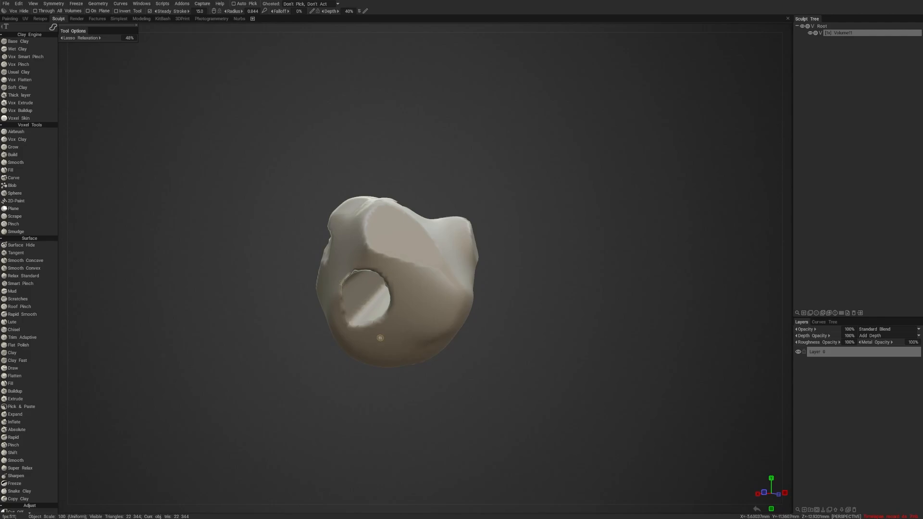
pyautogui.moveTo(379, 338)
pyautogui.keyDown('alt'); pyautogui.mouseDown()
pyautogui.moveTo(404, 290)
pyautogui.moveTo(419, 289)
pyautogui.moveTo(373, 308)
pyautogui.mouseUp(); pyautogui.keyUp('alt')
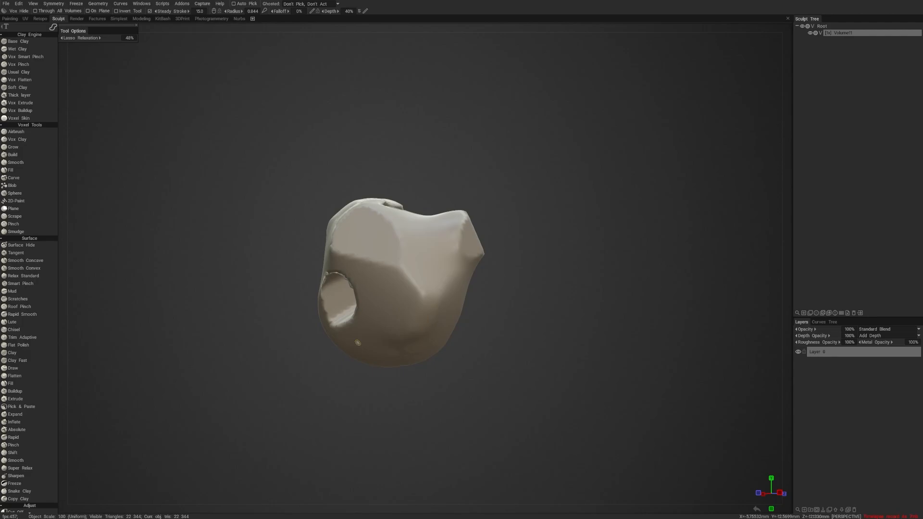
pyautogui.scroll(-4, 36, 406)
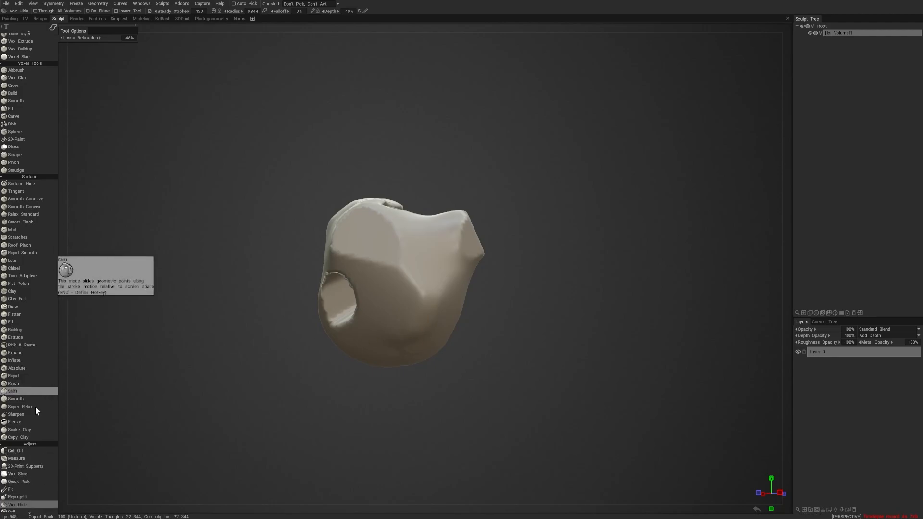
pyautogui.scroll(4, 23, 158)
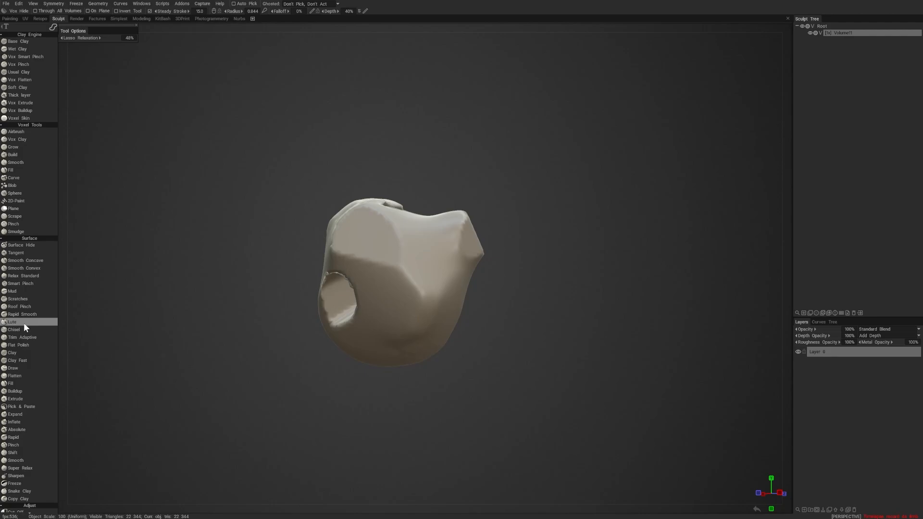
# - Pinch a long vertical crease down the side of the lump with the Surface group's Pinch brush
pyautogui.click(21, 444)
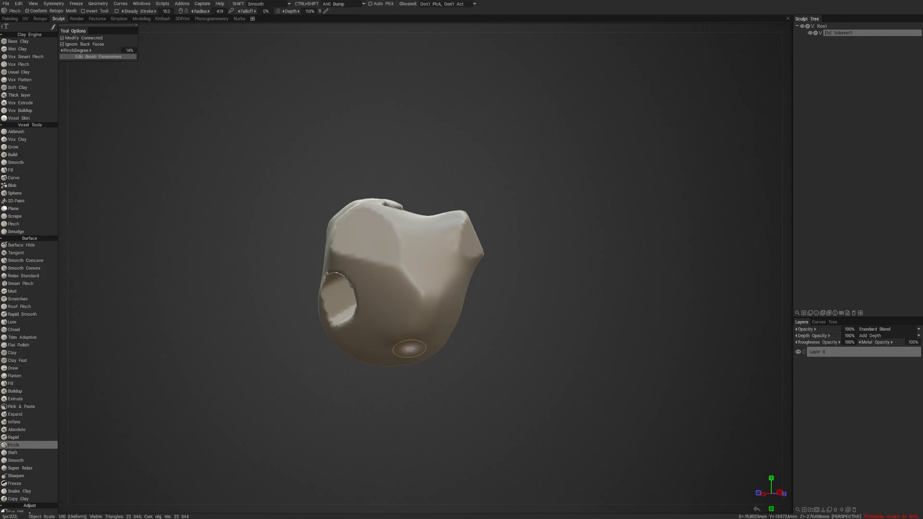
pyautogui.keyDown('alt'); pyautogui.moveTo(500, 290); pyautogui.dragTo(456, 290); pyautogui.keyUp('alt')
pyautogui.moveTo(455, 293)
pyautogui.keyDown('alt'); pyautogui.mouseDown(button='right')
pyautogui.moveTo(471, 321)
pyautogui.moveTo(510, 325)
pyautogui.moveTo(459, 329)
pyautogui.mouseUp(button='right'); pyautogui.keyUp('alt')
pyautogui.keyDown('alt'); pyautogui.moveTo(459, 329); pyautogui.dragTo(479, 330); pyautogui.keyUp('alt')
pyautogui.keyDown('alt'); pyautogui.moveTo(479, 330); pyautogui.dragTo(488, 332, button='right'); pyautogui.keyUp('alt')
pyautogui.keyDown('alt'); pyautogui.moveTo(489, 331); pyautogui.dragTo(502, 333); pyautogui.keyUp('alt')
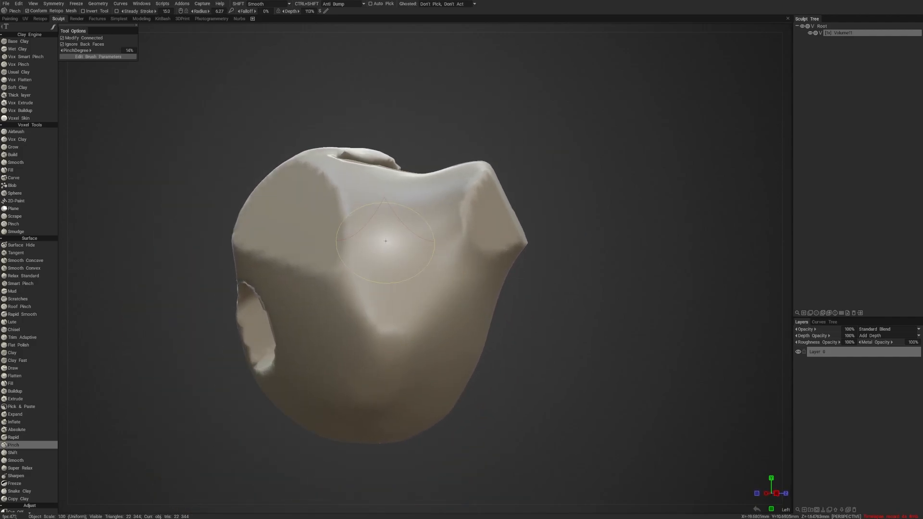
pyautogui.moveTo(369, 224)
pyautogui.mouseDown()
pyautogui.moveTo(346, 204)
pyautogui.moveTo(365, 359)
pyautogui.moveTo(373, 240)
pyautogui.moveTo(385, 212)
pyautogui.moveTo(348, 395)
pyautogui.moveTo(416, 417)
pyautogui.mouseUp()
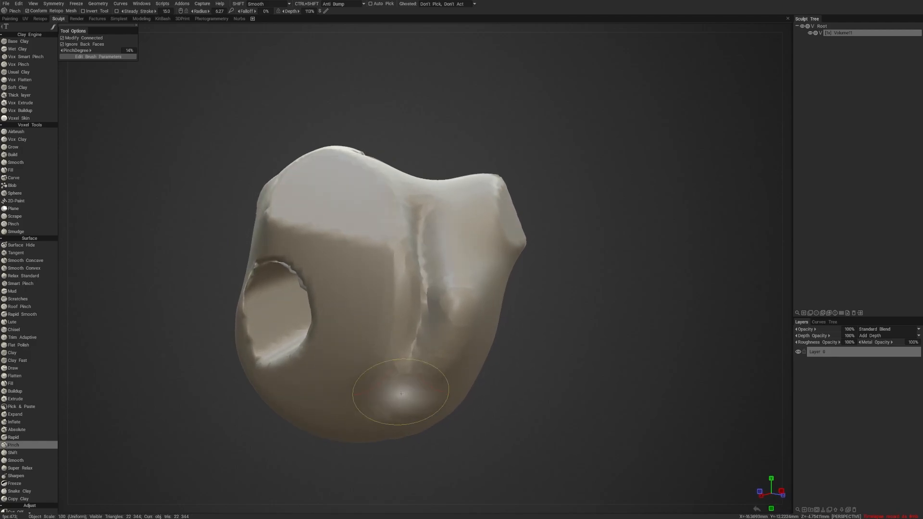
# - Reinforce the vertical crease with more Pinch strokes and extend the pinched area toward the lump's lower side
pyautogui.moveTo(404, 300); pyautogui.dragTo(413, 301, button='right')
pyautogui.moveTo(413, 301); pyautogui.dragTo(414, 243)
pyautogui.moveTo(414, 243); pyautogui.dragTo(404, 301, button='right')
pyautogui.moveTo(417, 284)
pyautogui.mouseDown()
pyautogui.moveTo(386, 322)
pyautogui.moveTo(346, 353)
pyautogui.moveTo(383, 314)
pyautogui.moveTo(342, 348)
pyautogui.mouseUp()
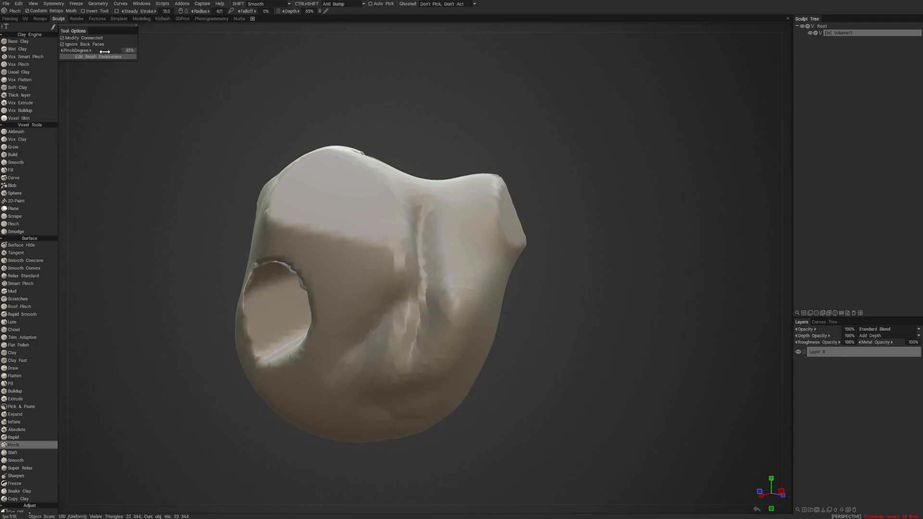
# - Raise the Pinch brush's PinchDegree and pinch the edge between the flat facet and the lump's side
pyautogui.moveTo(105, 51); pyautogui.dragTo(120, 51)
pyautogui.moveTo(336, 239)
pyautogui.mouseDown()
pyautogui.moveTo(368, 242)
pyautogui.moveTo(311, 224)
pyautogui.moveTo(362, 232)
pyautogui.moveTo(361, 223)
pyautogui.mouseUp()
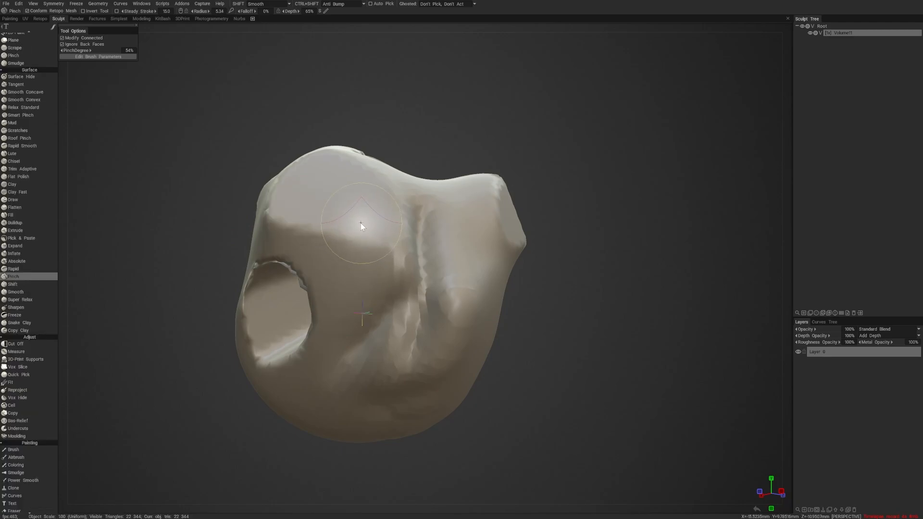
pyautogui.moveTo(355, 244); pyautogui.dragTo(354, 257, button='right')
pyautogui.moveTo(317, 234)
pyautogui.mouseDown()
pyautogui.moveTo(307, 228)
pyautogui.moveTo(317, 229)
pyautogui.mouseUp()
pyautogui.keyDown('alt'); pyautogui.moveTo(473, 262); pyautogui.dragTo(452, 295); pyautogui.keyUp('alt')
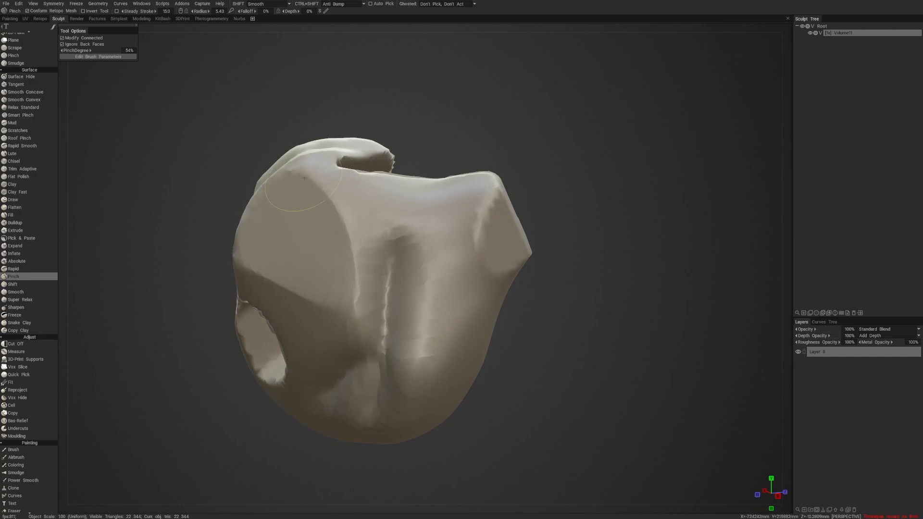
# - Rework the rim of the large flat facet above the hole with repeated Pinch strokes
pyautogui.moveTo(321, 185)
pyautogui.keyDown('alt'); pyautogui.mouseDown()
pyautogui.moveTo(414, 294)
pyautogui.moveTo(469, 301)
pyautogui.moveTo(451, 318)
pyautogui.mouseUp(); pyautogui.keyUp('alt')
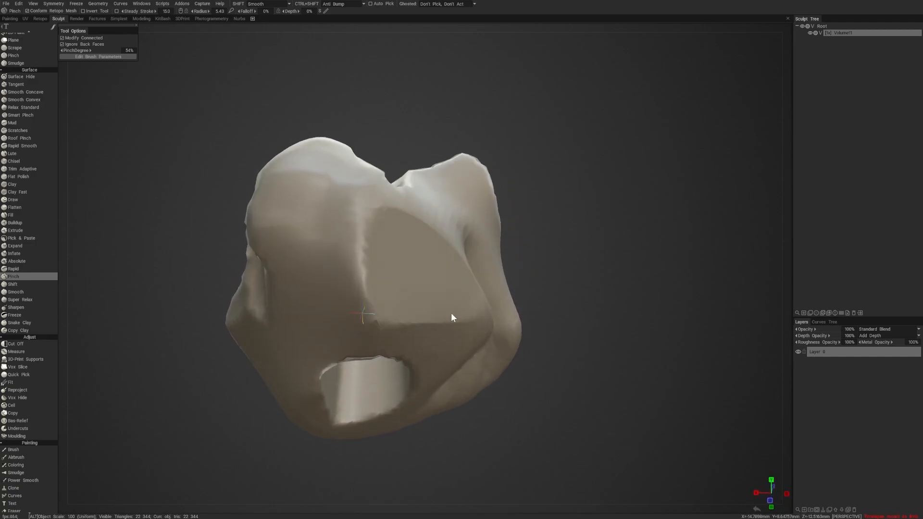
pyautogui.moveTo(364, 233)
pyautogui.mouseDown()
pyautogui.moveTo(359, 268)
pyautogui.moveTo(373, 314)
pyautogui.mouseUp()
pyautogui.moveTo(369, 217); pyautogui.dragTo(372, 315)
pyautogui.moveTo(369, 217)
pyautogui.mouseDown()
pyautogui.moveTo(361, 260)
pyautogui.moveTo(384, 315)
pyautogui.mouseUp()
pyautogui.keyDown('alt'); pyautogui.moveTo(355, 265); pyautogui.dragTo(383, 233); pyautogui.keyUp('alt')
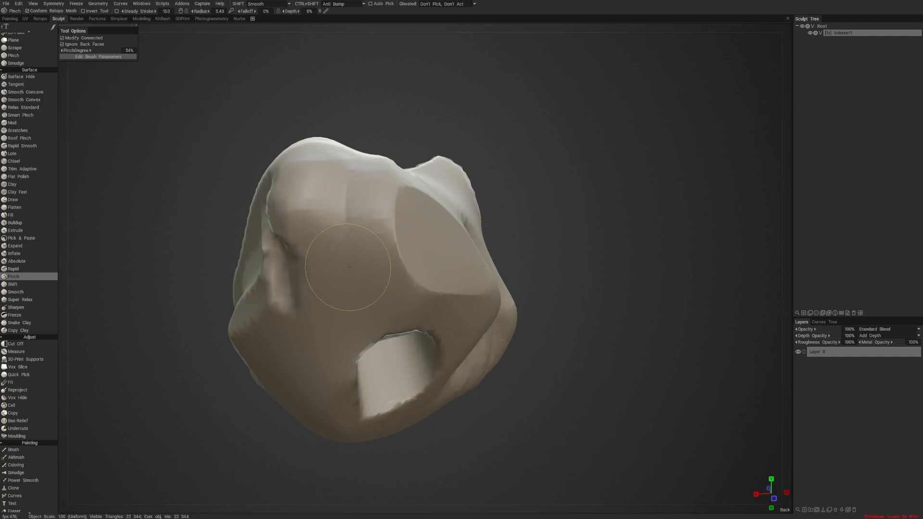
pyautogui.keyDown('alt'); pyautogui.moveTo(345, 184); pyautogui.dragTo(369, 298); pyautogui.keyUp('alt')
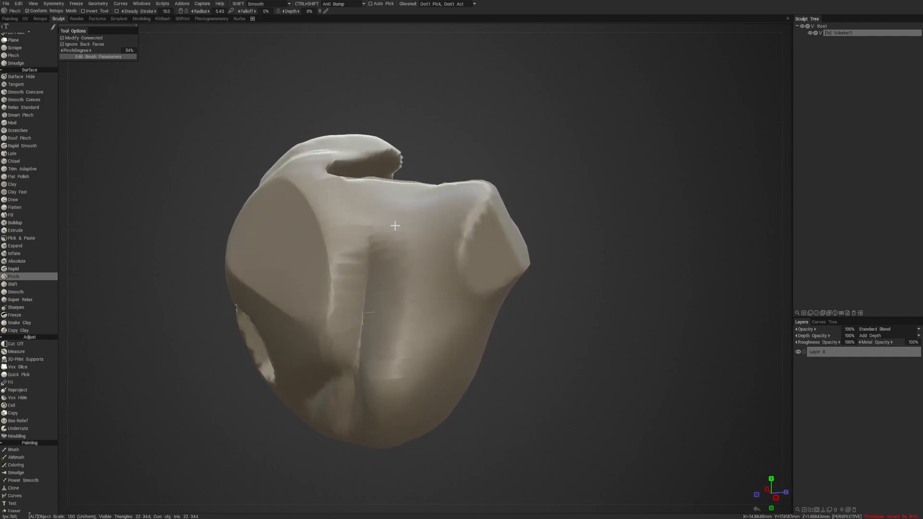
# - Examine the pinched side of the lump in wireframe and return to the shaded display
pyautogui.keyDown('alt'); pyautogui.moveTo(393, 226); pyautogui.dragTo(432, 233); pyautogui.keyUp('alt')
pyautogui.keyDown('alt'); pyautogui.moveTo(432, 233); pyautogui.dragTo(470, 256, button='right'); pyautogui.keyUp('alt')
pyautogui.moveTo(472, 256)
pyautogui.keyDown('alt'); pyautogui.mouseDown()
pyautogui.moveTo(468, 279)
pyautogui.moveTo(503, 267)
pyautogui.moveTo(486, 278)
pyautogui.moveTo(488, 255)
pyautogui.mouseUp(); pyautogui.keyUp('alt')
pyautogui.press('w')
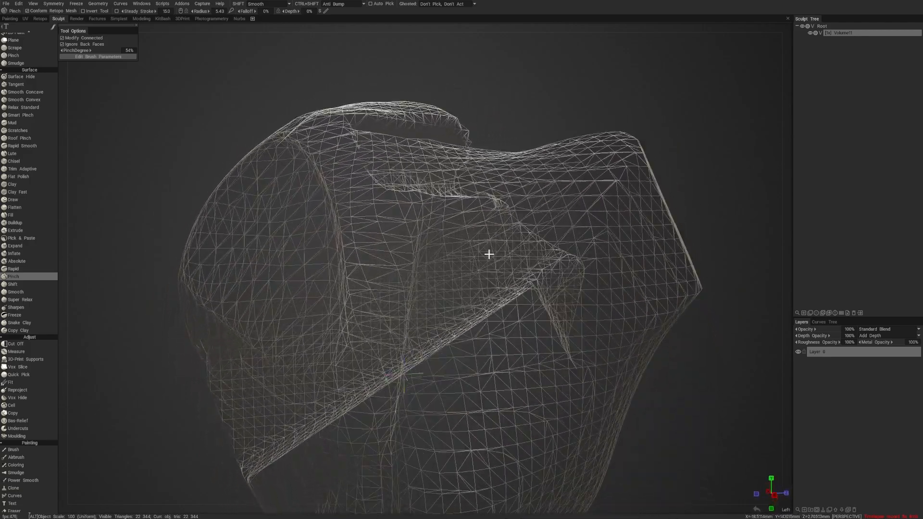
pyautogui.press('w')
pyautogui.keyDown('alt'); pyautogui.moveTo(498, 253); pyautogui.dragTo(478, 257, button='right'); pyautogui.keyUp('alt')
pyautogui.moveTo(477, 257)
pyautogui.keyDown('alt'); pyautogui.mouseDown()
pyautogui.moveTo(496, 267)
pyautogui.moveTo(552, 266)
pyautogui.moveTo(536, 246)
pyautogui.moveTo(533, 256)
pyautogui.mouseUp(); pyautogui.keyUp('alt')
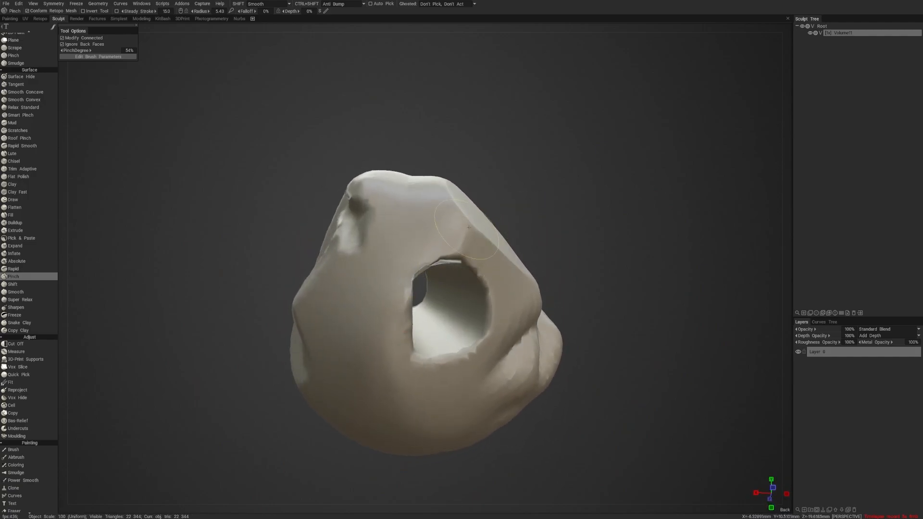
# - Pinch around the rim of the hole that runs through the lump
pyautogui.moveTo(456, 259)
pyautogui.mouseDown()
pyautogui.moveTo(489, 308)
pyautogui.moveTo(451, 358)
pyautogui.moveTo(433, 266)
pyautogui.moveTo(401, 305)
pyautogui.mouseUp()
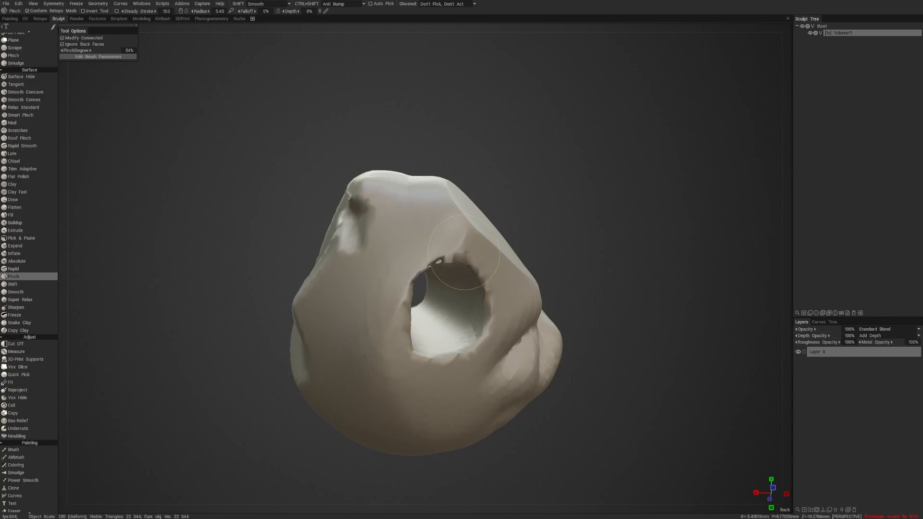
pyautogui.moveTo(465, 252)
pyautogui.mouseDown()
pyautogui.moveTo(433, 269)
pyautogui.moveTo(452, 361)
pyautogui.moveTo(395, 324)
pyautogui.mouseUp()
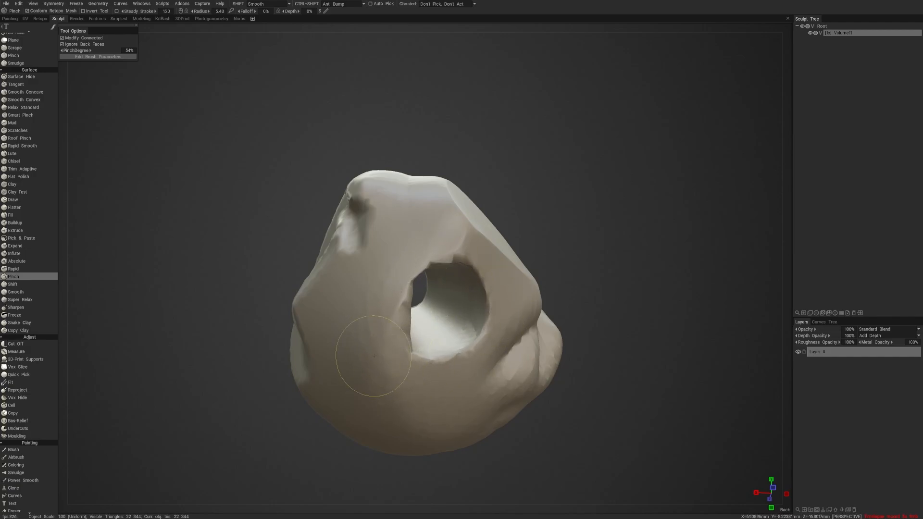
pyautogui.moveTo(374, 294)
pyautogui.keyDown('alt'); pyautogui.mouseDown()
pyautogui.moveTo(466, 351)
pyautogui.moveTo(440, 354)
pyautogui.moveTo(484, 289)
pyautogui.moveTo(558, 258)
pyautogui.moveTo(536, 256)
pyautogui.moveTo(574, 294)
pyautogui.moveTo(567, 266)
pyautogui.mouseUp(); pyautogui.keyUp('alt')
# - Pinch the smooth underside of the lump from several angles with an enlarged Pinch brush
pyautogui.keyDown('alt'); pyautogui.scroll(-6, 559, 254); pyautogui.keyUp('alt')
pyautogui.keyDown('alt'); pyautogui.scroll(5, 556, 270); pyautogui.keyUp('alt')
pyautogui.keyDown('alt'); pyautogui.scroll(2, 572, 274); pyautogui.keyUp('alt')
pyautogui.keyDown('alt'); pyautogui.scroll(1, 572, 273); pyautogui.keyUp('alt')
pyautogui.moveTo(399, 312)
pyautogui.mouseDown()
pyautogui.moveTo(389, 280)
pyautogui.moveTo(470, 298)
pyautogui.moveTo(448, 284)
pyautogui.mouseUp()
pyautogui.moveTo(339, 318); pyautogui.dragTo(355, 320, button='right')
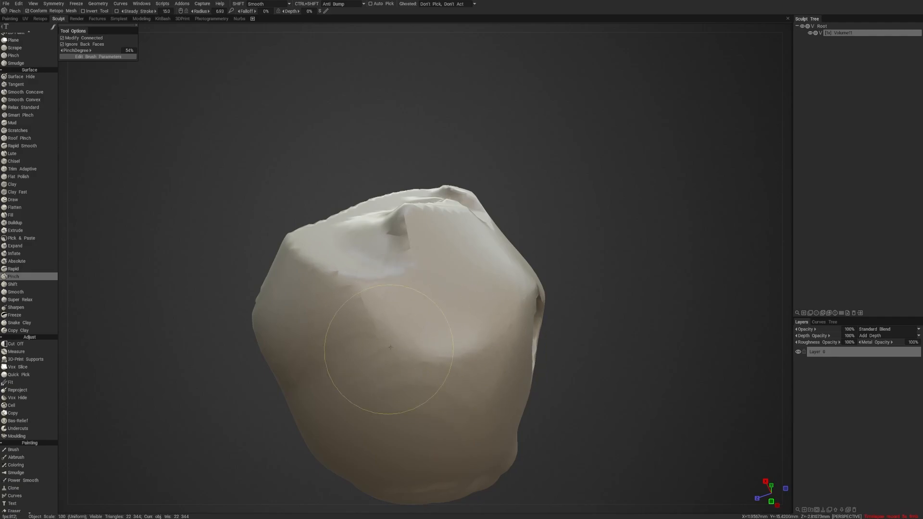
pyautogui.moveTo(537, 249)
pyautogui.mouseDown()
pyautogui.moveTo(525, 260)
pyautogui.moveTo(544, 248)
pyautogui.mouseUp()
pyautogui.moveTo(378, 303)
pyautogui.mouseDown()
pyautogui.moveTo(477, 355)
pyautogui.moveTo(542, 350)
pyautogui.moveTo(458, 365)
pyautogui.moveTo(455, 333)
pyautogui.moveTo(394, 333)
pyautogui.mouseUp()
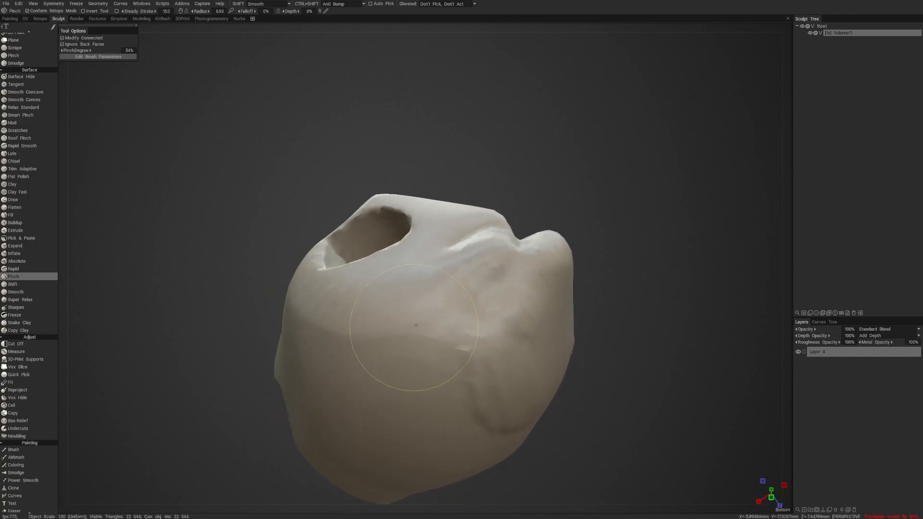
pyautogui.moveTo(361, 339)
pyautogui.keyDown('alt'); pyautogui.mouseDown()
pyautogui.moveTo(500, 307)
pyautogui.moveTo(471, 302)
pyautogui.moveTo(477, 315)
pyautogui.moveTo(456, 296)
pyautogui.mouseUp(); pyautogui.keyUp('alt')
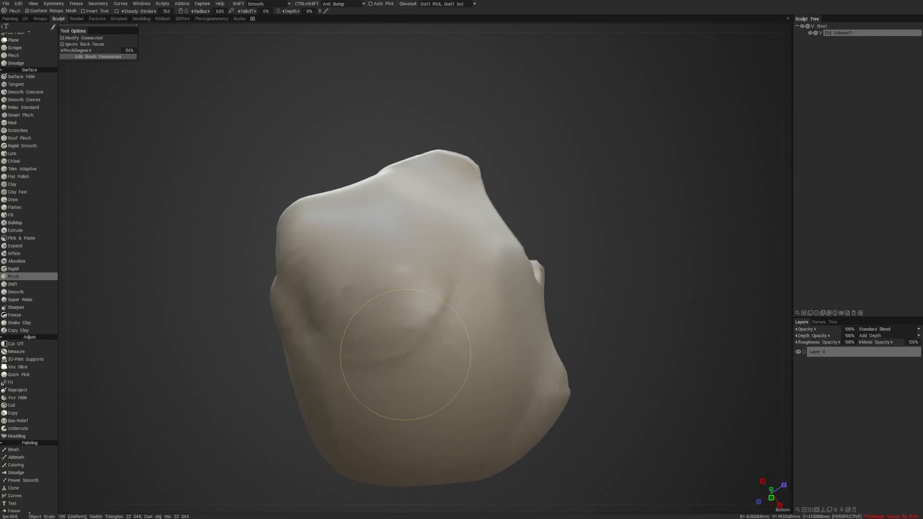
pyautogui.moveTo(517, 229)
pyautogui.keyDown('alt'); pyautogui.mouseDown()
pyautogui.moveTo(558, 242)
pyautogui.moveTo(555, 252)
pyautogui.moveTo(633, 295)
pyautogui.moveTo(593, 301)
pyautogui.moveTo(634, 299)
pyautogui.moveTo(539, 310)
pyautogui.mouseUp(); pyautogui.keyUp('alt')
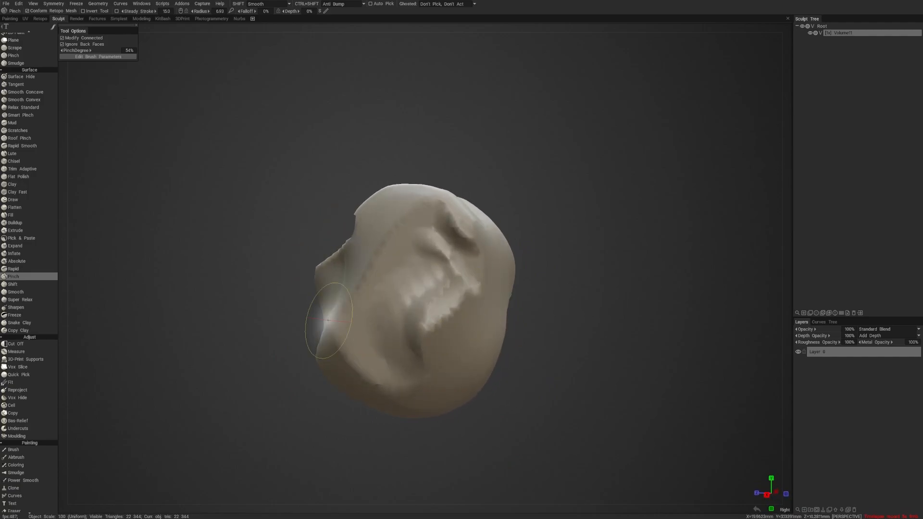
# - Start defining a new hotkey for the Move tool in the Transform group, and cancel it
pyautogui.scroll(-4, 33, 352)
pyautogui.scroll(12, 31, 388)
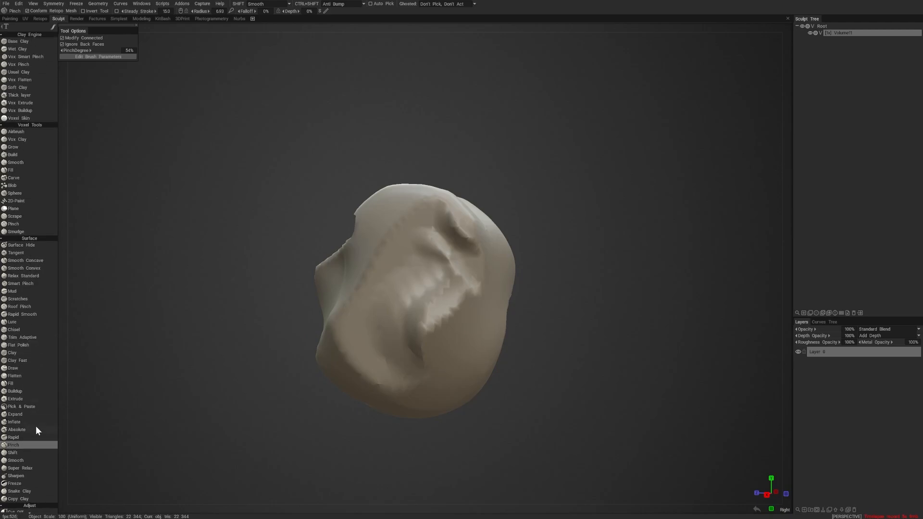
pyautogui.scroll(-18, 35, 426)
pyautogui.scroll(-3, 34, 255)
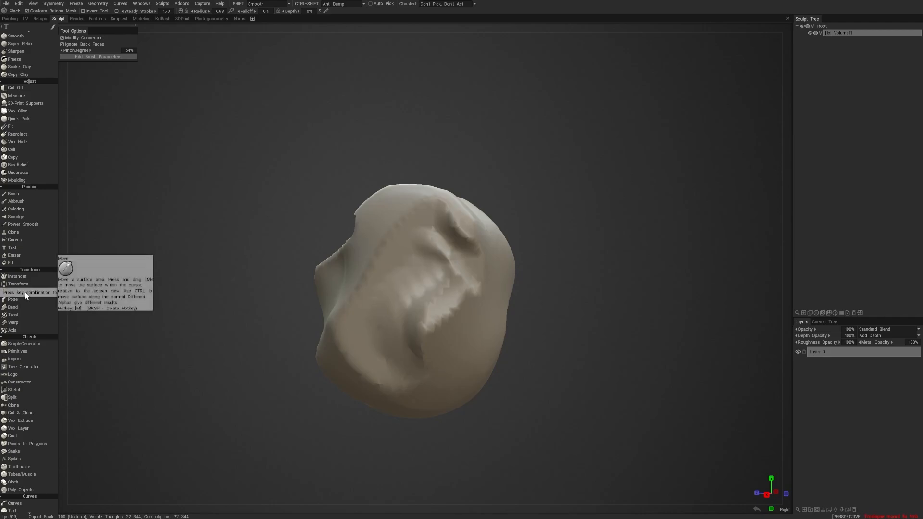
pyautogui.press('End')
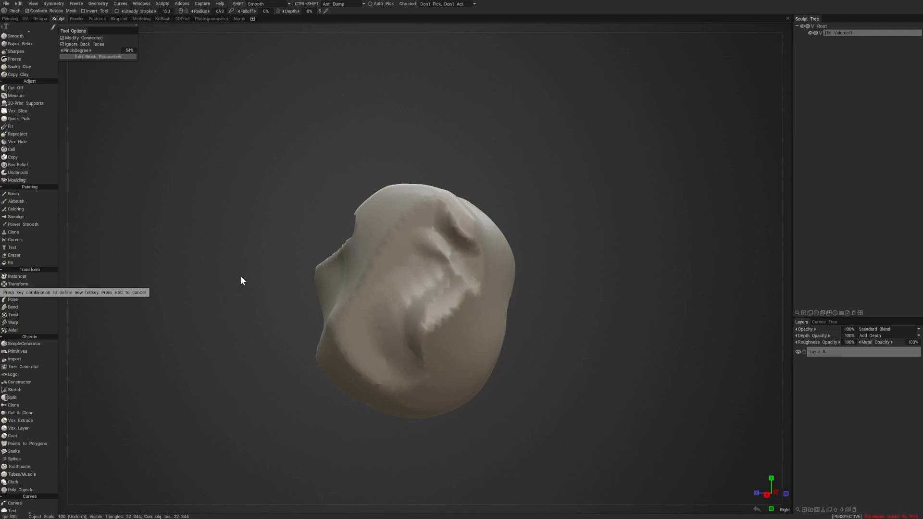
pyautogui.press('Escape')
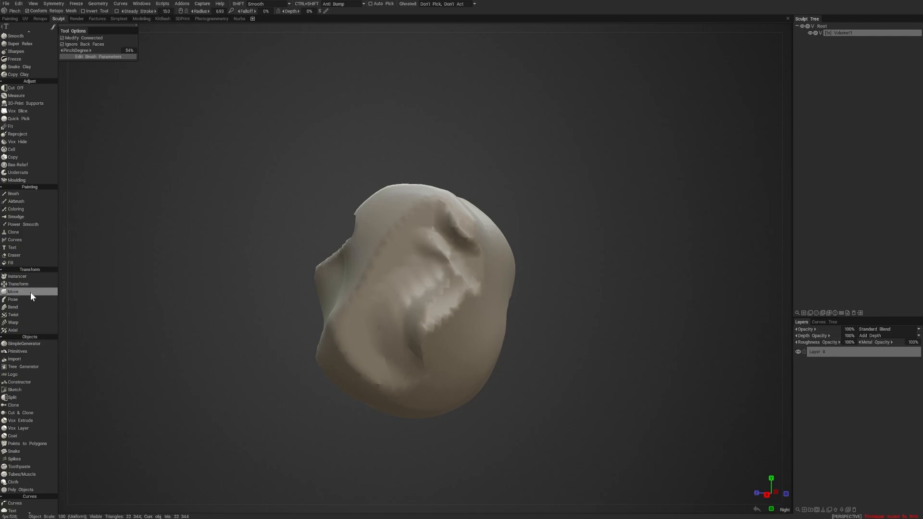
# - Shift the lump's creased side slightly with the Move tool, enlarging the brush radius to 22.6
pyautogui.press('m')
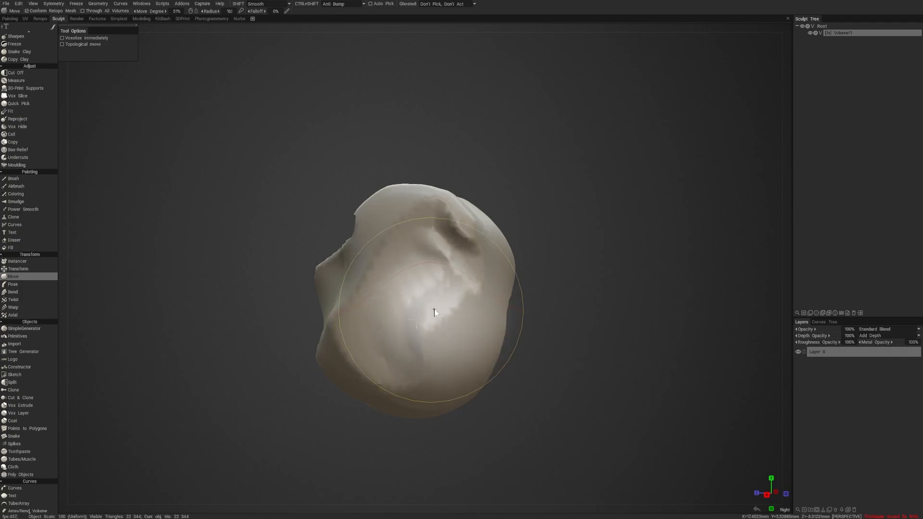
pyautogui.moveTo(434, 311); pyautogui.dragTo(466, 310, button='right')
pyautogui.moveTo(469, 256); pyautogui.dragTo(487, 223)
pyautogui.moveTo(557, 330); pyautogui.dragTo(559, 325)
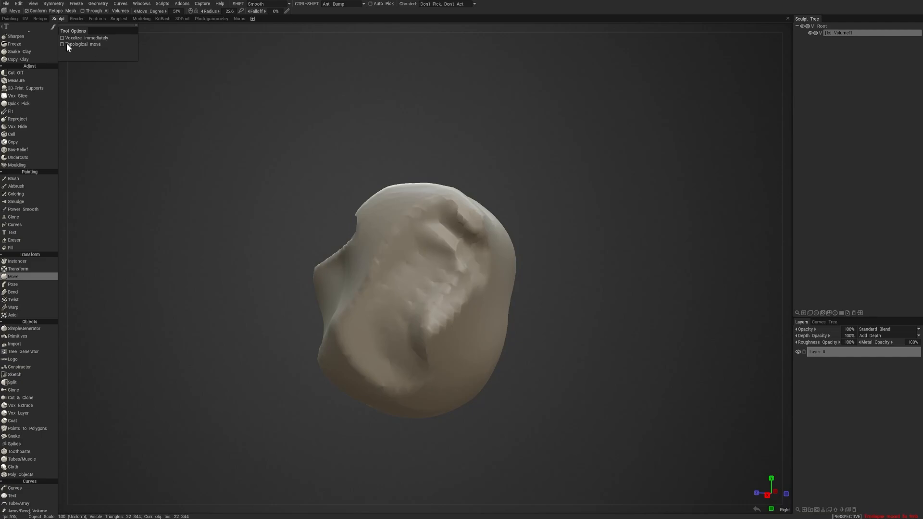
# - Enable Topological move and Voxelize immediately for the Move tool and try it on the lump's upper edge
pyautogui.click(62, 43)
pyautogui.moveTo(481, 217); pyautogui.dragTo(494, 206)
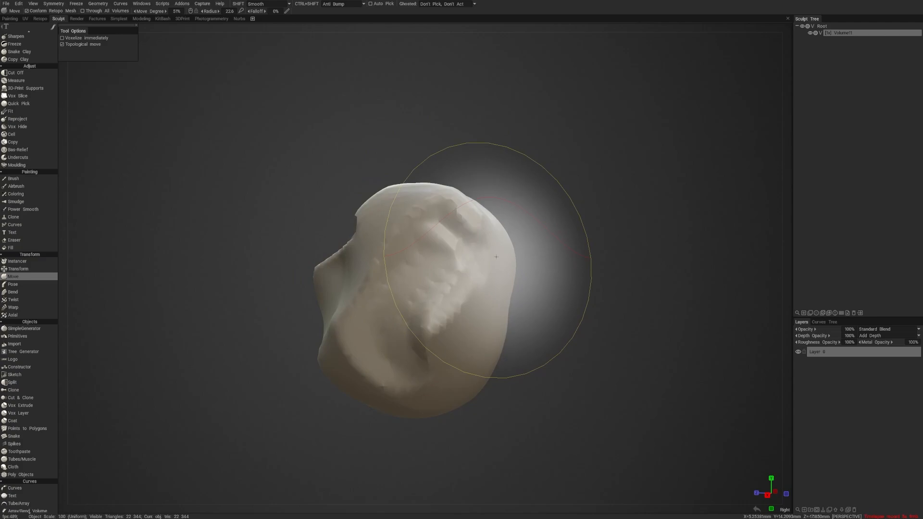
pyautogui.moveTo(557, 218)
pyautogui.mouseDown()
pyautogui.moveTo(444, 212)
pyautogui.moveTo(526, 201)
pyautogui.mouseUp()
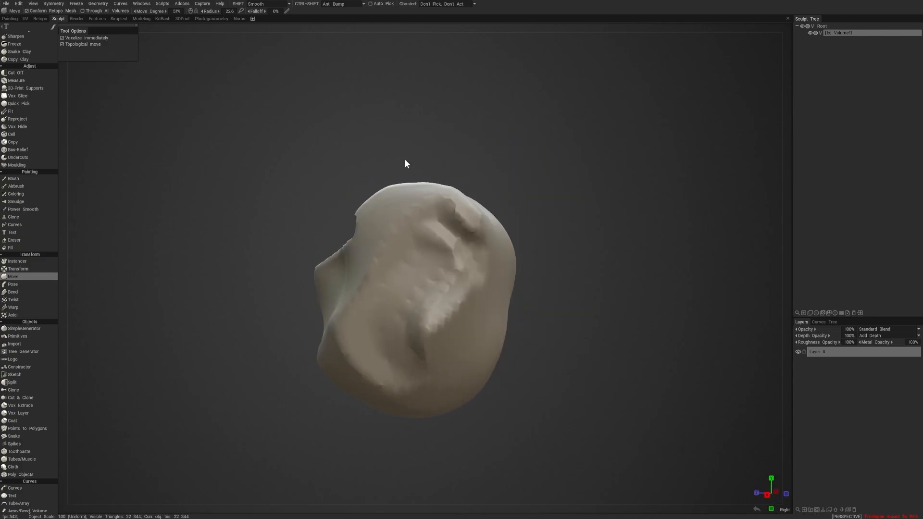
pyautogui.moveTo(405, 159)
pyautogui.mouseDown()
pyautogui.moveTo(523, 192)
pyautogui.moveTo(591, 160)
pyautogui.mouseUp()
# - Show the lump in wireframe to inspect its voxelized mesh and turn off Voxelize immediately
pyautogui.press('w')
pyautogui.scroll(2, 548, 180)
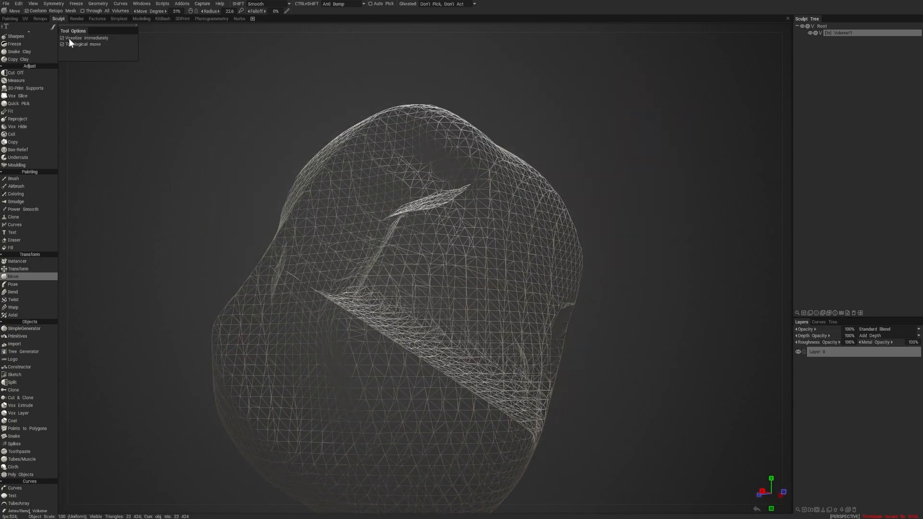
pyautogui.click(62, 37)
pyautogui.moveTo(521, 118); pyautogui.dragTo(579, 138)
pyautogui.scroll(-3, 572, 144)
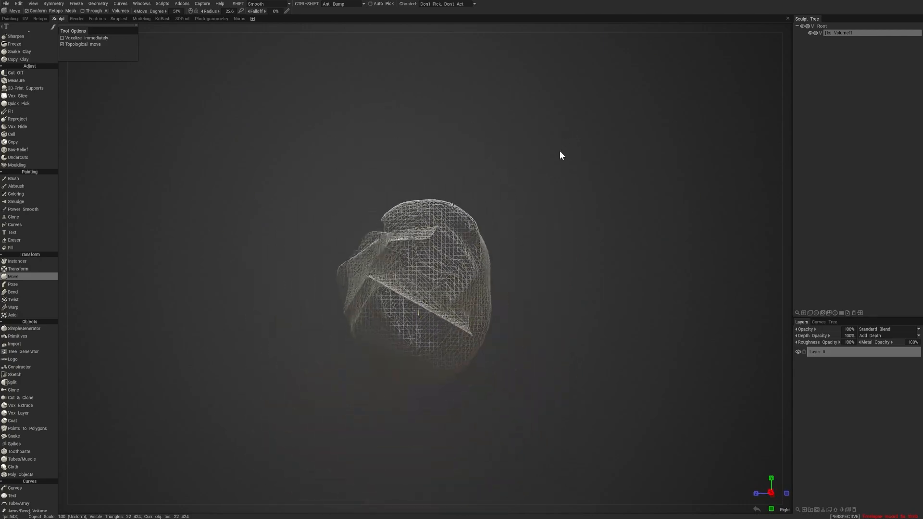
# - Try stretching the wireframe lump's upper part with Topological move on and Voxelize immediately off, varying the brush radius
pyautogui.moveTo(465, 236); pyautogui.dragTo(500, 236, button='right')
pyautogui.moveTo(466, 235); pyautogui.dragTo(473, 226)
pyautogui.moveTo(473, 234); pyautogui.dragTo(542, 152)
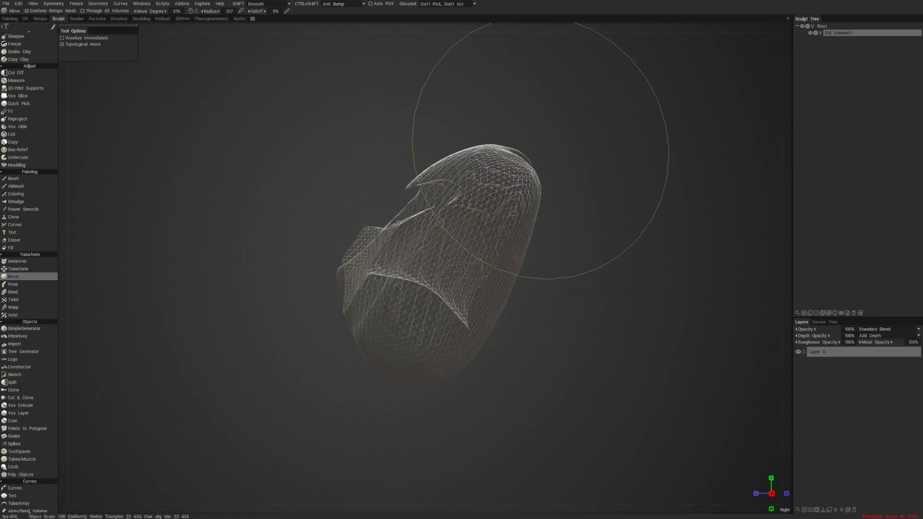
pyautogui.moveTo(506, 203); pyautogui.dragTo(455, 229, button='right')
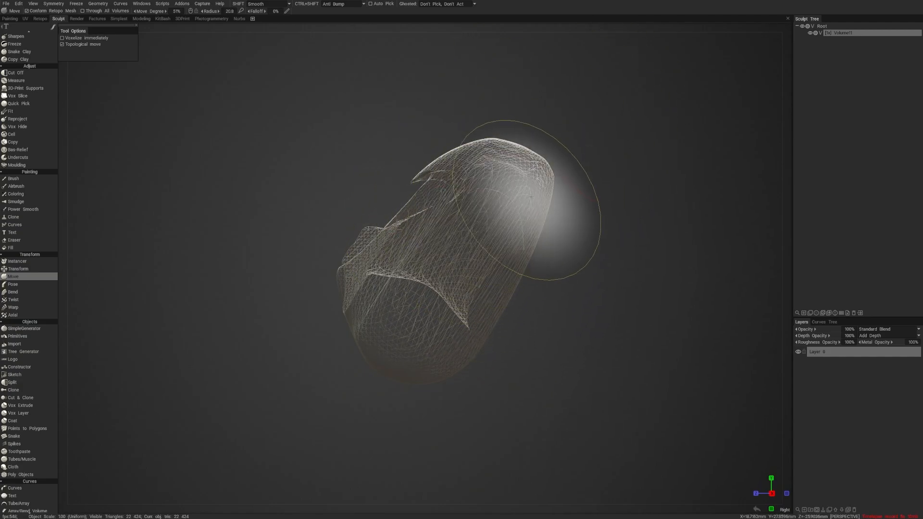
pyautogui.moveTo(579, 202); pyautogui.dragTo(532, 181)
pyautogui.moveTo(531, 180); pyautogui.dragTo(533, 139, button='right')
pyautogui.moveTo(534, 139); pyautogui.dragTo(538, 197, button='middle')
pyautogui.moveTo(538, 197); pyautogui.dragTo(582, 184)
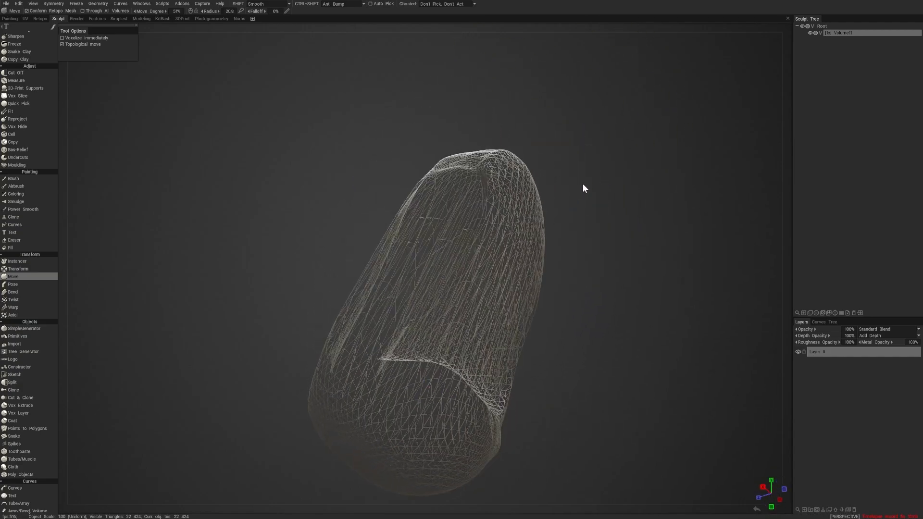
# - Undo the stretching moves and return the lump to shaded display
pyautogui.moveTo(582, 184); pyautogui.dragTo(560, 132, button='right')
pyautogui.moveTo(656, 144); pyautogui.dragTo(640, 148, button='right')
pyautogui.moveTo(731, 103); pyautogui.dragTo(718, 155, button='right')
pyautogui.moveTo(718, 155)
pyautogui.mouseDown()
pyautogui.moveTo(735, 174)
pyautogui.moveTo(688, 172)
pyautogui.moveTo(703, 177)
pyautogui.moveTo(702, 196)
pyautogui.moveTo(664, 207)
pyautogui.moveTo(630, 187)
pyautogui.moveTo(651, 190)
pyautogui.moveTo(642, 195)
pyautogui.mouseUp()
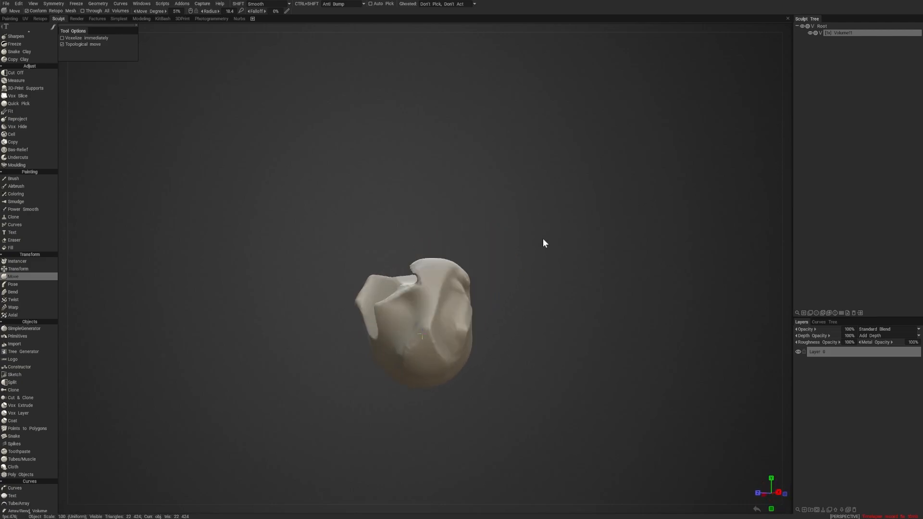
pyautogui.moveTo(543, 240)
pyautogui.mouseDown()
pyautogui.moveTo(653, 244)
pyautogui.moveTo(562, 210)
pyautogui.moveTo(573, 216)
pyautogui.moveTo(568, 171)
pyautogui.moveTo(653, 181)
pyautogui.moveTo(587, 164)
pyautogui.moveTo(585, 174)
pyautogui.mouseUp()
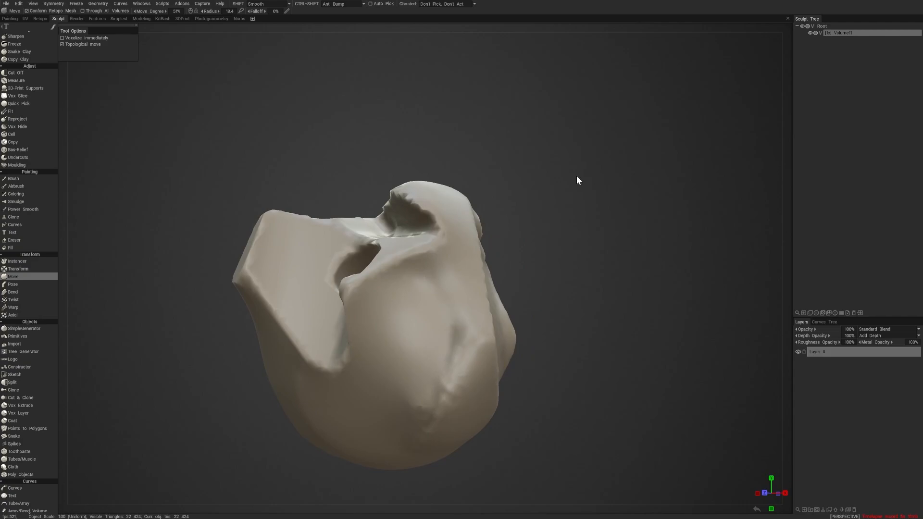
# - Turn on Voxelize immediately and try pulling the lump's upper edge with a Move brush radius of 24.3
pyautogui.click(63, 38)
pyautogui.moveTo(440, 241)
pyautogui.mouseDown(button='right')
pyautogui.moveTo(464, 264)
pyautogui.moveTo(451, 251)
pyautogui.mouseUp(button='right')
pyautogui.moveTo(447, 241); pyautogui.dragTo(449, 228)
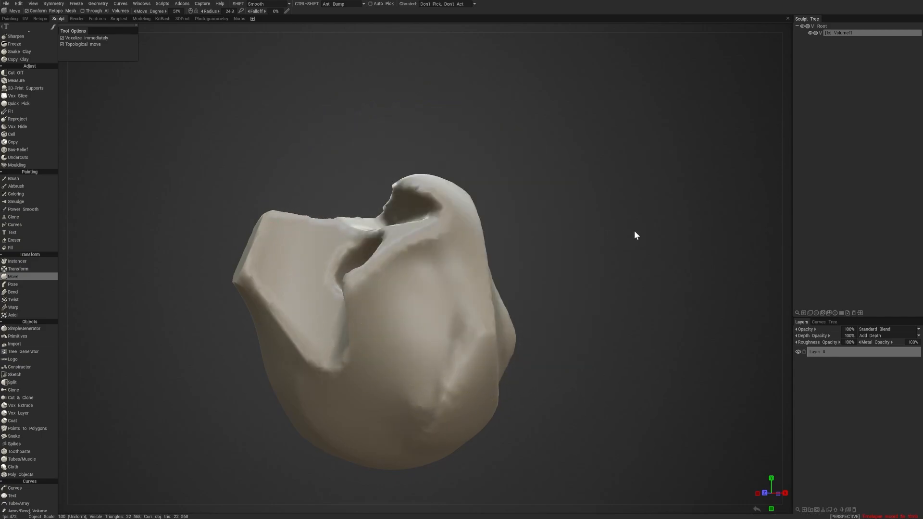
pyautogui.hotkey('ctrl', 'z')
# - Pull the lump's upper part upward with the Move tool in wireframe, and restore the shaded display
pyautogui.press('w')
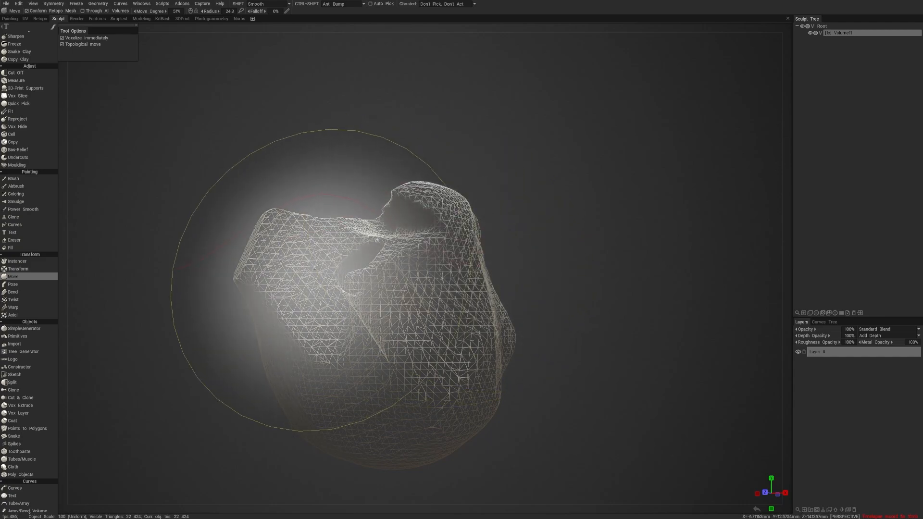
pyautogui.moveTo(400, 287)
pyautogui.mouseDown()
pyautogui.moveTo(494, 206)
pyautogui.moveTo(536, 189)
pyautogui.mouseUp()
pyautogui.moveTo(457, 231); pyautogui.dragTo(466, 199)
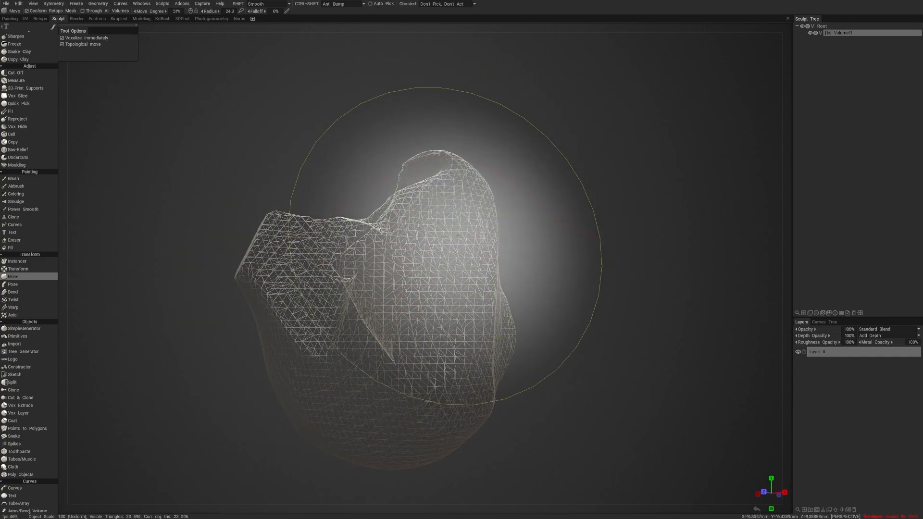
pyautogui.moveTo(448, 245); pyautogui.dragTo(461, 200)
pyautogui.moveTo(619, 233)
pyautogui.mouseDown()
pyautogui.moveTo(642, 221)
pyautogui.moveTo(570, 216)
pyautogui.mouseUp()
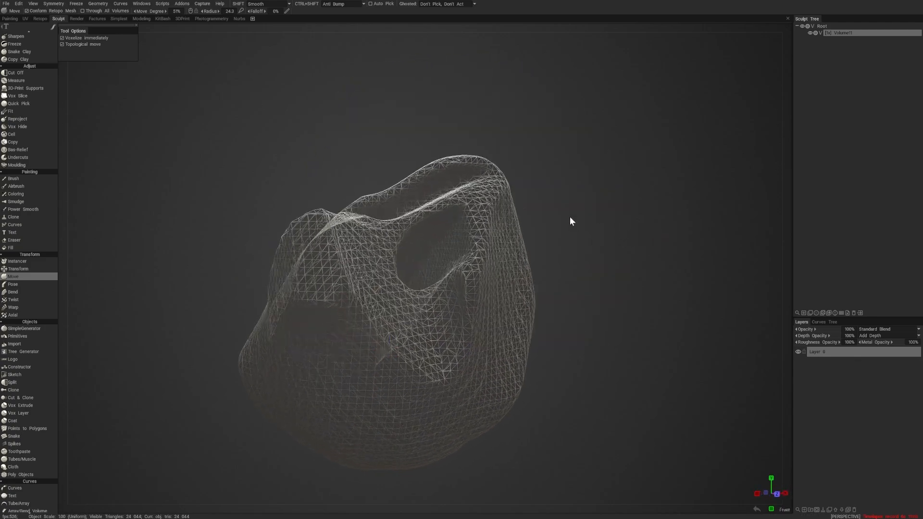
pyautogui.press('w')
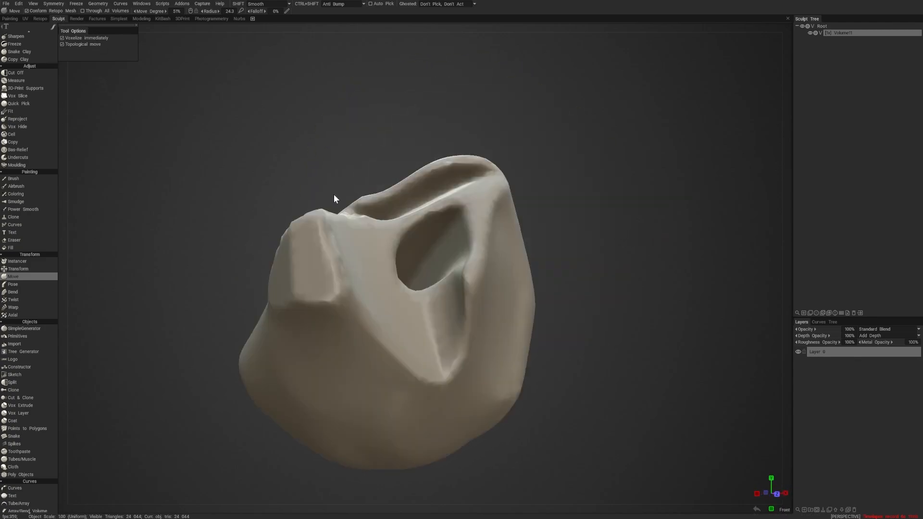
# - Examine the voxelized lump and the hole through it from the front, back and sides
pyautogui.scroll(-5, 647, 224)
pyautogui.moveTo(644, 225)
pyautogui.keyDown('alt'); pyautogui.mouseDown()
pyautogui.moveTo(247, 231)
pyautogui.moveTo(440, 235)
pyautogui.moveTo(416, 232)
pyautogui.mouseUp(); pyautogui.keyUp('alt')
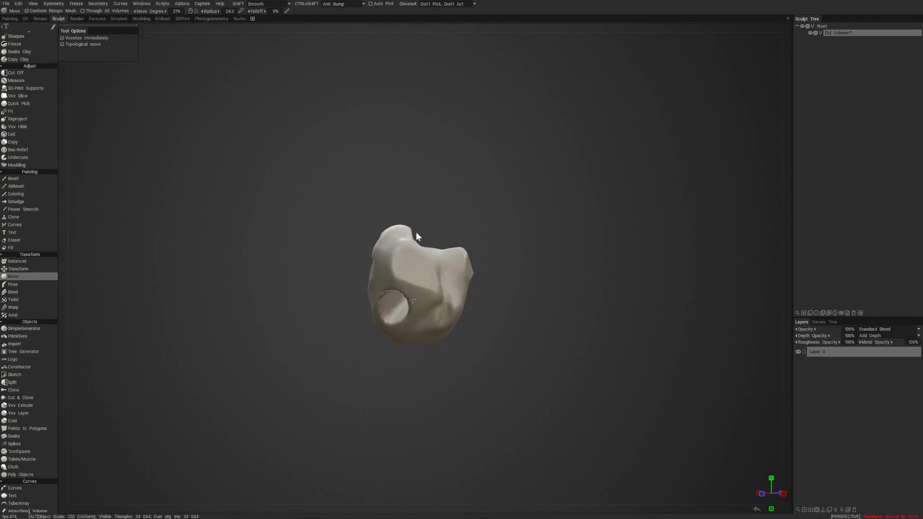
pyautogui.scroll(5, 550, 258)
pyautogui.keyDown('alt'); pyautogui.moveTo(550, 258); pyautogui.dragTo(442, 268); pyautogui.keyUp('alt')
pyautogui.scroll(-5, 516, 259)
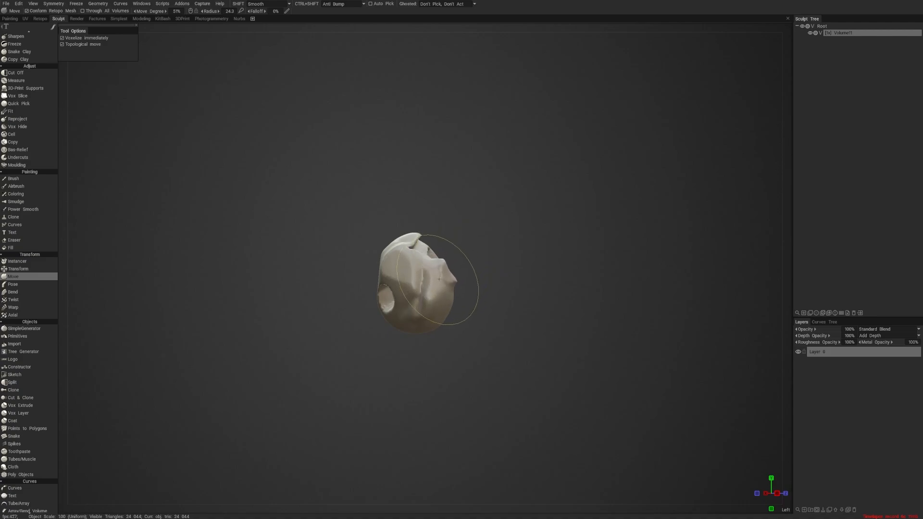
pyautogui.moveTo(567, 300); pyautogui.dragTo(478, 302)
pyautogui.moveTo(478, 302); pyautogui.dragTo(543, 310, button='right')
pyautogui.moveTo(543, 312)
pyautogui.mouseDown()
pyautogui.moveTo(690, 274)
pyautogui.moveTo(729, 288)
pyautogui.moveTo(705, 291)
pyautogui.mouseUp()
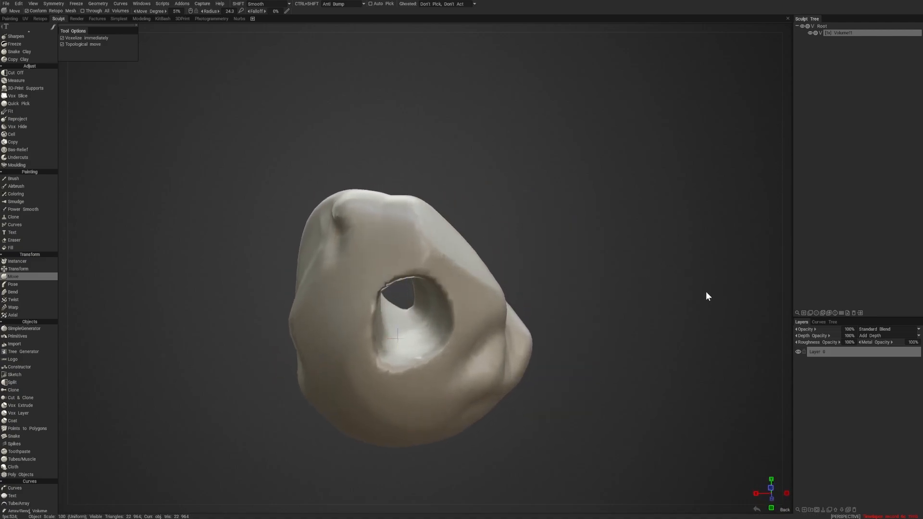
pyautogui.moveTo(705, 291)
pyautogui.mouseDown(button='right')
pyautogui.moveTo(682, 255)
pyautogui.moveTo(625, 262)
pyautogui.mouseUp(button='right')
pyautogui.moveTo(625, 262); pyautogui.dragTo(541, 273)
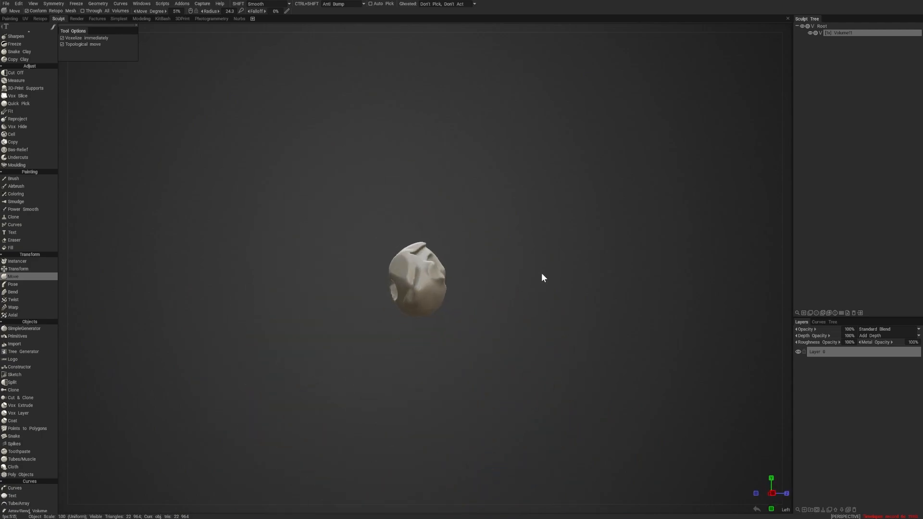
pyautogui.moveTo(541, 273); pyautogui.dragTo(581, 275, button='right')
pyautogui.moveTo(581, 275); pyautogui.dragTo(590, 276)
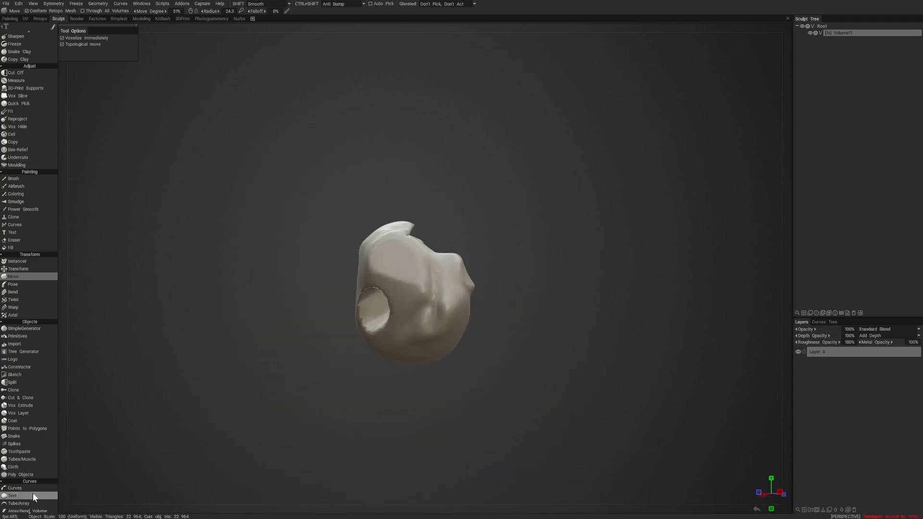
# - Double the lump's resolution twice to an object scale of 4.00, checking the denser mesh in wireframe
pyautogui.scroll(-5, 39, 486)
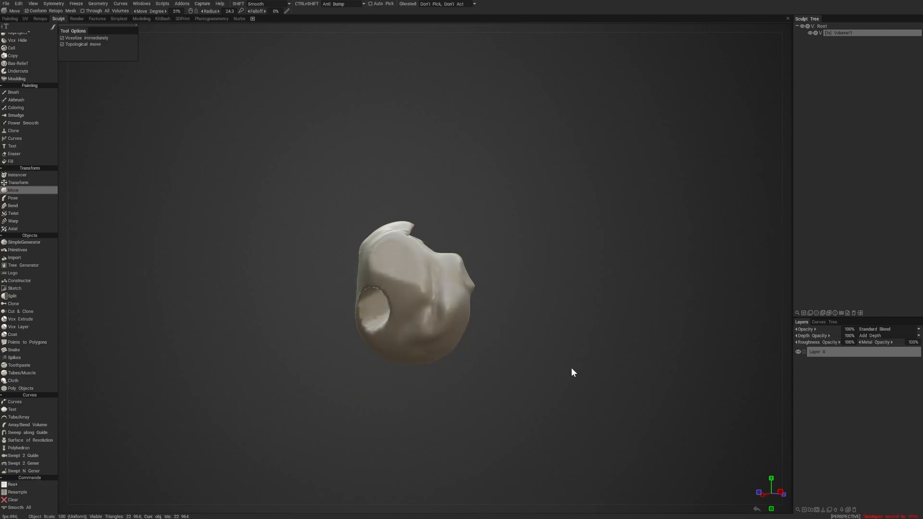
pyautogui.moveTo(571, 367); pyautogui.dragTo(523, 356)
pyautogui.moveTo(534, 354); pyautogui.dragTo(561, 359, button='right')
pyautogui.moveTo(562, 359)
pyautogui.mouseDown()
pyautogui.moveTo(578, 327)
pyautogui.moveTo(645, 306)
pyautogui.moveTo(635, 307)
pyautogui.mouseUp()
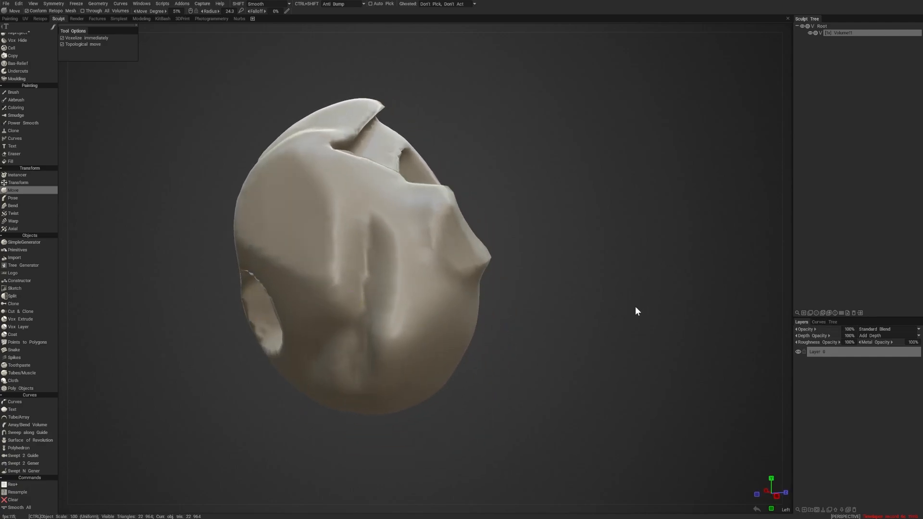
pyautogui.moveTo(635, 307)
pyautogui.mouseDown()
pyautogui.moveTo(577, 232)
pyautogui.moveTo(518, 236)
pyautogui.mouseUp()
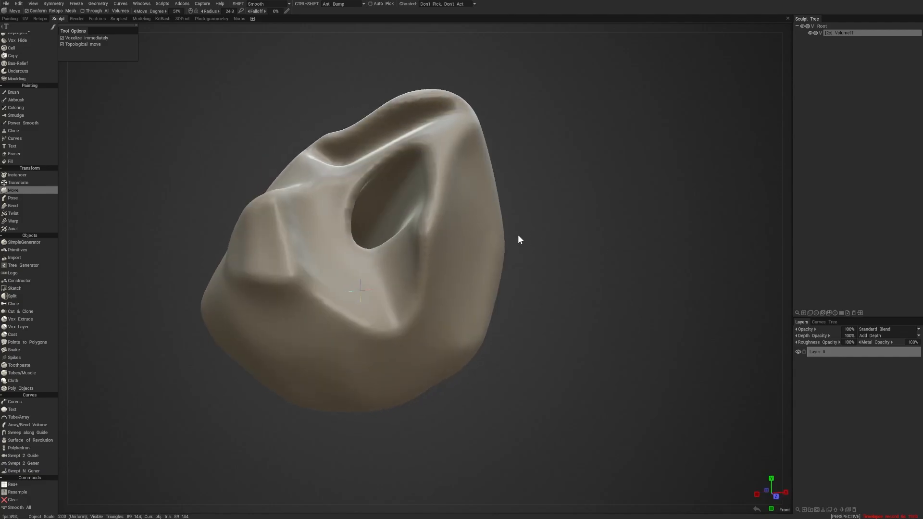
pyautogui.press('w')
pyautogui.moveTo(593, 243)
pyautogui.mouseDown()
pyautogui.moveTo(636, 245)
pyautogui.moveTo(636, 222)
pyautogui.moveTo(631, 229)
pyautogui.moveTo(647, 231)
pyautogui.moveTo(660, 209)
pyautogui.moveTo(625, 209)
pyautogui.moveTo(636, 226)
pyautogui.moveTo(652, 205)
pyautogui.moveTo(694, 195)
pyautogui.moveTo(710, 198)
pyautogui.moveTo(700, 201)
pyautogui.moveTo(719, 230)
pyautogui.moveTo(693, 246)
pyautogui.moveTo(592, 264)
pyautogui.moveTo(461, 249)
pyautogui.moveTo(247, 253)
pyautogui.moveTo(351, 243)
pyautogui.moveTo(360, 289)
pyautogui.mouseUp()
pyautogui.press('pageup')
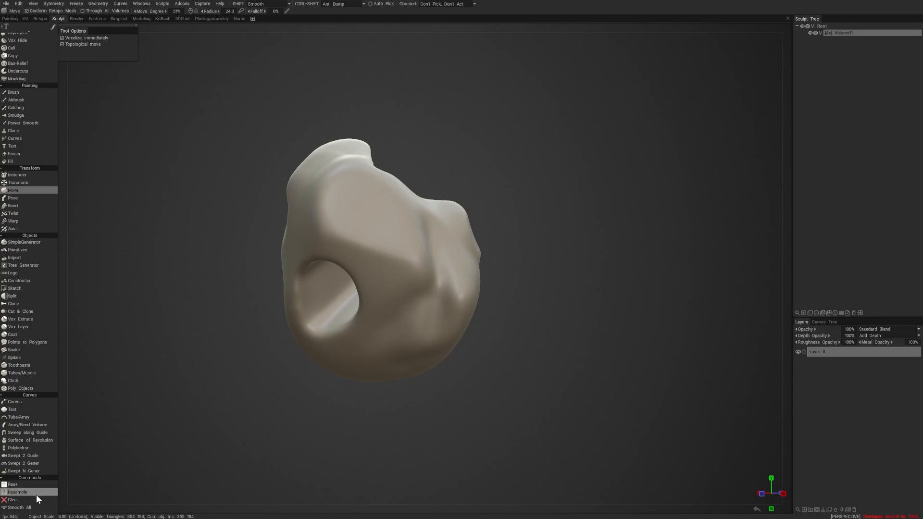
pyautogui.moveTo(309, 370); pyautogui.dragTo(195, 437)
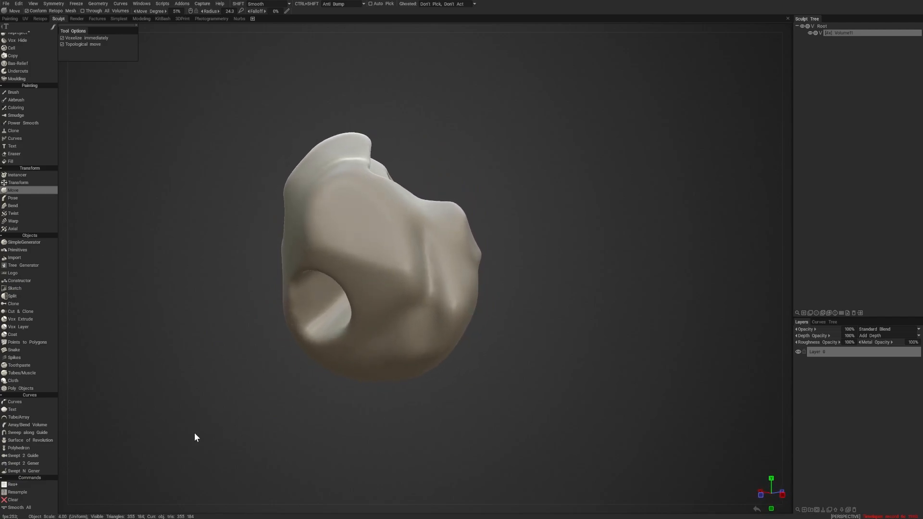
# - Resample the lump to a required poly count of 22,199 with Good resampling quality
pyautogui.click(17, 491)
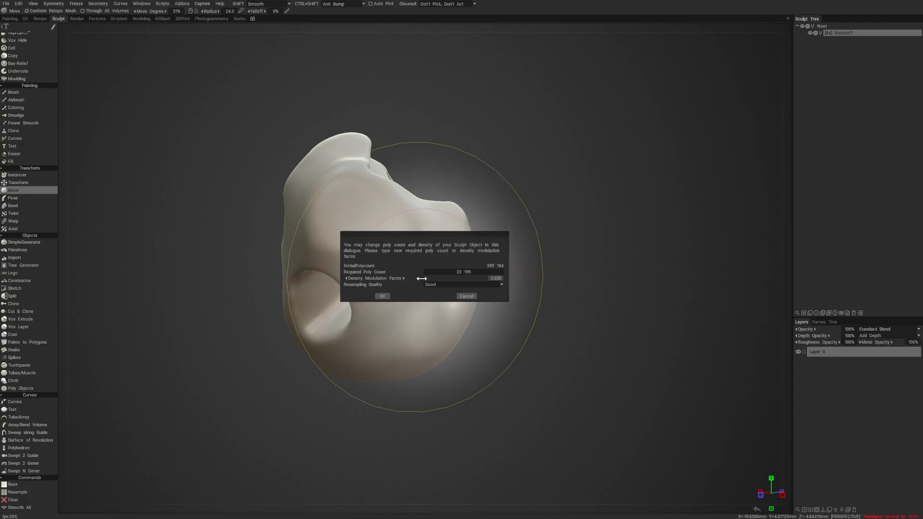
pyautogui.click(383, 296)
pyautogui.moveTo(241, 388)
pyautogui.mouseDown()
pyautogui.moveTo(311, 379)
pyautogui.moveTo(249, 380)
pyautogui.mouseUp()
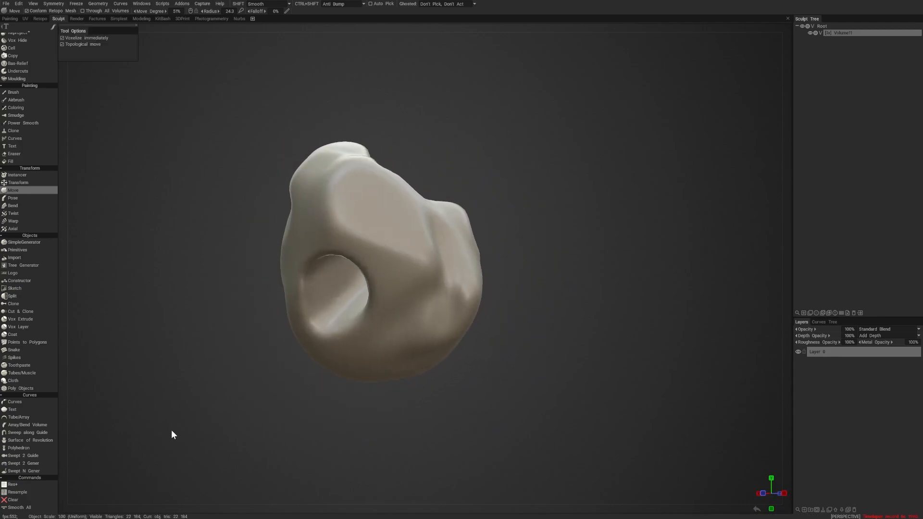
# - Resample the lump again to a required poly count of 1,602 with Good resampling quality
pyautogui.press('r')
pyautogui.moveTo(437, 278); pyautogui.dragTo(422, 278)
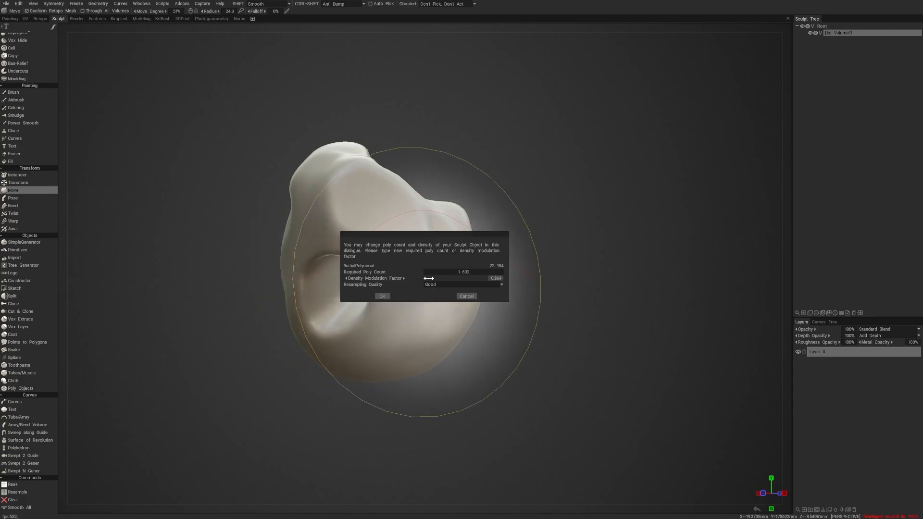
pyautogui.click(382, 296)
pyautogui.moveTo(223, 402); pyautogui.dragTo(248, 329)
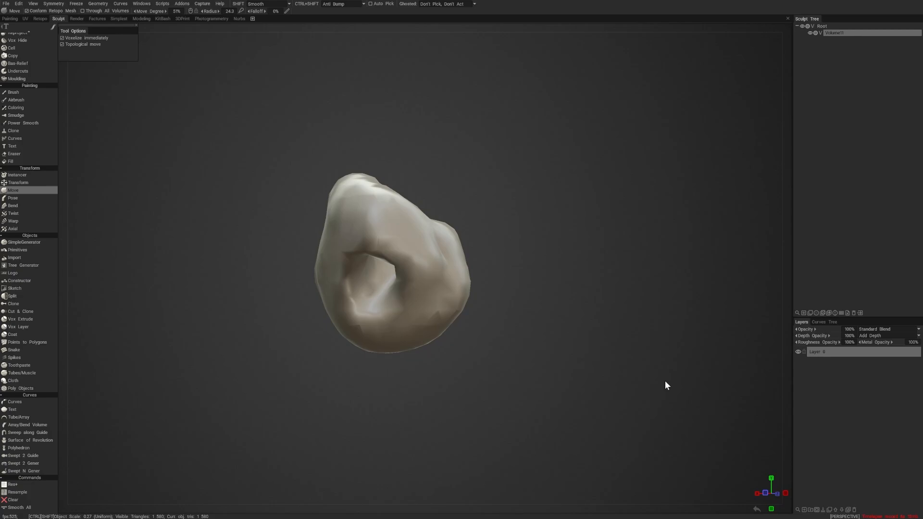
# - Smooth the whole low-resolution volume with Smooth All at a smoothing degree of 1.00
pyautogui.click(22, 507)
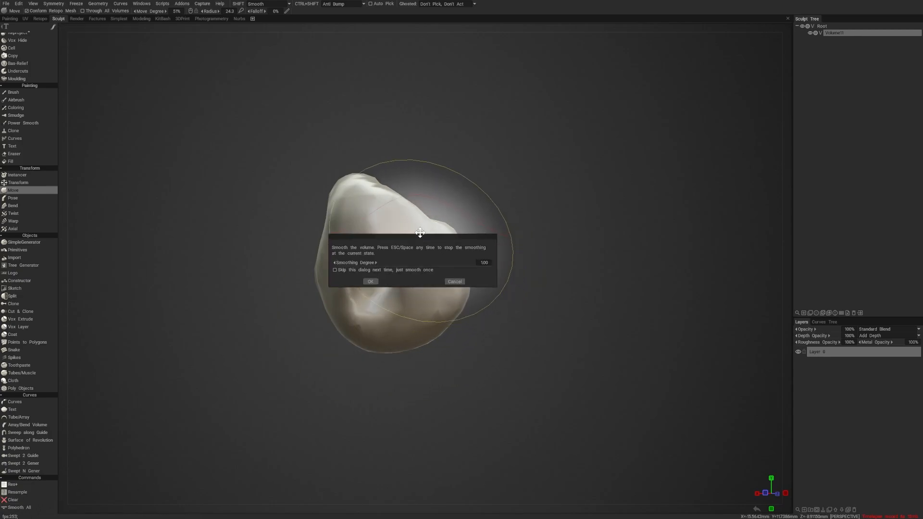
pyautogui.moveTo(420, 232); pyautogui.dragTo(263, 191)
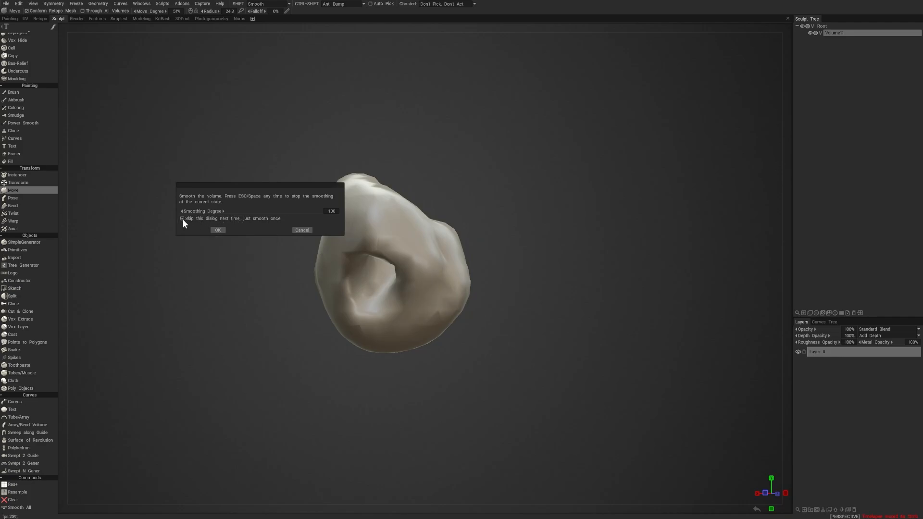
pyautogui.click(218, 230)
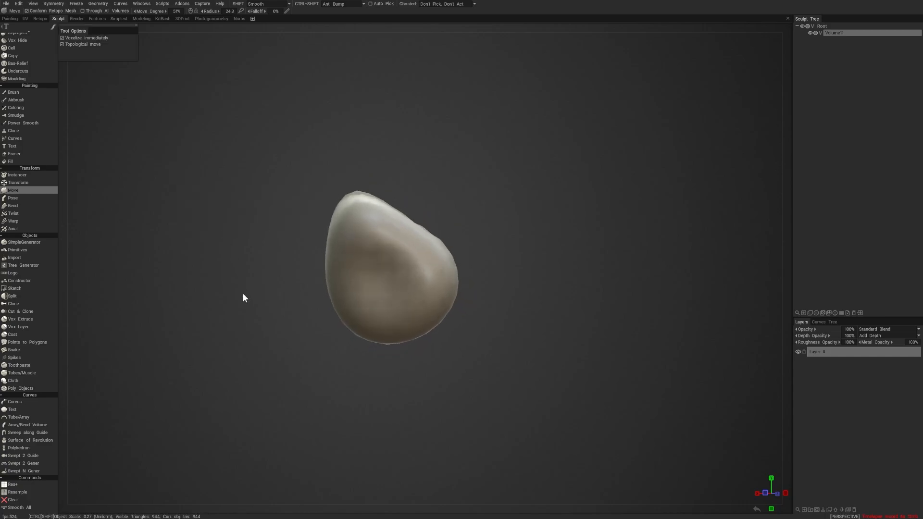
pyautogui.moveTo(241, 292)
pyautogui.mouseDown()
pyautogui.moveTo(536, 339)
pyautogui.moveTo(580, 302)
pyautogui.moveTo(362, 292)
pyautogui.moveTo(374, 298)
pyautogui.mouseUp()
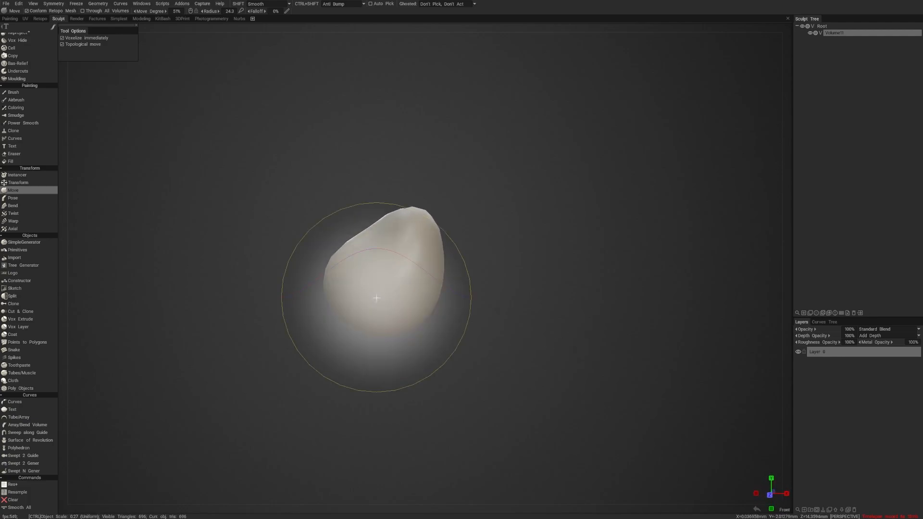
# - Double the smoothed lump's resolution four times to an object scale of about 4.30 and show its wireframe mesh
pyautogui.press('pageup')
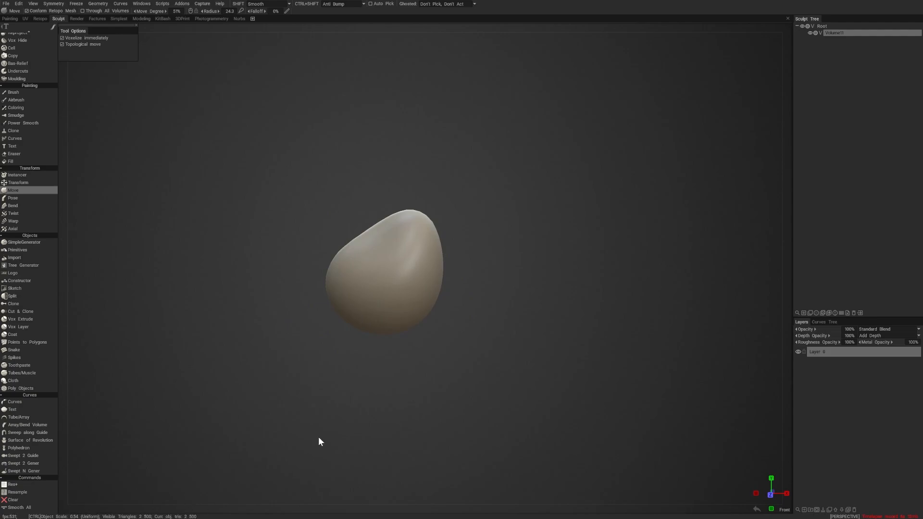
pyautogui.hotkey('ctrl', 'pageup')
pyautogui.hotkey('ctrl', 'pageup')
pyautogui.hotkey('ctrl', 'pageup')
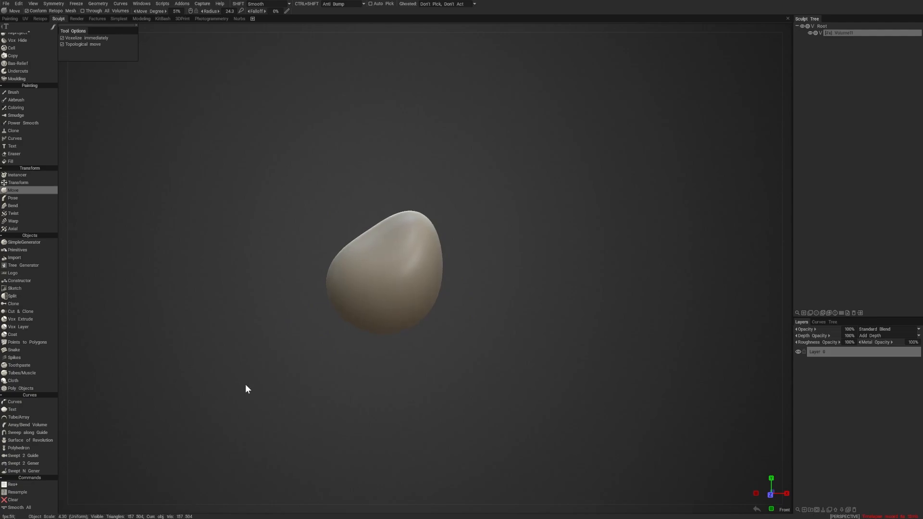
pyautogui.moveTo(245, 388); pyautogui.dragTo(301, 391)
pyautogui.press('w')
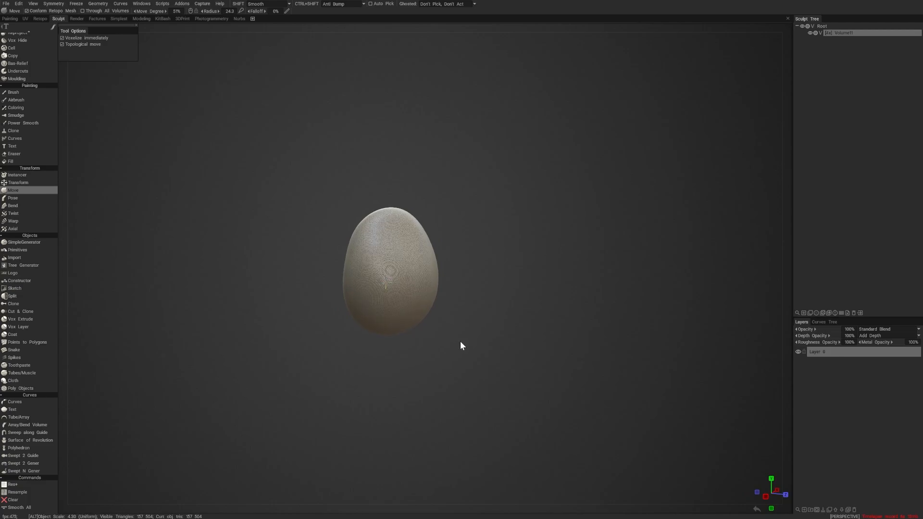
pyautogui.keyDown('alt'); pyautogui.moveTo(460, 341); pyautogui.dragTo(484, 347, button='right'); pyautogui.keyUp('alt')
pyautogui.moveTo(483, 347); pyautogui.dragTo(512, 348)
# - Lower the smoothed lump's resolution repeatedly in wireframe until it consists of only large, coarse triangles
pyautogui.hotkey('ctrl', 'pagedown')
pyautogui.hotkey('ctrl', 'pagedown')
pyautogui.hotkey('ctrl', 'pagedown')
pyautogui.hotkey('ctrl', 'pagedown')
pyautogui.hotkey('ctrl', 'pagedown')
pyautogui.hotkey('ctrl', 'pagedown')
pyautogui.hotkey('ctrl', 'pagedown')
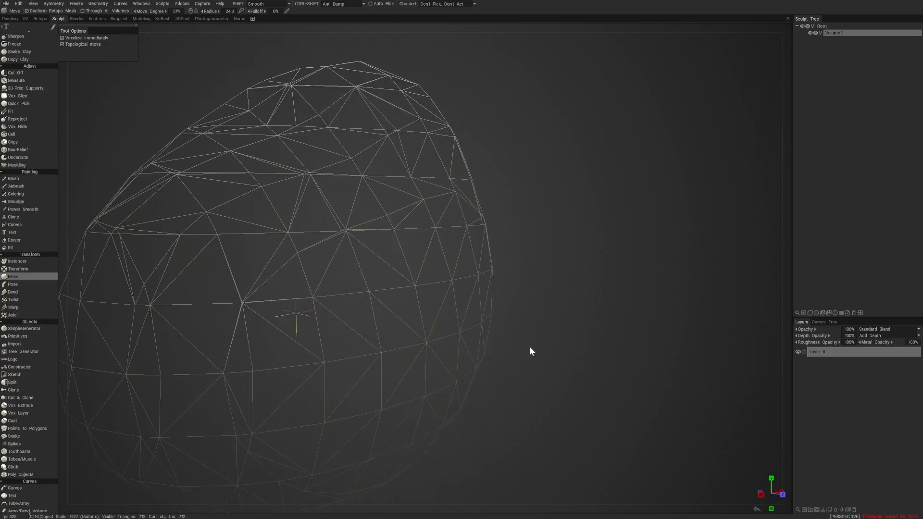
pyautogui.hotkey('ctrl', 'pagedown')
pyautogui.hotkey('ctrl', 'pagedown')
pyautogui.hotkey('ctrl', 'pagedown')
pyautogui.hotkey('ctrl', 'pagedown')
pyautogui.hotkey('ctrl', 'pagedown')
pyautogui.hotkey('ctrl', 'pagedown')
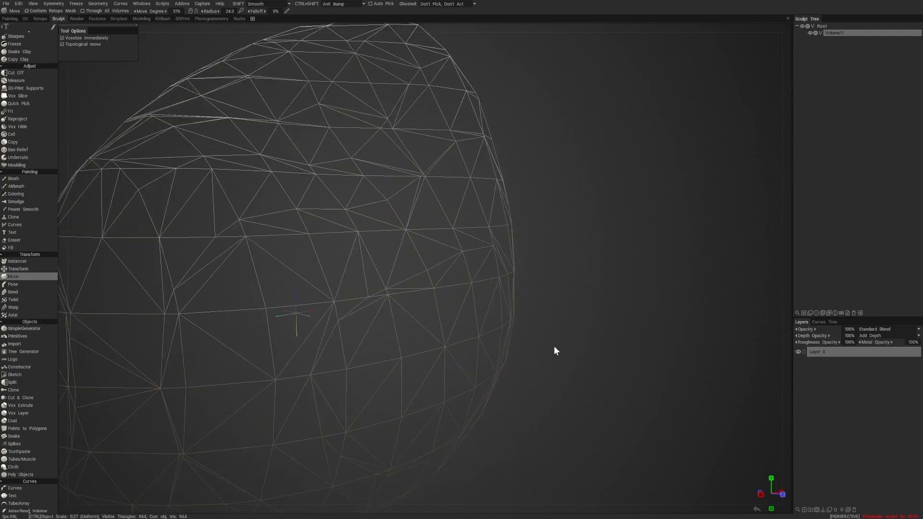
# - Undo the resolution changes, the smoothing and the low-poly resampling, back to the lump at object scale 1.00
pyautogui.hotkey('ctrl', 'z')
pyautogui.hotkey('ctrl', 'z')
pyautogui.hotkey('ctrl', 'z')
pyautogui.hotkey('ctrl', 'z')
pyautogui.hotkey('ctrl', 'z')
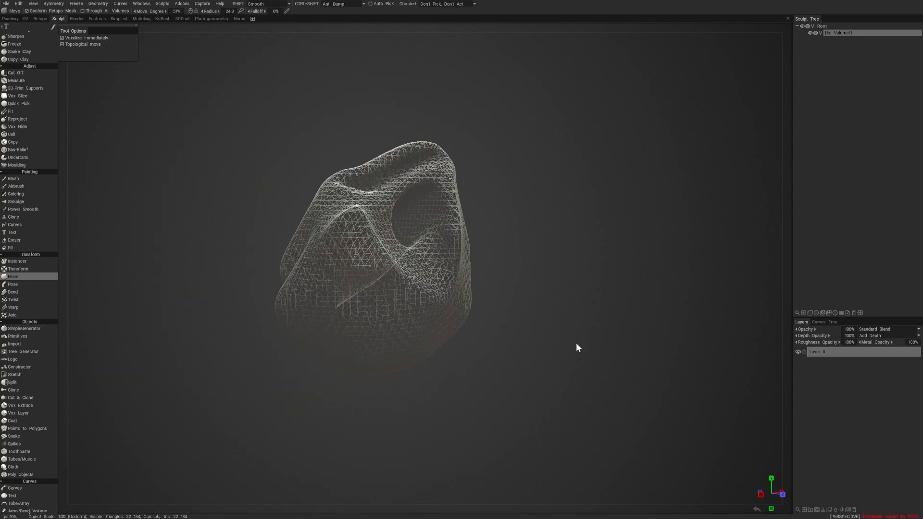
pyautogui.moveTo(576, 343)
pyautogui.keyDown('alt'); pyautogui.mouseDown()
pyautogui.moveTo(525, 336)
pyautogui.moveTo(574, 344)
pyautogui.mouseUp(); pyautogui.keyUp('alt')
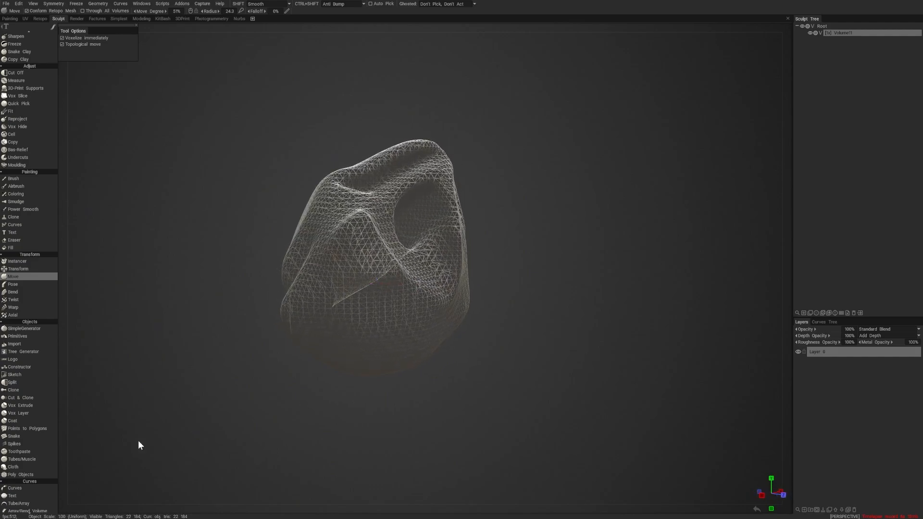
# - Double the lump's resolution to an object scale of 2.00 and turn off the wireframe display
pyautogui.scroll(-5, 30, 457)
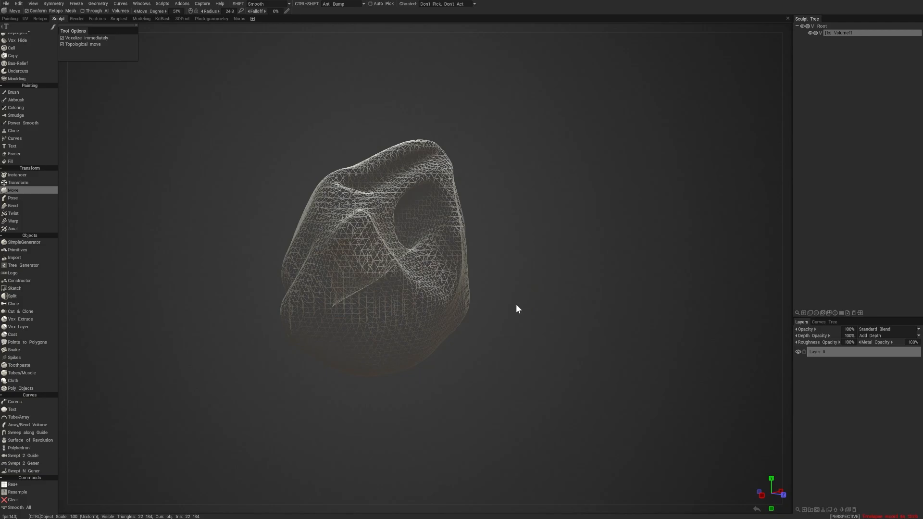
pyautogui.keyDown('alt'); pyautogui.moveTo(532, 296); pyautogui.dragTo(560, 308); pyautogui.keyUp('alt')
pyautogui.scroll(5, 561, 293)
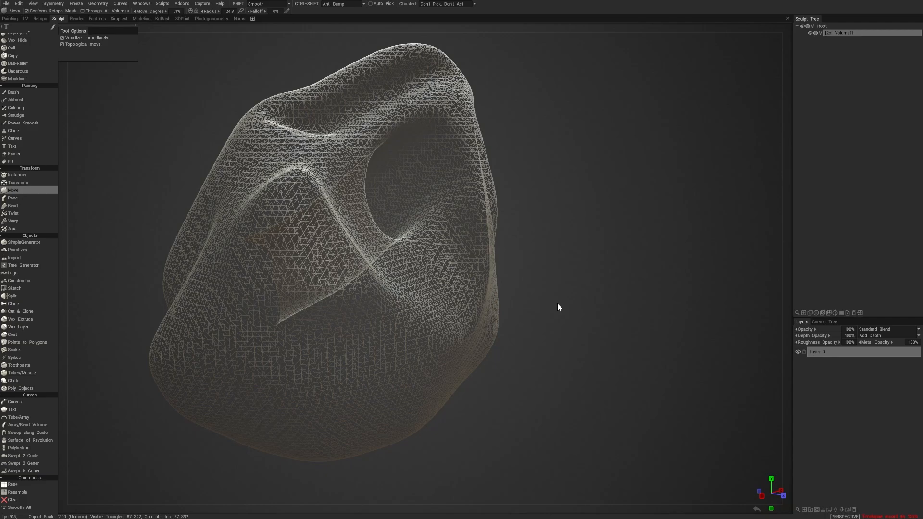
pyautogui.press('w')
pyautogui.moveTo(557, 304)
pyautogui.keyDown('alt'); pyautogui.mouseDown()
pyautogui.moveTo(605, 307)
pyautogui.moveTo(575, 308)
pyautogui.mouseUp(); pyautogui.keyUp('alt')
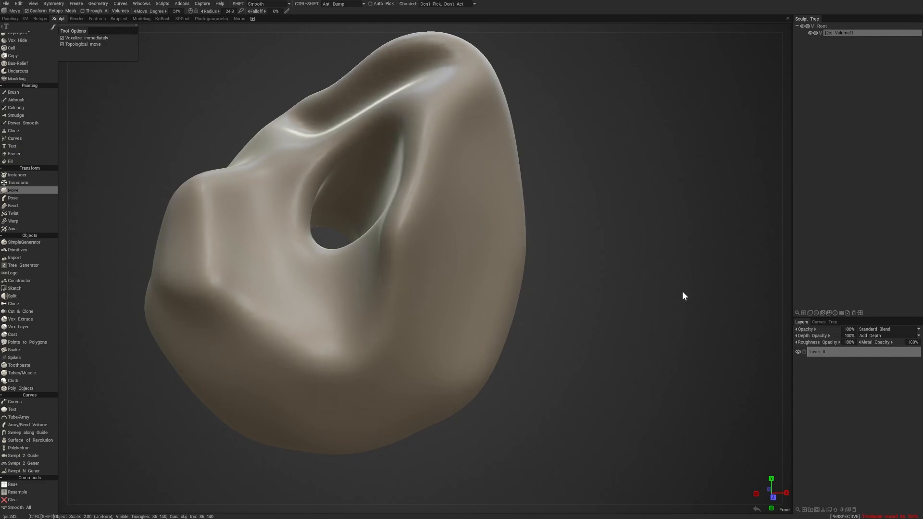
# - Smooth the whole lump several times to soften its surface
pyautogui.hotkey('ctrl', 'shift', 's')
pyautogui.hotkey('ctrl', 'shift', 's')
pyautogui.hotkey('ctrl', 'shift', 's')
pyautogui.keyDown('alt'); pyautogui.moveTo(638, 283); pyautogui.dragTo(691, 289); pyautogui.keyUp('alt')
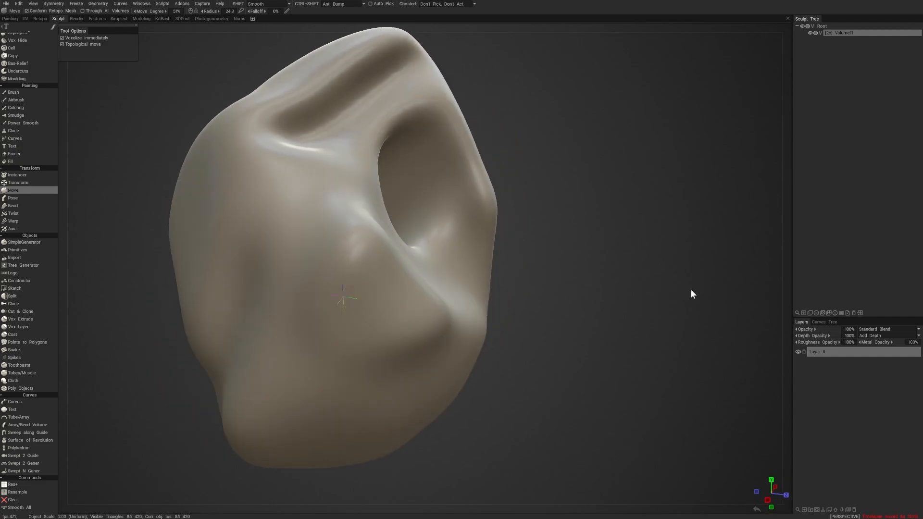
pyautogui.keyDown('alt'); pyautogui.moveTo(691, 289); pyautogui.dragTo(662, 290, button='right'); pyautogui.keyUp('alt')
pyautogui.moveTo(662, 294)
pyautogui.keyDown('alt'); pyautogui.mouseDown()
pyautogui.moveTo(627, 293)
pyautogui.moveTo(661, 284)
pyautogui.moveTo(591, 277)
pyautogui.mouseUp(); pyautogui.keyUp('alt')
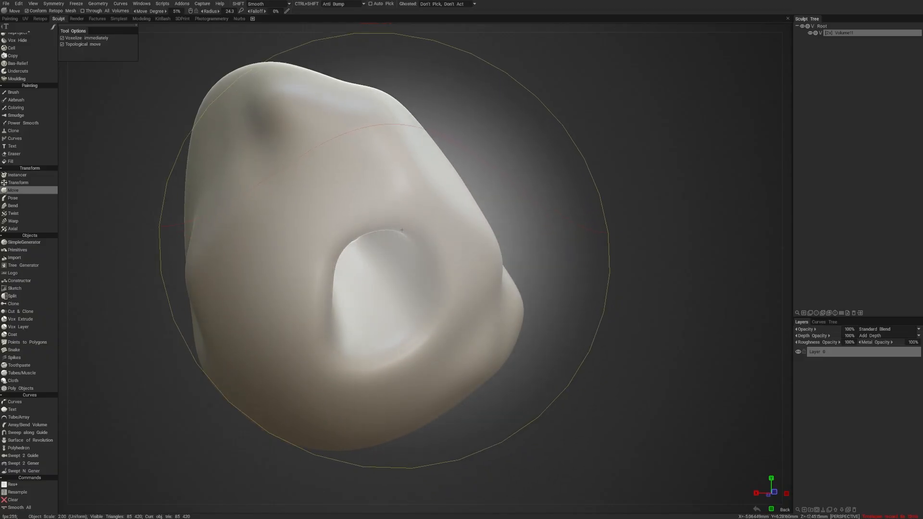
# - Reduce the brush radius to 3.50 and activate the surface Flatten brush
pyautogui.moveTo(377, 218)
pyautogui.mouseDown()
pyautogui.moveTo(377, 204)
pyautogui.moveTo(355, 217)
pyautogui.mouseUp()
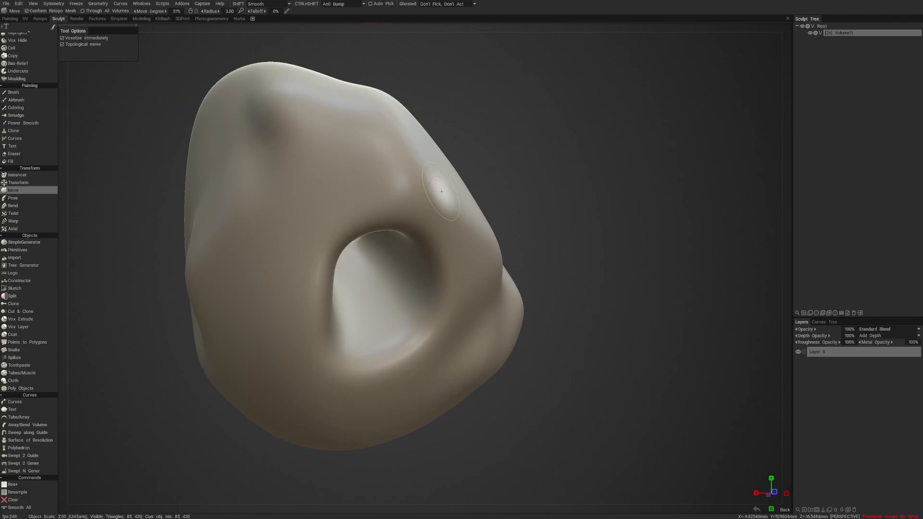
pyautogui.moveTo(567, 182); pyautogui.dragTo(527, 162)
pyautogui.moveTo(312, 265); pyautogui.dragTo(295, 265)
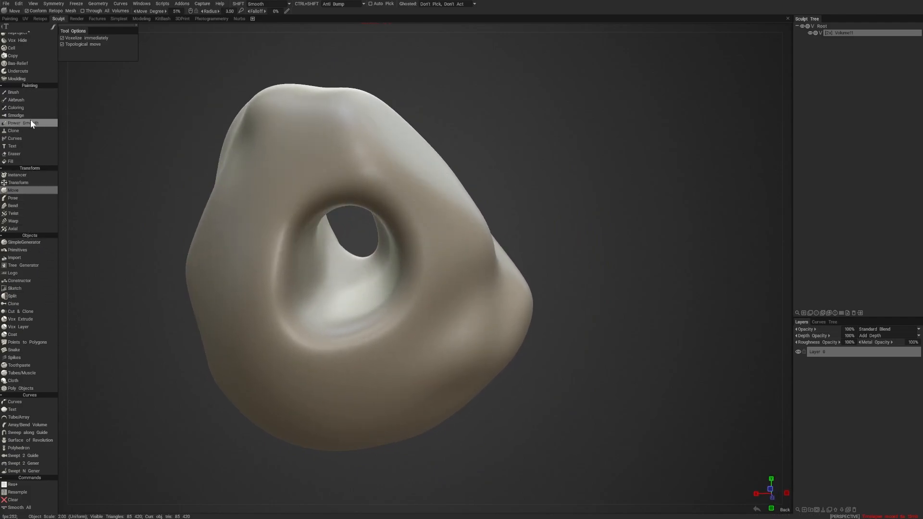
pyautogui.scroll(5, 32, 82)
pyautogui.moveTo(31, 240); pyautogui.dragTo(38, 428)
pyautogui.moveTo(30, 160); pyautogui.dragTo(27, 285)
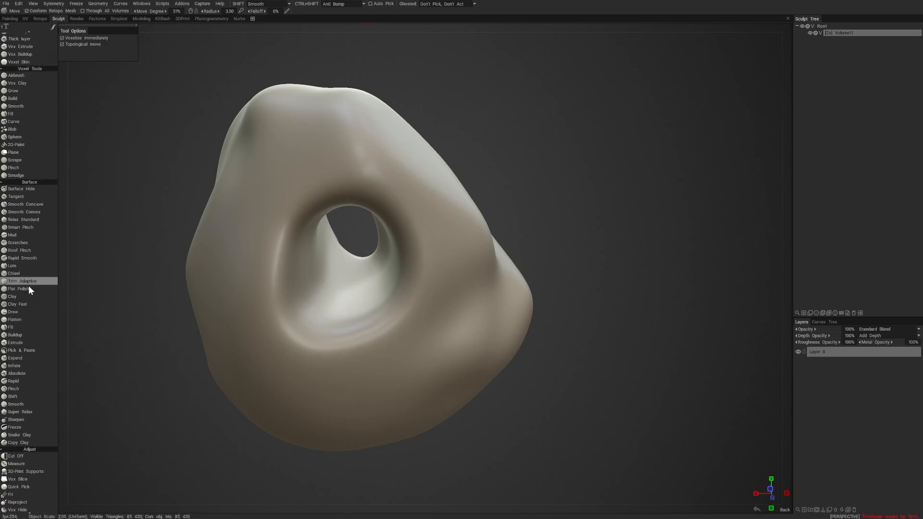
pyautogui.click(29, 322)
# - Flatten the rim around the hole on the lump's back, reducing the Flatten brush radius to 2.77
pyautogui.moveTo(218, 408); pyautogui.dragTo(213, 342)
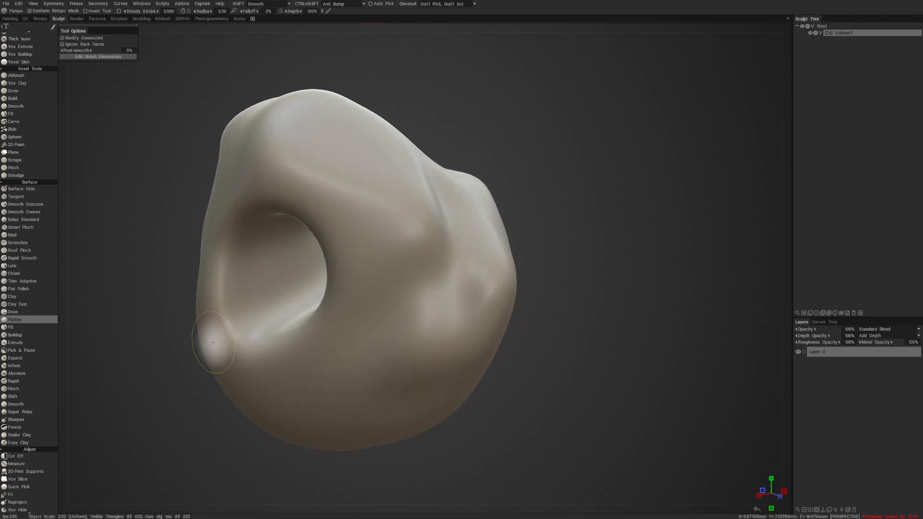
pyautogui.moveTo(151, 382)
pyautogui.mouseDown()
pyautogui.moveTo(215, 285)
pyautogui.moveTo(261, 337)
pyautogui.mouseUp()
pyautogui.moveTo(179, 464); pyautogui.dragTo(251, 491)
pyautogui.moveTo(315, 289)
pyautogui.mouseDown()
pyautogui.moveTo(359, 194)
pyautogui.moveTo(358, 202)
pyautogui.moveTo(443, 253)
pyautogui.mouseUp()
pyautogui.moveTo(547, 206); pyautogui.dragTo(553, 178)
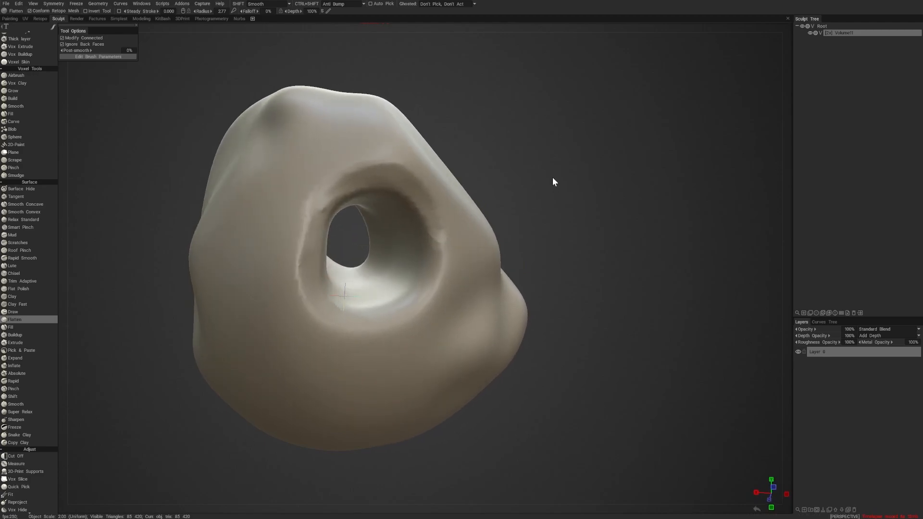
pyautogui.moveTo(431, 233); pyautogui.dragTo(420, 298)
# - Flatten a vertical strip along the ridge beside the front opening and show the Flatten brush's editable parameters
pyautogui.moveTo(533, 187)
pyautogui.mouseDown()
pyautogui.moveTo(553, 137)
pyautogui.moveTo(547, 117)
pyautogui.moveTo(552, 176)
pyautogui.mouseUp()
pyautogui.moveTo(456, 146); pyautogui.dragTo(446, 276)
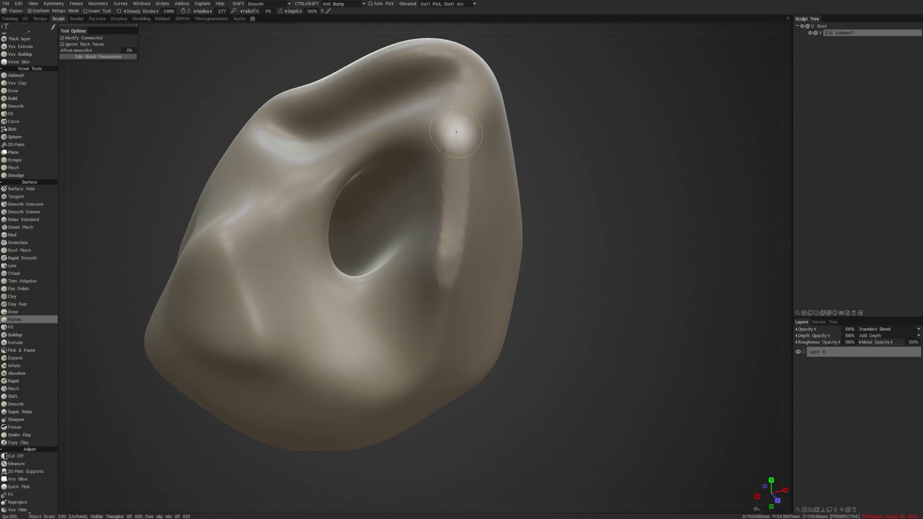
pyautogui.click(102, 56)
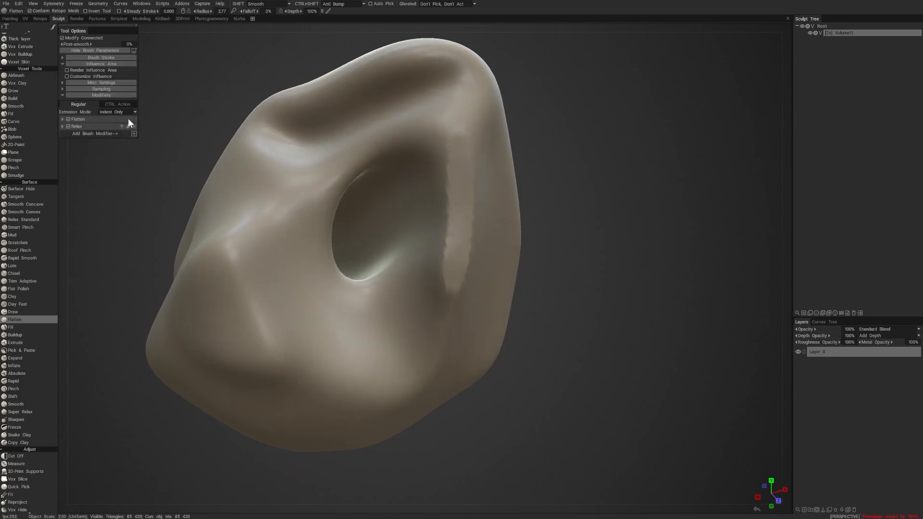
# - Enlarge the Flatten brush to a radius of 5.54 and flatten broad strips above and around the back hole
pyautogui.moveTo(553, 243)
pyautogui.mouseDown(button='right')
pyautogui.moveTo(596, 281)
pyautogui.moveTo(601, 324)
pyautogui.mouseUp(button='right')
pyautogui.moveTo(596, 318); pyautogui.dragTo(686, 290)
pyautogui.moveTo(579, 318); pyautogui.dragTo(579, 269, button='right')
pyautogui.moveTo(600, 290)
pyautogui.mouseDown()
pyautogui.moveTo(590, 265)
pyautogui.moveTo(607, 287)
pyautogui.mouseUp()
pyautogui.moveTo(379, 236); pyautogui.dragTo(357, 198)
pyautogui.moveTo(357, 198); pyautogui.dragTo(379, 198, button='right')
pyautogui.moveTo(373, 192)
pyautogui.mouseDown()
pyautogui.moveTo(354, 189)
pyautogui.moveTo(352, 155)
pyautogui.mouseUp()
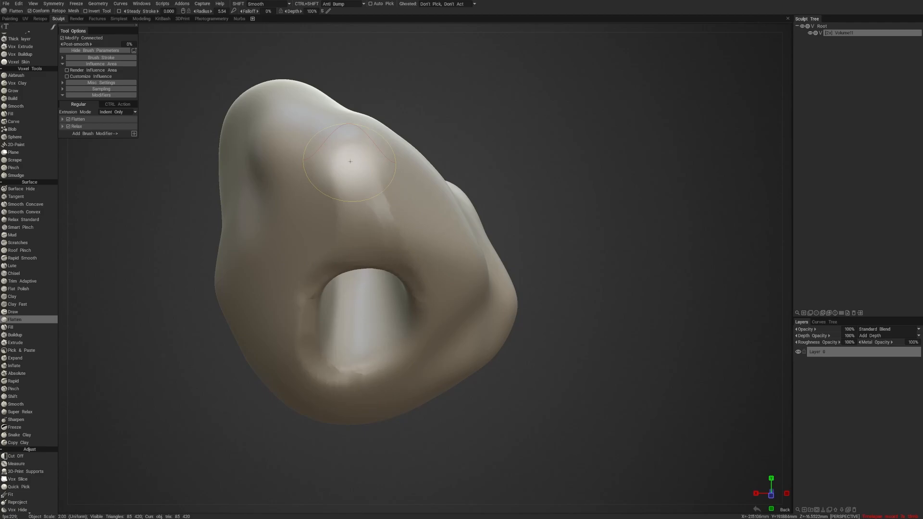
pyautogui.moveTo(547, 249); pyautogui.dragTo(583, 213)
pyautogui.moveTo(382, 218)
pyautogui.mouseDown()
pyautogui.moveTo(346, 222)
pyautogui.moveTo(346, 243)
pyautogui.moveTo(338, 234)
pyautogui.moveTo(377, 350)
pyautogui.mouseUp()
pyautogui.moveTo(596, 264); pyautogui.dragTo(519, 266)
pyautogui.moveTo(547, 230)
pyautogui.mouseDown()
pyautogui.moveTo(589, 229)
pyautogui.moveTo(547, 203)
pyautogui.moveTo(548, 215)
pyautogui.mouseUp()
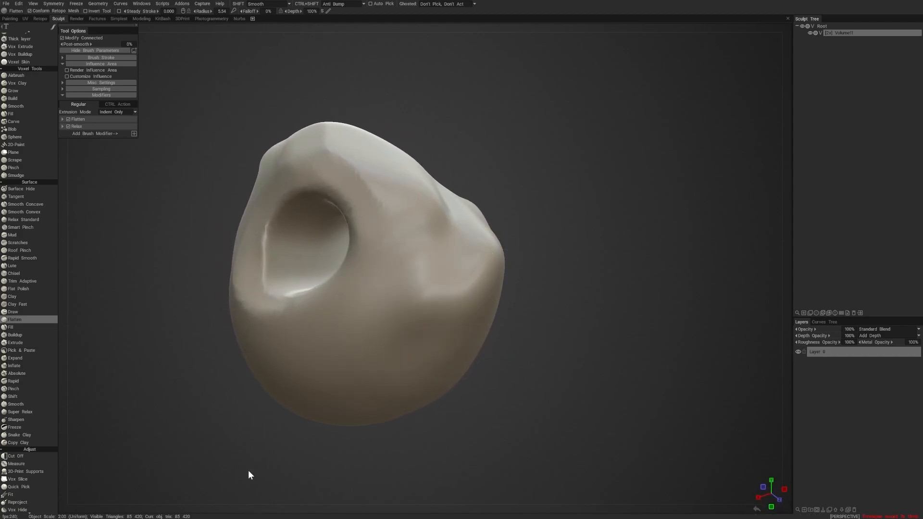
# - Raise the lump's resolution to an object scale of 16.00 and lower the Flatten brush's depth to 51%
pyautogui.moveTo(531, 431); pyautogui.dragTo(534, 424)
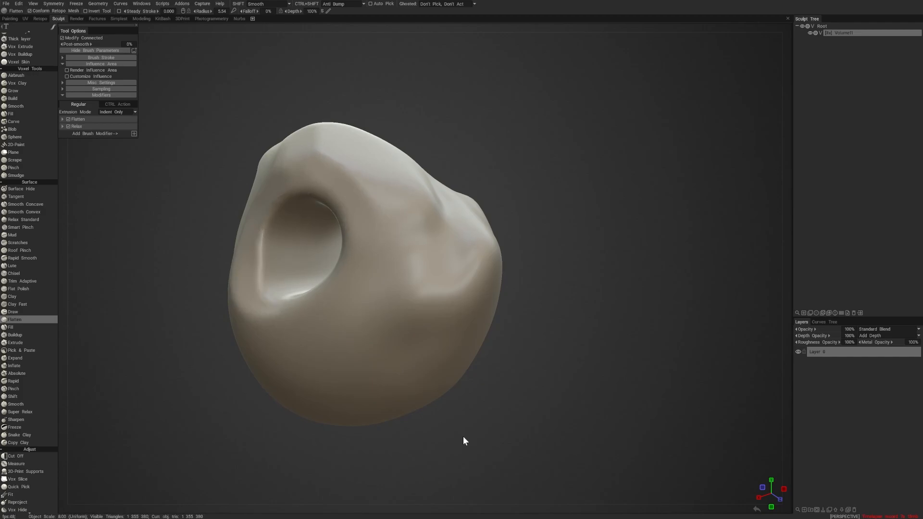
pyautogui.moveTo(464, 437)
pyautogui.mouseDown()
pyautogui.moveTo(591, 272)
pyautogui.moveTo(577, 264)
pyautogui.mouseUp()
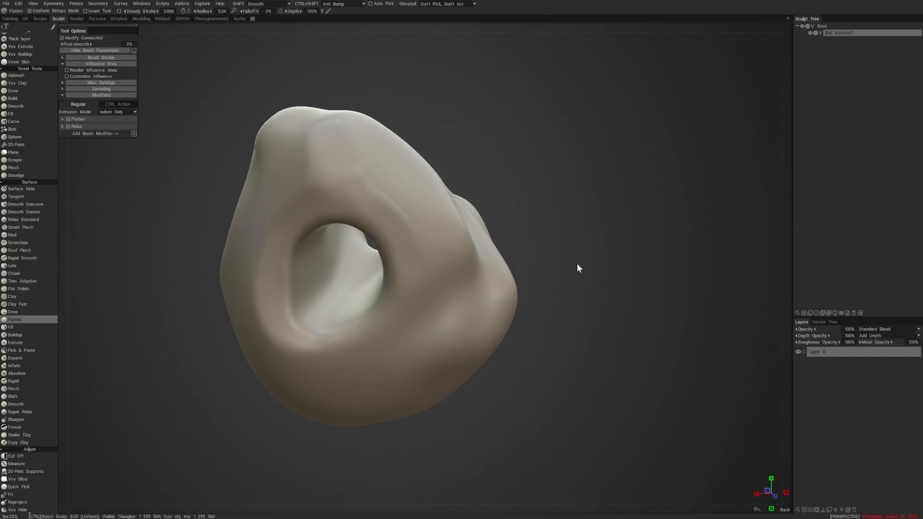
pyautogui.moveTo(541, 355)
pyautogui.mouseDown()
pyautogui.moveTo(597, 368)
pyautogui.moveTo(536, 356)
pyautogui.moveTo(447, 370)
pyautogui.moveTo(464, 384)
pyautogui.moveTo(428, 379)
pyautogui.moveTo(606, 386)
pyautogui.moveTo(569, 186)
pyautogui.moveTo(552, 193)
pyautogui.mouseUp()
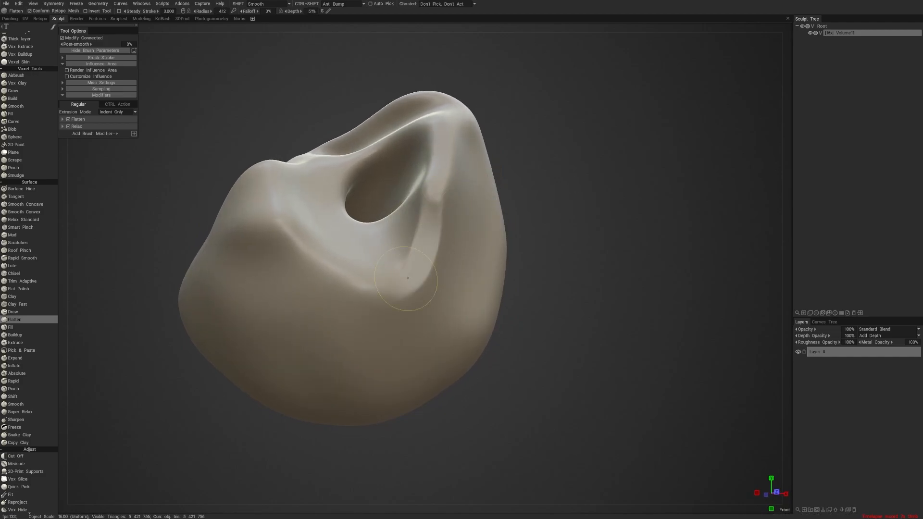
# - Flatten the ridges beside and below the front opening into planes with a brush radius of 4.12
pyautogui.moveTo(517, 269)
pyautogui.mouseDown()
pyautogui.moveTo(537, 276)
pyautogui.moveTo(509, 289)
pyautogui.mouseUp()
pyautogui.moveTo(245, 255); pyautogui.dragTo(295, 306)
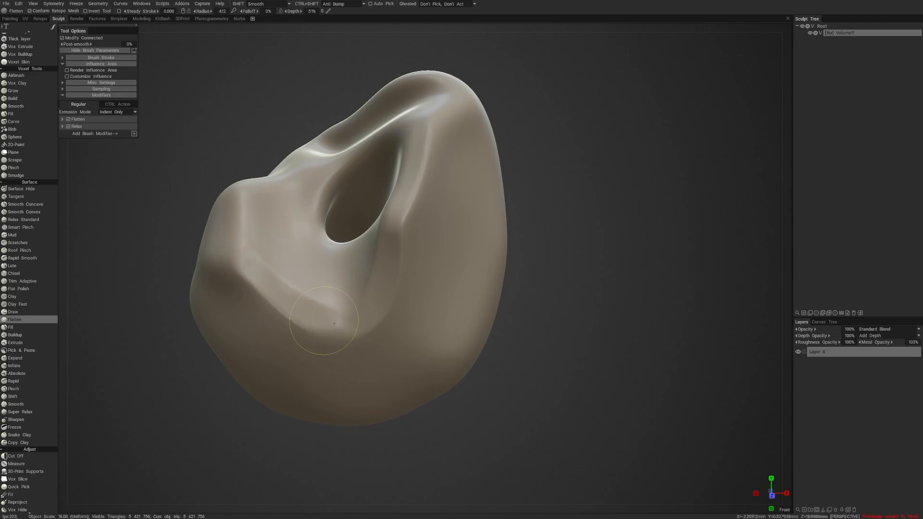
pyautogui.moveTo(527, 274); pyautogui.dragTo(582, 285)
pyautogui.moveTo(272, 242); pyautogui.dragTo(290, 297)
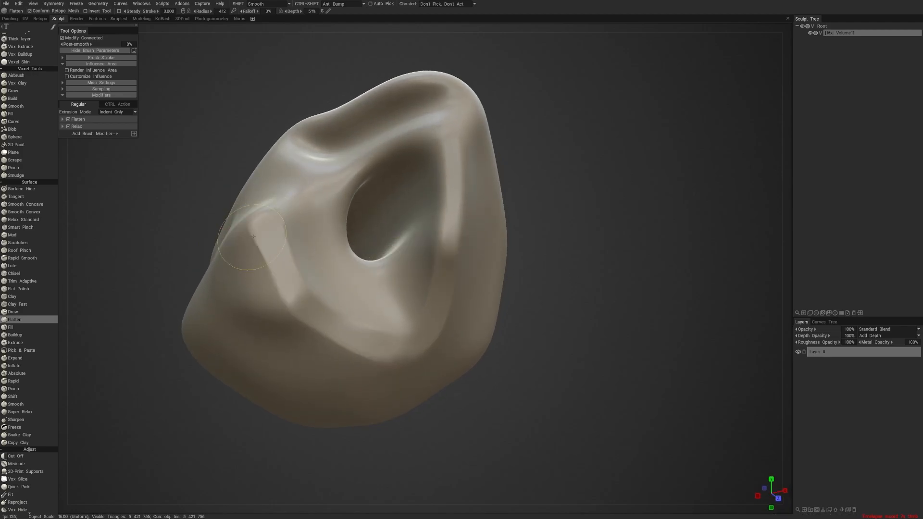
pyautogui.moveTo(257, 260); pyautogui.dragTo(274, 290)
pyautogui.moveTo(591, 207)
pyautogui.mouseDown()
pyautogui.moveTo(541, 210)
pyautogui.moveTo(540, 255)
pyautogui.mouseUp()
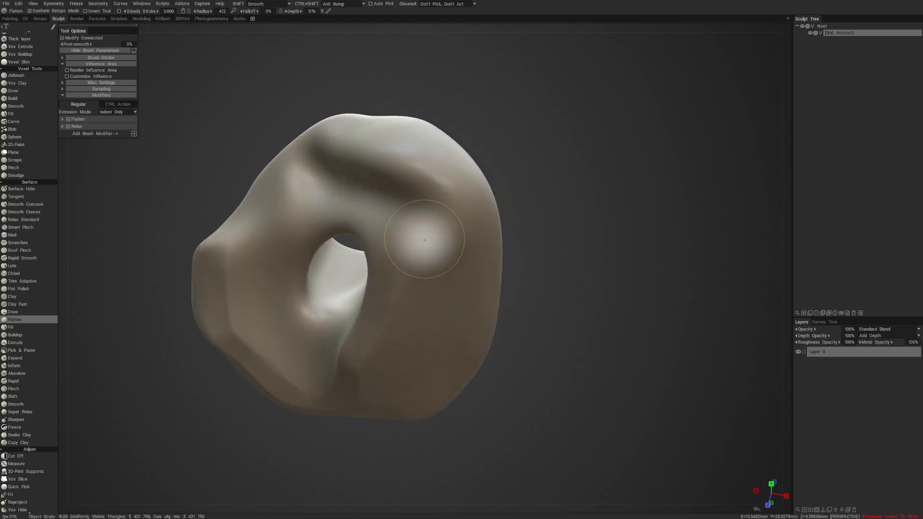
# - Flatten the raised area above the front opening up to the lump's peak, enlarging the brush radius to 6.05
pyautogui.moveTo(427, 243); pyautogui.dragTo(447, 240, button='right')
pyautogui.moveTo(452, 196)
pyautogui.mouseDown()
pyautogui.moveTo(451, 175)
pyautogui.moveTo(414, 159)
pyautogui.moveTo(372, 161)
pyautogui.moveTo(384, 159)
pyautogui.mouseUp()
pyautogui.moveTo(530, 191)
pyautogui.mouseDown()
pyautogui.moveTo(564, 138)
pyautogui.moveTo(557, 95)
pyautogui.mouseUp()
pyautogui.moveTo(460, 129); pyautogui.dragTo(333, 195)
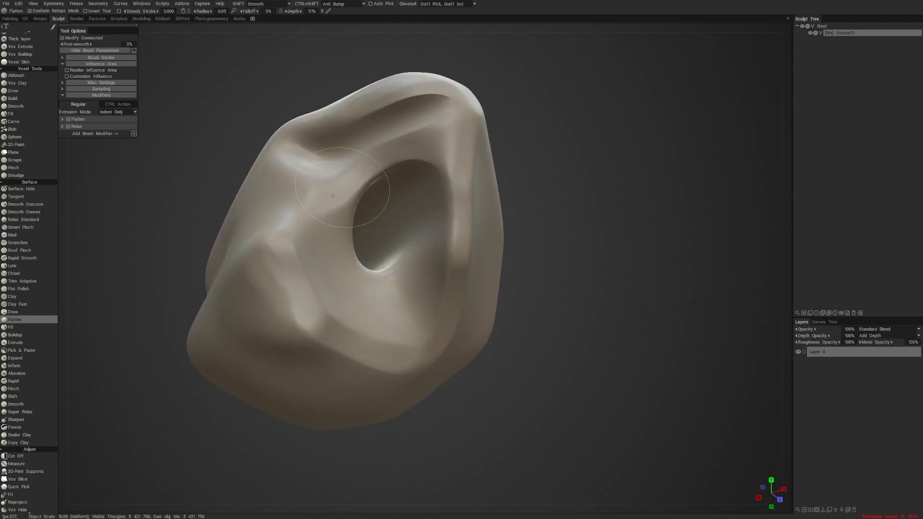
pyautogui.moveTo(394, 146); pyautogui.dragTo(431, 129)
pyautogui.moveTo(525, 103)
pyautogui.mouseDown()
pyautogui.moveTo(544, 104)
pyautogui.moveTo(546, 119)
pyautogui.mouseUp()
pyautogui.moveTo(459, 103)
pyautogui.mouseDown()
pyautogui.moveTo(408, 137)
pyautogui.moveTo(384, 126)
pyautogui.moveTo(402, 120)
pyautogui.moveTo(385, 135)
pyautogui.moveTo(426, 81)
pyautogui.mouseUp()
# - Reduce the Flatten brush radius to 4.64 and flatten the long edge running from the peak down beside the front opening
pyautogui.press('[')
pyautogui.press('[')
pyautogui.press('[')
pyautogui.moveTo(544, 88); pyautogui.dragTo(489, 105)
pyautogui.moveTo(440, 150); pyautogui.dragTo(395, 228)
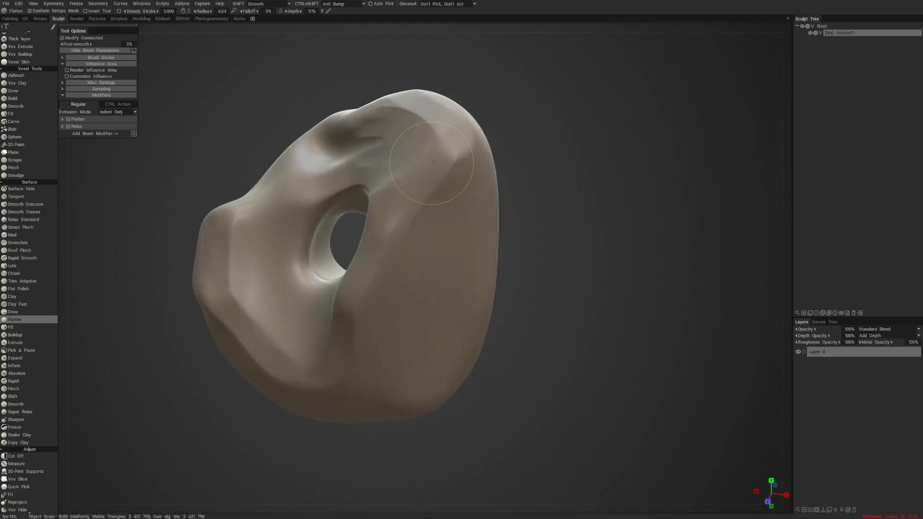
pyautogui.moveTo(435, 167); pyautogui.dragTo(388, 259)
pyautogui.moveTo(522, 211); pyautogui.dragTo(557, 203)
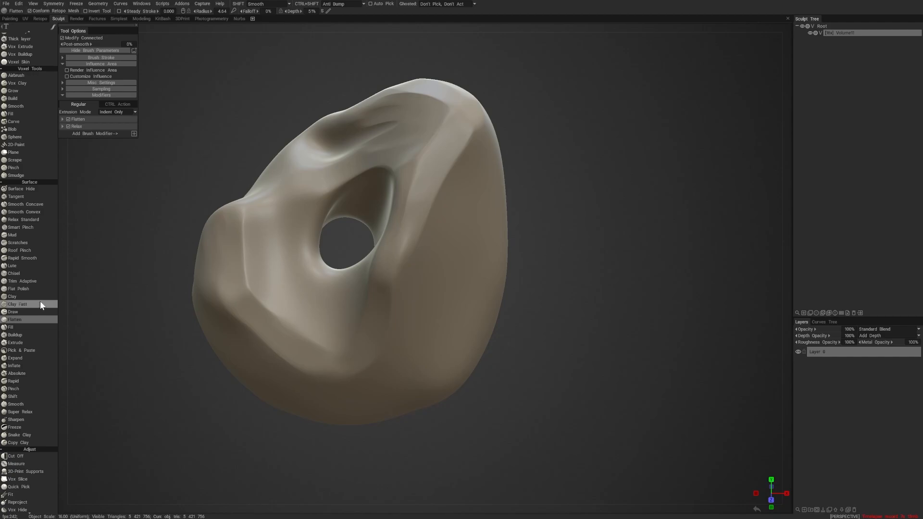
# - Flatten the lump's rounded side away from the opening with wide strokes, enlarging the brush radius to 7.56
pyautogui.moveTo(91, 390)
pyautogui.mouseDown()
pyautogui.moveTo(125, 414)
pyautogui.moveTo(150, 413)
pyautogui.moveTo(186, 409)
pyautogui.moveTo(202, 379)
pyautogui.mouseUp()
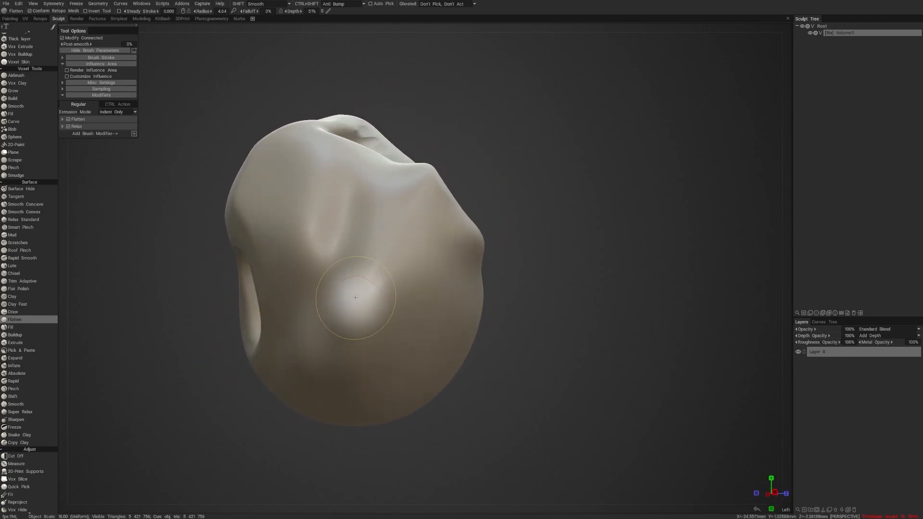
pyautogui.moveTo(383, 277)
pyautogui.mouseDown()
pyautogui.moveTo(362, 364)
pyautogui.moveTo(359, 229)
pyautogui.moveTo(373, 325)
pyautogui.moveTo(402, 246)
pyautogui.moveTo(468, 226)
pyautogui.mouseUp()
pyautogui.moveTo(538, 223); pyautogui.dragTo(483, 227)
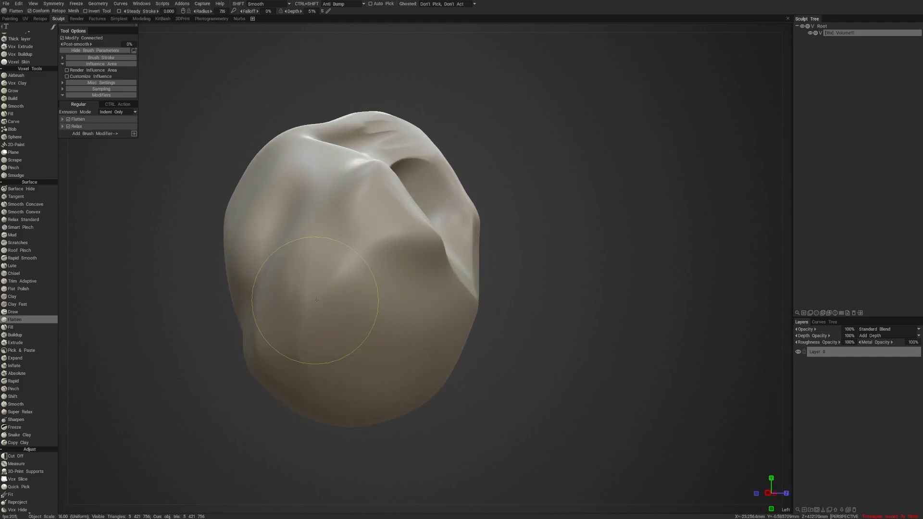
pyautogui.moveTo(333, 319); pyautogui.dragTo(446, 246)
pyautogui.moveTo(533, 231); pyautogui.dragTo(550, 243)
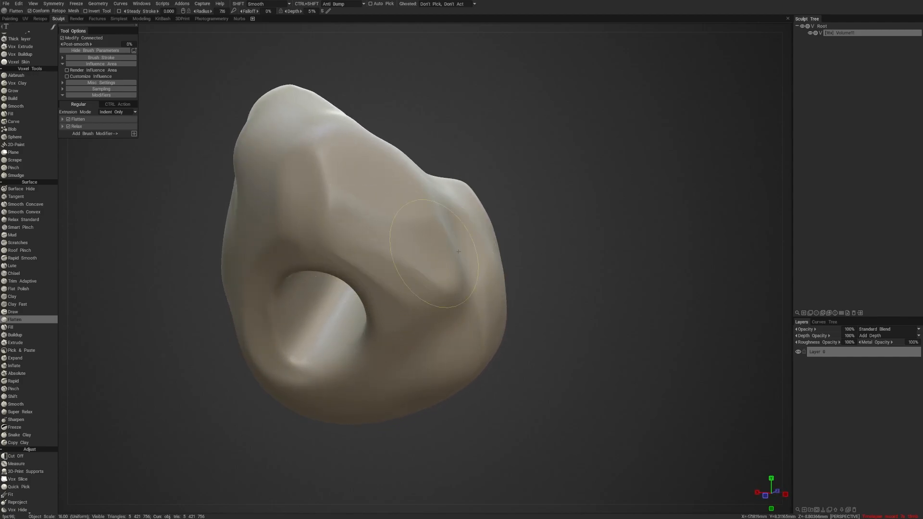
# - Flatten one more strip down the lump with the brush radius reduced to 5.32, and inspect the shape from several angles
pyautogui.moveTo(596, 168); pyautogui.dragTo(509, 210)
pyautogui.moveTo(346, 253); pyautogui.dragTo(332, 253, button='right')
pyautogui.moveTo(343, 235)
pyautogui.mouseDown()
pyautogui.moveTo(341, 277)
pyautogui.moveTo(346, 255)
pyautogui.moveTo(377, 342)
pyautogui.moveTo(373, 336)
pyautogui.moveTo(358, 281)
pyautogui.moveTo(394, 355)
pyautogui.moveTo(377, 367)
pyautogui.mouseUp()
pyautogui.moveTo(521, 315); pyautogui.dragTo(556, 307)
pyautogui.moveTo(556, 307)
pyautogui.mouseDown(button='right')
pyautogui.moveTo(529, 273)
pyautogui.moveTo(554, 273)
pyautogui.mouseUp(button='right')
pyautogui.moveTo(555, 273)
pyautogui.mouseDown()
pyautogui.moveTo(596, 272)
pyautogui.moveTo(567, 272)
pyautogui.mouseUp()
pyautogui.moveTo(566, 272); pyautogui.dragTo(624, 289, button='right')
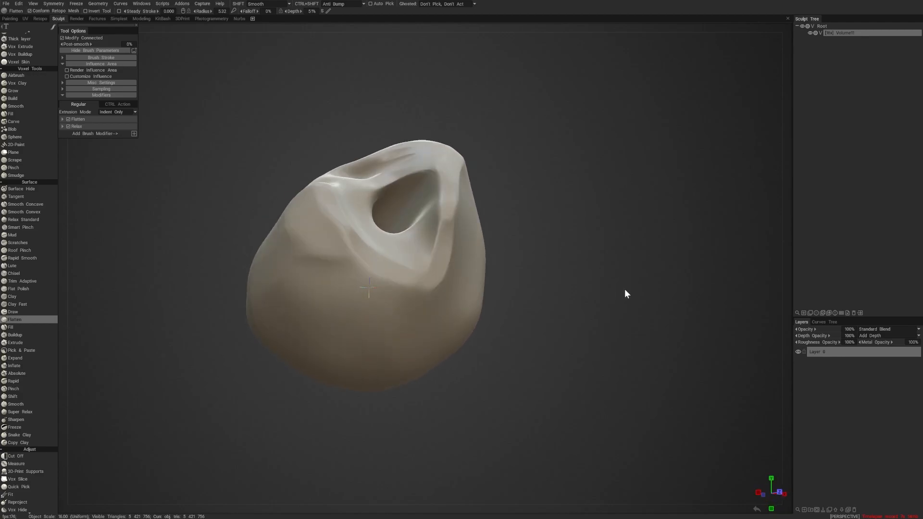
pyautogui.moveTo(625, 290); pyautogui.dragTo(548, 276)
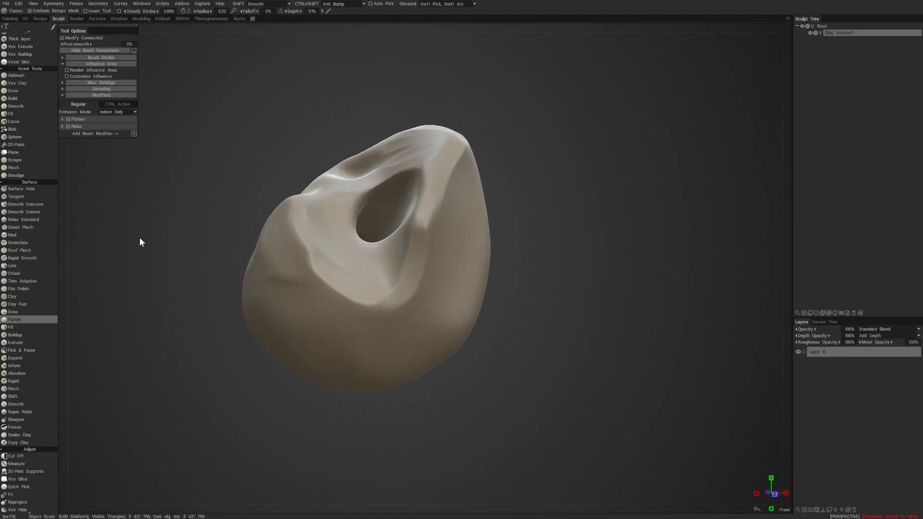
# - Switch to the surface Pinch brush at radius 6.93 and pinch sharp creases into the side opposite the flattened one
pyautogui.press('p')
pyautogui.moveTo(524, 313)
pyautogui.mouseDown()
pyautogui.moveTo(542, 319)
pyautogui.moveTo(500, 302)
pyautogui.mouseUp()
pyautogui.moveTo(485, 262); pyautogui.dragTo(518, 226)
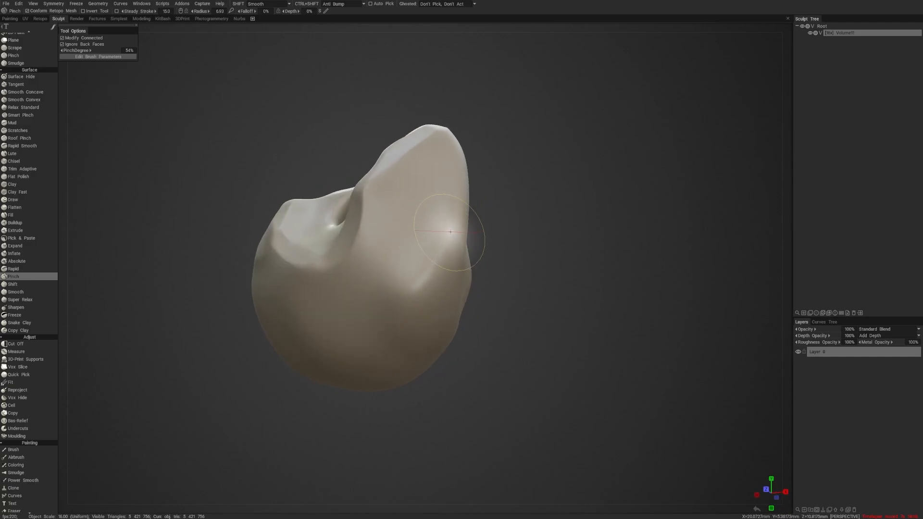
pyautogui.moveTo(485, 255)
pyautogui.mouseDown()
pyautogui.moveTo(513, 260)
pyautogui.moveTo(478, 262)
pyautogui.mouseUp()
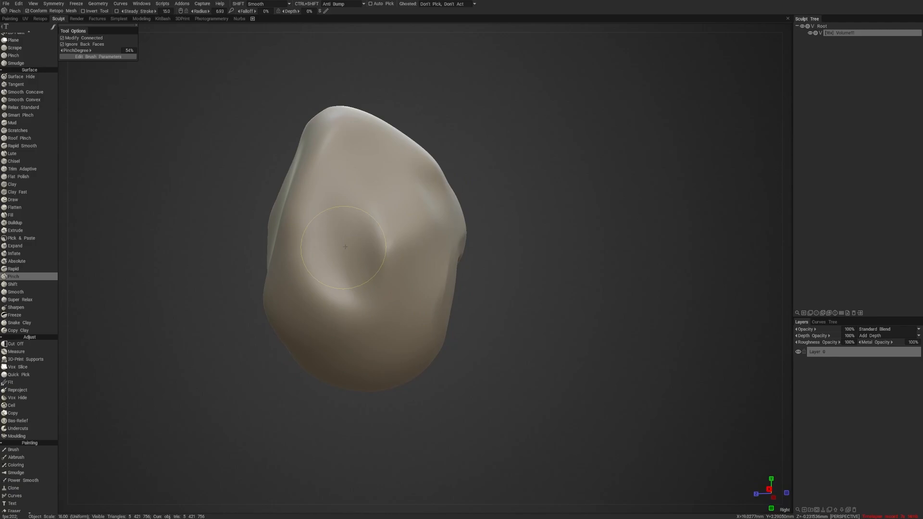
pyautogui.moveTo(522, 236)
pyautogui.mouseDown()
pyautogui.moveTo(548, 227)
pyautogui.moveTo(514, 231)
pyautogui.mouseUp()
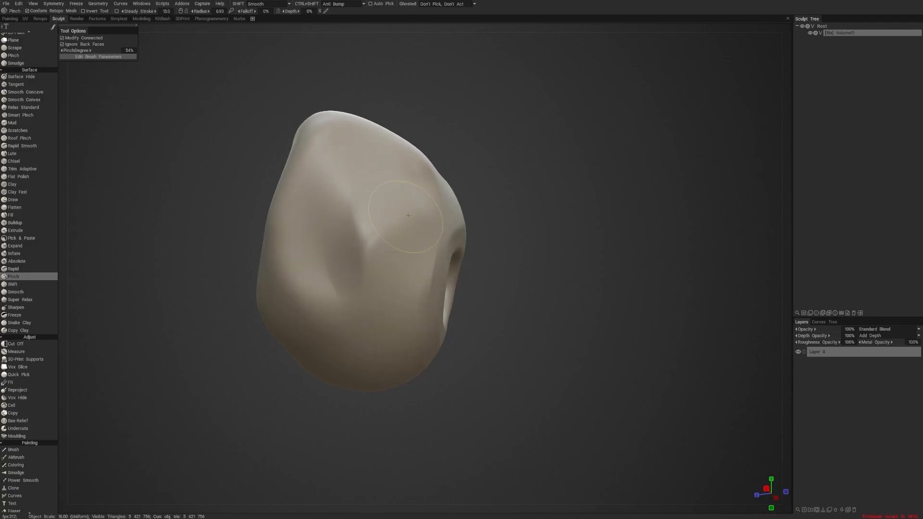
pyautogui.moveTo(567, 193); pyautogui.dragTo(623, 188)
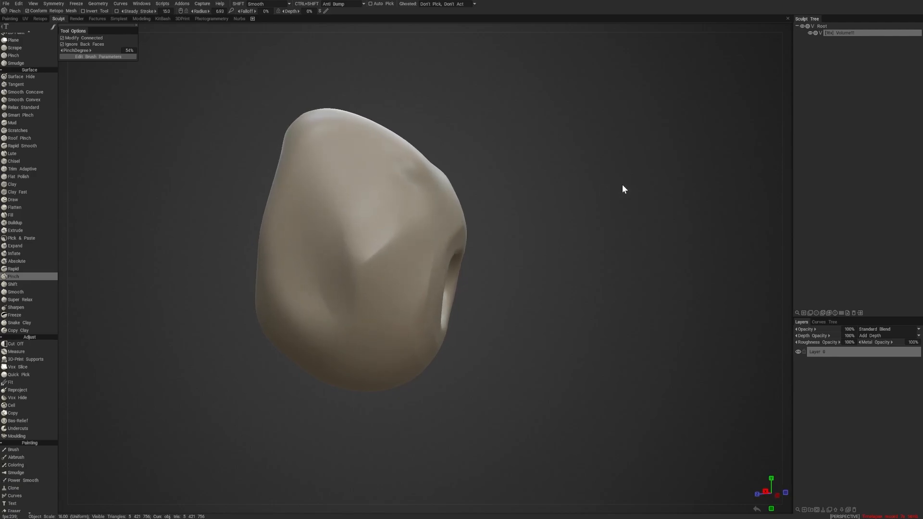
# - Apply a matte blue shader to the lump
pyautogui.click(787, 96)
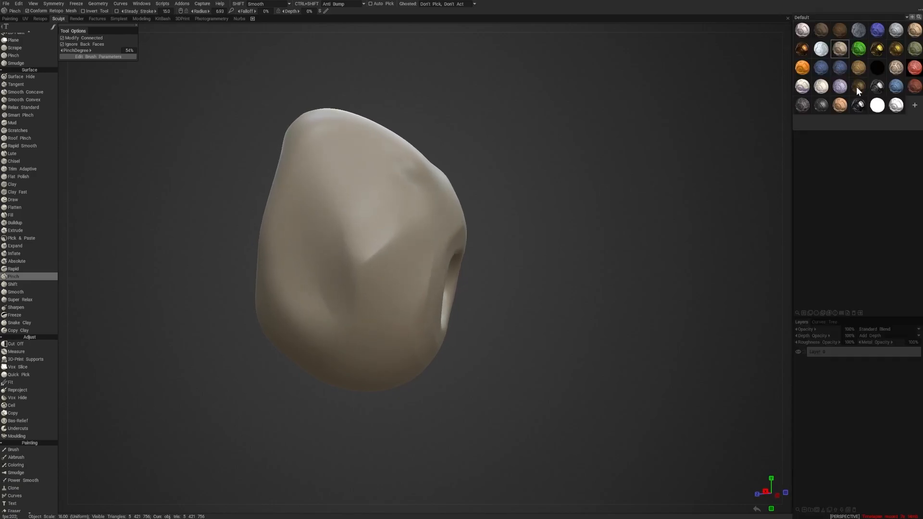
pyautogui.click(827, 69)
# - Examine the planes, creases and openings of the blue-shaded lump from all sides
pyautogui.moveTo(620, 212)
pyautogui.mouseDown()
pyautogui.moveTo(542, 213)
pyautogui.moveTo(612, 211)
pyautogui.moveTo(620, 232)
pyautogui.moveTo(663, 233)
pyautogui.moveTo(613, 228)
pyautogui.mouseUp()
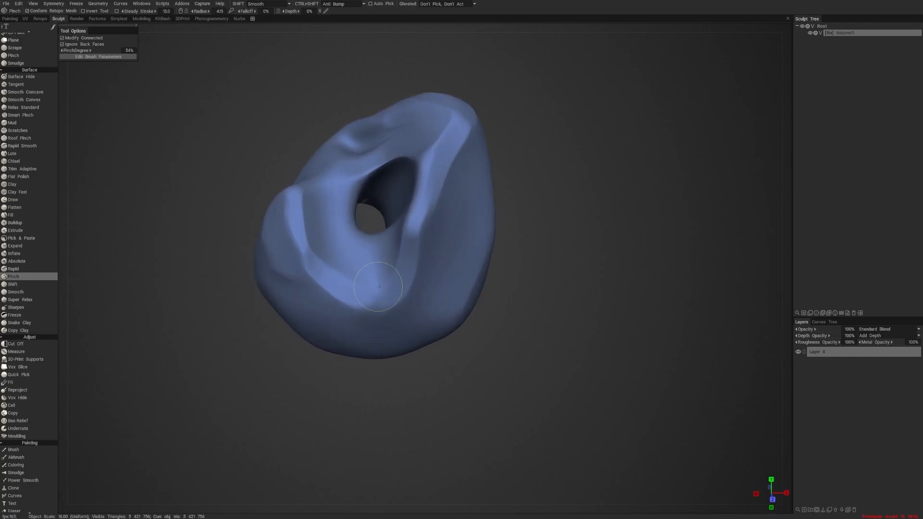
pyautogui.moveTo(620, 198); pyautogui.dragTo(590, 183)
pyautogui.rightClick(399, 213)
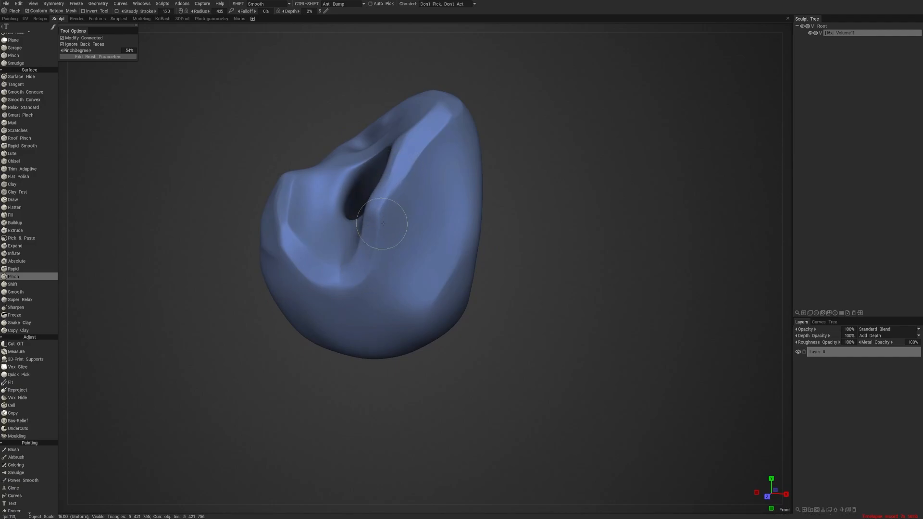
pyautogui.moveTo(507, 98); pyautogui.dragTo(564, 120)
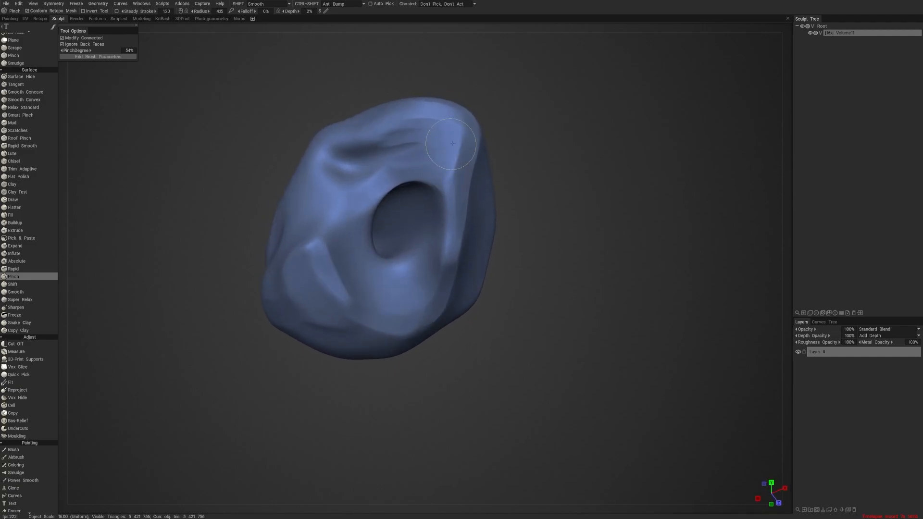
pyautogui.moveTo(511, 184); pyautogui.dragTo(467, 166)
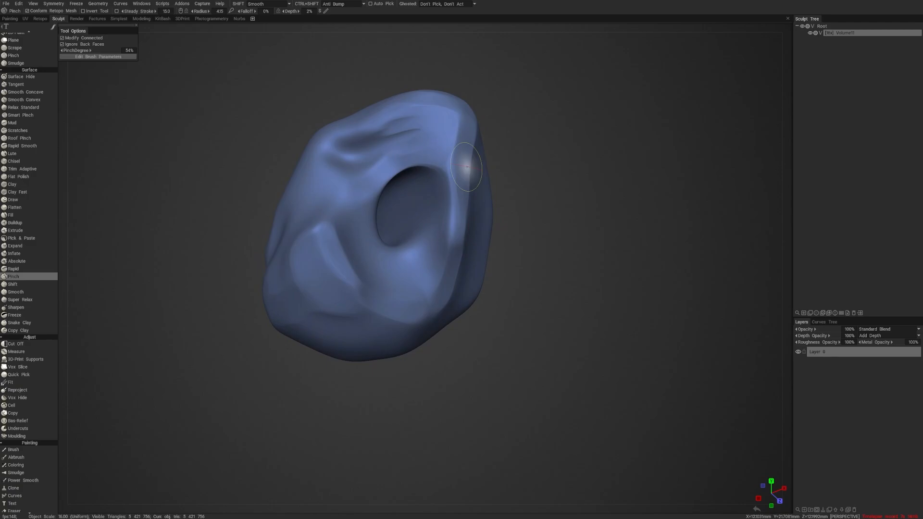
pyautogui.moveTo(505, 142); pyautogui.dragTo(563, 135)
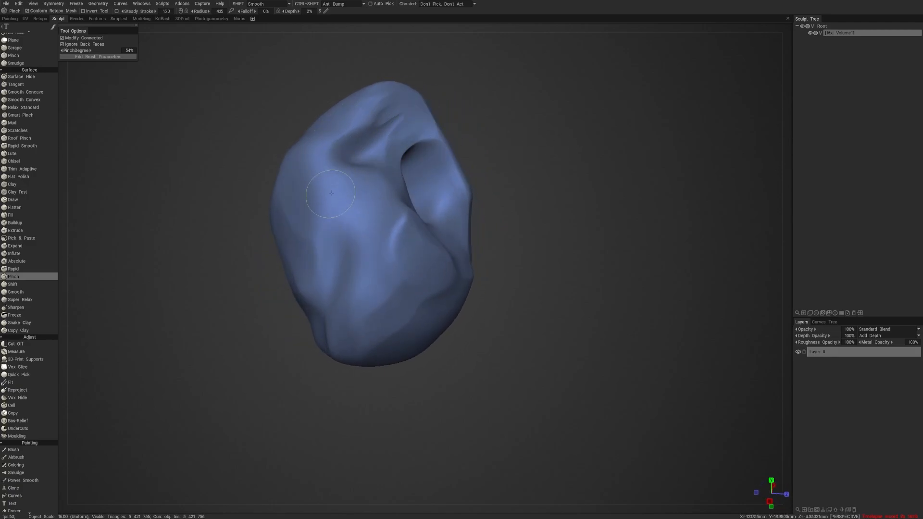
pyautogui.moveTo(510, 125); pyautogui.dragTo(485, 134)
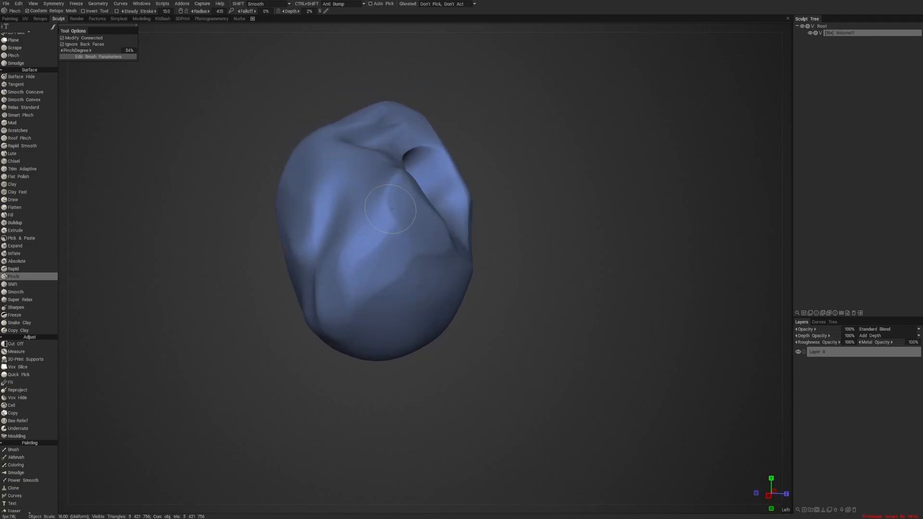
pyautogui.moveTo(508, 241); pyautogui.dragTo(574, 247)
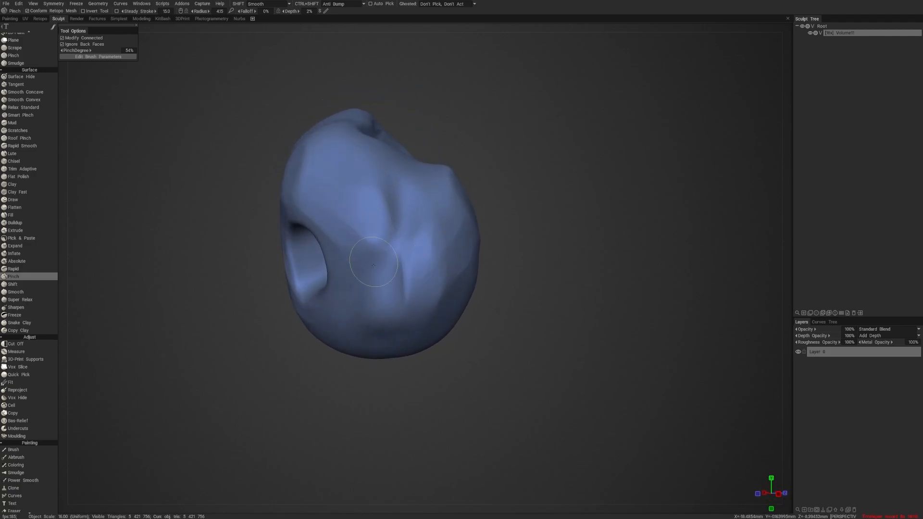
pyautogui.moveTo(466, 344); pyautogui.dragTo(514, 351)
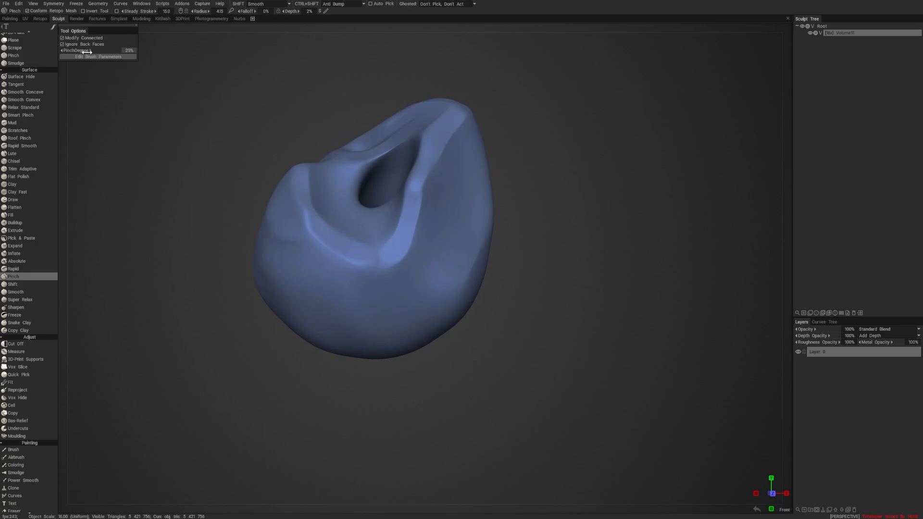
# - Set the pinch degree to 31% and the brush depth to 51%, and pinch a broad diagonal crease across the flattened plane beside the opening
pyautogui.moveTo(563, 304); pyautogui.dragTo(500, 292)
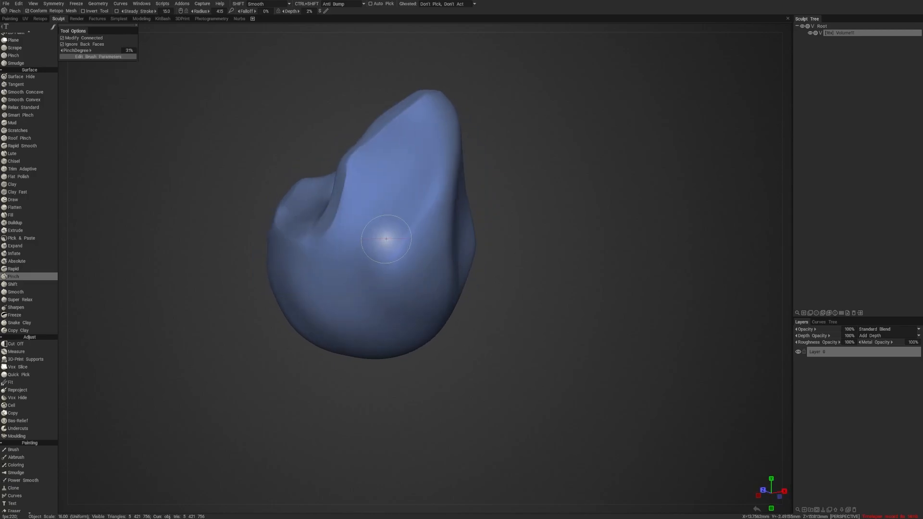
pyautogui.moveTo(386, 240); pyautogui.dragTo(385, 228, button='right')
pyautogui.moveTo(342, 264)
pyautogui.mouseDown(button='right')
pyautogui.moveTo(386, 256)
pyautogui.moveTo(348, 264)
pyautogui.mouseUp(button='right')
pyautogui.moveTo(356, 263); pyautogui.dragTo(409, 163)
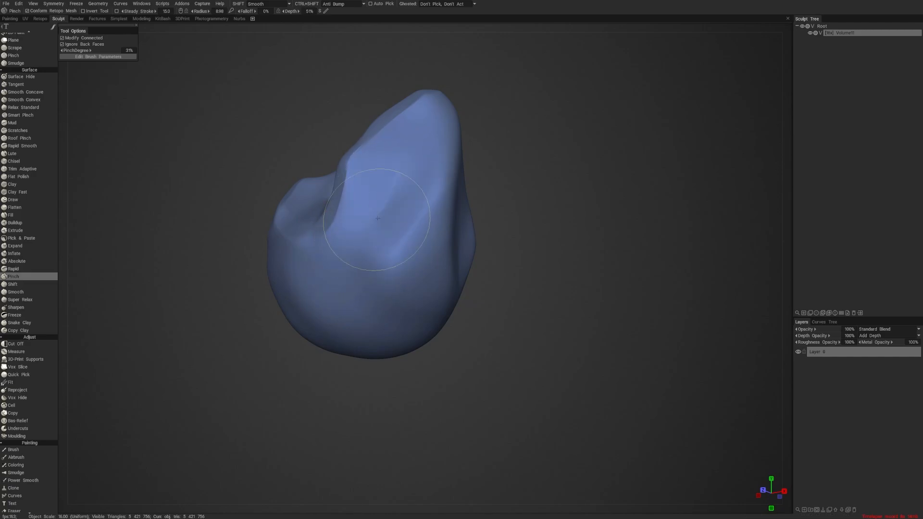
pyautogui.moveTo(361, 239); pyautogui.dragTo(407, 177)
pyautogui.scroll(3, 523, 175)
pyautogui.moveTo(506, 172); pyautogui.dragTo(538, 179)
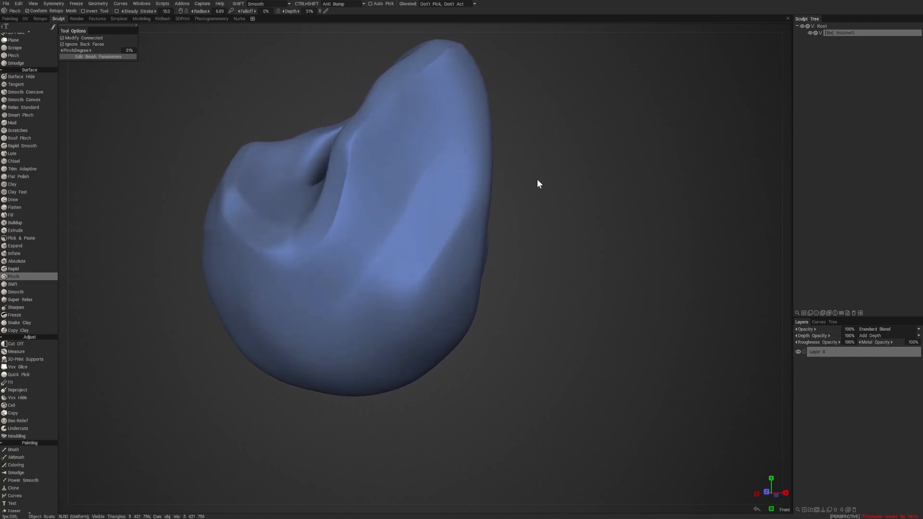
# - Raise the pinch degree to 45%, reduce the brush radius to 3.20, and sharpen the diagonal crease, extending it down the lump's lower body
pyautogui.moveTo(413, 224); pyautogui.dragTo(390, 226, button='right')
pyautogui.moveTo(404, 208); pyautogui.dragTo(397, 209, button='right')
pyautogui.moveTo(420, 176)
pyautogui.mouseDown()
pyautogui.moveTo(327, 316)
pyautogui.moveTo(385, 248)
pyautogui.mouseUp()
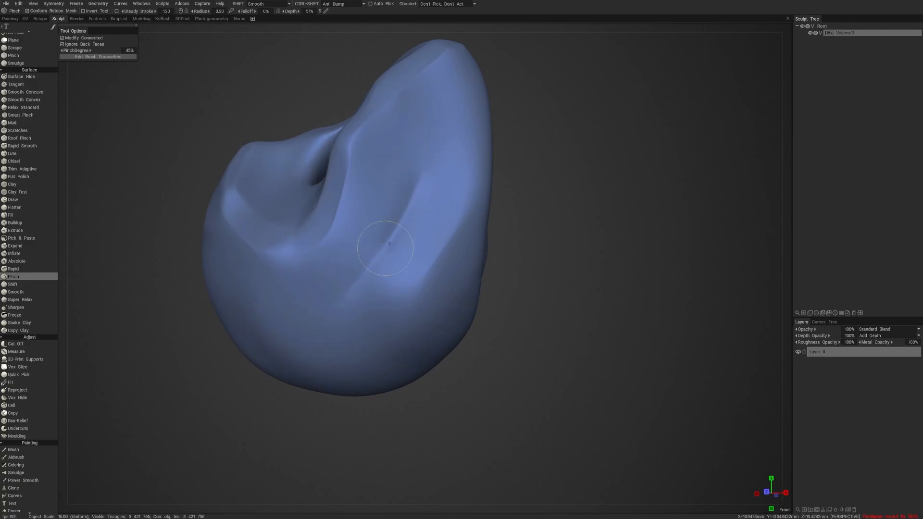
pyautogui.moveTo(498, 327); pyautogui.dragTo(523, 298)
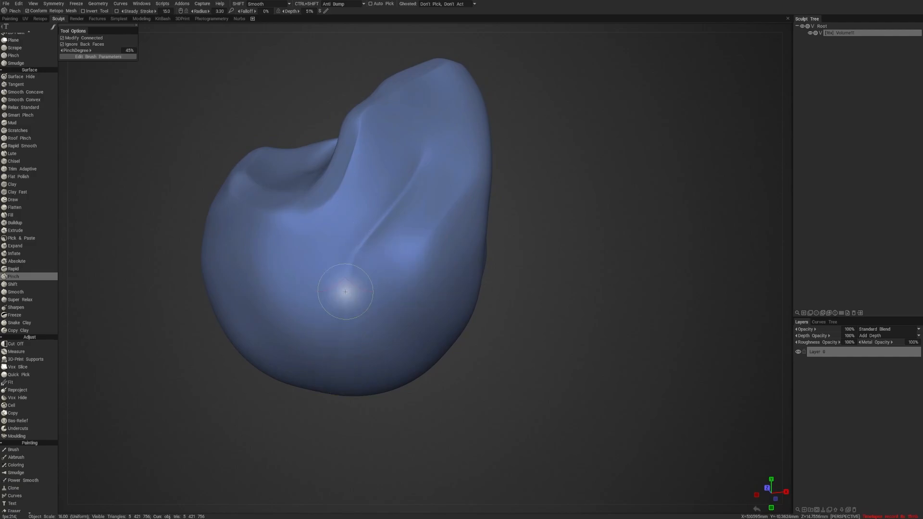
pyautogui.moveTo(345, 291); pyautogui.dragTo(340, 347)
pyautogui.moveTo(502, 308); pyautogui.dragTo(513, 314)
# - Enlarge the brush radius to 5.00, shape the bulge and ridge beside the crease's lower end with normal and inverted strokes, and smooth it
pyautogui.moveTo(411, 267); pyautogui.dragTo(430, 267, button='right')
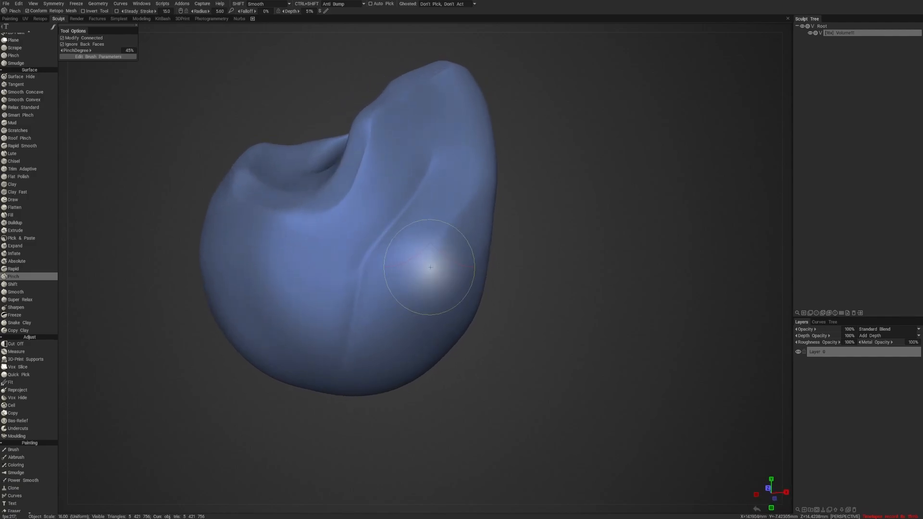
pyautogui.moveTo(442, 238)
pyautogui.mouseDown()
pyautogui.moveTo(434, 253)
pyautogui.moveTo(361, 297)
pyautogui.moveTo(379, 299)
pyautogui.moveTo(375, 322)
pyautogui.mouseUp()
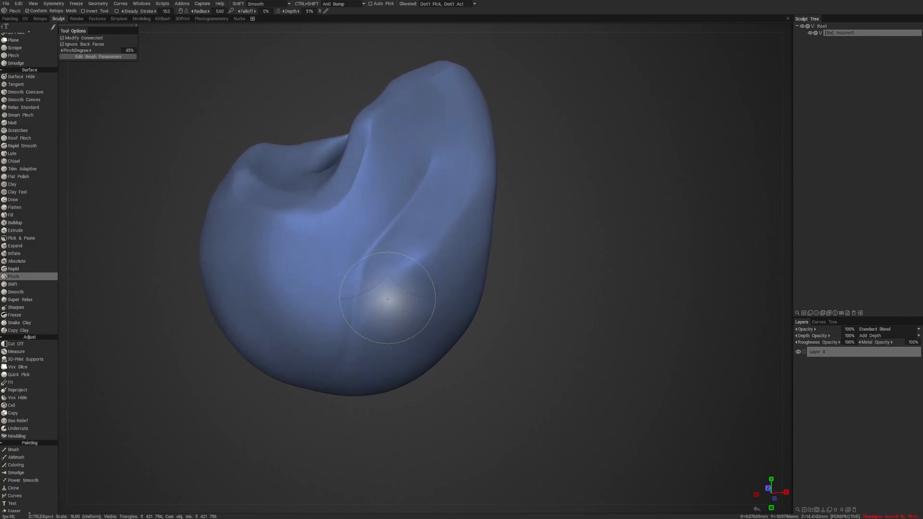
pyautogui.moveTo(422, 259)
pyautogui.mouseDown()
pyautogui.moveTo(343, 354)
pyautogui.moveTo(399, 272)
pyautogui.moveTo(348, 285)
pyautogui.moveTo(387, 268)
pyautogui.mouseUp()
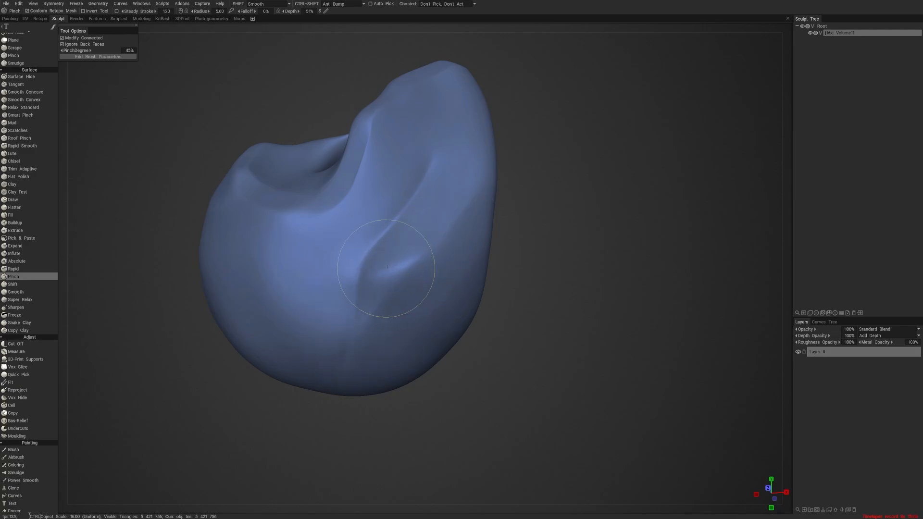
pyautogui.moveTo(617, 235); pyautogui.dragTo(556, 203)
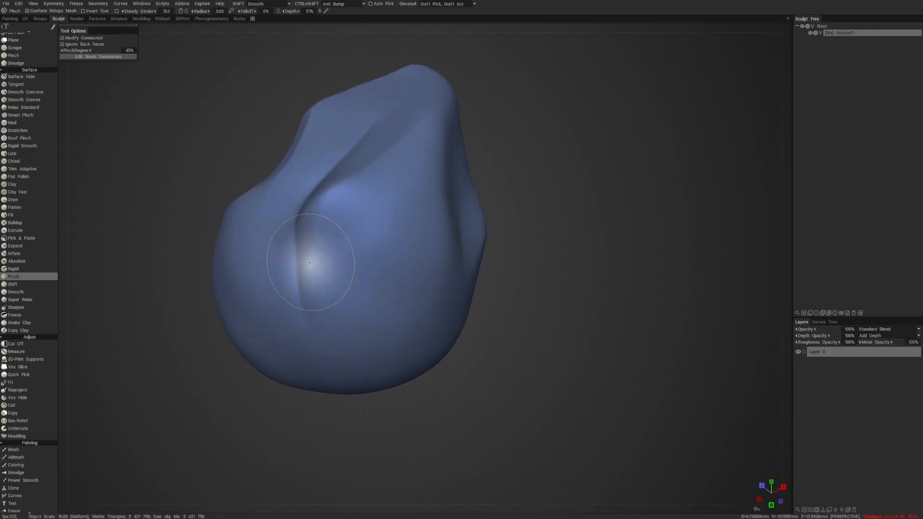
pyautogui.moveTo(391, 205)
pyautogui.mouseDown()
pyautogui.moveTo(310, 264)
pyautogui.moveTo(320, 212)
pyautogui.mouseUp()
pyautogui.moveTo(423, 199)
pyautogui.mouseDown()
pyautogui.moveTo(323, 209)
pyautogui.moveTo(392, 195)
pyautogui.moveTo(362, 192)
pyautogui.mouseUp()
pyautogui.moveTo(534, 185)
pyautogui.mouseDown()
pyautogui.moveTo(575, 171)
pyautogui.moveTo(550, 157)
pyautogui.mouseUp()
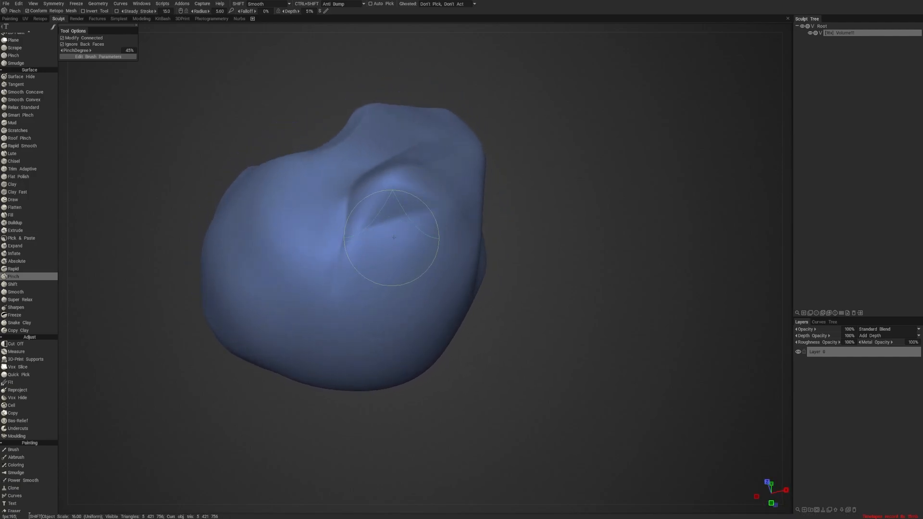
pyautogui.moveTo(388, 232); pyautogui.dragTo(370, 235, button='right')
# - Set the brush radius to 5.27 and depth to 25%, and stroke plane edges down the lump's large rounded side
pyautogui.moveTo(558, 222)
pyautogui.mouseDown()
pyautogui.moveTo(610, 233)
pyautogui.moveTo(596, 227)
pyautogui.mouseUp()
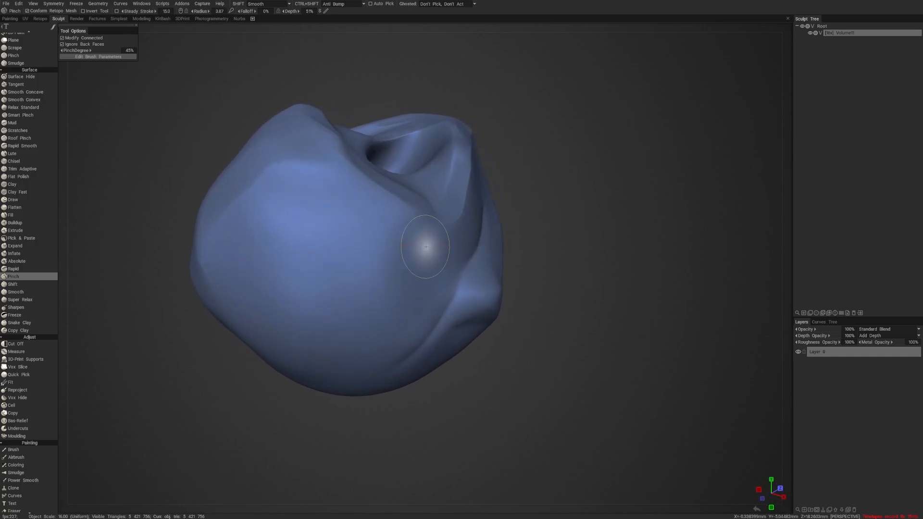
pyautogui.moveTo(432, 243); pyautogui.dragTo(402, 237, button='right')
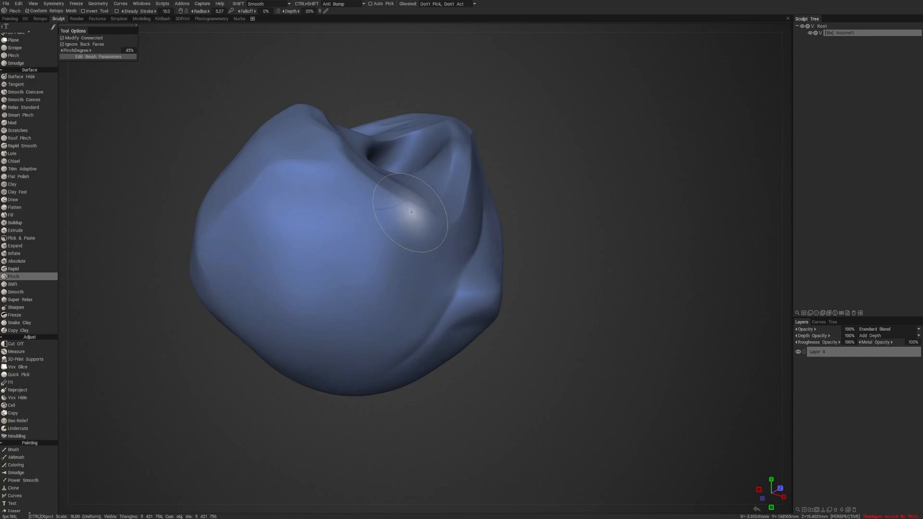
pyautogui.moveTo(411, 211)
pyautogui.keyDown('ctrl'); pyautogui.mouseDown()
pyautogui.moveTo(327, 348)
pyautogui.moveTo(354, 299)
pyautogui.moveTo(354, 382)
pyautogui.mouseUp(); pyautogui.keyUp('ctrl')
pyautogui.moveTo(355, 414)
pyautogui.mouseDown()
pyautogui.moveTo(404, 417)
pyautogui.moveTo(406, 403)
pyautogui.mouseUp()
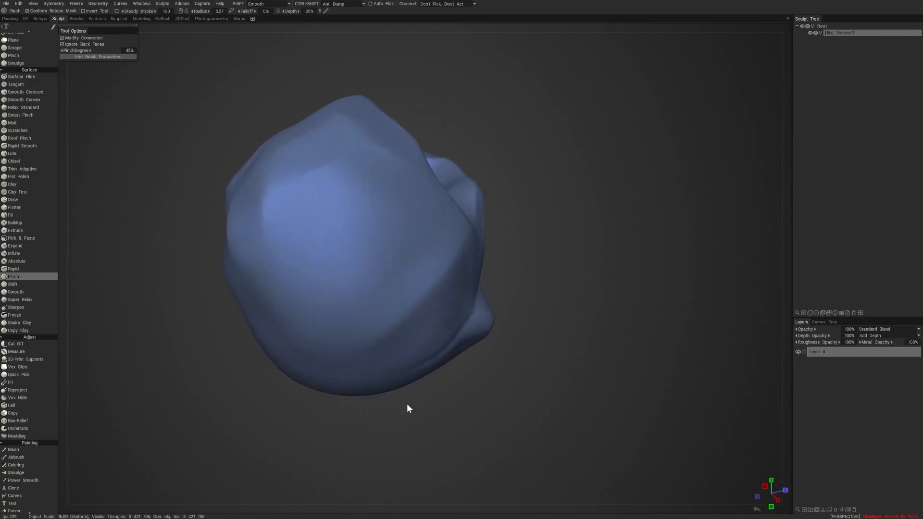
pyautogui.moveTo(357, 338); pyautogui.dragTo(372, 336, button='right')
pyautogui.keyDown('ctrl'); pyautogui.moveTo(443, 210); pyautogui.dragTo(366, 306); pyautogui.keyUp('ctrl')
pyautogui.keyDown('ctrl'); pyautogui.moveTo(453, 225); pyautogui.dragTo(373, 329); pyautogui.keyUp('ctrl')
pyautogui.moveTo(404, 413); pyautogui.dragTo(370, 402)
# - Smooth the lower rounded side, enlarge the brush radius to 5.94, and pinch a diagonal edge across that side
pyautogui.moveTo(389, 247); pyautogui.dragTo(370, 246, button='right')
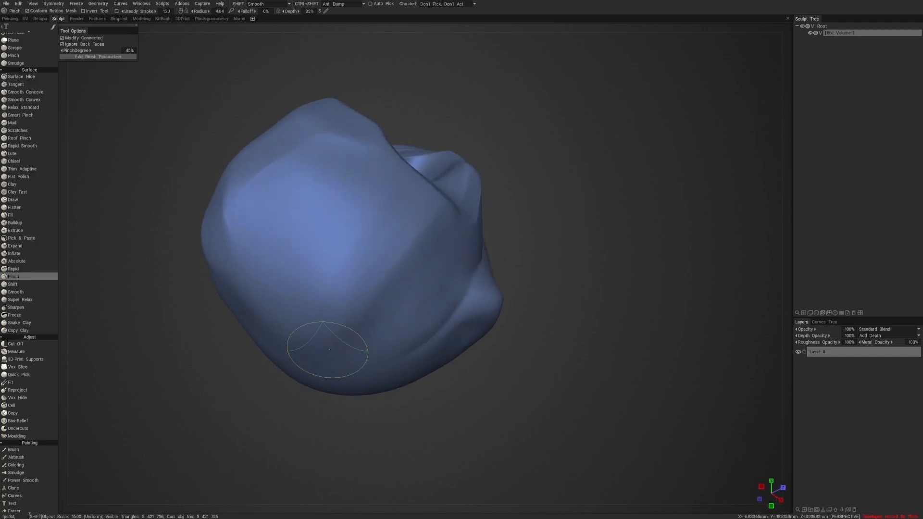
pyautogui.moveTo(320, 403)
pyautogui.mouseDown()
pyautogui.moveTo(310, 442)
pyautogui.moveTo(321, 436)
pyautogui.moveTo(310, 429)
pyautogui.moveTo(350, 436)
pyautogui.mouseUp()
pyautogui.moveTo(371, 217); pyautogui.dragTo(386, 219, button='right')
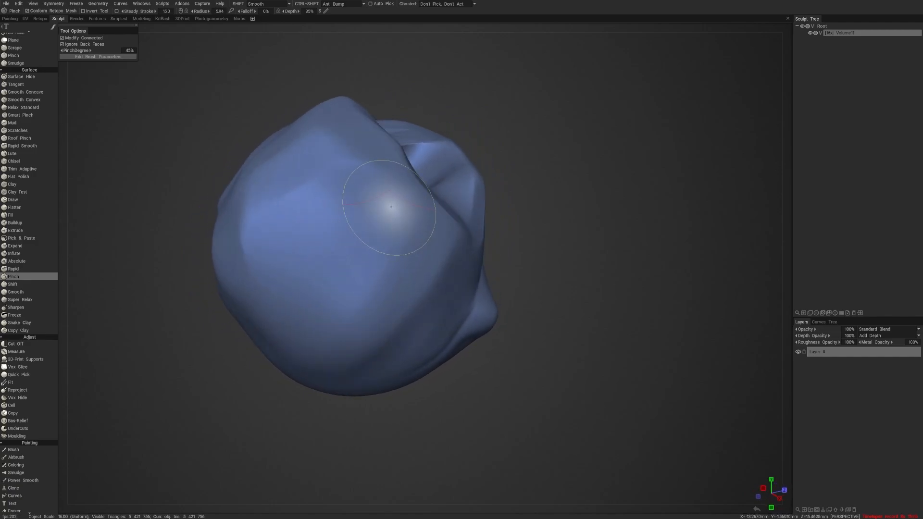
pyautogui.moveTo(412, 221)
pyautogui.keyDown('ctrl'); pyautogui.mouseDown()
pyautogui.moveTo(290, 276)
pyautogui.moveTo(280, 300)
pyautogui.mouseUp(); pyautogui.keyUp('ctrl')
pyautogui.moveTo(292, 448)
pyautogui.mouseDown()
pyautogui.moveTo(360, 449)
pyautogui.moveTo(346, 439)
pyautogui.moveTo(350, 379)
pyautogui.mouseUp()
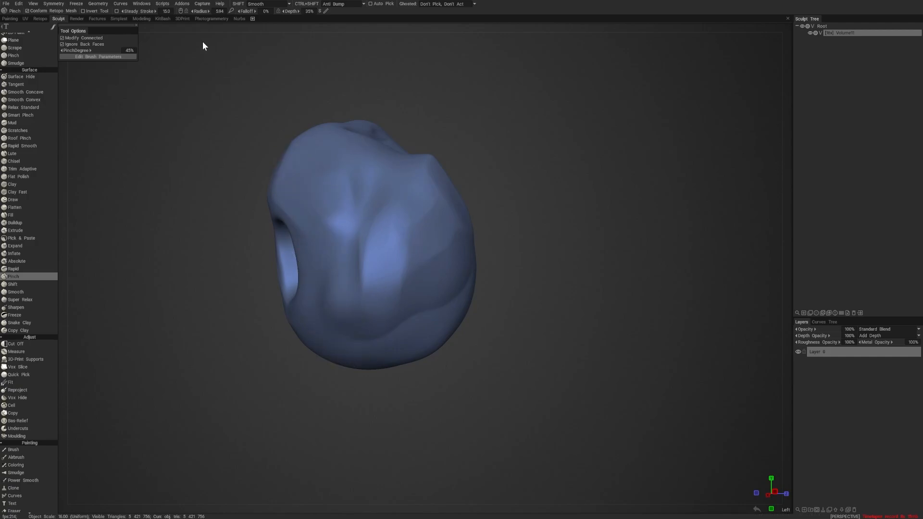
# - Smooth the folds beside the vertical groove at brush radius 4.29, and rework the rounded side with inverted strokes at radius 7.31
pyautogui.click(97, 4)
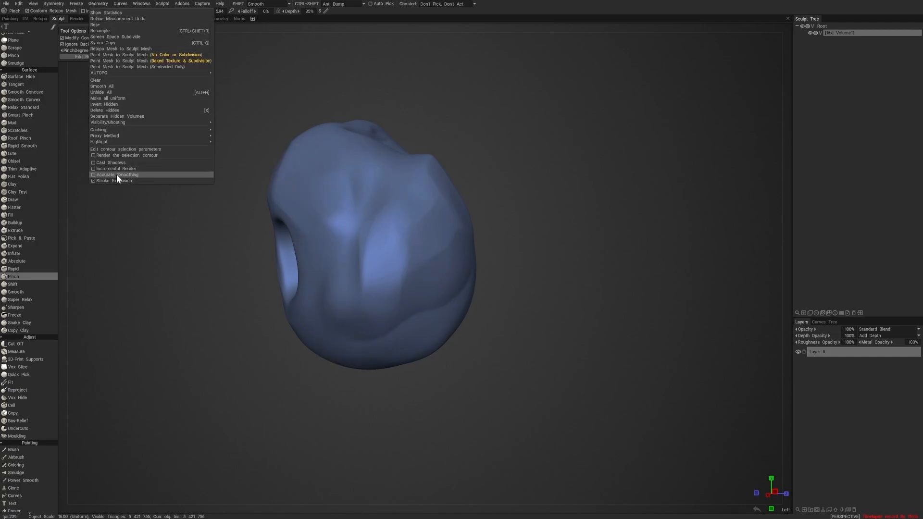
pyautogui.moveTo(455, 366)
pyautogui.mouseDown()
pyautogui.moveTo(482, 390)
pyautogui.moveTo(482, 382)
pyautogui.mouseUp()
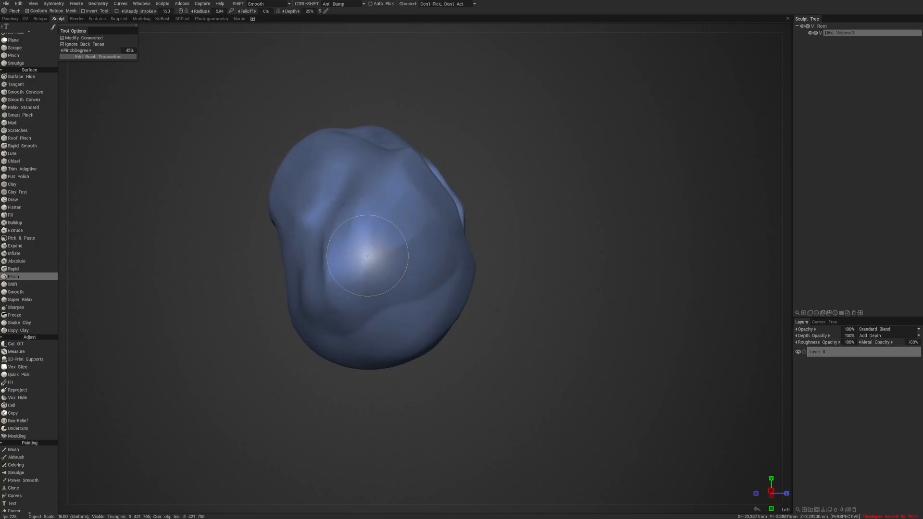
pyautogui.moveTo(353, 242); pyautogui.dragTo(350, 243, button='right')
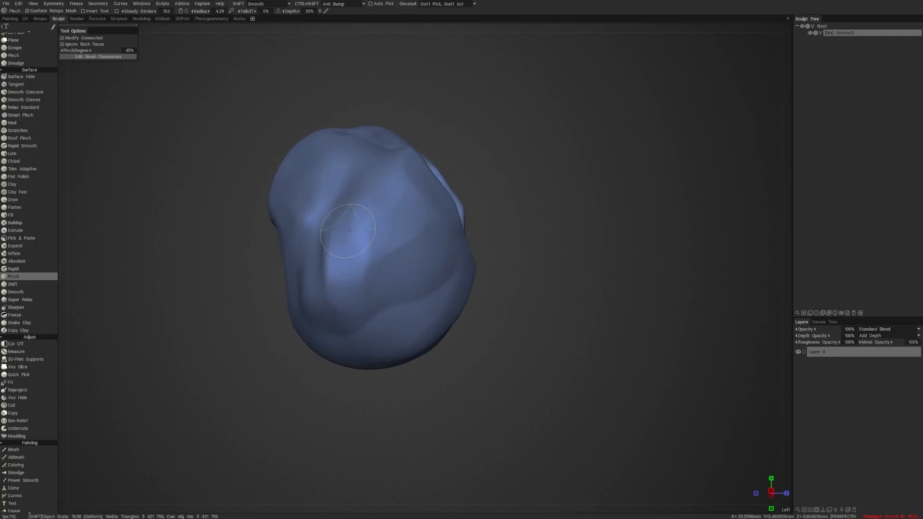
pyautogui.moveTo(527, 315); pyautogui.dragTo(490, 283)
pyautogui.moveTo(545, 231); pyautogui.dragTo(546, 252)
pyautogui.moveTo(386, 248); pyautogui.dragTo(401, 247, button='right')
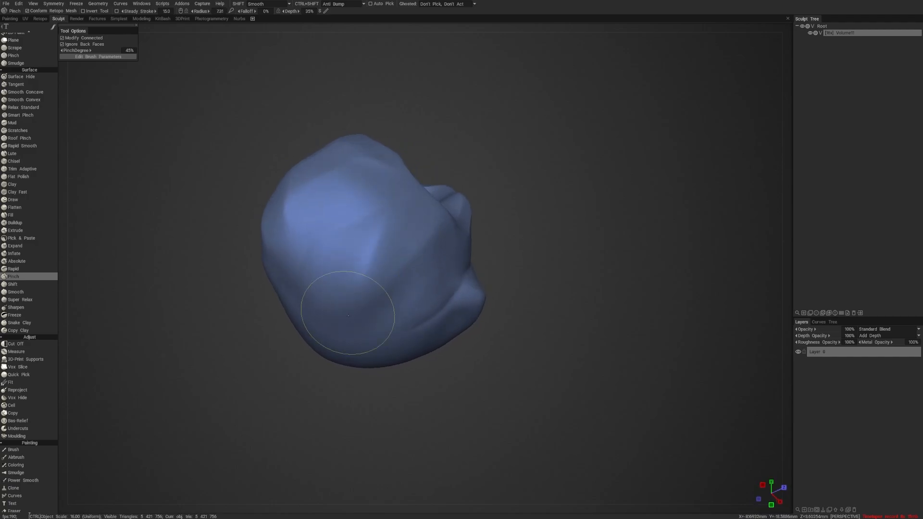
# - Reduce the brush radius to 3.21 and the depth to 0%, and pinch the rim of the opening on the lump's back
pyautogui.moveTo(523, 196)
pyautogui.mouseDown()
pyautogui.moveTo(475, 207)
pyautogui.moveTo(463, 245)
pyautogui.moveTo(630, 233)
pyautogui.moveTo(589, 229)
pyautogui.mouseUp()
pyautogui.scroll(5, 596, 224)
pyautogui.moveTo(429, 257); pyautogui.dragTo(423, 278, button='right')
pyautogui.moveTo(366, 364); pyautogui.dragTo(368, 362, button='right')
pyautogui.moveTo(374, 332)
pyautogui.mouseDown(button='right')
pyautogui.moveTo(330, 328)
pyautogui.moveTo(339, 326)
pyautogui.mouseUp(button='right')
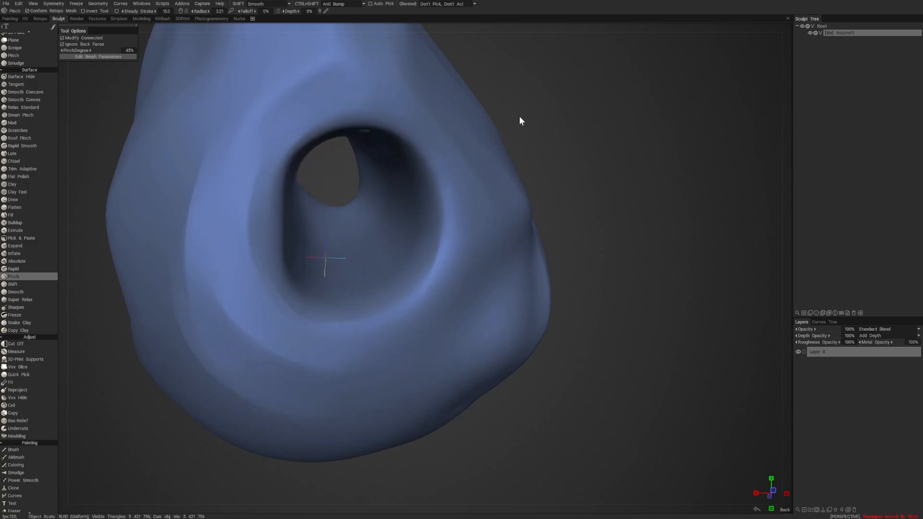
pyautogui.moveTo(520, 119); pyautogui.dragTo(507, 116)
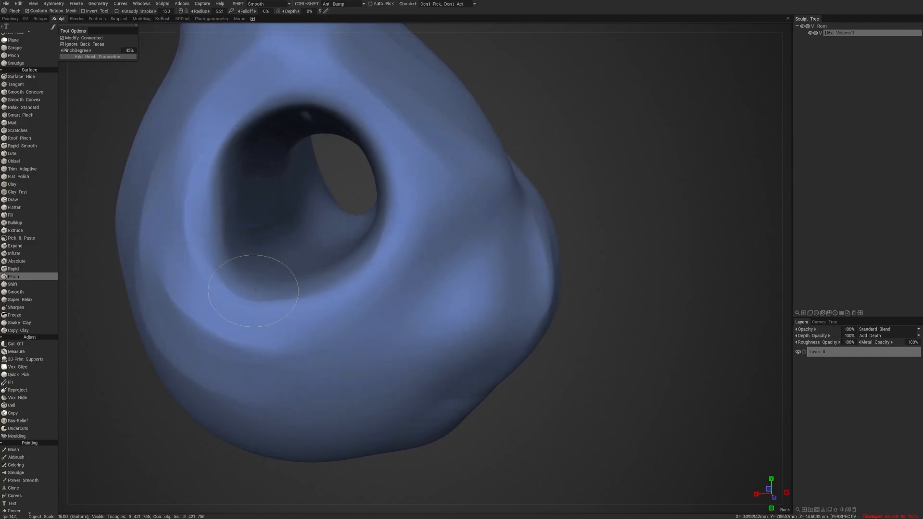
pyautogui.moveTo(598, 176); pyautogui.dragTo(547, 167, button='right')
pyautogui.moveTo(484, 180); pyautogui.dragTo(504, 172, button='right')
pyautogui.moveTo(504, 172); pyautogui.dragTo(564, 164)
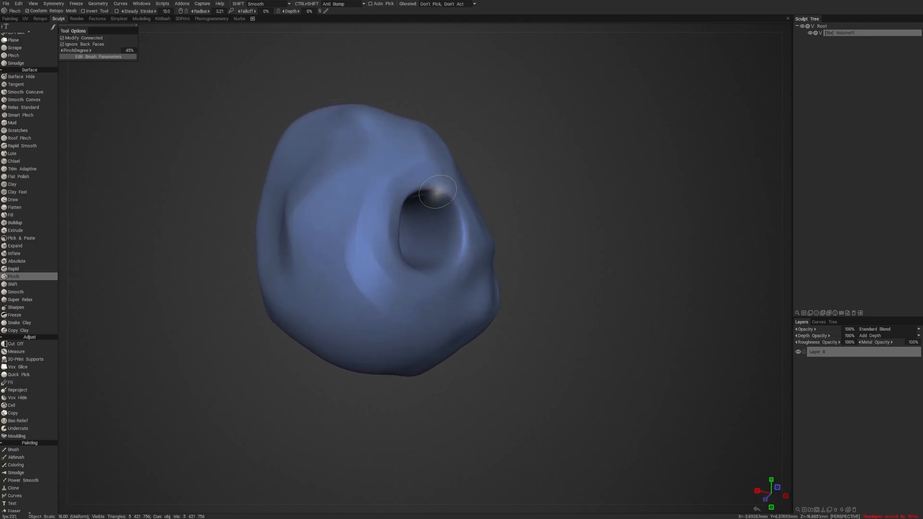
pyautogui.moveTo(425, 189); pyautogui.dragTo(441, 190)
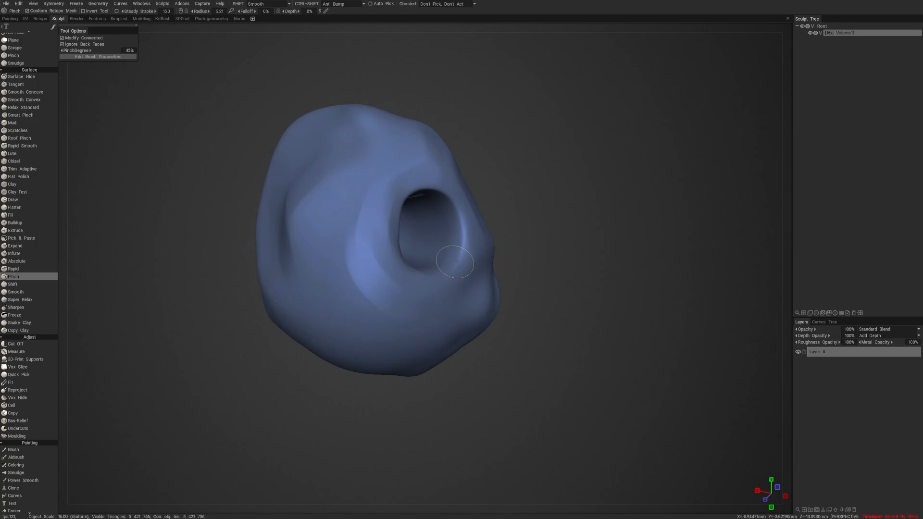
# - Inspect both ends of the through-hole and the surrounding creases from several angles
pyautogui.moveTo(557, 232); pyautogui.dragTo(555, 195)
pyautogui.moveTo(555, 195); pyautogui.dragTo(567, 176, button='right')
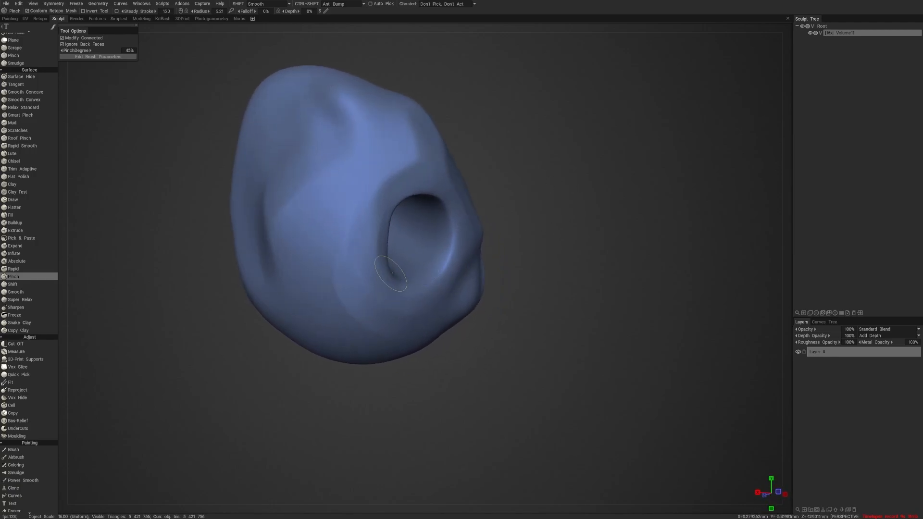
pyautogui.moveTo(548, 208)
pyautogui.mouseDown()
pyautogui.moveTo(461, 210)
pyautogui.moveTo(381, 231)
pyautogui.mouseUp()
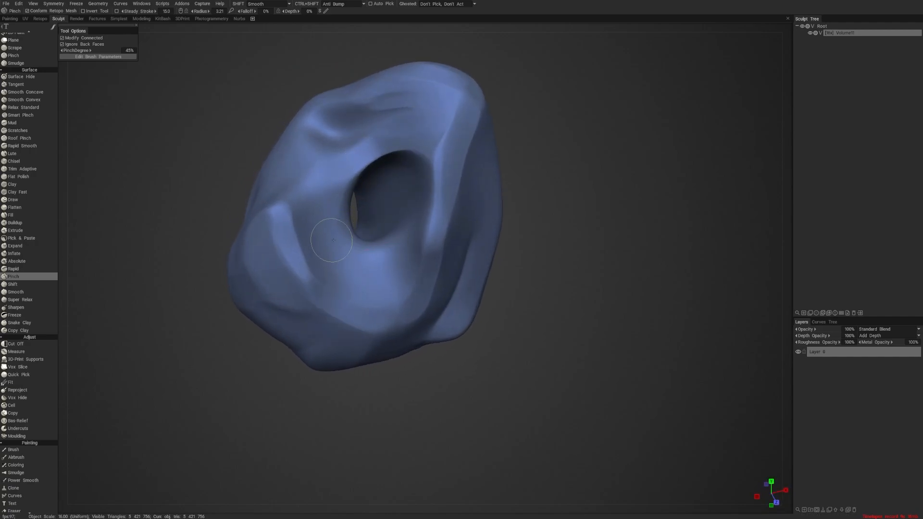
pyautogui.moveTo(578, 175); pyautogui.dragTo(569, 154)
pyautogui.moveTo(569, 155); pyautogui.dragTo(549, 167, button='middle')
pyautogui.moveTo(549, 168)
pyautogui.mouseDown(button='right')
pyautogui.moveTo(517, 160)
pyautogui.moveTo(552, 162)
pyautogui.mouseUp(button='right')
pyautogui.moveTo(551, 163); pyautogui.dragTo(589, 170)
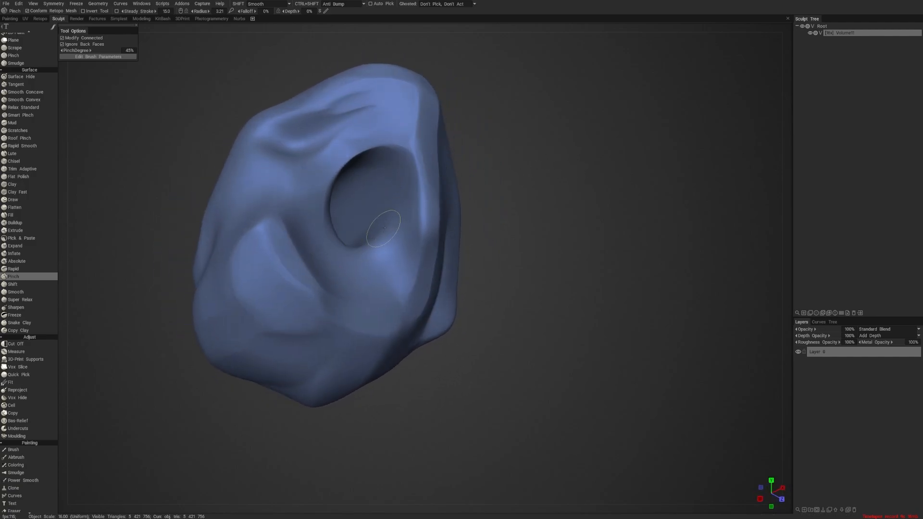
# - Examine the front opening, its surrounding folds and the back of the lump from several angles and distances
pyautogui.moveTo(520, 157); pyautogui.dragTo(495, 148, button='right')
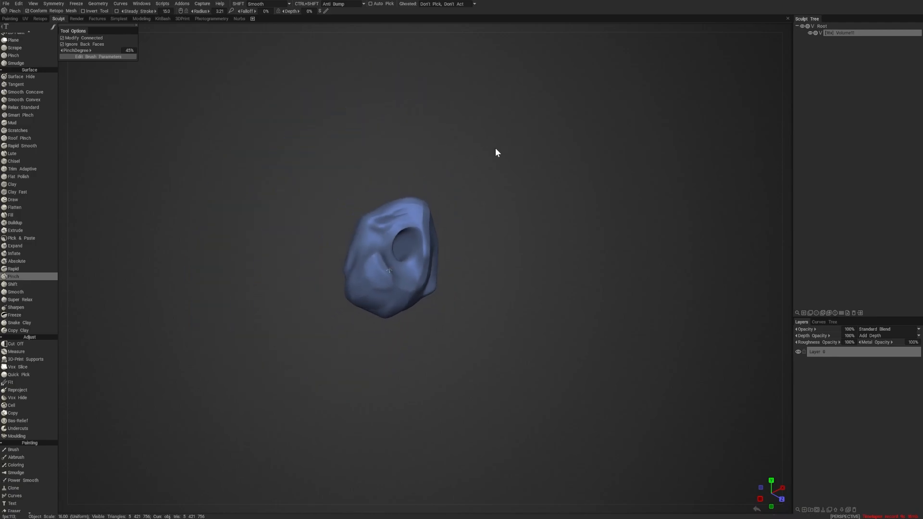
pyautogui.moveTo(495, 148); pyautogui.dragTo(524, 160)
pyautogui.moveTo(524, 159); pyautogui.dragTo(547, 160, button='right')
pyautogui.moveTo(547, 160)
pyautogui.mouseDown()
pyautogui.moveTo(523, 152)
pyautogui.moveTo(517, 164)
pyautogui.mouseUp()
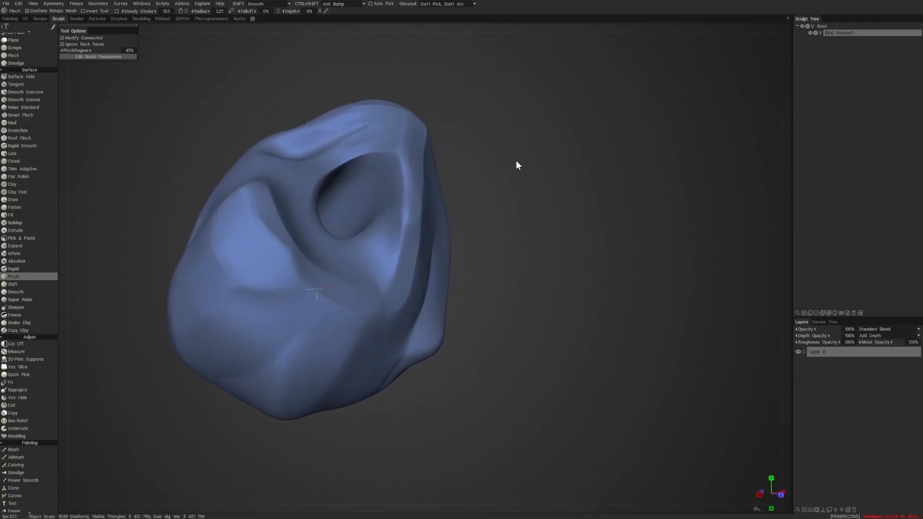
pyautogui.moveTo(518, 165); pyautogui.dragTo(509, 173, button='right')
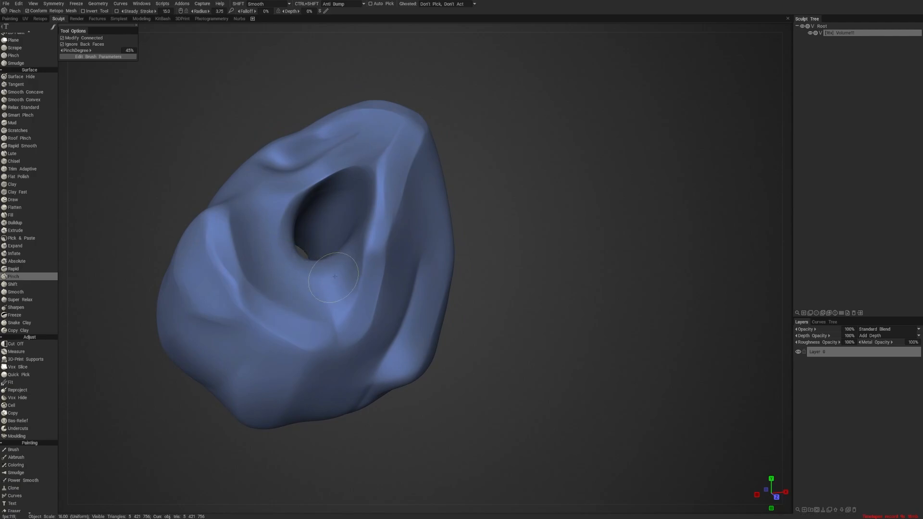
pyautogui.moveTo(466, 169); pyautogui.dragTo(493, 166, button='right')
pyautogui.moveTo(493, 166); pyautogui.dragTo(507, 168)
pyautogui.moveTo(506, 169); pyautogui.dragTo(491, 170, button='right')
pyautogui.moveTo(491, 170)
pyautogui.mouseDown()
pyautogui.moveTo(533, 174)
pyautogui.moveTo(577, 161)
pyautogui.mouseUp()
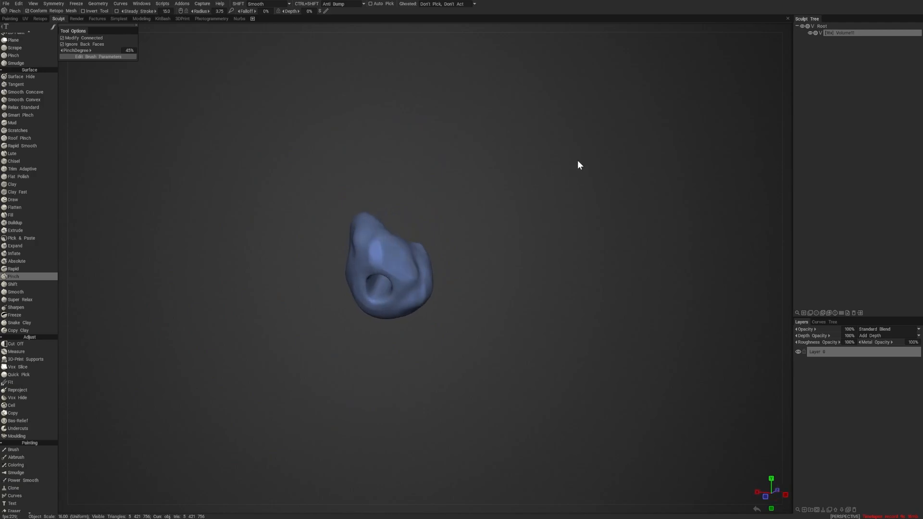
pyautogui.moveTo(578, 161)
pyautogui.mouseDown(button='right')
pyautogui.moveTo(575, 187)
pyautogui.moveTo(589, 177)
pyautogui.mouseUp(button='right')
pyautogui.moveTo(590, 177); pyautogui.dragTo(582, 175)
# - Enlarge the Pinch brush radius to 4.54 and rework the surface just above the rim of the lump's back opening
pyautogui.moveTo(395, 281); pyautogui.dragTo(407, 281, button='right')
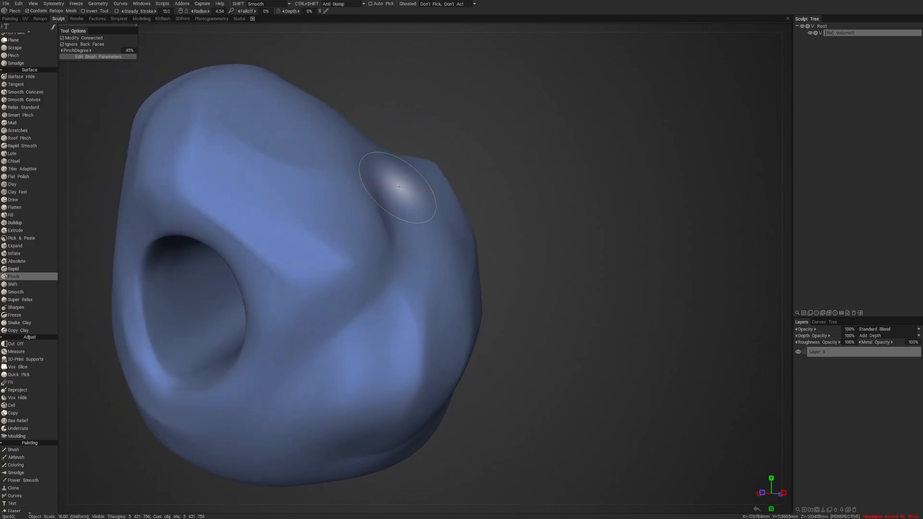
pyautogui.moveTo(580, 163); pyautogui.dragTo(539, 169)
pyautogui.moveTo(538, 169); pyautogui.dragTo(517, 181, button='right')
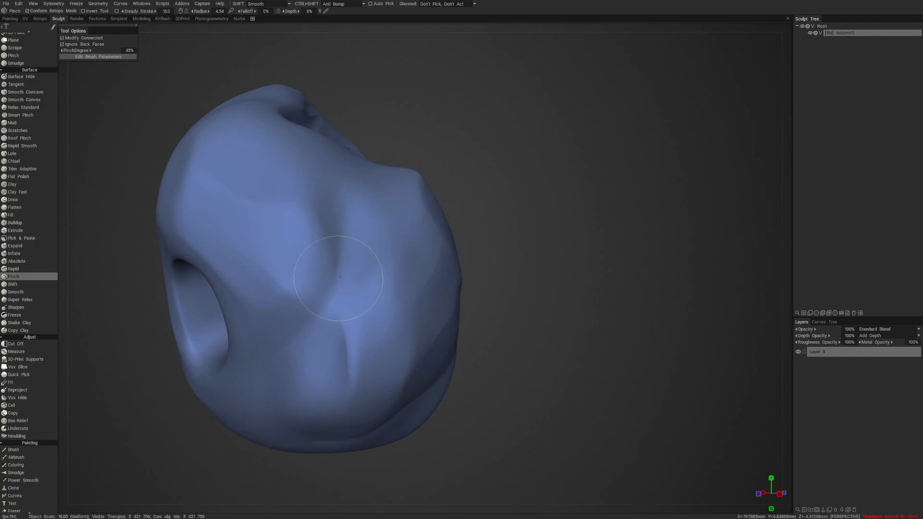
pyautogui.moveTo(440, 140); pyautogui.dragTo(457, 173)
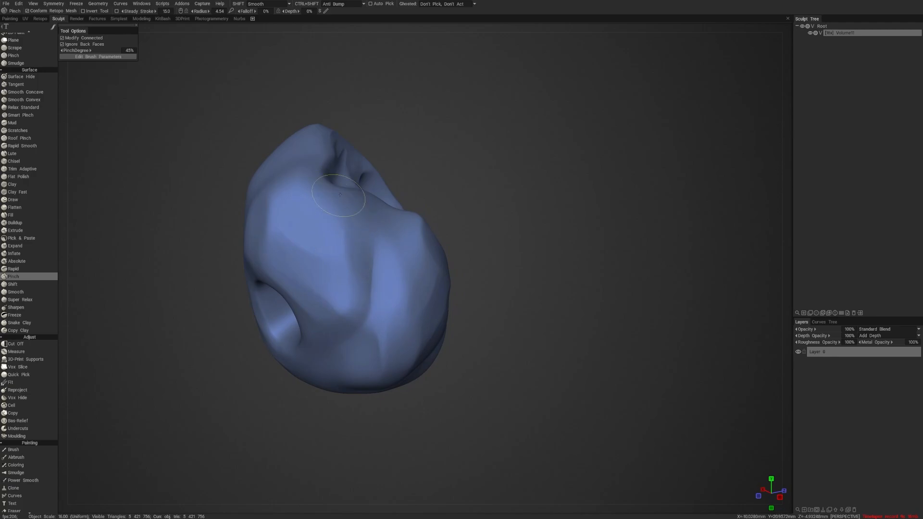
pyautogui.moveTo(459, 167)
pyautogui.mouseDown()
pyautogui.moveTo(483, 182)
pyautogui.moveTo(521, 184)
pyautogui.moveTo(527, 196)
pyautogui.moveTo(499, 202)
pyautogui.mouseUp()
pyautogui.scroll(-4, 475, 173)
pyautogui.scroll(4, 489, 185)
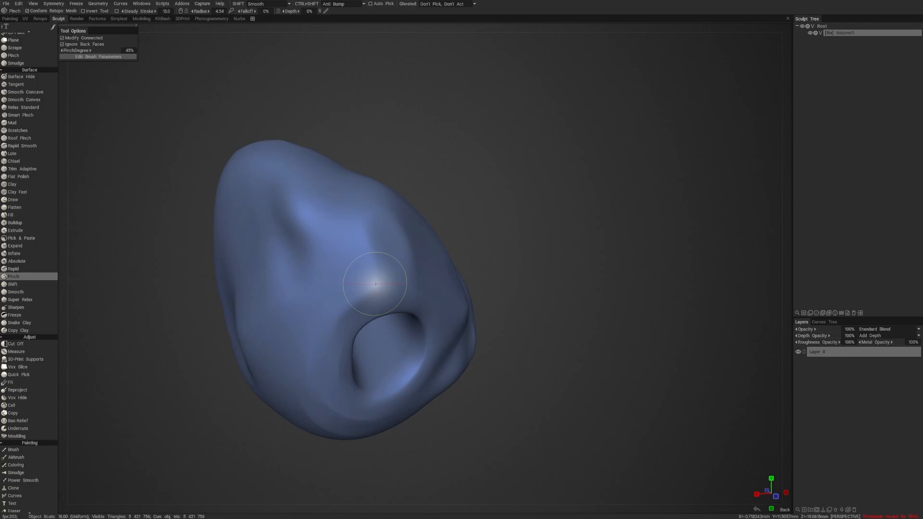
pyautogui.moveTo(375, 283); pyautogui.dragTo(378, 274)
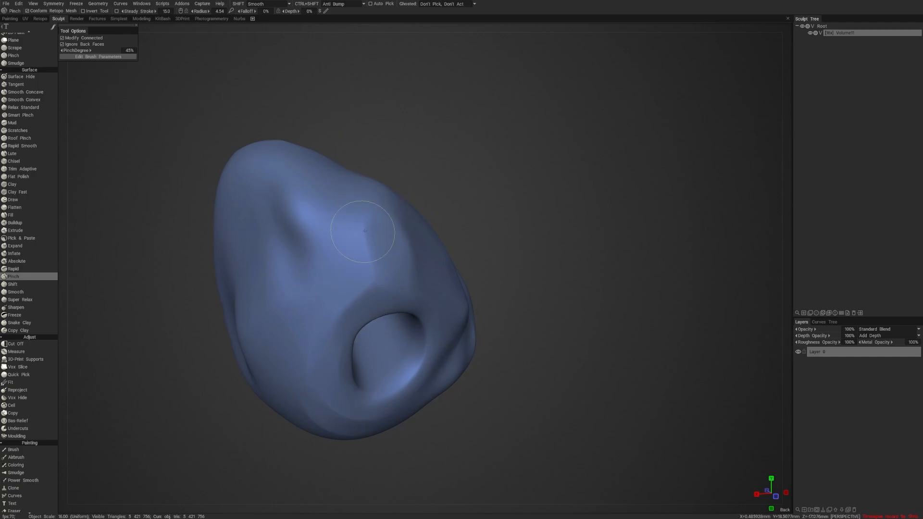
pyautogui.moveTo(450, 172); pyautogui.dragTo(460, 175)
pyautogui.moveTo(347, 220); pyautogui.dragTo(353, 219, button='right')
pyautogui.moveTo(351, 222); pyautogui.dragTo(339, 212)
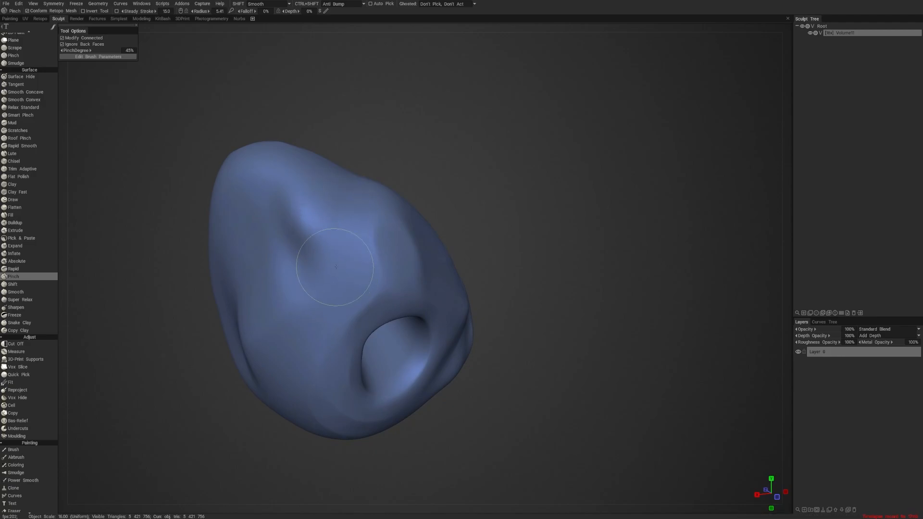
# - Look over the lump's closed side and align the view to the front
pyautogui.moveTo(454, 106)
pyautogui.mouseDown()
pyautogui.moveTo(475, 96)
pyautogui.moveTo(457, 128)
pyautogui.moveTo(487, 144)
pyautogui.mouseUp()
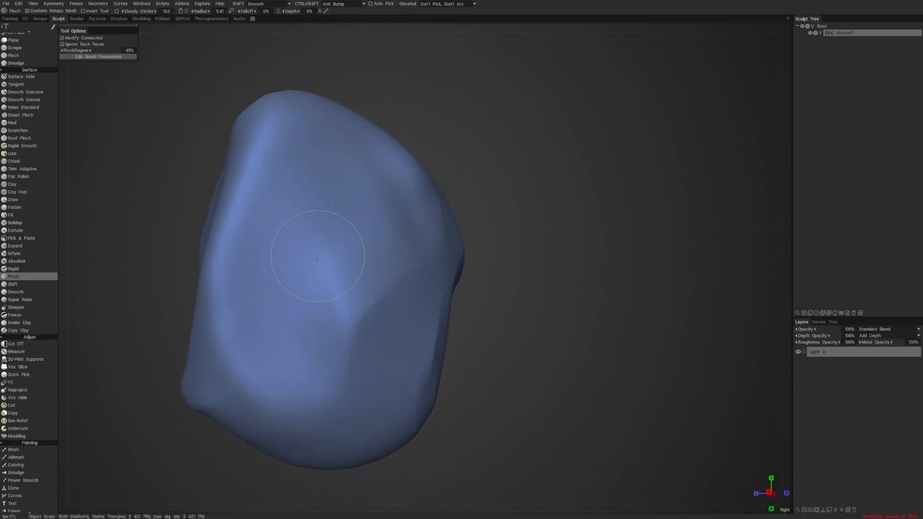
pyautogui.scroll(-4, 454, 167)
pyautogui.moveTo(457, 166)
pyautogui.mouseDown()
pyautogui.moveTo(512, 172)
pyautogui.moveTo(602, 216)
pyautogui.moveTo(594, 187)
pyautogui.moveTo(508, 172)
pyautogui.moveTo(580, 197)
pyautogui.moveTo(510, 245)
pyautogui.mouseUp()
pyautogui.scroll(-4, 512, 172)
pyautogui.press('KP_2')
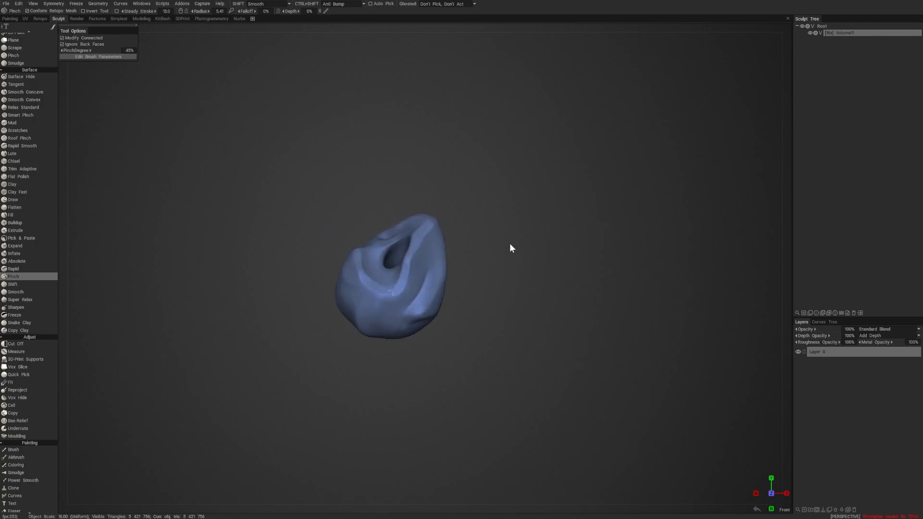
pyautogui.scroll(3, 481, 366)
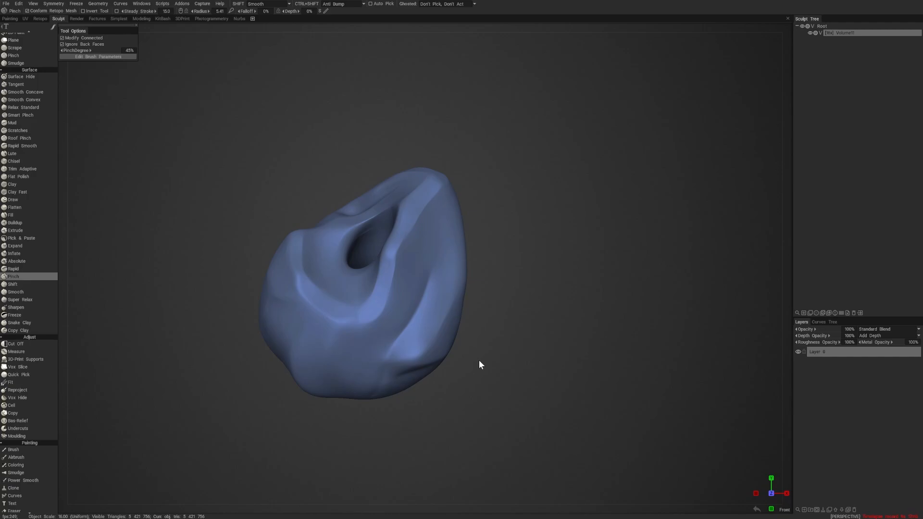
# - Compare the perspective and orthographic projections of the front view, leaving the view orthographic
pyautogui.press('KP_5')
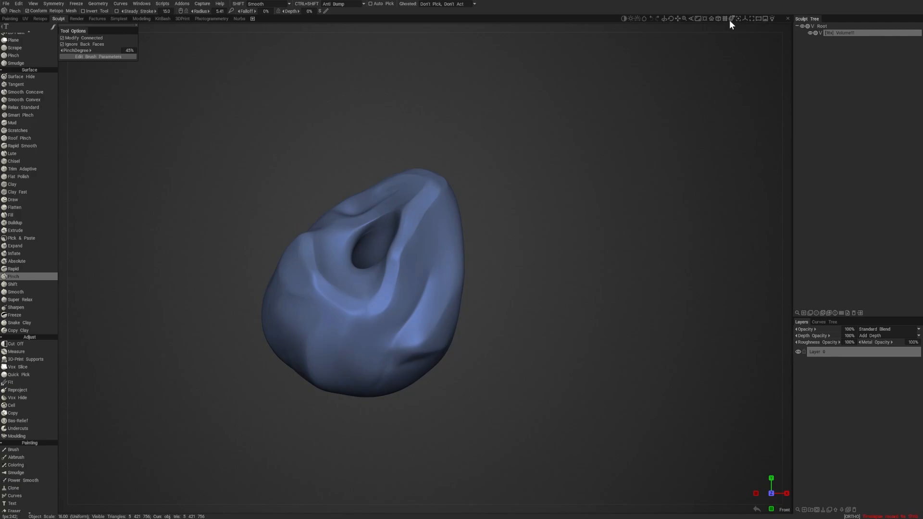
pyautogui.click(718, 20)
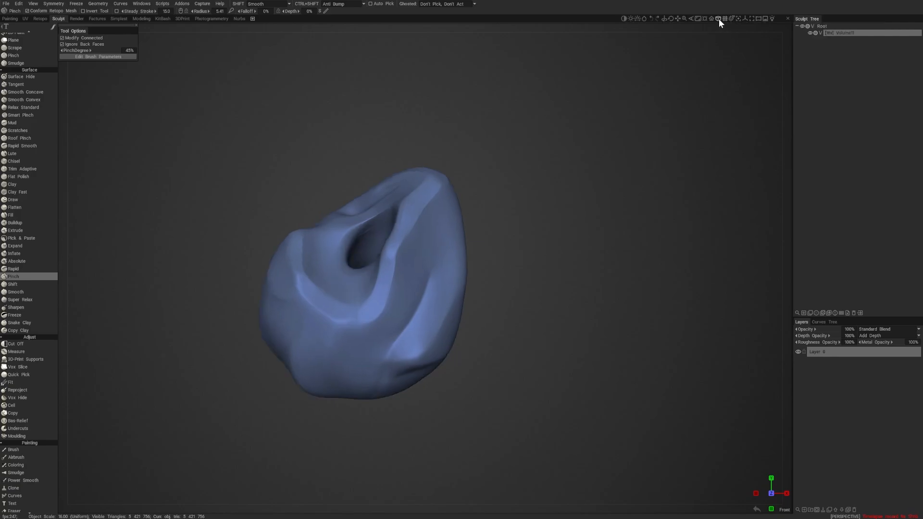
pyautogui.click(719, 19)
pyautogui.click(719, 19)
pyautogui.click(717, 19)
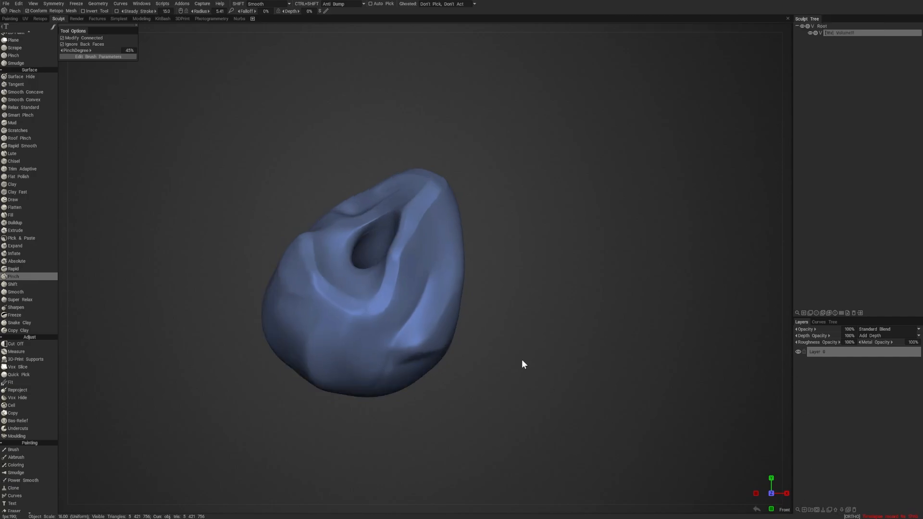
# - Examine the lump in the left, right, back, top and bottom orthographic views and return to the front view
pyautogui.moveTo(524, 365); pyautogui.dragTo(566, 349)
pyautogui.press('KP_4')
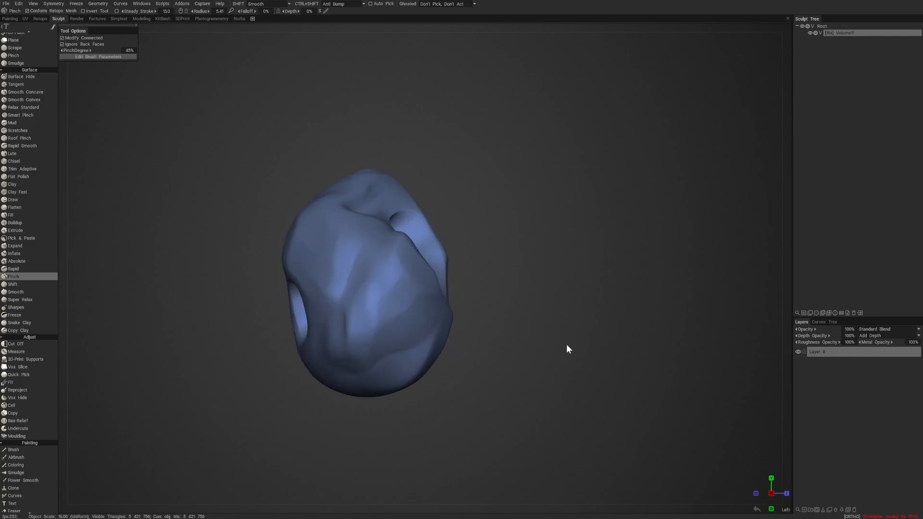
pyautogui.press('KP_6')
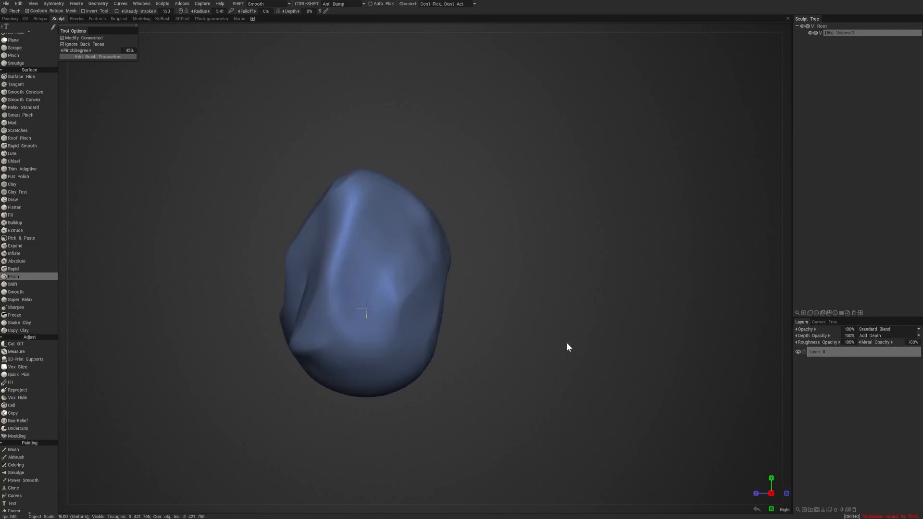
pyautogui.press('KP_8')
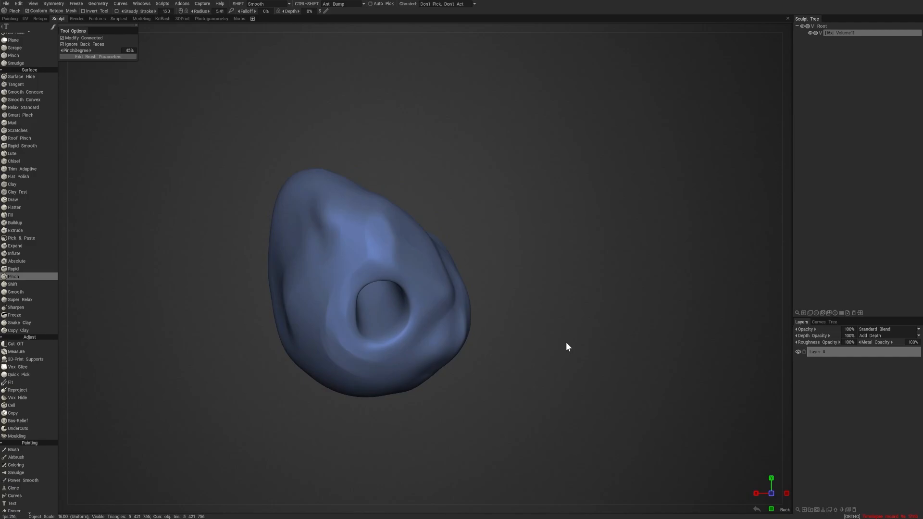
pyautogui.press('KP_5')
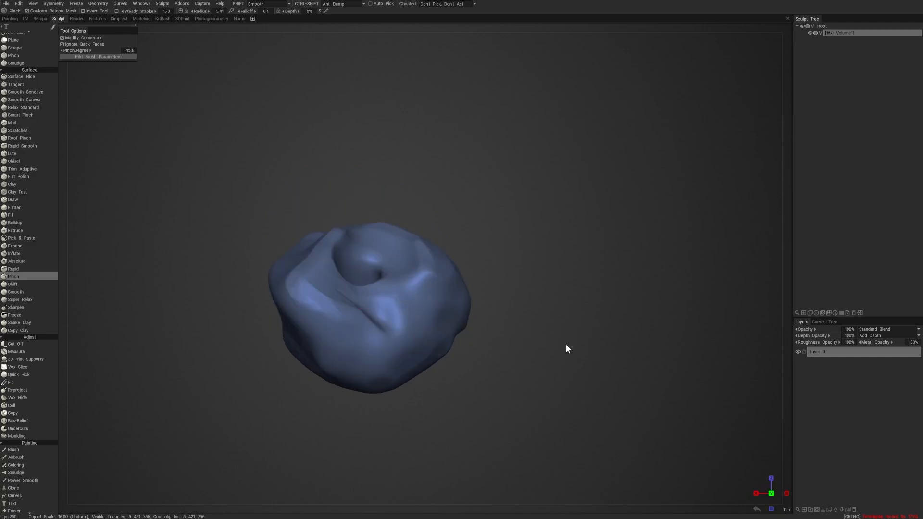
pyautogui.press('KP_2')
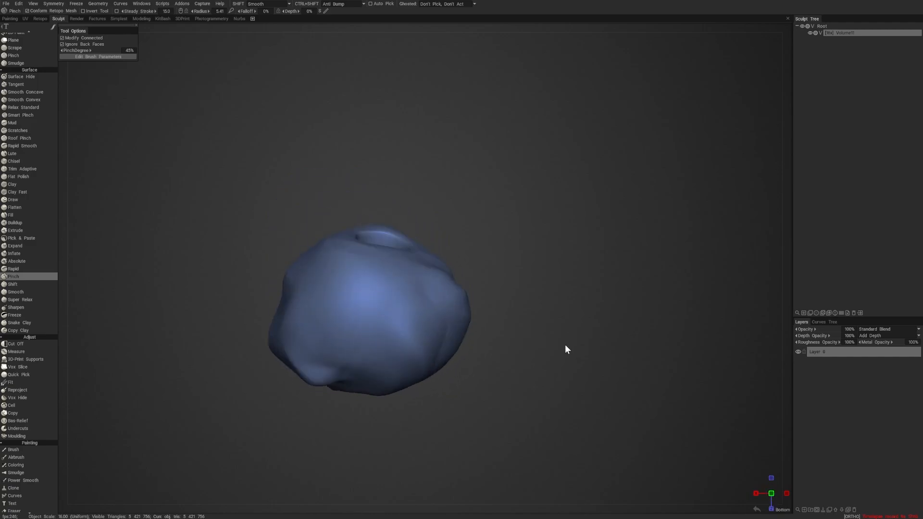
pyautogui.press('KP_1')
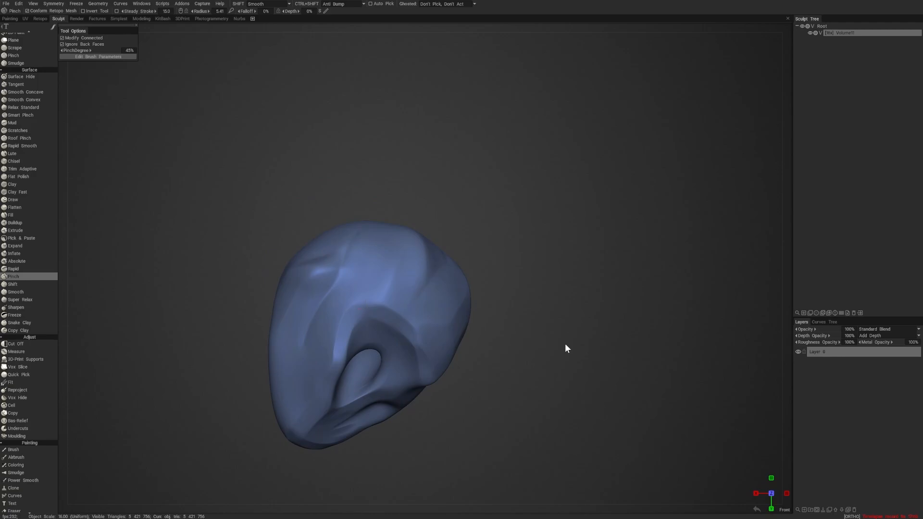
pyautogui.press('KP_8')
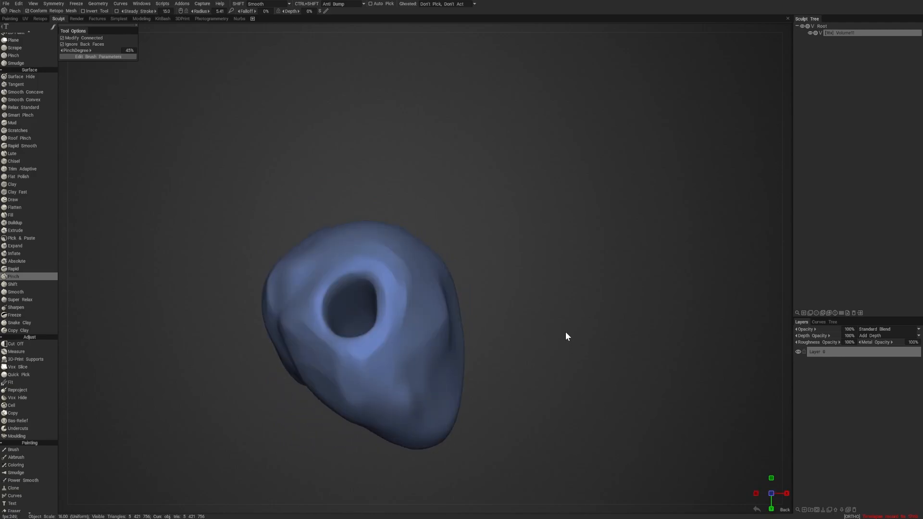
pyautogui.press('KP_7')
pyautogui.press('KP_2')
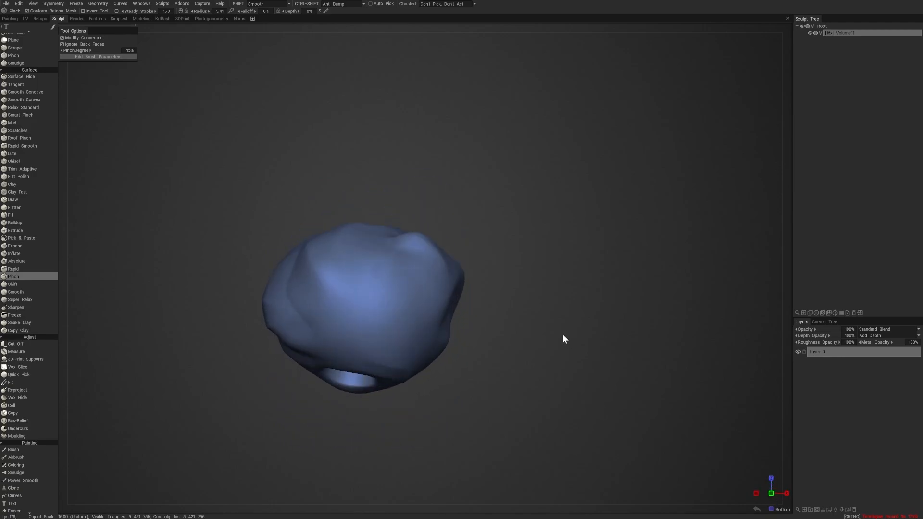
pyautogui.press('KP_7')
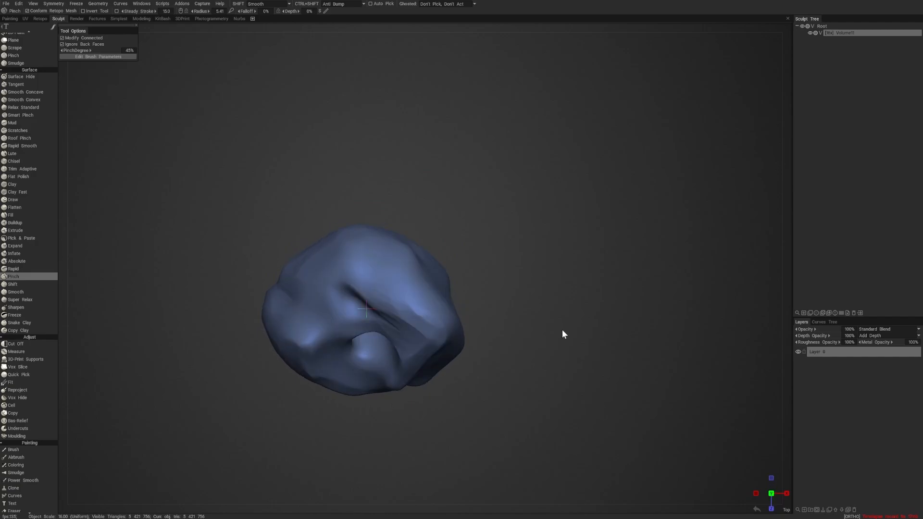
pyautogui.press('KP_2')
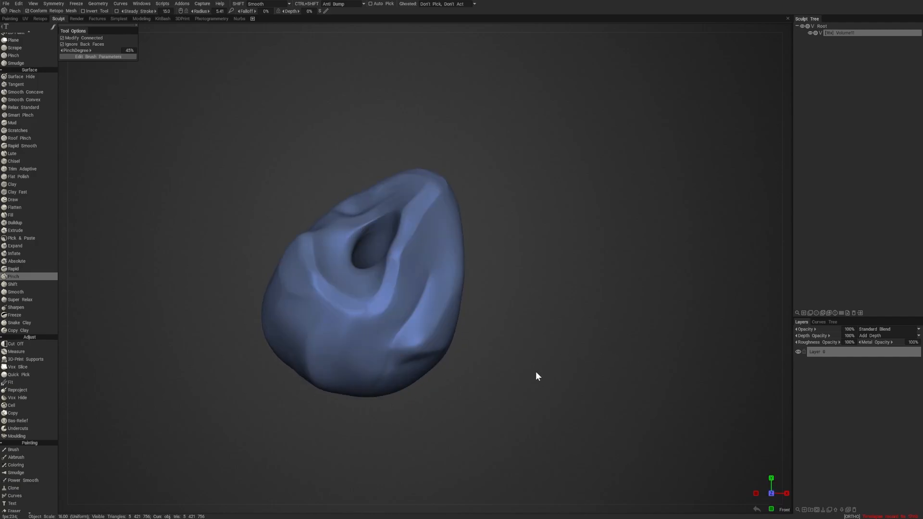
# - Activate the Cut Off tool and look through the selection shapes it offers
pyautogui.moveTo(528, 367)
pyautogui.mouseDown()
pyautogui.moveTo(585, 341)
pyautogui.moveTo(572, 327)
pyautogui.mouseUp()
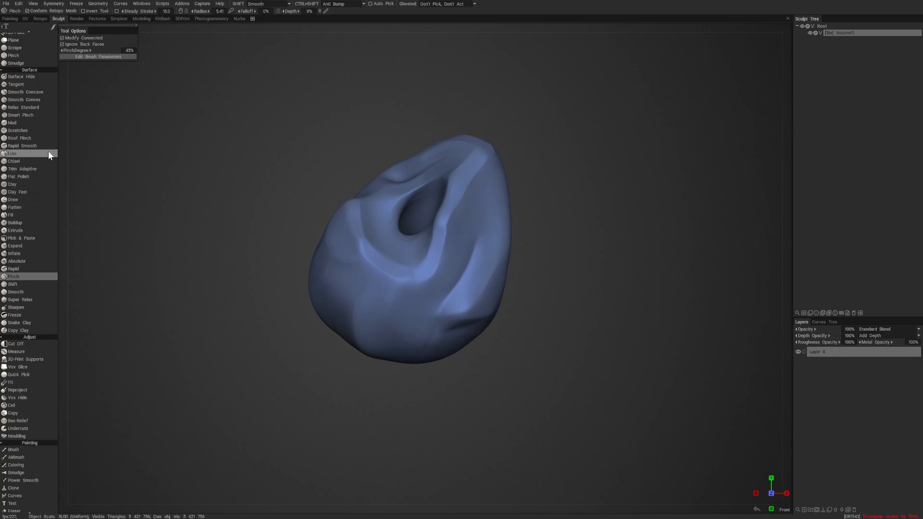
pyautogui.scroll(-3, 21, 319)
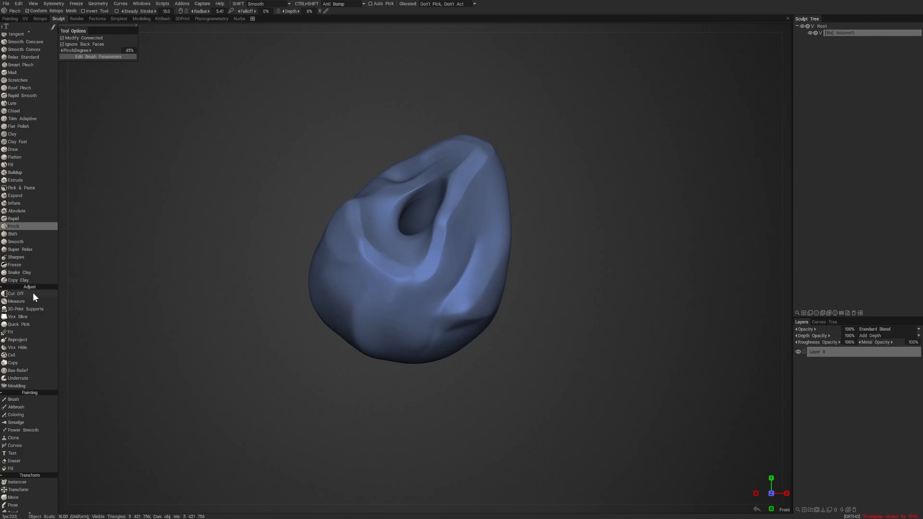
pyautogui.click(32, 292)
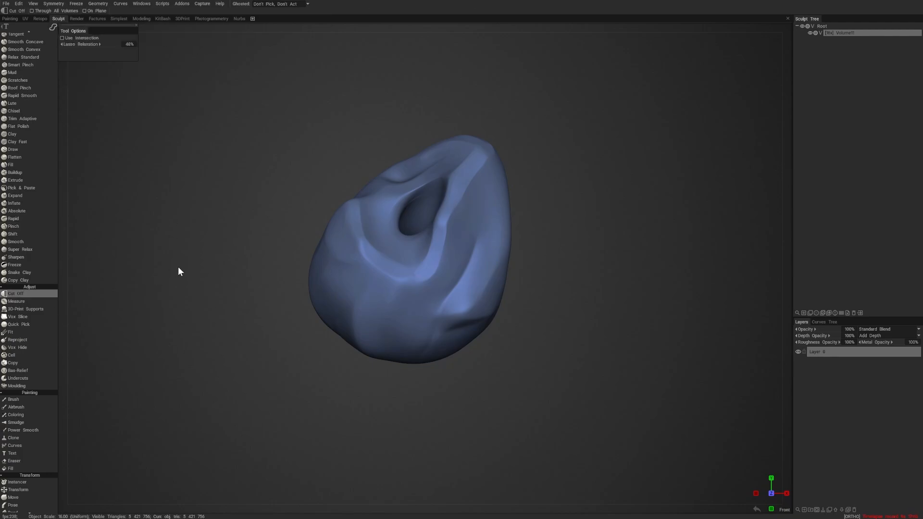
pyautogui.press('e')
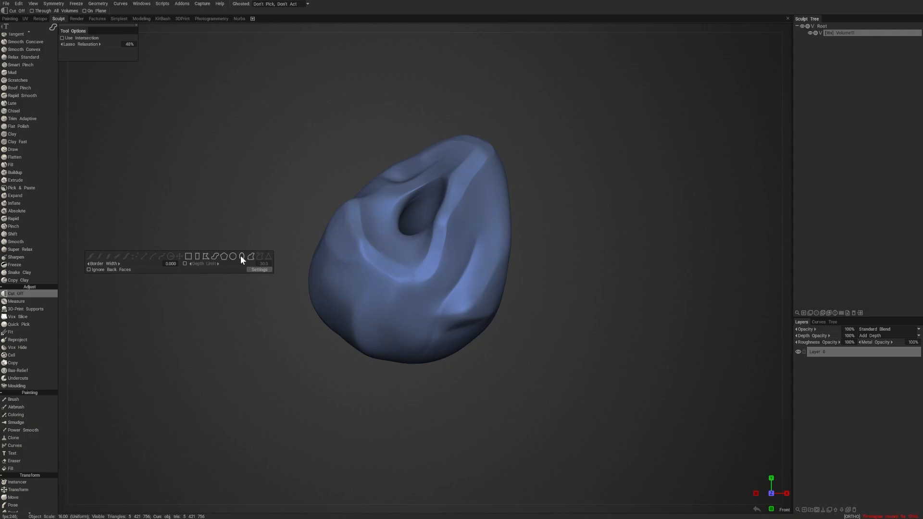
pyautogui.click(196, 255)
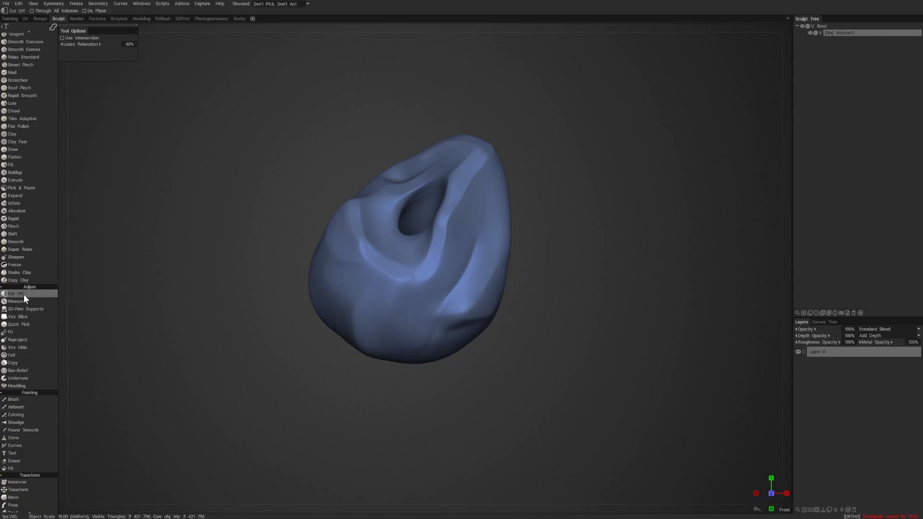
# - Activate the Vox Hide tool and set its stroke mode to a freehand brush
pyautogui.click(25, 348)
pyautogui.press('e')
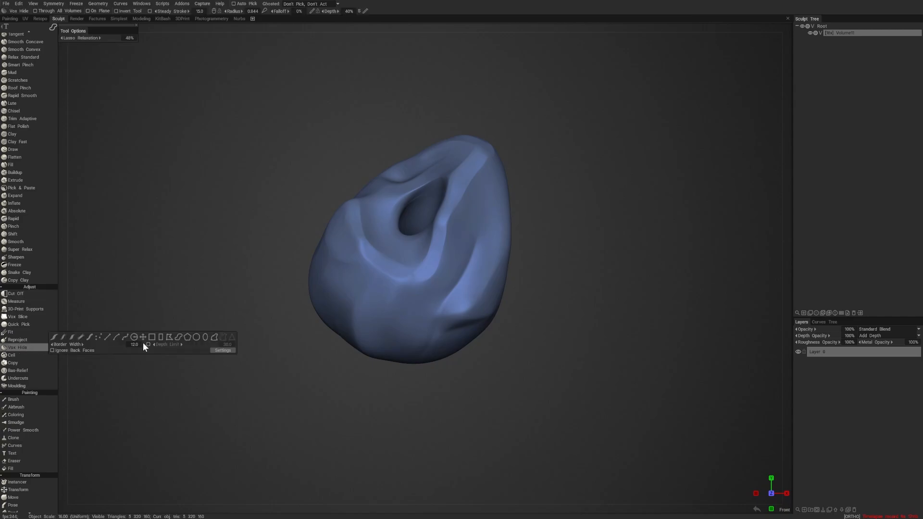
pyautogui.click(55, 336)
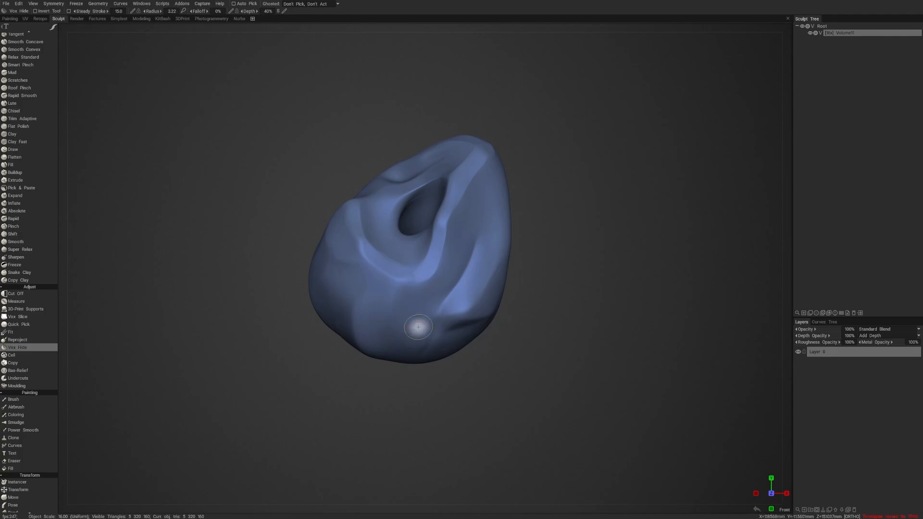
# - Hide a patch of voxels on the lump's lower front with overlapping Vox Hide strokes at 40% depth
pyautogui.moveTo(452, 385); pyautogui.dragTo(497, 408, button='right')
pyautogui.moveTo(592, 444)
pyautogui.mouseDown()
pyautogui.moveTo(603, 424)
pyautogui.moveTo(590, 401)
pyautogui.mouseUp()
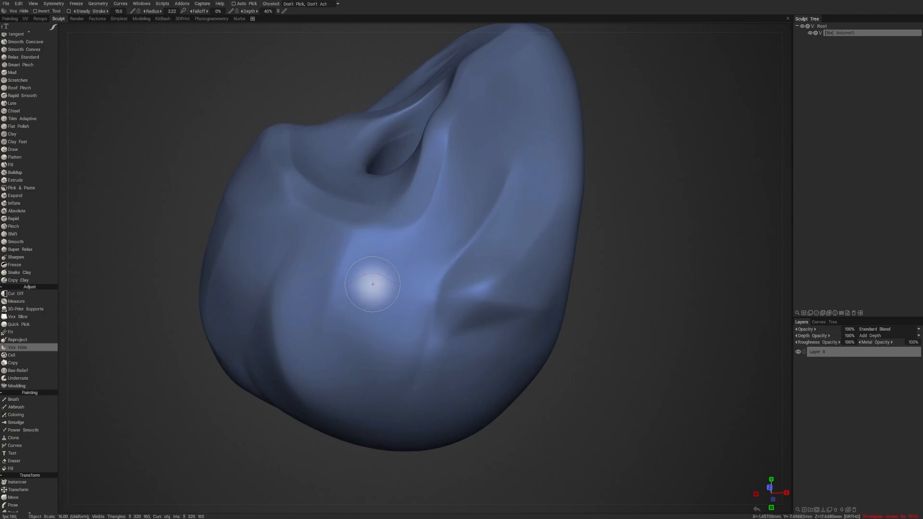
pyautogui.moveTo(373, 285); pyautogui.dragTo(369, 283, button='right')
pyautogui.moveTo(373, 269)
pyautogui.mouseDown()
pyautogui.moveTo(365, 292)
pyautogui.moveTo(373, 351)
pyautogui.moveTo(398, 306)
pyautogui.moveTo(400, 255)
pyautogui.moveTo(362, 255)
pyautogui.moveTo(347, 327)
pyautogui.moveTo(356, 371)
pyautogui.mouseUp()
pyautogui.moveTo(593, 298)
pyautogui.mouseDown()
pyautogui.moveTo(630, 290)
pyautogui.moveTo(616, 286)
pyautogui.mouseUp()
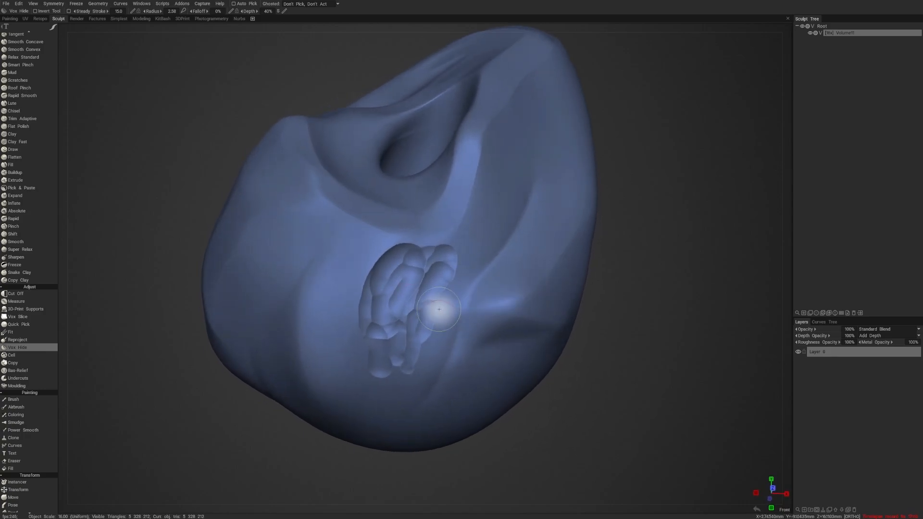
# - Restore the hidden patch on the lump's lower front with inverted Vox Hide strokes
pyautogui.moveTo(400, 310); pyautogui.dragTo(408, 304, button='right')
pyautogui.moveTo(407, 304)
pyautogui.keyDown('ctrl'); pyautogui.mouseDown()
pyautogui.moveTo(381, 313)
pyautogui.moveTo(406, 312)
pyautogui.moveTo(396, 276)
pyautogui.mouseUp(); pyautogui.keyUp('ctrl')
pyautogui.moveTo(642, 279)
pyautogui.mouseDown()
pyautogui.moveTo(610, 270)
pyautogui.moveTo(628, 282)
pyautogui.moveTo(601, 279)
pyautogui.mouseUp()
pyautogui.moveTo(361, 251)
pyautogui.keyDown('ctrl'); pyautogui.mouseDown()
pyautogui.moveTo(364, 315)
pyautogui.moveTo(342, 368)
pyautogui.mouseUp(); pyautogui.keyUp('ctrl')
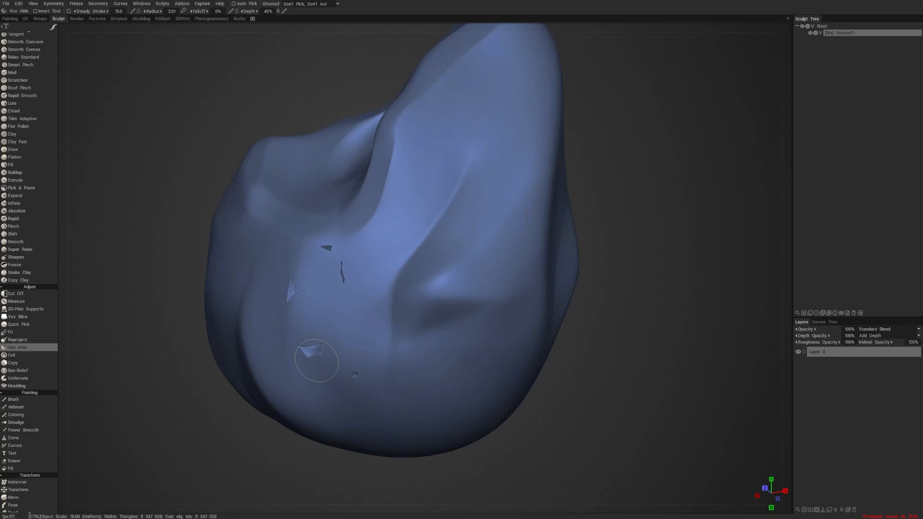
pyautogui.keyDown('ctrl'); pyautogui.click(345, 268); pyautogui.keyUp('ctrl')
pyautogui.keyDown('ctrl'); pyautogui.click(301, 284); pyautogui.keyUp('ctrl')
pyautogui.keyDown('ctrl'); pyautogui.click(333, 254); pyautogui.keyUp('ctrl')
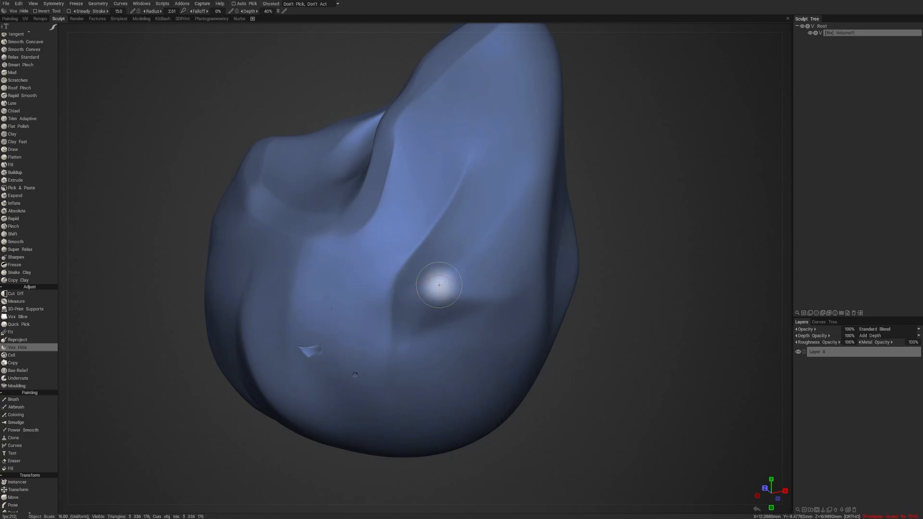
# - Lower the Vox Hide depth to about 9–12% and hide a shallower patch on the lump's lower front with short overlapping strokes
pyautogui.moveTo(624, 281); pyautogui.dragTo(666, 298)
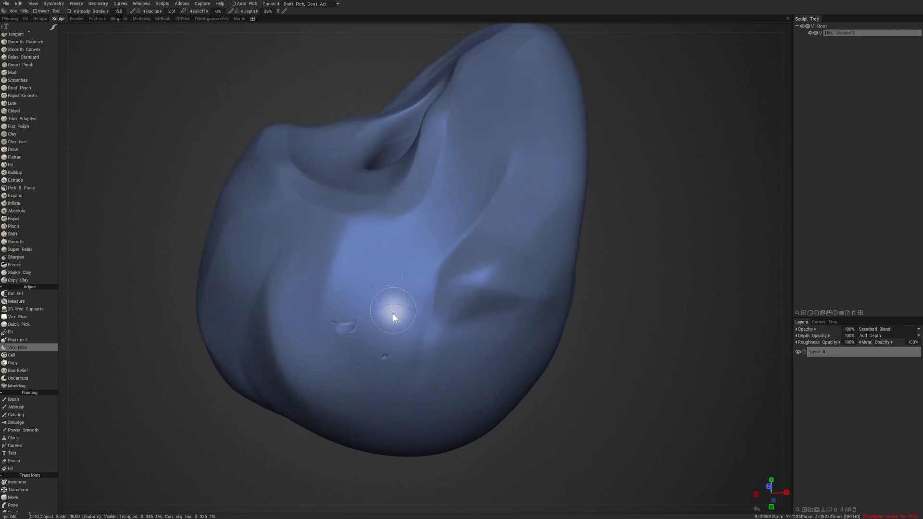
pyautogui.moveTo(393, 314); pyautogui.dragTo(392, 318, button='right')
pyautogui.moveTo(405, 288)
pyautogui.mouseDown()
pyautogui.moveTo(399, 306)
pyautogui.moveTo(409, 335)
pyautogui.mouseUp()
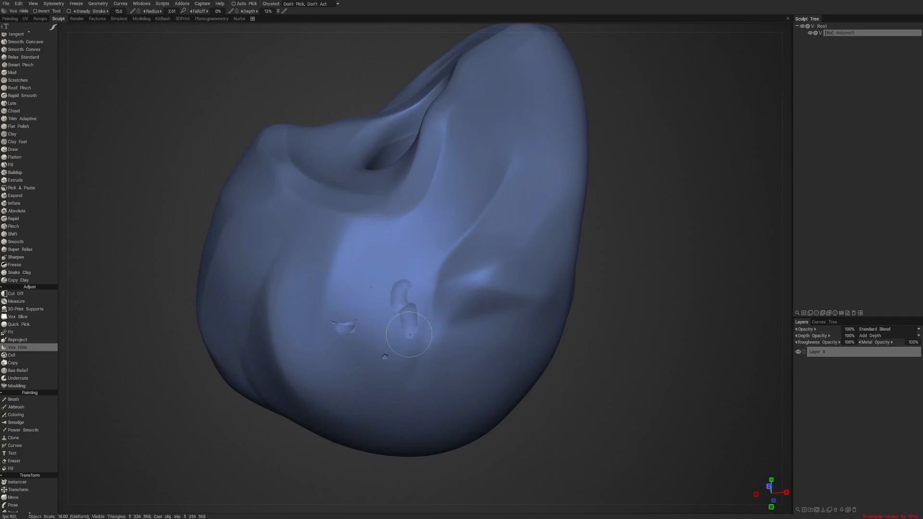
pyautogui.moveTo(397, 303); pyautogui.dragTo(385, 268)
pyautogui.moveTo(360, 323)
pyautogui.mouseDown()
pyautogui.moveTo(350, 327)
pyautogui.moveTo(332, 306)
pyautogui.mouseUp()
pyautogui.moveTo(355, 294); pyautogui.dragTo(361, 267)
pyautogui.moveTo(349, 321)
pyautogui.mouseDown()
pyautogui.moveTo(393, 254)
pyautogui.moveTo(409, 244)
pyautogui.moveTo(419, 252)
pyautogui.mouseUp()
pyautogui.moveTo(415, 290); pyautogui.dragTo(419, 268)
# - Try another freehand stroke mode for Vox Hide over the patch and undo the test strokes
pyautogui.press('e')
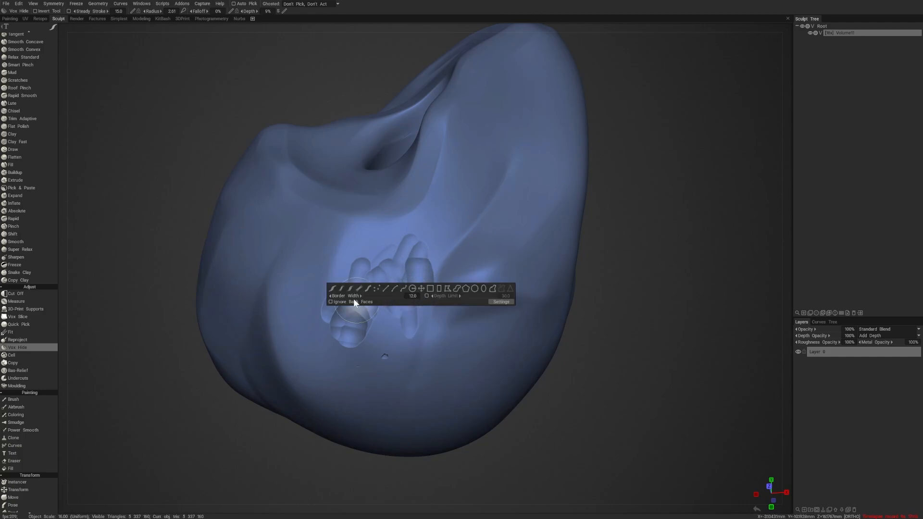
pyautogui.click(342, 288)
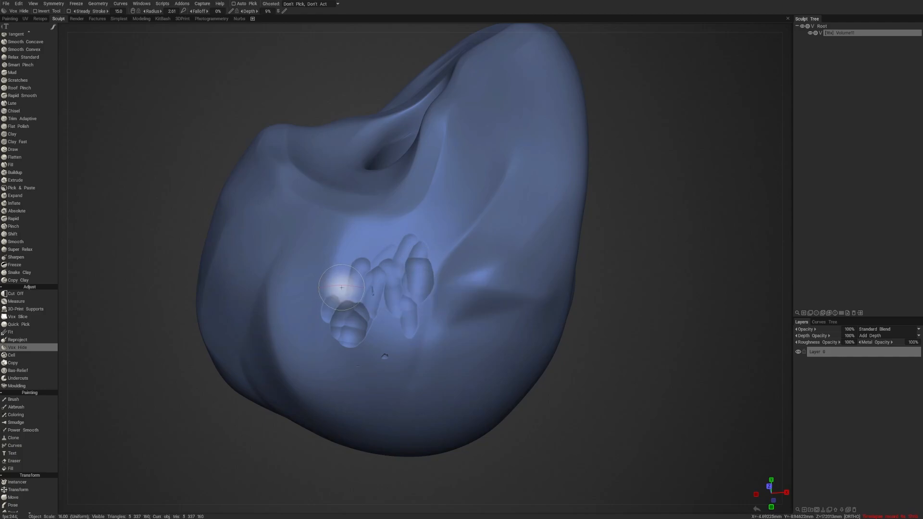
pyautogui.moveTo(345, 278)
pyautogui.mouseDown()
pyautogui.moveTo(334, 307)
pyautogui.moveTo(351, 309)
pyautogui.moveTo(366, 334)
pyautogui.moveTo(392, 403)
pyautogui.mouseUp()
pyautogui.hotkey('ctrl', 'z')
pyautogui.click(415, 354)
pyautogui.moveTo(546, 313)
pyautogui.mouseDown(button='middle')
pyautogui.moveTo(515, 315)
pyautogui.moveTo(531, 313)
pyautogui.moveTo(503, 327)
pyautogui.mouseUp(button='middle')
pyautogui.hotkey('ctrl', 'z')
pyautogui.hotkey('ctrl', 'z')
pyautogui.hotkey('ctrl', 'z')
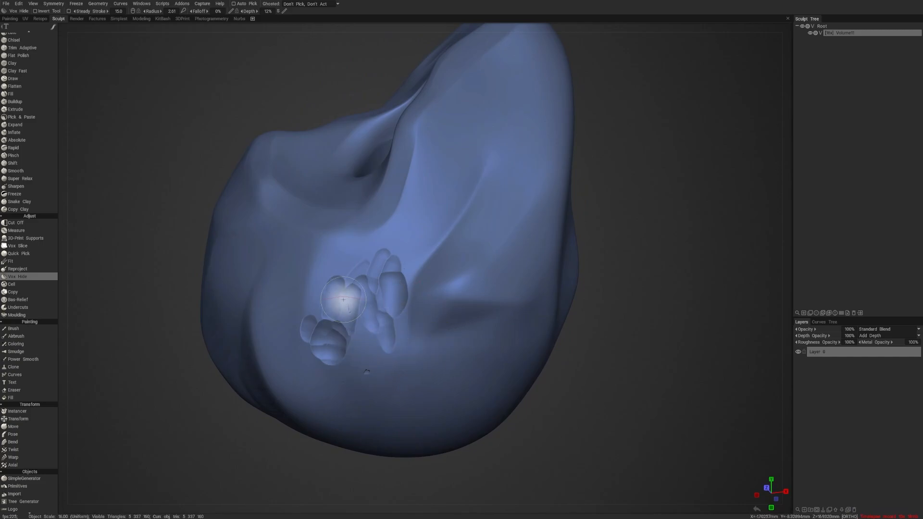
# - Activate the Base Clay brush, make a test stroke beside the hidden patch, and show the brush's editable parameters
pyautogui.scroll(6, 33, 70)
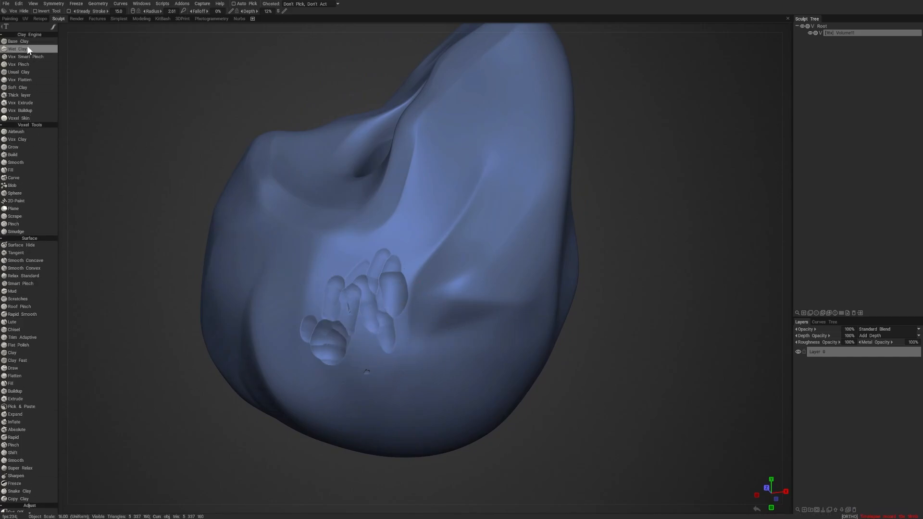
pyautogui.click(18, 41)
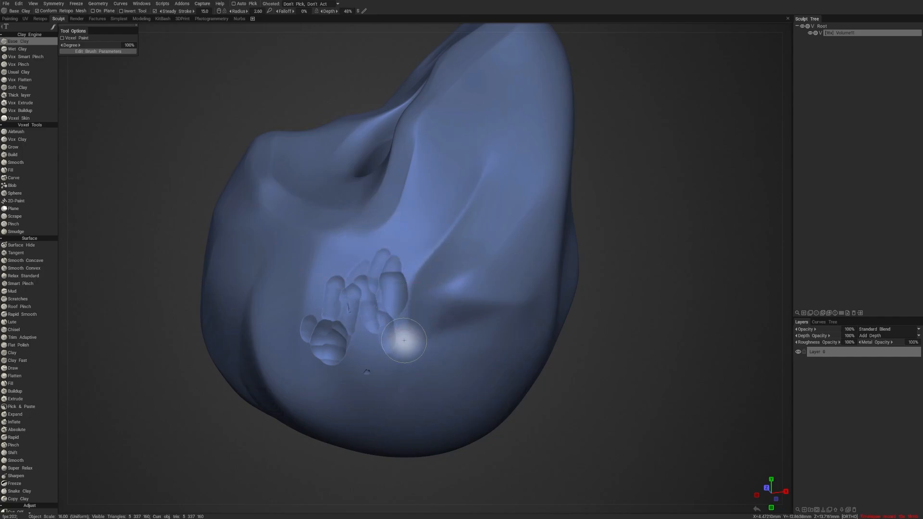
pyautogui.moveTo(404, 340)
pyautogui.mouseDown()
pyautogui.moveTo(406, 381)
pyautogui.moveTo(412, 388)
pyautogui.moveTo(439, 359)
pyautogui.moveTo(437, 377)
pyautogui.mouseUp()
pyautogui.hotkey('ctrl', 'z')
pyautogui.moveTo(616, 351); pyautogui.dragTo(624, 351)
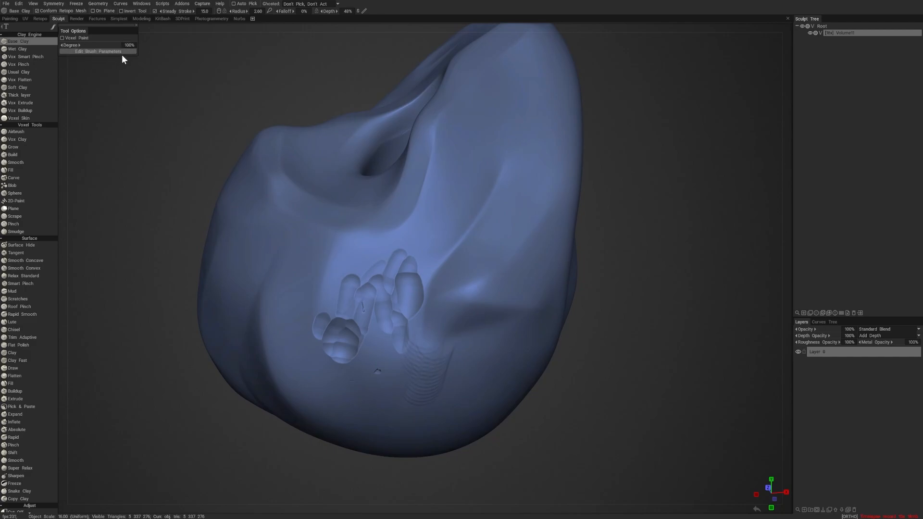
pyautogui.click(100, 52)
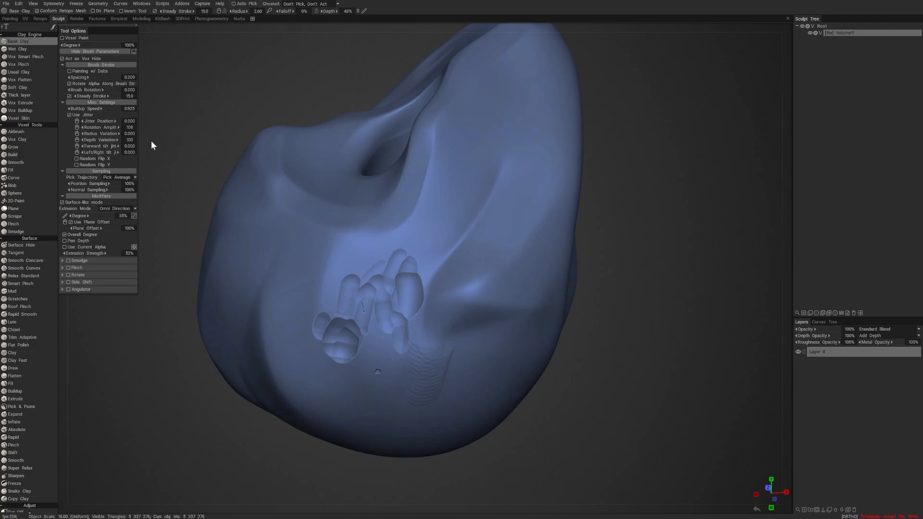
# - Restore most of the hidden patch with inverted Base Clay strokes using Act as Vox Hide, and smooth the stepped marks
pyautogui.moveTo(387, 323)
pyautogui.mouseDown()
pyautogui.moveTo(388, 363)
pyautogui.moveTo(411, 325)
pyautogui.mouseUp()
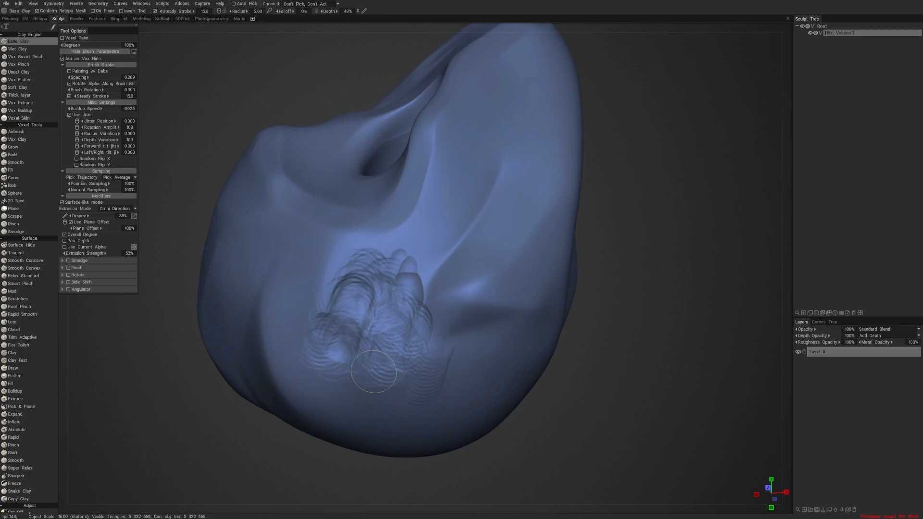
pyautogui.moveTo(377, 372)
pyautogui.keyDown('ctrl'); pyautogui.mouseDown()
pyautogui.moveTo(371, 299)
pyautogui.moveTo(343, 278)
pyautogui.mouseUp(); pyautogui.keyUp('ctrl')
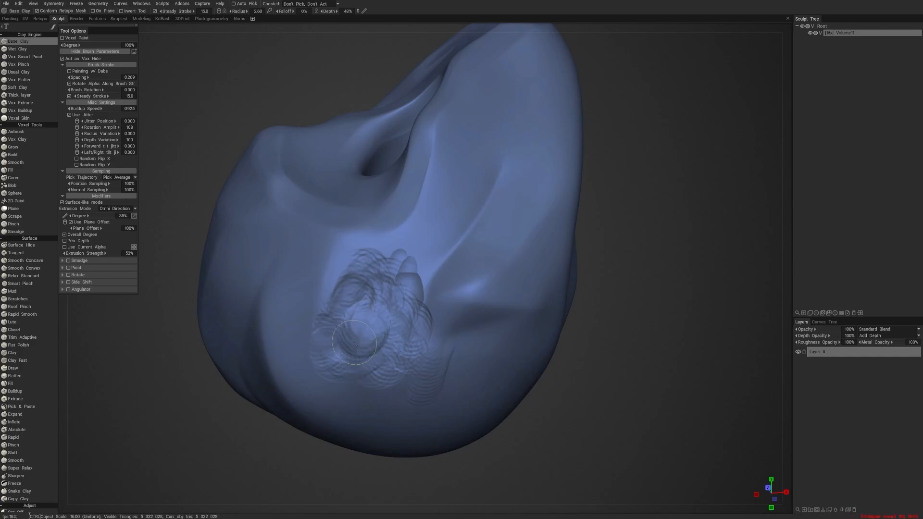
pyautogui.moveTo(356, 346)
pyautogui.keyDown('ctrl'); pyautogui.mouseDown()
pyautogui.moveTo(374, 330)
pyautogui.moveTo(361, 327)
pyautogui.mouseUp(); pyautogui.keyUp('ctrl')
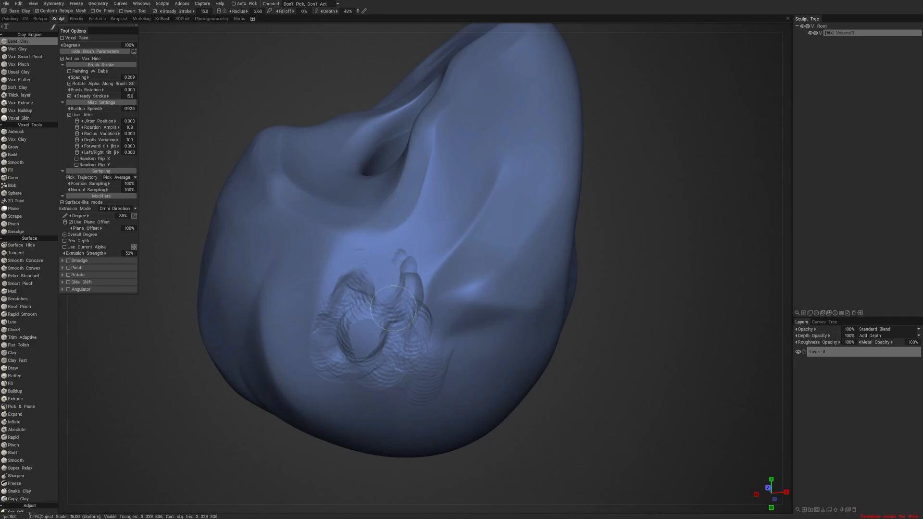
pyautogui.moveTo(393, 308)
pyautogui.keyDown('ctrl'); pyautogui.mouseDown()
pyautogui.moveTo(426, 286)
pyautogui.moveTo(407, 329)
pyautogui.mouseUp(); pyautogui.keyUp('ctrl')
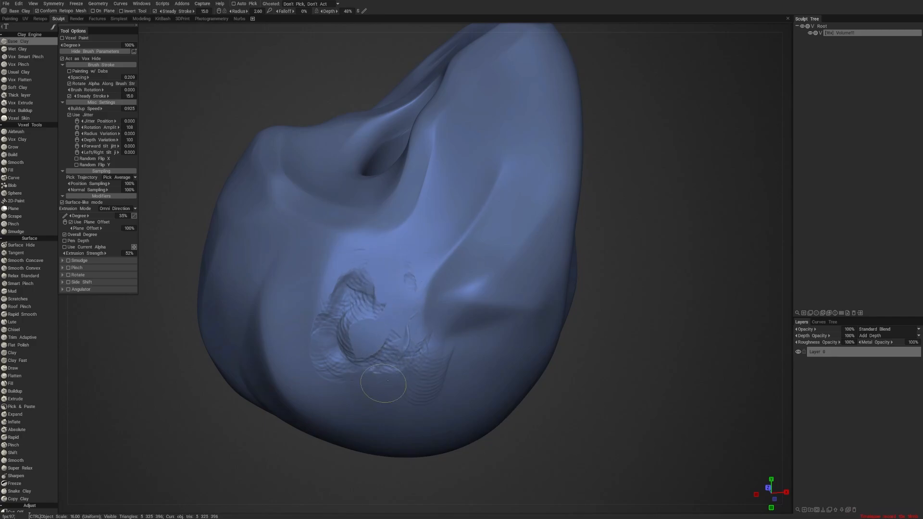
pyautogui.keyDown('ctrl'); pyautogui.moveTo(331, 380); pyautogui.dragTo(325, 359); pyautogui.keyUp('ctrl')
pyautogui.moveTo(364, 282)
pyautogui.keyDown('ctrl'); pyautogui.mouseDown()
pyautogui.moveTo(351, 332)
pyautogui.moveTo(373, 354)
pyautogui.mouseUp(); pyautogui.keyUp('ctrl')
pyautogui.moveTo(585, 374)
pyautogui.mouseDown()
pyautogui.moveTo(588, 361)
pyautogui.moveTo(593, 371)
pyautogui.mouseUp()
pyautogui.keyDown('shift'); pyautogui.moveTo(381, 272); pyautogui.dragTo(369, 277); pyautogui.keyUp('shift')
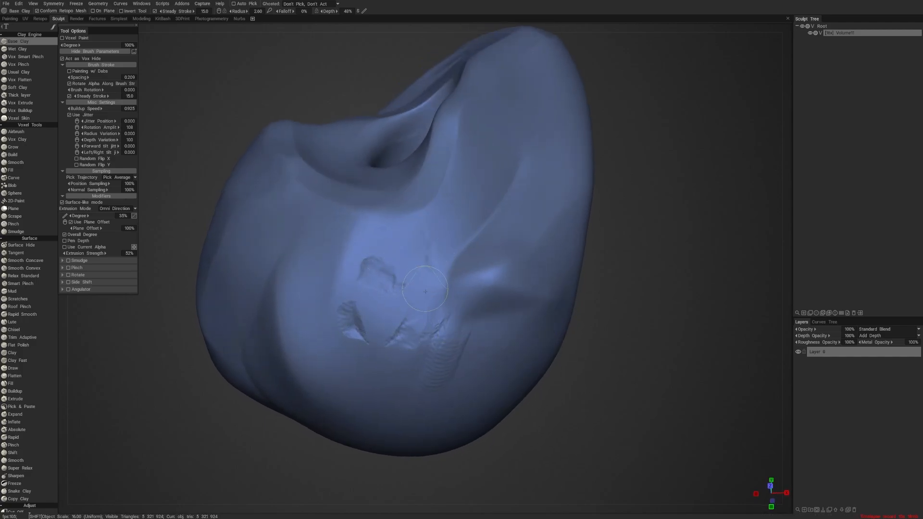
# - Reduce the Base Clay spacing and radius, and carve a cluster of strokes below the first patch, ending at radius 1.77
pyautogui.moveTo(584, 368)
pyautogui.keyDown('shift'); pyautogui.mouseDown()
pyautogui.moveTo(618, 367)
pyautogui.moveTo(587, 345)
pyautogui.moveTo(540, 365)
pyautogui.moveTo(587, 356)
pyautogui.moveTo(570, 336)
pyautogui.mouseUp(); pyautogui.keyUp('shift')
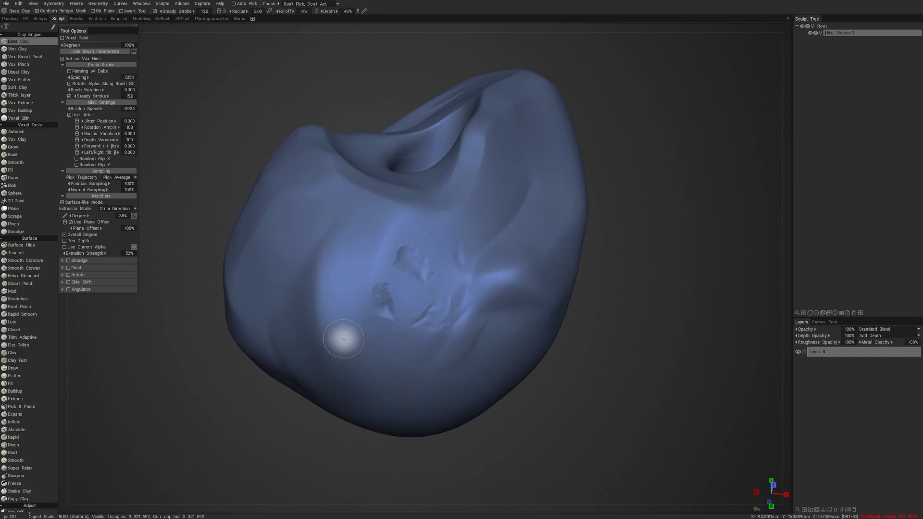
pyautogui.moveTo(339, 335); pyautogui.dragTo(348, 332)
pyautogui.moveTo(342, 419)
pyautogui.mouseDown()
pyautogui.moveTo(333, 449)
pyautogui.moveTo(362, 457)
pyautogui.moveTo(306, 469)
pyautogui.moveTo(356, 456)
pyautogui.mouseUp()
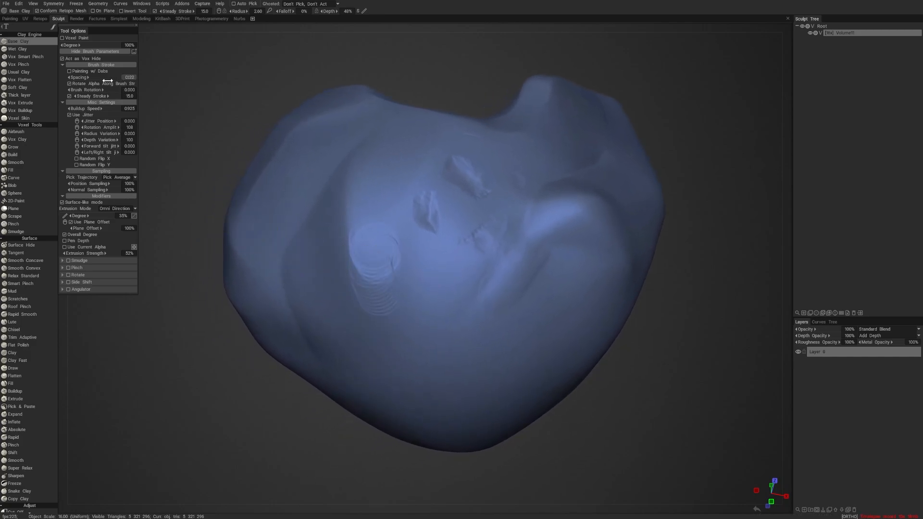
pyautogui.moveTo(390, 291); pyautogui.dragTo(418, 327)
pyautogui.press('[')
pyautogui.press('[')
pyautogui.press('[')
pyautogui.press('[')
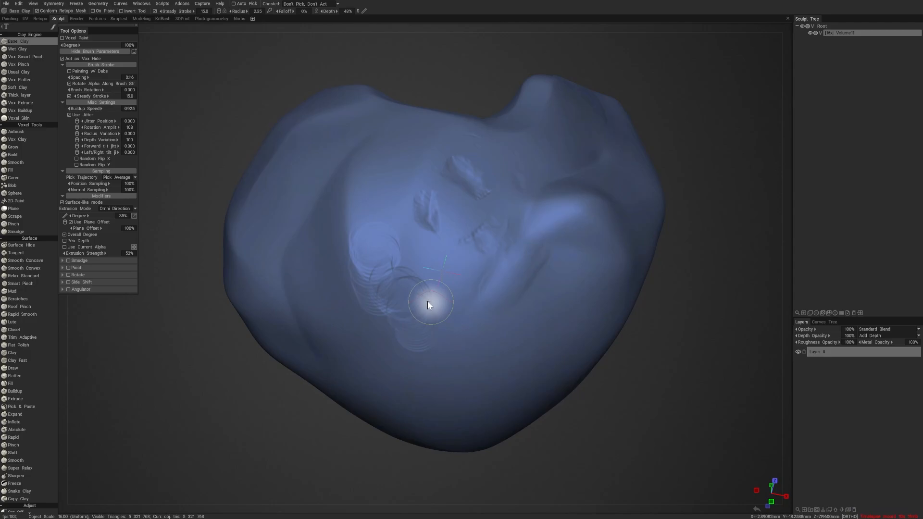
pyautogui.moveTo(388, 274); pyautogui.dragTo(395, 316)
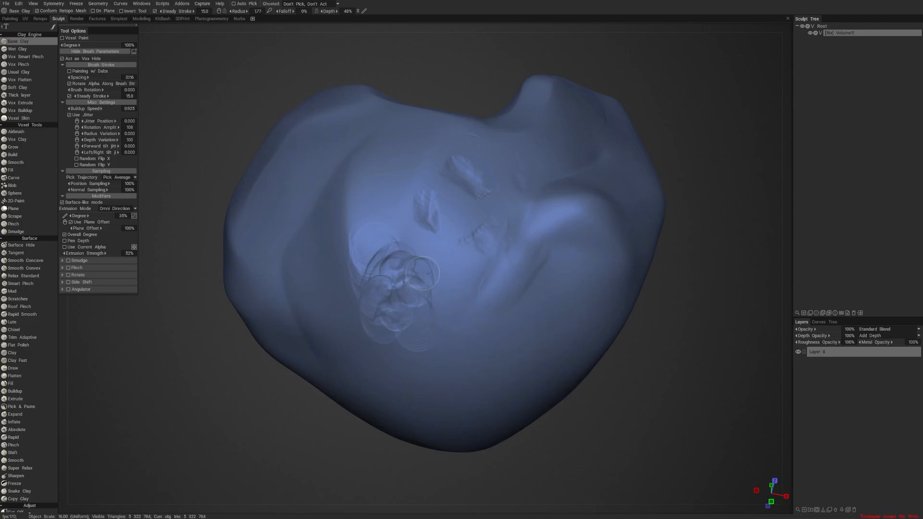
# - Restore and smooth the newly carved cluster below the first patch with inverted Base Clay strokes
pyautogui.moveTo(427, 273)
pyautogui.keyDown('ctrl'); pyautogui.mouseDown()
pyautogui.moveTo(440, 270)
pyautogui.moveTo(399, 326)
pyautogui.moveTo(373, 291)
pyautogui.moveTo(398, 226)
pyautogui.mouseUp(); pyautogui.keyUp('ctrl')
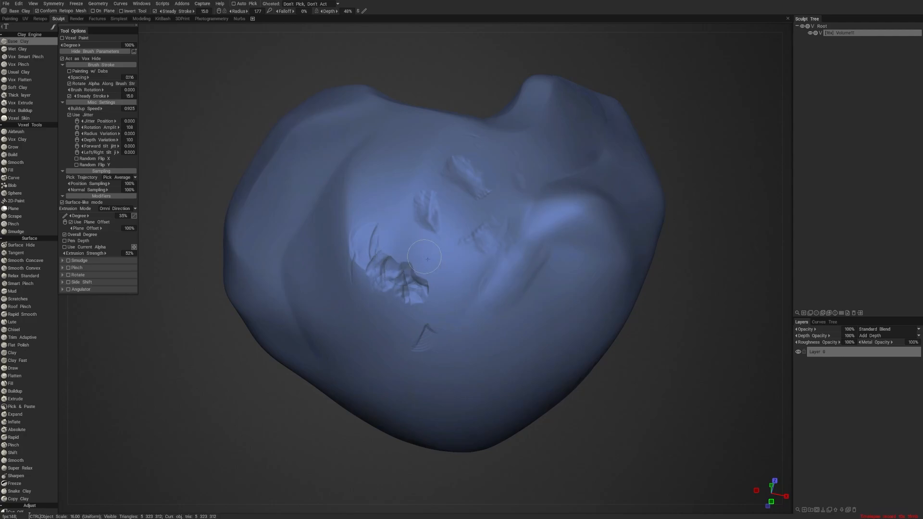
pyautogui.keyDown('ctrl'); pyautogui.moveTo(417, 301); pyautogui.dragTo(375, 216); pyautogui.keyUp('ctrl')
pyautogui.moveTo(409, 355)
pyautogui.keyDown('ctrl'); pyautogui.mouseDown()
pyautogui.moveTo(434, 356)
pyautogui.moveTo(441, 328)
pyautogui.mouseUp(); pyautogui.keyUp('ctrl')
pyautogui.keyDown('alt'); pyautogui.moveTo(477, 329); pyautogui.dragTo(465, 371, button='right'); pyautogui.keyUp('alt')
pyautogui.moveTo(465, 371)
pyautogui.keyDown('alt'); pyautogui.mouseDown()
pyautogui.moveTo(424, 430)
pyautogui.moveTo(396, 445)
pyautogui.moveTo(411, 448)
pyautogui.moveTo(401, 416)
pyautogui.mouseUp(); pyautogui.keyUp('alt')
pyautogui.moveTo(454, 312)
pyautogui.keyDown('shift'); pyautogui.mouseDown()
pyautogui.moveTo(453, 294)
pyautogui.moveTo(445, 321)
pyautogui.mouseUp(); pyautogui.keyUp('shift')
# - Permanently delete the lump's hidden voxels
pyautogui.keyDown('alt'); pyautogui.moveTo(534, 339); pyautogui.dragTo(595, 393); pyautogui.keyUp('alt')
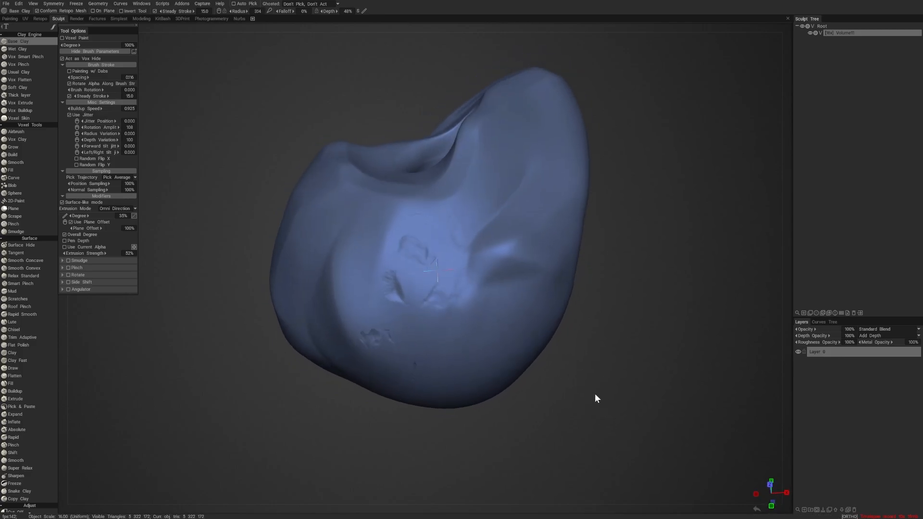
pyautogui.keyDown('alt'); pyautogui.moveTo(595, 393); pyautogui.dragTo(559, 406, button='right'); pyautogui.keyUp('alt')
pyautogui.moveTo(560, 406)
pyautogui.keyDown('alt'); pyautogui.mouseDown()
pyautogui.moveTo(584, 411)
pyautogui.moveTo(495, 373)
pyautogui.moveTo(521, 396)
pyautogui.moveTo(532, 374)
pyautogui.mouseUp(); pyautogui.keyUp('alt')
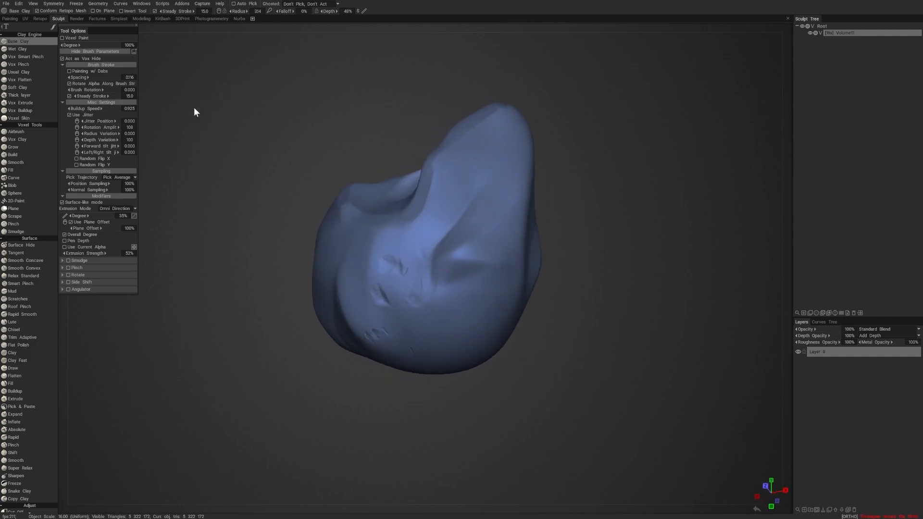
pyautogui.click(100, 4)
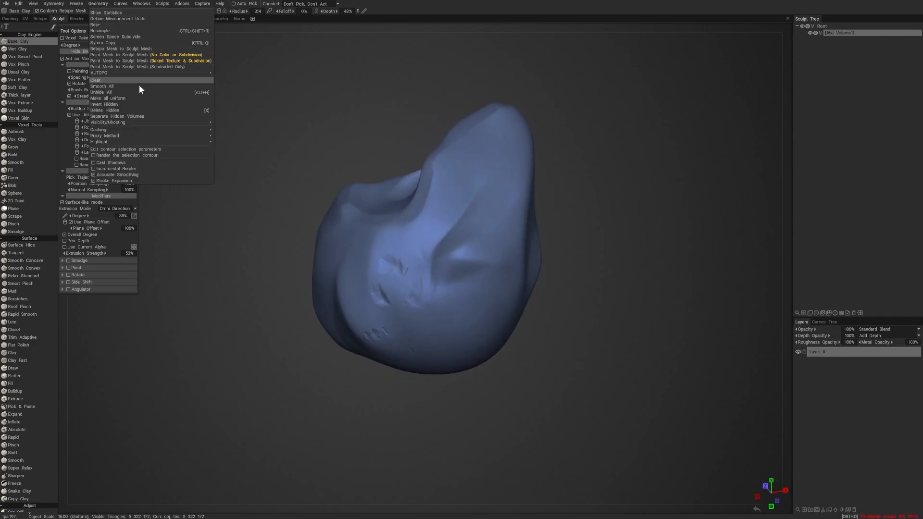
pyautogui.click(203, 110)
# - Carve a round depression into the lump's side with a larger Base Clay brush at 99% depth, and smooth it
pyautogui.moveTo(558, 369); pyautogui.dragTo(600, 408)
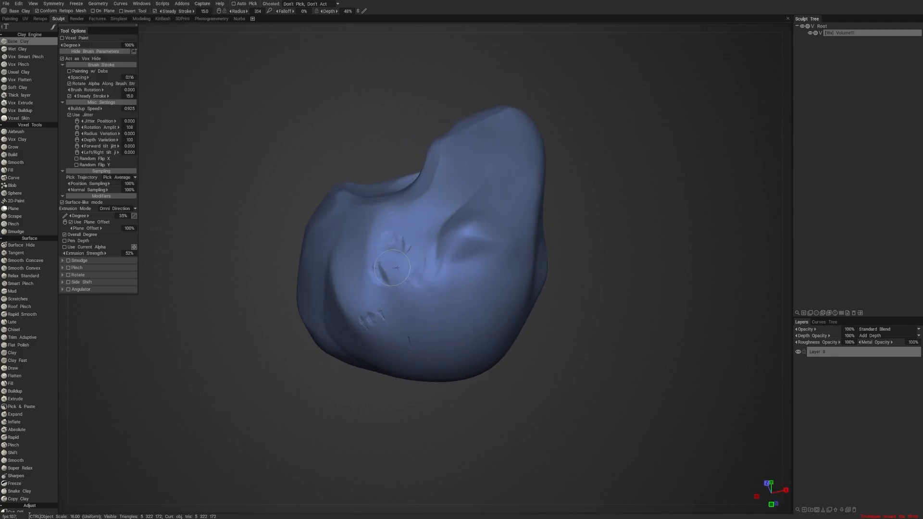
pyautogui.moveTo(391, 457)
pyautogui.mouseDown()
pyautogui.moveTo(453, 460)
pyautogui.moveTo(511, 440)
pyautogui.moveTo(595, 437)
pyautogui.moveTo(574, 447)
pyautogui.moveTo(570, 404)
pyautogui.moveTo(593, 383)
pyautogui.moveTo(604, 353)
pyautogui.moveTo(610, 358)
pyautogui.mouseUp()
pyautogui.moveTo(448, 298); pyautogui.dragTo(431, 277, button='right')
pyautogui.moveTo(432, 293)
pyautogui.mouseDown()
pyautogui.moveTo(438, 298)
pyautogui.moveTo(417, 297)
pyautogui.mouseUp()
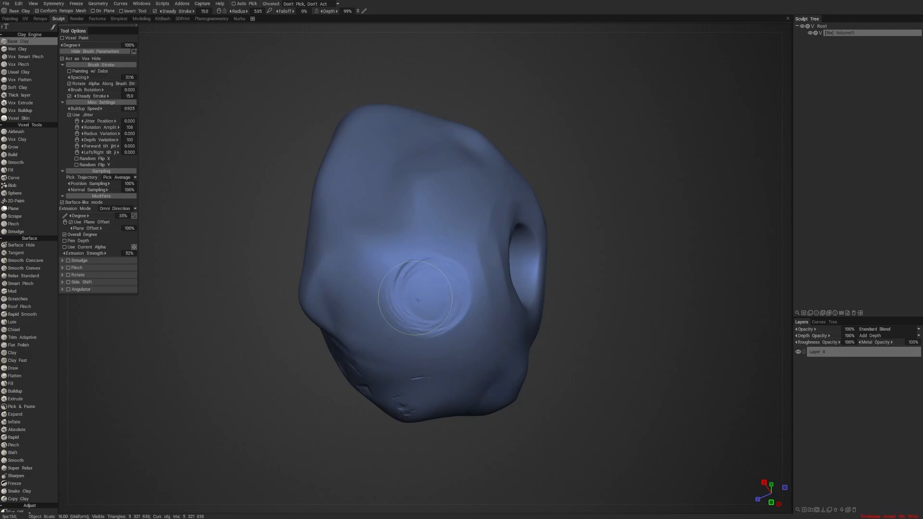
pyautogui.moveTo(423, 286); pyautogui.dragTo(414, 275, button='right')
pyautogui.moveTo(413, 275)
pyautogui.mouseDown()
pyautogui.moveTo(418, 257)
pyautogui.moveTo(435, 283)
pyautogui.moveTo(423, 300)
pyautogui.moveTo(448, 290)
pyautogui.mouseUp()
pyautogui.keyDown('shift'); pyautogui.moveTo(435, 278); pyautogui.dragTo(444, 278, button='right'); pyautogui.keyUp('shift')
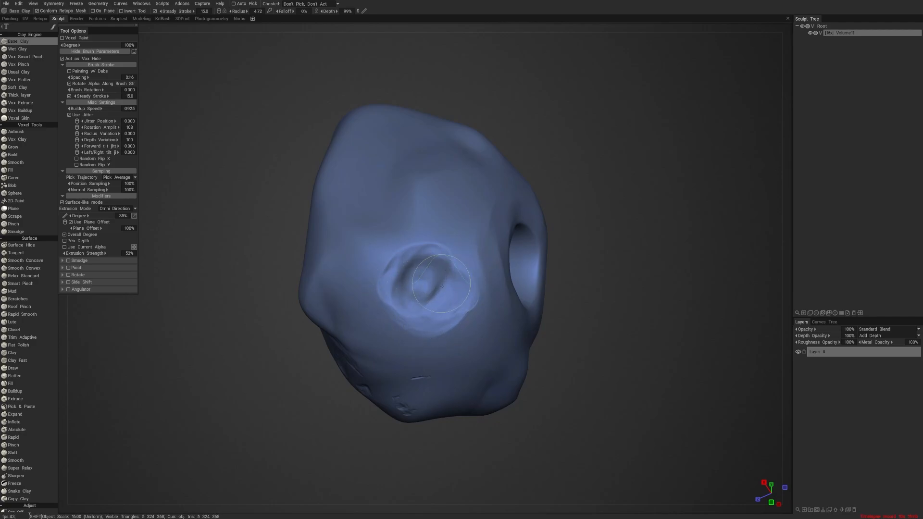
# - Fill back most of the side depression with inverted Base Clay strokes at radius 2.89, raising the depth to 127%
pyautogui.scroll(5, 637, 261)
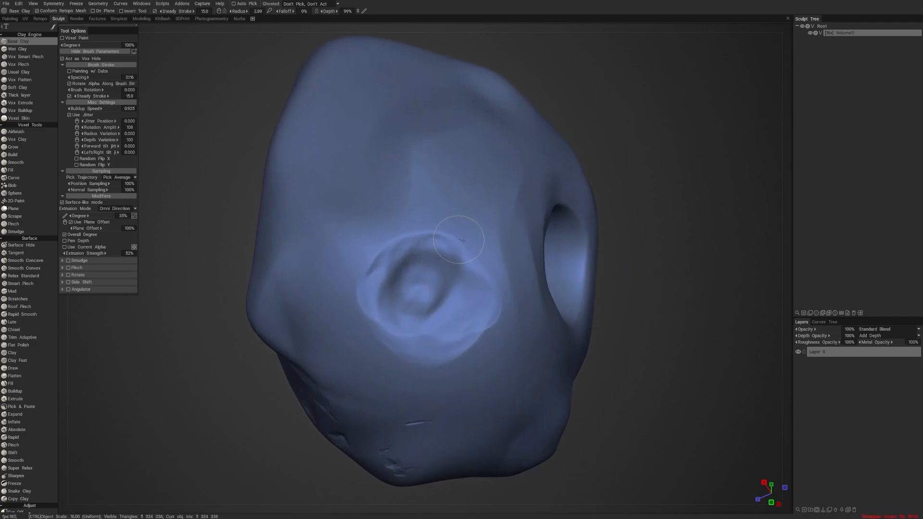
pyautogui.moveTo(461, 239)
pyautogui.keyDown('ctrl'); pyautogui.mouseDown()
pyautogui.moveTo(481, 308)
pyautogui.moveTo(499, 274)
pyautogui.moveTo(485, 289)
pyautogui.moveTo(425, 242)
pyautogui.moveTo(373, 269)
pyautogui.moveTo(365, 327)
pyautogui.moveTo(409, 365)
pyautogui.moveTo(461, 362)
pyautogui.moveTo(488, 315)
pyautogui.moveTo(481, 288)
pyautogui.moveTo(449, 293)
pyautogui.moveTo(426, 269)
pyautogui.moveTo(402, 275)
pyautogui.mouseUp(); pyautogui.keyUp('ctrl')
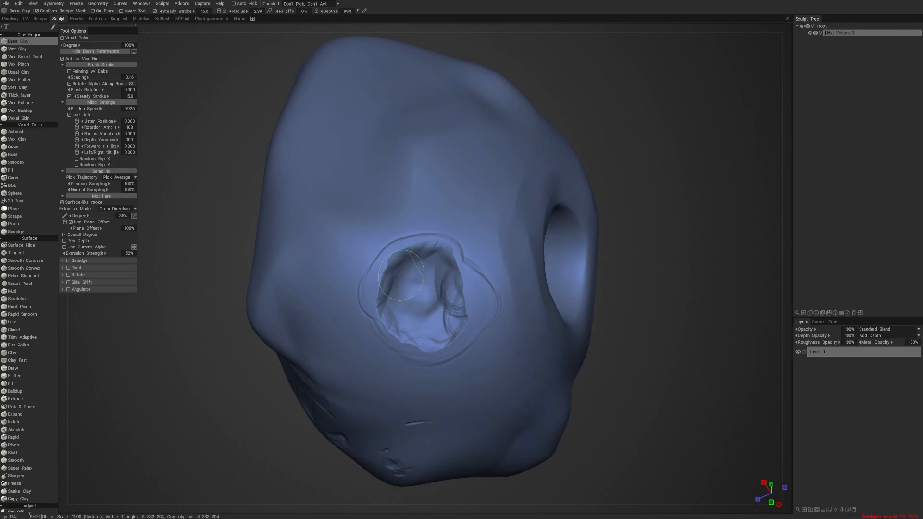
pyautogui.moveTo(419, 326)
pyautogui.keyDown('ctrl'); pyautogui.mouseDown()
pyautogui.moveTo(409, 299)
pyautogui.moveTo(409, 321)
pyautogui.moveTo(419, 295)
pyautogui.moveTo(436, 283)
pyautogui.moveTo(447, 312)
pyautogui.moveTo(462, 297)
pyautogui.moveTo(429, 251)
pyautogui.moveTo(412, 269)
pyautogui.moveTo(469, 239)
pyautogui.moveTo(447, 273)
pyautogui.mouseUp(); pyautogui.keyUp('ctrl')
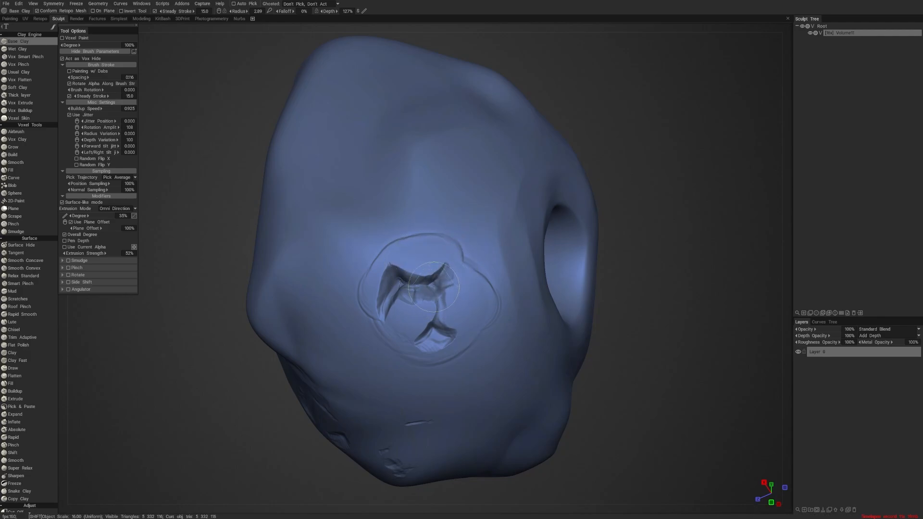
pyautogui.keyDown('shift'); pyautogui.moveTo(449, 336); pyautogui.dragTo(445, 348); pyautogui.keyUp('shift')
# - Smooth away the ring outline and rough edges around the partly filled depression
pyautogui.scroll(-4, 604, 288)
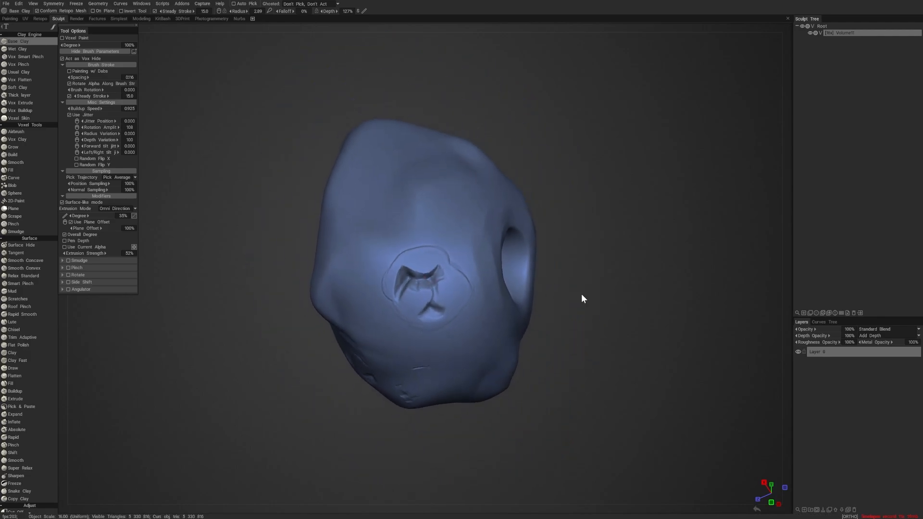
pyautogui.moveTo(581, 294); pyautogui.dragTo(626, 296)
pyautogui.scroll(3, 644, 304)
pyautogui.keyDown('shift'); pyautogui.moveTo(501, 272); pyautogui.dragTo(452, 242); pyautogui.keyUp('shift')
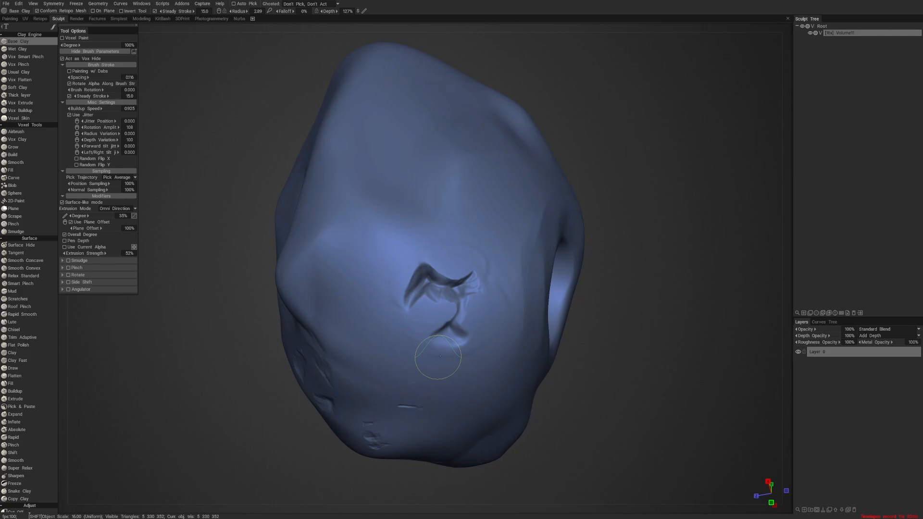
pyautogui.moveTo(619, 264)
pyautogui.mouseDown()
pyautogui.moveTo(587, 274)
pyautogui.moveTo(612, 272)
pyautogui.moveTo(634, 282)
pyautogui.moveTo(631, 290)
pyautogui.mouseUp()
pyautogui.scroll(2, 629, 286)
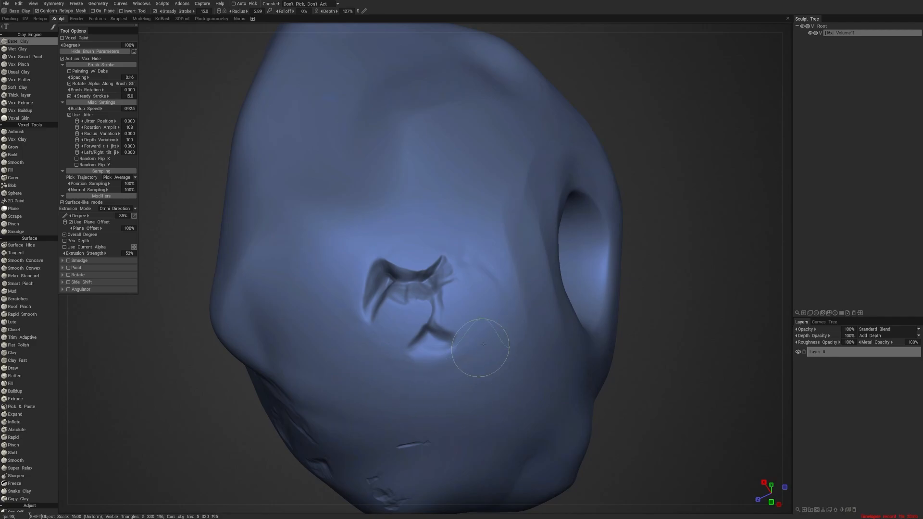
pyautogui.scroll(-3, 629, 289)
# - Inspect the remaining marks from other sides of the lump and look up the geometry commands for hidden voxels
pyautogui.moveTo(629, 289)
pyautogui.mouseDown()
pyautogui.moveTo(674, 310)
pyautogui.moveTo(651, 330)
pyautogui.mouseUp()
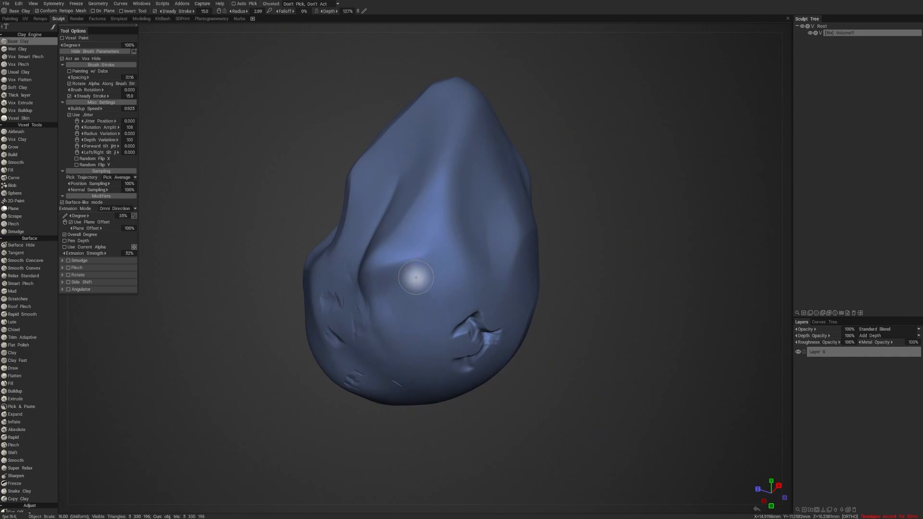
pyautogui.moveTo(662, 368)
pyautogui.mouseDown()
pyautogui.moveTo(590, 373)
pyautogui.moveTo(515, 395)
pyautogui.moveTo(410, 392)
pyautogui.moveTo(379, 360)
pyautogui.moveTo(319, 375)
pyautogui.moveTo(263, 365)
pyautogui.moveTo(323, 395)
pyautogui.mouseUp()
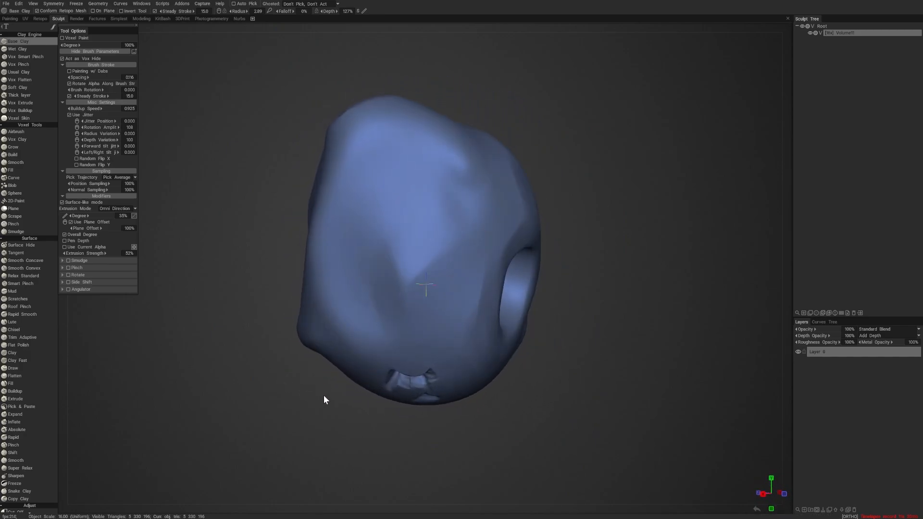
pyautogui.click(98, 4)
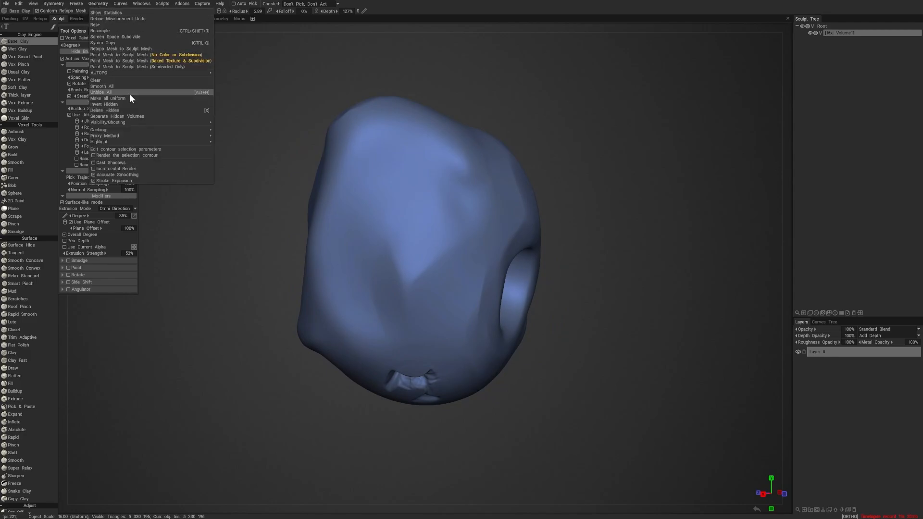
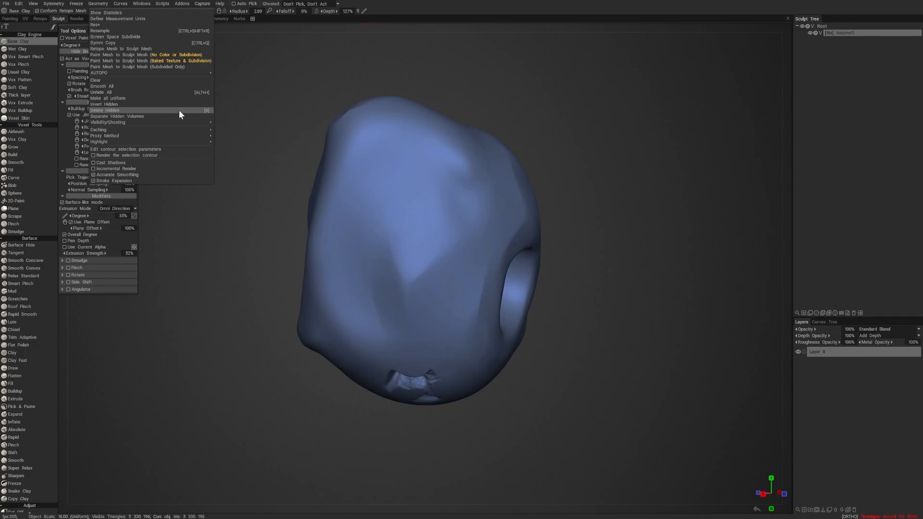
# - Hide a small spot of voxels on the rim of the through-hole with a smaller Base Clay brush, and restore it with an inverted stroke
pyautogui.moveTo(599, 227)
pyautogui.mouseDown()
pyautogui.moveTo(704, 215)
pyautogui.moveTo(699, 238)
pyautogui.mouseUp()
pyautogui.moveTo(700, 238); pyautogui.dragTo(580, 226, button='right')
pyautogui.moveTo(581, 226)
pyautogui.mouseDown()
pyautogui.moveTo(579, 188)
pyautogui.moveTo(574, 201)
pyautogui.mouseUp()
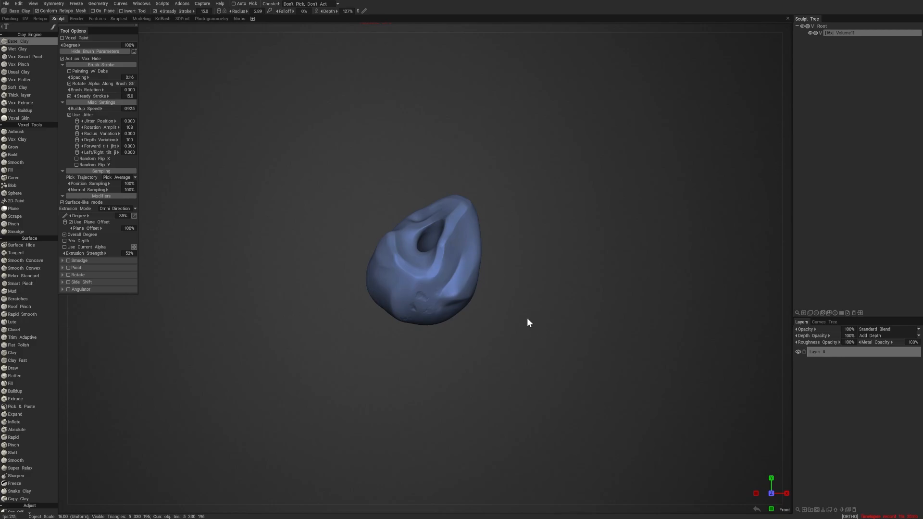
pyautogui.moveTo(527, 322)
pyautogui.mouseDown()
pyautogui.moveTo(661, 344)
pyautogui.moveTo(736, 313)
pyautogui.moveTo(669, 250)
pyautogui.moveTo(606, 273)
pyautogui.mouseUp()
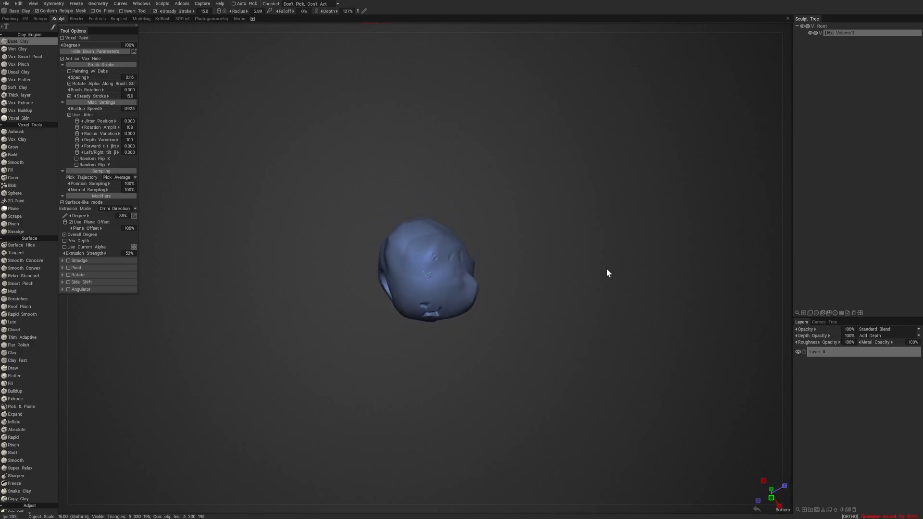
pyautogui.moveTo(517, 304)
pyautogui.mouseDown()
pyautogui.moveTo(512, 330)
pyautogui.moveTo(306, 331)
pyautogui.moveTo(406, 340)
pyautogui.mouseUp()
pyautogui.moveTo(405, 345)
pyautogui.mouseDown(button='right')
pyautogui.moveTo(476, 347)
pyautogui.moveTo(581, 376)
pyautogui.moveTo(639, 378)
pyautogui.mouseUp(button='right')
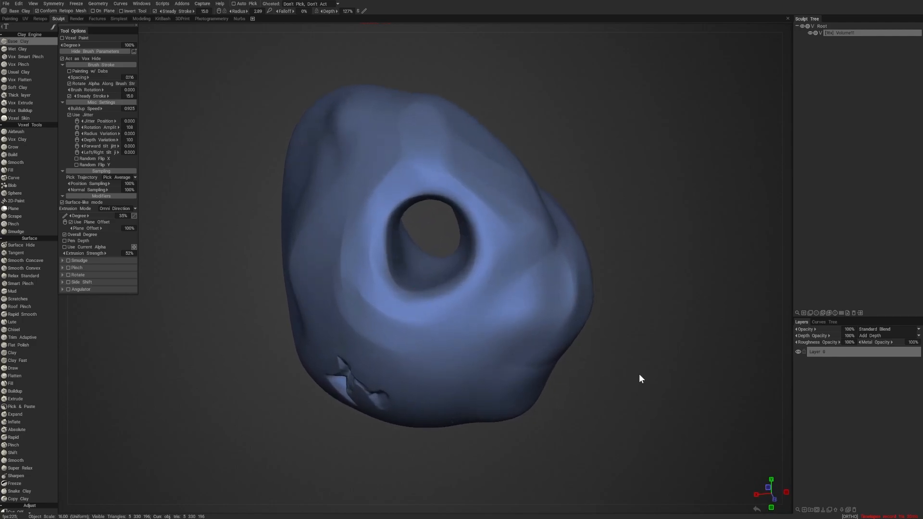
pyautogui.moveTo(639, 378)
pyautogui.mouseDown()
pyautogui.moveTo(606, 190)
pyautogui.moveTo(564, 201)
pyautogui.mouseUp()
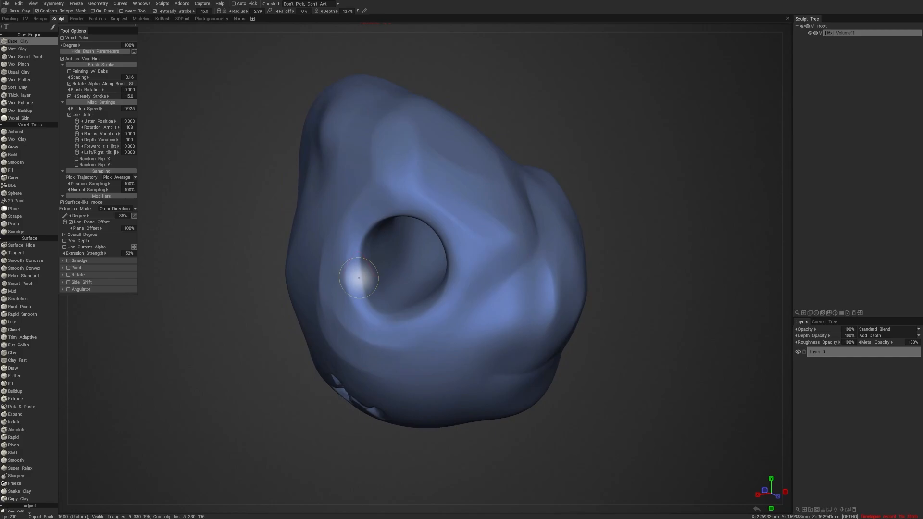
pyautogui.moveTo(364, 281); pyautogui.dragTo(360, 280, button='right')
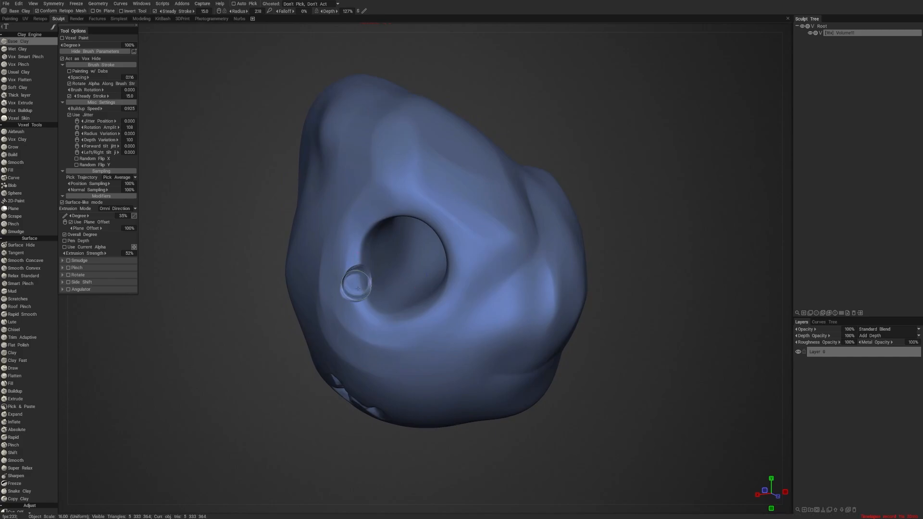
pyautogui.moveTo(356, 272)
pyautogui.mouseDown()
pyautogui.moveTo(354, 256)
pyautogui.moveTo(365, 306)
pyautogui.mouseUp()
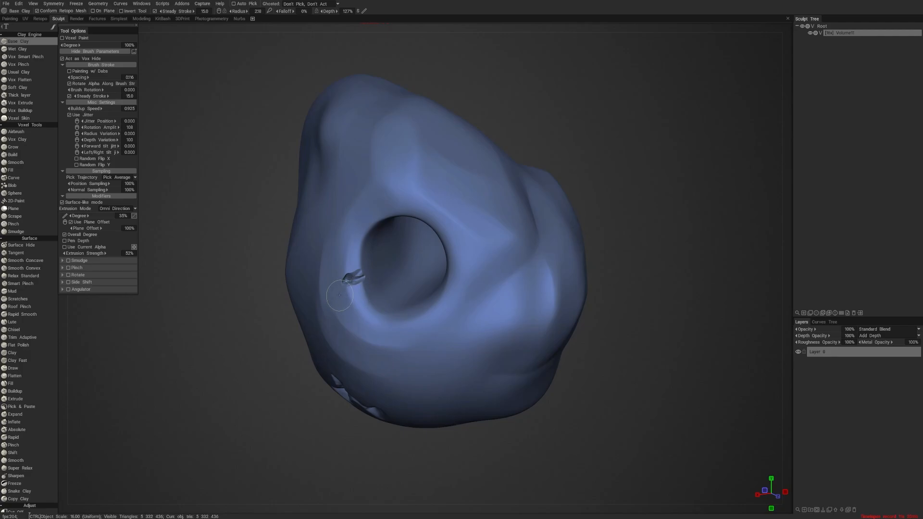
# - Rework the small leftover mark on the hole's rim with another short Base Clay stroke
pyautogui.keyDown('alt'); pyautogui.moveTo(528, 246); pyautogui.dragTo(513, 247, button='right'); pyautogui.keyUp('alt')
pyautogui.keyDown('alt'); pyautogui.moveTo(513, 247); pyautogui.dragTo(511, 243); pyautogui.keyUp('alt')
pyautogui.keyDown('alt'); pyautogui.moveTo(510, 243); pyautogui.dragTo(517, 268, button='middle'); pyautogui.keyUp('alt')
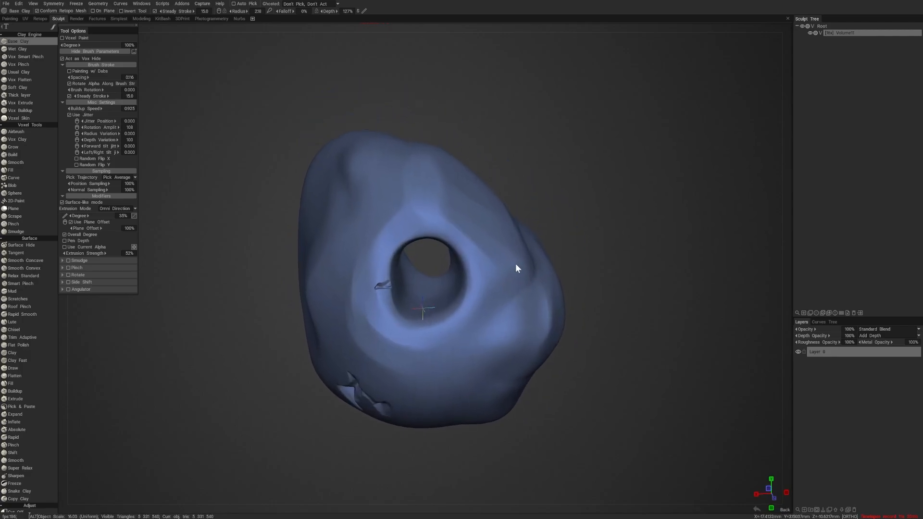
pyautogui.keyDown('alt'); pyautogui.moveTo(516, 268); pyautogui.dragTo(541, 258, button='right'); pyautogui.keyUp('alt')
pyautogui.moveTo(357, 303)
pyautogui.mouseDown()
pyautogui.moveTo(349, 306)
pyautogui.moveTo(351, 276)
pyautogui.mouseUp()
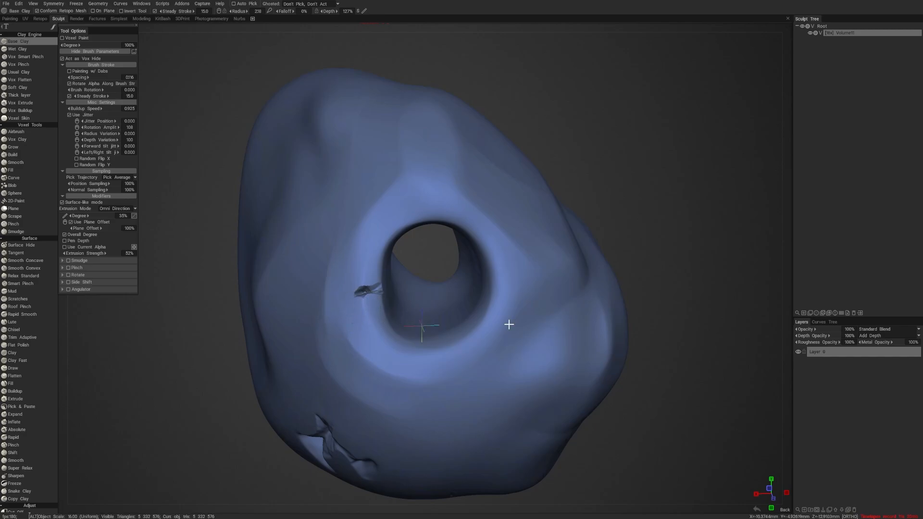
# - Choose a rough brush alpha, enable Use Current Alpha, carve a textured patch beside the hole at radius 3.72, and restore most of it
pyautogui.keyDown('alt'); pyautogui.moveTo(509, 325); pyautogui.dragTo(538, 331); pyautogui.keyUp('alt')
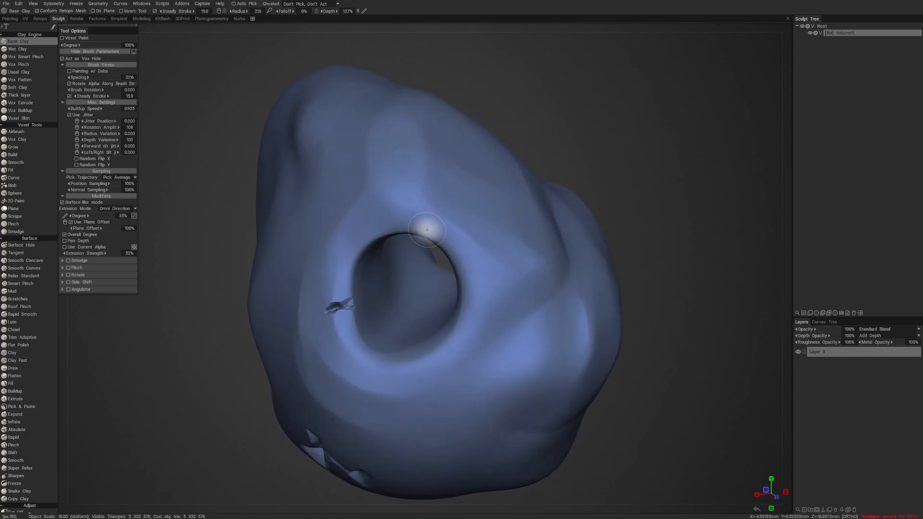
pyautogui.press('b')
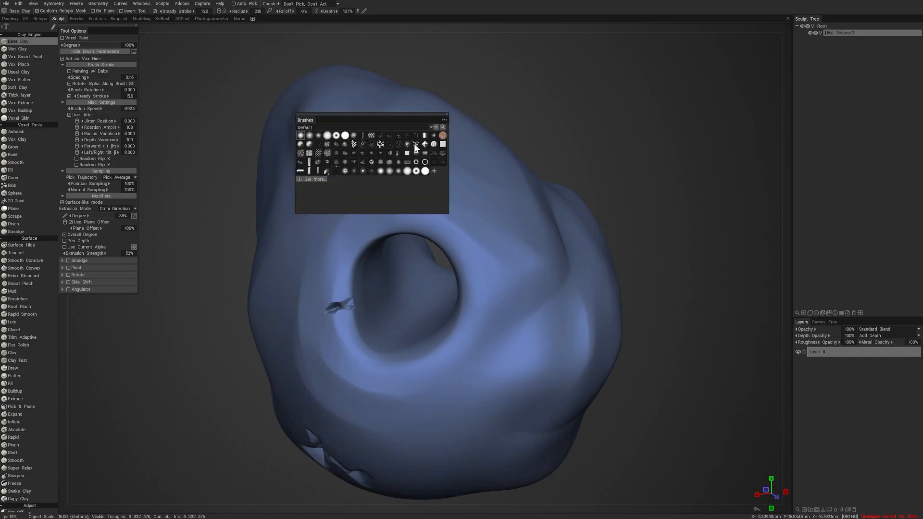
pyautogui.hotkey('ctrl', 'z')
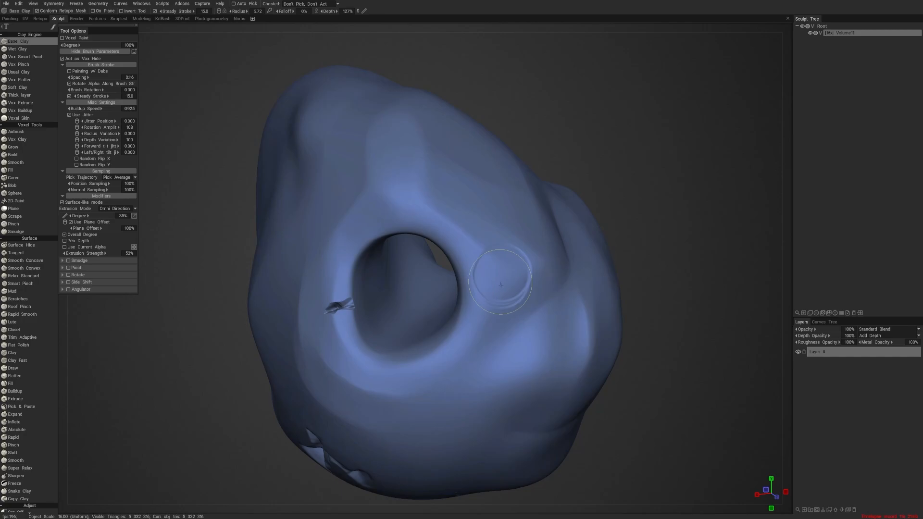
pyautogui.moveTo(508, 294)
pyautogui.mouseDown()
pyautogui.moveTo(511, 282)
pyautogui.moveTo(500, 305)
pyautogui.mouseUp()
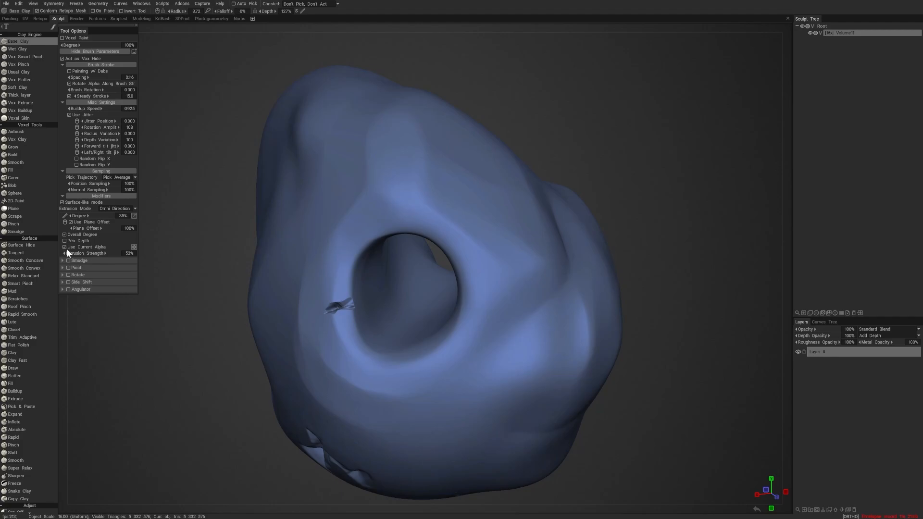
pyautogui.moveTo(512, 264)
pyautogui.mouseDown()
pyautogui.moveTo(520, 280)
pyautogui.moveTo(502, 344)
pyautogui.moveTo(534, 319)
pyautogui.mouseUp()
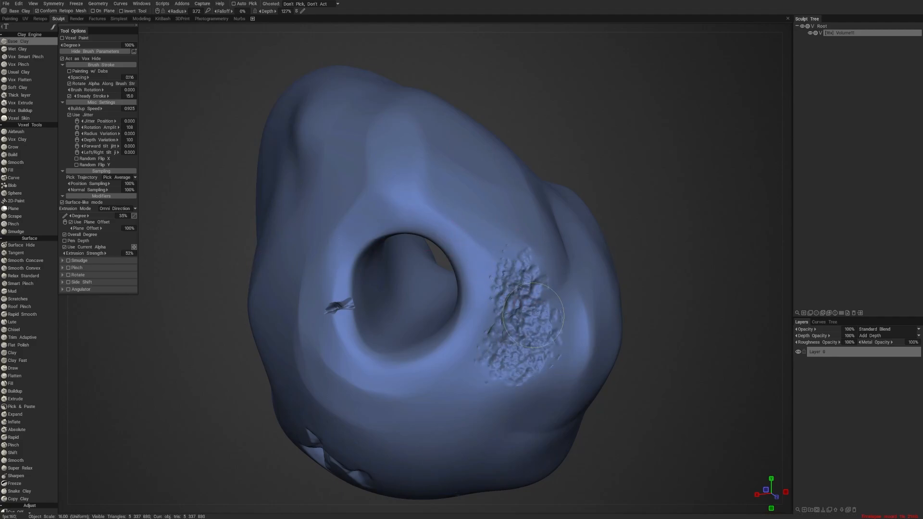
pyautogui.keyDown('alt'); pyautogui.moveTo(692, 291); pyautogui.dragTo(649, 289); pyautogui.keyUp('alt')
pyautogui.moveTo(457, 370)
pyautogui.mouseDown()
pyautogui.moveTo(466, 262)
pyautogui.moveTo(452, 221)
pyautogui.moveTo(457, 288)
pyautogui.moveTo(469, 223)
pyautogui.moveTo(440, 223)
pyautogui.moveTo(475, 288)
pyautogui.moveTo(457, 341)
pyautogui.moveTo(455, 272)
pyautogui.moveTo(407, 216)
pyautogui.mouseUp()
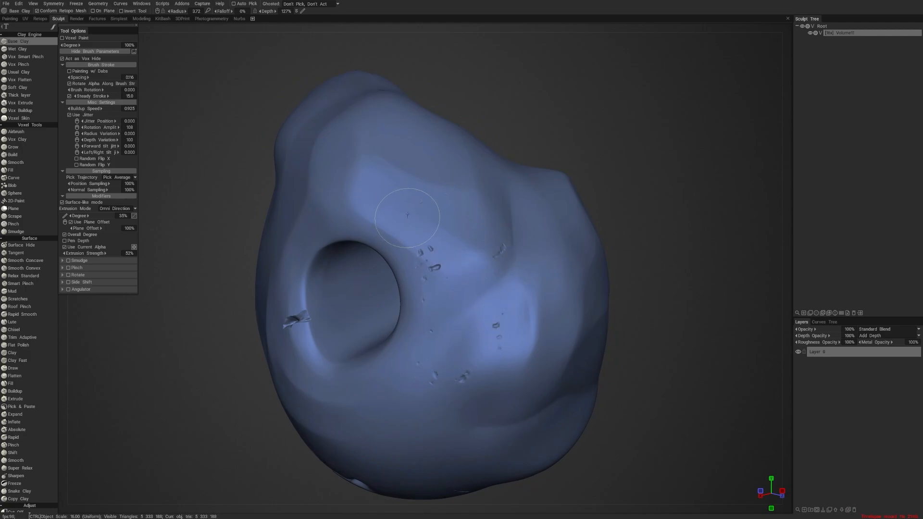
# - Carve rough textured patches into the lump's neighbouring side, raise the radius to 4.29 with depth at 91%, and restore parts of them
pyautogui.moveTo(485, 384)
pyautogui.keyDown('alt'); pyautogui.mouseDown()
pyautogui.moveTo(519, 422)
pyautogui.moveTo(562, 408)
pyautogui.mouseUp(); pyautogui.keyUp('alt')
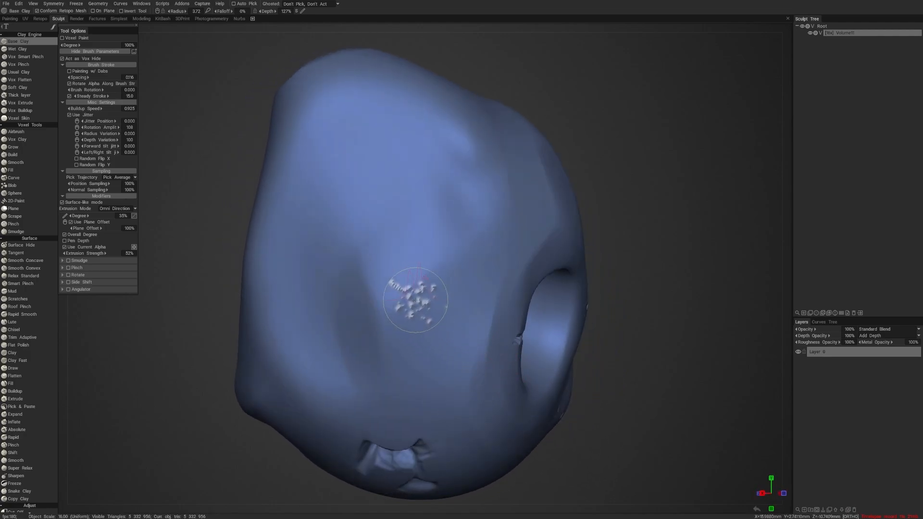
pyautogui.moveTo(417, 300)
pyautogui.keyDown('alt'); pyautogui.mouseDown()
pyautogui.moveTo(454, 295)
pyautogui.moveTo(413, 240)
pyautogui.moveTo(445, 198)
pyautogui.moveTo(439, 173)
pyautogui.mouseUp(); pyautogui.keyUp('alt')
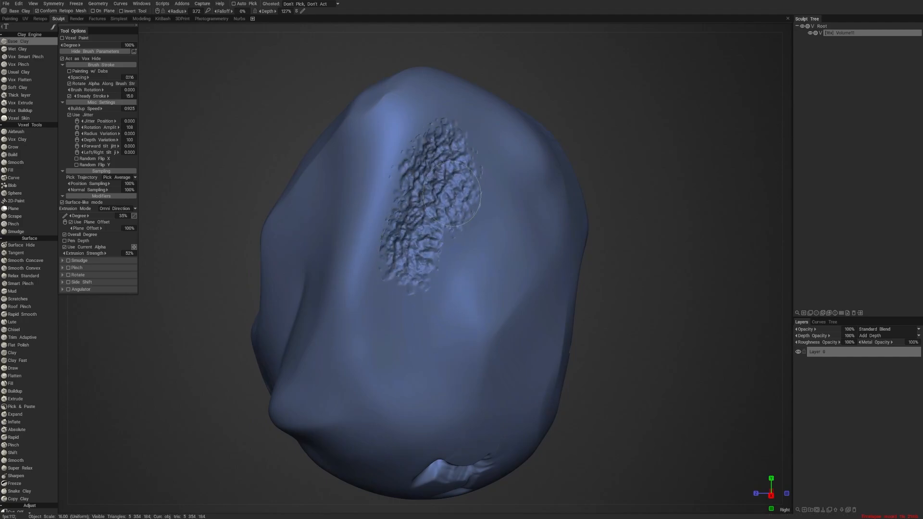
pyautogui.moveTo(461, 216)
pyautogui.keyDown('alt'); pyautogui.mouseDown()
pyautogui.moveTo(486, 196)
pyautogui.moveTo(384, 182)
pyautogui.moveTo(423, 154)
pyautogui.moveTo(374, 110)
pyautogui.moveTo(336, 107)
pyautogui.moveTo(308, 270)
pyautogui.moveTo(336, 226)
pyautogui.moveTo(298, 312)
pyautogui.moveTo(299, 159)
pyautogui.moveTo(308, 212)
pyautogui.moveTo(370, 202)
pyautogui.moveTo(366, 144)
pyautogui.moveTo(390, 125)
pyautogui.moveTo(373, 127)
pyautogui.mouseUp(); pyautogui.keyUp('alt')
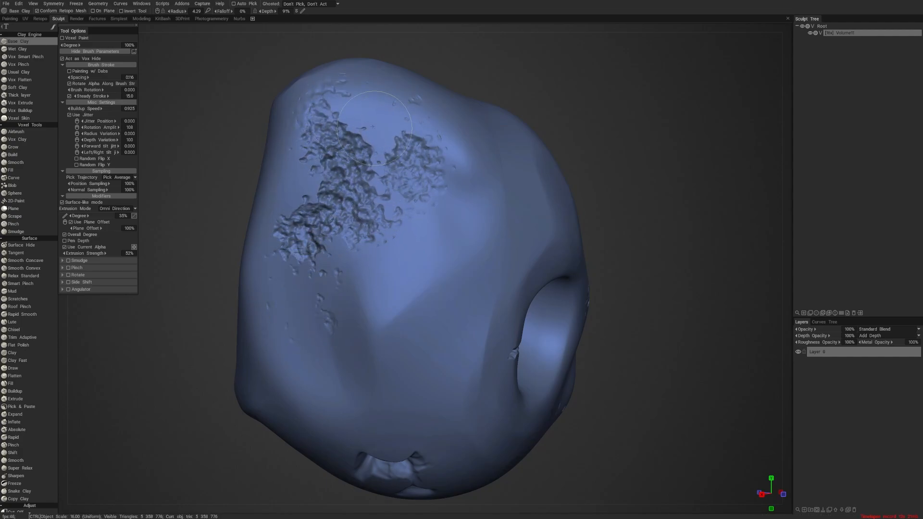
pyautogui.moveTo(412, 216)
pyautogui.keyDown('ctrl'); pyautogui.mouseDown()
pyautogui.moveTo(392, 158)
pyautogui.moveTo(417, 183)
pyautogui.mouseUp(); pyautogui.keyUp('ctrl')
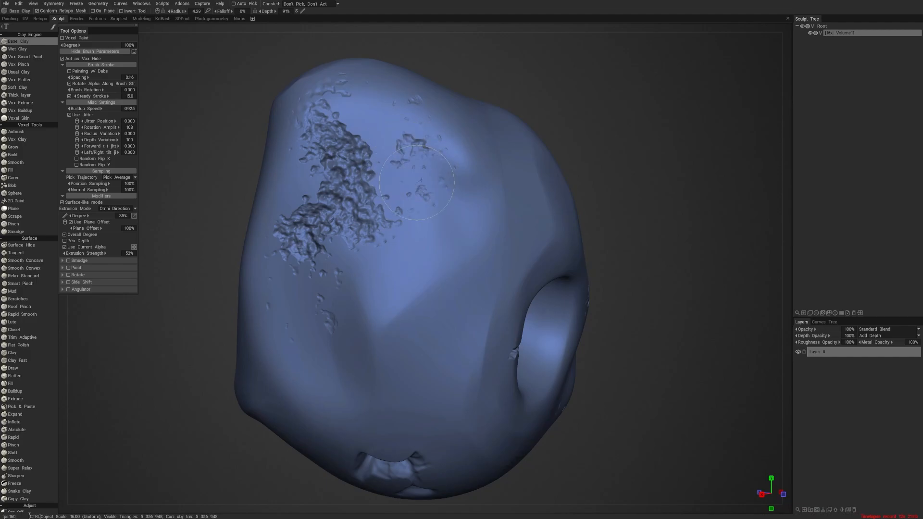
pyautogui.moveTo(388, 112)
pyautogui.keyDown('ctrl'); pyautogui.mouseDown()
pyautogui.moveTo(329, 120)
pyautogui.moveTo(337, 161)
pyautogui.moveTo(358, 195)
pyautogui.moveTo(352, 226)
pyautogui.moveTo(350, 103)
pyautogui.mouseUp(); pyautogui.keyUp('ctrl')
# - Restore more of the rough texture on that side and chip a rough patch into the slope above the through-hole
pyautogui.keyDown('alt'); pyautogui.moveTo(517, 111); pyautogui.dragTo(471, 115, button='right'); pyautogui.keyUp('alt')
pyautogui.keyDown('alt'); pyautogui.moveTo(471, 115); pyautogui.dragTo(538, 115); pyautogui.keyUp('alt')
pyautogui.keyDown('alt'); pyautogui.moveTo(537, 115); pyautogui.dragTo(577, 120, button='right'); pyautogui.keyUp('alt')
pyautogui.keyDown('alt'); pyautogui.moveTo(578, 120); pyautogui.dragTo(585, 128); pyautogui.keyUp('alt')
pyautogui.keyDown('alt'); pyautogui.moveTo(585, 128); pyautogui.dragTo(604, 131, button='right'); pyautogui.keyUp('alt')
pyautogui.keyDown('alt'); pyautogui.moveTo(603, 132); pyautogui.dragTo(595, 131); pyautogui.keyUp('alt')
pyautogui.moveTo(423, 232)
pyautogui.mouseDown()
pyautogui.moveTo(388, 257)
pyautogui.moveTo(403, 192)
pyautogui.moveTo(384, 230)
pyautogui.moveTo(418, 295)
pyautogui.moveTo(428, 257)
pyautogui.mouseUp()
pyautogui.keyDown('alt'); pyautogui.moveTo(625, 180); pyautogui.dragTo(581, 185, button='right'); pyautogui.keyUp('alt')
pyautogui.keyDown('alt'); pyautogui.moveTo(580, 185); pyautogui.dragTo(643, 190); pyautogui.keyUp('alt')
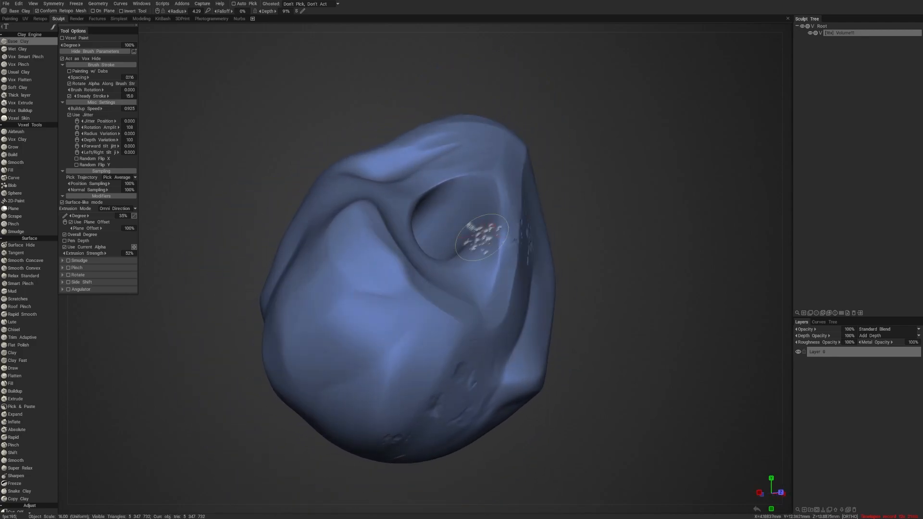
pyautogui.moveTo(378, 322)
pyautogui.mouseDown()
pyautogui.moveTo(346, 336)
pyautogui.moveTo(336, 353)
pyautogui.moveTo(390, 293)
pyautogui.moveTo(347, 289)
pyautogui.moveTo(327, 361)
pyautogui.moveTo(556, 237)
pyautogui.moveTo(612, 229)
pyautogui.moveTo(601, 243)
pyautogui.moveTo(643, 252)
pyautogui.mouseUp()
pyautogui.moveTo(389, 258)
pyautogui.mouseDown()
pyautogui.moveTo(398, 272)
pyautogui.moveTo(400, 259)
pyautogui.moveTo(418, 306)
pyautogui.mouseUp()
pyautogui.moveTo(488, 288)
pyautogui.keyDown('alt'); pyautogui.mouseDown()
pyautogui.moveTo(601, 262)
pyautogui.moveTo(608, 249)
pyautogui.mouseUp(); pyautogui.keyUp('alt')
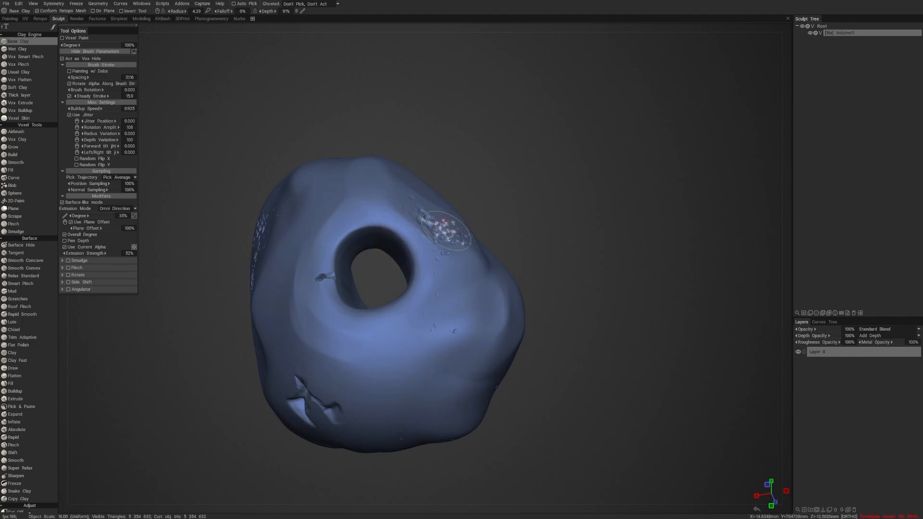
# - Pick another rough brush alpha, reduce the radius, chip the rim and inside of the through-hole, and restore part of the roughness
pyautogui.press('b')
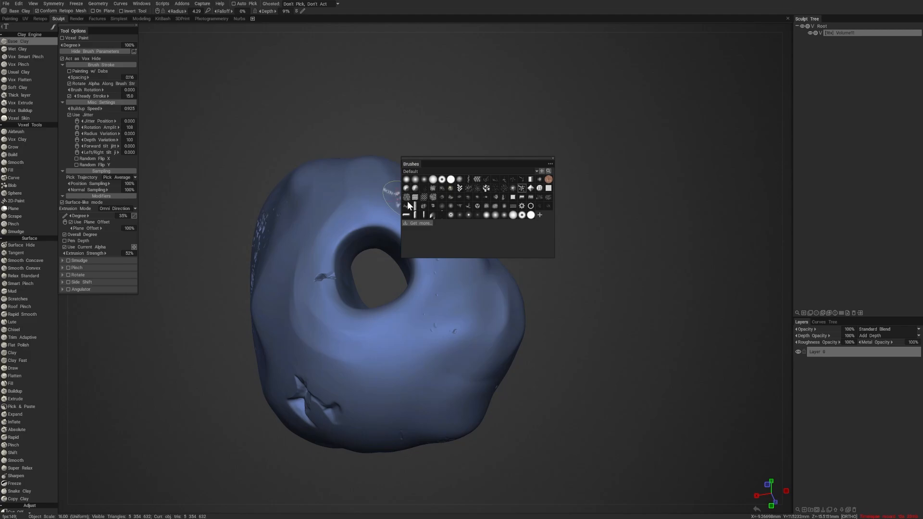
pyautogui.moveTo(622, 194)
pyautogui.mouseDown()
pyautogui.moveTo(603, 269)
pyautogui.moveTo(604, 257)
pyautogui.mouseUp()
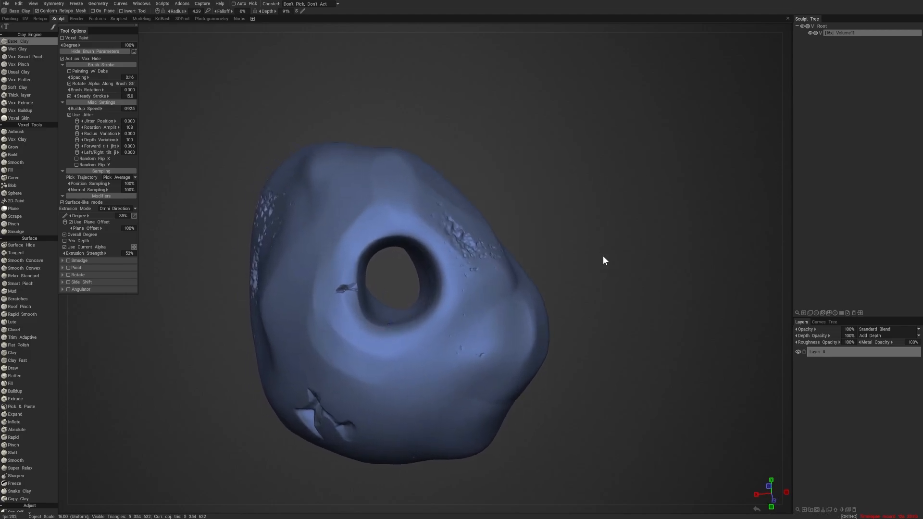
pyautogui.moveTo(603, 256); pyautogui.dragTo(657, 252, button='right')
pyautogui.moveTo(657, 252); pyautogui.dragTo(633, 272)
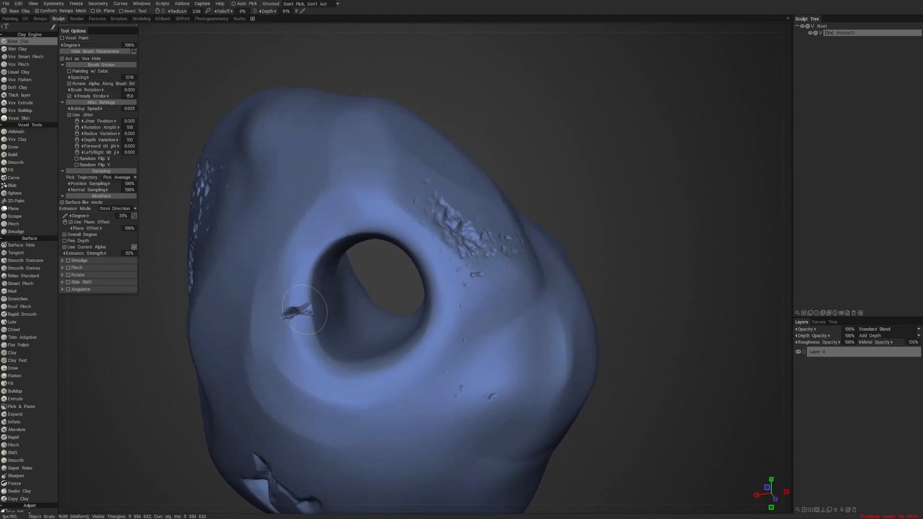
pyautogui.moveTo(305, 310)
pyautogui.mouseDown()
pyautogui.moveTo(288, 336)
pyautogui.moveTo(300, 285)
pyautogui.moveTo(287, 320)
pyautogui.mouseUp()
pyautogui.moveTo(310, 350)
pyautogui.mouseDown()
pyautogui.moveTo(430, 318)
pyautogui.moveTo(413, 366)
pyautogui.moveTo(399, 339)
pyautogui.mouseUp()
pyautogui.moveTo(655, 257)
pyautogui.mouseDown()
pyautogui.moveTo(654, 292)
pyautogui.moveTo(680, 295)
pyautogui.mouseUp()
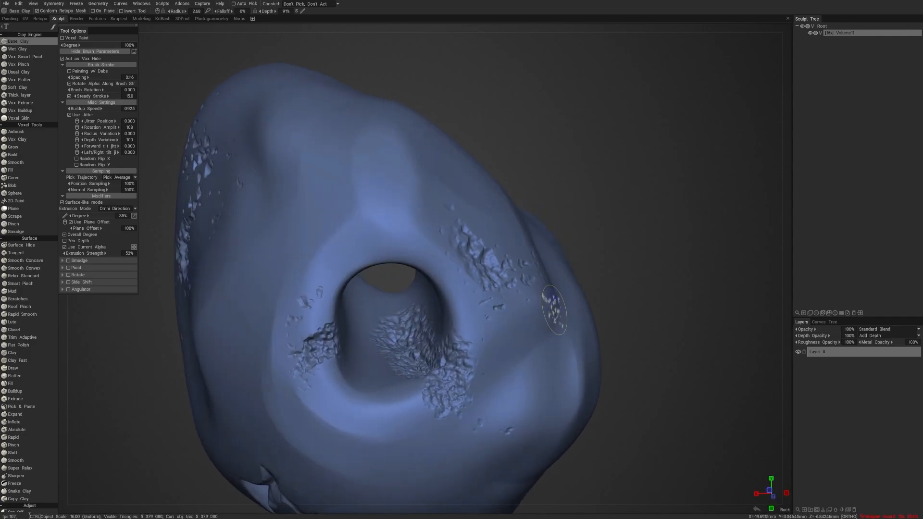
pyautogui.keyDown('shift'); pyautogui.moveTo(388, 331); pyautogui.dragTo(434, 380); pyautogui.keyUp('shift')
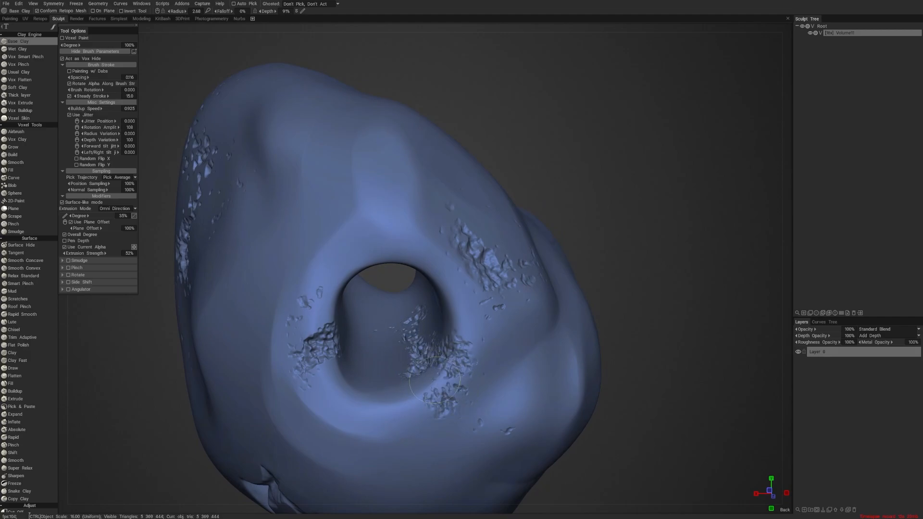
# - Roughen the branching crack on the lump's underside with alpha strokes and partly restore the damage around it
pyautogui.scroll(-5, 621, 271)
pyautogui.moveTo(621, 271); pyautogui.dragTo(593, 266)
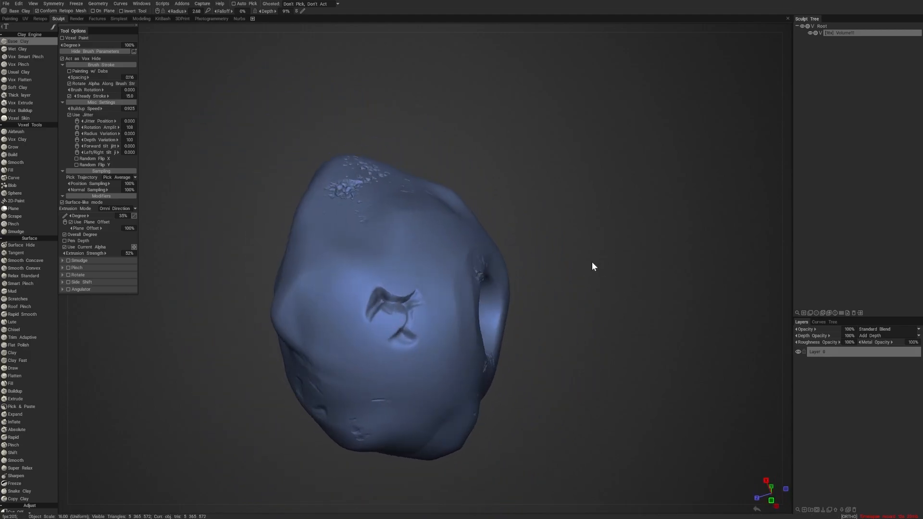
pyautogui.scroll(5, 593, 269)
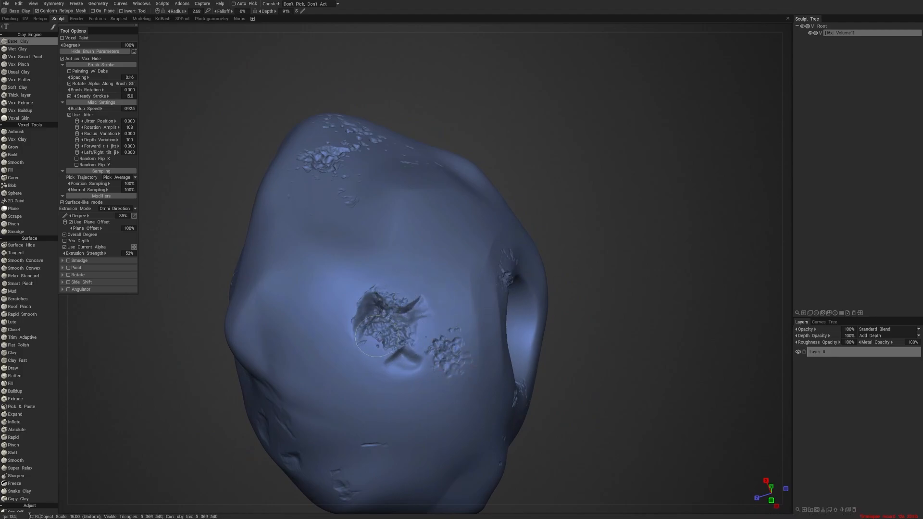
pyautogui.scroll(-5, 582, 267)
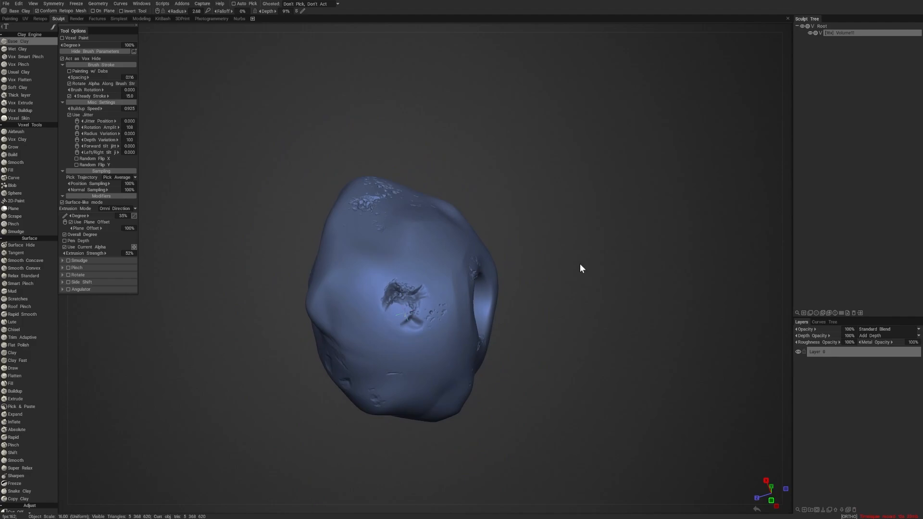
# - Extend the rough chipping outward from the underside crack and partly restore the surface beside it
pyautogui.moveTo(581, 267); pyautogui.dragTo(580, 289)
pyautogui.scroll(2, 584, 284)
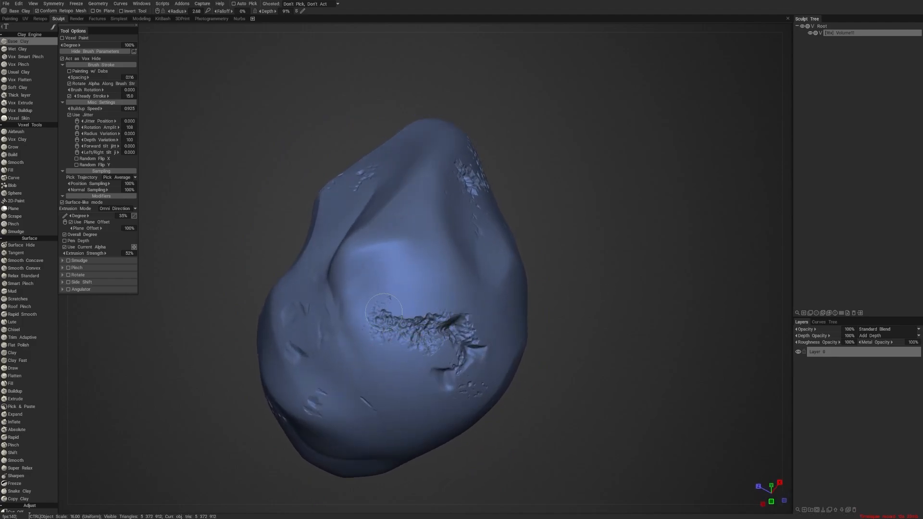
pyautogui.moveTo(584, 281)
pyautogui.mouseDown()
pyautogui.moveTo(522, 301)
pyautogui.moveTo(575, 282)
pyautogui.moveTo(538, 293)
pyautogui.mouseUp()
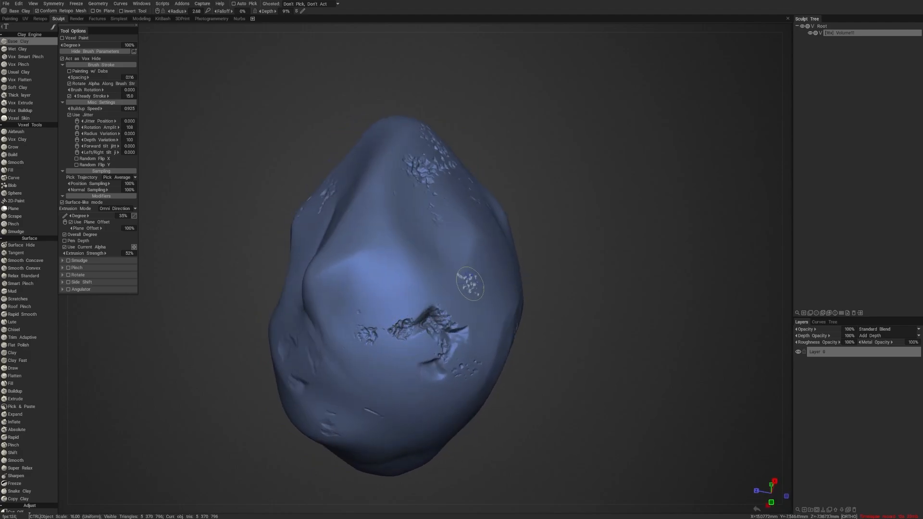
pyautogui.moveTo(575, 249); pyautogui.dragTo(565, 270)
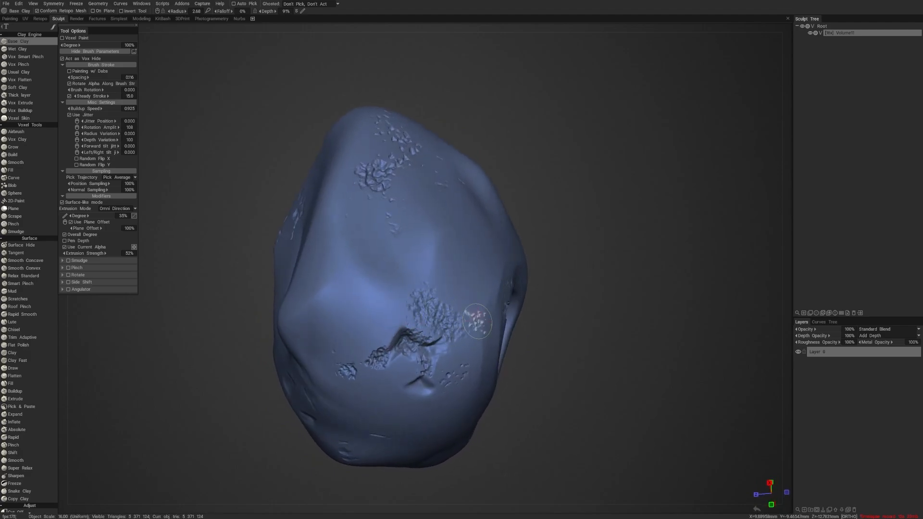
pyautogui.keyDown('ctrl'); pyautogui.moveTo(477, 321); pyautogui.dragTo(421, 292); pyautogui.keyUp('ctrl')
# - Carve several small rough pits into the smooth face beyond the crack, restoring their edges with inverted strokes
pyautogui.moveTo(532, 297)
pyautogui.mouseDown()
pyautogui.moveTo(616, 291)
pyautogui.moveTo(601, 307)
pyautogui.moveTo(635, 308)
pyautogui.mouseUp()
pyautogui.moveTo(633, 304); pyautogui.dragTo(634, 338, button='right')
pyautogui.moveTo(635, 339); pyautogui.dragTo(589, 310)
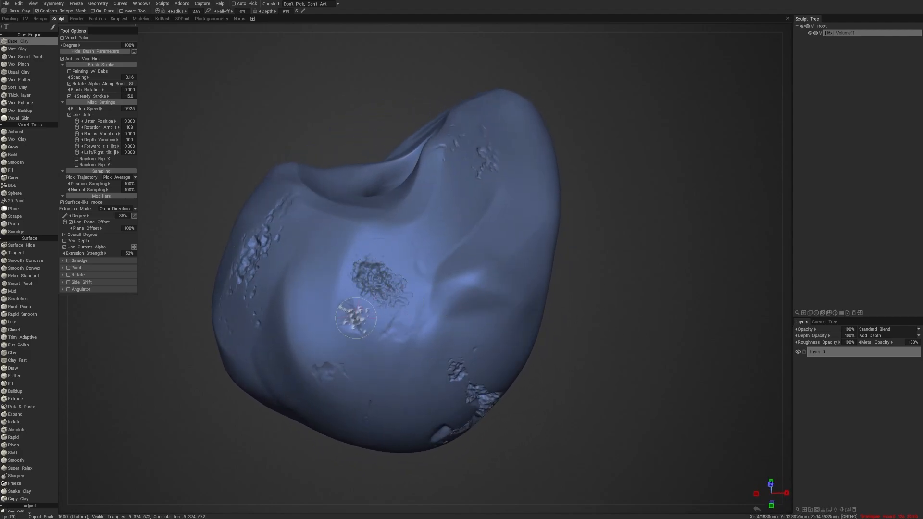
pyautogui.moveTo(385, 334)
pyautogui.keyDown('ctrl'); pyautogui.mouseDown()
pyautogui.moveTo(372, 320)
pyautogui.moveTo(411, 292)
pyautogui.mouseUp(); pyautogui.keyUp('ctrl')
pyautogui.moveTo(565, 283); pyautogui.dragTo(557, 246, button='right')
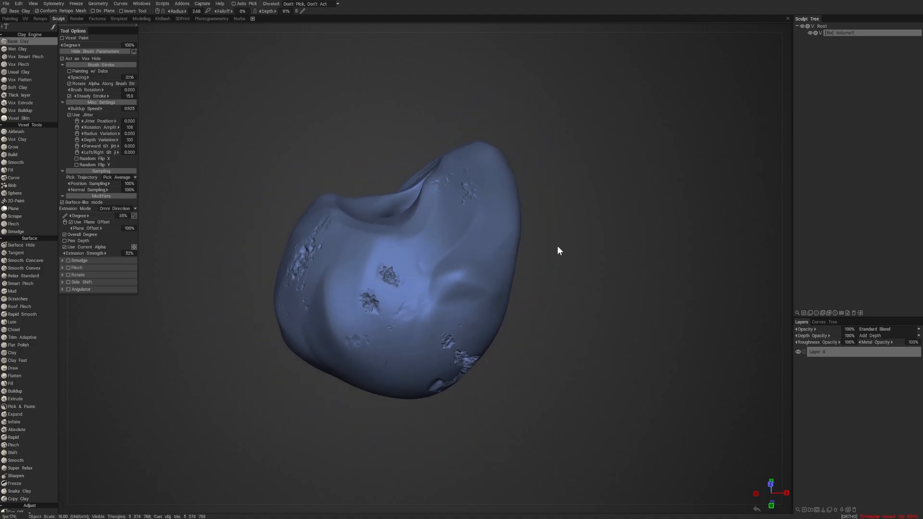
pyautogui.moveTo(557, 246)
pyautogui.mouseDown()
pyautogui.moveTo(578, 284)
pyautogui.moveTo(629, 298)
pyautogui.moveTo(680, 295)
pyautogui.moveTo(640, 229)
pyautogui.moveTo(552, 268)
pyautogui.moveTo(571, 245)
pyautogui.moveTo(575, 173)
pyautogui.mouseUp()
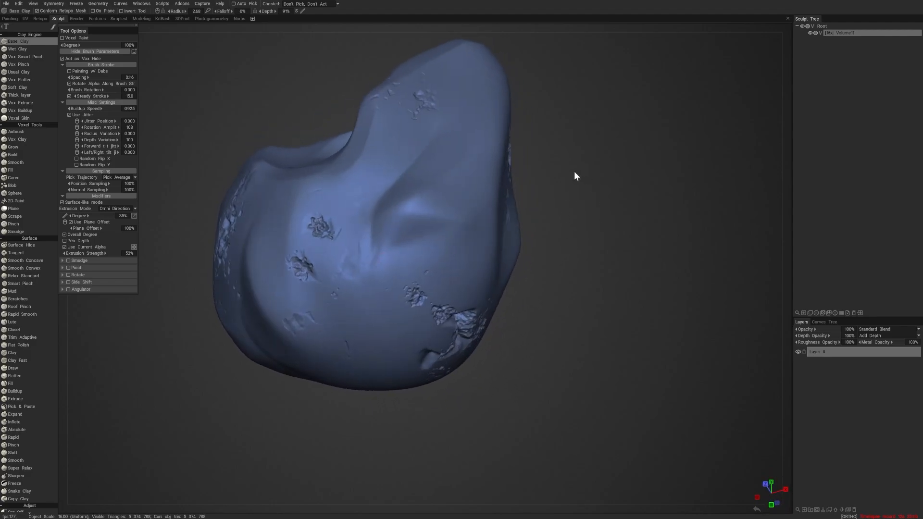
pyautogui.moveTo(348, 286)
pyautogui.mouseDown()
pyautogui.moveTo(347, 275)
pyautogui.moveTo(354, 301)
pyautogui.mouseUp()
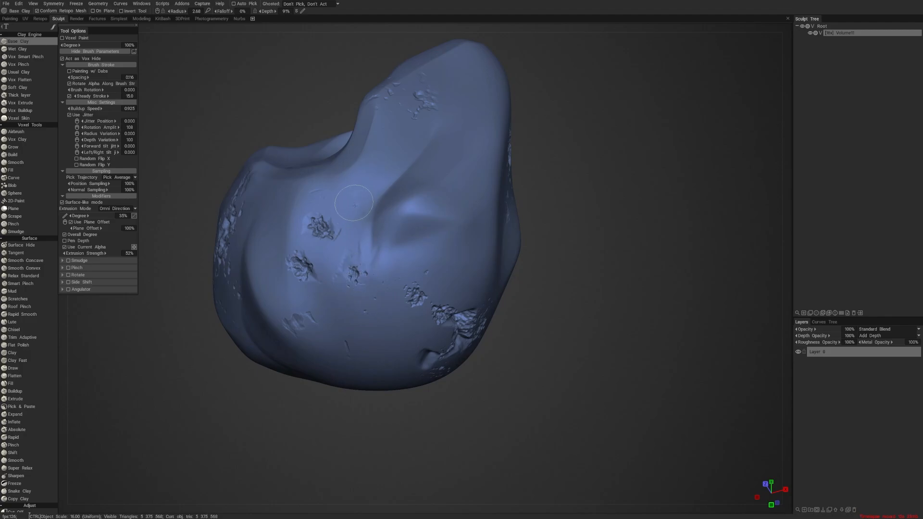
# - Examine the chipped damage, crack and through-hole of the lump from all sides
pyautogui.moveTo(567, 190); pyautogui.dragTo(595, 174)
pyautogui.moveTo(595, 174); pyautogui.dragTo(518, 168, button='right')
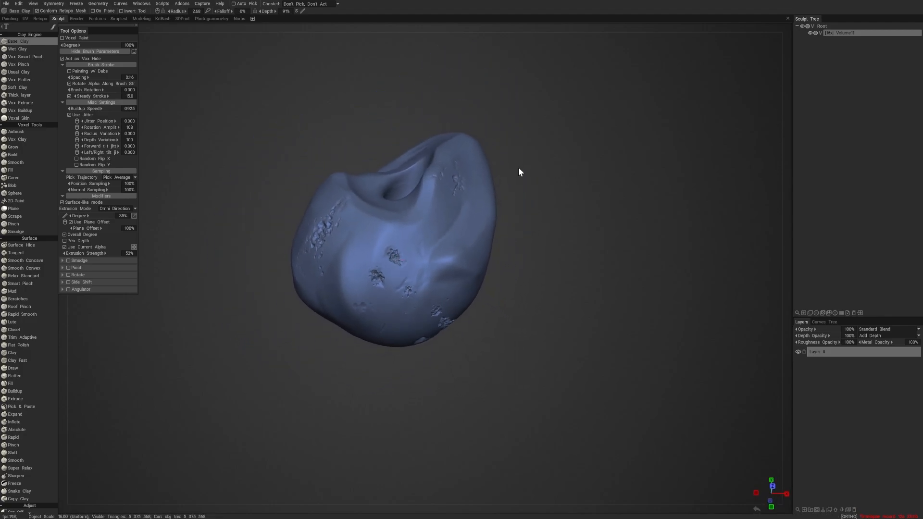
pyautogui.moveTo(519, 168)
pyautogui.mouseDown()
pyautogui.moveTo(583, 195)
pyautogui.moveTo(606, 172)
pyautogui.moveTo(562, 166)
pyautogui.mouseUp()
pyautogui.moveTo(562, 167); pyautogui.dragTo(577, 174, button='right')
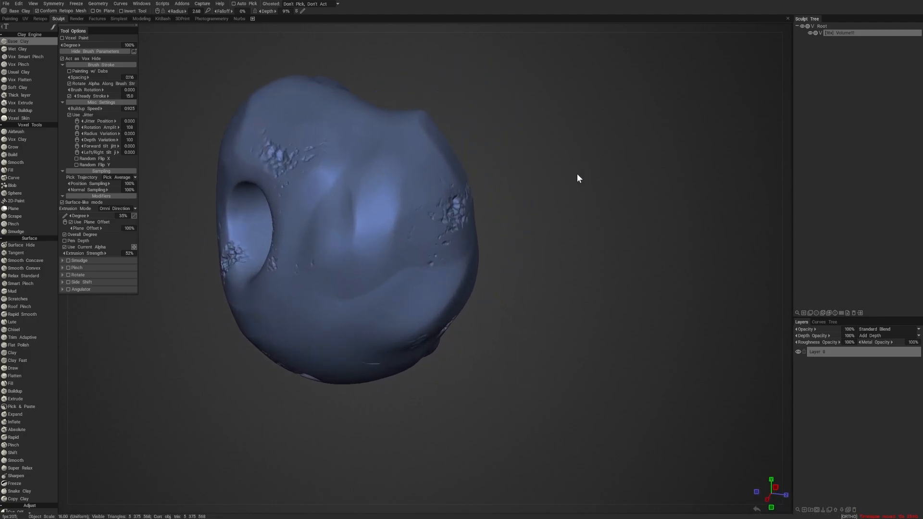
pyautogui.moveTo(578, 178)
pyautogui.mouseDown()
pyautogui.moveTo(634, 169)
pyautogui.moveTo(618, 173)
pyautogui.mouseUp()
pyautogui.moveTo(618, 173); pyautogui.dragTo(504, 188, button='right')
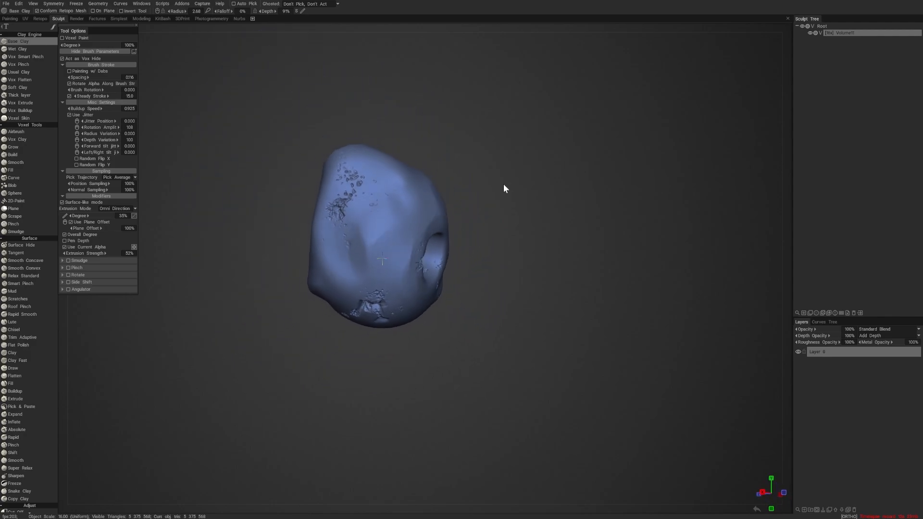
pyautogui.moveTo(504, 188)
pyautogui.mouseDown()
pyautogui.moveTo(552, 183)
pyautogui.moveTo(607, 194)
pyautogui.moveTo(557, 229)
pyautogui.moveTo(542, 251)
pyautogui.moveTo(548, 244)
pyautogui.mouseUp()
pyautogui.moveTo(549, 243); pyautogui.dragTo(658, 252, button='right')
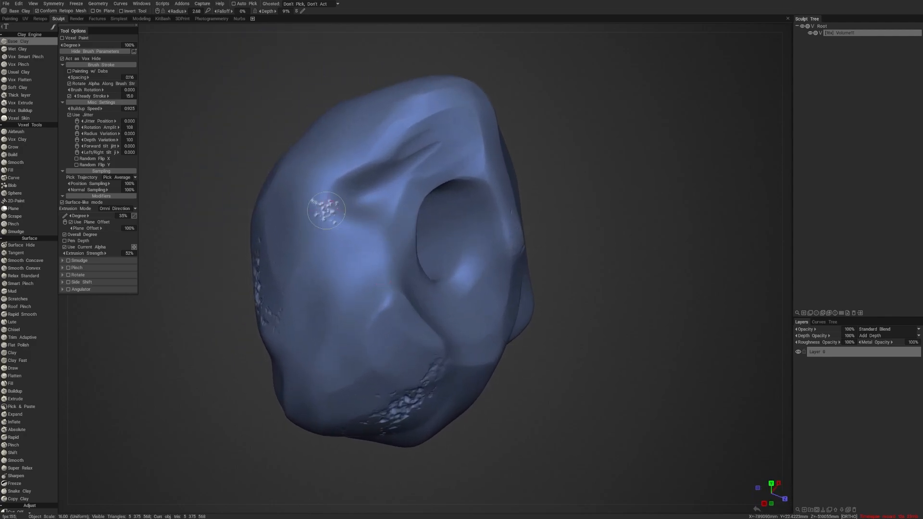
# - Try rough alpha strokes on the smooth surface near the through-hole and undo them
pyautogui.moveTo(327, 191)
pyautogui.mouseDown()
pyautogui.moveTo(319, 223)
pyautogui.moveTo(349, 247)
pyautogui.moveTo(339, 270)
pyautogui.mouseUp()
pyautogui.hotkey('ctrl', 'z')
pyautogui.moveTo(495, 153); pyautogui.dragTo(508, 185)
pyautogui.hotkey('ctrl', 'z')
# - Enlarge the brush radius to 3.87 and add more rough chip patches to the smooth surface above the existing damage
pyautogui.moveTo(601, 158); pyautogui.dragTo(532, 157, button='right')
pyautogui.moveTo(532, 157)
pyautogui.mouseDown()
pyautogui.moveTo(591, 128)
pyautogui.moveTo(468, 140)
pyautogui.mouseUp()
pyautogui.moveTo(418, 135); pyautogui.dragTo(483, 116)
pyautogui.moveTo(454, 231)
pyautogui.mouseDown()
pyautogui.moveTo(650, 191)
pyautogui.moveTo(544, 214)
pyautogui.moveTo(464, 143)
pyautogui.moveTo(376, 175)
pyautogui.moveTo(233, 207)
pyautogui.mouseUp()
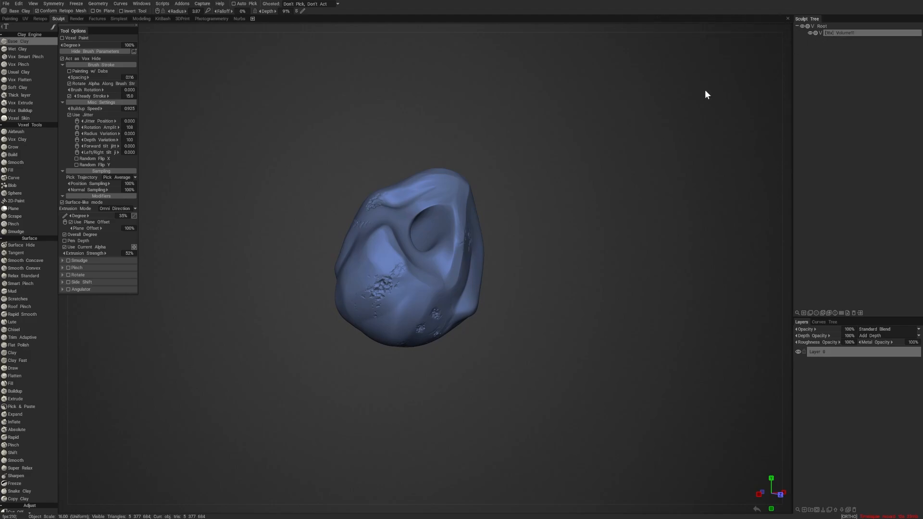
# - Switch the lump's volume from voxel to surface mode
pyautogui.click(820, 33)
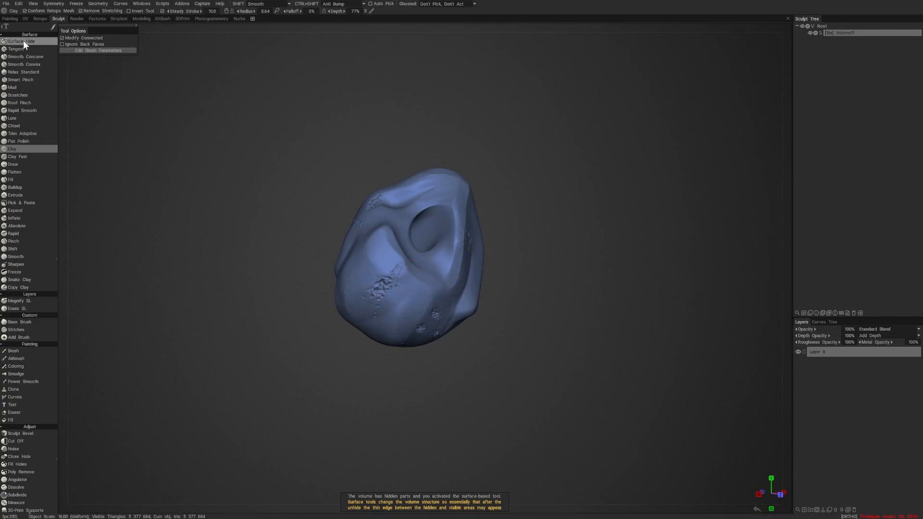
pyautogui.moveTo(557, 386); pyautogui.dragTo(500, 380)
pyautogui.moveTo(501, 380); pyautogui.dragTo(563, 425, button='right')
pyautogui.moveTo(563, 425)
pyautogui.mouseDown()
pyautogui.moveTo(555, 381)
pyautogui.moveTo(579, 354)
pyautogui.moveTo(634, 406)
pyautogui.moveTo(576, 414)
pyautogui.mouseUp()
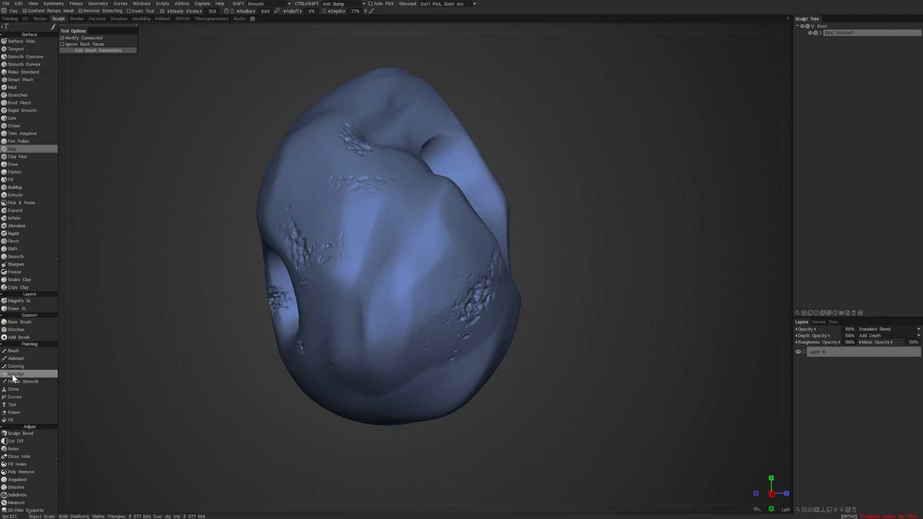
# - Look through the surface-mode tools, from the painting and adjust groups to the transform, object and curve groups
pyautogui.scroll(-6, 13, 374)
pyautogui.scroll(-4, 34, 185)
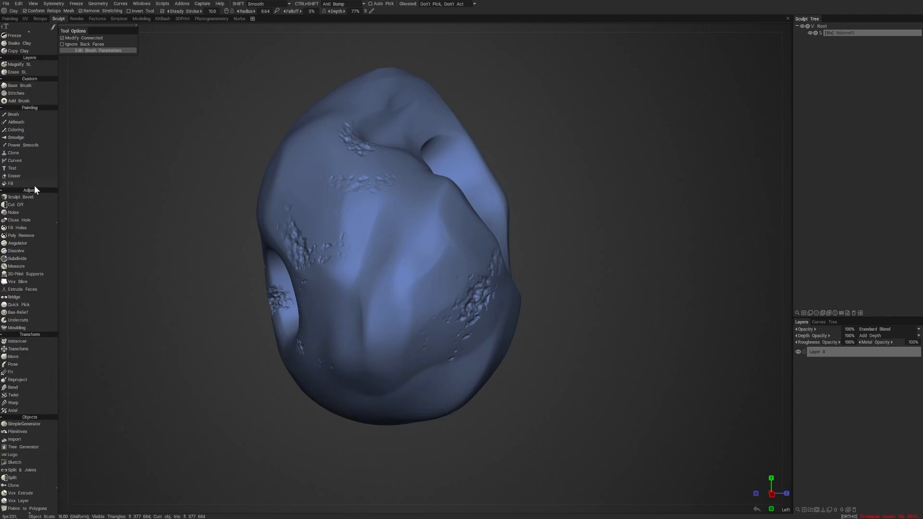
pyautogui.scroll(-4, 39, 261)
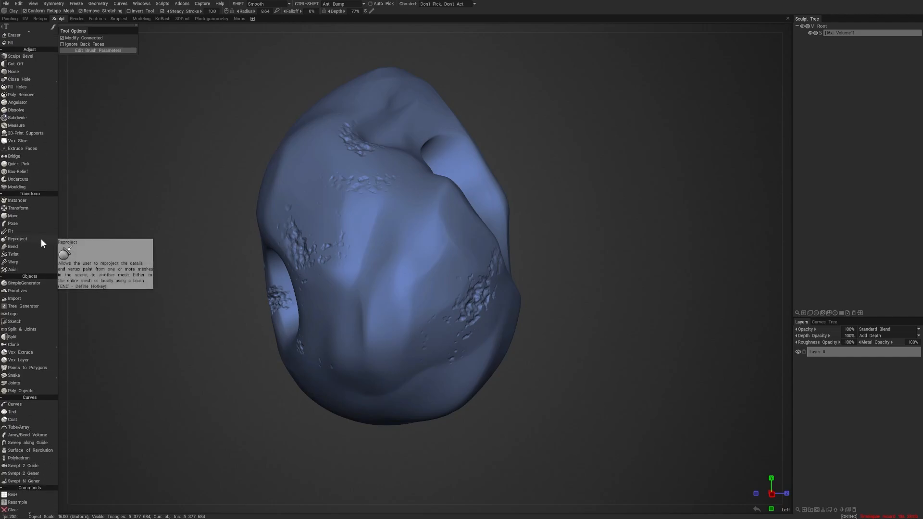
pyautogui.scroll(-1, 44, 228)
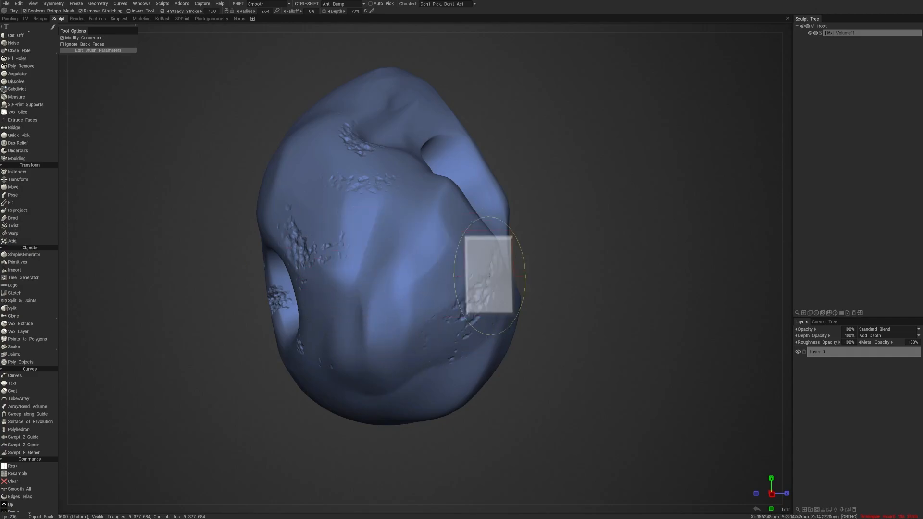
pyautogui.scroll(2, 19, 360)
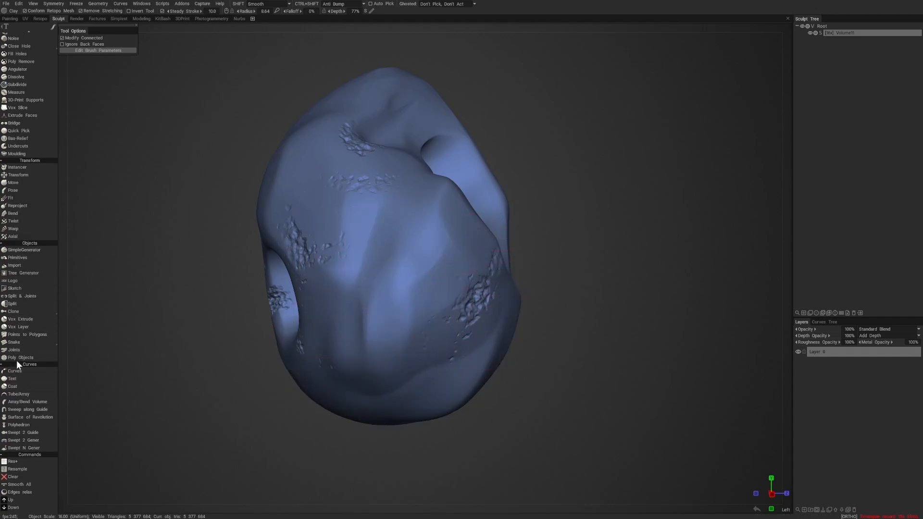
pyautogui.scroll(3, 19, 327)
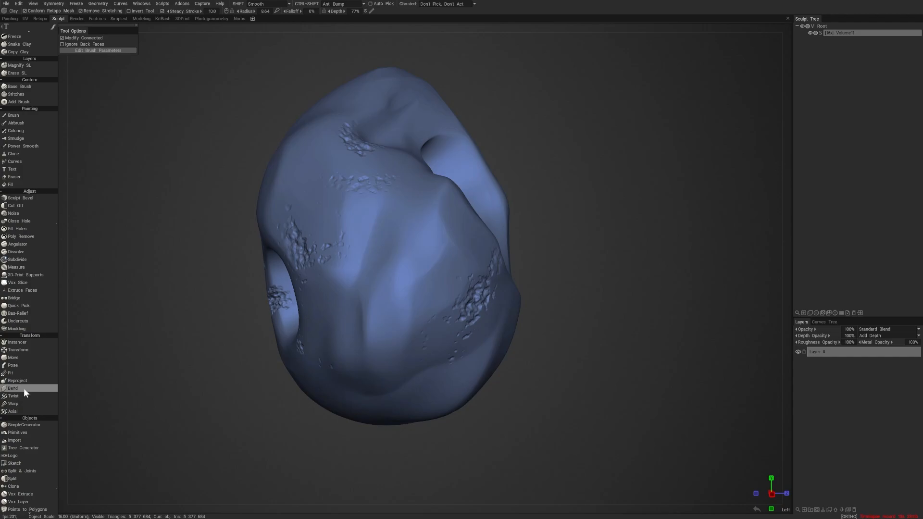
pyautogui.scroll(3, 28, 67)
pyautogui.scroll(10, 27, 67)
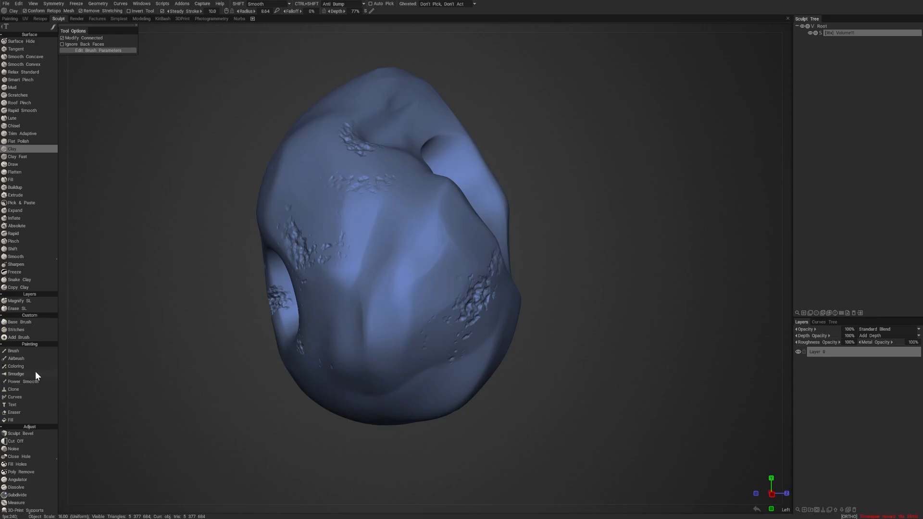
pyautogui.moveTo(35, 371); pyautogui.dragTo(42, 211)
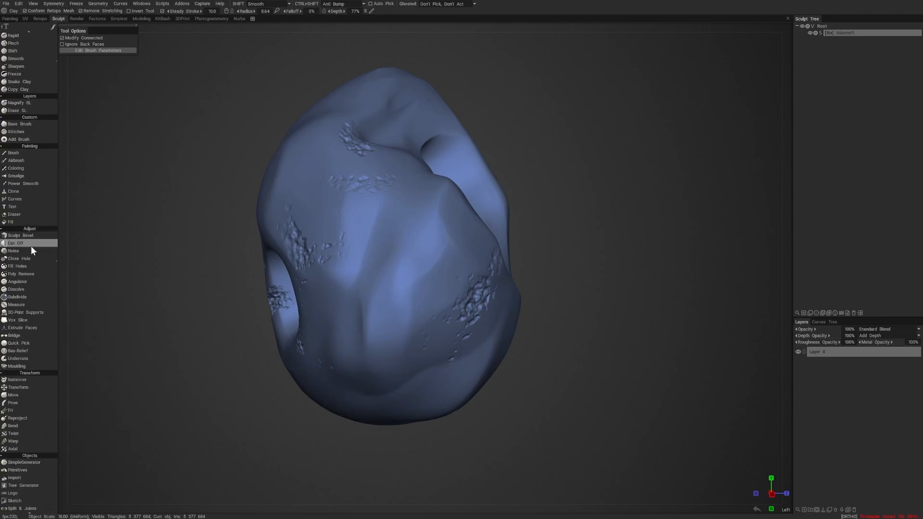
pyautogui.moveTo(22, 354); pyautogui.dragTo(28, 244)
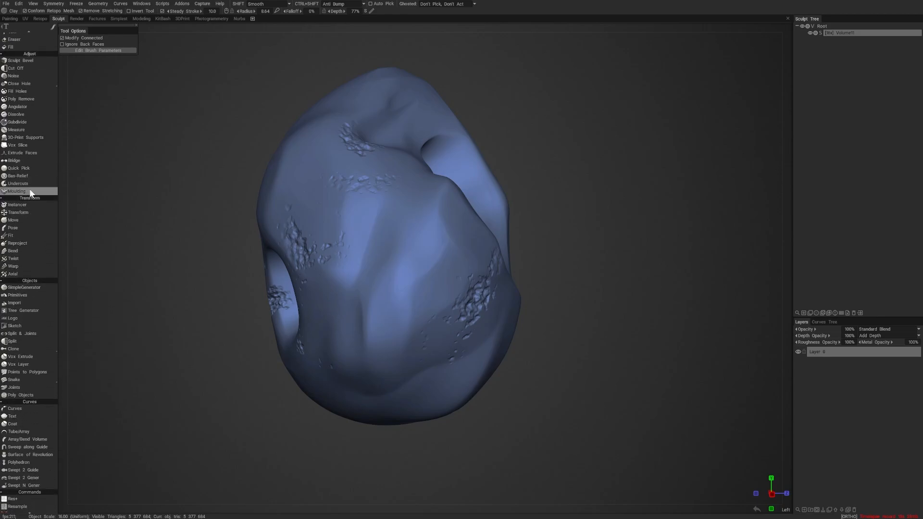
pyautogui.moveTo(27, 399); pyautogui.dragTo(25, 258)
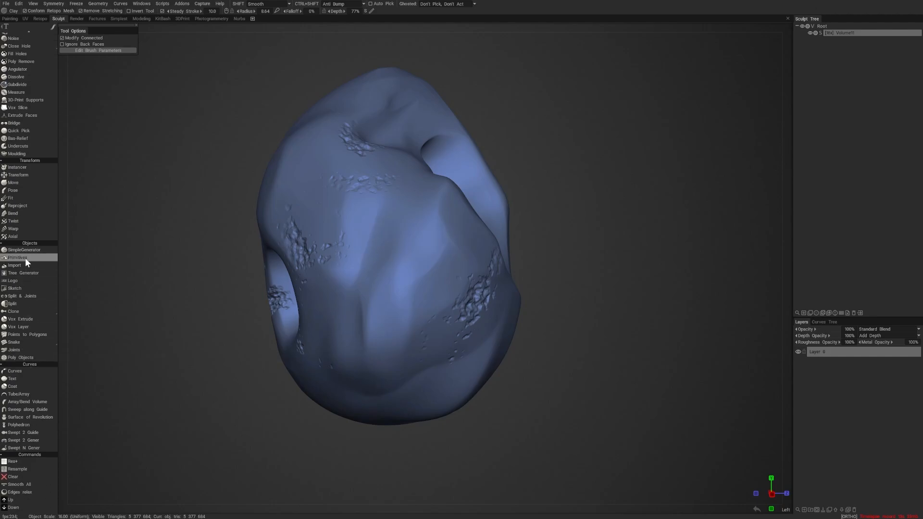
pyautogui.moveTo(26, 327)
pyautogui.mouseDown()
pyautogui.moveTo(27, 238)
pyautogui.moveTo(27, 390)
pyautogui.mouseUp()
pyautogui.moveTo(22, 205)
pyautogui.mouseDown()
pyautogui.moveTo(15, 337)
pyautogui.moveTo(27, 215)
pyautogui.mouseUp()
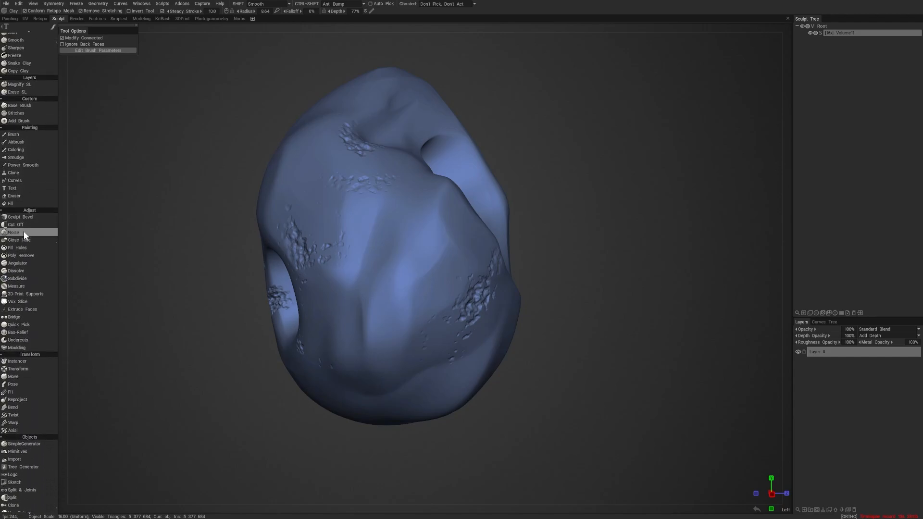
# - Activate the Noise tool and turn on Apply Realtime to preview noise over the whole lump
pyautogui.click(24, 232)
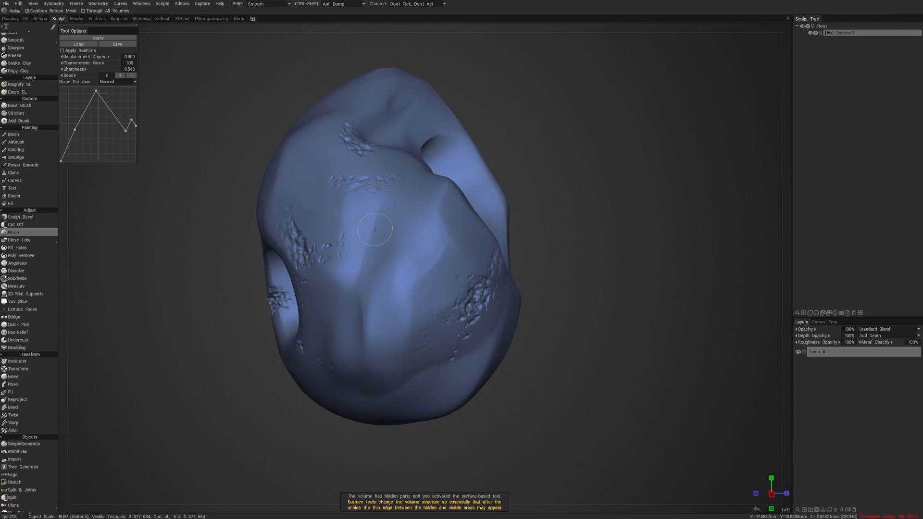
pyautogui.click(62, 50)
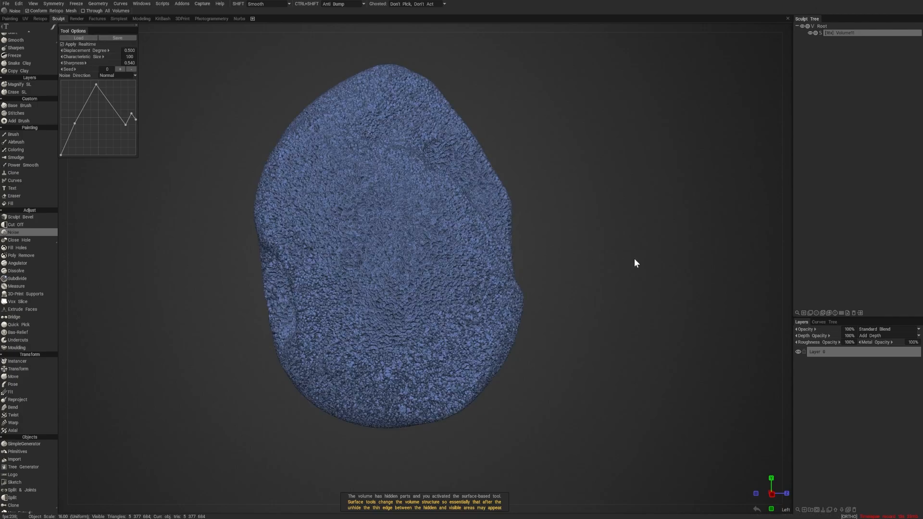
pyautogui.moveTo(633, 259)
pyautogui.keyDown('alt'); pyautogui.mouseDown()
pyautogui.moveTo(609, 268)
pyautogui.moveTo(620, 285)
pyautogui.moveTo(557, 282)
pyautogui.moveTo(625, 287)
pyautogui.mouseUp(); pyautogui.keyUp('alt')
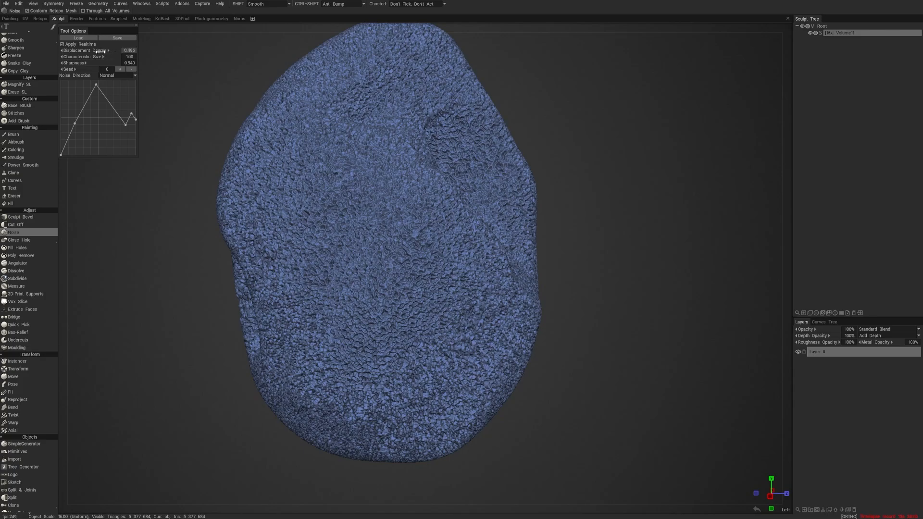
# - Raise the noise displacement degree, view the lump from below and move the tool options away from the window edge
pyautogui.moveTo(100, 52); pyautogui.dragTo(129, 51)
pyautogui.scroll(4, 130, 50)
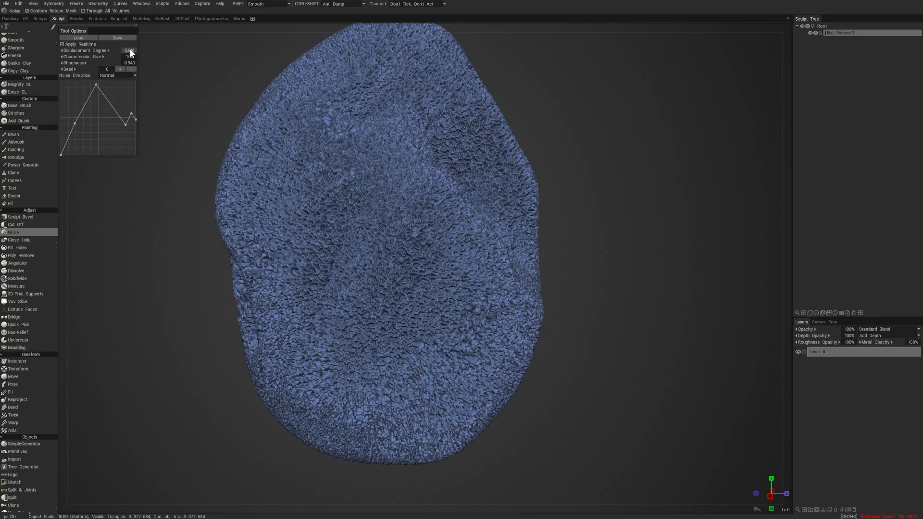
pyautogui.press('KP_1')
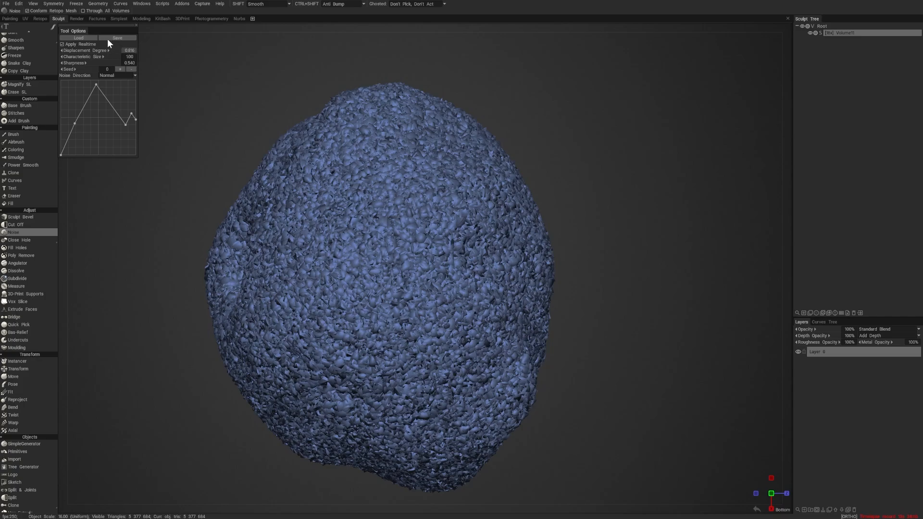
pyautogui.moveTo(98, 26); pyautogui.dragTo(125, 66)
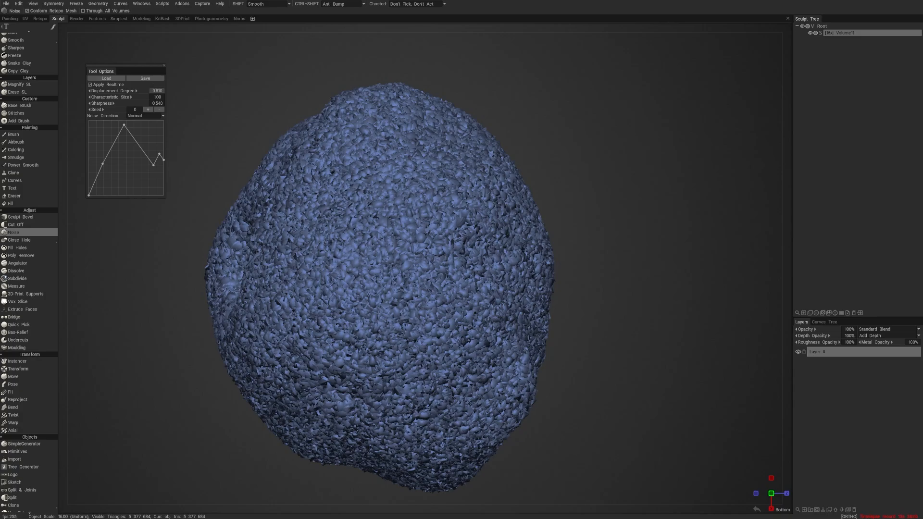
# - Set both the characteristic size and the displacement degree of the noise to 5.00
pyautogui.moveTo(157, 91); pyautogui.dragTo(123, 91)
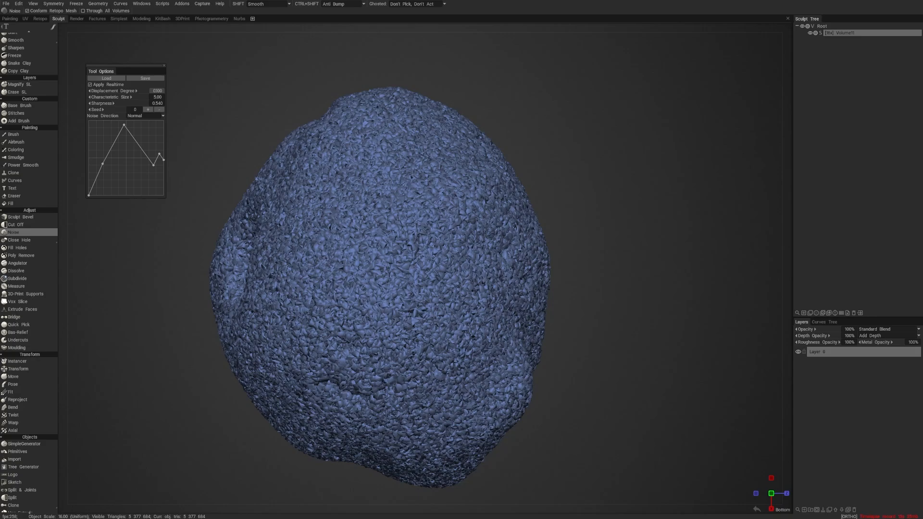
pyautogui.write('5')
pyautogui.press('Return')
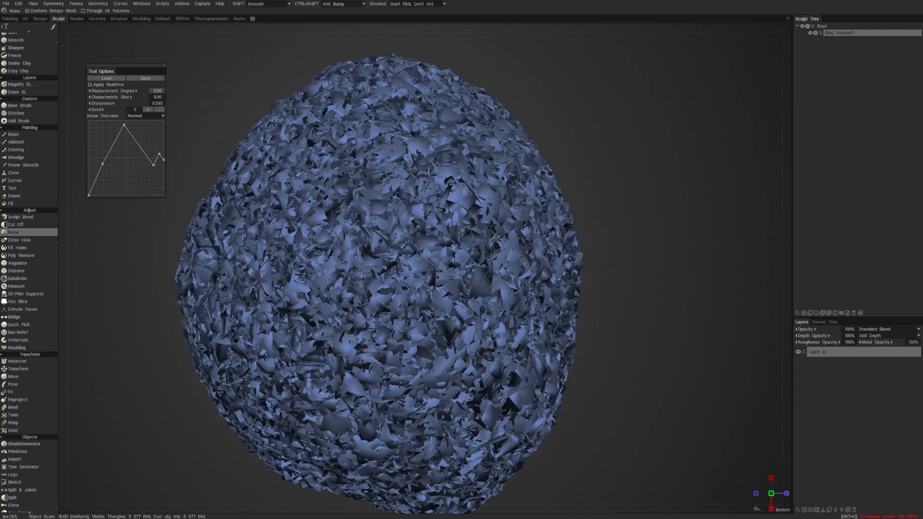
# - Set the noise displacement degree to 0.005, turn off Apply Realtime and discard the noise from the lump
pyautogui.moveTo(157, 91); pyautogui.dragTo(186, 103)
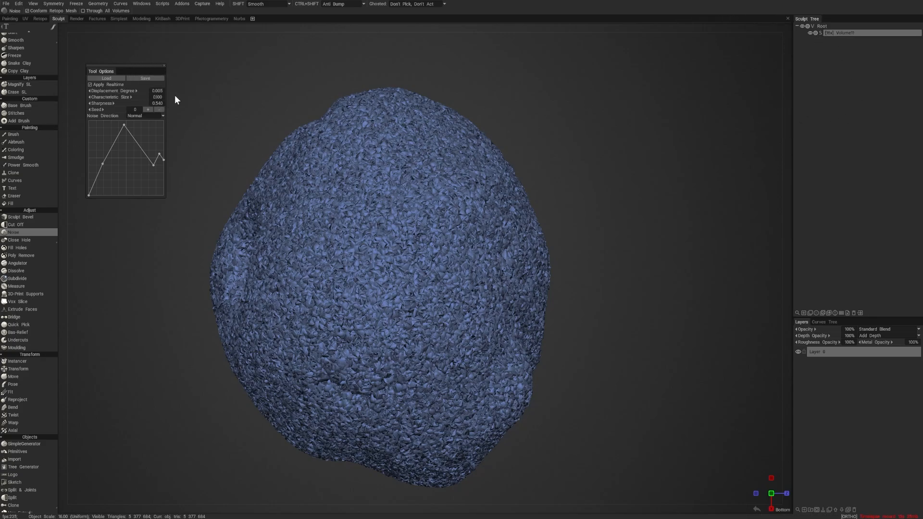
pyautogui.click(90, 84)
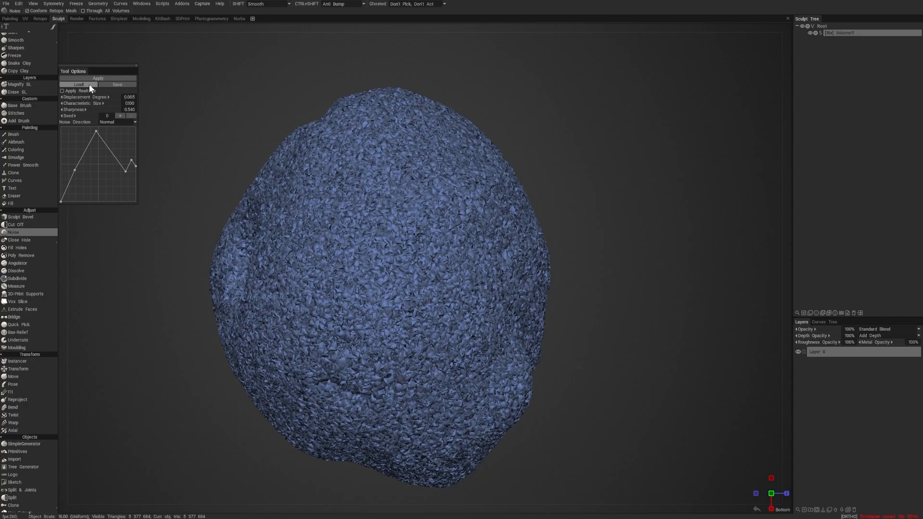
pyautogui.moveTo(181, 123)
pyautogui.keyDown('alt'); pyautogui.mouseDown()
pyautogui.moveTo(318, 110)
pyautogui.moveTo(284, 169)
pyautogui.moveTo(267, 165)
pyautogui.moveTo(304, 157)
pyautogui.moveTo(657, 183)
pyautogui.moveTo(647, 182)
pyautogui.mouseUp(); pyautogui.keyUp('alt')
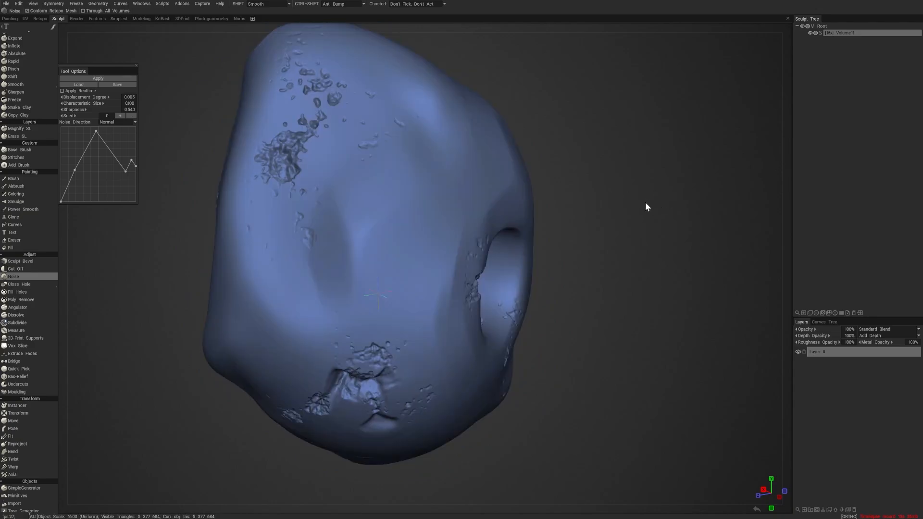
pyautogui.moveTo(638, 208)
pyautogui.keyDown('alt'); pyautogui.mouseDown()
pyautogui.moveTo(453, 216)
pyautogui.moveTo(569, 222)
pyautogui.mouseUp(); pyautogui.keyUp('alt')
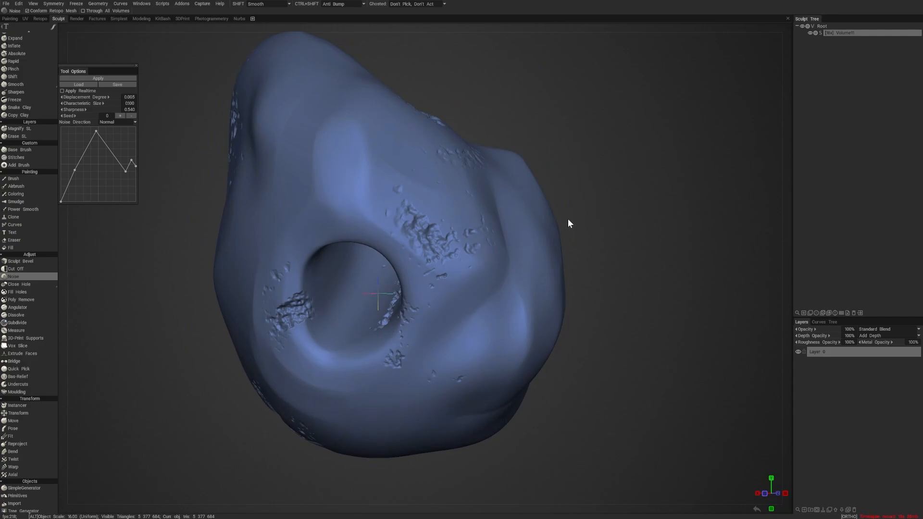
pyautogui.click(98, 4)
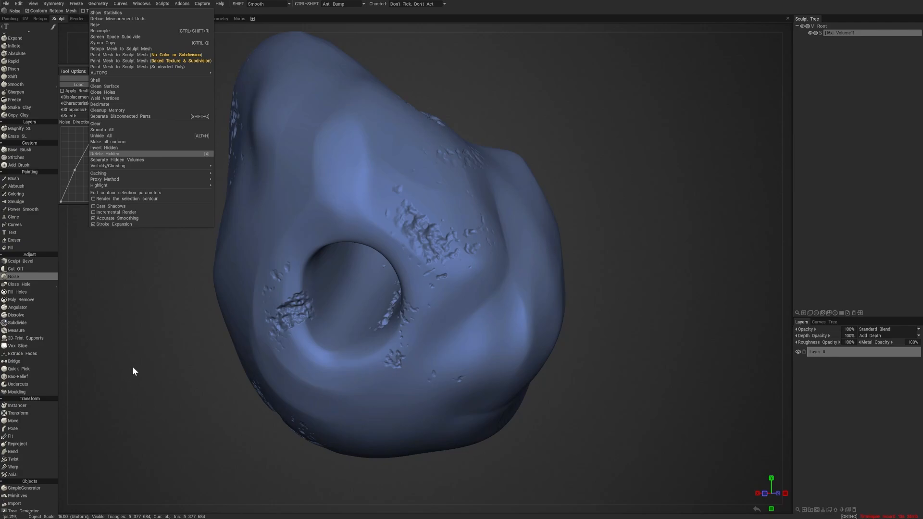
pyautogui.click(149, 340)
pyautogui.moveTo(149, 340)
pyautogui.keyDown('alt'); pyautogui.mouseDown()
pyautogui.moveTo(169, 326)
pyautogui.moveTo(172, 337)
pyautogui.moveTo(234, 347)
pyautogui.moveTo(182, 300)
pyautogui.mouseUp(); pyautogui.keyUp('alt')
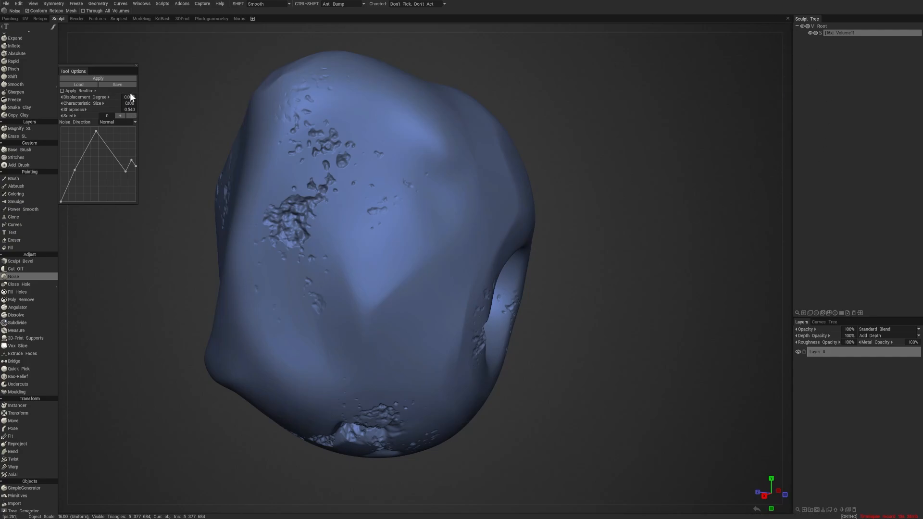
# - Activate the Trim Adaptive surface brush and bring the lump's chipped rounded face into view
pyautogui.press('1')
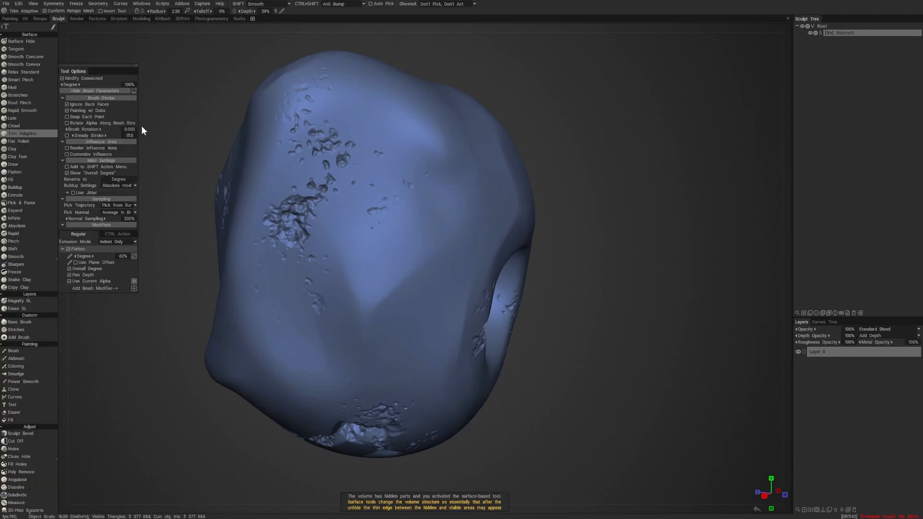
pyautogui.keyDown('alt'); pyautogui.moveTo(627, 289); pyautogui.dragTo(506, 289, button='right'); pyautogui.keyUp('alt')
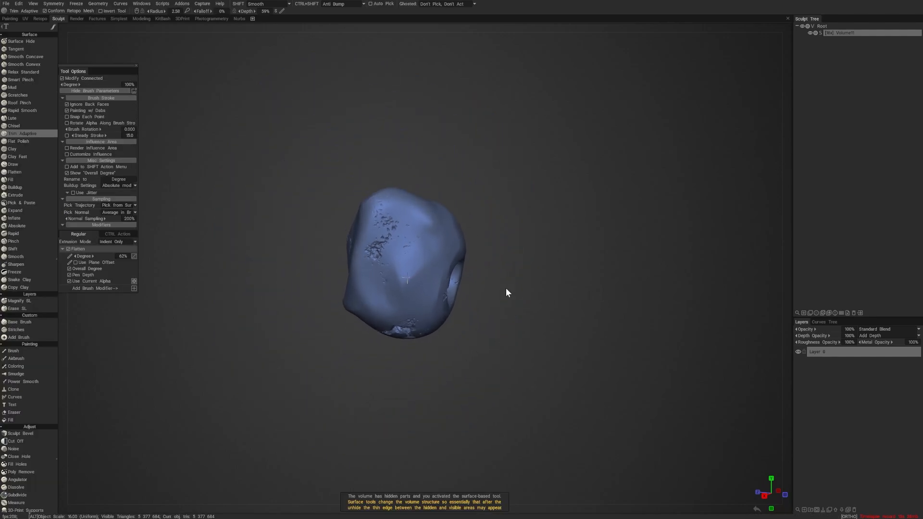
pyautogui.moveTo(506, 292)
pyautogui.keyDown('alt'); pyautogui.mouseDown()
pyautogui.moveTo(520, 293)
pyautogui.moveTo(369, 298)
pyautogui.moveTo(474, 298)
pyautogui.mouseUp(); pyautogui.keyUp('alt')
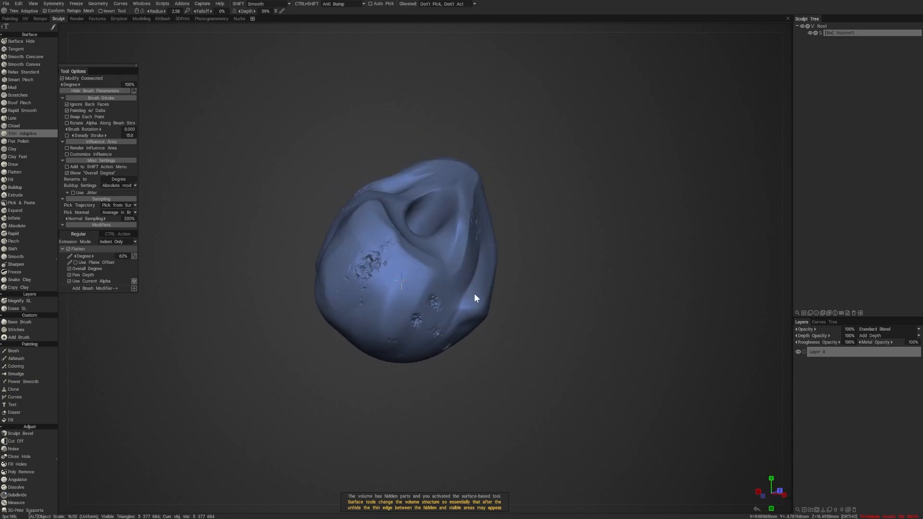
pyautogui.keyDown('alt'); pyautogui.moveTo(475, 298); pyautogui.dragTo(593, 327, button='right'); pyautogui.keyUp('alt')
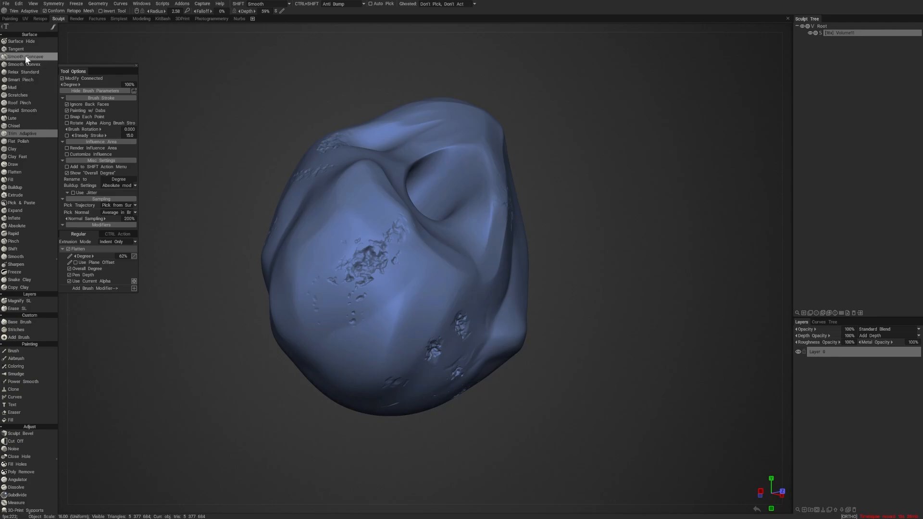
# - Browse the sculpt tools, activate the Clay surface brush and give it a scattered-dots alpha
pyautogui.scroll(-4, 41, 198)
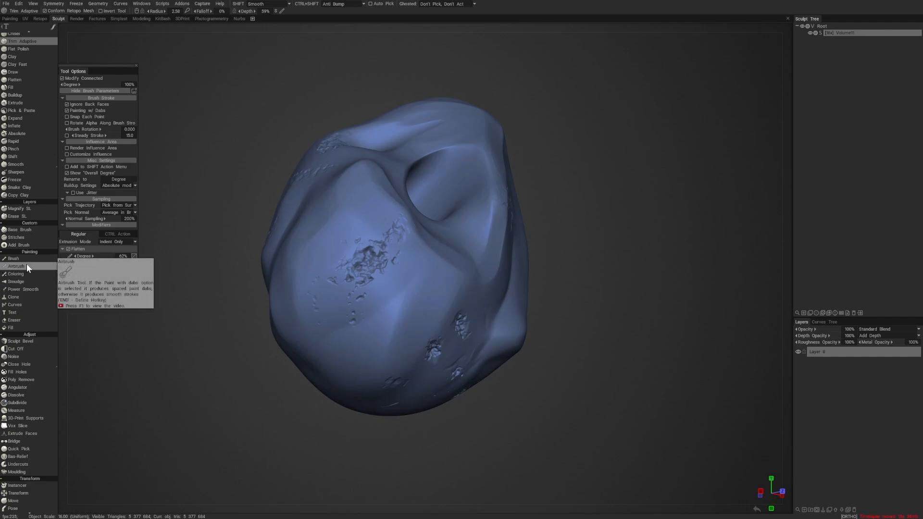
pyautogui.scroll(4, 31, 258)
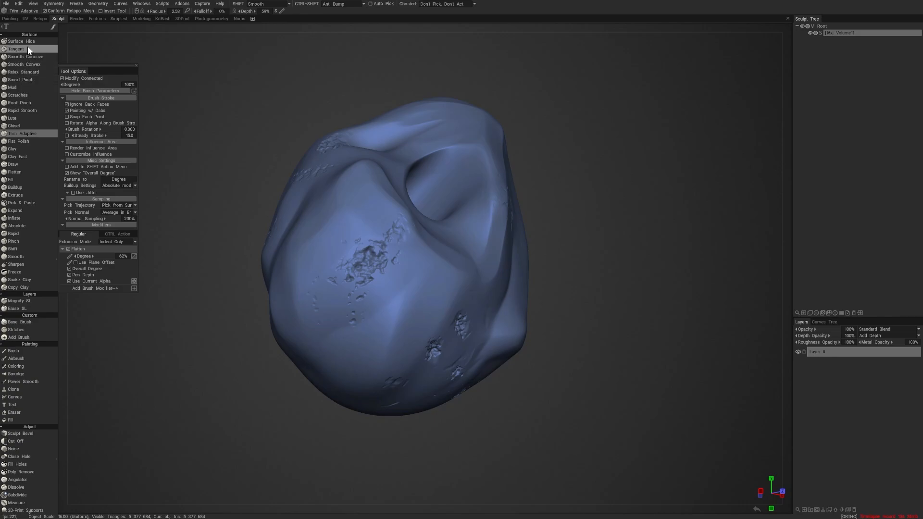
pyautogui.click(26, 164)
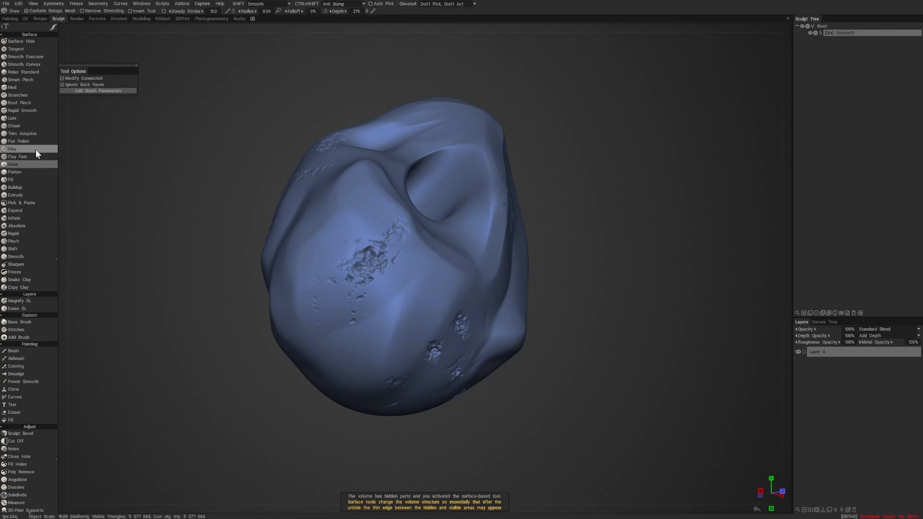
pyautogui.click(25, 148)
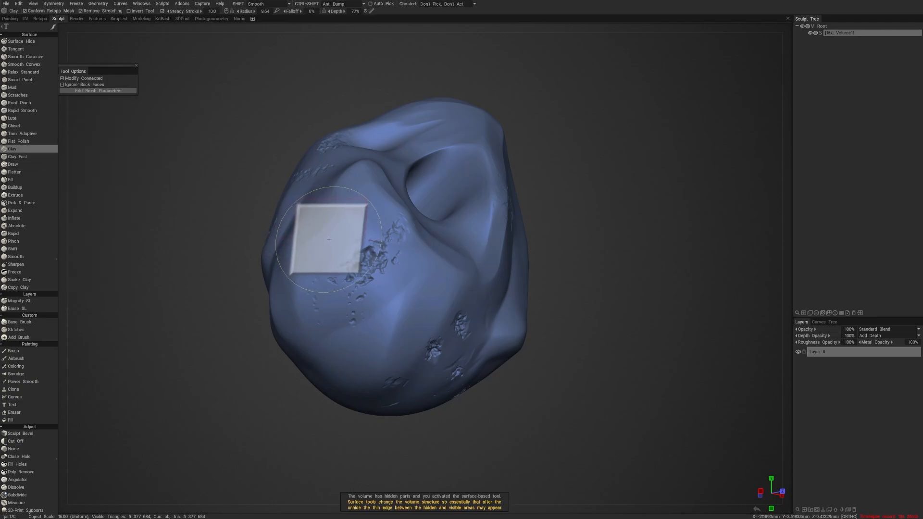
pyautogui.press('b')
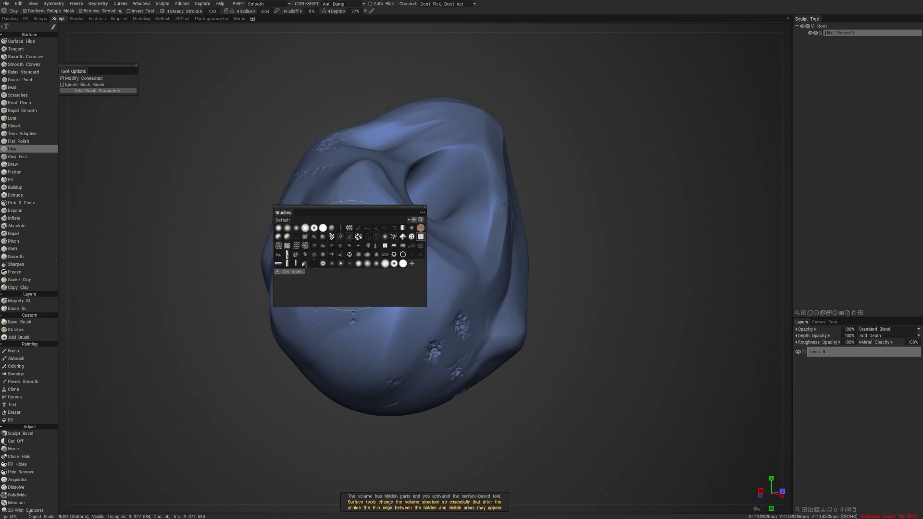
pyautogui.click(357, 236)
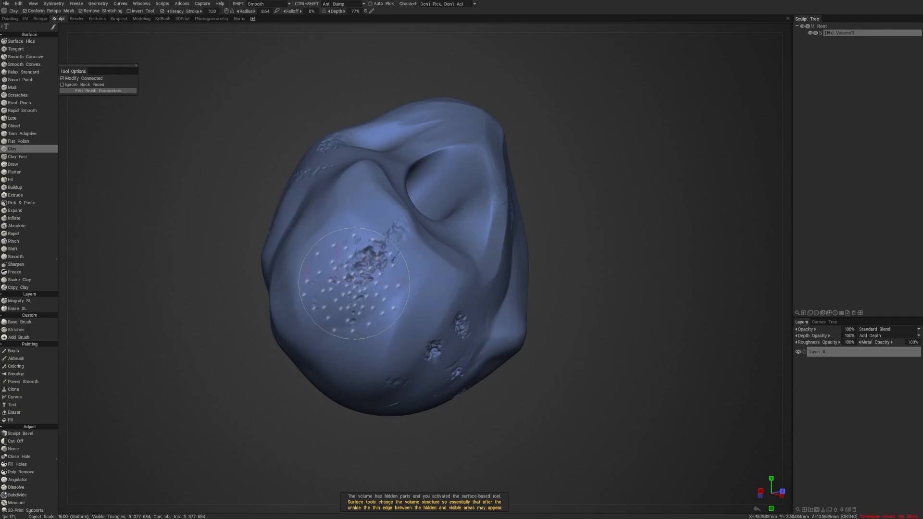
# - Lower the Clay brush depth to 11% and make a trial dot-textured stroke across the lump's rounded face
pyautogui.moveTo(358, 291); pyautogui.dragTo(358, 322, button='right')
pyautogui.moveTo(369, 315)
pyautogui.keyDown('ctrl'); pyautogui.mouseDown()
pyautogui.moveTo(390, 318)
pyautogui.moveTo(368, 326)
pyautogui.moveTo(339, 240)
pyautogui.moveTo(332, 340)
pyautogui.moveTo(448, 304)
pyautogui.mouseUp(); pyautogui.keyUp('ctrl')
pyautogui.moveTo(663, 270)
pyautogui.mouseDown()
pyautogui.moveTo(568, 272)
pyautogui.moveTo(584, 267)
pyautogui.mouseUp()
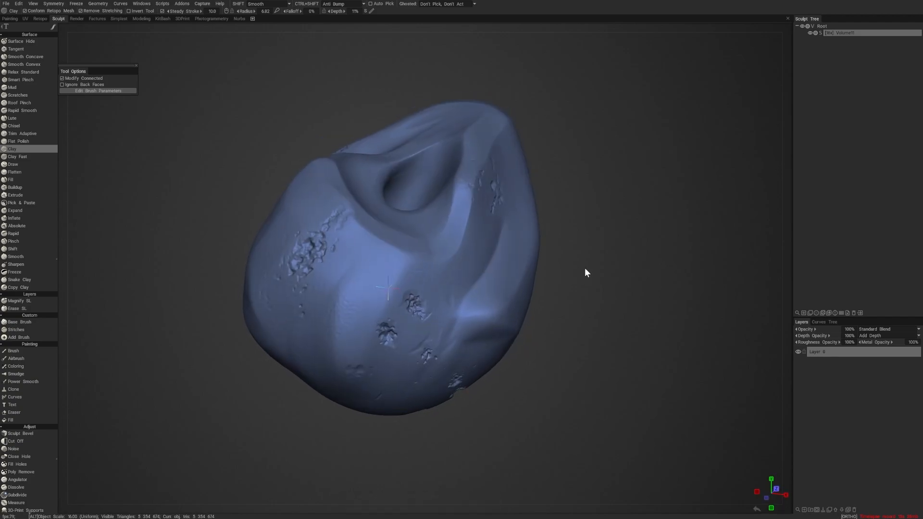
# - Enable jitter for the Clay brush with position 0.290, rotation amplitude 39.6, radius variation 16.5 and depth variation 13.5
pyautogui.press('t')
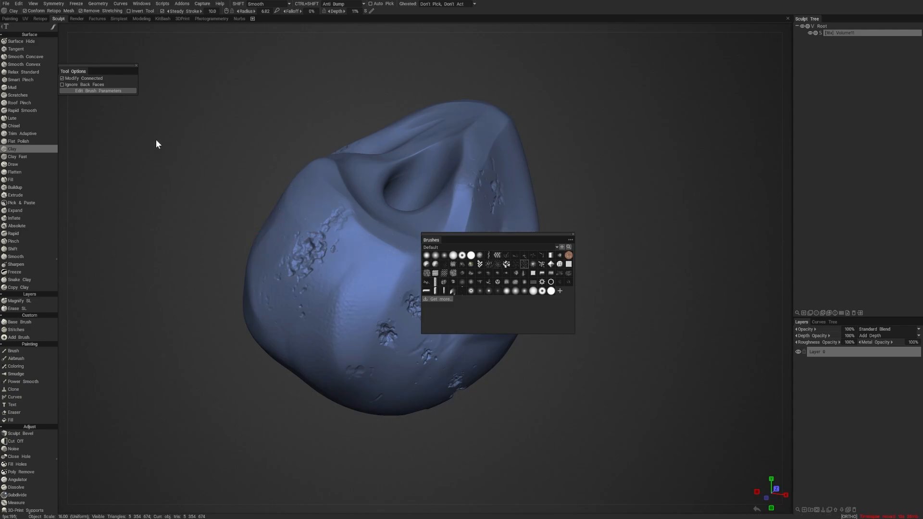
pyautogui.click(97, 91)
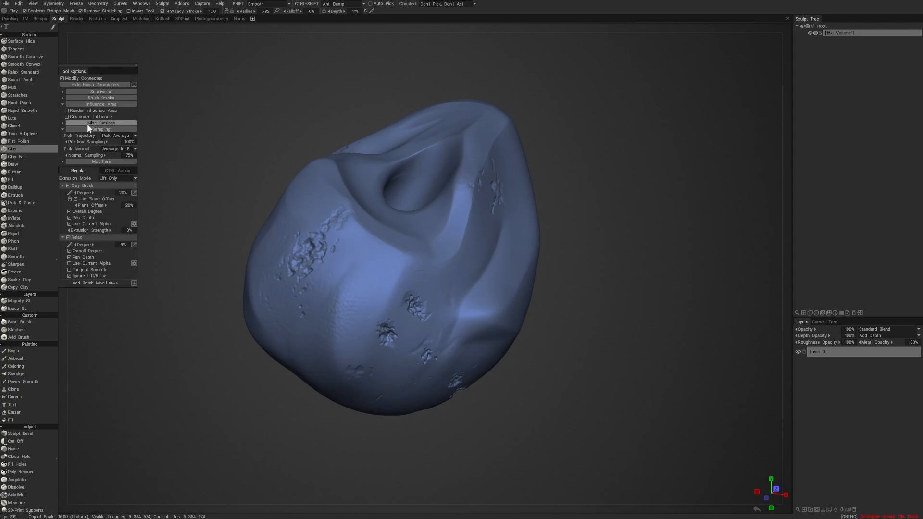
pyautogui.click(64, 123)
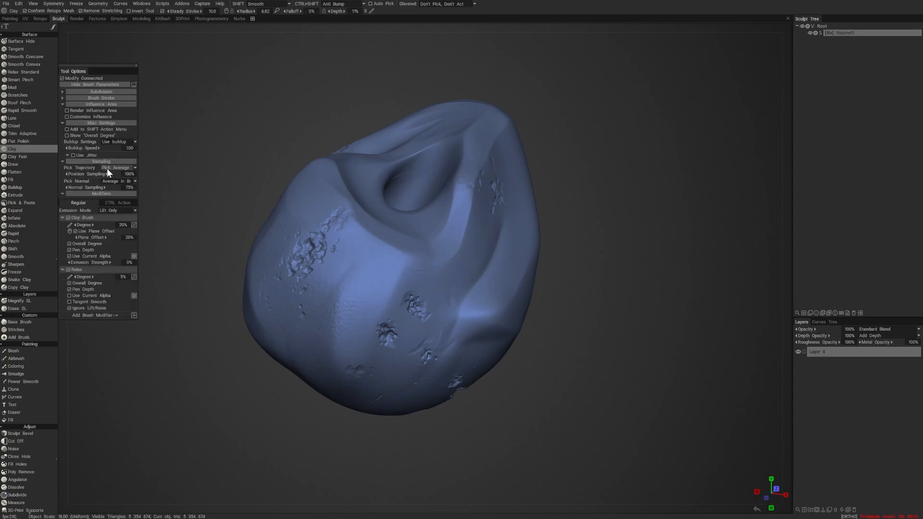
pyautogui.click(73, 155)
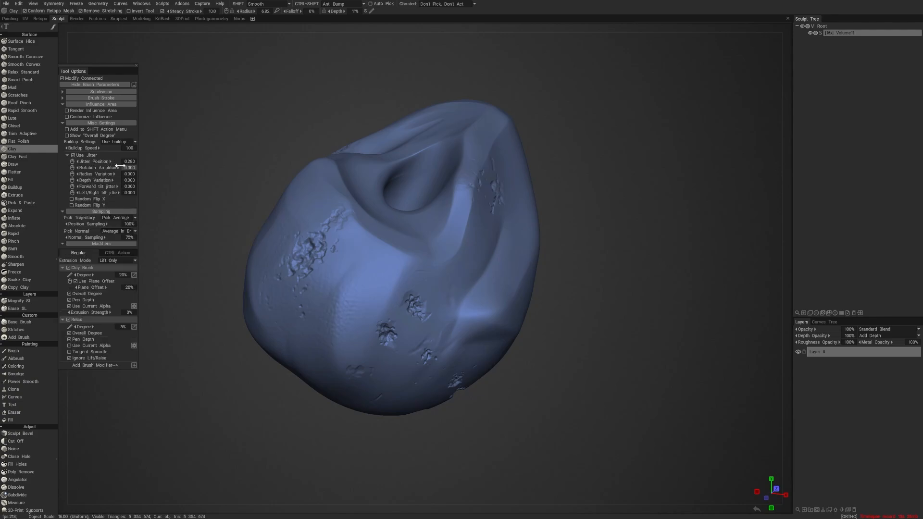
pyautogui.moveTo(117, 170); pyautogui.dragTo(123, 169)
pyautogui.moveTo(106, 181); pyautogui.dragTo(117, 183)
# - Raise the Clay brush depth to 43% and stroke pitted texture around the chips on the rounded face
pyautogui.keyDown('shift'); pyautogui.moveTo(366, 295); pyautogui.dragTo(361, 297); pyautogui.keyUp('shift')
pyautogui.moveTo(576, 335); pyautogui.dragTo(587, 333)
pyautogui.moveTo(586, 332); pyautogui.dragTo(627, 350, button='right')
pyautogui.moveTo(627, 350); pyautogui.dragTo(572, 346)
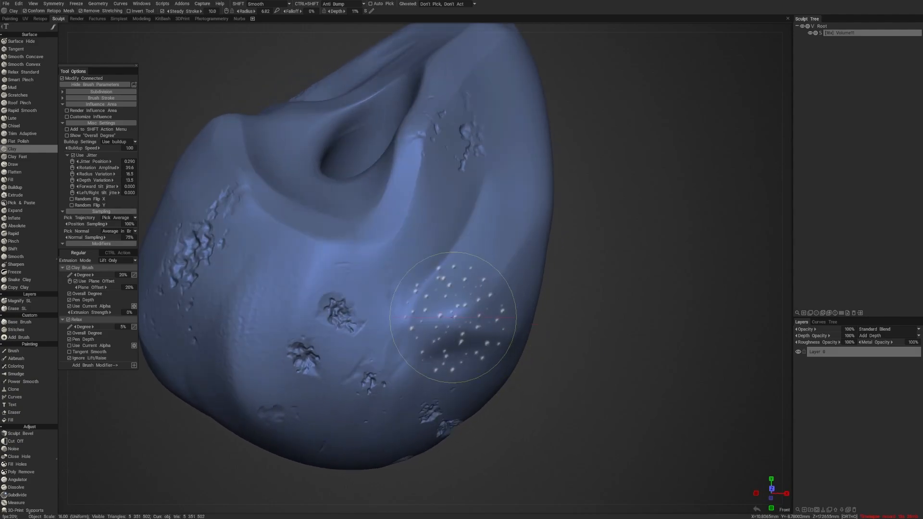
pyautogui.moveTo(287, 295); pyautogui.dragTo(290, 279, button='right')
pyautogui.moveTo(281, 291)
pyautogui.mouseDown()
pyautogui.moveTo(272, 307)
pyautogui.moveTo(319, 337)
pyautogui.mouseUp()
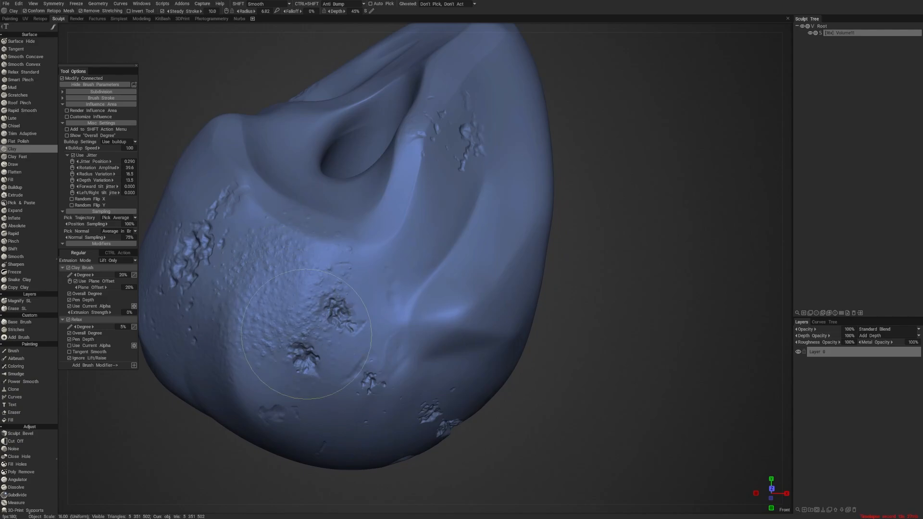
# - Reduce the brush radius to 4.89 and extend the grainy texture over the bulge and lower side beside the chips
pyautogui.moveTo(625, 331); pyautogui.dragTo(552, 338)
pyautogui.moveTo(423, 305)
pyautogui.keyDown('ctrl'); pyautogui.mouseDown()
pyautogui.moveTo(437, 301)
pyautogui.moveTo(352, 329)
pyautogui.moveTo(322, 288)
pyautogui.mouseUp(); pyautogui.keyUp('ctrl')
pyautogui.moveTo(322, 288); pyautogui.dragTo(308, 288, button='right')
pyautogui.moveTo(334, 294)
pyautogui.mouseDown()
pyautogui.moveTo(303, 299)
pyautogui.moveTo(284, 342)
pyautogui.moveTo(263, 355)
pyautogui.moveTo(289, 398)
pyautogui.moveTo(327, 419)
pyautogui.mouseUp()
pyautogui.moveTo(588, 384); pyautogui.dragTo(566, 329)
pyautogui.moveTo(341, 302)
pyautogui.mouseDown()
pyautogui.moveTo(307, 289)
pyautogui.moveTo(342, 313)
pyautogui.moveTo(336, 381)
pyautogui.moveTo(370, 333)
pyautogui.moveTo(367, 366)
pyautogui.moveTo(454, 285)
pyautogui.mouseUp()
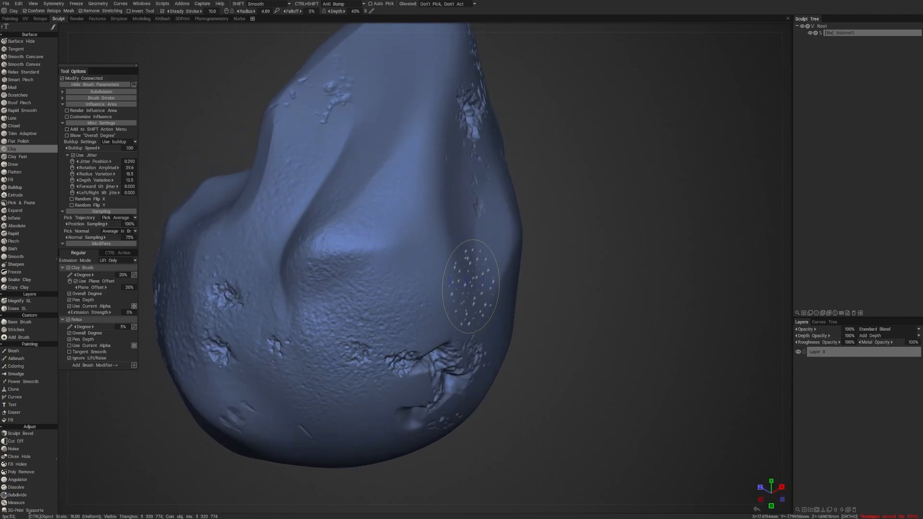
# - Rotate around the lump and brush the grainy texture over the smooth area below the through-hole
pyautogui.moveTo(560, 255); pyautogui.dragTo(541, 278, button='right')
pyautogui.moveTo(542, 280)
pyautogui.mouseDown()
pyautogui.moveTo(582, 288)
pyautogui.moveTo(567, 301)
pyautogui.moveTo(603, 307)
pyautogui.mouseUp()
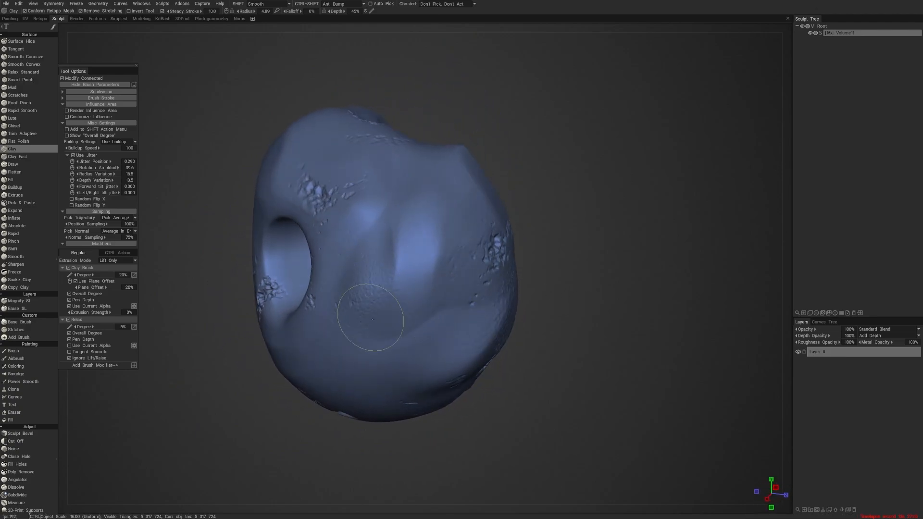
pyautogui.moveTo(410, 238)
pyautogui.mouseDown()
pyautogui.moveTo(435, 206)
pyautogui.moveTo(385, 351)
pyautogui.moveTo(449, 330)
pyautogui.moveTo(462, 348)
pyautogui.mouseUp()
pyautogui.moveTo(553, 353); pyautogui.dragTo(591, 358)
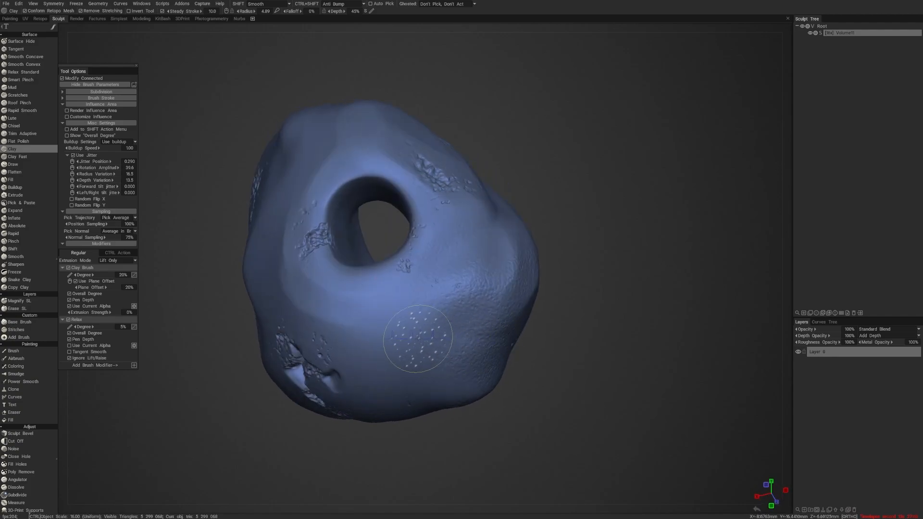
pyautogui.moveTo(405, 322)
pyautogui.mouseDown()
pyautogui.moveTo(391, 354)
pyautogui.moveTo(437, 375)
pyautogui.moveTo(377, 340)
pyautogui.mouseUp()
pyautogui.moveTo(297, 310)
pyautogui.mouseDown()
pyautogui.moveTo(302, 304)
pyautogui.moveTo(323, 321)
pyautogui.mouseUp()
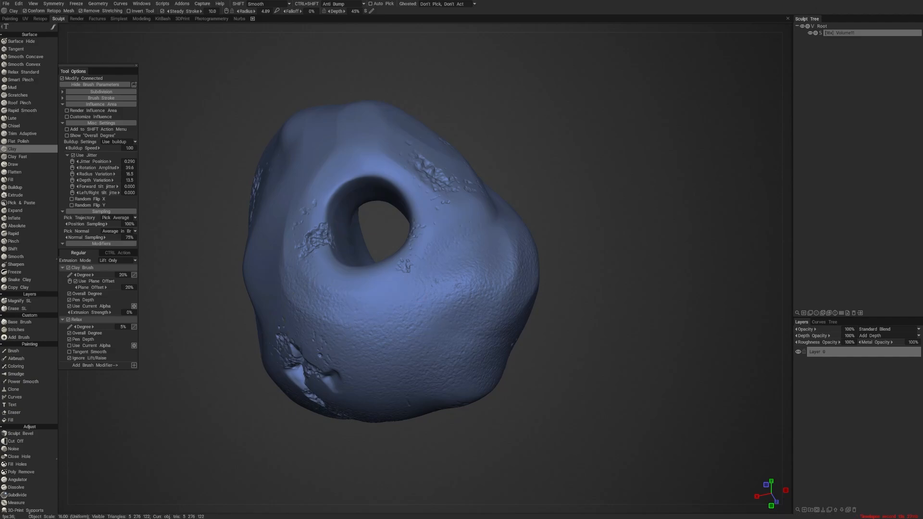
# - Texture the lump's long ridge and the flat chipped face beside it with Clay brush strokes
pyautogui.moveTo(576, 236)
pyautogui.mouseDown()
pyautogui.moveTo(607, 275)
pyautogui.moveTo(553, 279)
pyautogui.mouseUp()
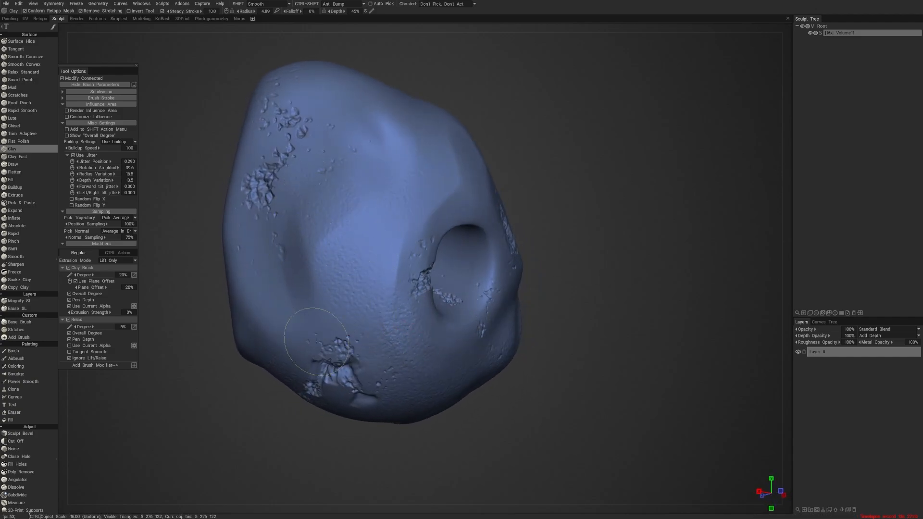
pyautogui.moveTo(315, 468); pyautogui.dragTo(378, 473)
pyautogui.moveTo(376, 306)
pyautogui.keyDown('ctrl'); pyautogui.mouseDown()
pyautogui.moveTo(339, 298)
pyautogui.moveTo(342, 223)
pyautogui.moveTo(393, 258)
pyautogui.mouseUp(); pyautogui.keyUp('ctrl')
pyautogui.keyDown('ctrl'); pyautogui.moveTo(396, 185); pyautogui.dragTo(396, 192); pyautogui.keyUp('ctrl')
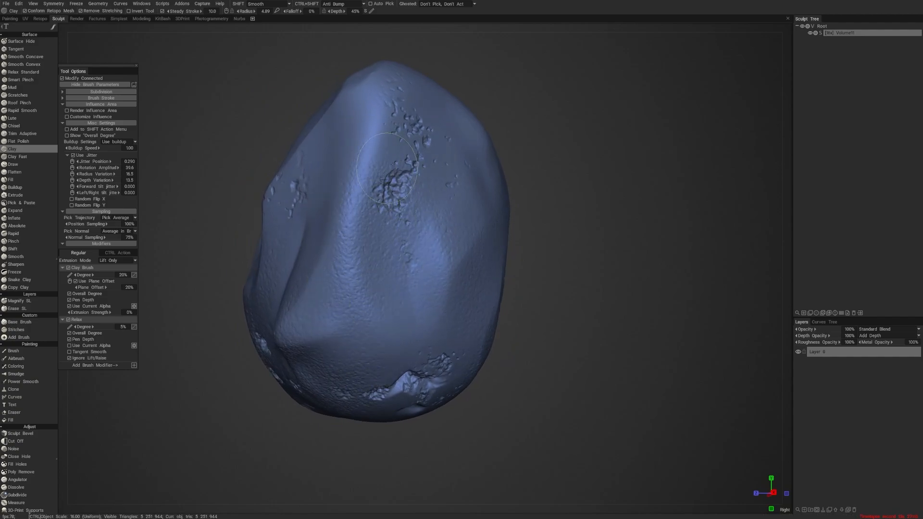
pyautogui.moveTo(540, 153); pyautogui.dragTo(624, 161)
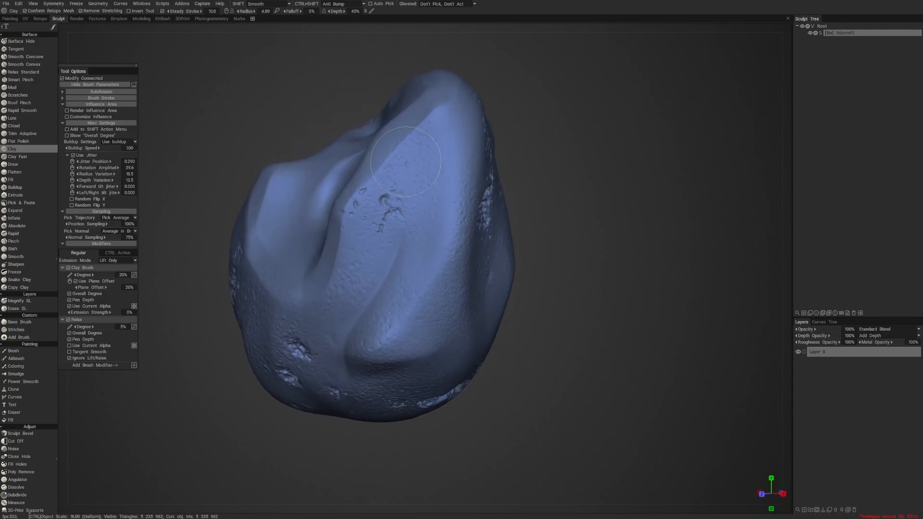
pyautogui.keyDown('ctrl'); pyautogui.moveTo(369, 189); pyautogui.dragTo(318, 317); pyautogui.keyUp('ctrl')
# - Brush the grainy texture onto the upper surface around the large hollow and down the adjoining side
pyautogui.moveTo(510, 166)
pyautogui.mouseDown()
pyautogui.moveTo(608, 191)
pyautogui.moveTo(519, 201)
pyautogui.mouseUp()
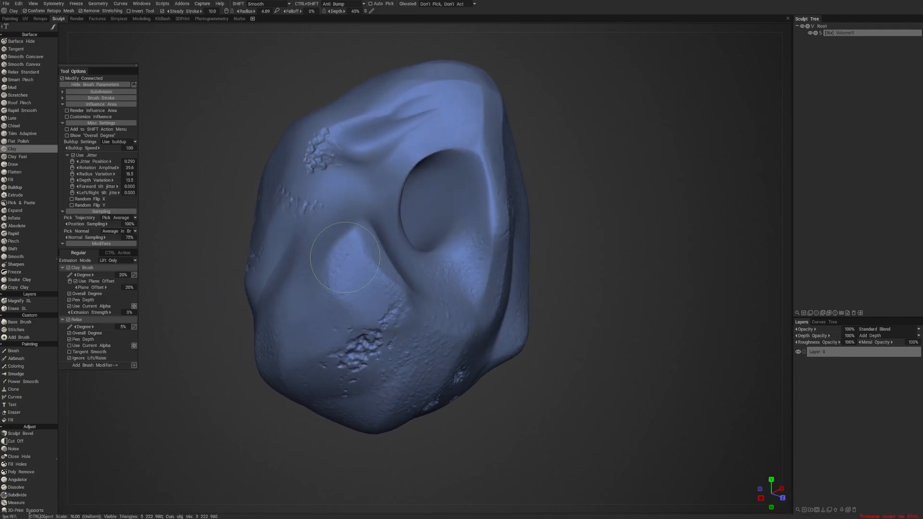
pyautogui.moveTo(308, 185)
pyautogui.keyDown('ctrl'); pyautogui.mouseDown()
pyautogui.moveTo(359, 164)
pyautogui.moveTo(312, 163)
pyautogui.moveTo(315, 130)
pyautogui.moveTo(450, 108)
pyautogui.mouseUp(); pyautogui.keyUp('ctrl')
pyautogui.moveTo(596, 206)
pyautogui.mouseDown()
pyautogui.moveTo(560, 200)
pyautogui.moveTo(581, 169)
pyautogui.mouseUp()
pyautogui.moveTo(367, 228)
pyautogui.mouseDown()
pyautogui.moveTo(327, 244)
pyautogui.moveTo(360, 267)
pyautogui.moveTo(314, 336)
pyautogui.moveTo(384, 373)
pyautogui.mouseUp()
# - Add more grainy strokes around the round hole and the chipped patches near it
pyautogui.moveTo(548, 405); pyautogui.dragTo(530, 375)
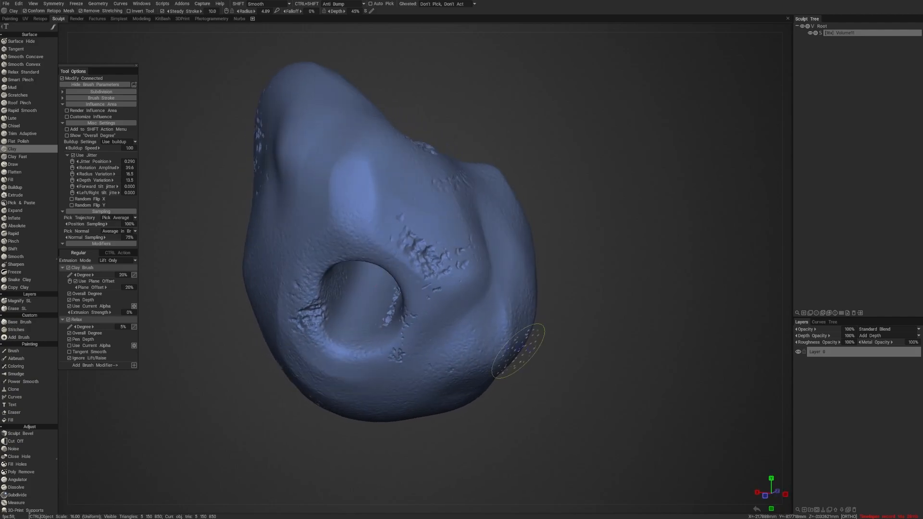
pyautogui.moveTo(425, 231); pyautogui.dragTo(435, 298)
pyautogui.moveTo(409, 428)
pyautogui.mouseDown()
pyautogui.moveTo(436, 445)
pyautogui.moveTo(472, 426)
pyautogui.moveTo(457, 434)
pyautogui.moveTo(497, 433)
pyautogui.moveTo(440, 431)
pyautogui.moveTo(486, 439)
pyautogui.mouseUp()
pyautogui.moveTo(384, 250)
pyautogui.keyDown('shift'); pyautogui.mouseDown()
pyautogui.moveTo(378, 302)
pyautogui.moveTo(307, 291)
pyautogui.moveTo(286, 308)
pyautogui.mouseUp(); pyautogui.keyUp('shift')
# - Apply the beige stone-like shader from the default set to the lump and inspect it from several sides
pyautogui.moveTo(389, 440); pyautogui.dragTo(581, 374)
pyautogui.press('4')
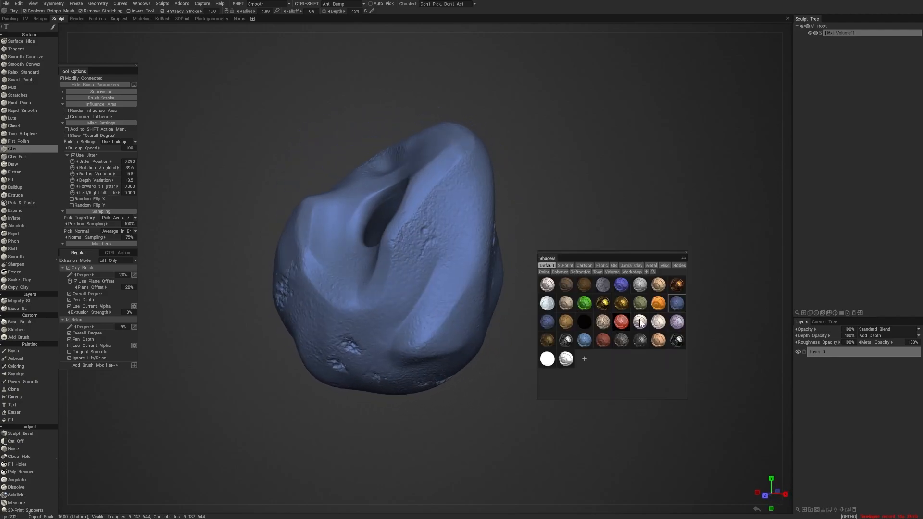
pyautogui.click(567, 303)
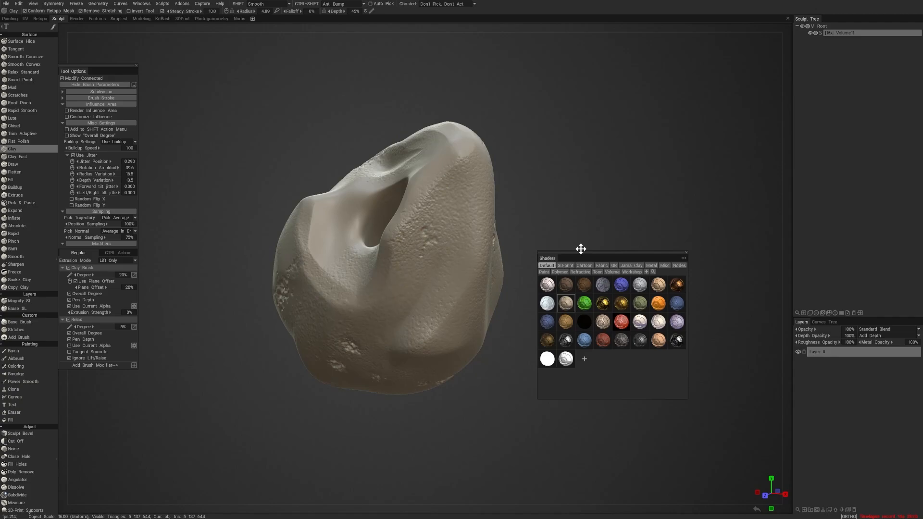
pyautogui.moveTo(581, 250); pyautogui.dragTo(606, 184)
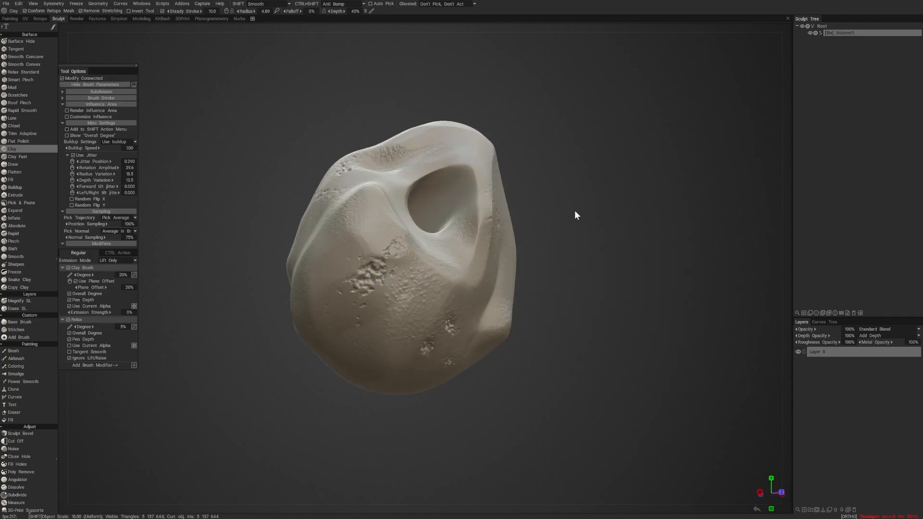
pyautogui.press('4')
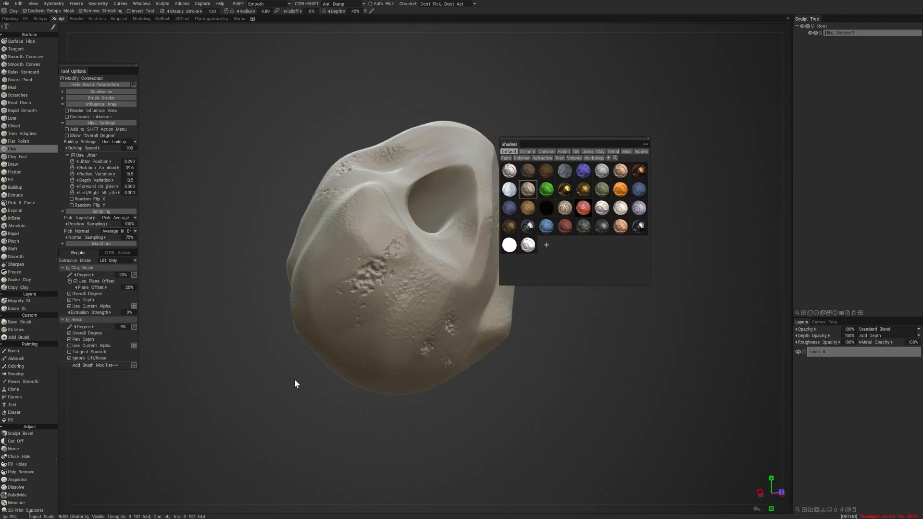
pyautogui.press('4')
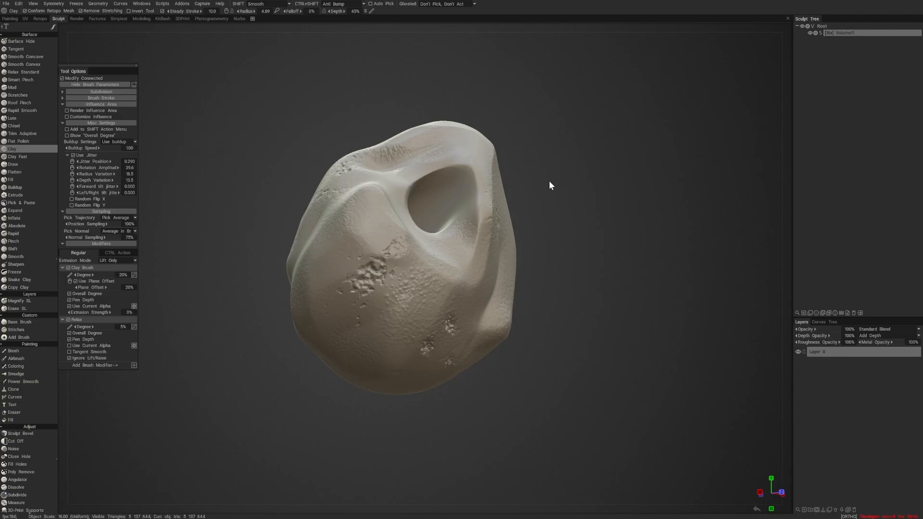
pyautogui.moveTo(550, 185)
pyautogui.mouseDown()
pyautogui.moveTo(593, 194)
pyautogui.moveTo(595, 186)
pyautogui.mouseUp()
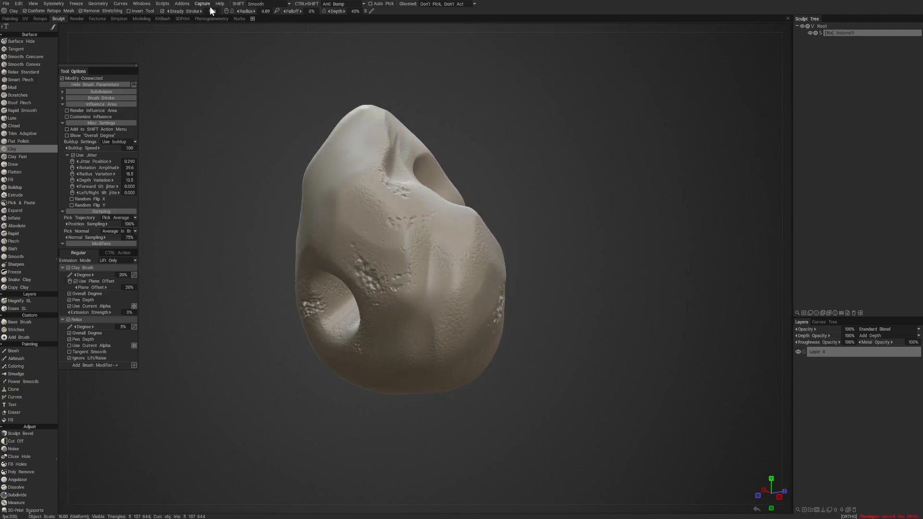
pyautogui.click(142, 4)
pyautogui.moveTo(153, 14)
pyautogui.moveTo(268, 132); pyautogui.dragTo(294, 128)
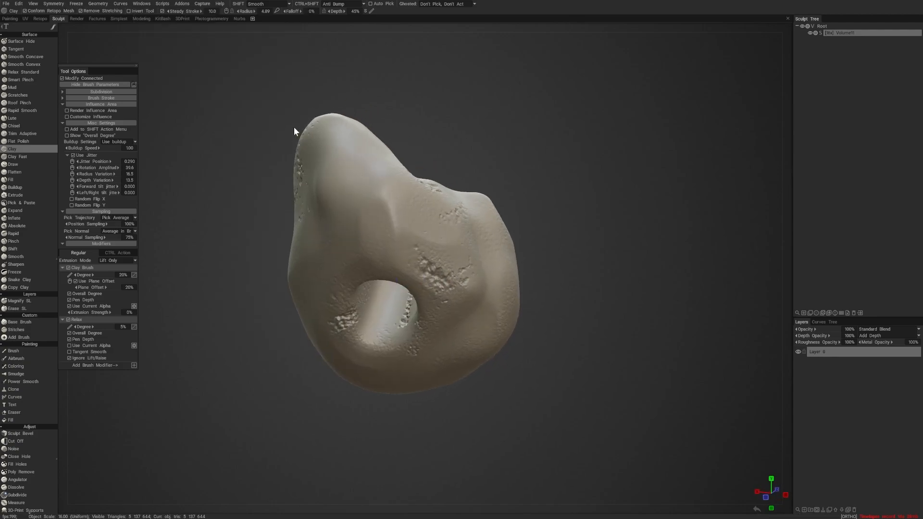
# - Switch to the Paint workspace and calculate occlusion into a new layer with Sphere+Hemisphere light sources and 4x anti-aliasing
pyautogui.click(10, 19)
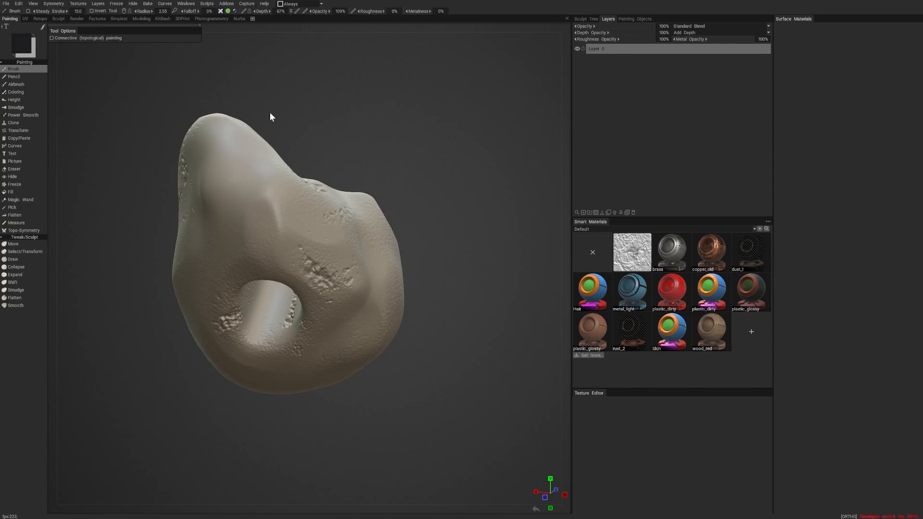
pyautogui.moveTo(270, 113)
pyautogui.mouseDown()
pyautogui.moveTo(486, 108)
pyautogui.moveTo(451, 96)
pyautogui.mouseUp()
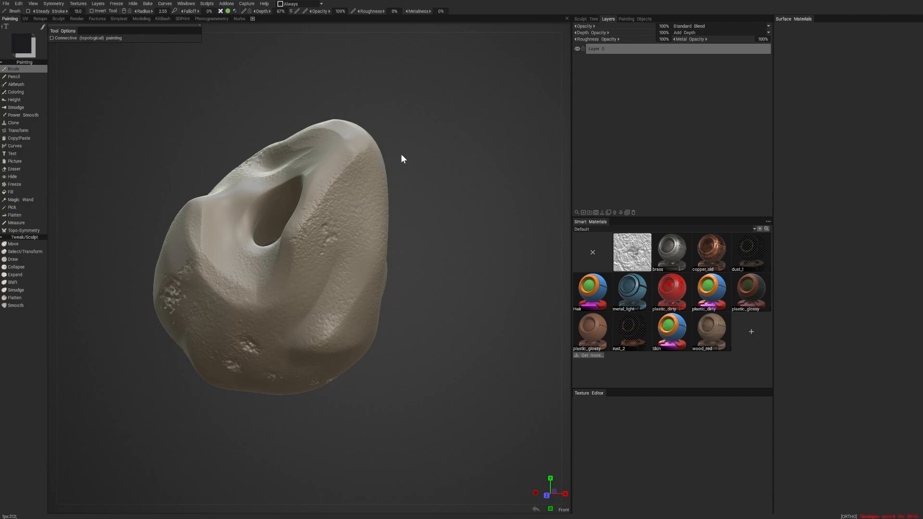
pyautogui.moveTo(402, 157); pyautogui.dragTo(288, 99)
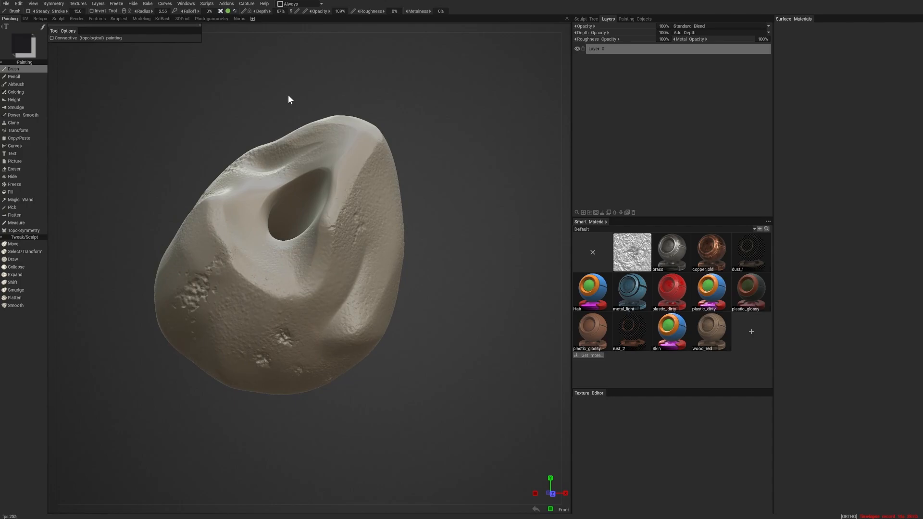
pyautogui.click(19, 5)
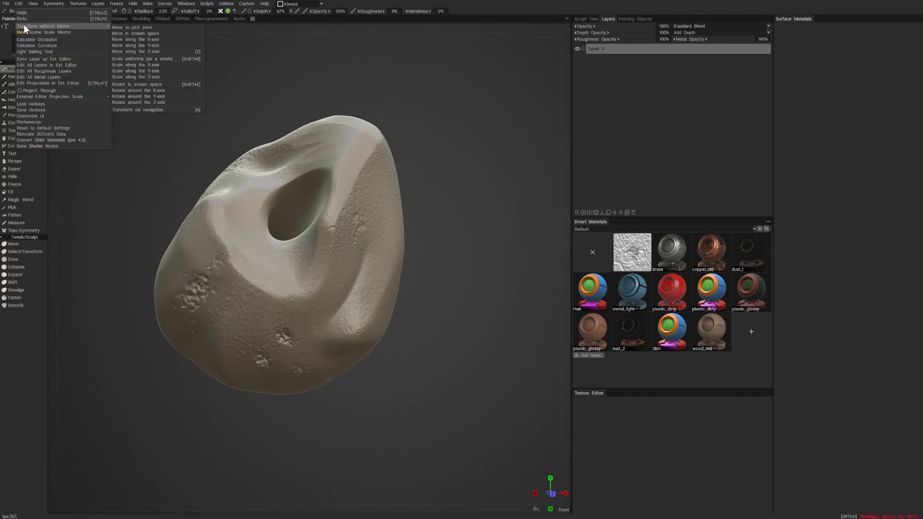
pyautogui.click(50, 39)
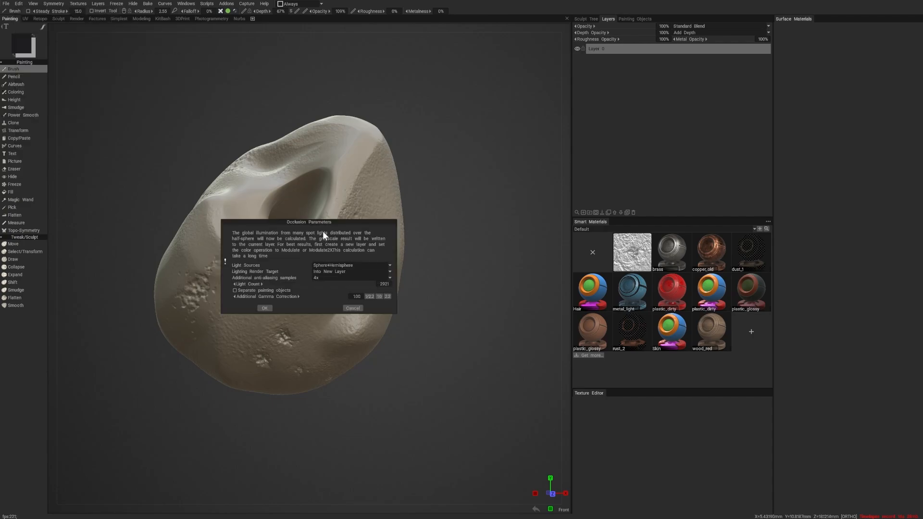
pyautogui.moveTo(327, 222); pyautogui.dragTo(469, 72)
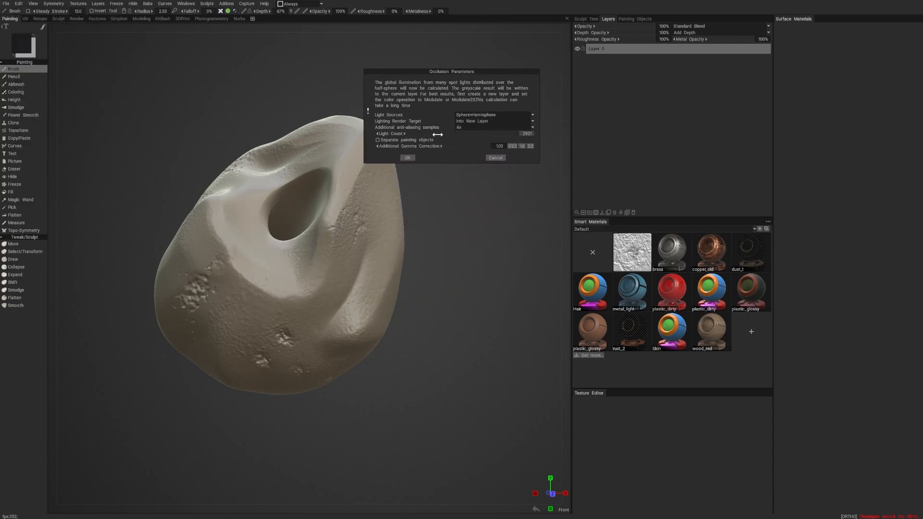
pyautogui.moveTo(441, 135); pyautogui.dragTo(507, 131)
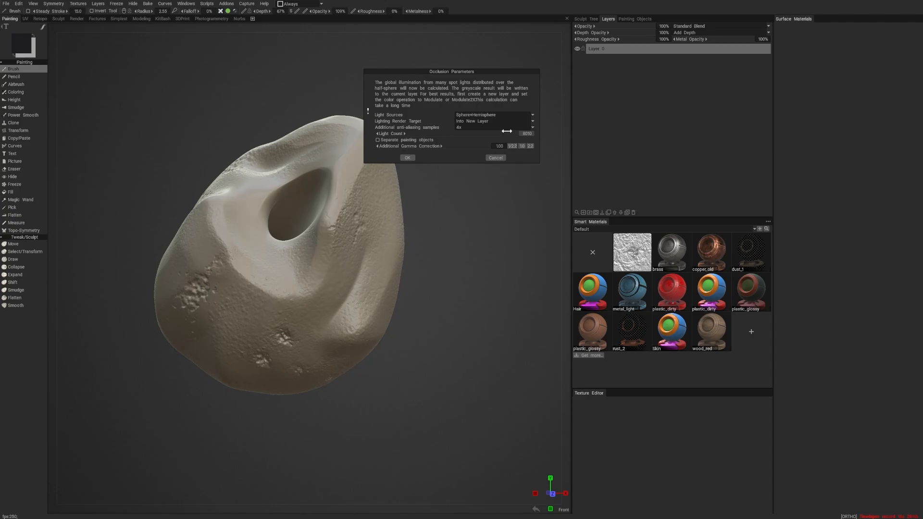
pyautogui.click(409, 156)
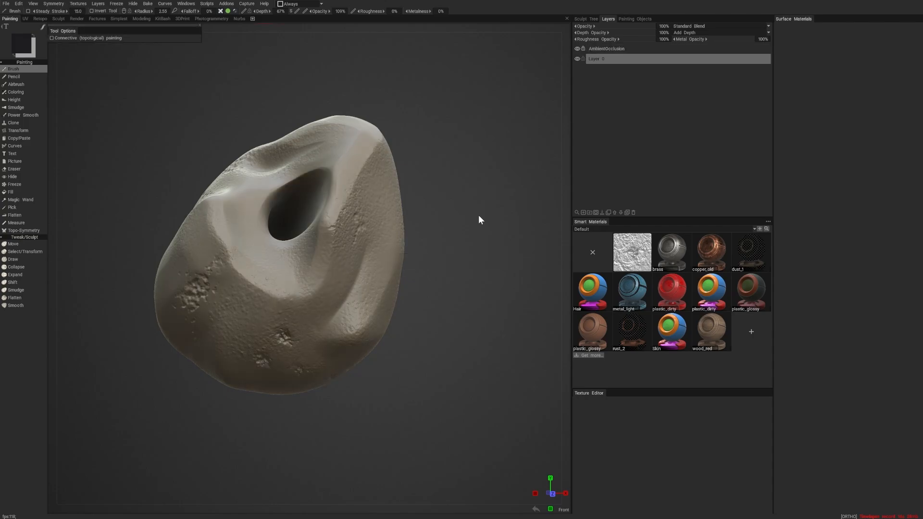
# - Inspect the calculated occlusion shading in the large hollow and around the chipped patches, close up and from several sides
pyautogui.keyDown('alt'); pyautogui.moveTo(478, 214); pyautogui.dragTo(507, 193); pyautogui.keyUp('alt')
pyautogui.keyDown('alt'); pyautogui.moveTo(506, 193); pyautogui.dragTo(538, 226, button='right'); pyautogui.keyUp('alt')
pyautogui.keyDown('alt'); pyautogui.moveTo(537, 227); pyautogui.dragTo(420, 215); pyautogui.keyUp('alt')
pyautogui.keyDown('alt'); pyautogui.moveTo(322, 270); pyautogui.dragTo(329, 357, button='right'); pyautogui.keyUp('alt')
pyautogui.keyDown('alt'); pyautogui.moveTo(330, 356); pyautogui.dragTo(324, 342); pyautogui.keyUp('alt')
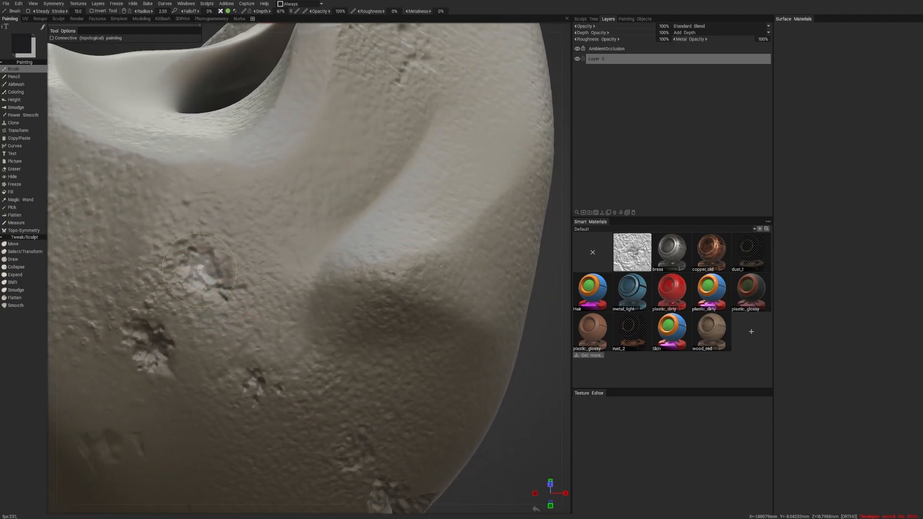
pyautogui.moveTo(338, 288)
pyautogui.keyDown('alt'); pyautogui.mouseDown(button='right')
pyautogui.moveTo(339, 262)
pyautogui.moveTo(250, 266)
pyautogui.mouseUp(button='right'); pyautogui.keyUp('alt')
pyautogui.keyDown('alt'); pyautogui.moveTo(251, 266); pyautogui.dragTo(286, 323); pyautogui.keyUp('alt')
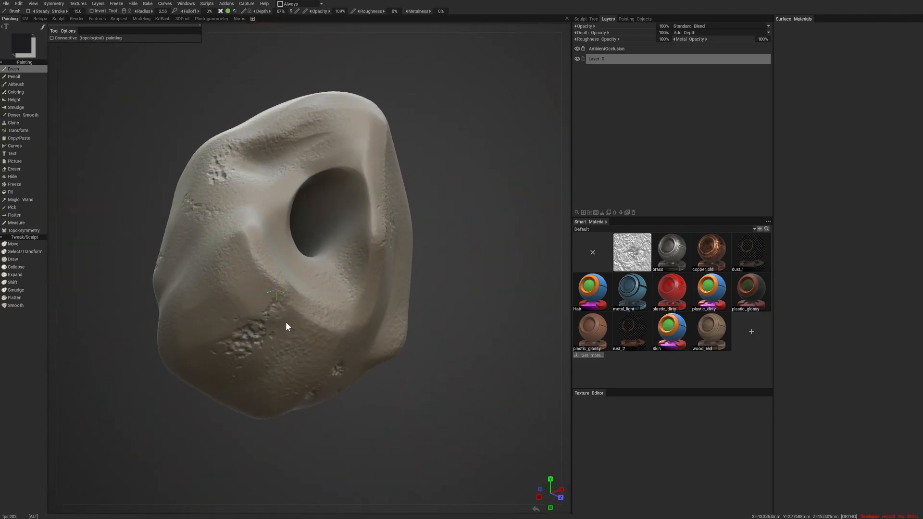
pyautogui.keyDown('alt'); pyautogui.moveTo(103, 362); pyautogui.dragTo(259, 269); pyautogui.keyUp('alt')
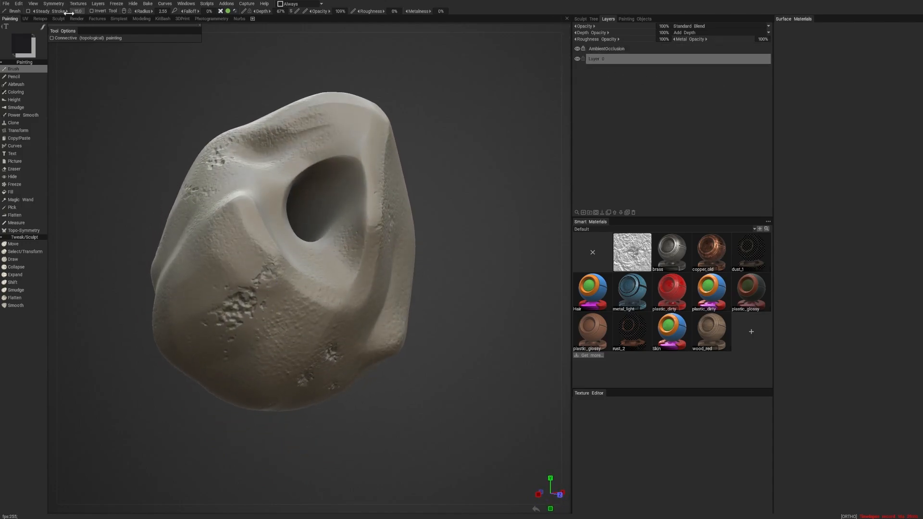
# - Calculate the curvature into a new layer as Local Curvature RGB with Sphere light sources, and make the resulting cavity layer visible
pyautogui.click(19, 4)
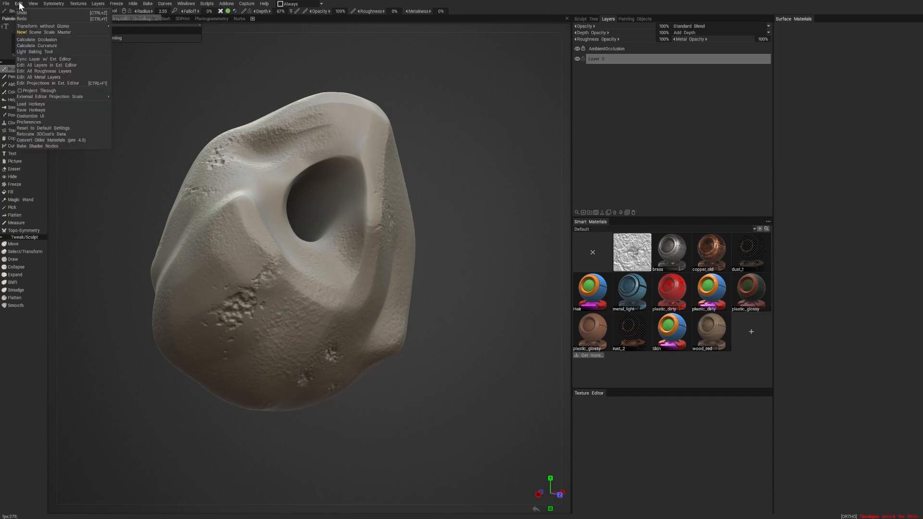
pyautogui.click(68, 45)
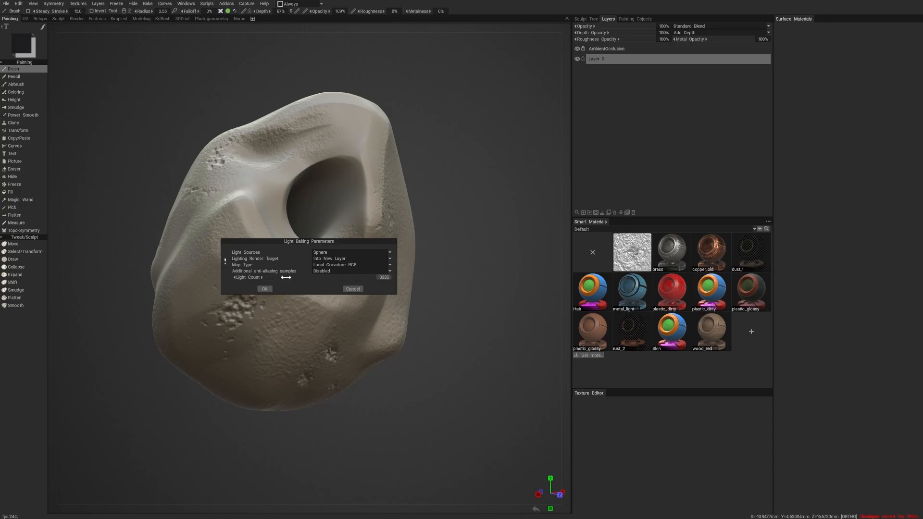
pyautogui.moveTo(286, 278)
pyautogui.mouseDown()
pyautogui.moveTo(310, 278)
pyautogui.moveTo(279, 277)
pyautogui.mouseUp()
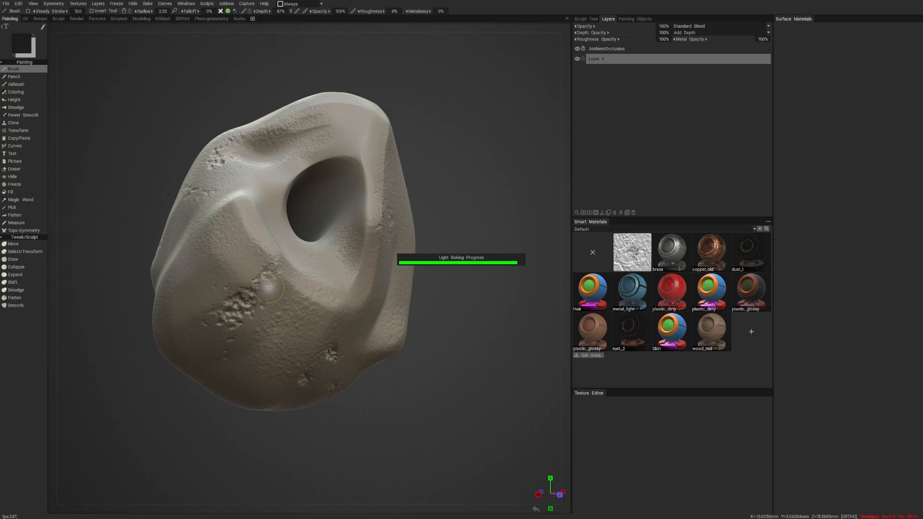
pyautogui.moveTo(501, 233)
pyautogui.keyDown('alt'); pyautogui.mouseDown()
pyautogui.moveTo(463, 259)
pyautogui.moveTo(324, 222)
pyautogui.moveTo(463, 210)
pyautogui.moveTo(504, 230)
pyautogui.mouseUp(); pyautogui.keyUp('alt')
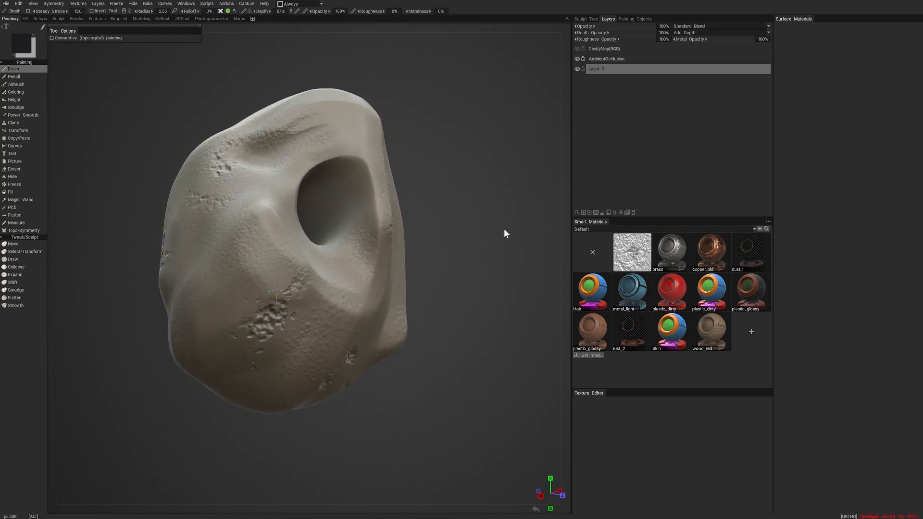
pyautogui.click(609, 48)
pyautogui.click(578, 49)
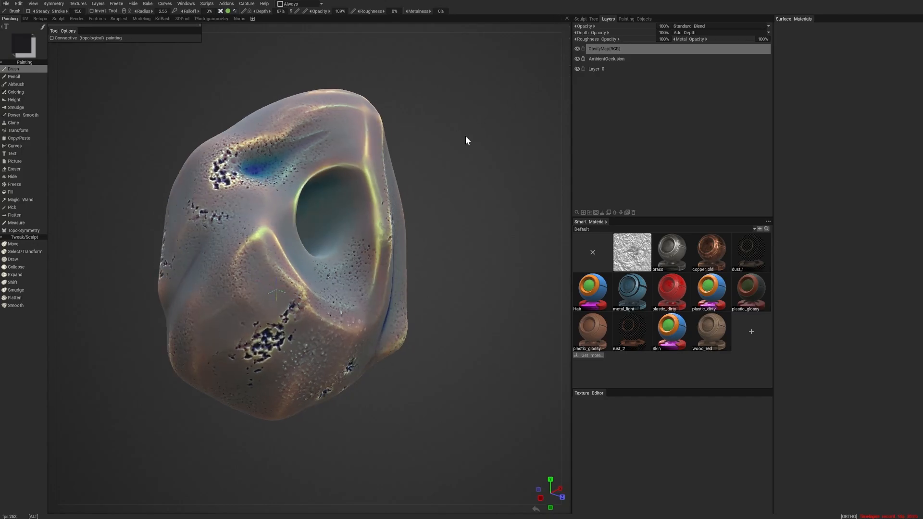
# - Examine the cavity map colours along the lump's ridges, creases, hollows and chipped patches from all sides
pyautogui.moveTo(465, 136)
pyautogui.keyDown('alt'); pyautogui.mouseDown()
pyautogui.moveTo(475, 136)
pyautogui.moveTo(351, 114)
pyautogui.moveTo(172, 118)
pyautogui.moveTo(238, 155)
pyautogui.mouseUp(); pyautogui.keyUp('alt')
pyautogui.keyDown('alt'); pyautogui.moveTo(238, 155); pyautogui.dragTo(345, 198, button='right'); pyautogui.keyUp('alt')
pyautogui.keyDown('alt'); pyautogui.moveTo(344, 198); pyautogui.dragTo(340, 288, button='middle'); pyautogui.keyUp('alt')
pyautogui.keyDown('alt'); pyautogui.moveTo(339, 288); pyautogui.dragTo(363, 250, button='right'); pyautogui.keyUp('alt')
pyautogui.keyDown('alt'); pyautogui.moveTo(363, 250); pyautogui.dragTo(384, 276); pyautogui.keyUp('alt')
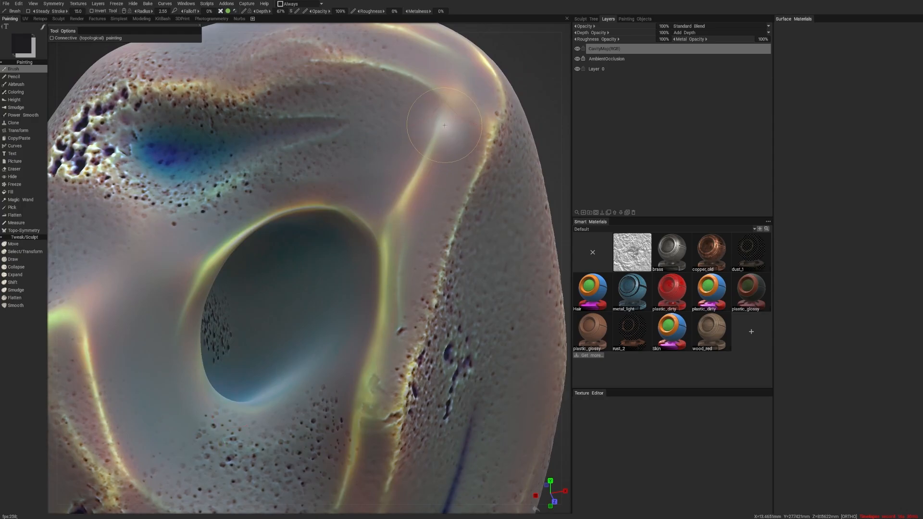
pyautogui.keyDown('alt'); pyautogui.moveTo(333, 170); pyautogui.dragTo(165, 264, button='right'); pyautogui.keyUp('alt')
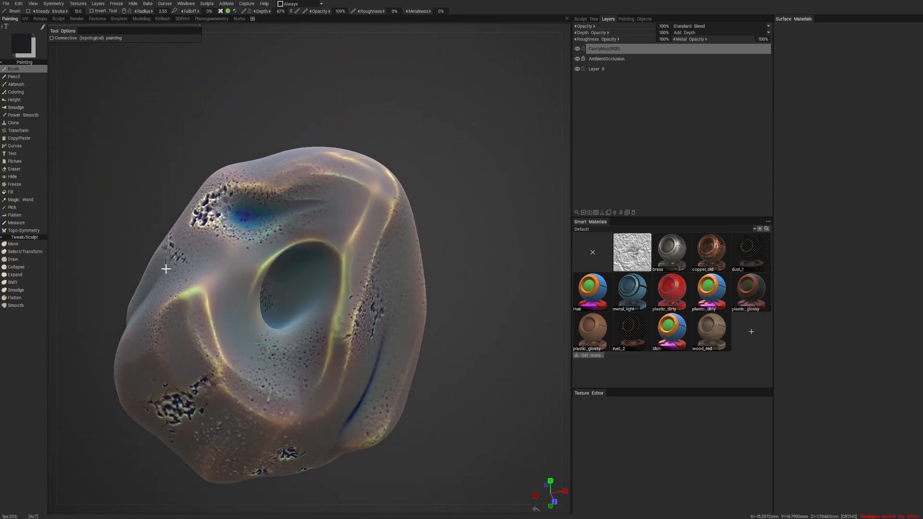
pyautogui.keyDown('alt'); pyautogui.moveTo(165, 263); pyautogui.dragTo(438, 235); pyautogui.keyUp('alt')
pyautogui.keyDown('alt'); pyautogui.moveTo(437, 235); pyautogui.dragTo(453, 275, button='right'); pyautogui.keyUp('alt')
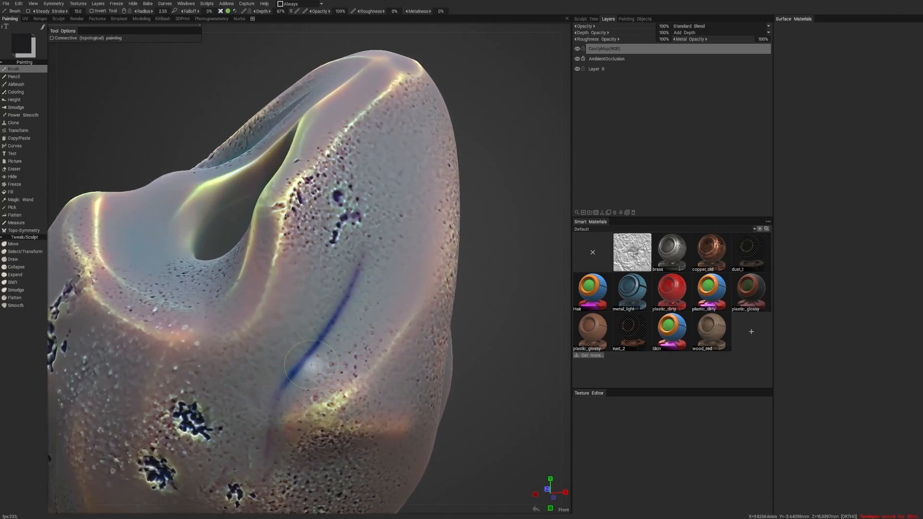
pyautogui.keyDown('alt'); pyautogui.moveTo(406, 190); pyautogui.dragTo(376, 215, button='right'); pyautogui.keyUp('alt')
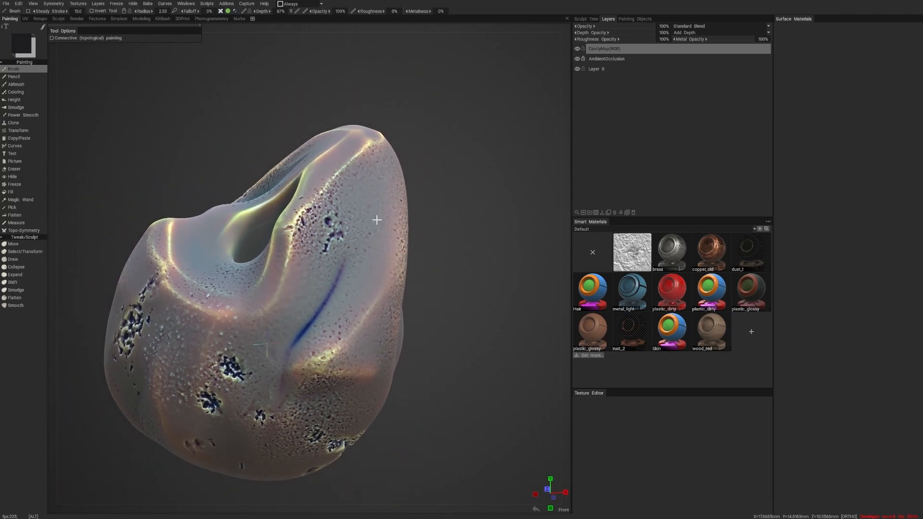
pyautogui.keyDown('alt'); pyautogui.moveTo(376, 215); pyautogui.dragTo(345, 215); pyautogui.keyUp('alt')
pyautogui.keyDown('alt'); pyautogui.moveTo(345, 215); pyautogui.dragTo(410, 308, button='right'); pyautogui.keyUp('alt')
pyautogui.keyDown('alt'); pyautogui.moveTo(410, 308); pyautogui.dragTo(374, 316); pyautogui.keyUp('alt')
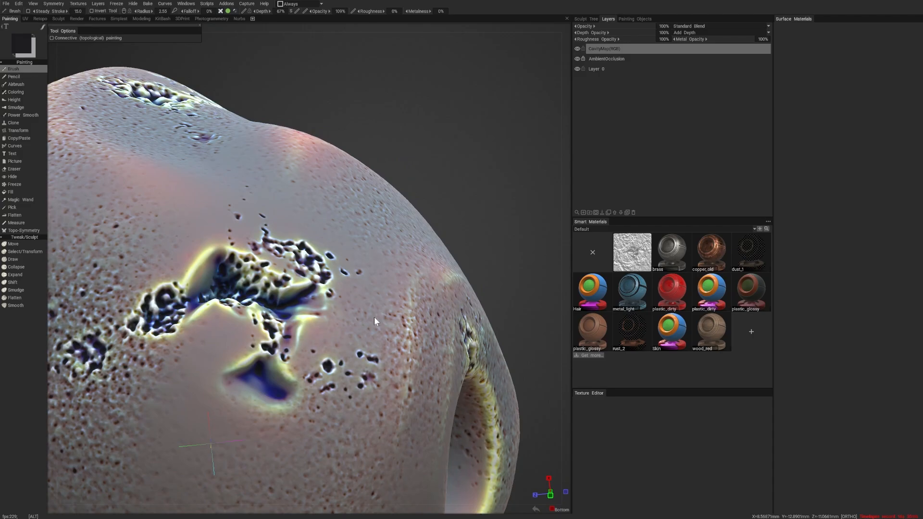
pyautogui.moveTo(374, 316)
pyautogui.keyDown('alt'); pyautogui.mouseDown(button='right')
pyautogui.moveTo(425, 349)
pyautogui.moveTo(361, 306)
pyautogui.mouseUp(button='right'); pyautogui.keyUp('alt')
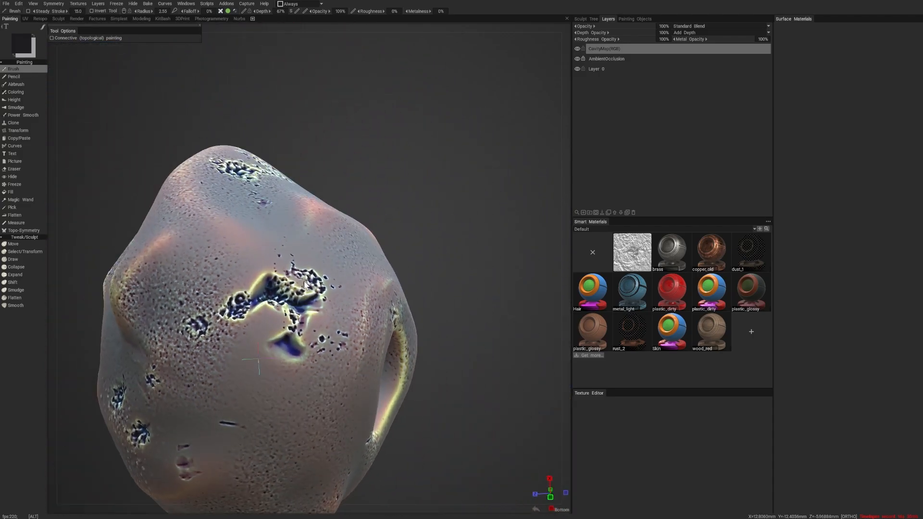
pyautogui.keyDown('alt'); pyautogui.moveTo(361, 305); pyautogui.dragTo(364, 348); pyautogui.keyUp('alt')
pyautogui.keyDown('alt'); pyautogui.moveTo(364, 348); pyautogui.dragTo(344, 314, button='right'); pyautogui.keyUp('alt')
pyautogui.keyDown('alt'); pyautogui.moveTo(344, 315); pyautogui.dragTo(402, 287); pyautogui.keyUp('alt')
pyautogui.keyDown('alt'); pyautogui.moveTo(402, 287); pyautogui.dragTo(497, 314, button='right'); pyautogui.keyUp('alt')
pyautogui.keyDown('alt'); pyautogui.moveTo(497, 315); pyautogui.dragTo(437, 312); pyautogui.keyUp('alt')
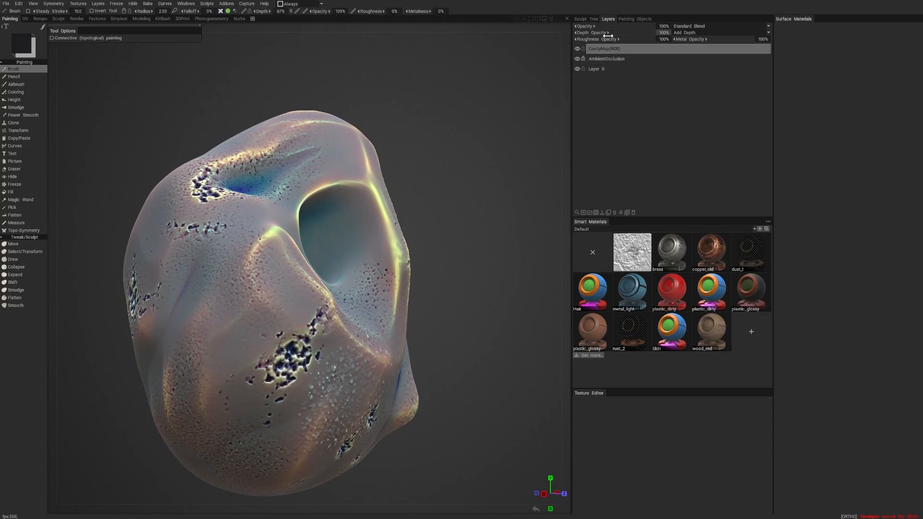
# - Hide the CavityMap(RGB) layer and add a new layer directly above Layer 0
pyautogui.rightClick(633, 48)
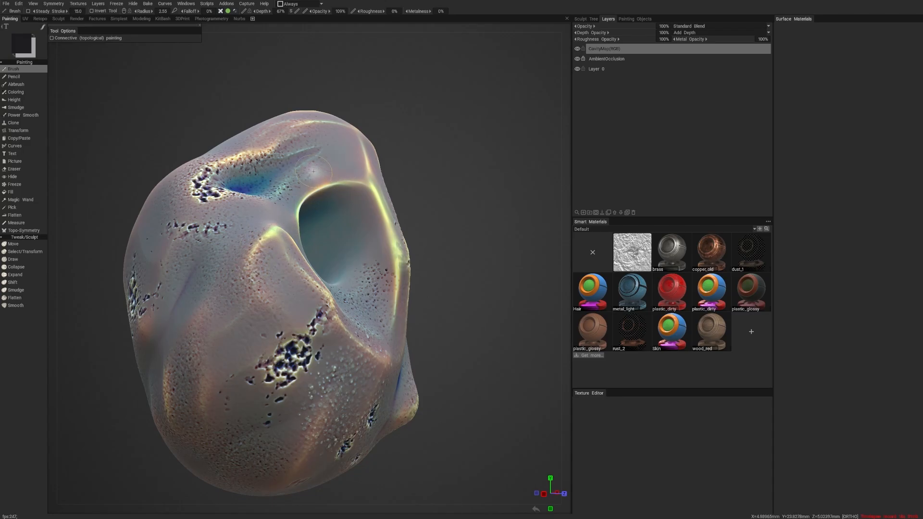
pyautogui.keyDown('alt'); pyautogui.moveTo(496, 210); pyautogui.dragTo(507, 189); pyautogui.keyUp('alt')
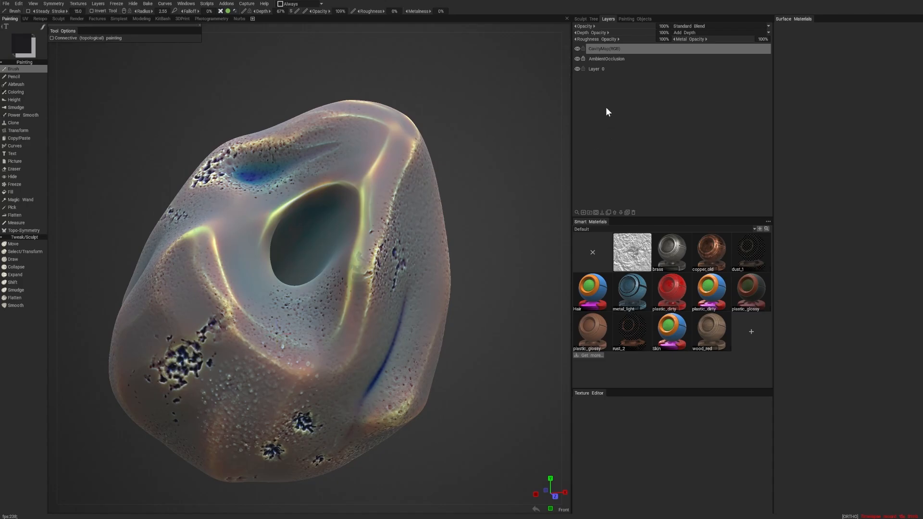
pyautogui.keyDown('alt'); pyautogui.moveTo(503, 108); pyautogui.dragTo(531, 106); pyautogui.keyUp('alt')
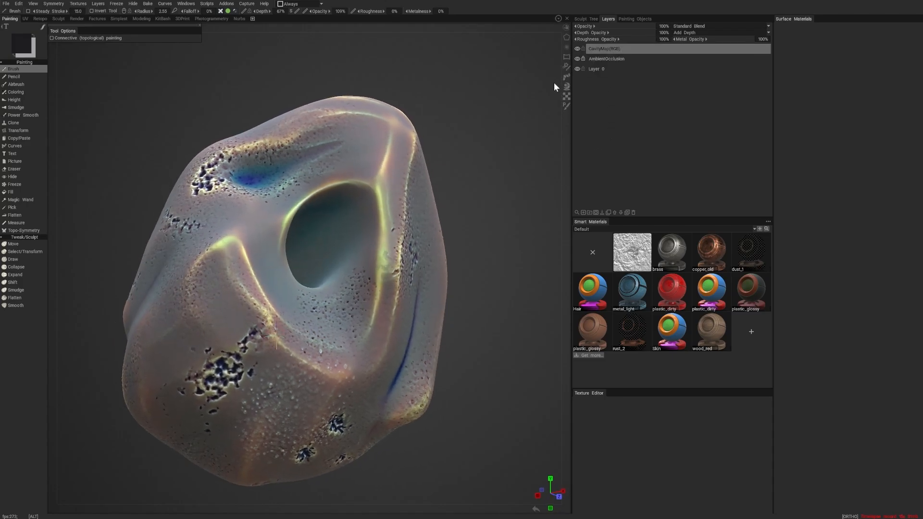
pyautogui.click(576, 49)
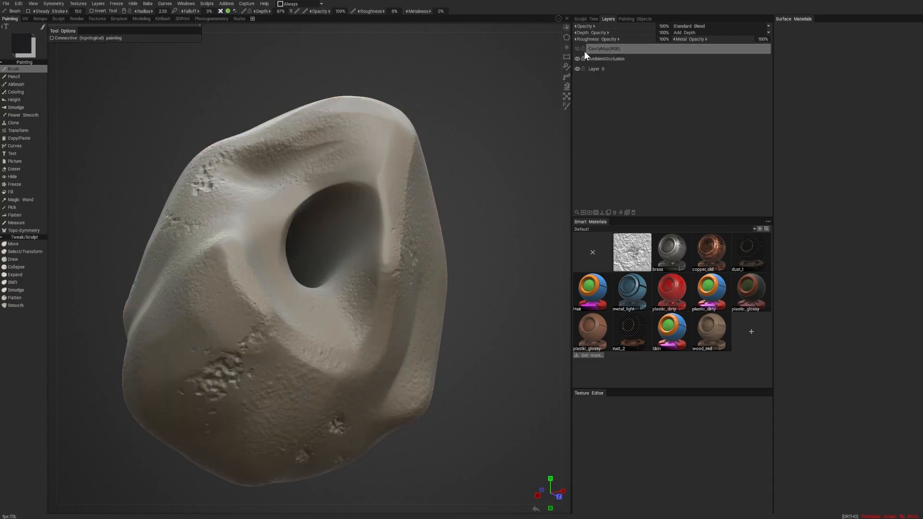
pyautogui.keyDown('alt'); pyautogui.moveTo(491, 117); pyautogui.dragTo(492, 156); pyautogui.keyUp('alt')
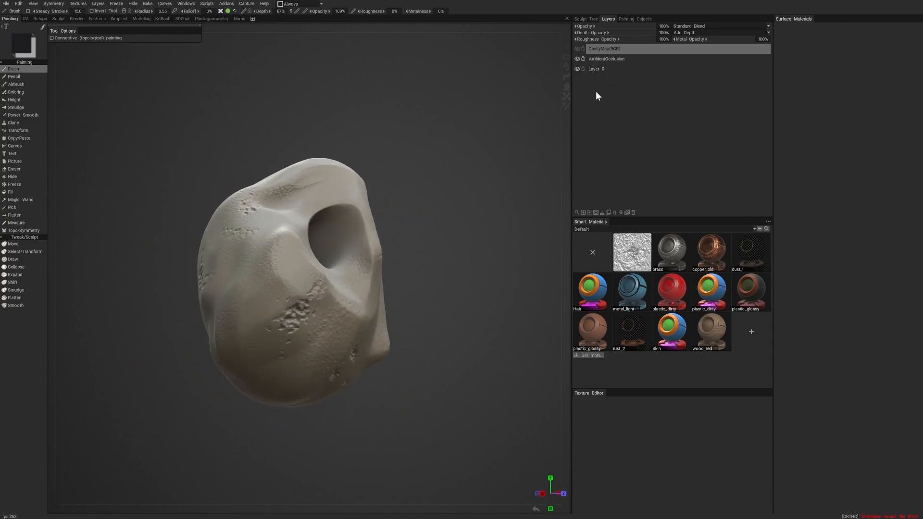
pyautogui.click(619, 70)
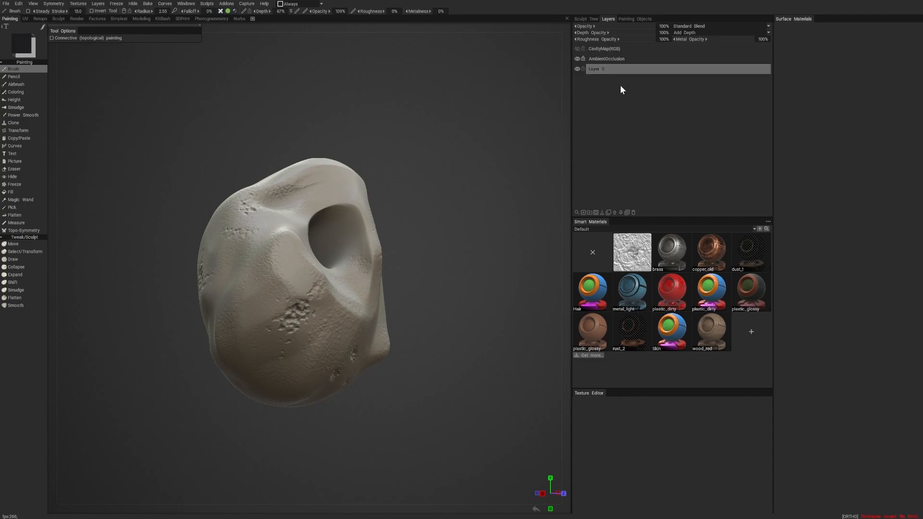
pyautogui.click(582, 213)
# - Select the AmbientOcclusion layer and inspect the lump's shading around the round hole and chipped areas from several sides
pyautogui.click(619, 59)
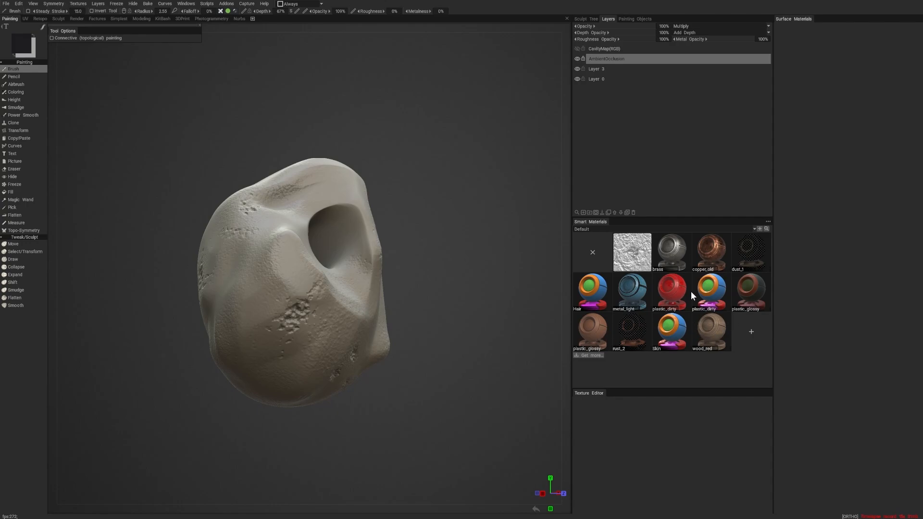
pyautogui.keyDown('alt'); pyautogui.moveTo(466, 280); pyautogui.dragTo(385, 278); pyautogui.keyUp('alt')
pyautogui.keyDown('alt'); pyautogui.moveTo(384, 278); pyautogui.dragTo(474, 322, button='right'); pyautogui.keyUp('alt')
pyautogui.keyDown('alt'); pyautogui.moveTo(474, 323); pyautogui.dragTo(216, 298); pyautogui.keyUp('alt')
pyautogui.moveTo(220, 287)
pyautogui.keyDown('alt'); pyautogui.mouseDown()
pyautogui.moveTo(179, 269)
pyautogui.moveTo(76, 319)
pyautogui.moveTo(213, 284)
pyautogui.moveTo(247, 290)
pyautogui.mouseUp(); pyautogui.keyUp('alt')
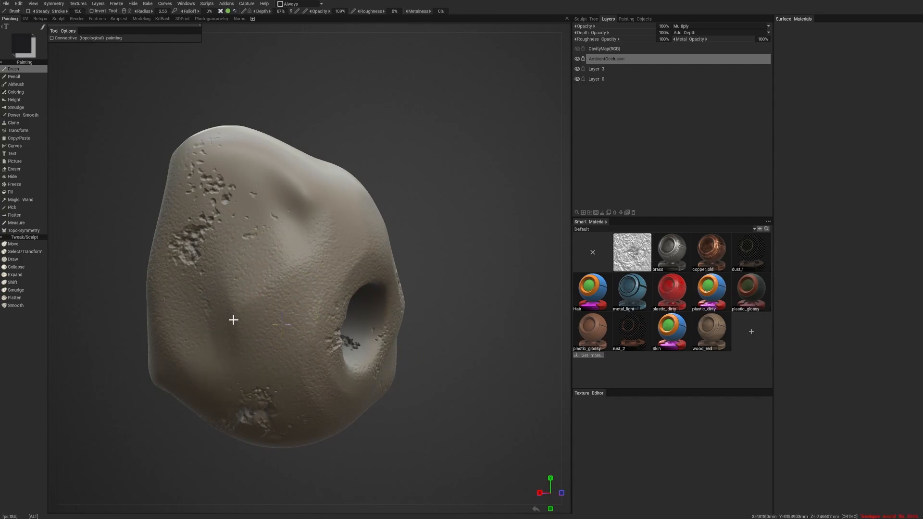
pyautogui.moveTo(233, 320)
pyautogui.keyDown('alt'); pyautogui.mouseDown()
pyautogui.moveTo(317, 310)
pyautogui.moveTo(356, 322)
pyautogui.moveTo(329, 352)
pyautogui.moveTo(221, 325)
pyautogui.moveTo(241, 322)
pyautogui.mouseUp(); pyautogui.keyUp('alt')
pyautogui.keyDown('alt'); pyautogui.moveTo(485, 314); pyautogui.dragTo(458, 294); pyautogui.keyUp('alt')
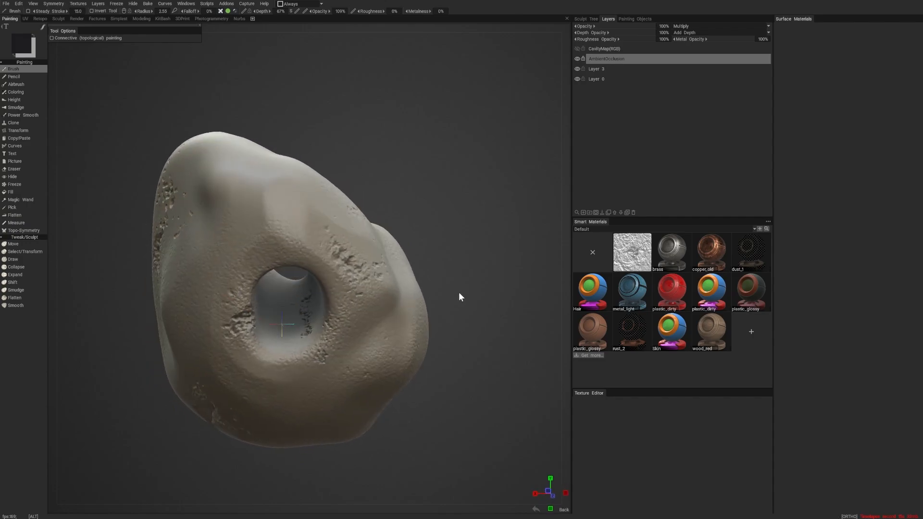
pyautogui.keyDown('alt'); pyautogui.moveTo(459, 293); pyautogui.dragTo(483, 293, button='right'); pyautogui.keyUp('alt')
pyautogui.keyDown('alt'); pyautogui.moveTo(493, 292); pyautogui.dragTo(455, 303); pyautogui.keyUp('alt')
# - Bring up the Smart Materials library as a floating window and locate Smart Materials among the available windows
pyautogui.moveTo(673, 251)
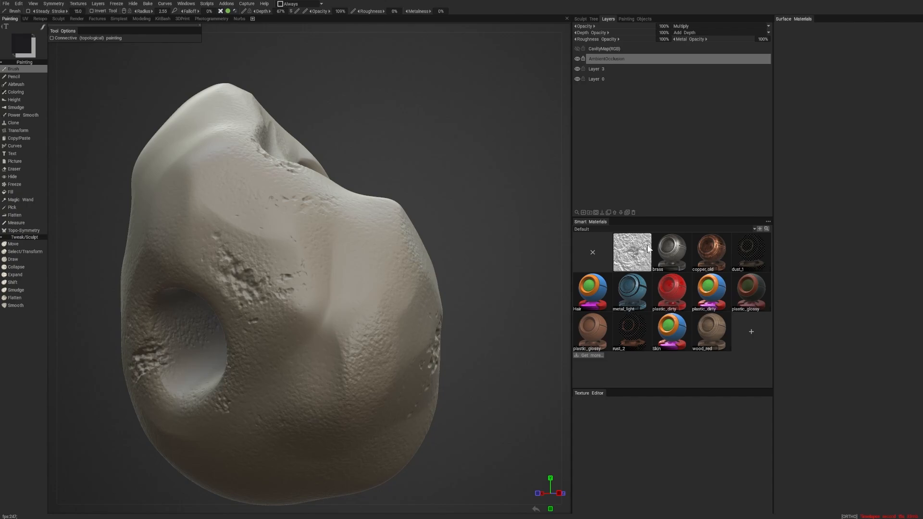
pyautogui.press('4')
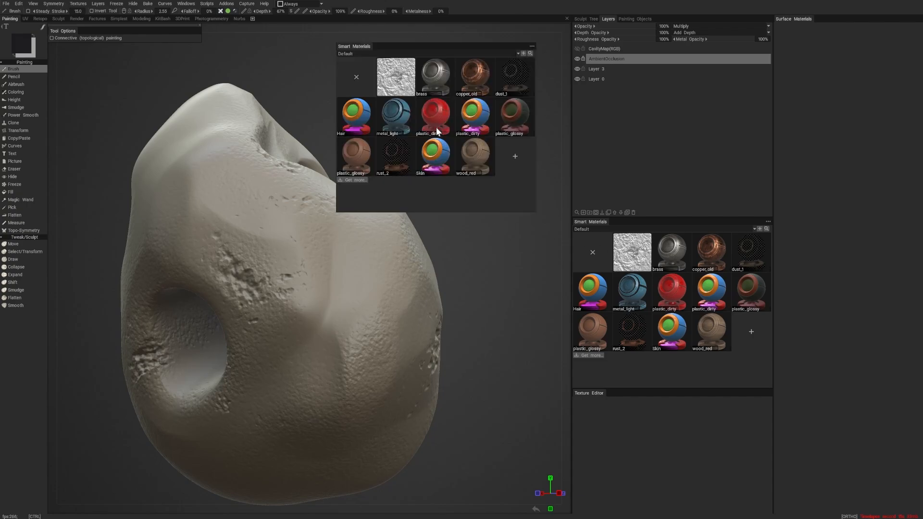
pyautogui.click(186, 3)
pyautogui.moveTo(199, 13)
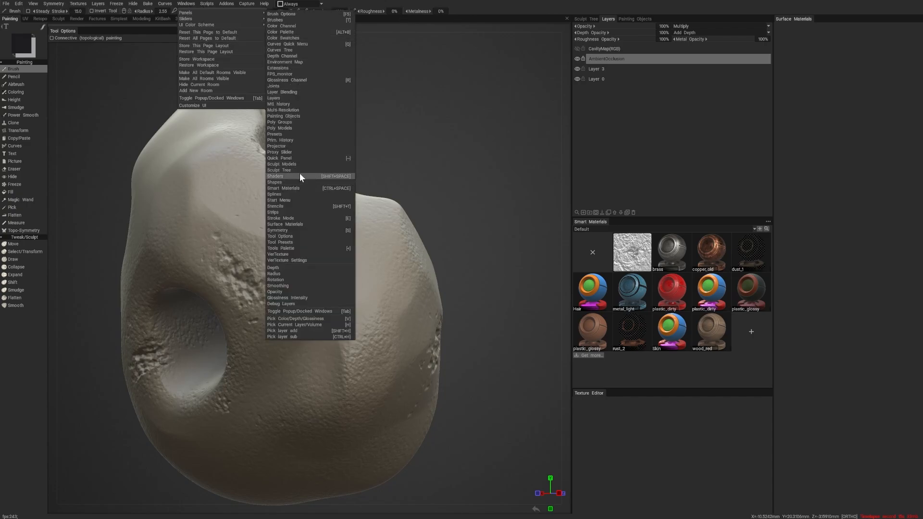
pyautogui.click(336, 185)
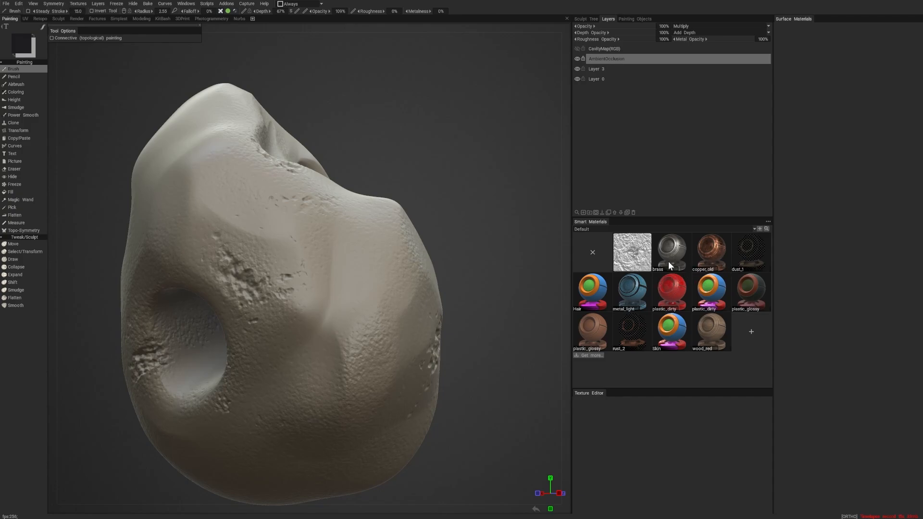
# - Switch the smart materials to the Stone category, select the first MTL00492_Stone material, and expand its preview over the upper part of the stone
pyautogui.click(602, 229)
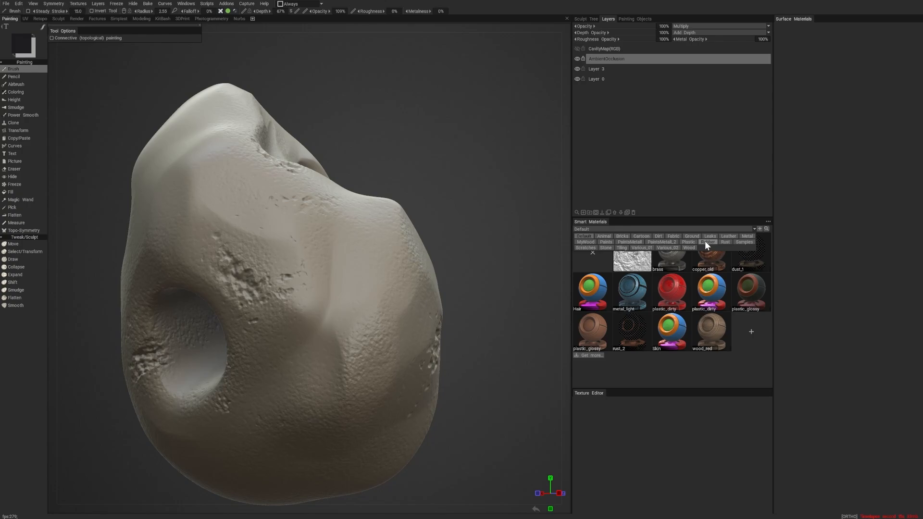
pyautogui.click(605, 248)
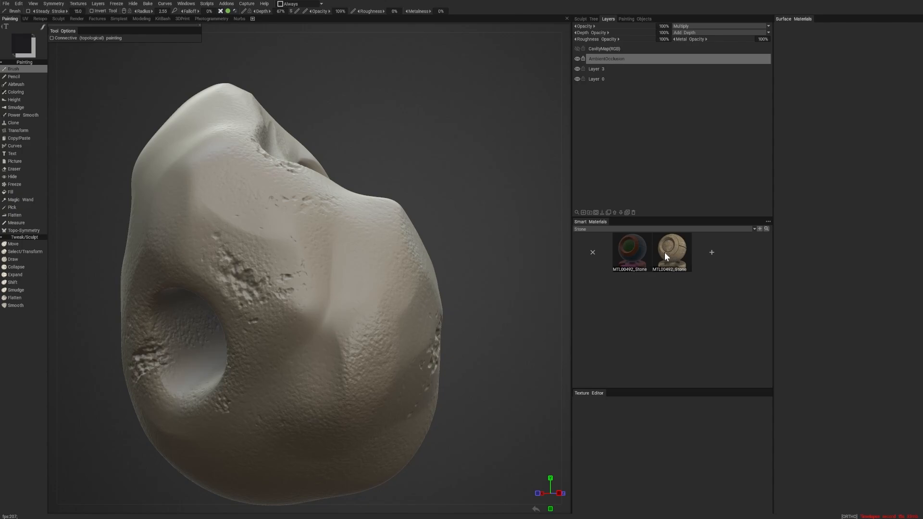
pyautogui.click(635, 249)
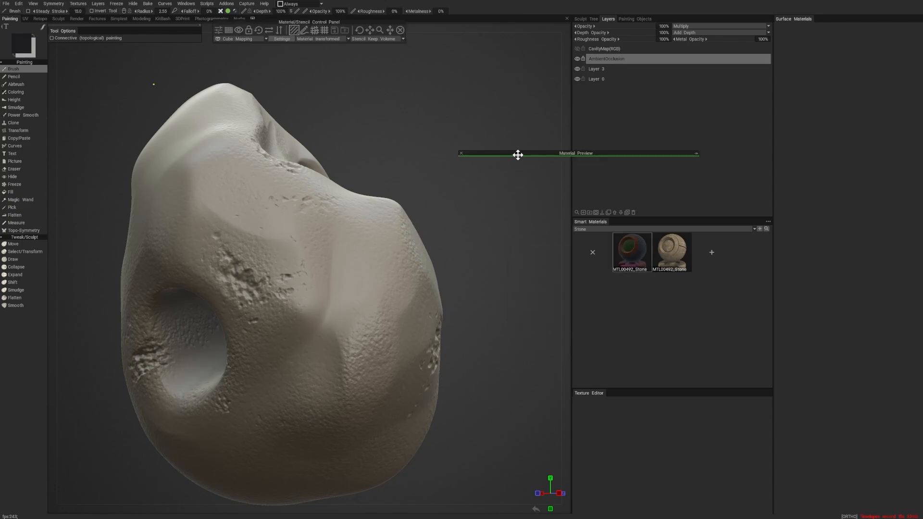
pyautogui.moveTo(517, 154); pyautogui.dragTo(226, 112)
pyautogui.click(417, 111)
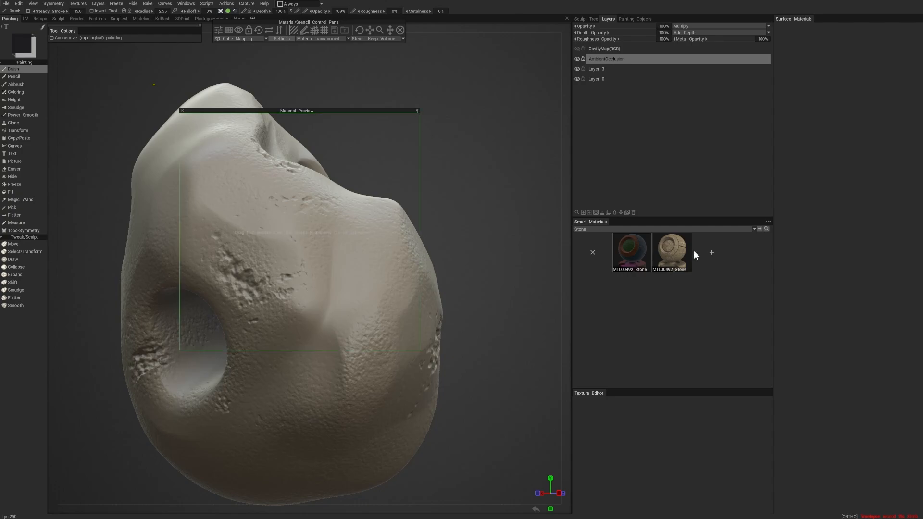
pyautogui.moveTo(663, 255)
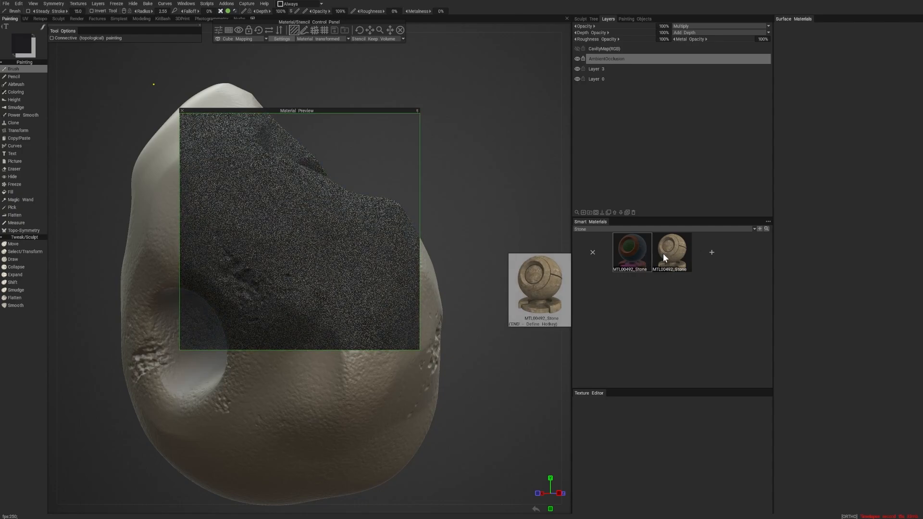
# - Set the brush colour to a muted grey-green with hue 143, saturation 7% and lightness 49%
pyautogui.click(20, 54)
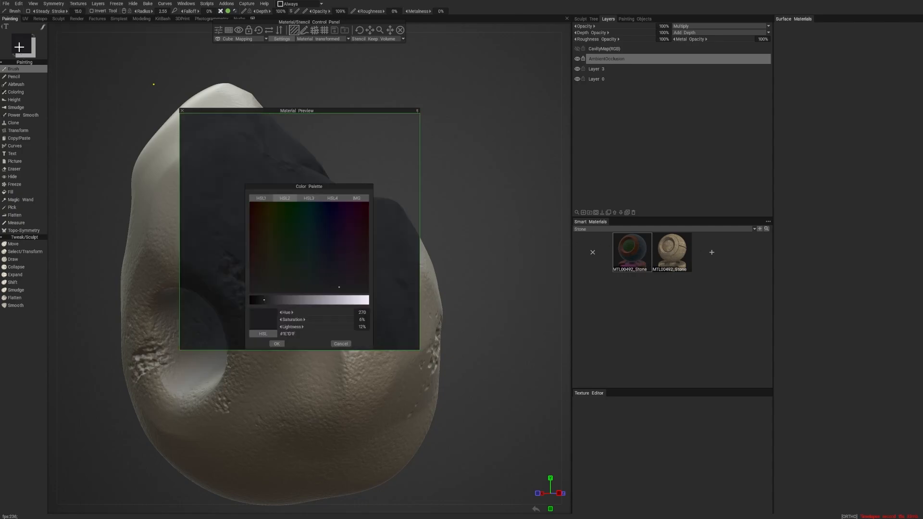
pyautogui.click(297, 236)
pyautogui.click(324, 301)
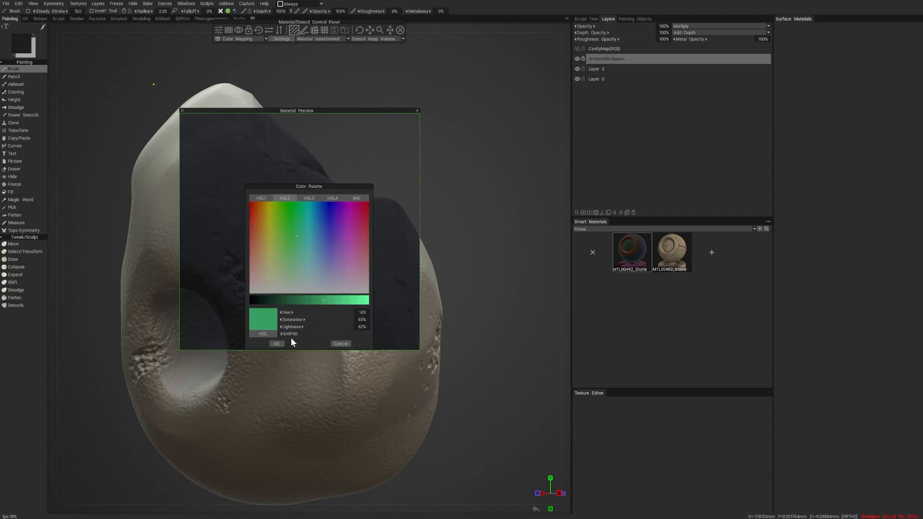
pyautogui.moveTo(299, 300)
pyautogui.mouseDown()
pyautogui.moveTo(308, 300)
pyautogui.moveTo(294, 320)
pyautogui.mouseUp()
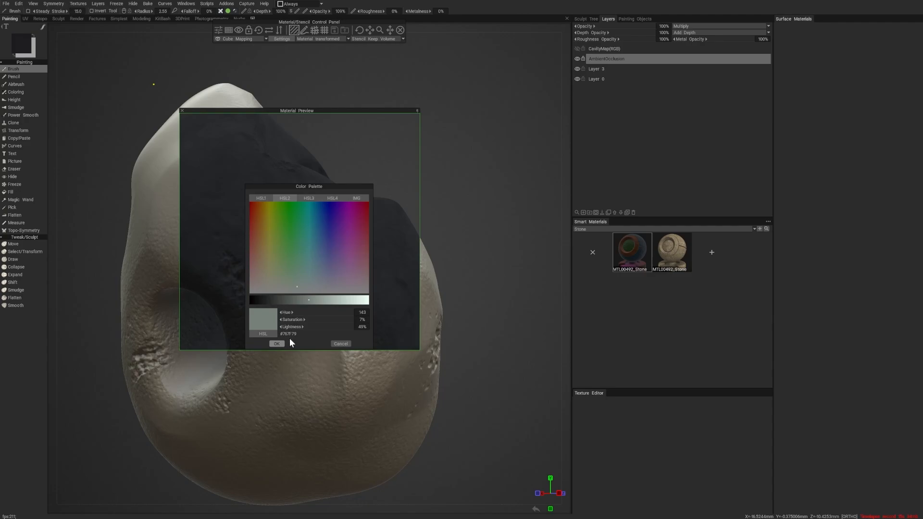
pyautogui.click(276, 343)
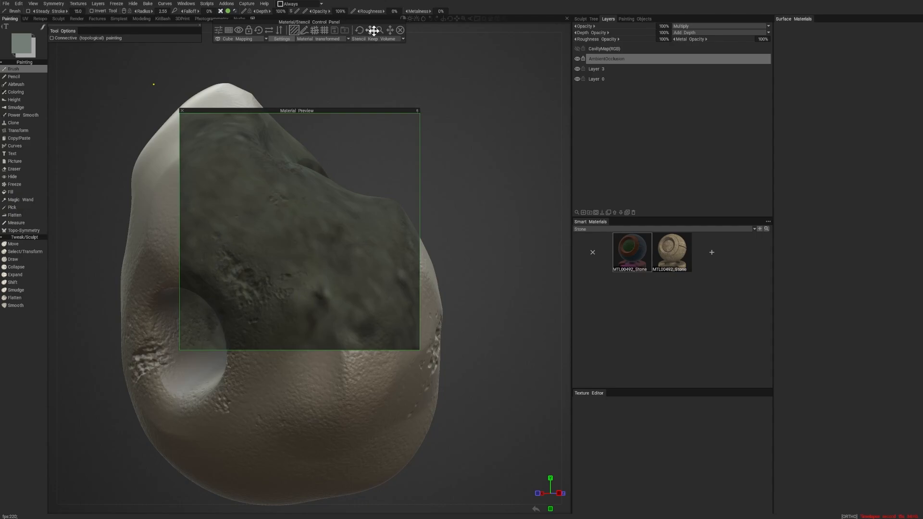
# - Scale down the stone material's pattern and enable the brush's depth channel, checking the material preview on the stone
pyautogui.moveTo(381, 31)
pyautogui.mouseDown()
pyautogui.moveTo(403, 35)
pyautogui.moveTo(380, 30)
pyautogui.mouseUp()
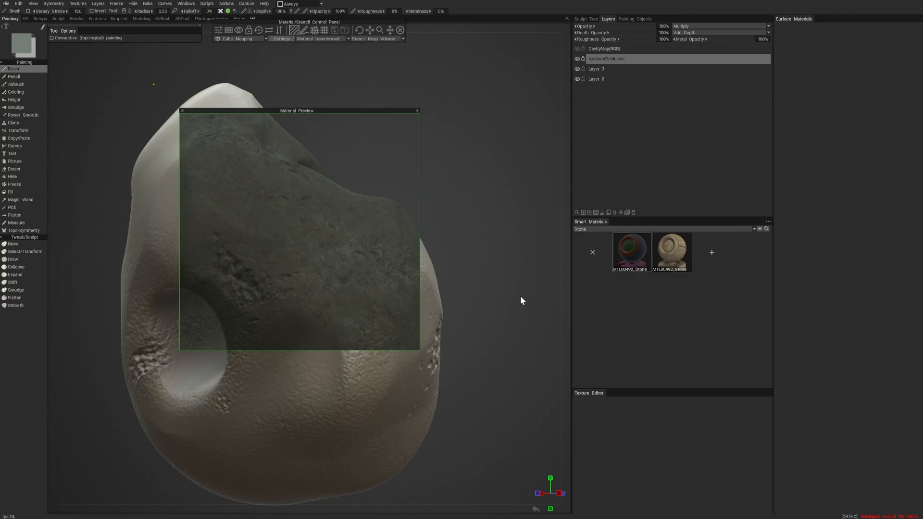
pyautogui.scroll(-3, 515, 253)
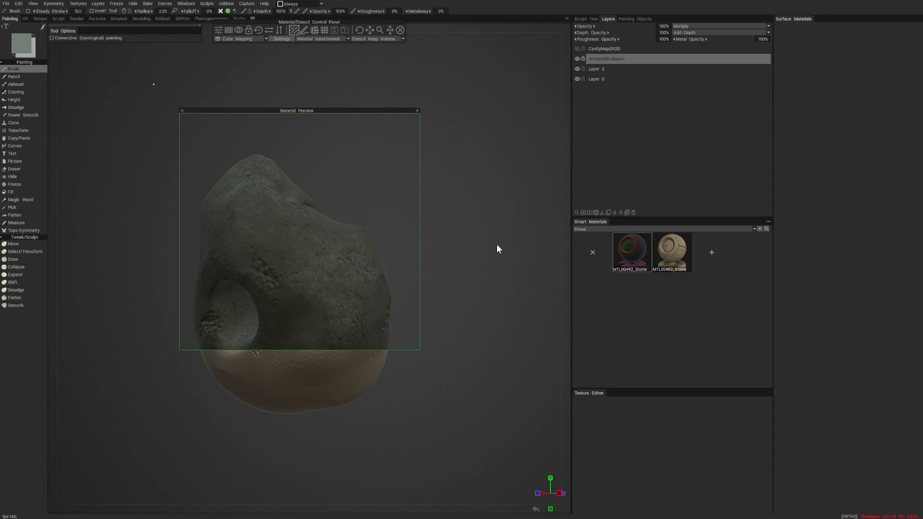
pyautogui.click(221, 12)
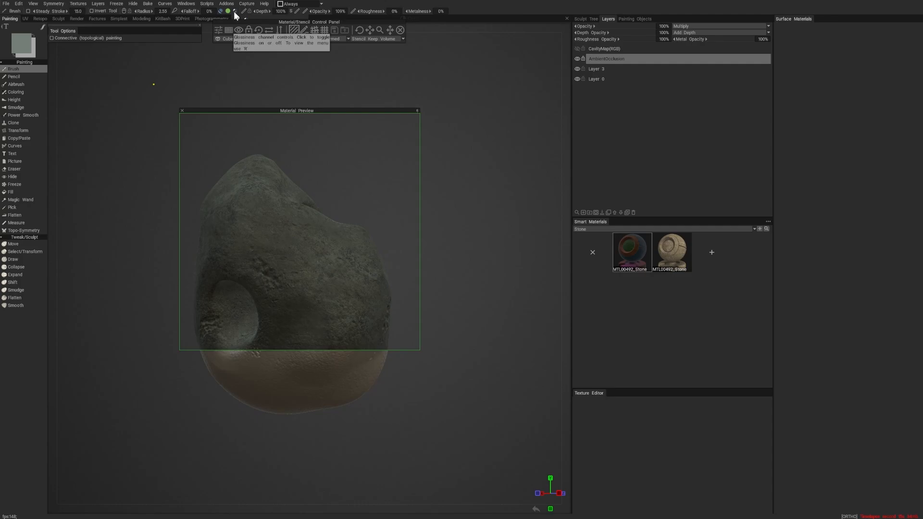
pyautogui.click(234, 12)
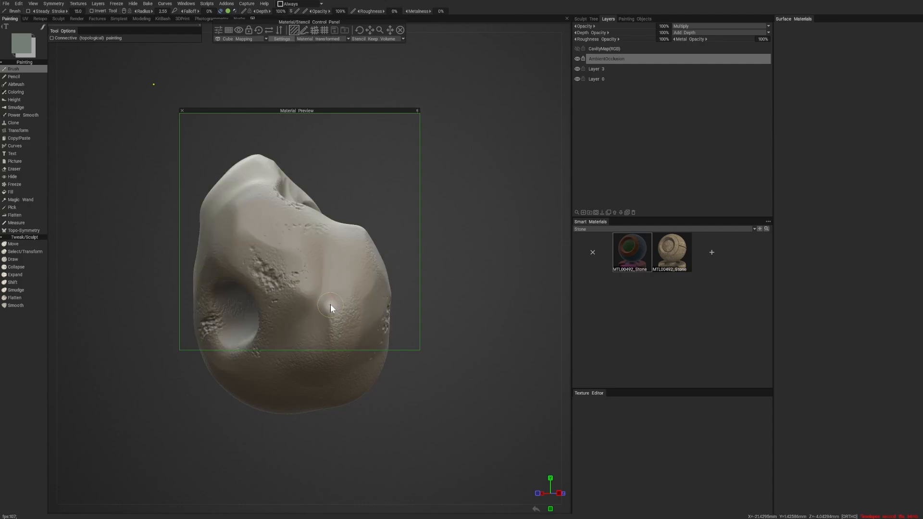
pyautogui.moveTo(316, 275); pyautogui.dragTo(290, 318, button='right')
pyautogui.moveTo(483, 285); pyautogui.dragTo(517, 309, button='right')
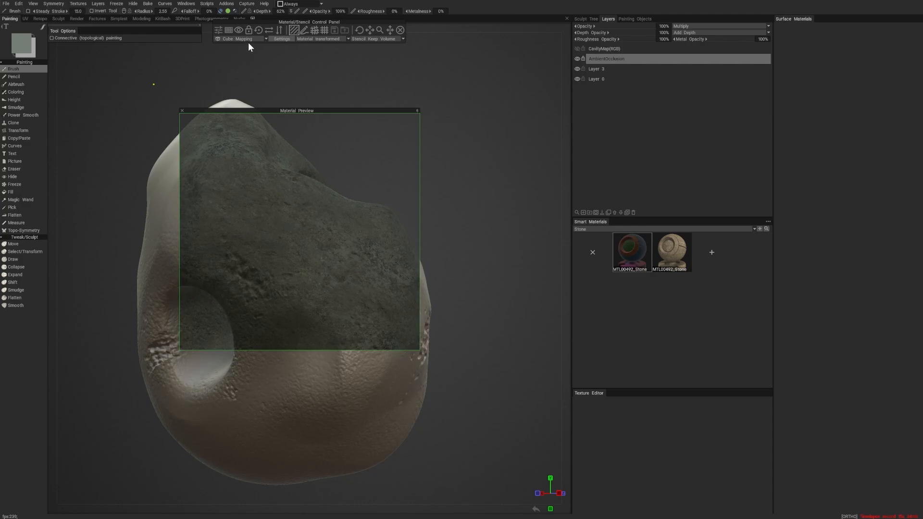
# - Rename the layer directly above Layer 0 as RockBase3
pyautogui.click(605, 69)
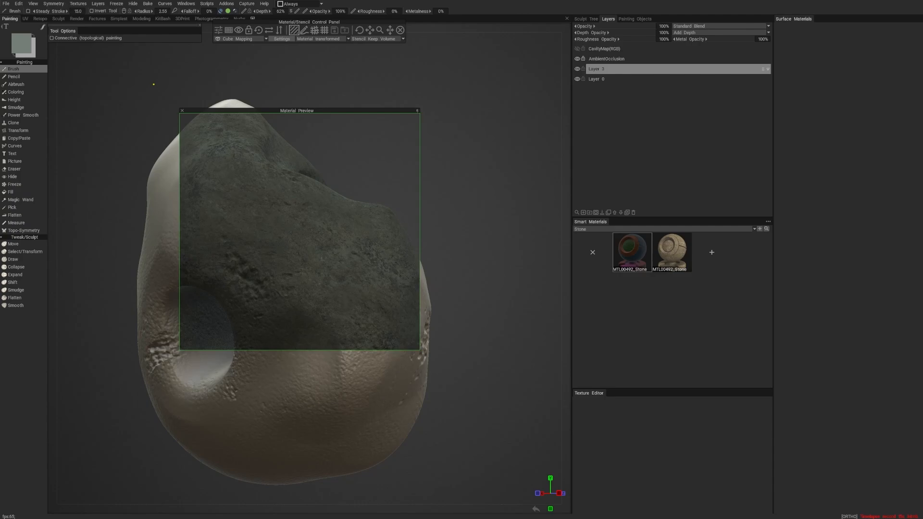
pyautogui.doubleClick(612, 69)
pyautogui.write('RockBase3')
pyautogui.press('Return')
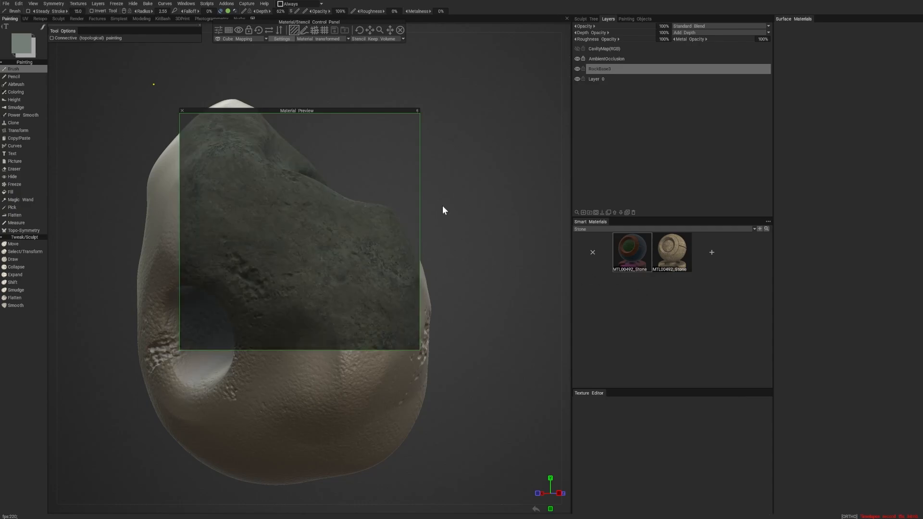
# - Duplicate the tan MTL00492_Stone smart material and open the copy in the Smart Material Editor
pyautogui.rightClick(672, 250)
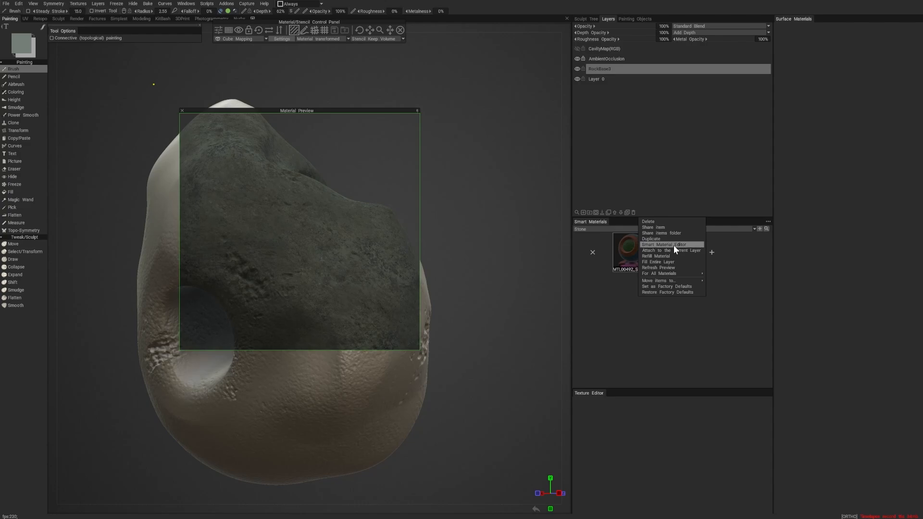
pyautogui.click(660, 239)
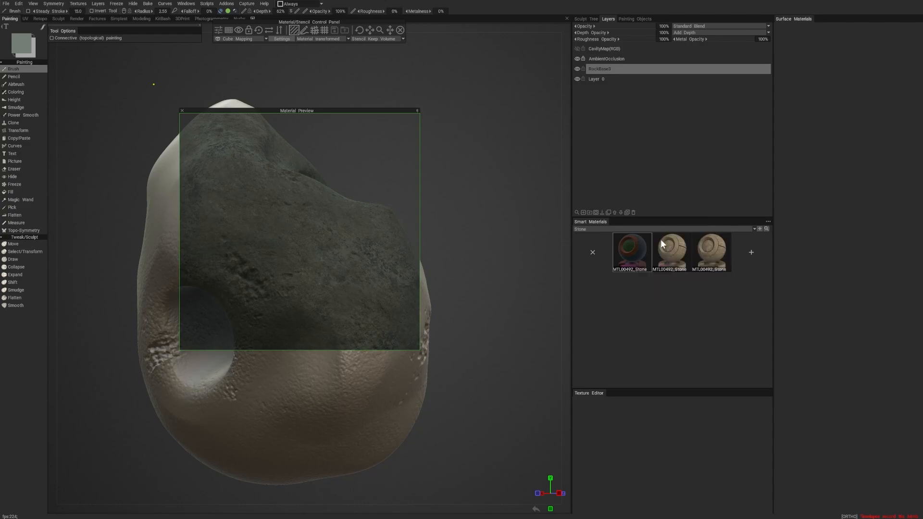
pyautogui.rightClick(711, 252)
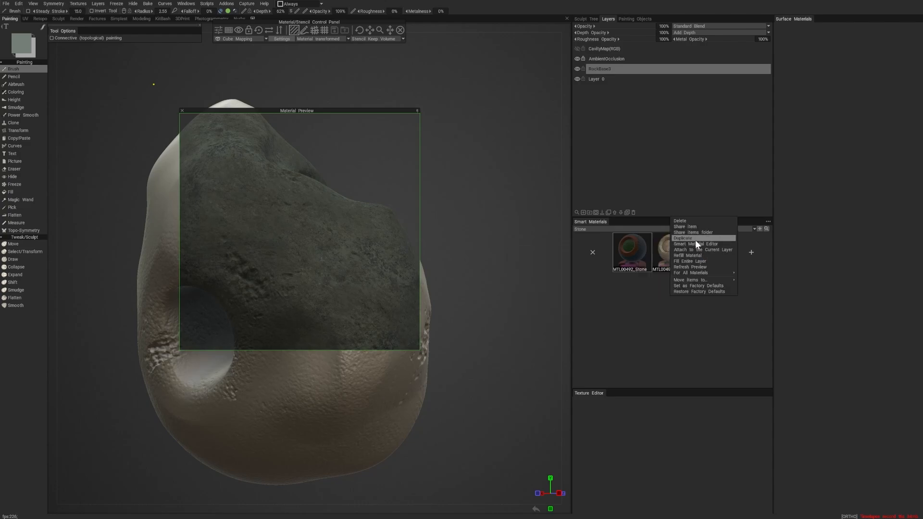
pyautogui.click(698, 244)
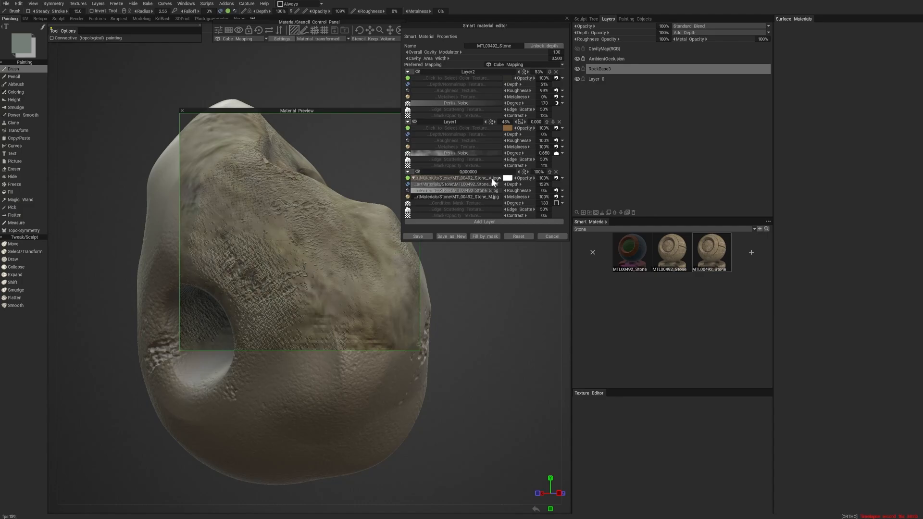
# - Collapse the material's layers, hide Layer2 and Layer1, and expand the bottom layer with only that layer visible
pyautogui.click(408, 122)
pyautogui.click(408, 150)
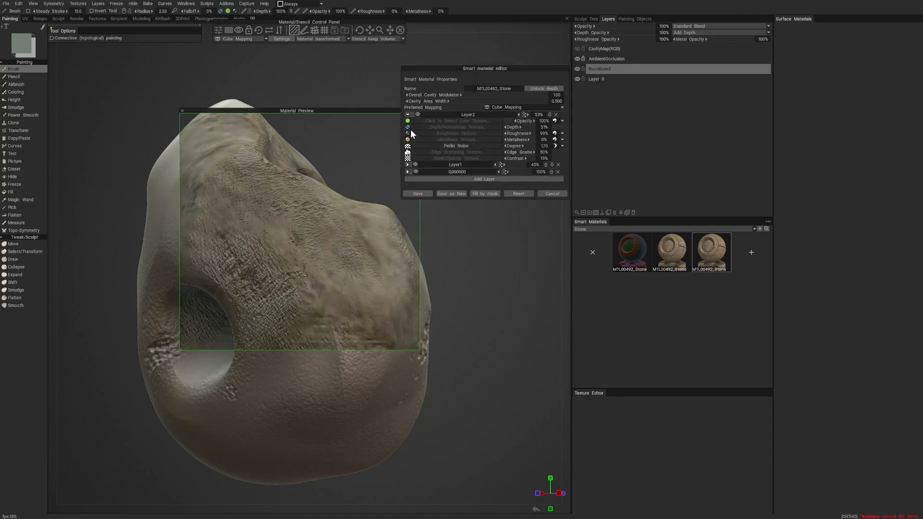
pyautogui.click(406, 114)
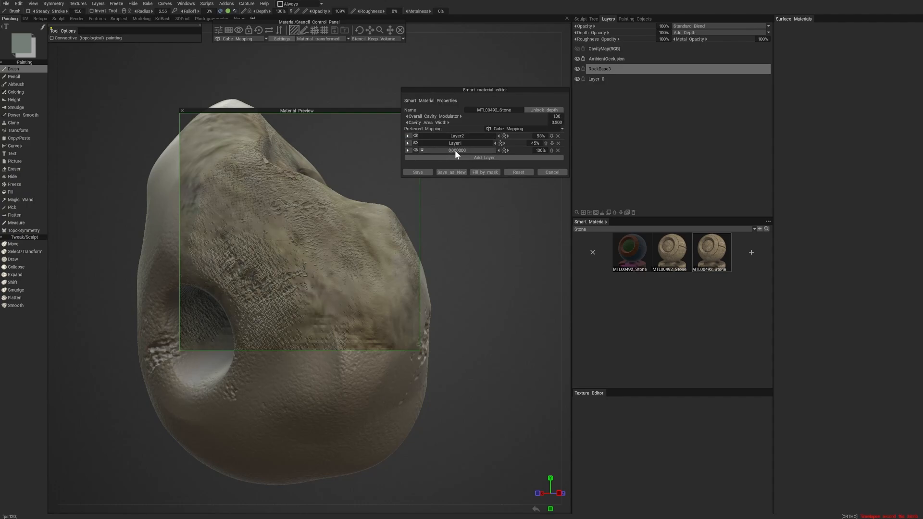
pyautogui.click(416, 136)
pyautogui.click(416, 150)
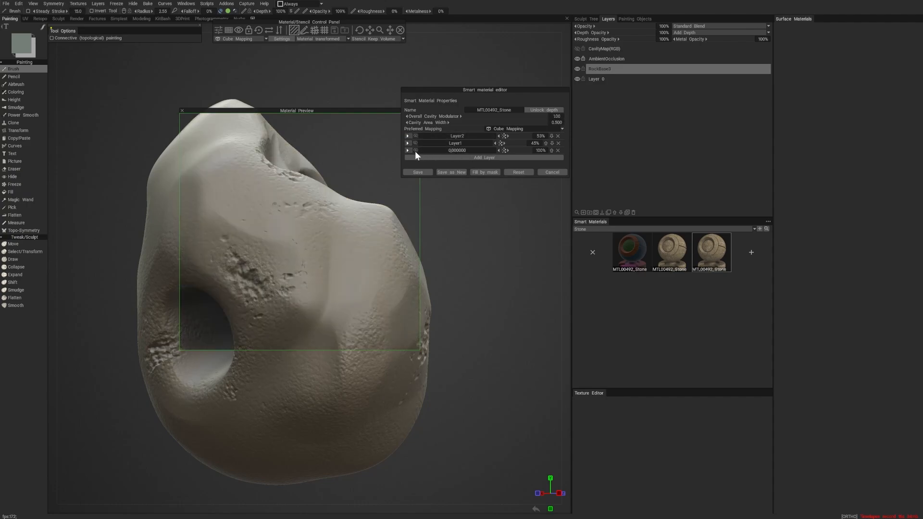
pyautogui.click(416, 150)
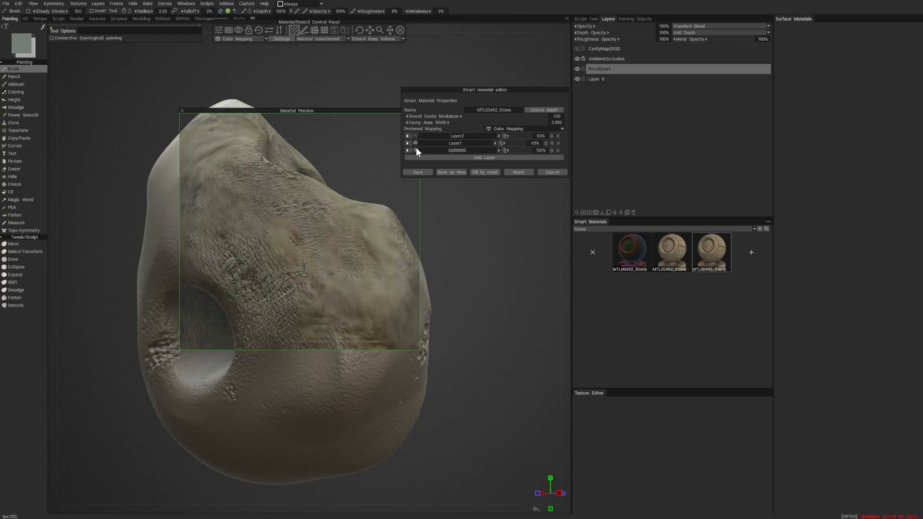
pyautogui.click(415, 150)
pyautogui.click(408, 150)
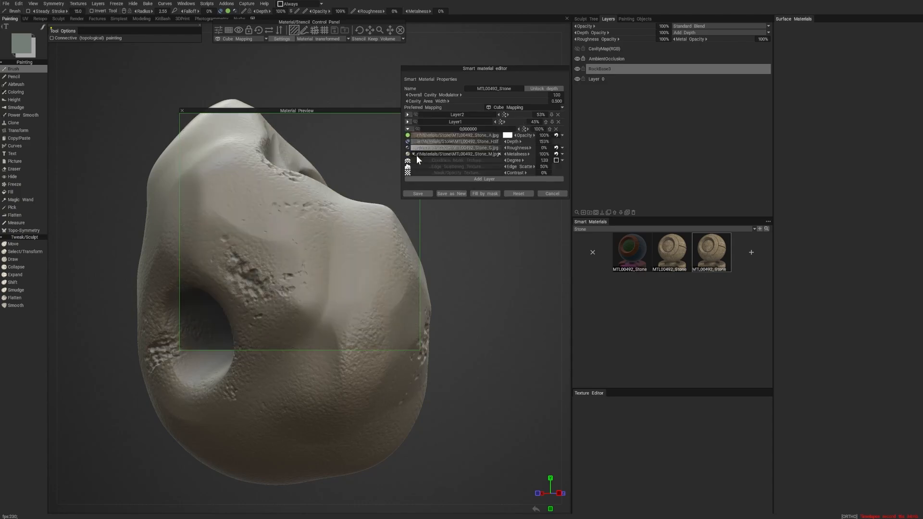
pyautogui.click(418, 130)
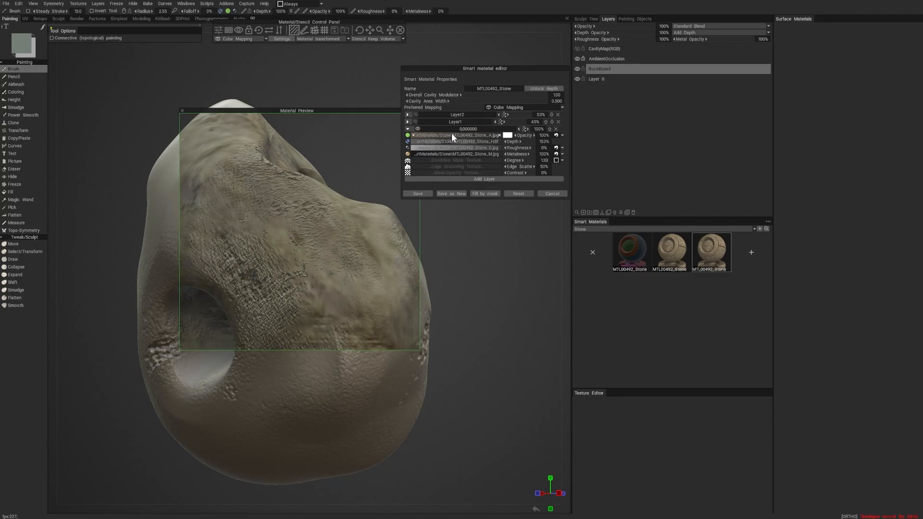
# - Review the bottom layer's colour texture settings, compare the Replace and Modulate colour modes, and set the mode to Modulate
pyautogui.click(419, 135)
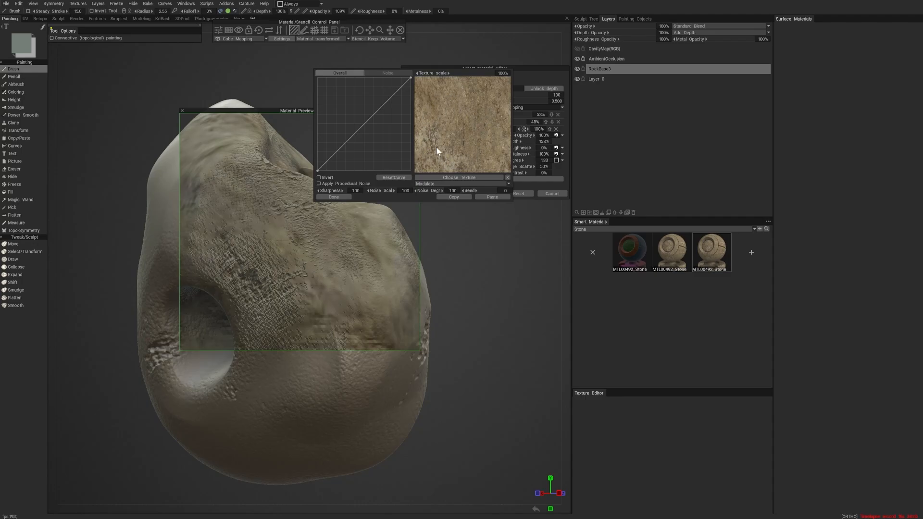
pyautogui.click(345, 196)
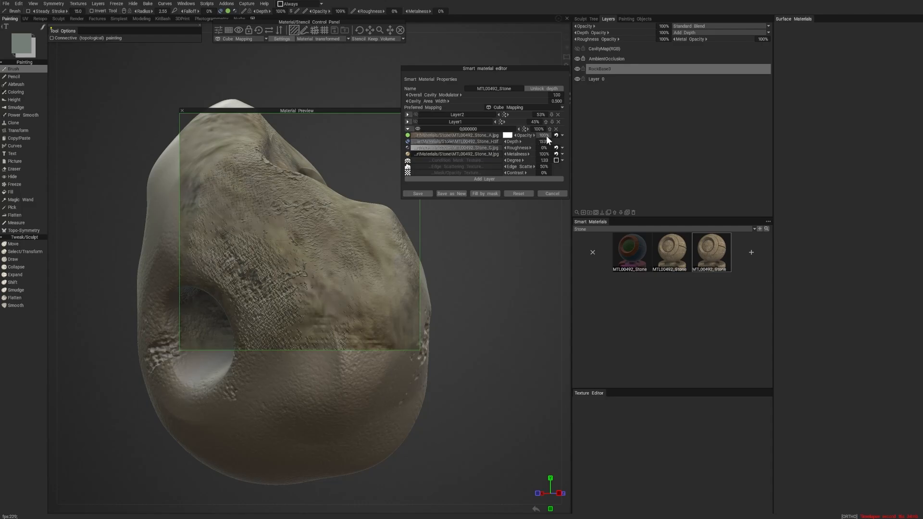
pyautogui.click(563, 136)
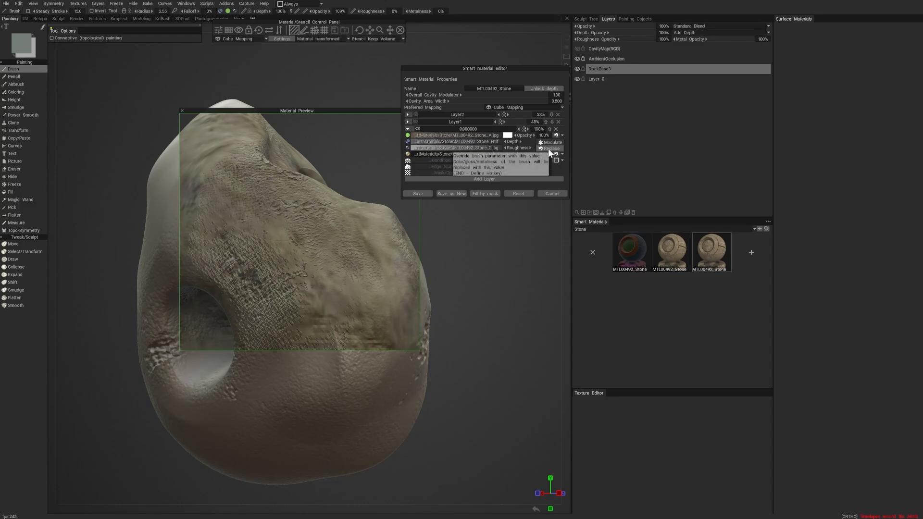
pyautogui.click(548, 146)
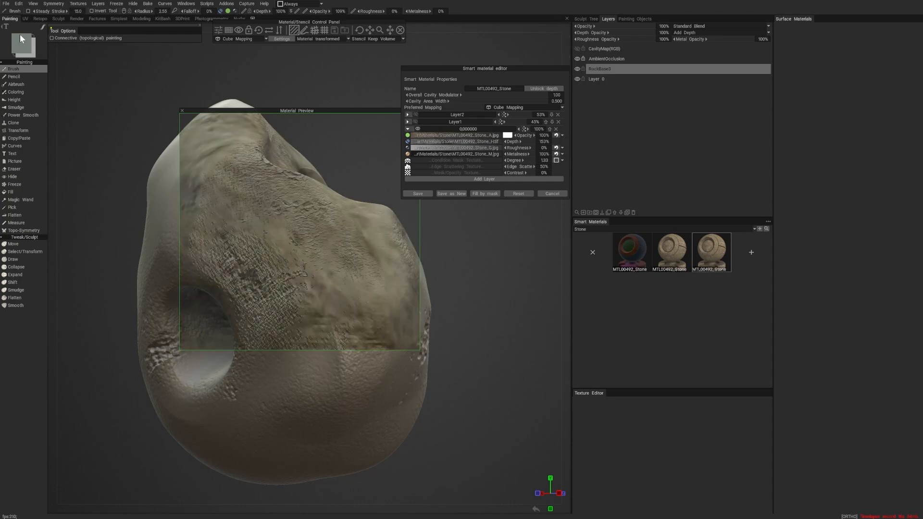
pyautogui.click(555, 142)
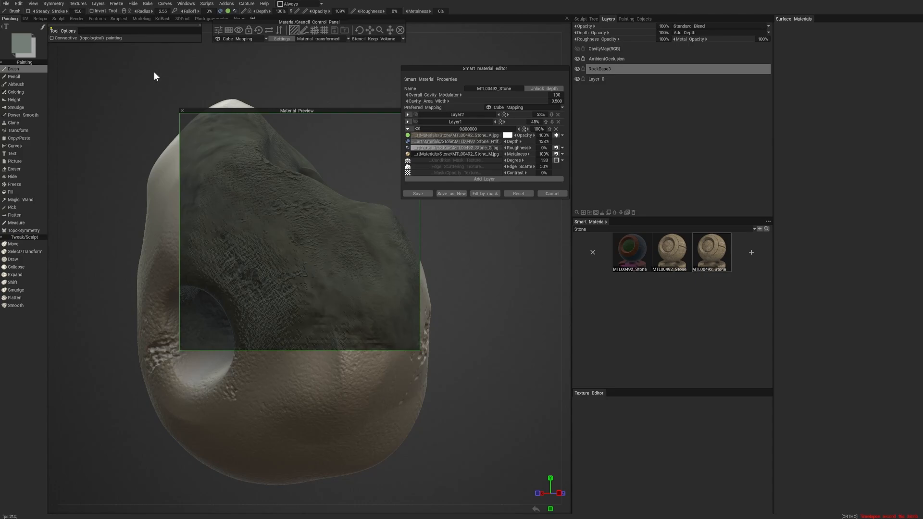
# - Raise the brush colour's lightness to a very pale grey-green to tint the stone material
pyautogui.click(22, 42)
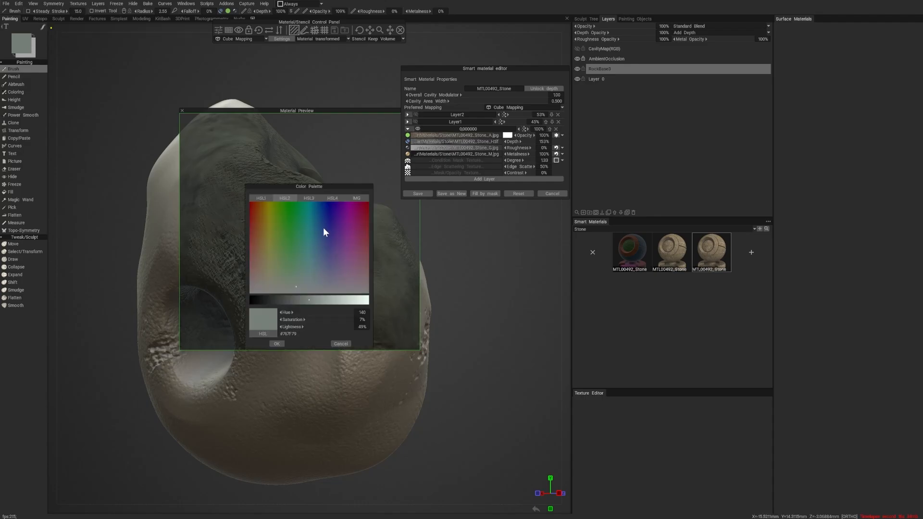
pyautogui.click(353, 301)
pyautogui.click(281, 342)
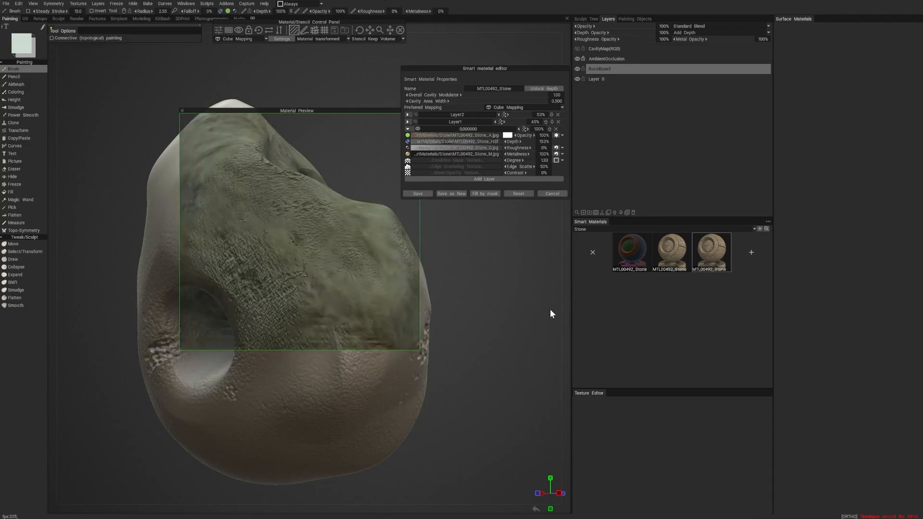
# - Discard the smart material edits and select the first, dark MTL00492_Stone material again
pyautogui.click(553, 193)
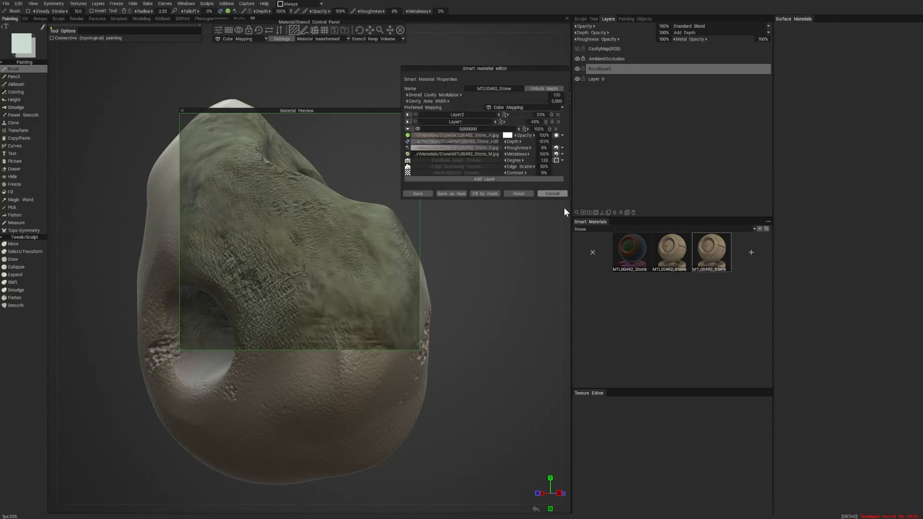
pyautogui.click(626, 254)
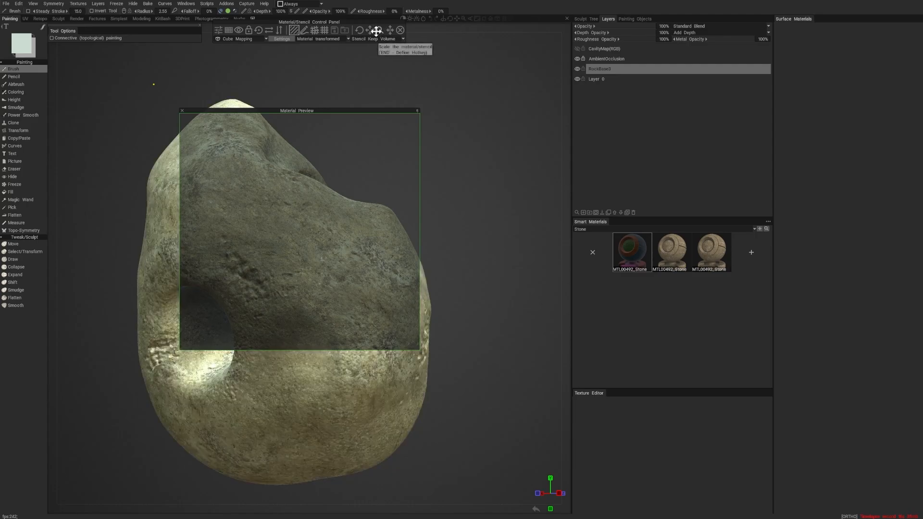
# - Rescale the previewed stone material on the rock to a finer grain, and collapse the material preview and move it aside
pyautogui.moveTo(376, 31); pyautogui.dragTo(379, 30)
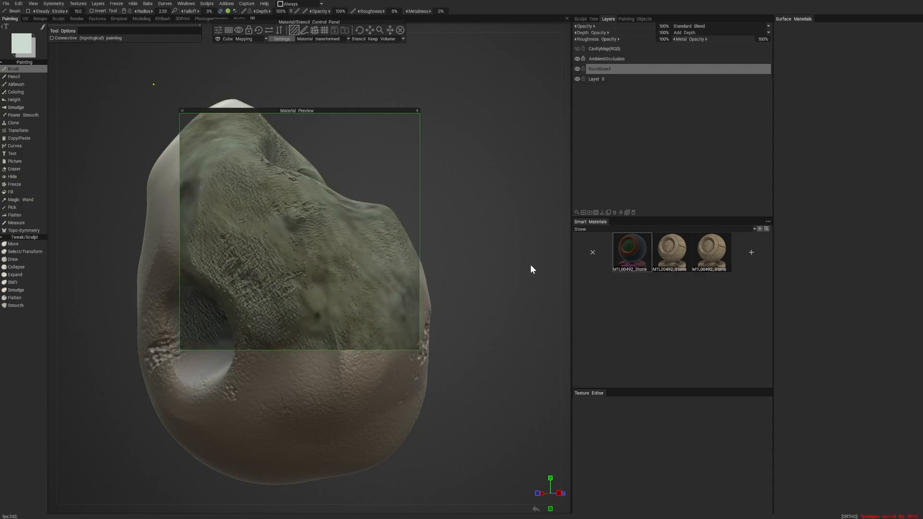
pyautogui.moveTo(379, 30); pyautogui.dragTo(378, 30)
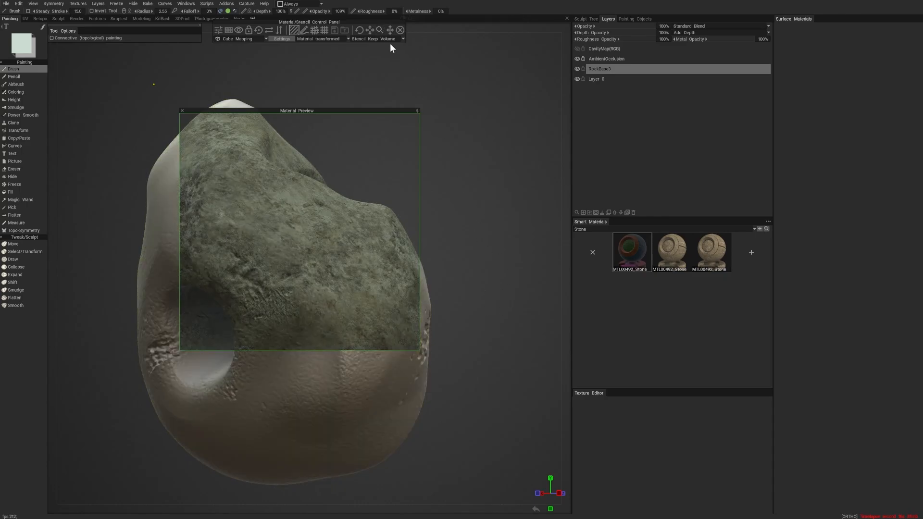
pyautogui.moveTo(377, 28); pyautogui.dragTo(378, 29)
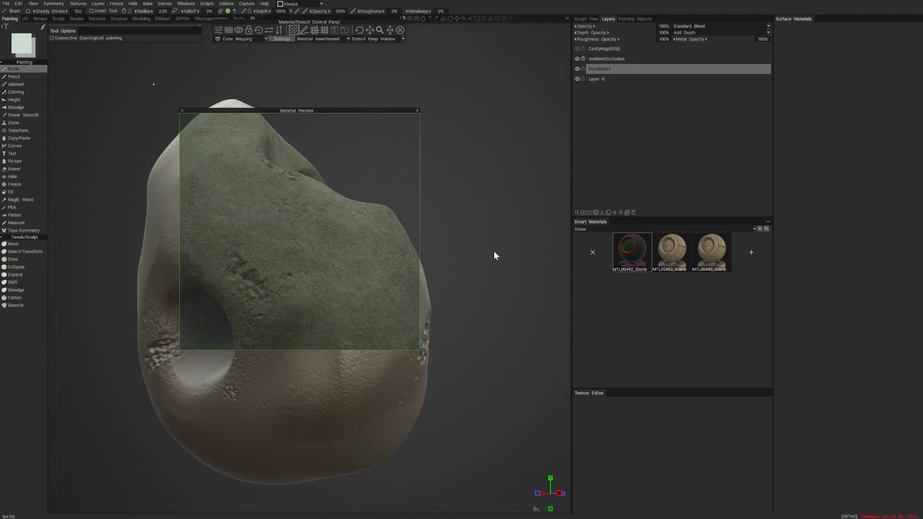
pyautogui.click(417, 111)
pyautogui.moveTo(391, 109); pyautogui.dragTo(421, 69)
pyautogui.keyDown('alt'); pyautogui.moveTo(498, 185); pyautogui.dragTo(462, 190); pyautogui.keyUp('alt')
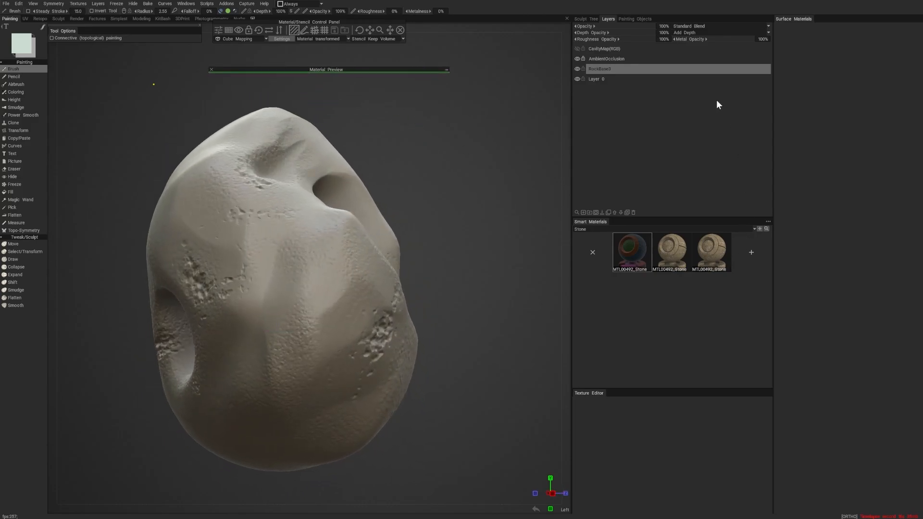
# - Try filling the entire layer with the dark stone material, and brush the material across the rock's side at a larger radius
pyautogui.rightClick(632, 251)
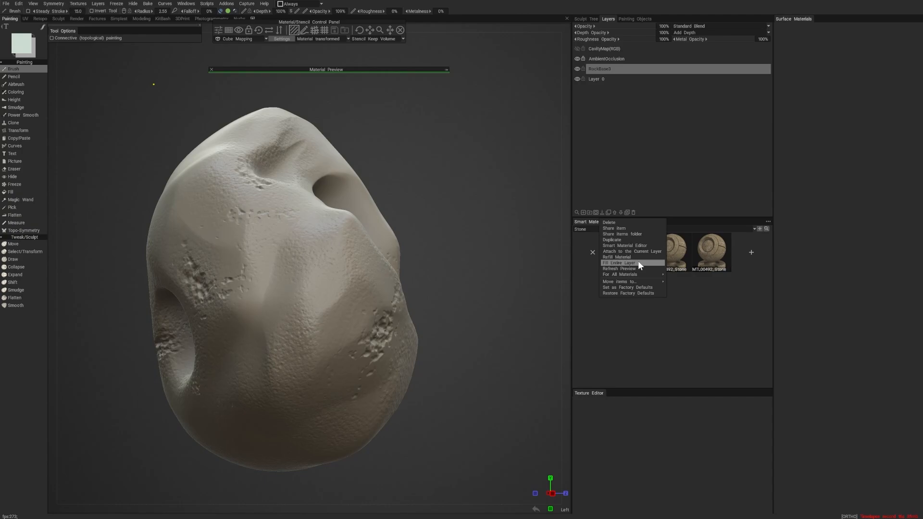
pyautogui.click(639, 263)
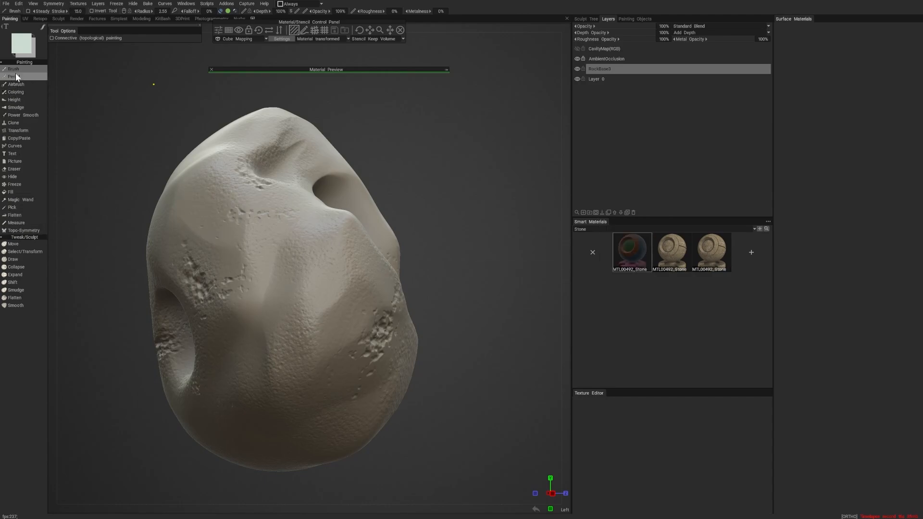
pyautogui.moveTo(258, 265)
pyautogui.mouseDown(button='right')
pyautogui.moveTo(270, 273)
pyautogui.moveTo(270, 247)
pyautogui.mouseUp(button='right')
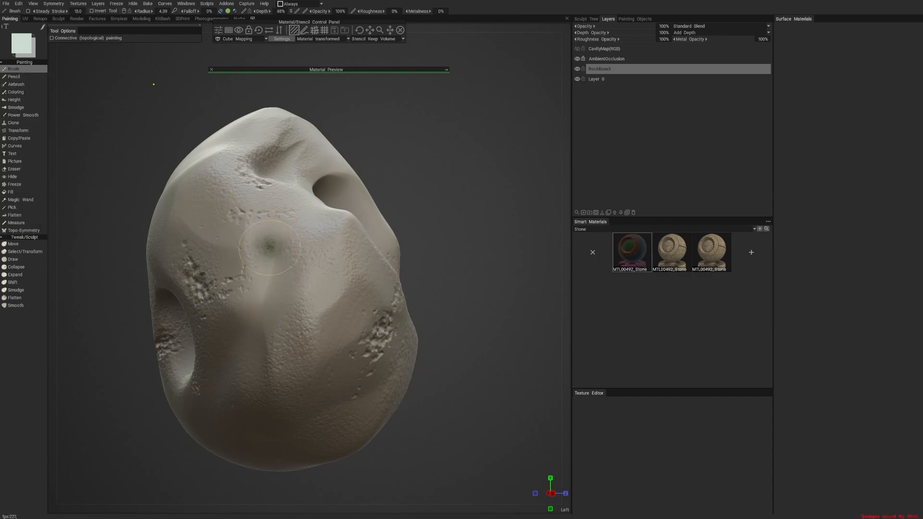
pyautogui.moveTo(269, 247)
pyautogui.mouseDown()
pyautogui.moveTo(277, 307)
pyautogui.moveTo(313, 269)
pyautogui.moveTo(202, 250)
pyautogui.moveTo(260, 280)
pyautogui.moveTo(264, 331)
pyautogui.moveTo(313, 361)
pyautogui.mouseUp()
pyautogui.moveTo(474, 380); pyautogui.dragTo(546, 376)
pyautogui.moveTo(404, 348)
pyautogui.mouseDown()
pyautogui.moveTo(340, 334)
pyautogui.moveTo(371, 381)
pyautogui.mouseUp()
pyautogui.moveTo(464, 378)
pyautogui.mouseDown()
pyautogui.moveTo(375, 383)
pyautogui.moveTo(445, 390)
pyautogui.mouseUp()
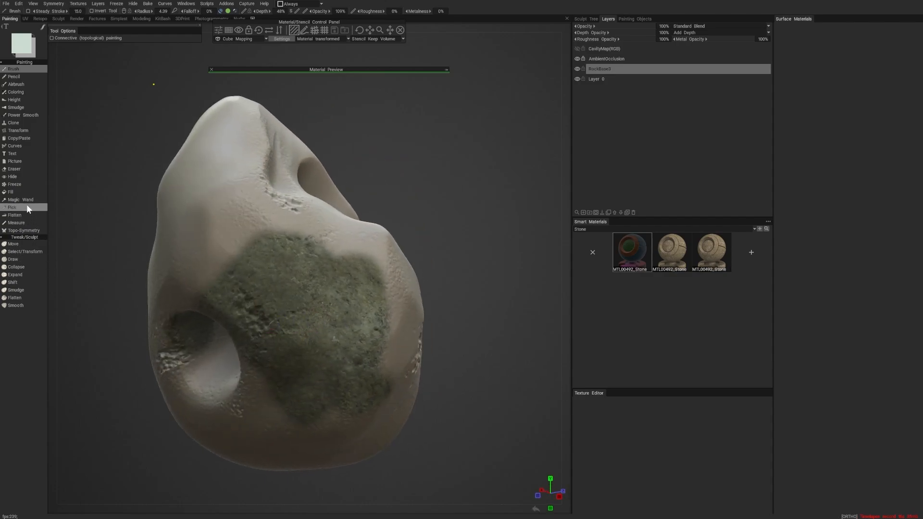
# - Fill the whole RockBase3 layer with the dark stone material using the Fill tool
pyautogui.click(18, 192)
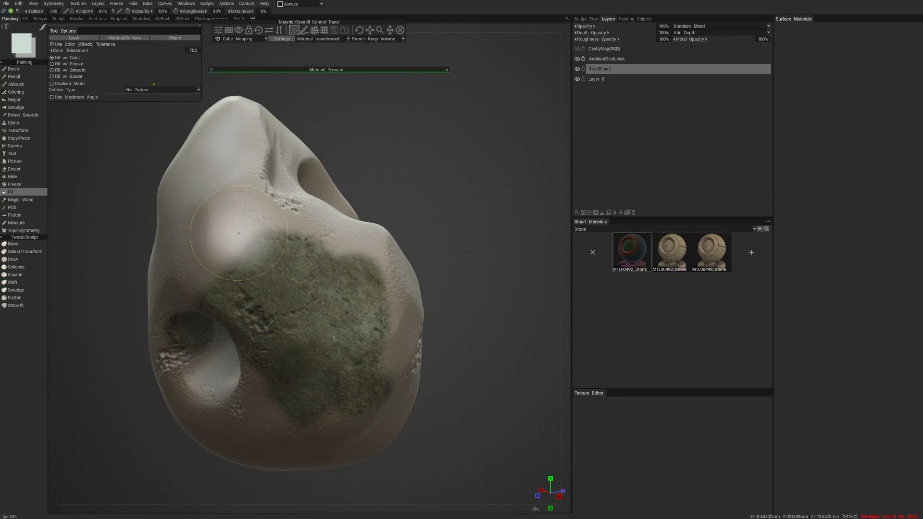
pyautogui.click(76, 37)
pyautogui.click(263, 275)
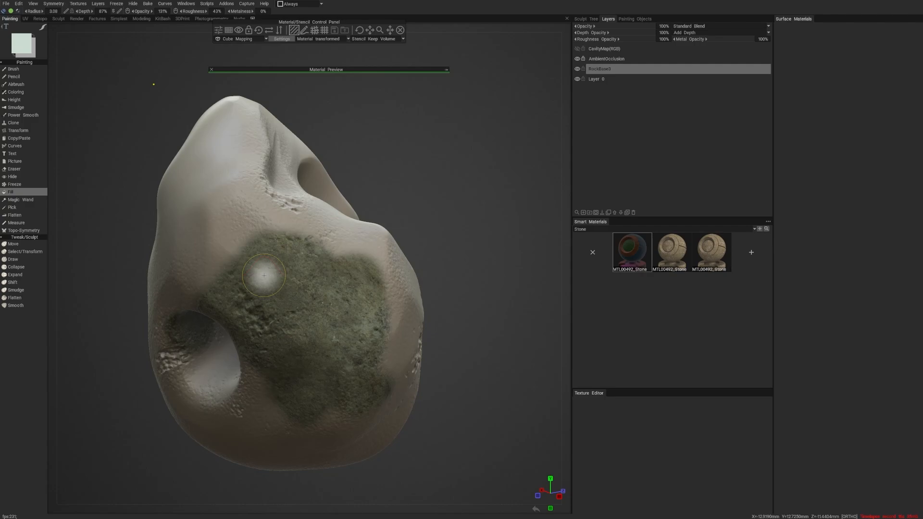
pyautogui.keyDown('alt'); pyautogui.moveTo(474, 315); pyautogui.dragTo(465, 336); pyautogui.keyUp('alt')
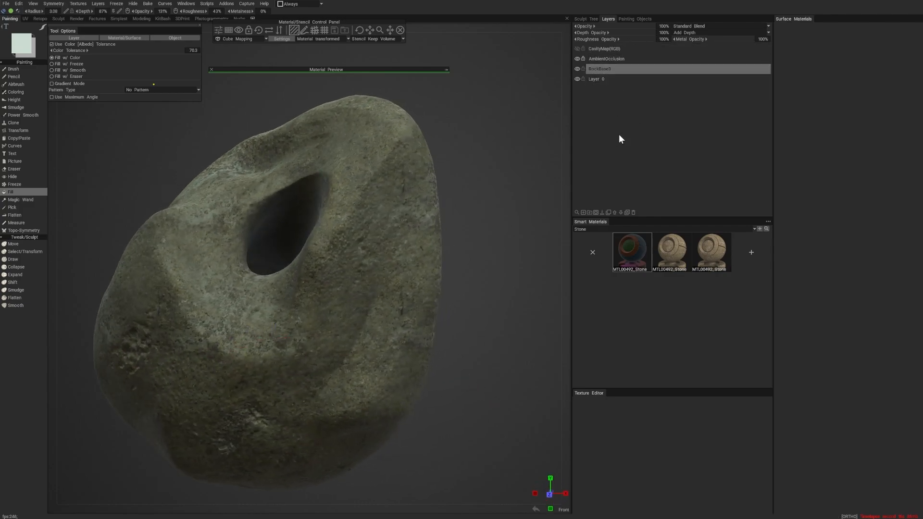
# - Add a new layer above RockBase3 and name it Dust
pyautogui.click(584, 213)
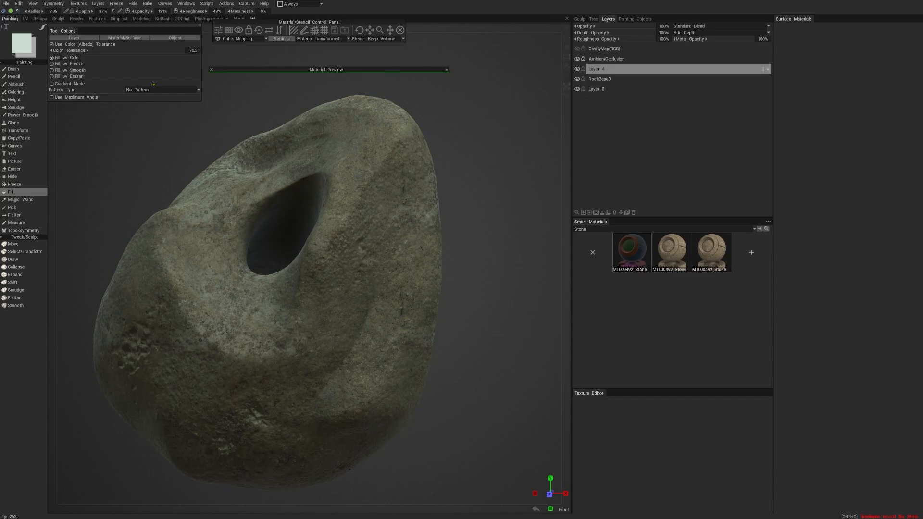
pyautogui.doubleClick(599, 68)
pyautogui.write('Dust')
pyautogui.press('Return')
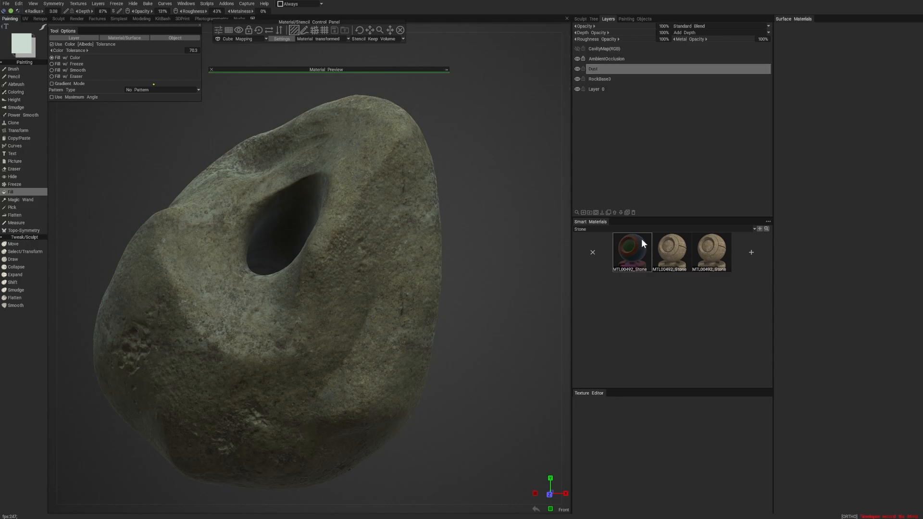
# - Switch the smart materials to the Dirt category, select the dust material and preview it on the rock
pyautogui.click(584, 228)
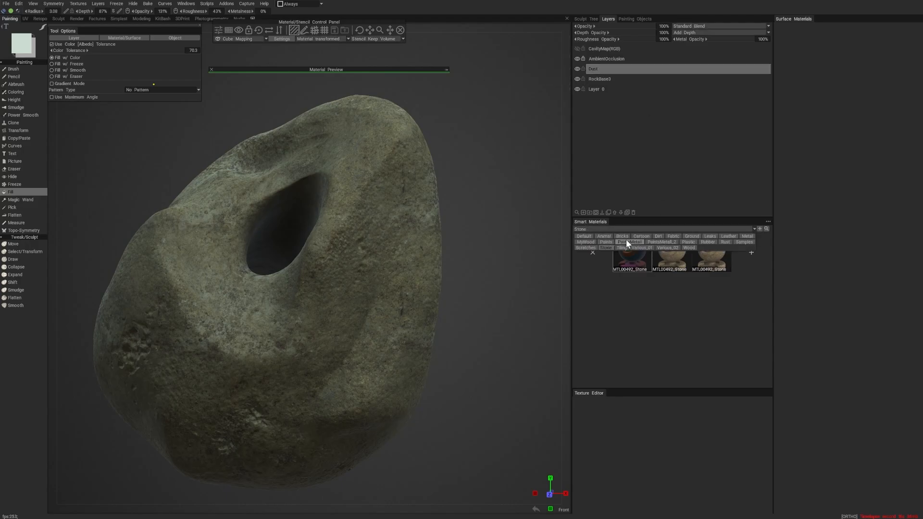
pyautogui.click(657, 236)
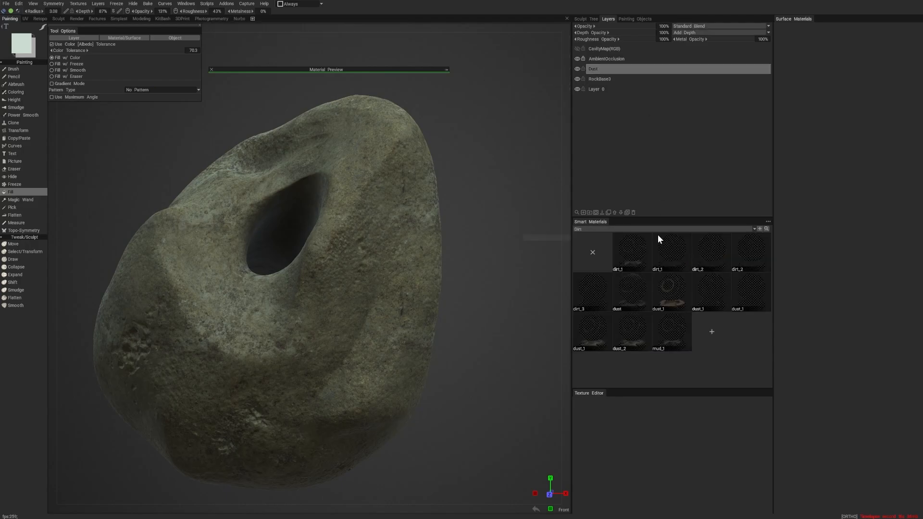
pyautogui.click(636, 295)
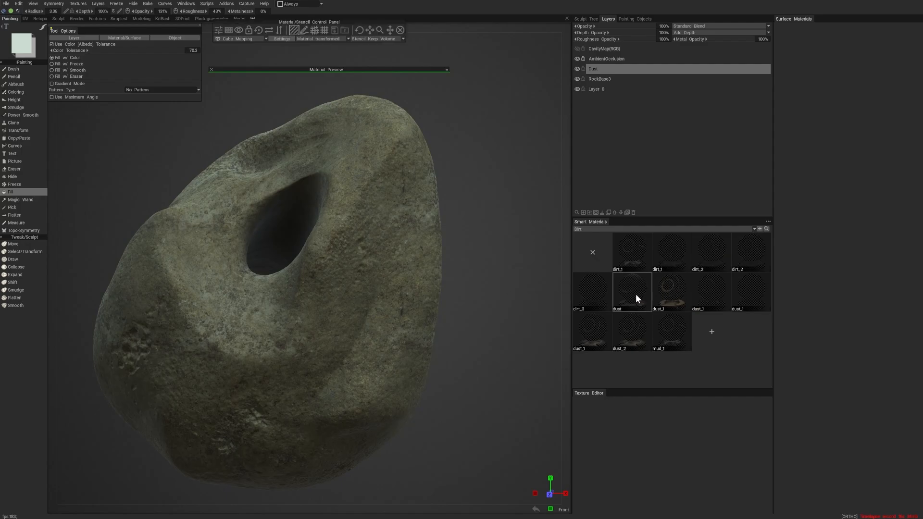
pyautogui.click(446, 70)
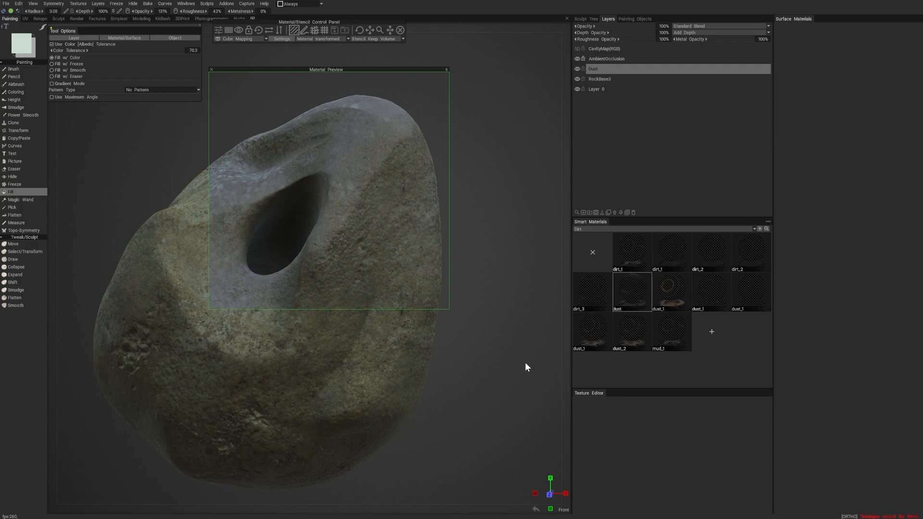
pyautogui.scroll(-5, 525, 362)
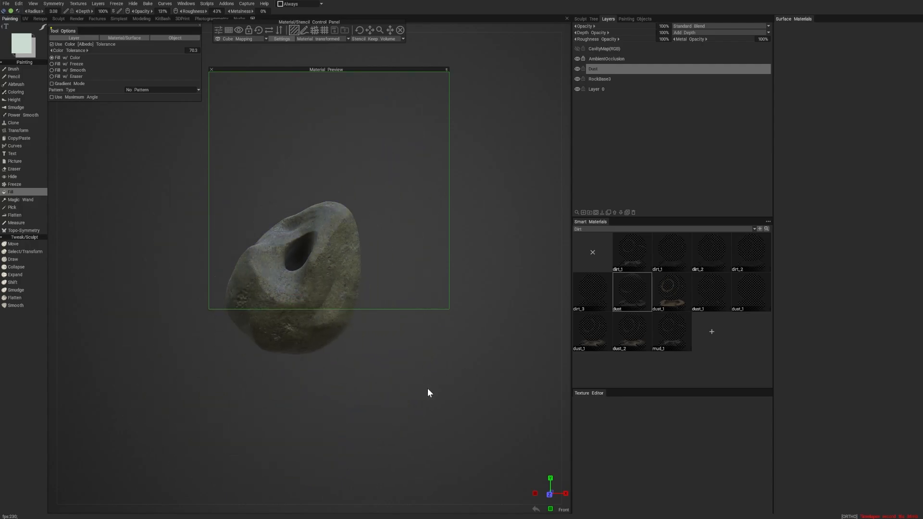
pyautogui.keyDown('alt'); pyautogui.moveTo(420, 389); pyautogui.dragTo(454, 424, button='right'); pyautogui.keyUp('alt')
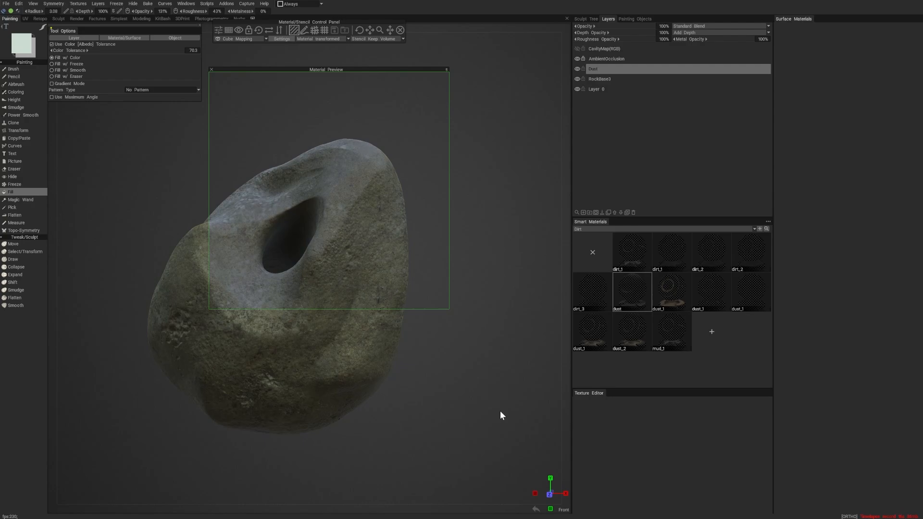
# - Select the mud_1 material, rescale it, and preview it from all around the rock
pyautogui.click(670, 335)
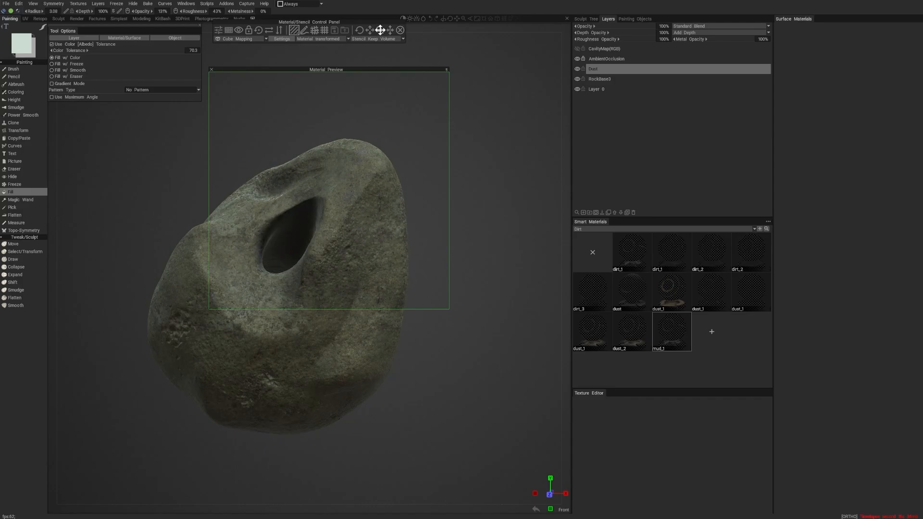
pyautogui.moveTo(501, 386); pyautogui.dragTo(450, 384, button='right')
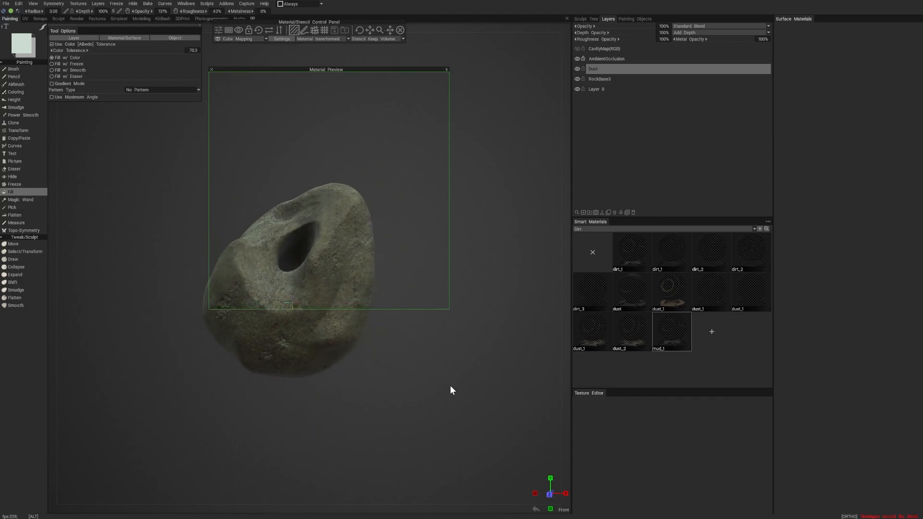
pyautogui.moveTo(458, 372); pyautogui.dragTo(486, 329, button='middle')
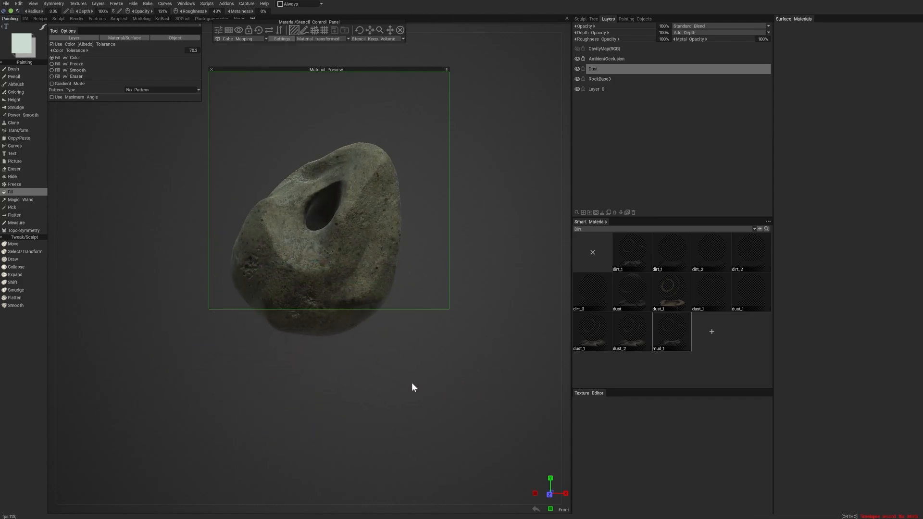
pyautogui.moveTo(354, 391); pyautogui.dragTo(398, 422)
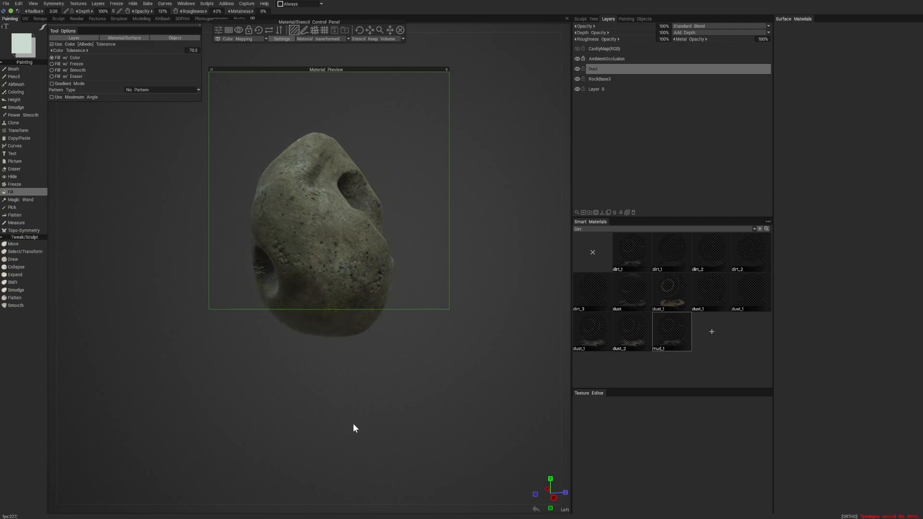
pyautogui.moveTo(278, 421); pyautogui.dragTo(359, 426)
pyautogui.moveTo(359, 426); pyautogui.dragTo(358, 454, button='right')
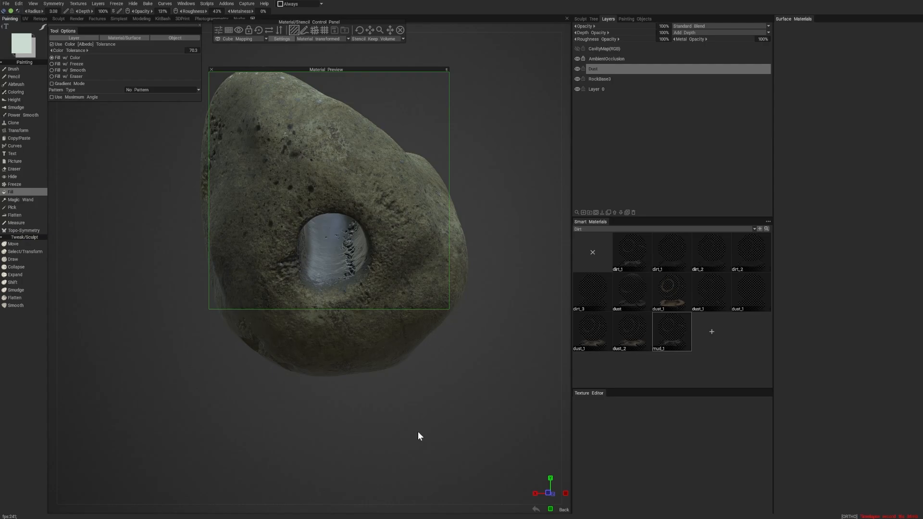
pyautogui.moveTo(417, 431); pyautogui.dragTo(378, 433, button='right')
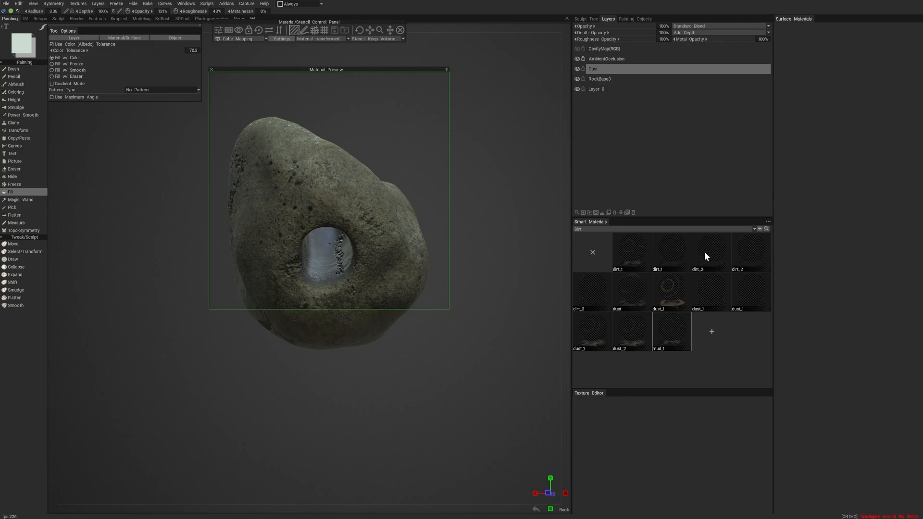
# - Fill the entire Dust layer with the mud_1 material, collapse the material preview and inspect the rock
pyautogui.moveTo(678, 330)
pyautogui.rightClick(676, 328)
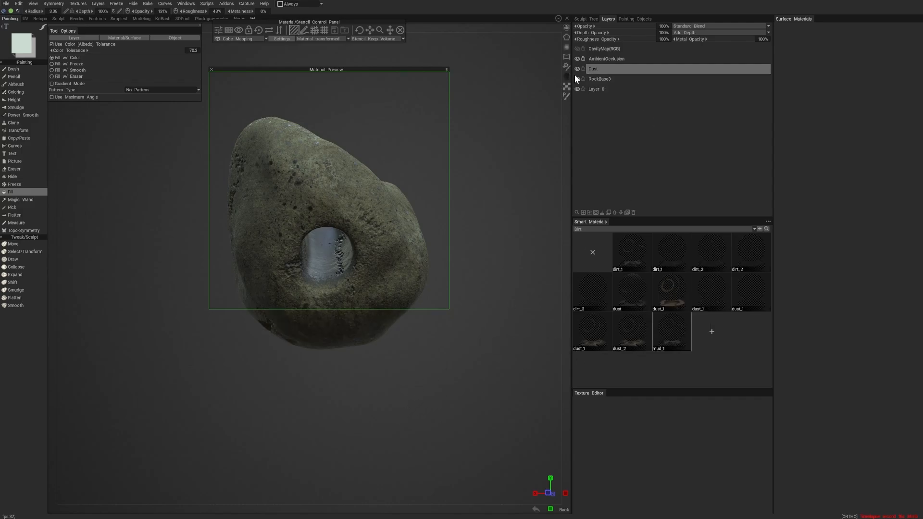
pyautogui.click(447, 70)
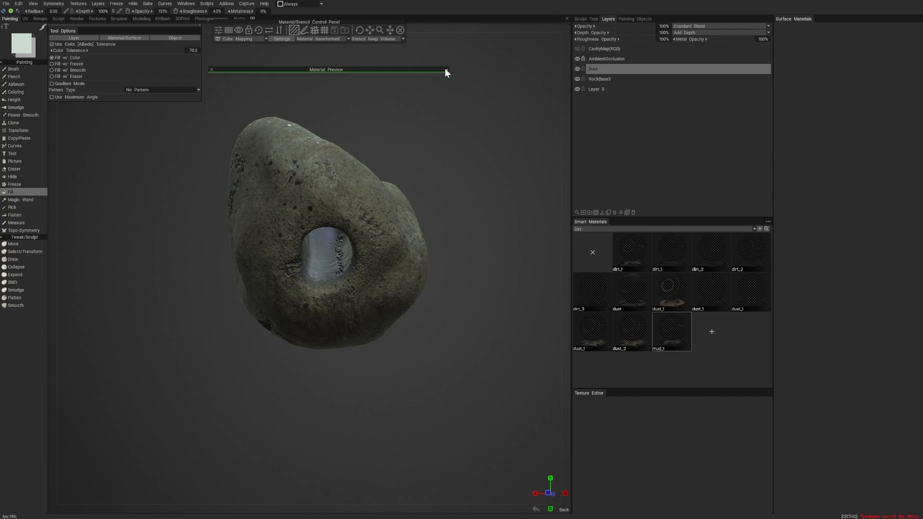
pyautogui.keyDown('alt'); pyautogui.moveTo(513, 148); pyautogui.dragTo(530, 128); pyautogui.keyUp('alt')
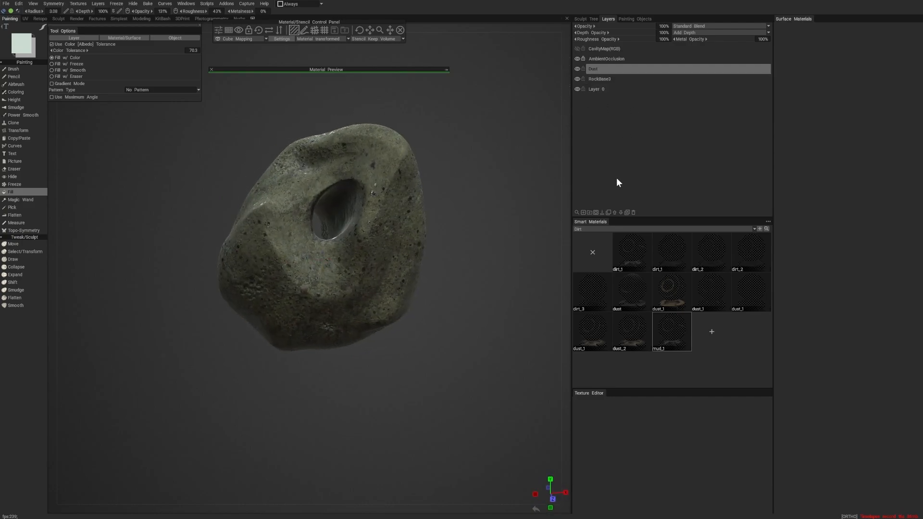
# - Add a new layer above Dust and preview the second dirt_1 material on the rock, adjusting its scale
pyautogui.click(581, 212)
pyautogui.click(671, 255)
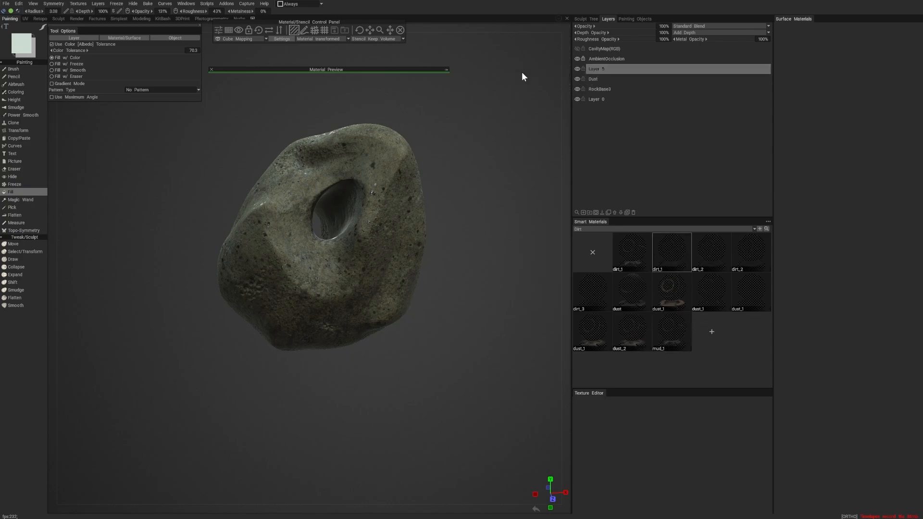
pyautogui.click(446, 71)
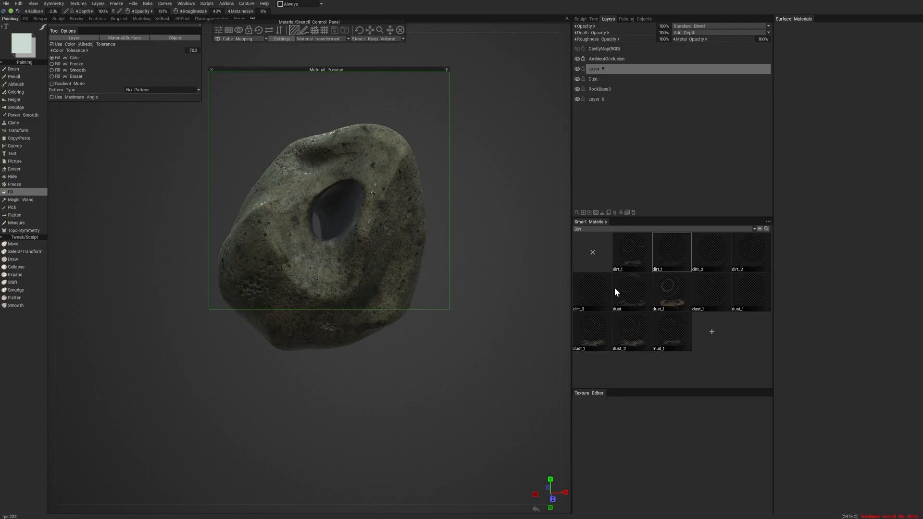
pyautogui.moveTo(380, 30); pyautogui.dragTo(382, 30)
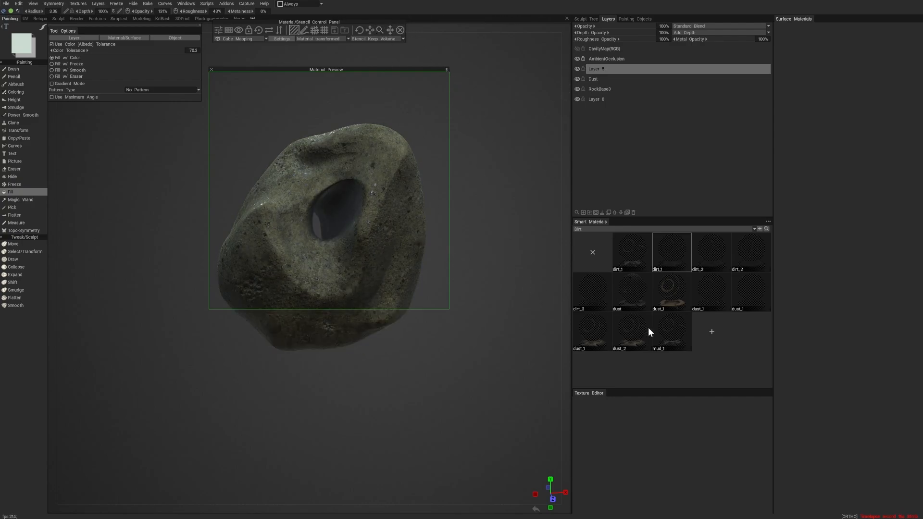
# - Select the dust_2 material, fill the entire new layer with it, and inspect the rock from the other side
pyautogui.click(628, 330)
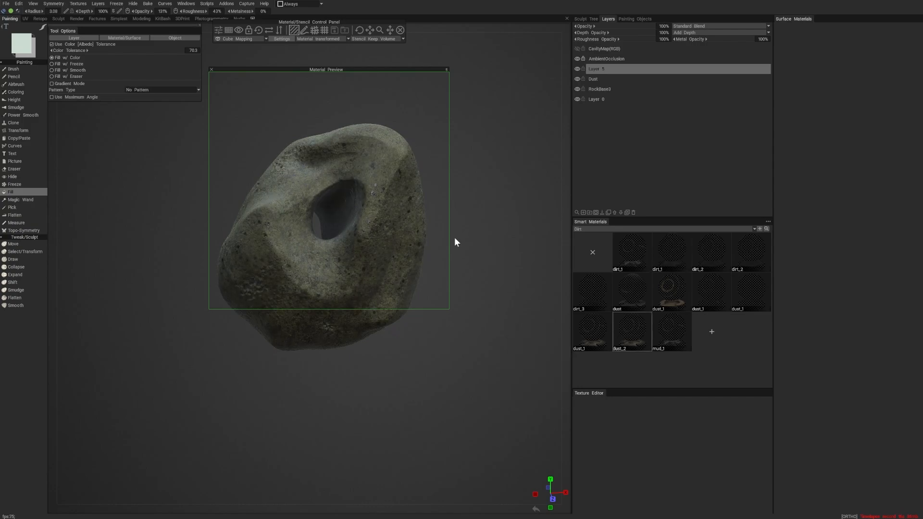
pyautogui.keyDown('alt'); pyautogui.moveTo(454, 237); pyautogui.dragTo(515, 198); pyautogui.keyUp('alt')
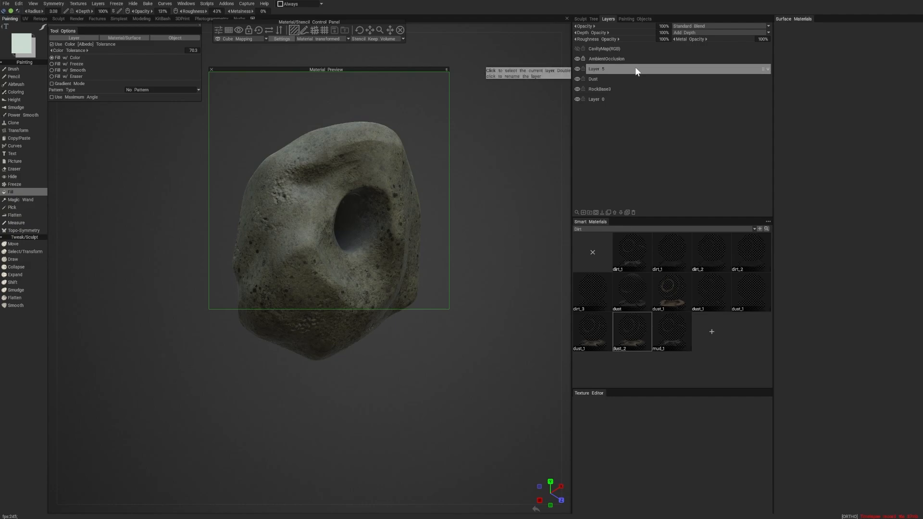
pyautogui.rightClick(636, 340)
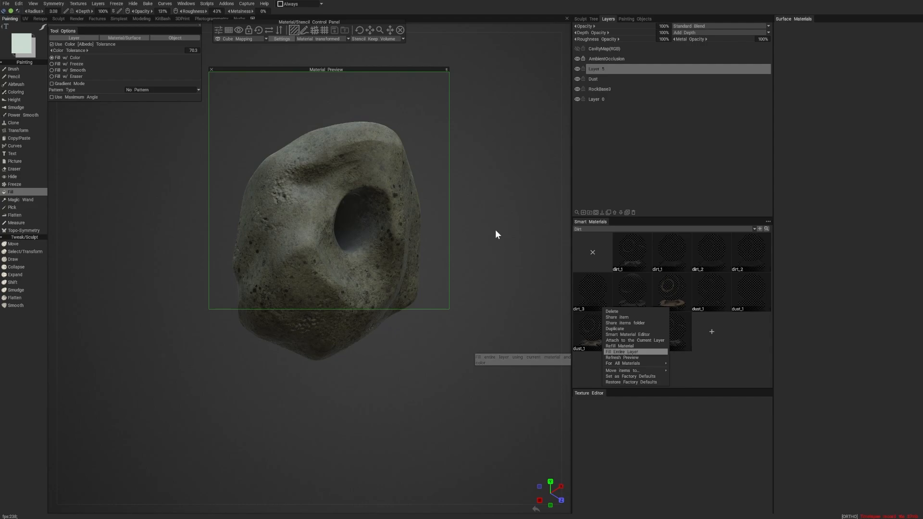
pyautogui.keyDown('alt'); pyautogui.moveTo(420, 371); pyautogui.dragTo(243, 349); pyautogui.keyUp('alt')
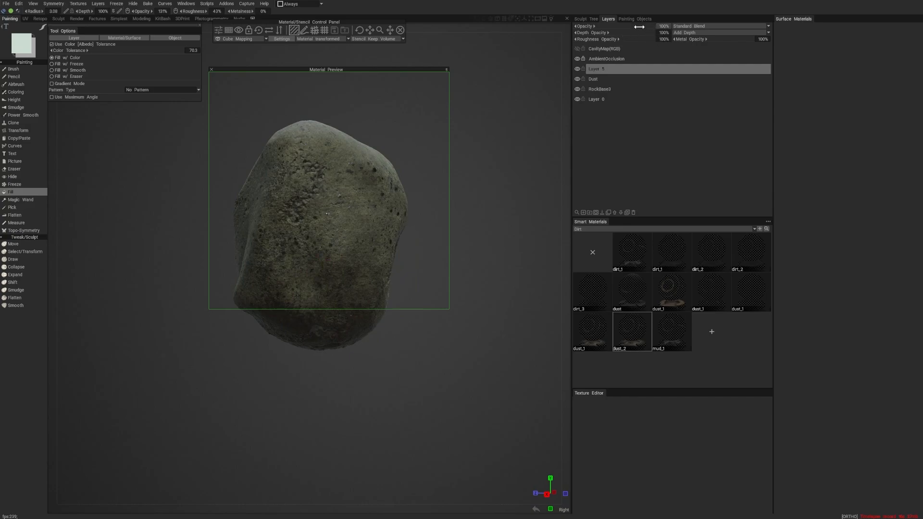
# - Select the Dust layer, examine the rock around its hole and underside, and compare the surface with that layer hidden and shown
pyautogui.keyDown('alt'); pyautogui.moveTo(491, 149); pyautogui.dragTo(554, 110); pyautogui.keyUp('alt')
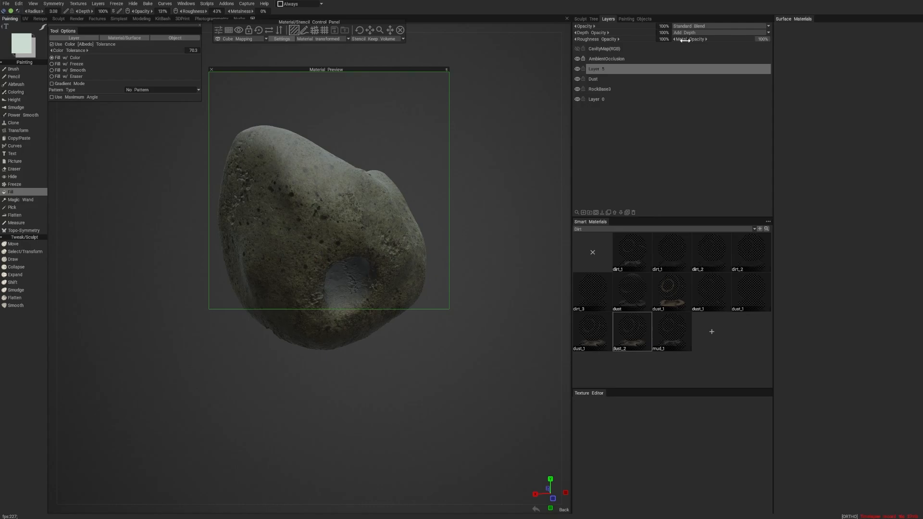
pyautogui.click(607, 81)
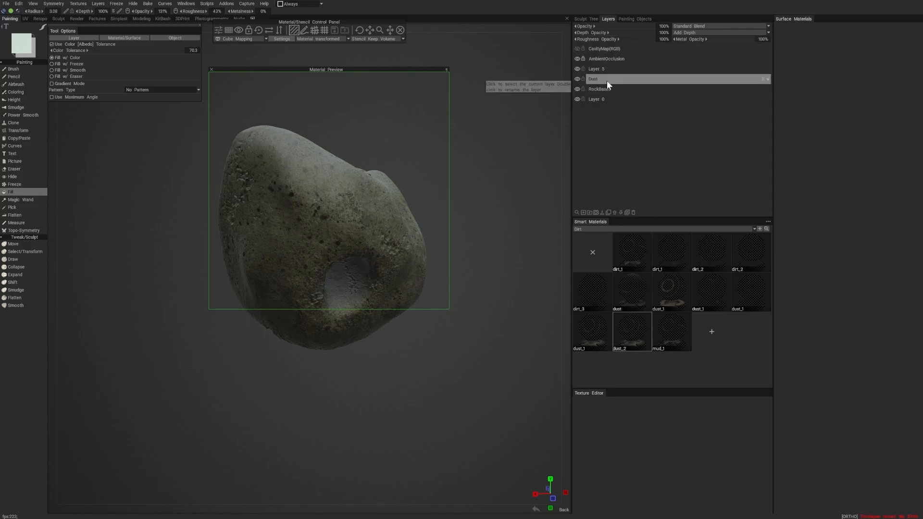
pyautogui.keyDown('alt'); pyautogui.moveTo(462, 168); pyautogui.dragTo(500, 176, button='right'); pyautogui.keyUp('alt')
pyautogui.keyDown('alt'); pyautogui.moveTo(536, 160); pyautogui.dragTo(512, 139); pyautogui.keyUp('alt')
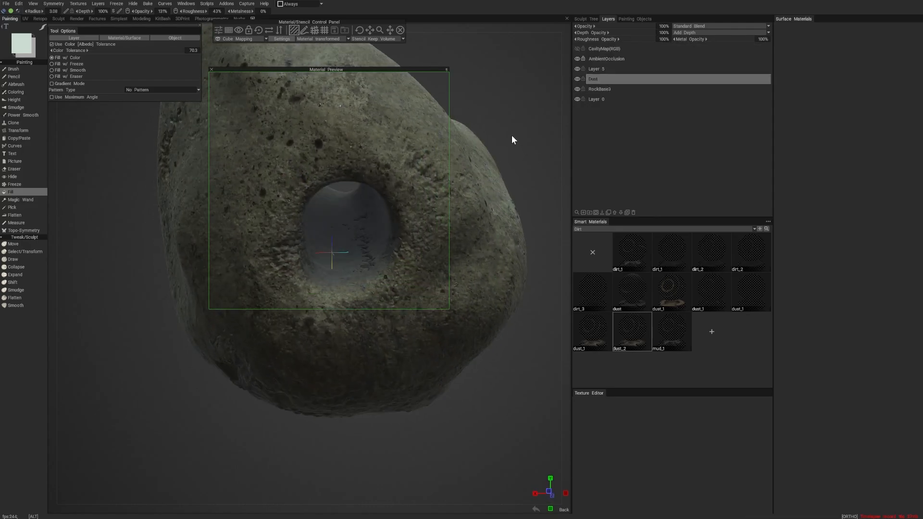
pyautogui.keyDown('alt'); pyautogui.moveTo(521, 99); pyautogui.dragTo(509, 92); pyautogui.keyUp('alt')
pyautogui.keyDown('alt'); pyautogui.moveTo(508, 141); pyautogui.dragTo(507, 236, button='middle'); pyautogui.keyUp('alt')
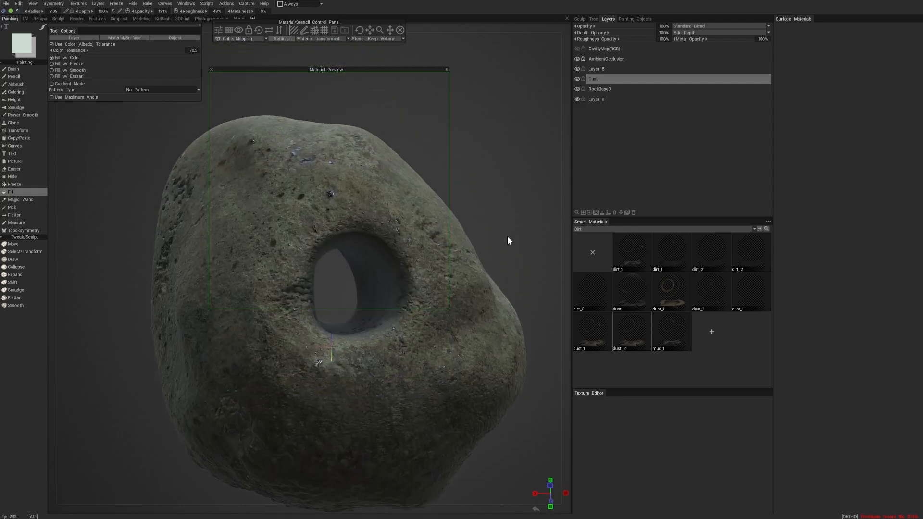
pyautogui.keyDown('alt'); pyautogui.moveTo(489, 174); pyautogui.dragTo(494, 155); pyautogui.keyUp('alt')
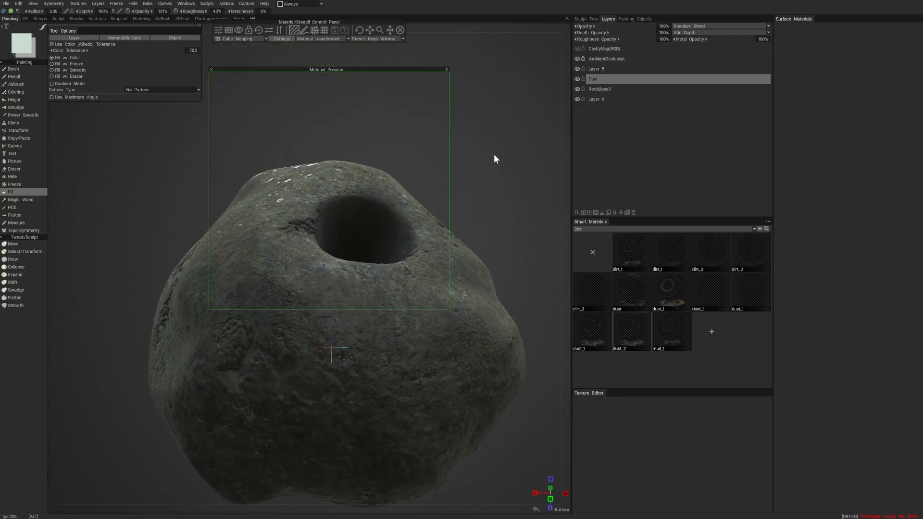
pyautogui.click(578, 79)
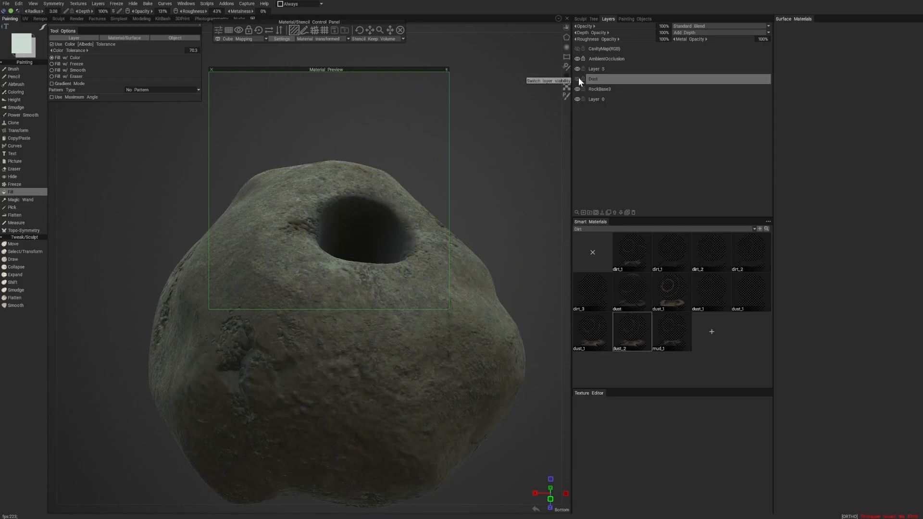
pyautogui.click(577, 78)
# - Collapse the material preview and set the Dust layer's roughness opacity to 88%, checking the shine from different angles
pyautogui.click(446, 70)
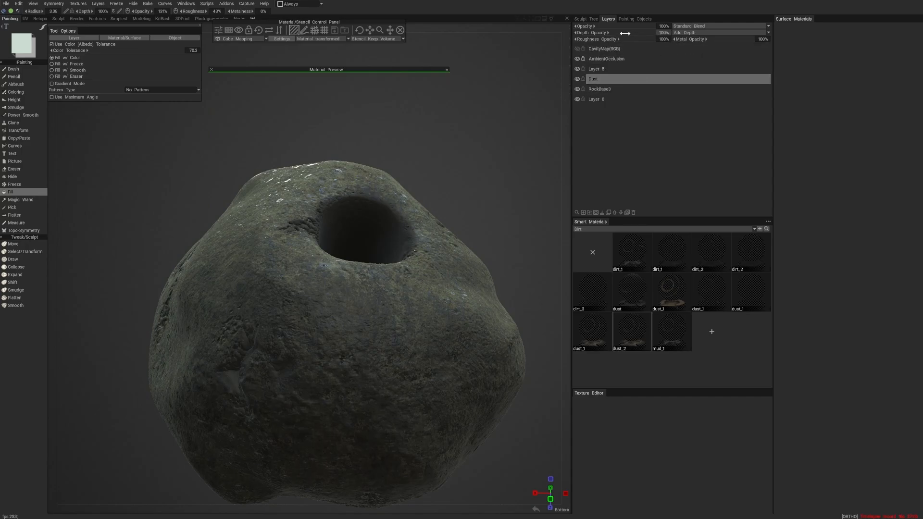
pyautogui.moveTo(642, 39); pyautogui.dragTo(628, 39)
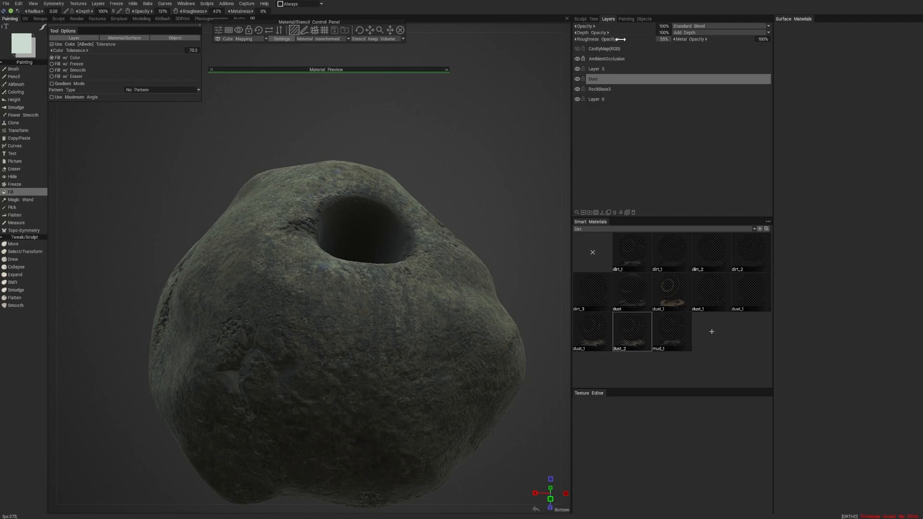
pyautogui.keyDown('alt'); pyautogui.moveTo(520, 93); pyautogui.dragTo(506, 123); pyautogui.keyUp('alt')
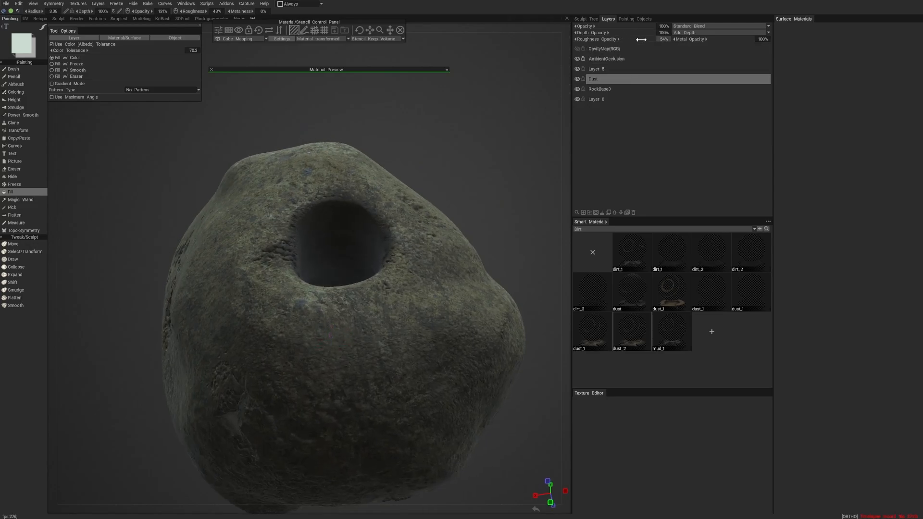
pyautogui.moveTo(641, 40); pyautogui.dragTo(641, 40)
pyautogui.keyDown('alt'); pyautogui.moveTo(492, 138); pyautogui.dragTo(481, 219); pyautogui.keyUp('alt')
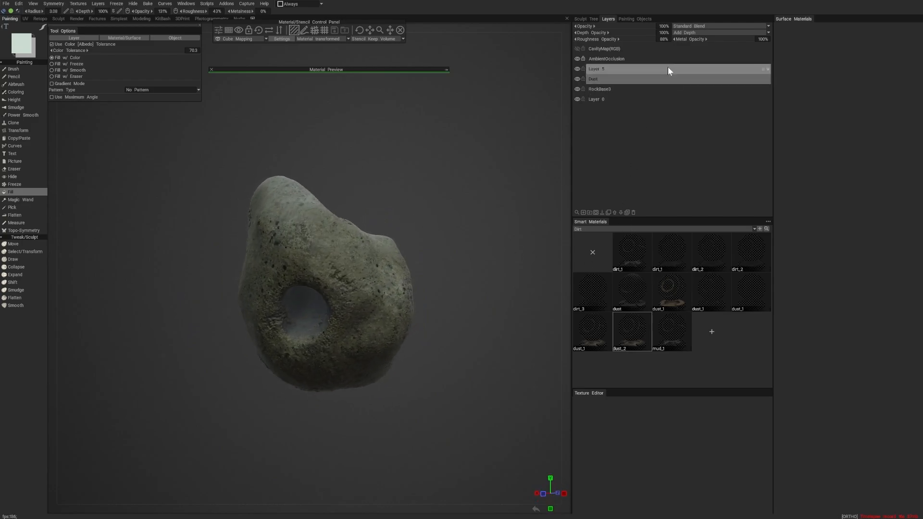
# - Set the depth opacity of the Dust layer to 17% and of the layer directly above it to 11%
pyautogui.moveTo(644, 31); pyautogui.dragTo(628, 31)
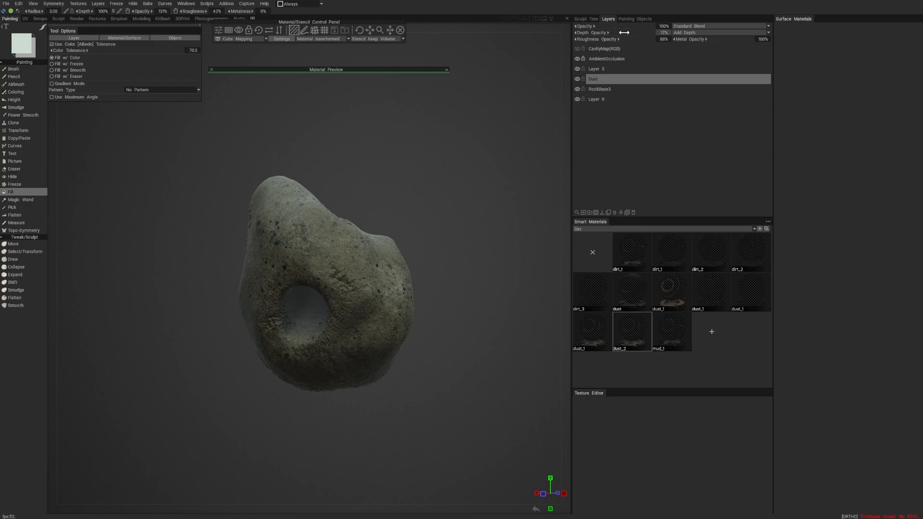
pyautogui.keyDown('alt'); pyautogui.moveTo(469, 186); pyautogui.dragTo(453, 175); pyautogui.keyUp('alt')
pyautogui.keyDown('alt'); pyautogui.moveTo(453, 175); pyautogui.dragTo(482, 209, button='right'); pyautogui.keyUp('alt')
pyautogui.keyDown('alt'); pyautogui.moveTo(481, 209); pyautogui.dragTo(518, 154); pyautogui.keyUp('alt')
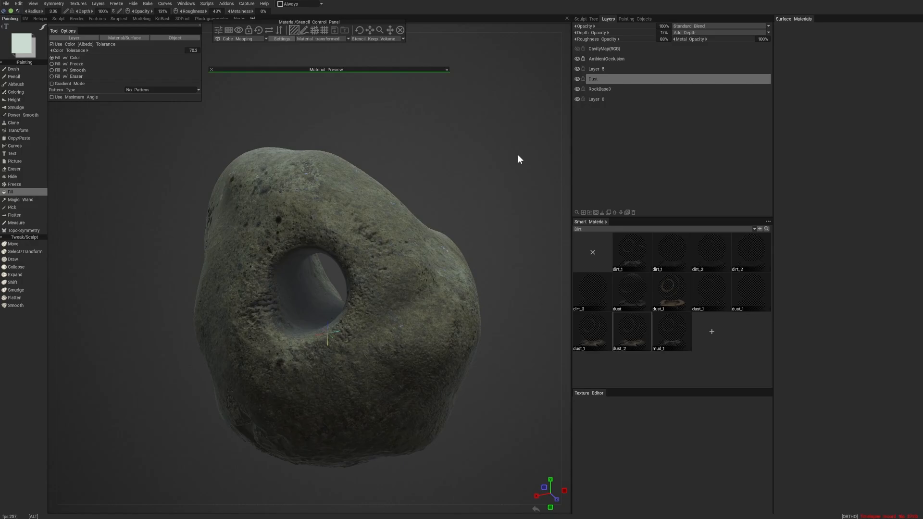
pyautogui.click(613, 68)
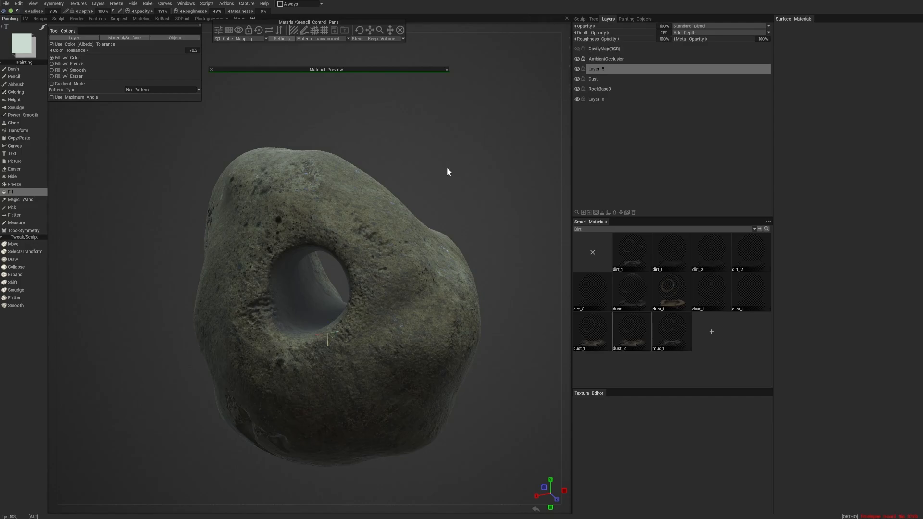
pyautogui.keyDown('alt'); pyautogui.moveTo(447, 169); pyautogui.dragTo(422, 190); pyautogui.keyUp('alt')
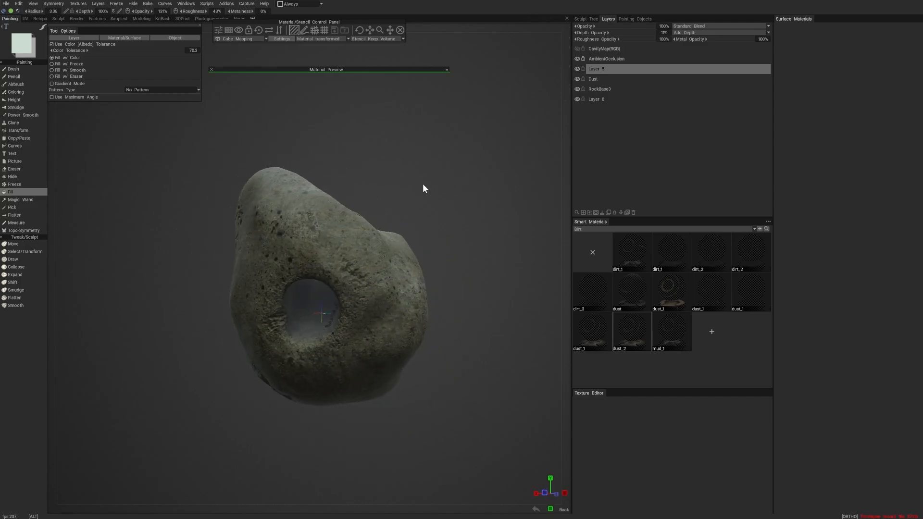
# - Switch the smart materials to the Leaks category and preview the leaks_blobs material on the rock
pyautogui.click(610, 229)
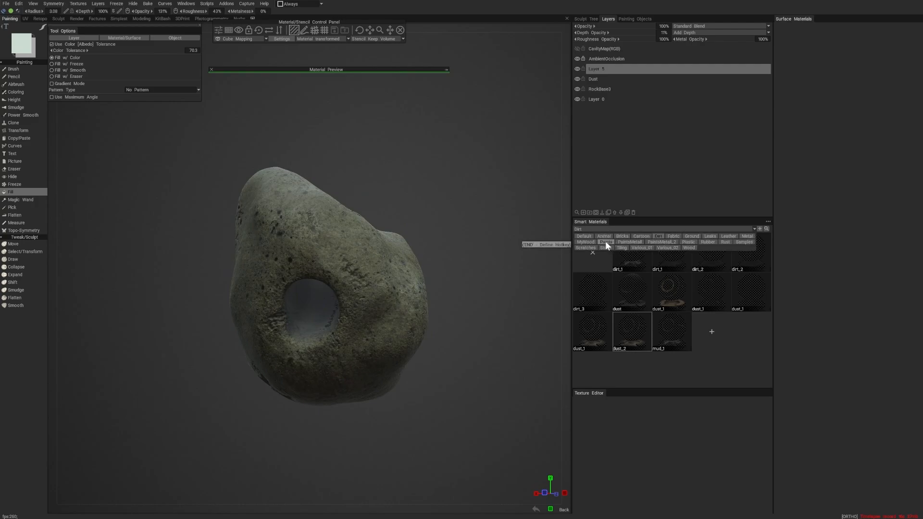
pyautogui.click(709, 235)
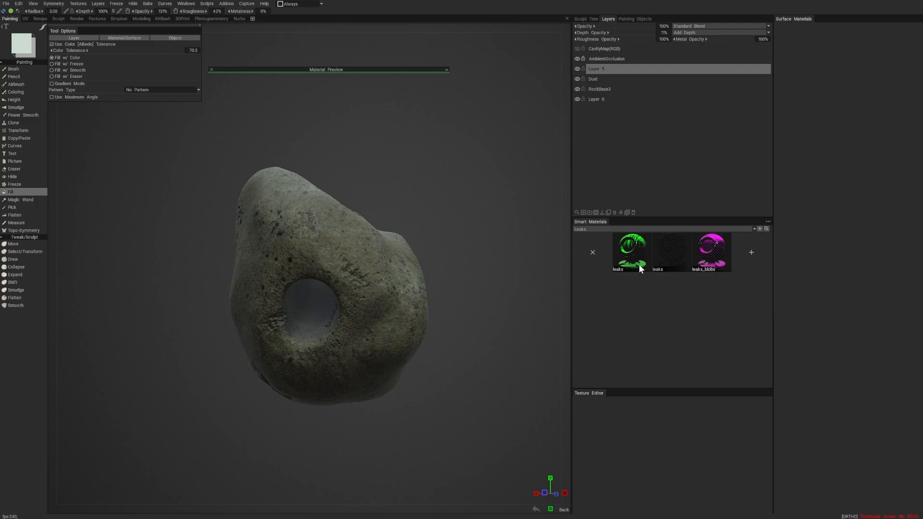
pyautogui.click(710, 247)
pyautogui.click(446, 70)
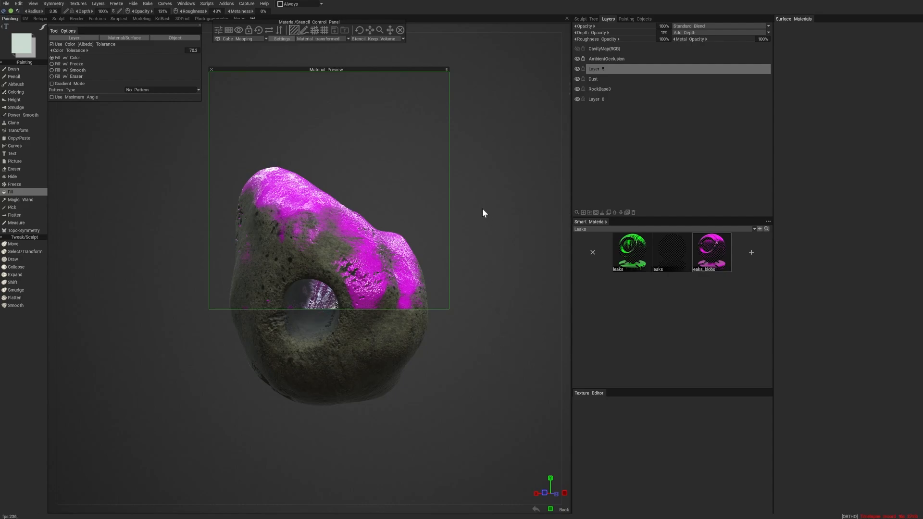
pyautogui.click(446, 70)
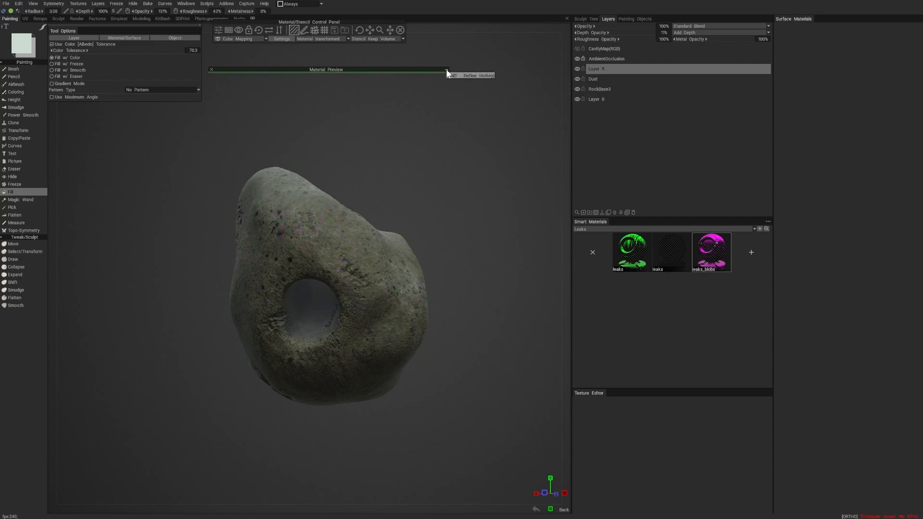
pyautogui.moveTo(446, 71)
pyautogui.keyDown('alt'); pyautogui.mouseDown()
pyautogui.moveTo(433, 163)
pyautogui.moveTo(451, 132)
pyautogui.moveTo(454, 70)
pyautogui.mouseUp(); pyautogui.keyUp('alt')
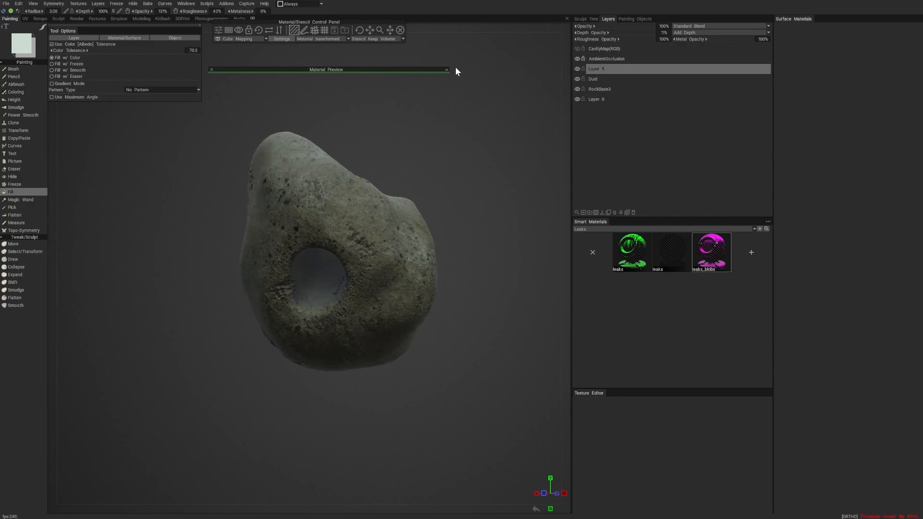
pyautogui.click(446, 70)
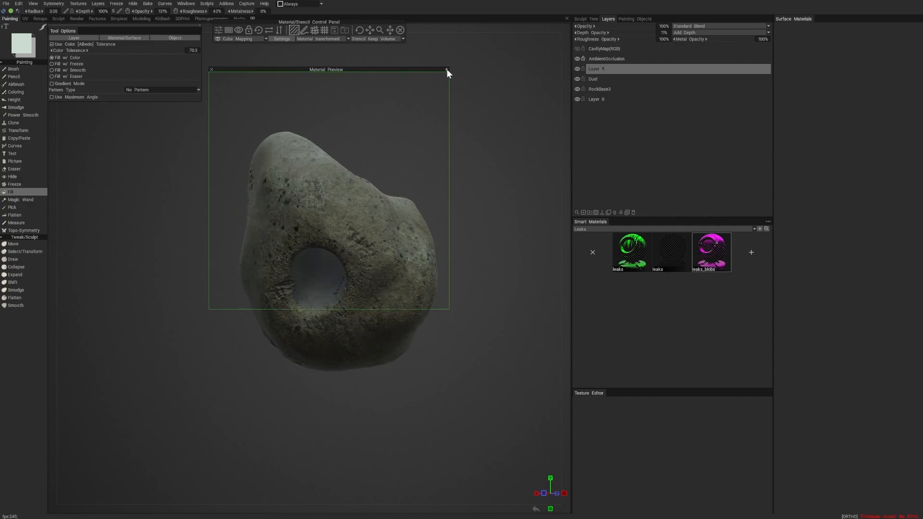
# - Compare the dark leaks material with leaks_blobs, rescale leaks_blobs and preview it from several sides of the rock
pyautogui.click(671, 254)
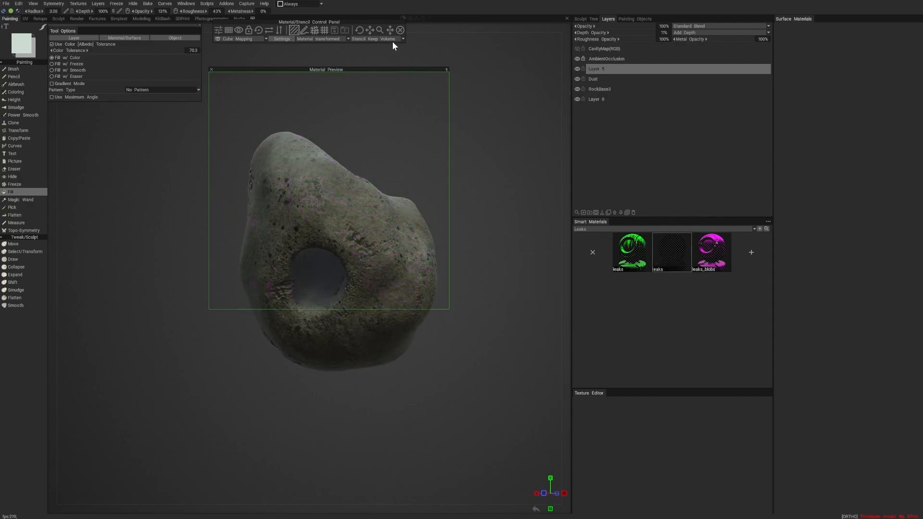
pyautogui.click(706, 264)
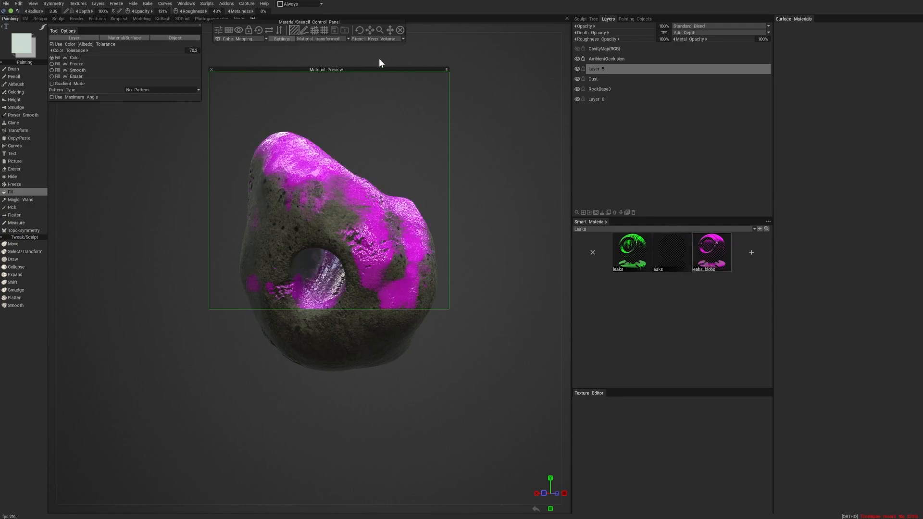
pyautogui.moveTo(383, 31)
pyautogui.mouseDown()
pyautogui.moveTo(401, 33)
pyautogui.moveTo(379, 31)
pyautogui.mouseUp()
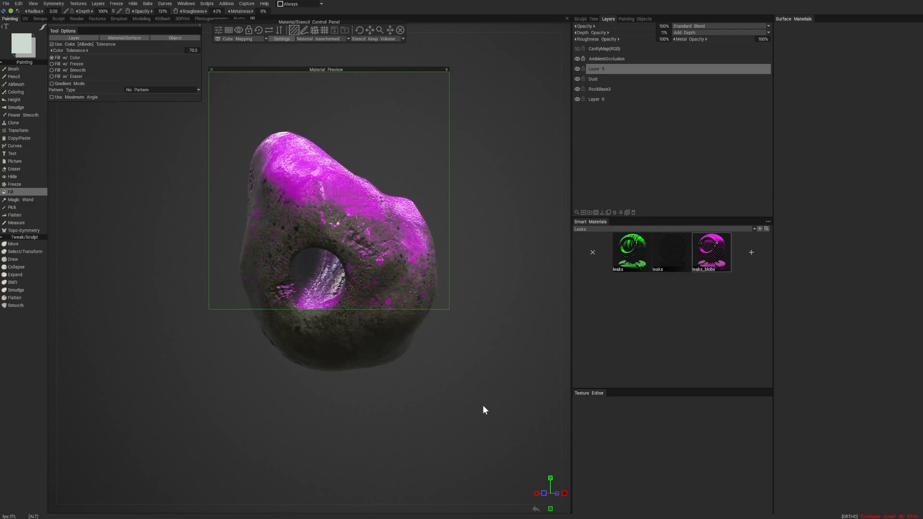
pyautogui.keyDown('alt'); pyautogui.moveTo(482, 405); pyautogui.dragTo(430, 408); pyautogui.keyUp('alt')
pyautogui.keyDown('alt'); pyautogui.moveTo(481, 373); pyautogui.dragTo(392, 394, button='right'); pyautogui.keyUp('alt')
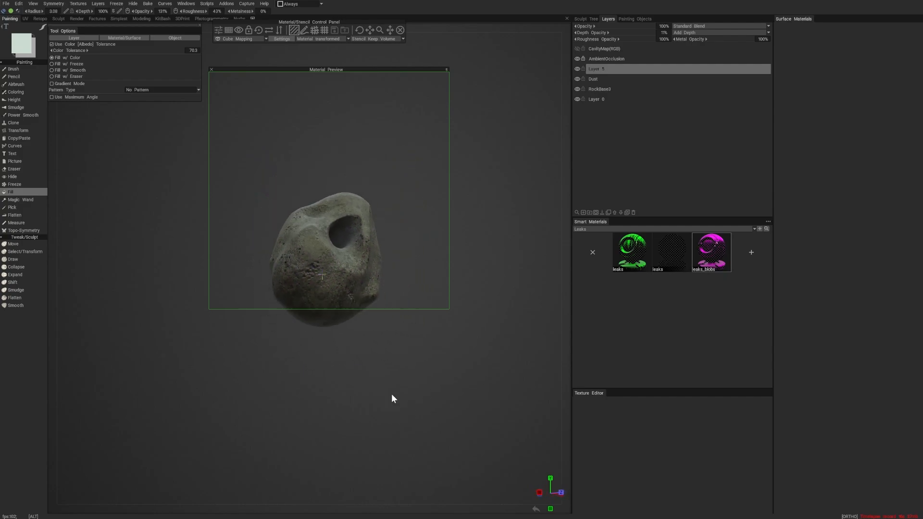
pyautogui.keyDown('alt'); pyautogui.moveTo(391, 393); pyautogui.dragTo(411, 322); pyautogui.keyUp('alt')
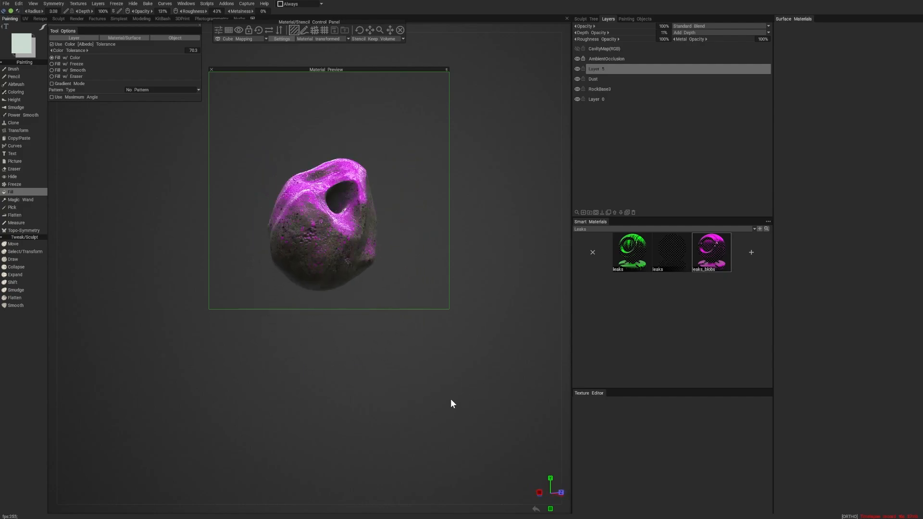
pyautogui.keyDown('alt'); pyautogui.moveTo(451, 400); pyautogui.dragTo(419, 403); pyautogui.keyUp('alt')
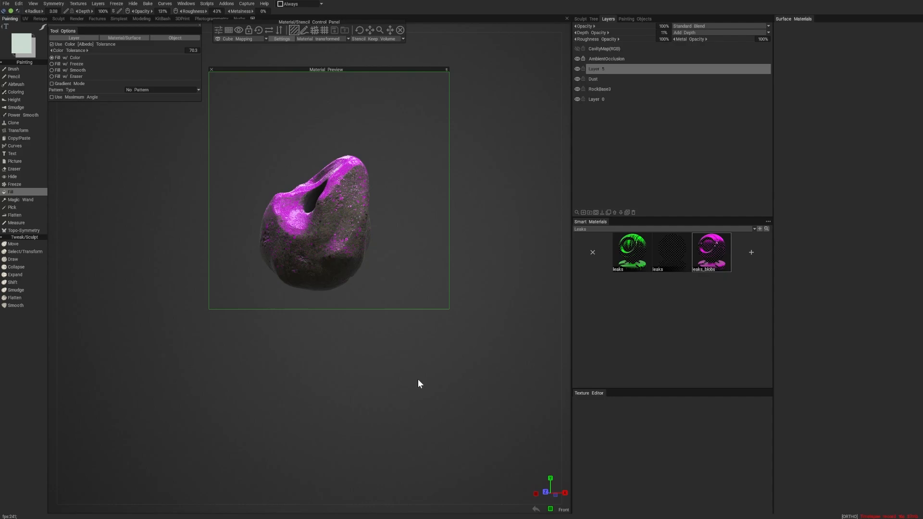
pyautogui.keyDown('alt'); pyautogui.moveTo(386, 367); pyautogui.dragTo(407, 383, button='right'); pyautogui.keyUp('alt')
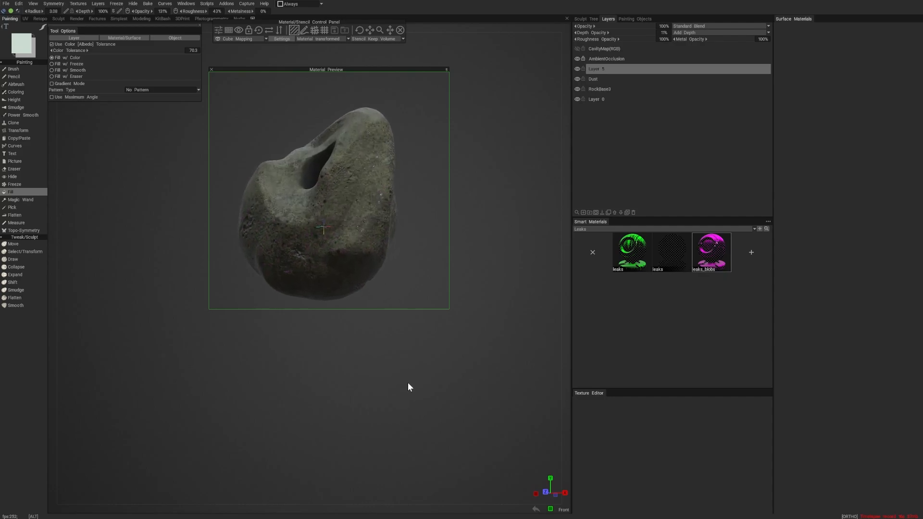
# - Add a new layer named Ooze above the dust layers and preview the green leaks material on the rock, adjusting its scale
pyautogui.click(629, 250)
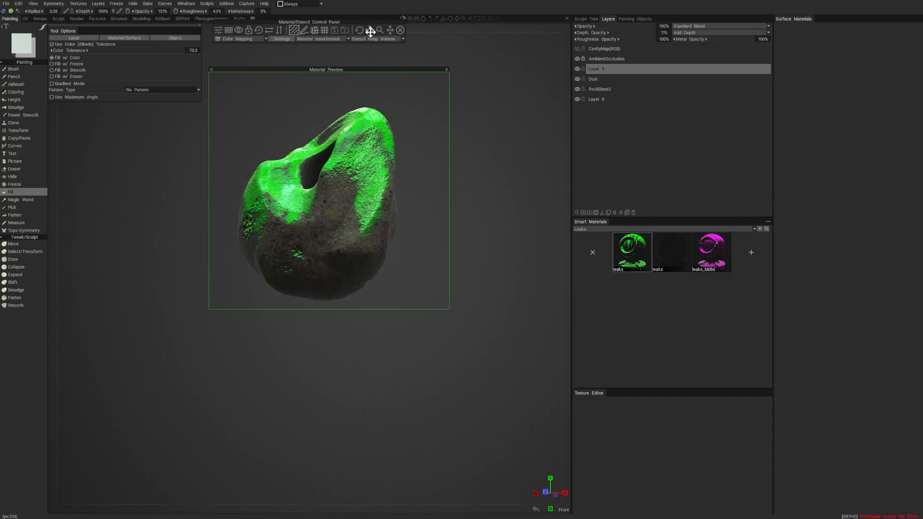
pyautogui.click(583, 213)
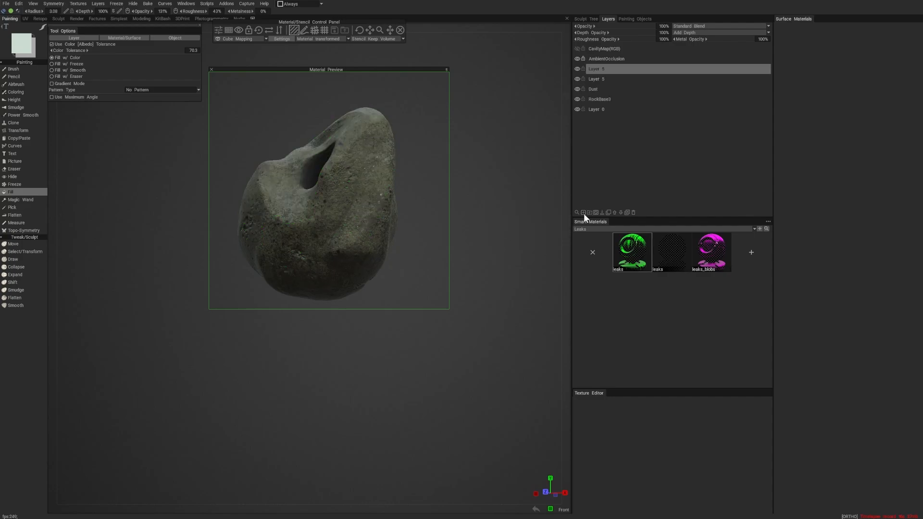
pyautogui.doubleClick(602, 69)
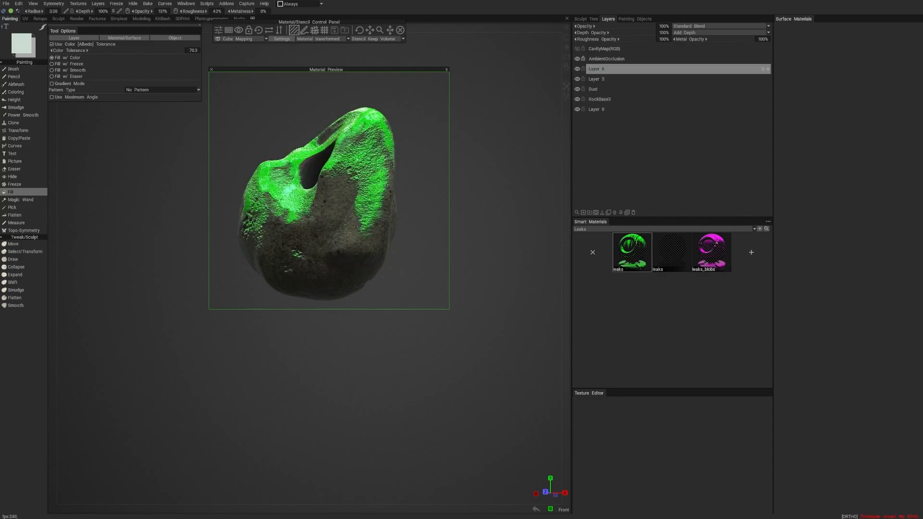
pyautogui.write('Ooze')
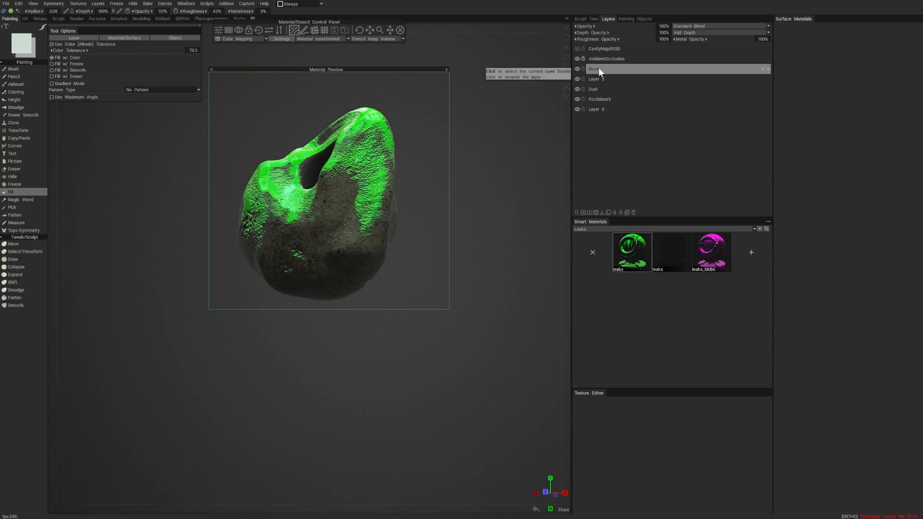
pyautogui.press('Return')
pyautogui.moveTo(378, 30); pyautogui.dragTo(371, 31)
pyautogui.moveTo(506, 226); pyautogui.dragTo(474, 370)
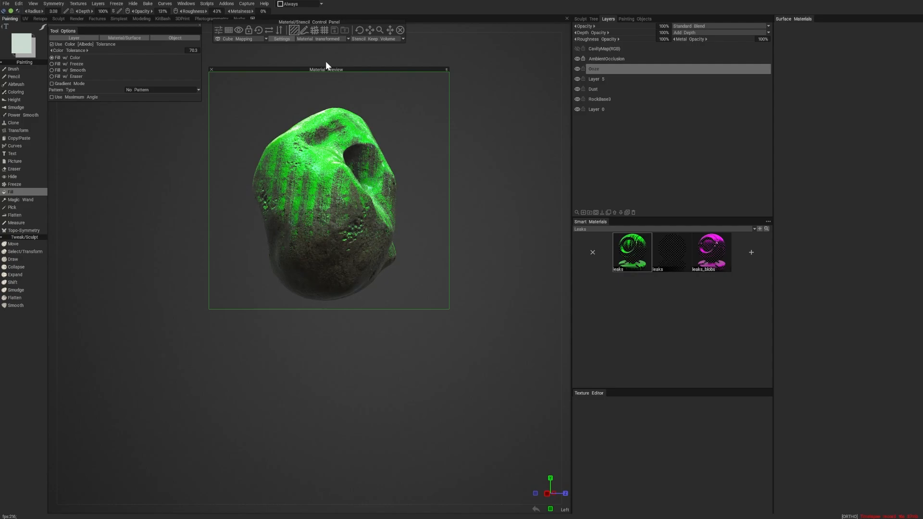
# - Preview the leaks_blobs smart material on the rock and duplicate it within the Leaks category
pyautogui.click(711, 252)
pyautogui.keyDown('alt'); pyautogui.moveTo(504, 252); pyautogui.dragTo(459, 250); pyautogui.keyUp('alt')
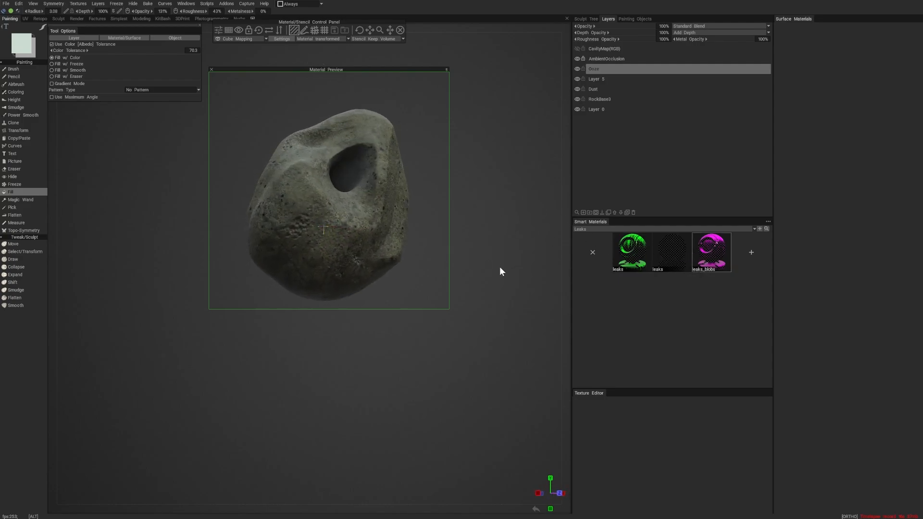
pyautogui.rightClick(709, 250)
pyautogui.click(708, 244)
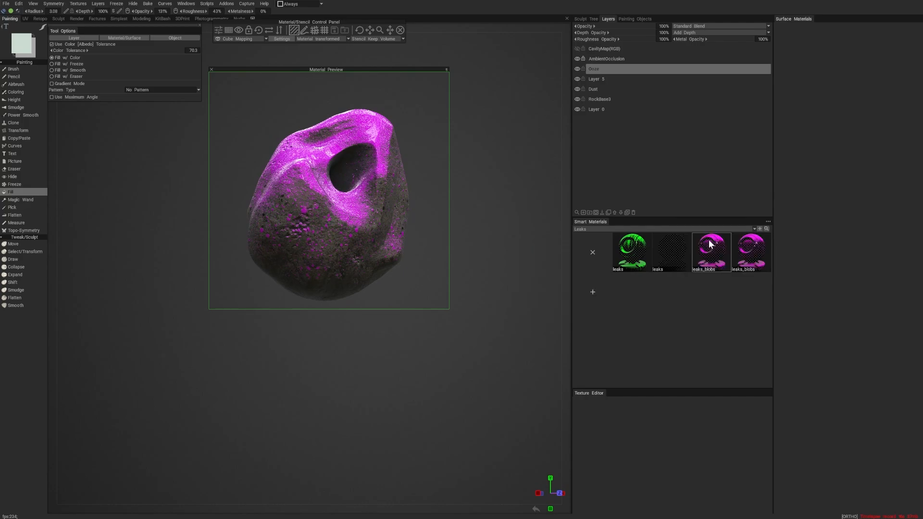
# - Open the duplicated leaks_blobs for editing and change its Layer1 colour to white (#FFFFFF)
pyautogui.rightClick(749, 256)
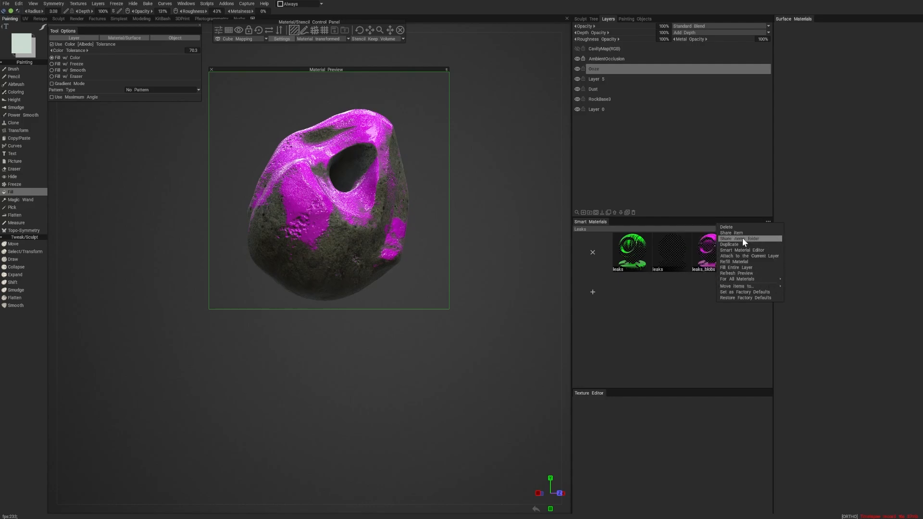
pyautogui.click(749, 251)
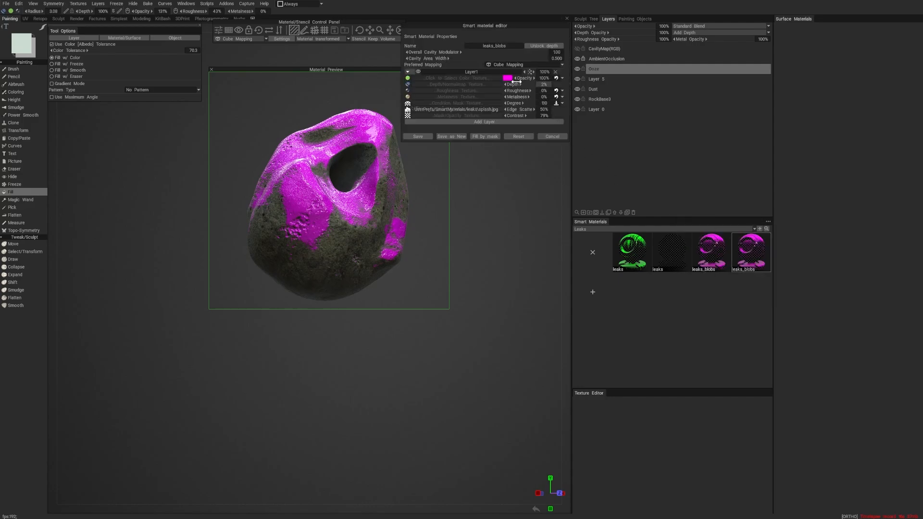
pyautogui.click(507, 77)
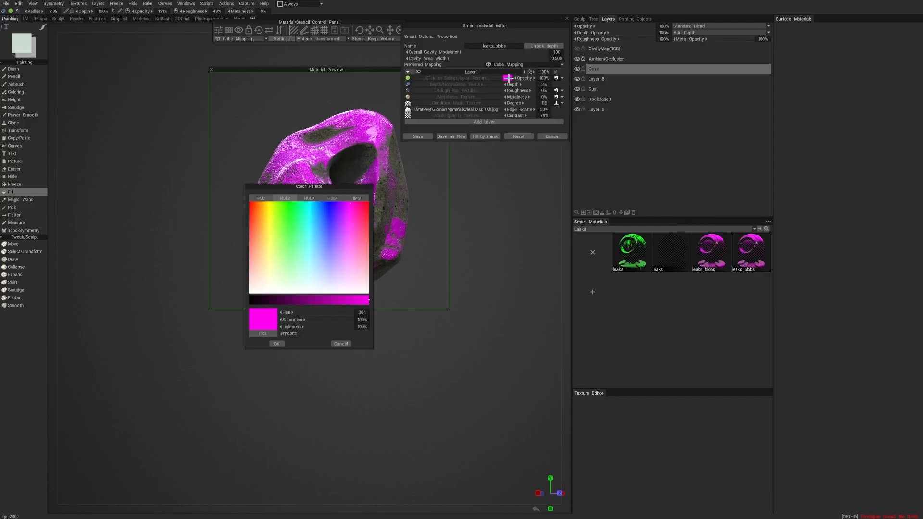
pyautogui.moveTo(359, 290); pyautogui.dragTo(371, 299)
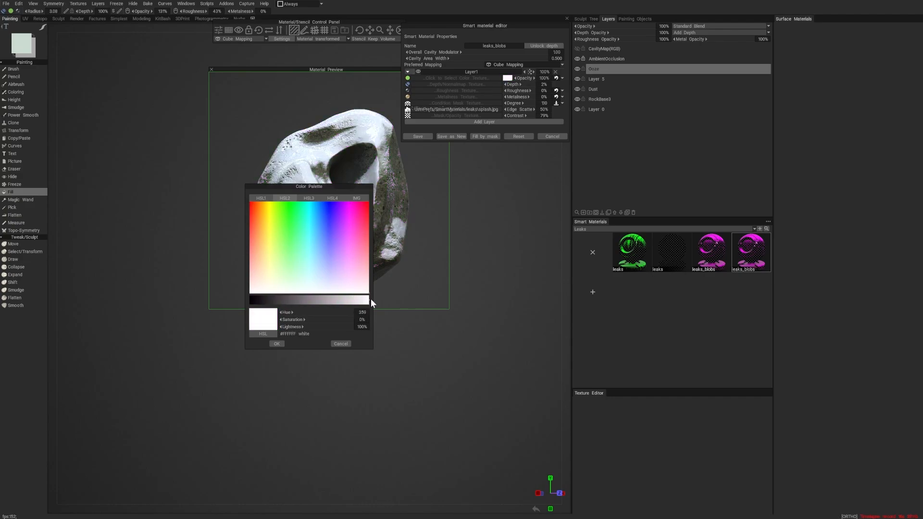
pyautogui.click(278, 343)
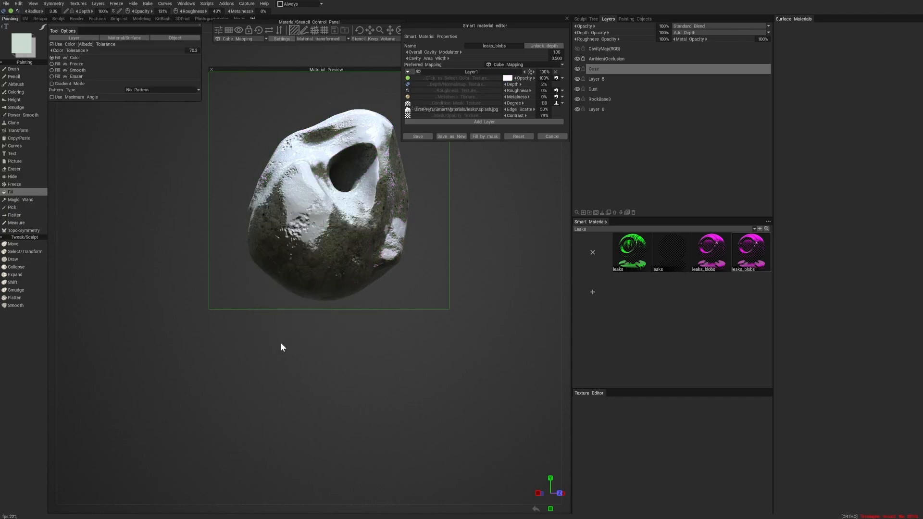
# - Make the duplicated material's colour respond to the current paint colour and save the material
pyautogui.click(562, 77)
pyautogui.click(558, 85)
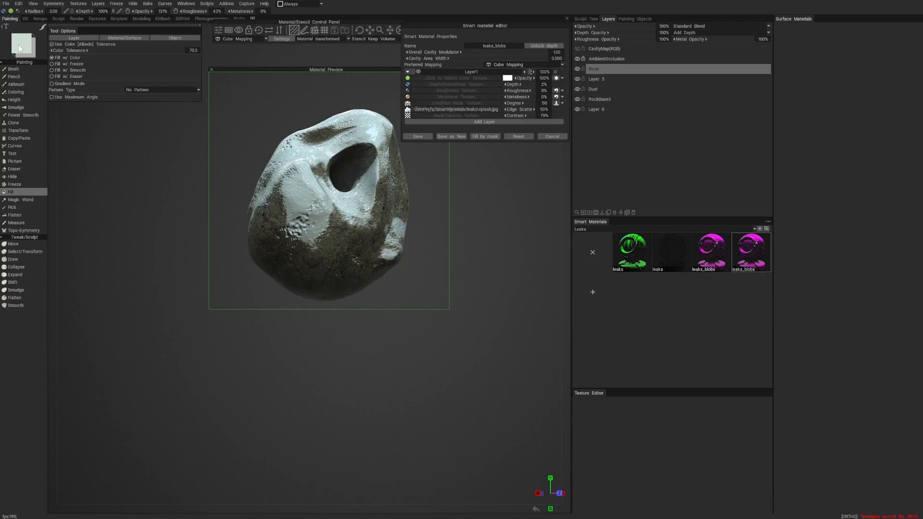
pyautogui.click(419, 137)
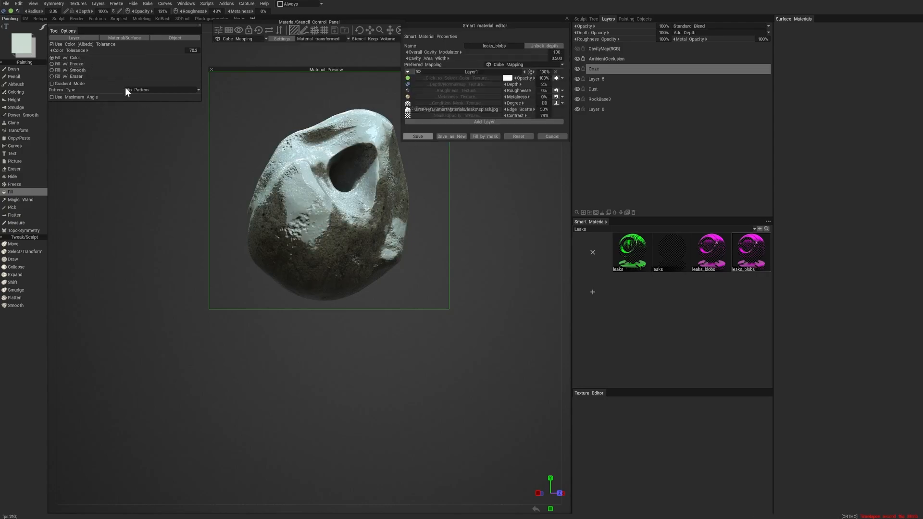
# - Try a light green paint colour (#7ADD7F) with the duplicated leaks_blobs on the rock
pyautogui.click(21, 46)
pyautogui.click(299, 239)
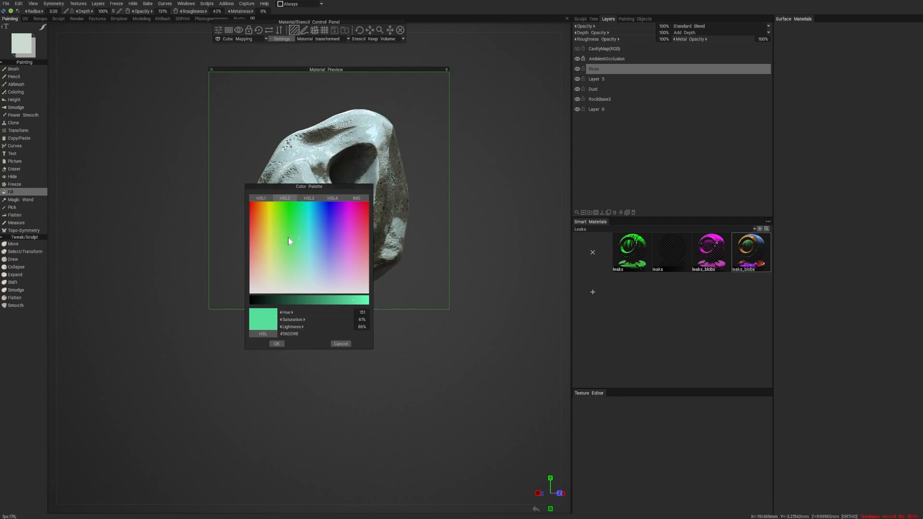
pyautogui.click(277, 344)
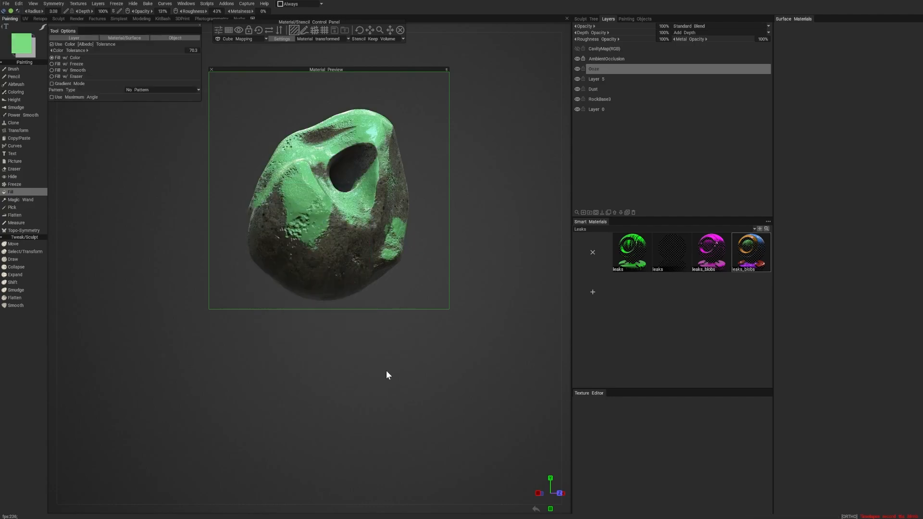
# - Try a golden yellow paint colour for the duplicated leaks_blobs and preview the rock from several sides
pyautogui.click(22, 46)
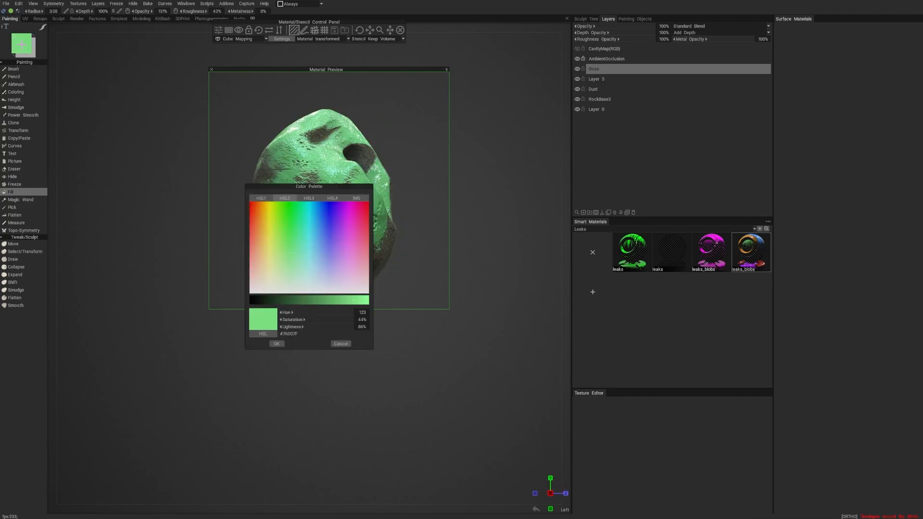
pyautogui.moveTo(348, 253); pyautogui.dragTo(266, 240)
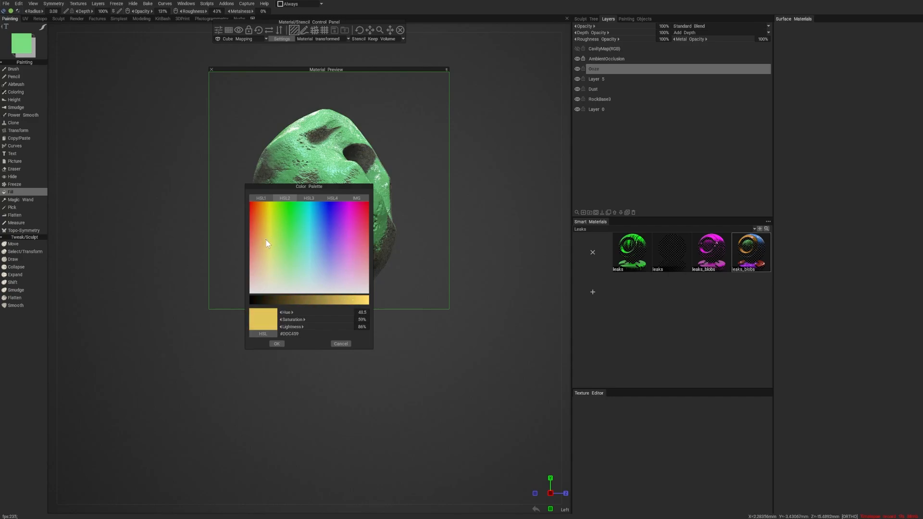
pyautogui.click(276, 343)
pyautogui.keyDown('alt'); pyautogui.moveTo(463, 312); pyautogui.dragTo(458, 306); pyautogui.keyUp('alt')
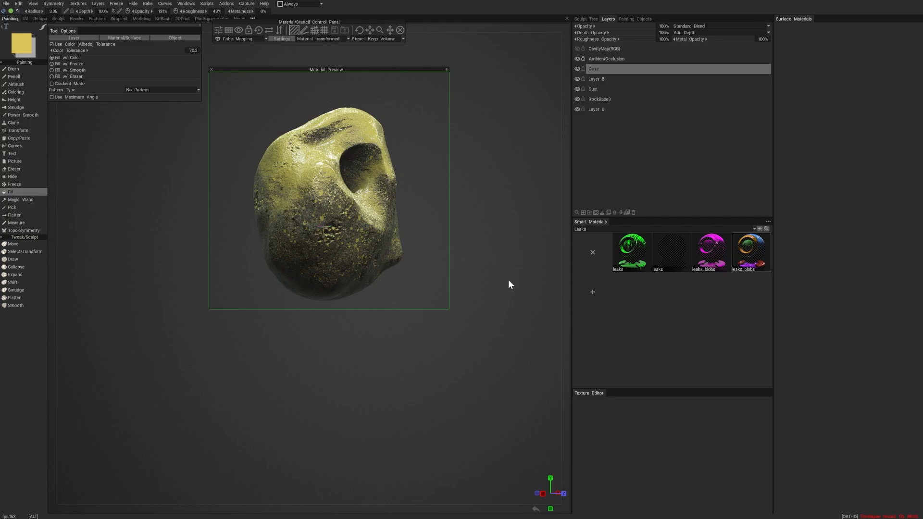
pyautogui.keyDown('alt'); pyautogui.moveTo(508, 281); pyautogui.dragTo(415, 359); pyautogui.keyUp('alt')
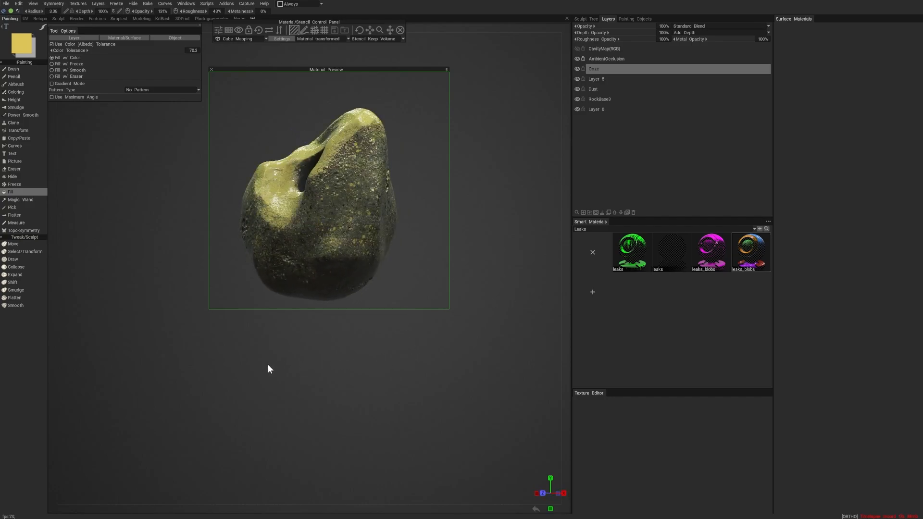
pyautogui.keyDown('alt'); pyautogui.moveTo(268, 366); pyautogui.dragTo(321, 371); pyautogui.keyUp('alt')
pyautogui.moveTo(412, 389); pyautogui.dragTo(433, 385)
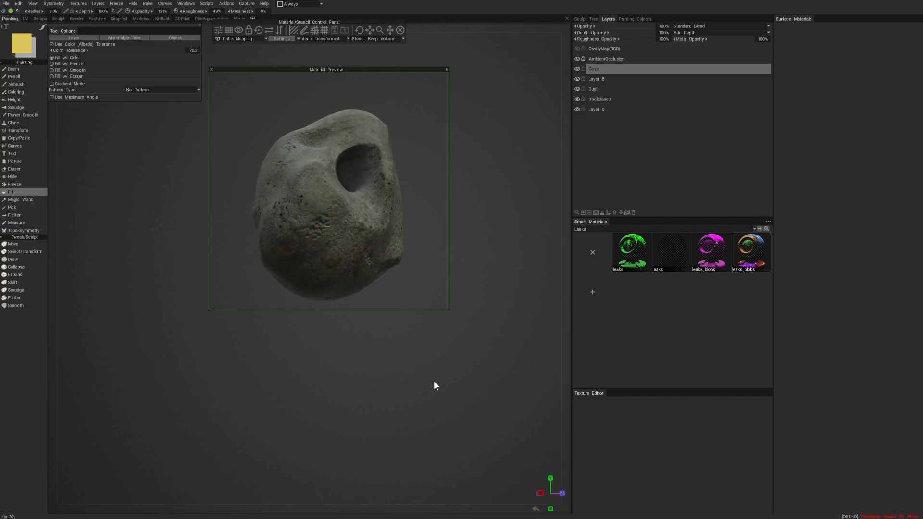
# - Set the paint colour to a saturated bright green and preview the duplicated leaks_blobs on the rock
pyautogui.click(26, 48)
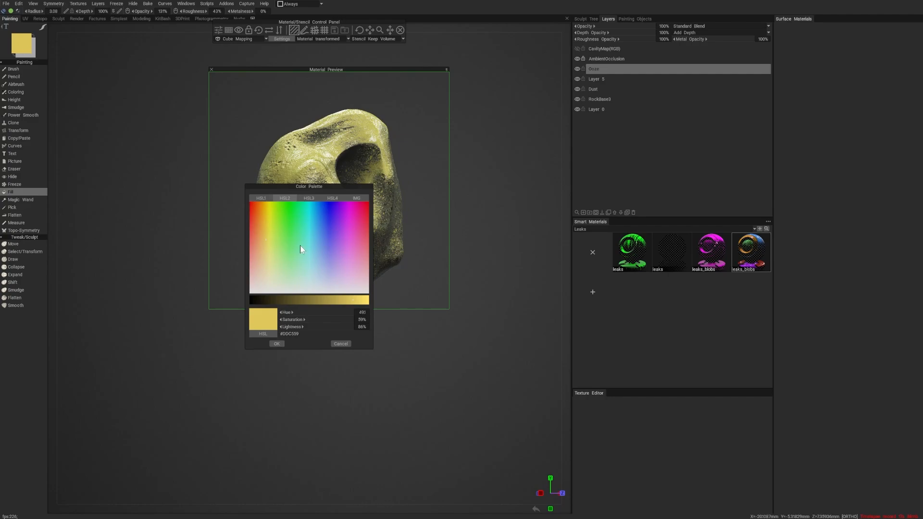
pyautogui.click(285, 211)
pyautogui.click(277, 343)
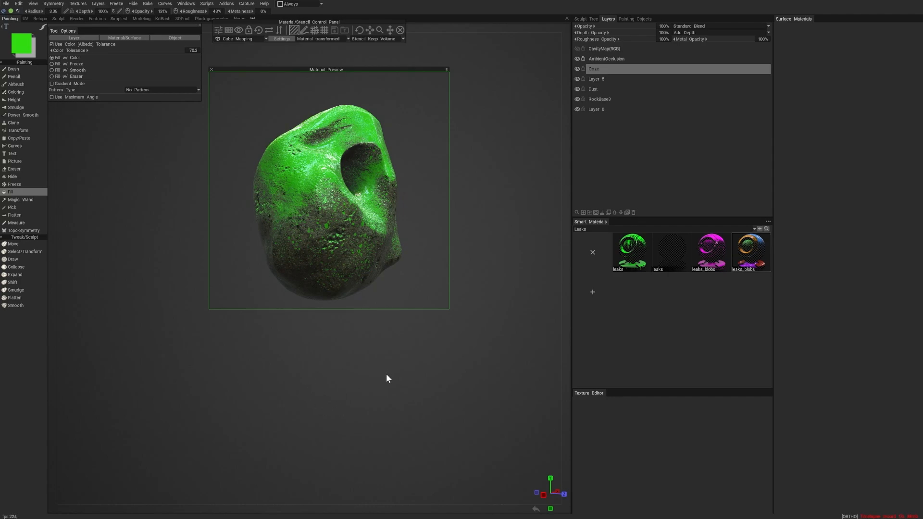
pyautogui.moveTo(386, 375)
pyautogui.keyDown('alt'); pyautogui.mouseDown()
pyautogui.moveTo(357, 366)
pyautogui.moveTo(386, 373)
pyautogui.mouseUp(); pyautogui.keyUp('alt')
pyautogui.moveTo(490, 342)
pyautogui.keyDown('alt'); pyautogui.mouseDown()
pyautogui.moveTo(362, 345)
pyautogui.moveTo(478, 347)
pyautogui.mouseUp(); pyautogui.keyUp('alt')
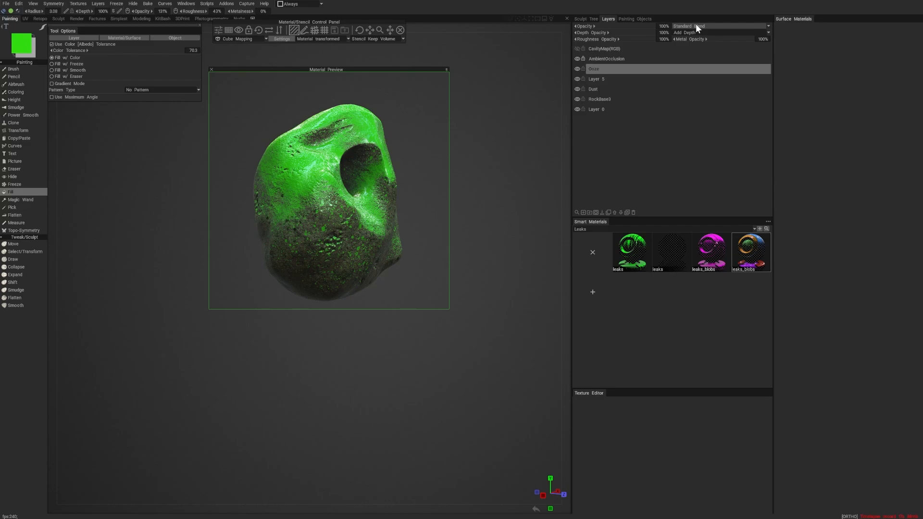
# - Fill the entire Ooze layer with the duplicated leaks_blobs material and collapse the material preview
pyautogui.rightClick(637, 254)
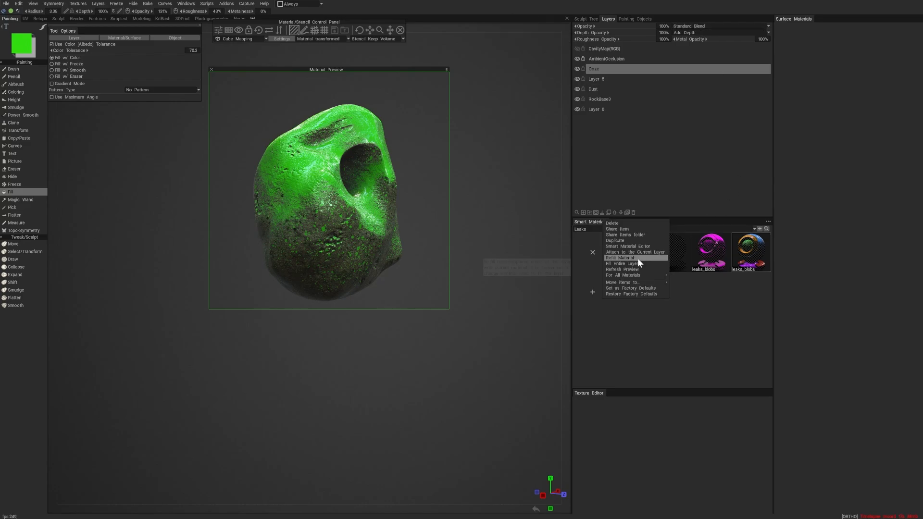
pyautogui.click(638, 258)
pyautogui.rightClick(748, 255)
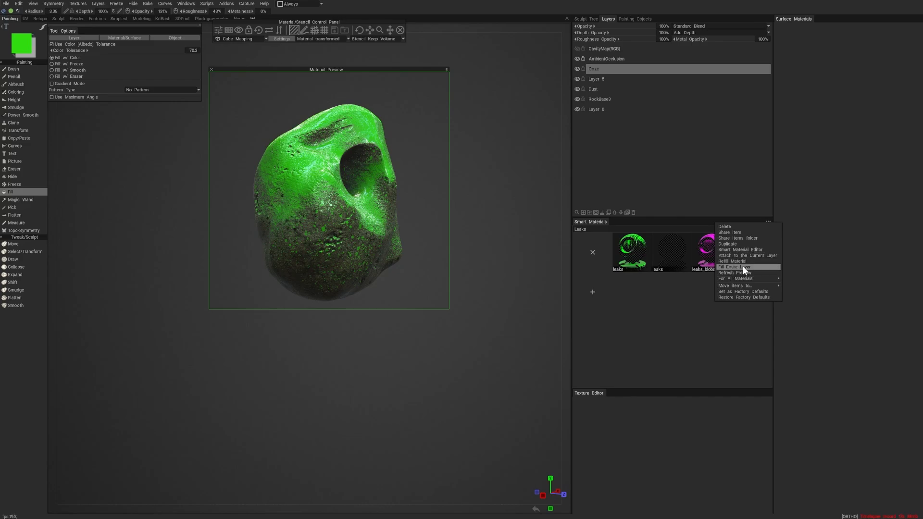
pyautogui.click(446, 70)
pyautogui.moveTo(495, 194); pyautogui.dragTo(524, 182)
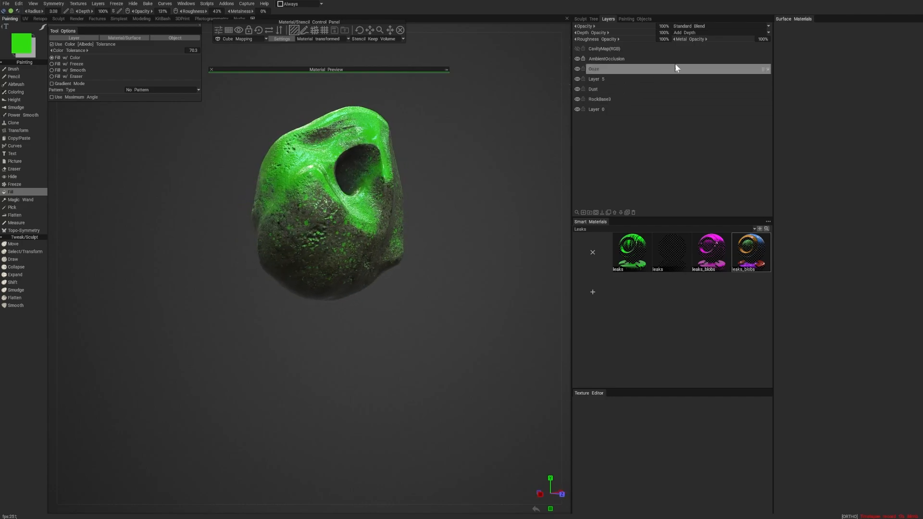
# - Try the Use as Emissive blend mode on the Ooze layer and inspect the glow around the rock
pyautogui.click(685, 26)
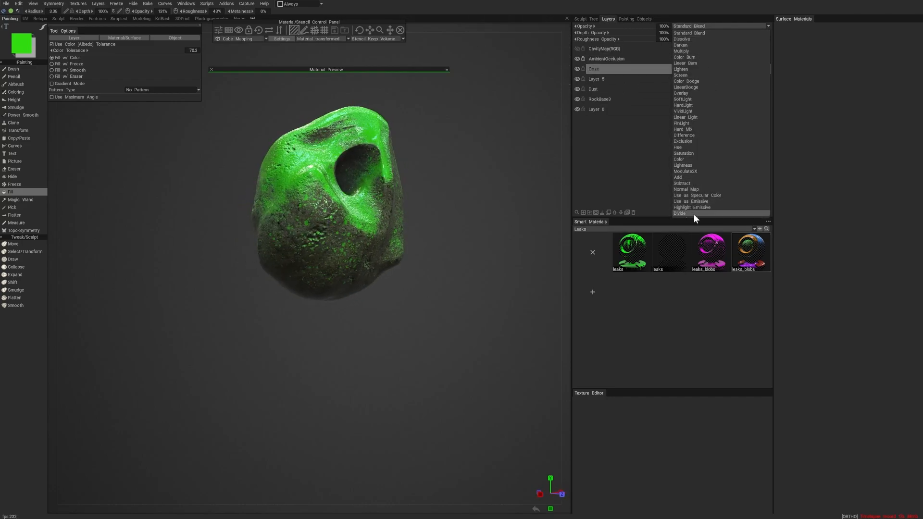
pyautogui.click(695, 201)
pyautogui.click(693, 25)
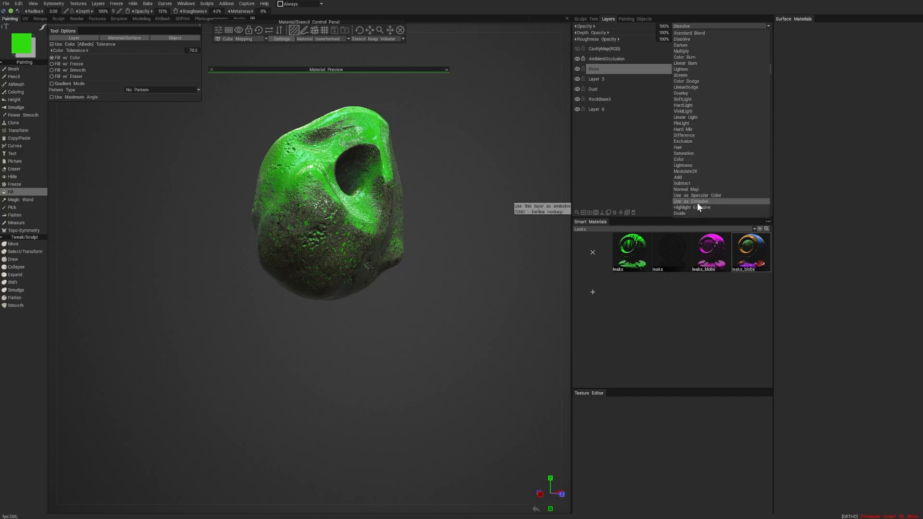
pyautogui.click(697, 202)
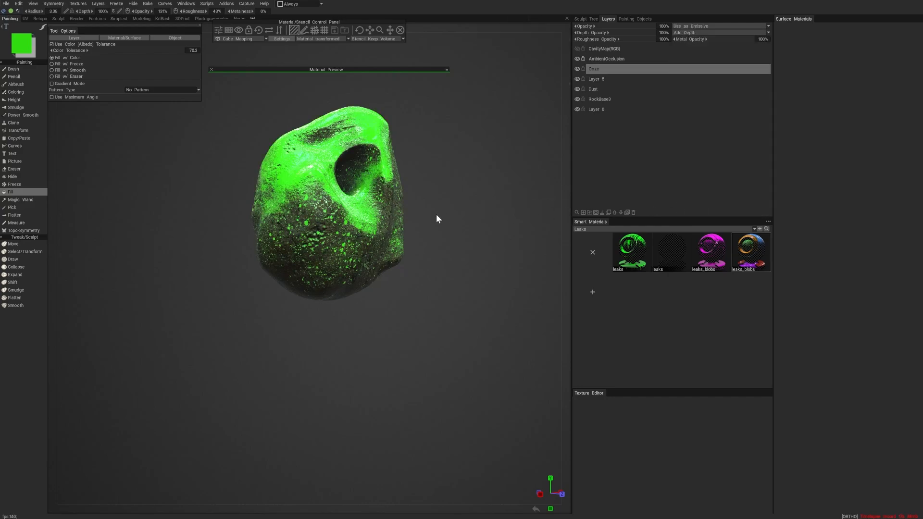
pyautogui.moveTo(436, 215); pyautogui.dragTo(529, 243)
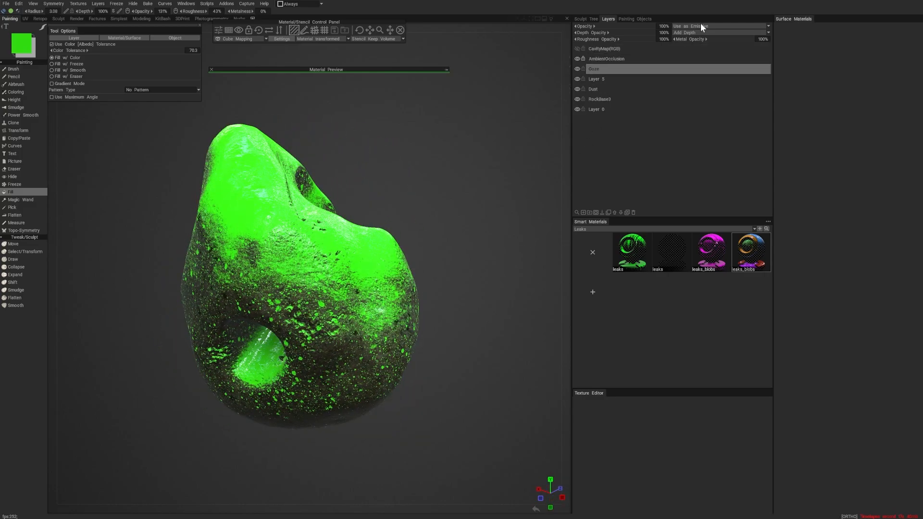
pyautogui.moveTo(103, 423); pyautogui.dragTo(180, 386)
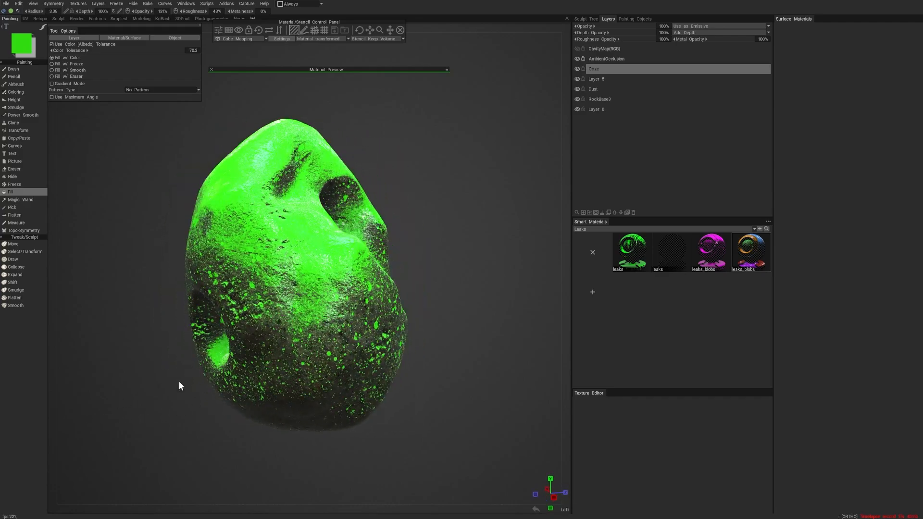
# - Compare the Overlay and Screen blend modes on the Ooze layer, and set it to Multiply
pyautogui.click(719, 26)
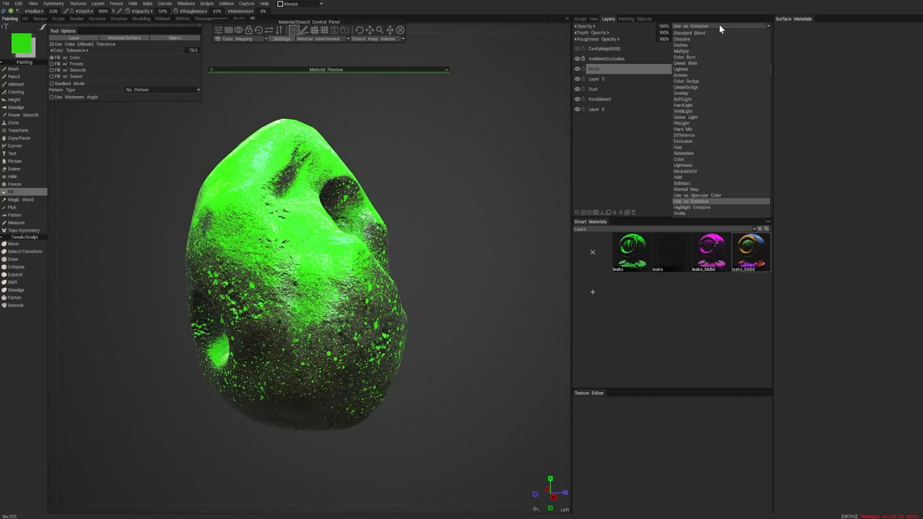
pyautogui.click(708, 93)
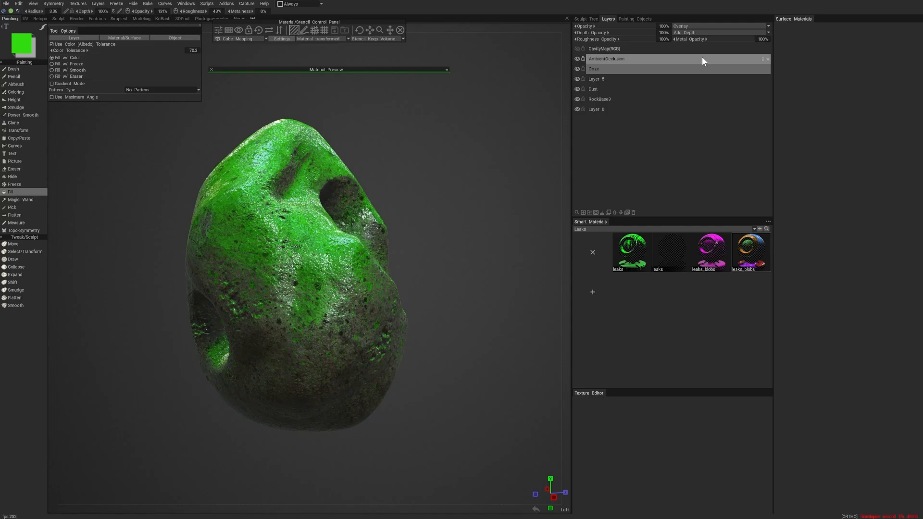
pyautogui.click(721, 24)
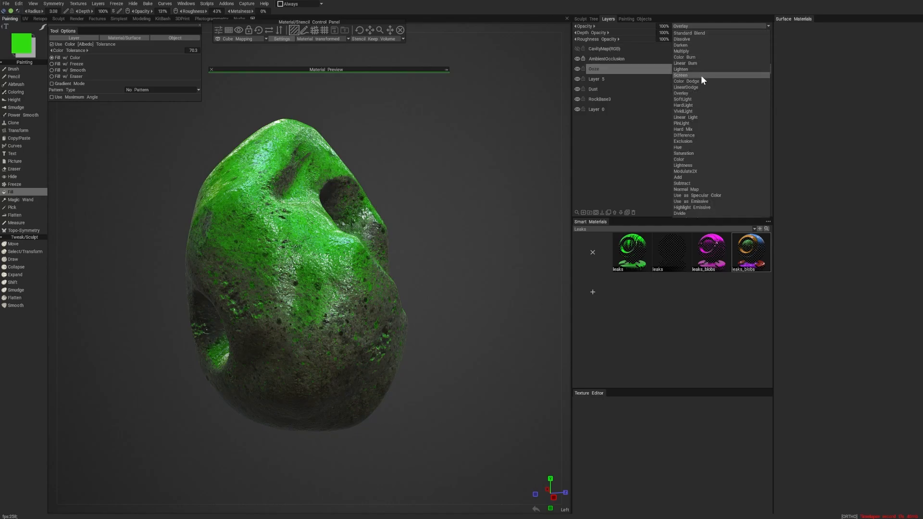
pyautogui.click(701, 74)
pyautogui.click(719, 27)
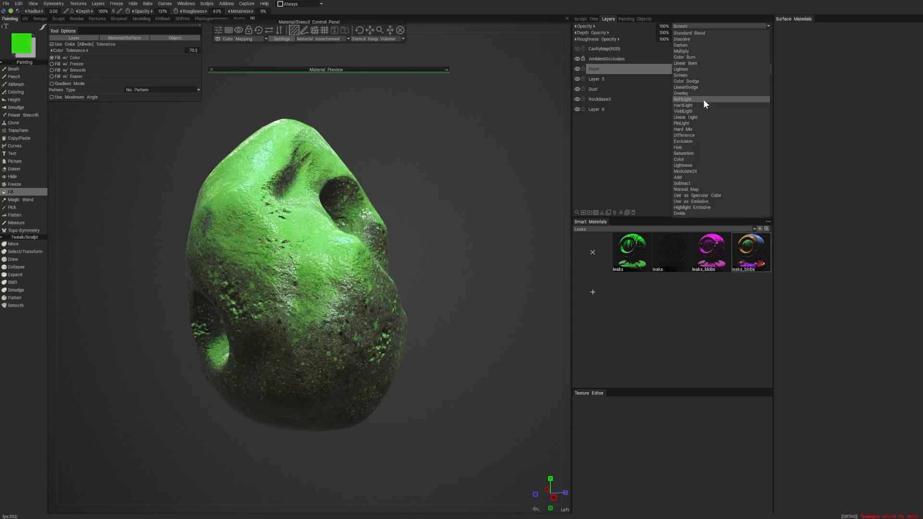
pyautogui.click(704, 52)
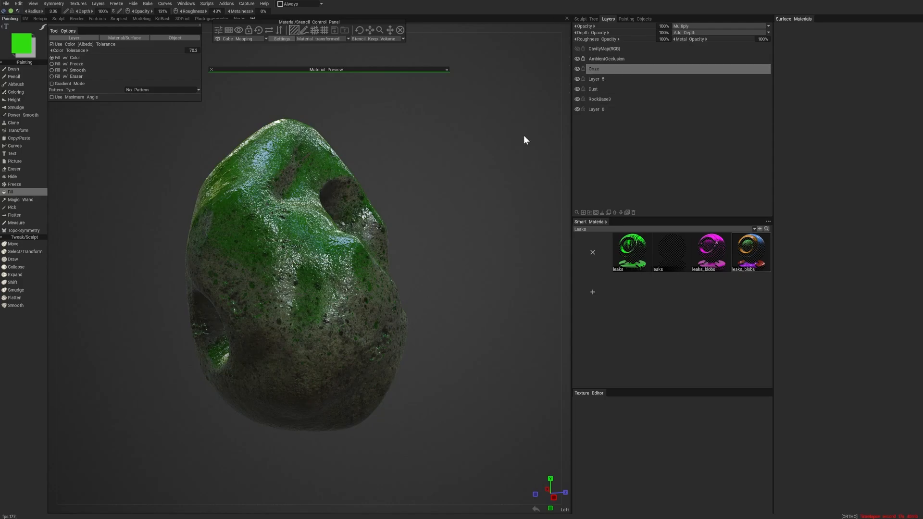
# - Set the Ooze layer's depth opacity to 43%, roughness opacity to 62% and opacity to 29%
pyautogui.moveTo(485, 145); pyautogui.dragTo(462, 137)
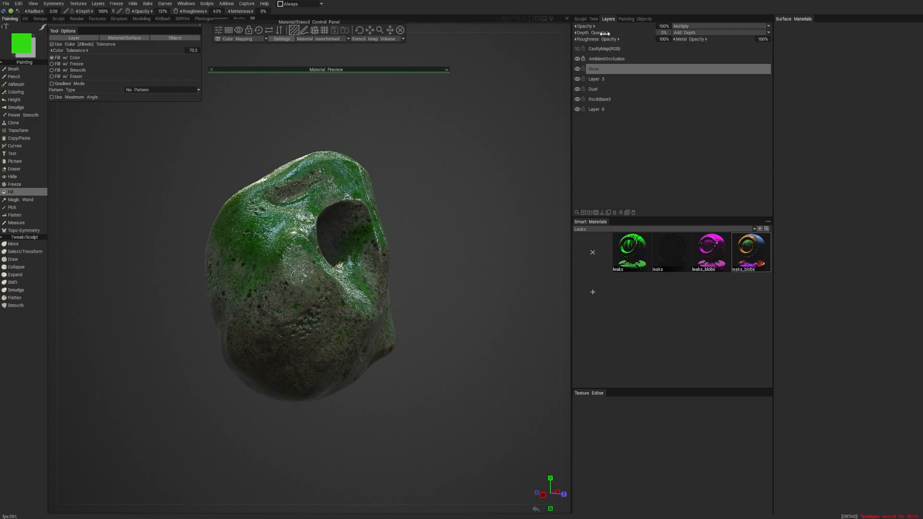
pyautogui.moveTo(604, 33)
pyautogui.mouseDown()
pyautogui.moveTo(624, 39)
pyautogui.moveTo(591, 42)
pyautogui.moveTo(609, 41)
pyautogui.mouseUp()
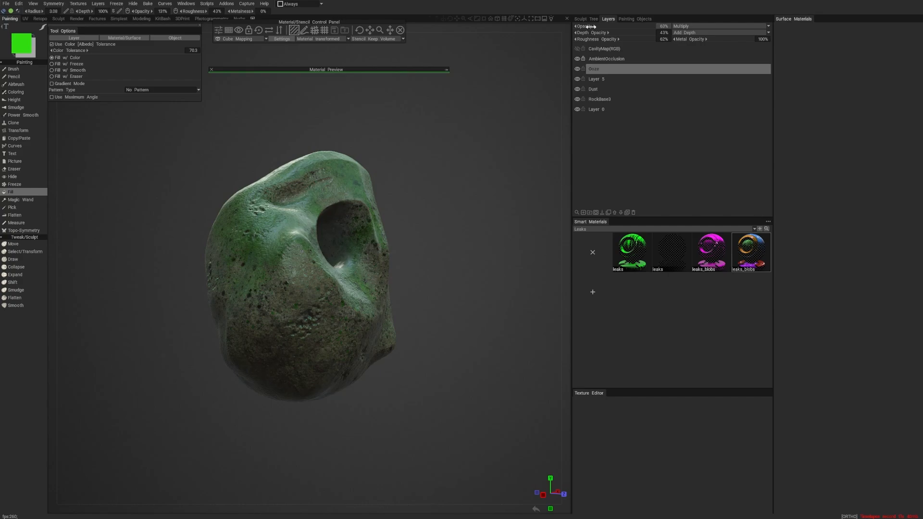
pyautogui.moveTo(592, 26); pyautogui.dragTo(591, 26)
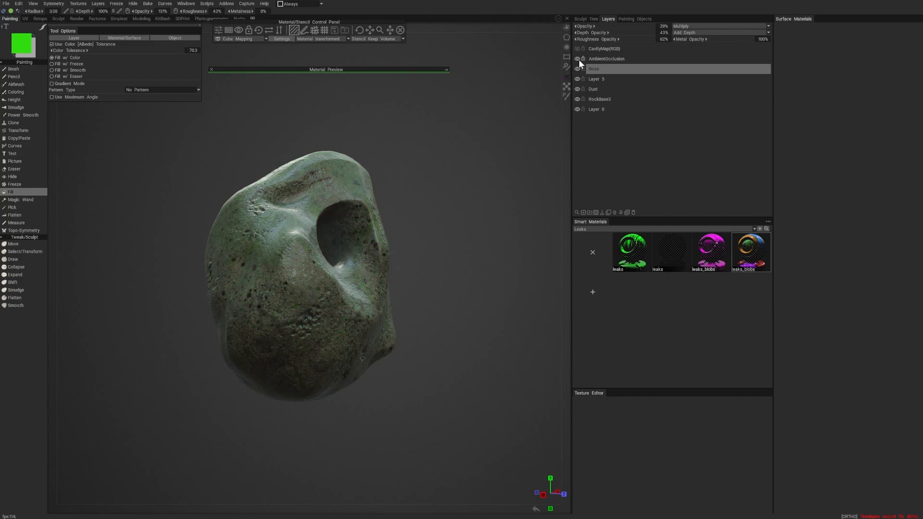
# - Set the Ooze layer's depth opacity to 96% and its roughness opacity to 66%
pyautogui.moveTo(447, 226); pyautogui.dragTo(462, 170)
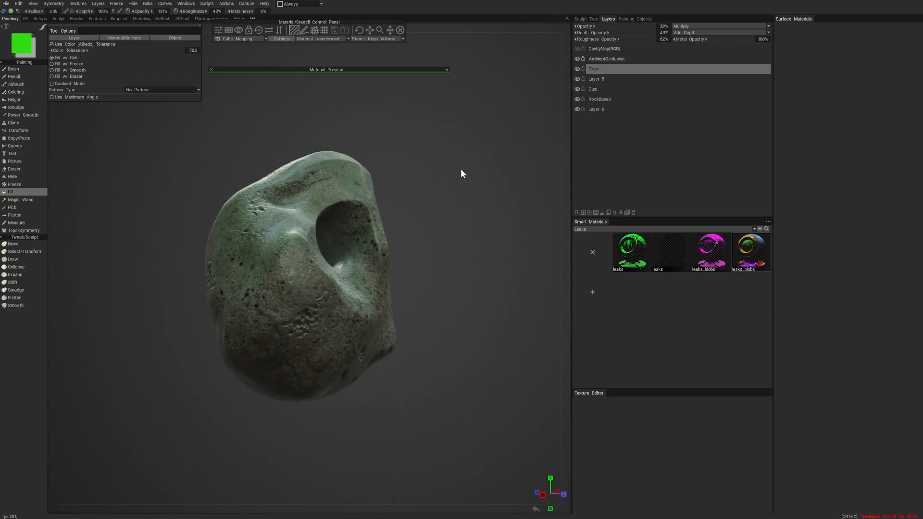
pyautogui.moveTo(461, 170); pyautogui.dragTo(530, 210, button='right')
pyautogui.moveTo(530, 210); pyautogui.dragTo(519, 215)
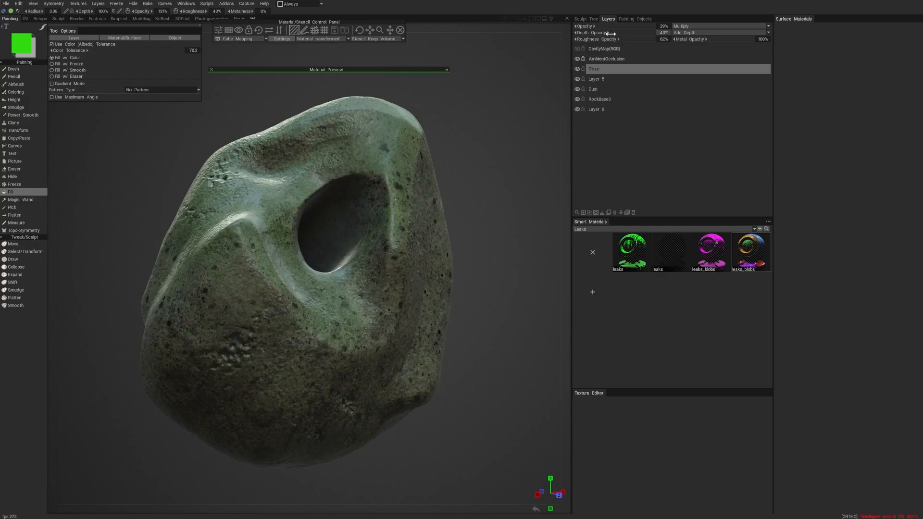
pyautogui.moveTo(518, 137); pyautogui.dragTo(495, 168)
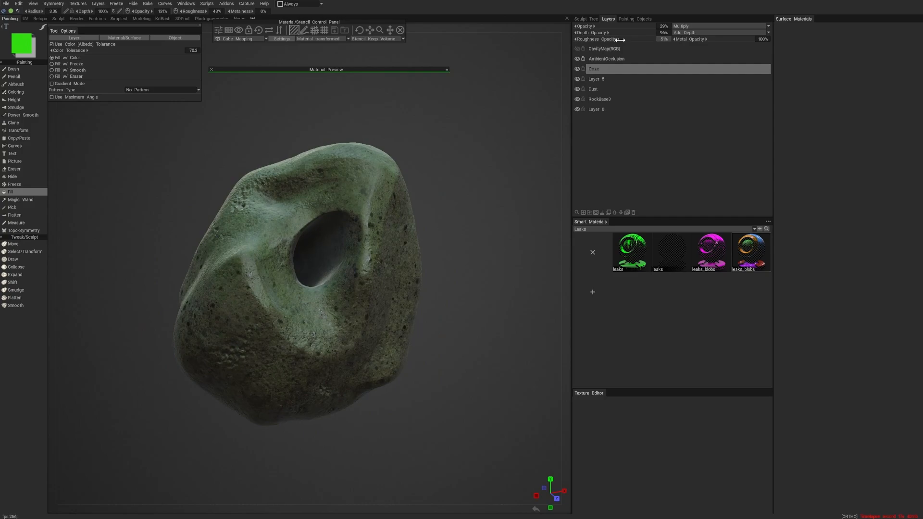
pyautogui.moveTo(620, 40)
pyautogui.mouseDown()
pyautogui.moveTo(660, 41)
pyautogui.moveTo(642, 41)
pyautogui.mouseUp()
# - Compare the rock with the Ooze layer hidden and shown, leaving the layer visible
pyautogui.scroll(-6, 361, 162)
pyautogui.moveTo(361, 162); pyautogui.dragTo(390, 186)
pyautogui.scroll(5, 392, 188)
pyautogui.moveTo(449, 213); pyautogui.dragTo(73, 211)
pyautogui.moveTo(73, 211); pyautogui.dragTo(2, 207, button='right')
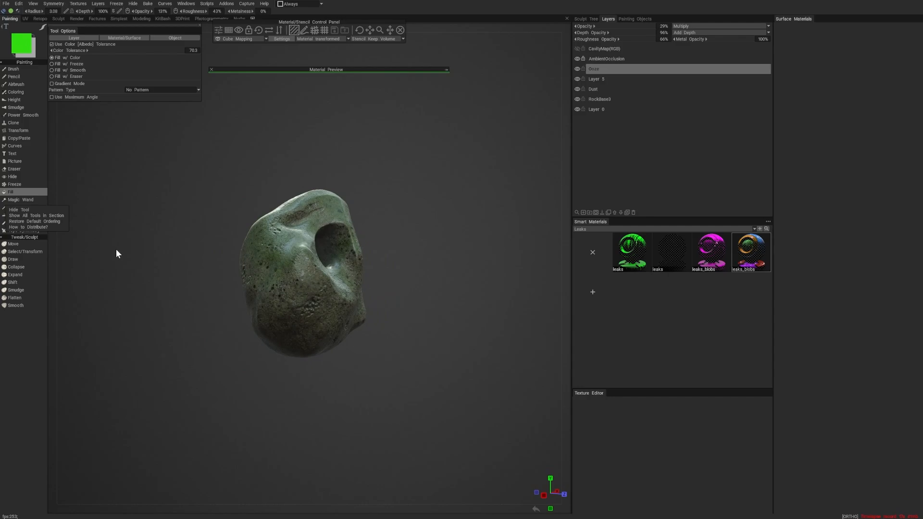
pyautogui.moveTo(116, 253); pyautogui.dragTo(366, 247)
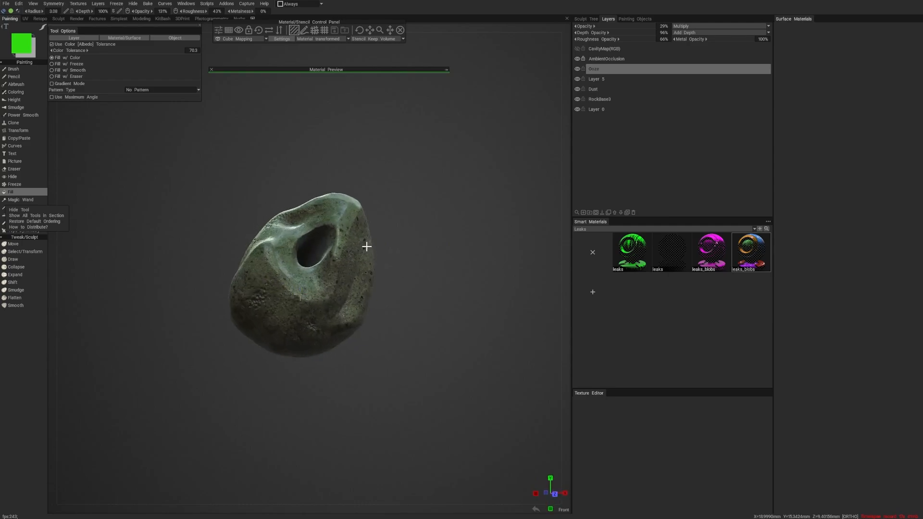
pyautogui.click(578, 69)
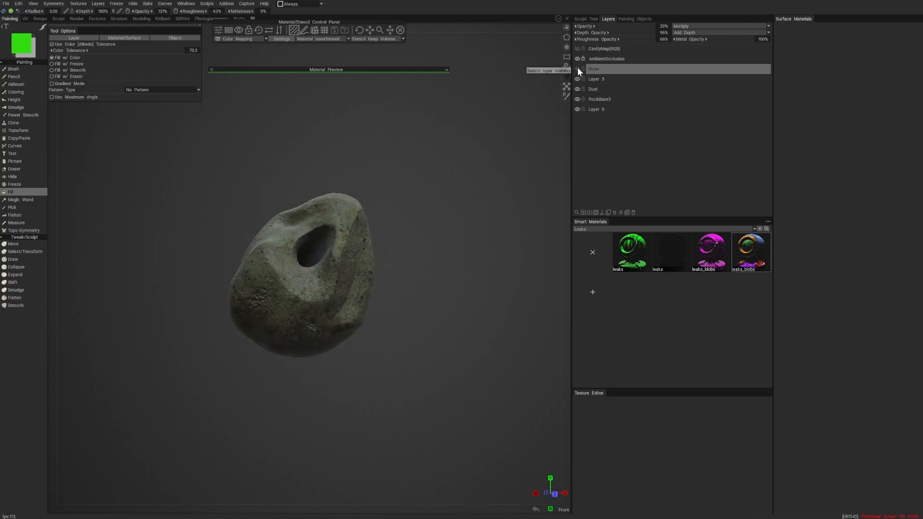
pyautogui.click(578, 69)
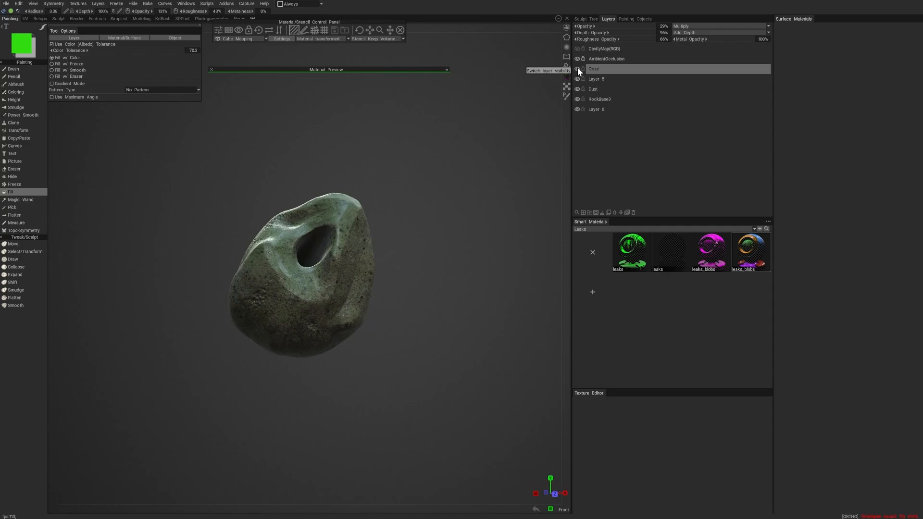
pyautogui.click(577, 68)
pyautogui.click(577, 69)
# - Examine the layered stone, mud and ooze texture from several sides of the rock
pyautogui.moveTo(524, 101); pyautogui.dragTo(273, 128)
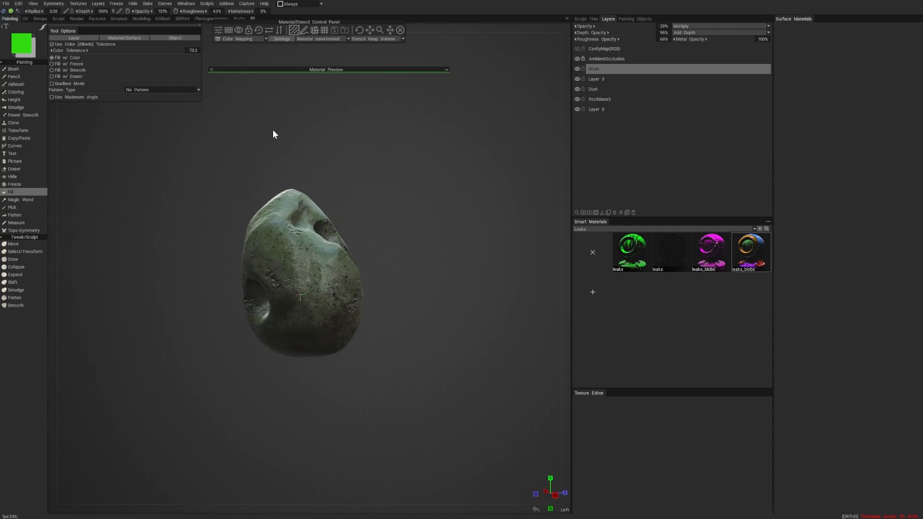
pyautogui.moveTo(307, 128); pyautogui.dragTo(473, 147, button='right')
pyautogui.moveTo(474, 147); pyautogui.dragTo(410, 186)
pyautogui.scroll(-5, 411, 170)
pyautogui.scroll(3, 440, 180)
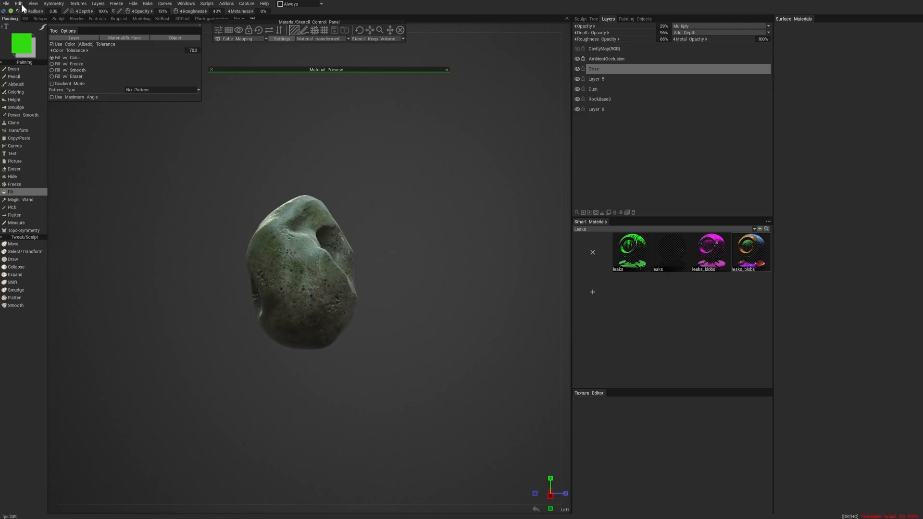
pyautogui.moveTo(287, 148); pyautogui.dragTo(200, 147)
pyautogui.scroll(3, 317, 150)
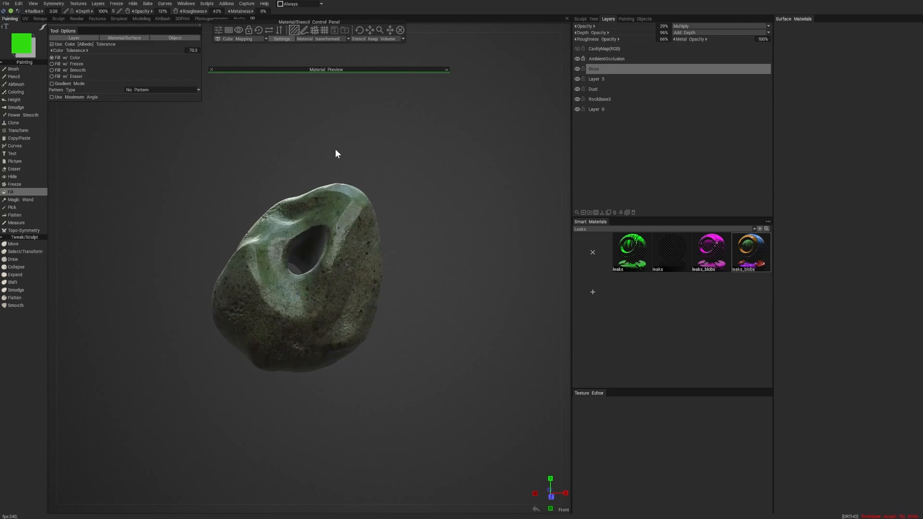
pyautogui.moveTo(335, 148); pyautogui.dragTo(352, 145)
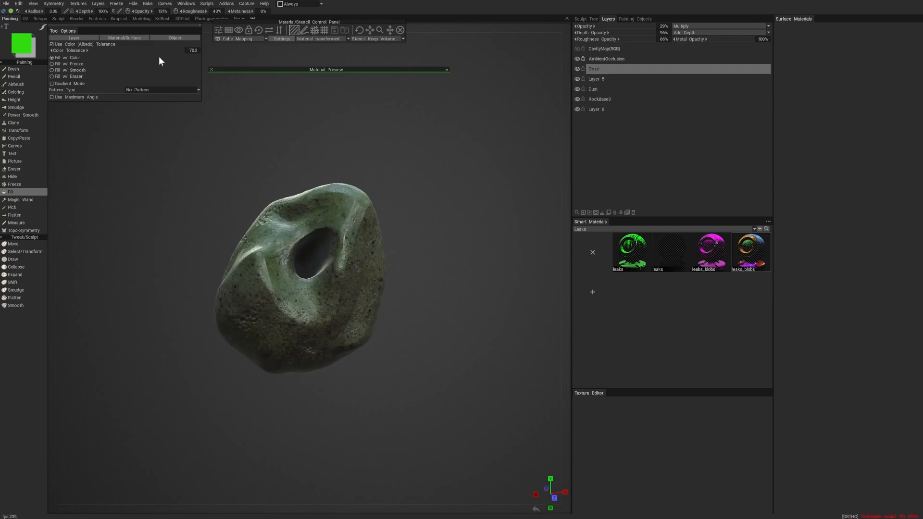
# - Switch from painting to the Retopo workspace for the textured rock
pyautogui.click(37, 17)
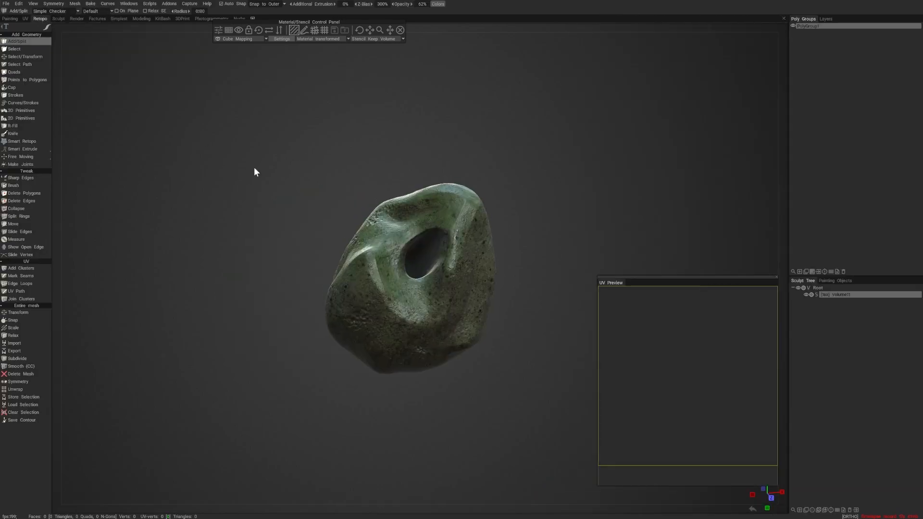
pyautogui.moveTo(255, 171); pyautogui.dragTo(505, 255)
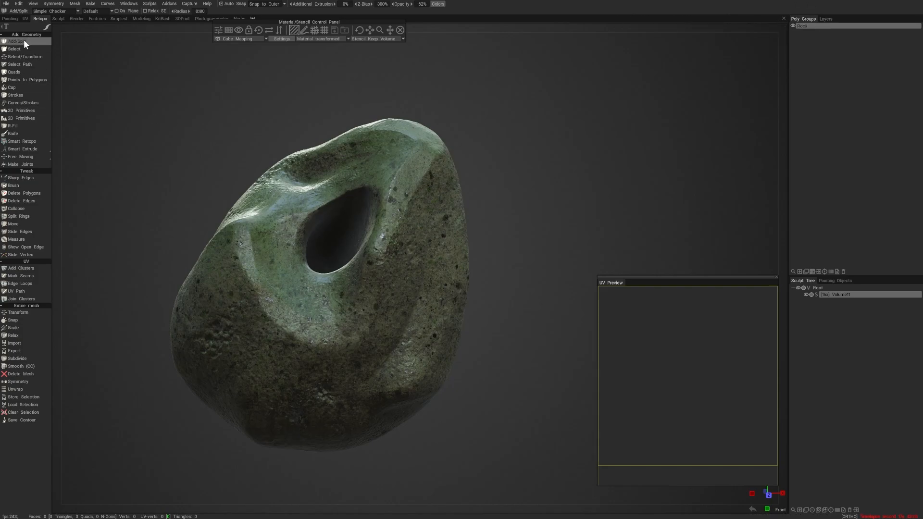
# - Draw the first retopo quad on the stone just below the hole with the Add/Split tool
pyautogui.keyDown('alt'); pyautogui.moveTo(408, 261); pyautogui.dragTo(418, 266); pyautogui.keyUp('alt')
pyautogui.keyDown('alt'); pyautogui.moveTo(418, 266); pyautogui.dragTo(452, 278, button='right'); pyautogui.keyUp('alt')
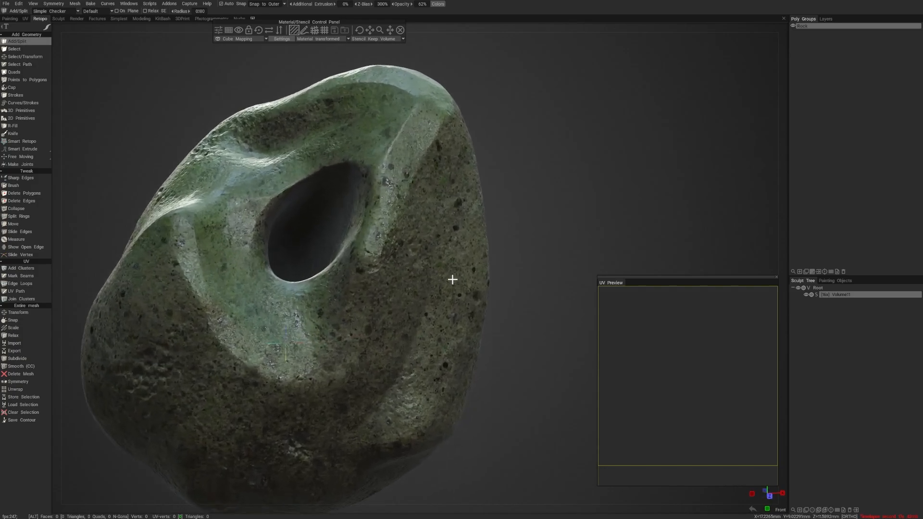
pyautogui.keyDown('alt'); pyautogui.moveTo(451, 278); pyautogui.dragTo(462, 281); pyautogui.keyUp('alt')
pyautogui.click(310, 288)
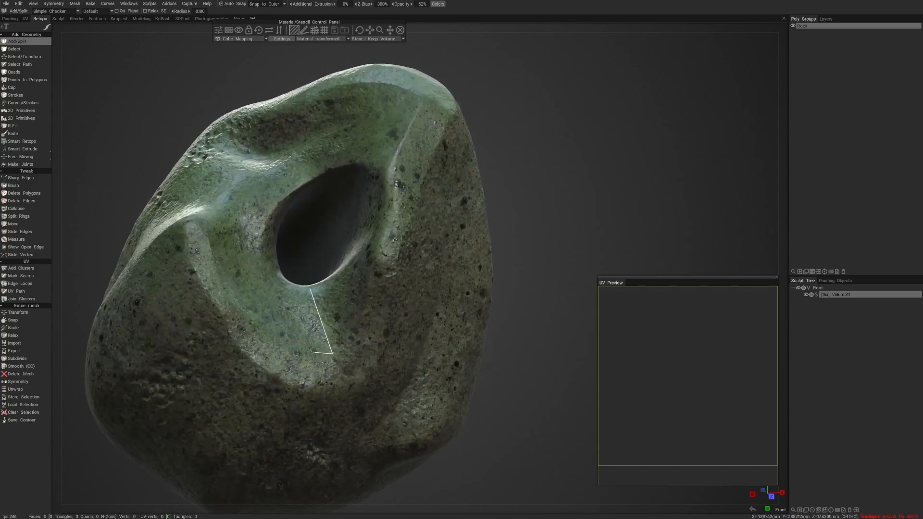
pyautogui.click(310, 288)
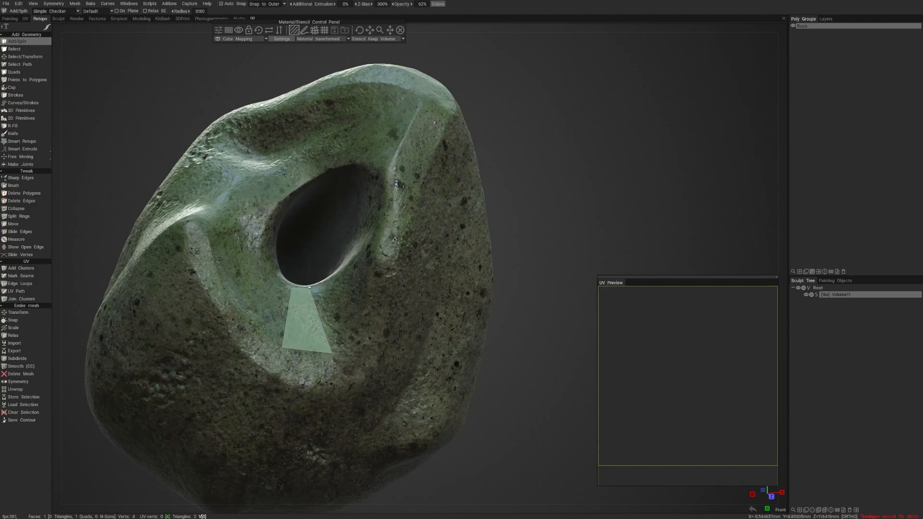
# - Add two connected quads to the first one, continuing up the left side of the hole
pyautogui.keyDown('alt'); pyautogui.moveTo(313, 289); pyautogui.dragTo(262, 301, button='right'); pyautogui.keyUp('alt')
pyautogui.keyDown('alt'); pyautogui.moveTo(261, 301); pyautogui.dragTo(272, 329); pyautogui.keyUp('alt')
pyautogui.keyDown('alt'); pyautogui.moveTo(272, 330); pyautogui.dragTo(328, 352, button='right'); pyautogui.keyUp('alt')
pyautogui.keyDown('alt'); pyautogui.moveTo(327, 352); pyautogui.dragTo(284, 403); pyautogui.keyUp('alt')
pyautogui.click(239, 409)
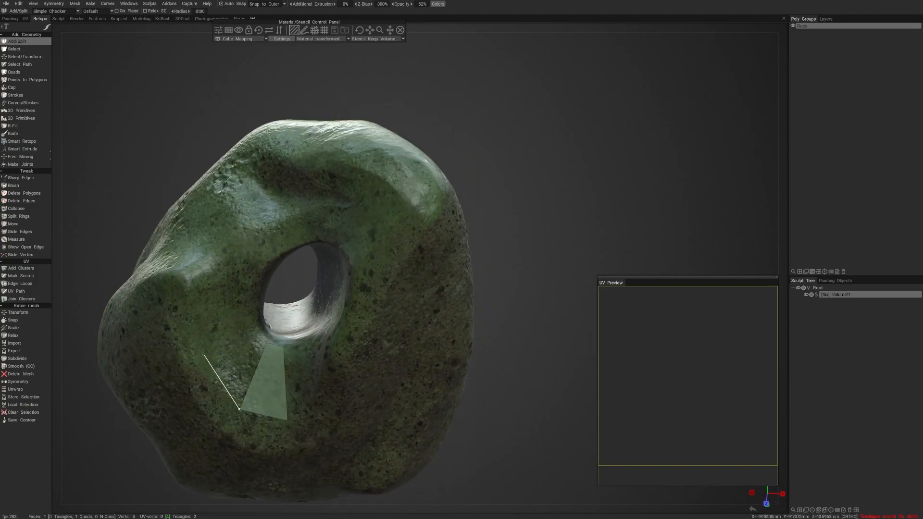
pyautogui.click(258, 323)
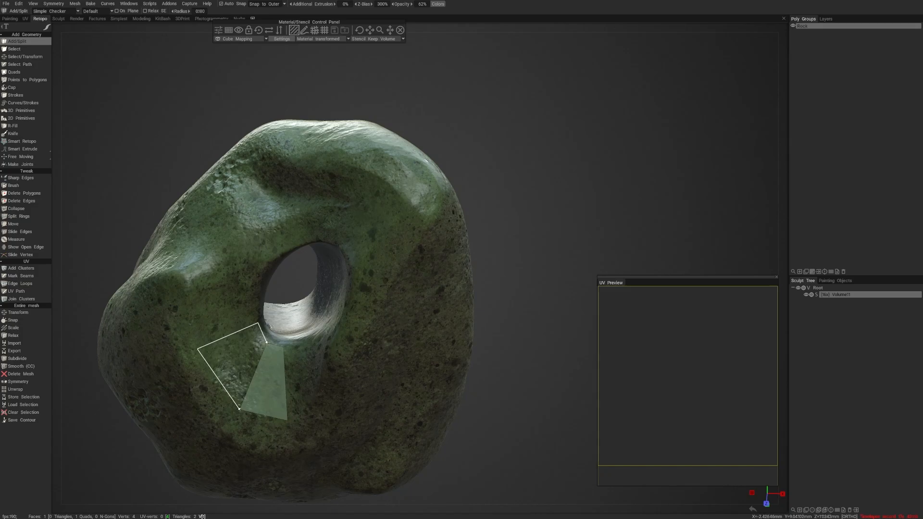
pyautogui.click(266, 342)
pyautogui.click(197, 348)
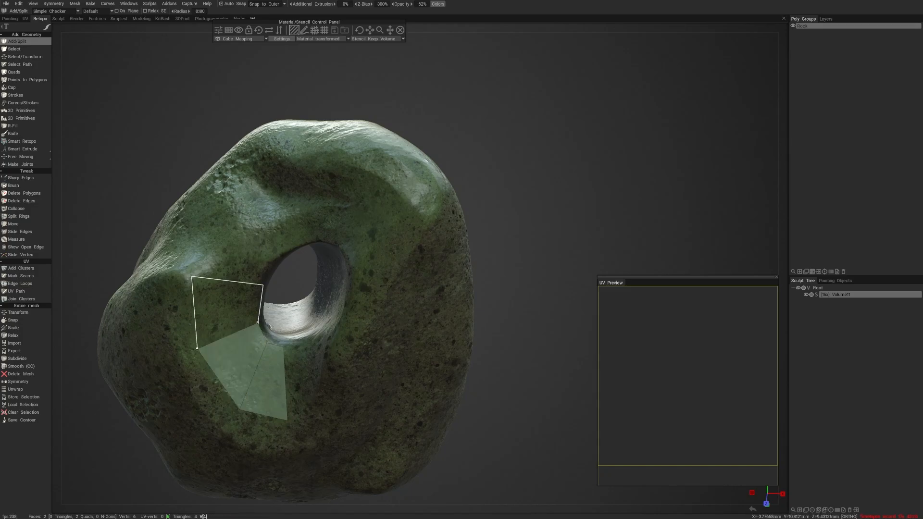
pyautogui.rightClick(258, 323)
# - Use Points to Polygons to add a quad at the upper end of the strip beside the hole
pyautogui.scroll(-4, 229, 333)
pyautogui.keyDown('alt'); pyautogui.moveTo(228, 334); pyautogui.dragTo(229, 309); pyautogui.keyUp('alt')
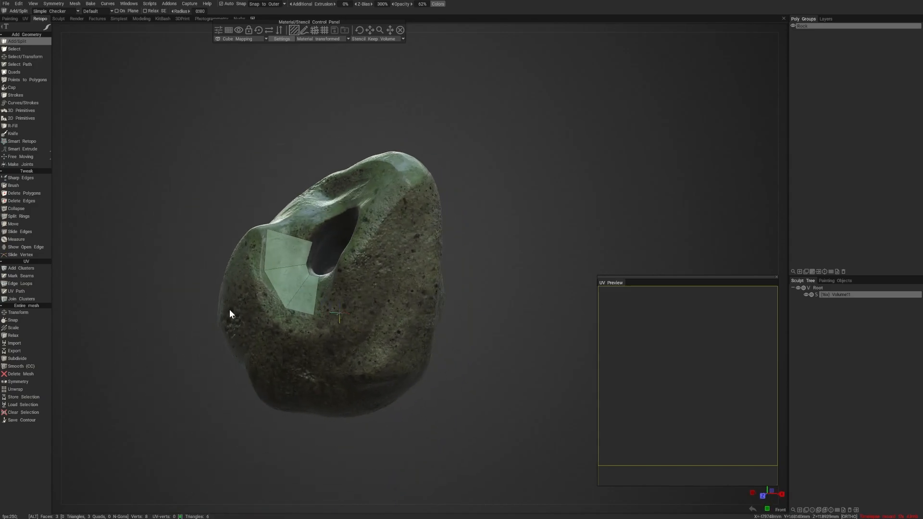
pyautogui.scroll(3, 230, 314)
pyautogui.keyDown('alt'); pyautogui.moveTo(221, 230); pyautogui.dragTo(225, 267); pyautogui.keyUp('alt')
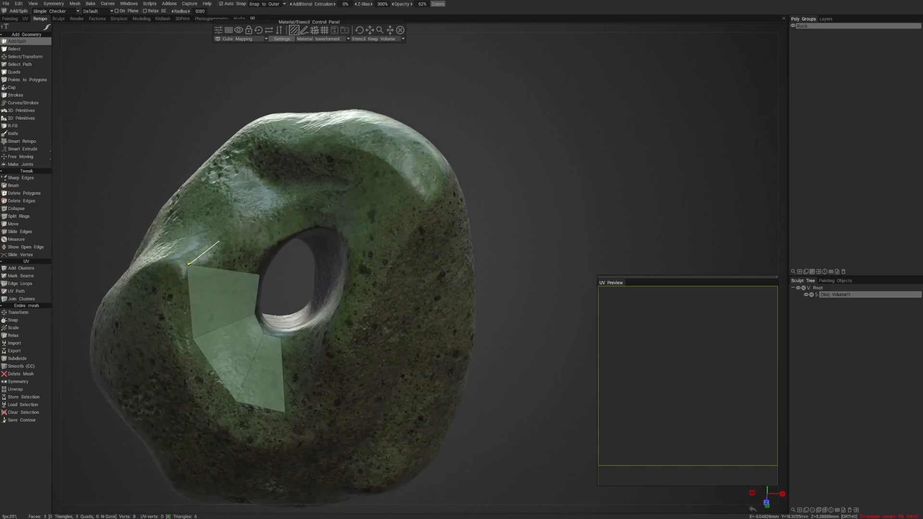
pyautogui.keyDown('alt'); pyautogui.moveTo(224, 253); pyautogui.dragTo(269, 249); pyautogui.keyUp('alt')
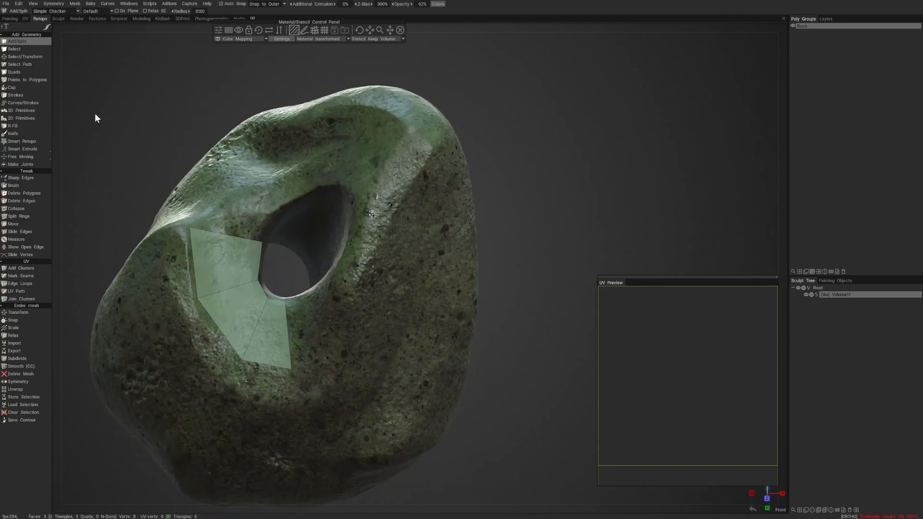
pyautogui.click(25, 79)
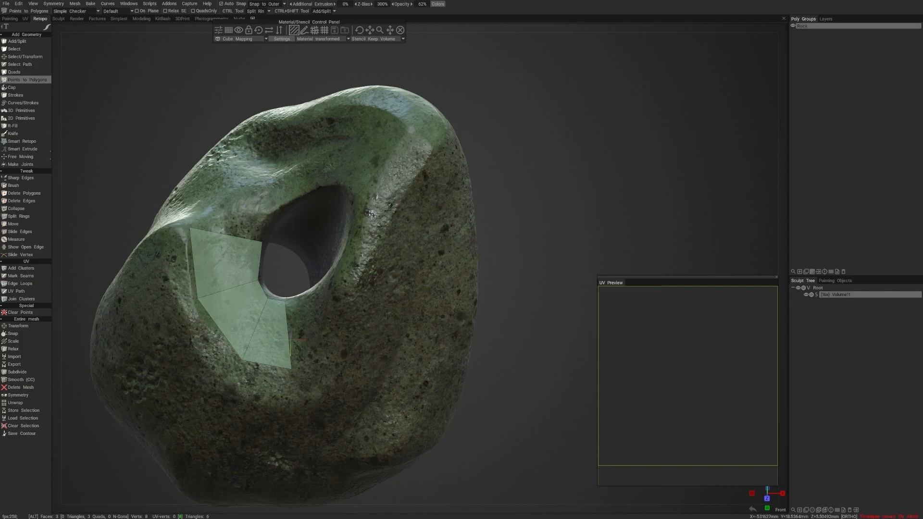
pyautogui.keyDown('alt'); pyautogui.moveTo(231, 182); pyautogui.dragTo(268, 277); pyautogui.keyUp('alt')
pyautogui.click(257, 254)
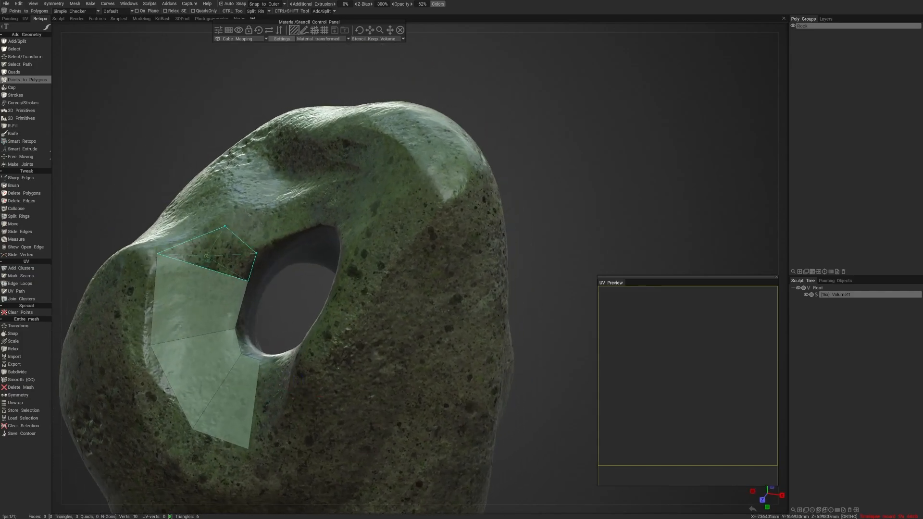
pyautogui.click(217, 253)
pyautogui.keyDown('alt'); pyautogui.moveTo(217, 254); pyautogui.dragTo(259, 258); pyautogui.keyUp('alt')
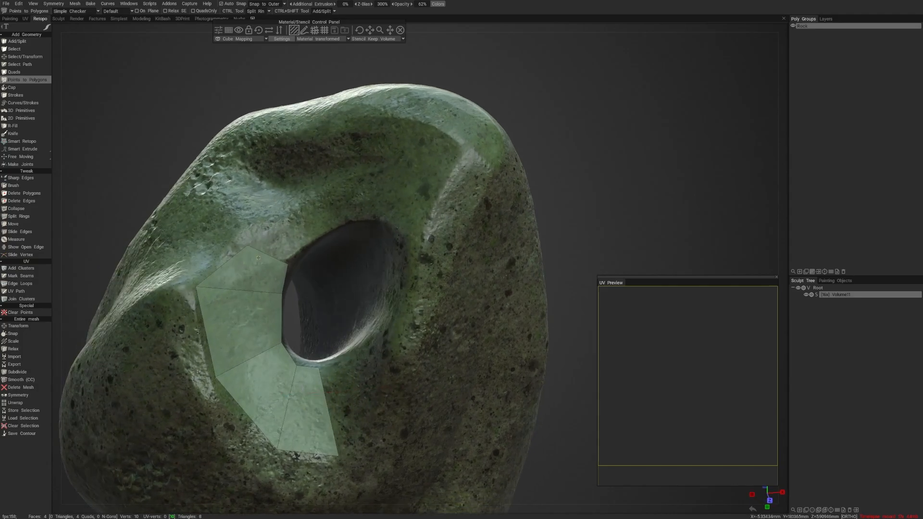
# - Extend the strip with three more quads around the hole's upper-left rim and outward onto the ridge
pyautogui.click(320, 231)
pyautogui.rightClick(290, 235)
pyautogui.keyDown('alt'); pyautogui.moveTo(375, 249); pyautogui.dragTo(339, 274, button='right'); pyautogui.keyUp('alt')
pyautogui.moveTo(340, 274)
pyautogui.keyDown('alt'); pyautogui.mouseDown()
pyautogui.moveTo(301, 273)
pyautogui.moveTo(334, 273)
pyautogui.moveTo(330, 281)
pyautogui.moveTo(327, 272)
pyautogui.mouseUp(); pyautogui.keyUp('alt')
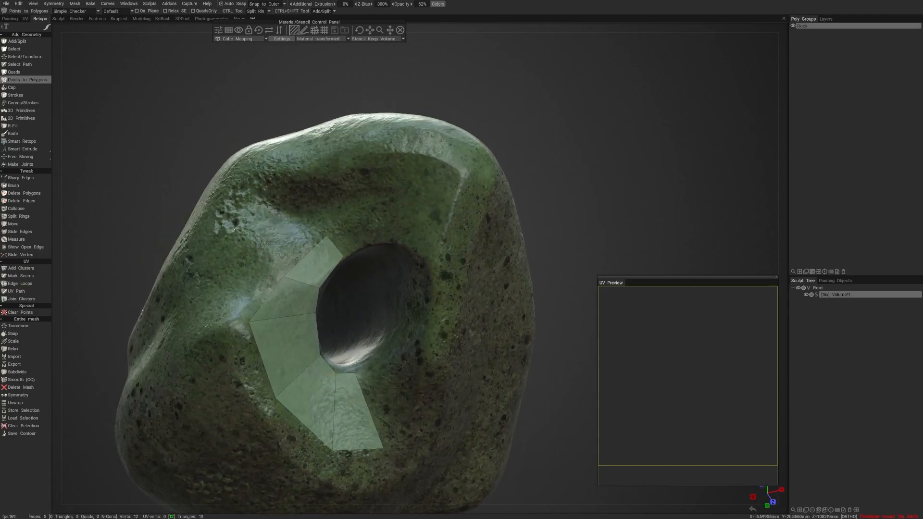
pyautogui.click(257, 243)
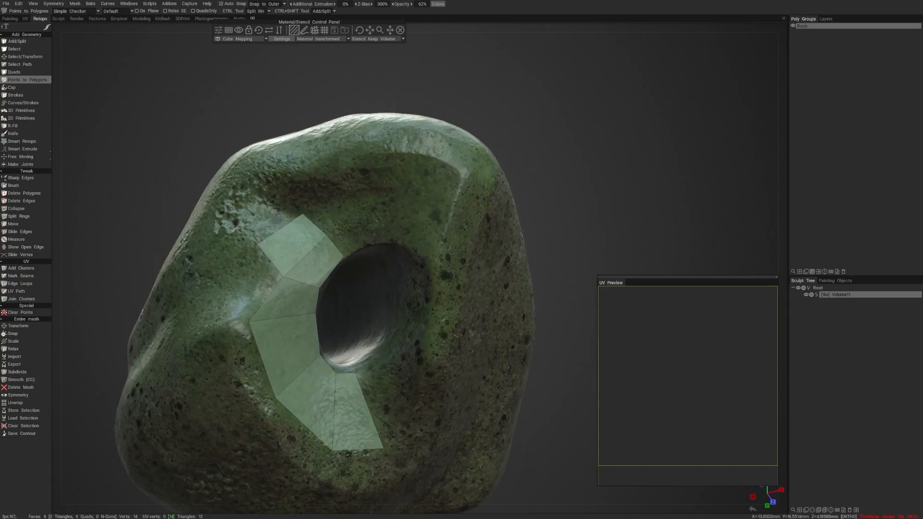
pyautogui.click(219, 310)
pyautogui.rightClick(252, 289)
pyautogui.keyDown('alt'); pyautogui.moveTo(330, 279); pyautogui.dragTo(303, 277); pyautogui.keyUp('alt')
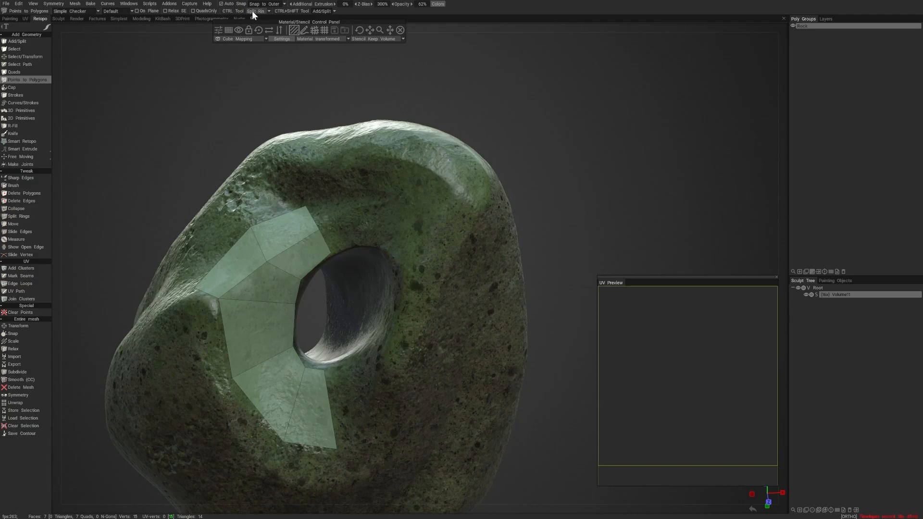
# - Set the CTRL tool to Split Rings and insert an edge ring across the quads left of the hole
pyautogui.click(268, 10)
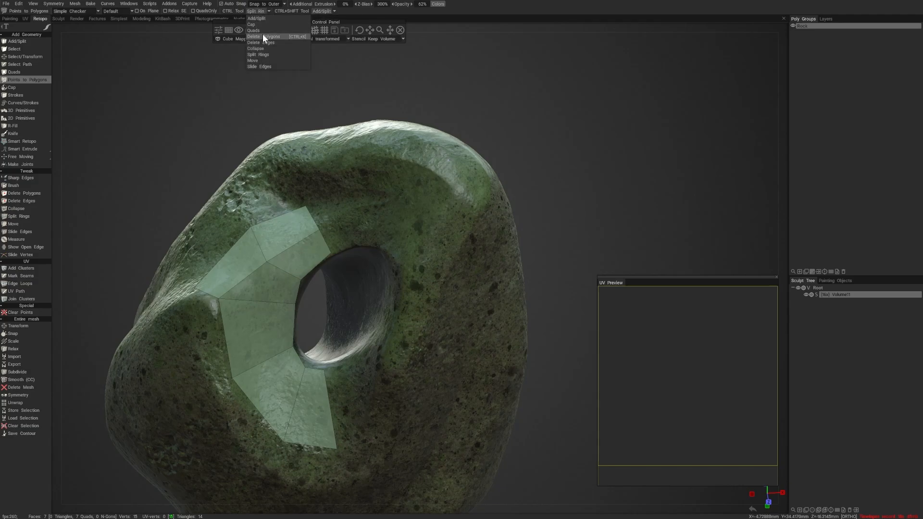
pyautogui.click(259, 17)
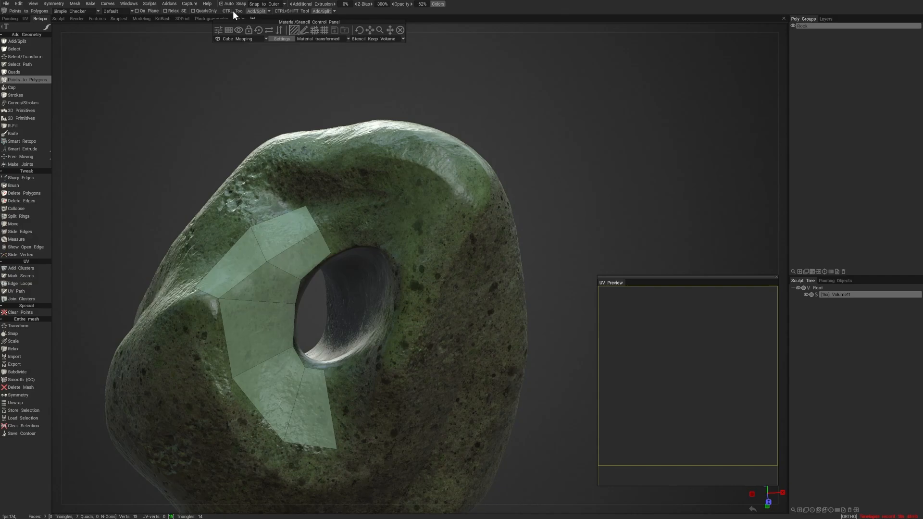
pyautogui.click(256, 10)
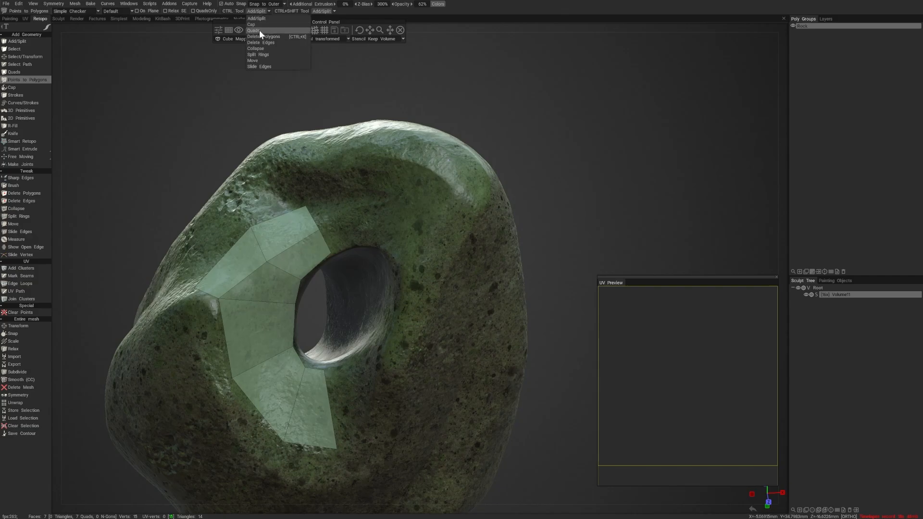
pyautogui.click(265, 55)
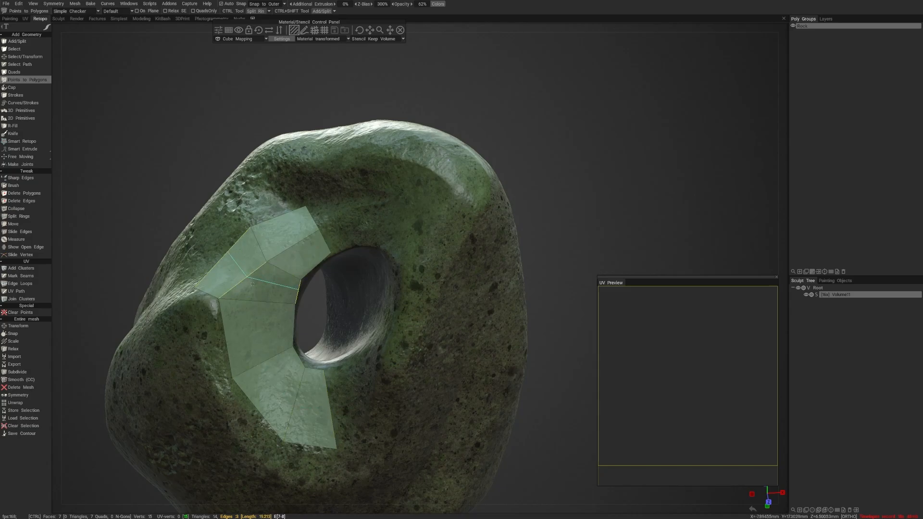
pyautogui.keyDown('ctrl'); pyautogui.click(250, 285); pyautogui.keyUp('ctrl')
pyautogui.keyDown('alt'); pyautogui.moveTo(359, 285); pyautogui.dragTo(372, 275); pyautogui.keyUp('alt')
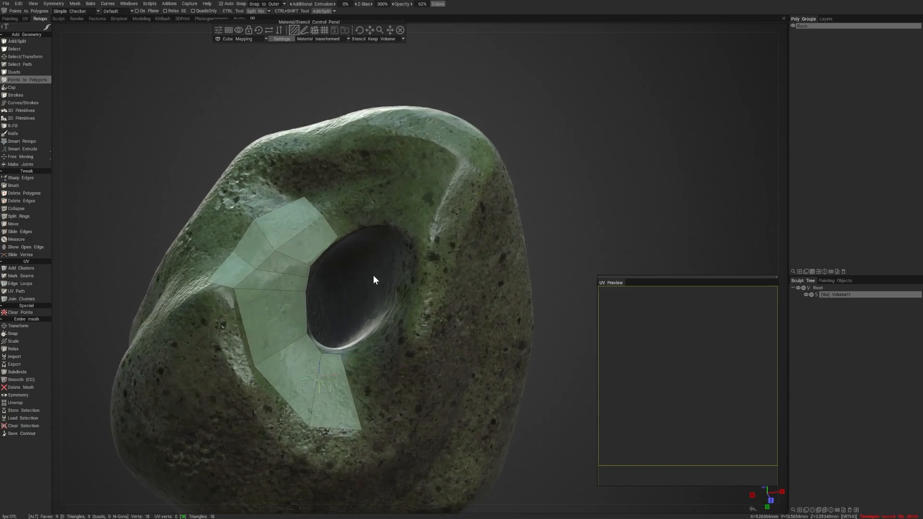
# - Create a separate quad on the stone's lower-left bulge, detached from the strip around the hole
pyautogui.keyDown('alt'); pyautogui.moveTo(208, 304); pyautogui.dragTo(249, 272); pyautogui.keyUp('alt')
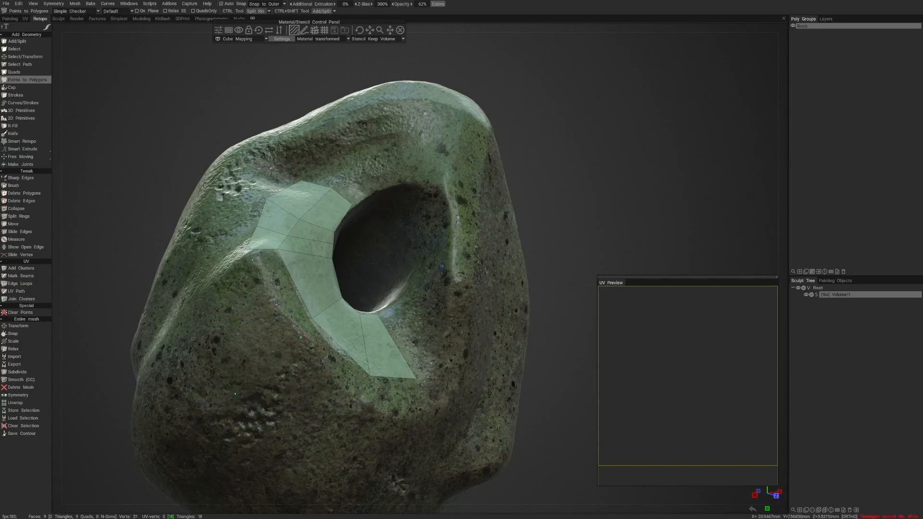
pyautogui.click(176, 331)
pyautogui.rightClick(226, 324)
pyautogui.keyDown('alt'); pyautogui.moveTo(319, 380); pyautogui.dragTo(289, 335, button='right'); pyautogui.keyUp('alt')
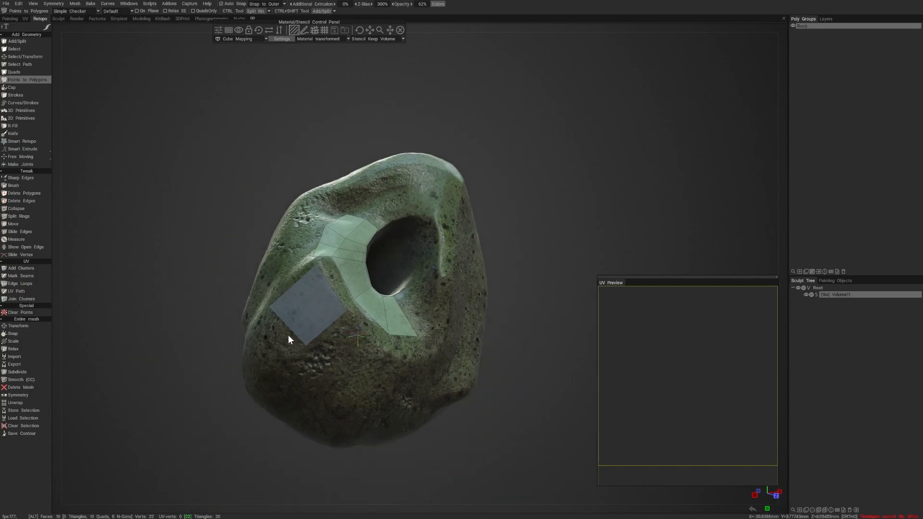
# - Attach two quads to the lower edges of the separate quad, one on each side
pyautogui.keyDown('alt'); pyautogui.moveTo(288, 339); pyautogui.dragTo(371, 313); pyautogui.keyUp('alt')
pyautogui.click(393, 346)
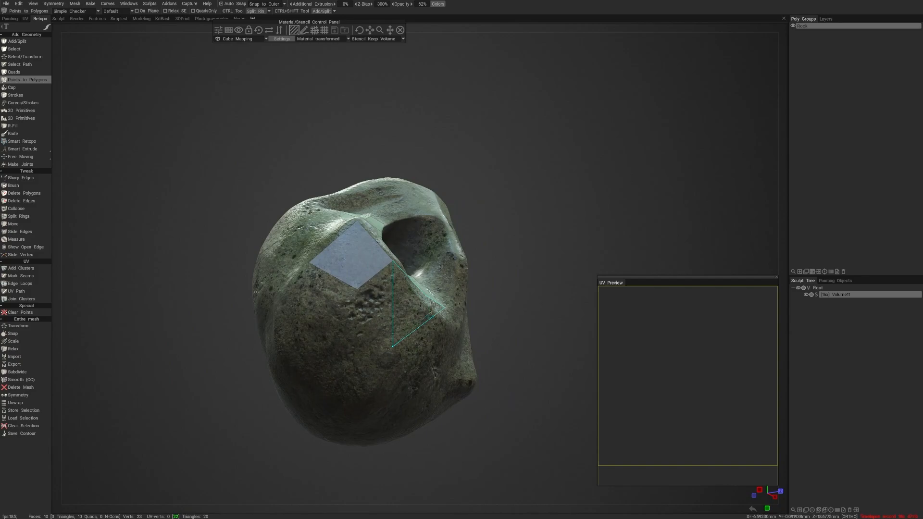
pyautogui.click(394, 264)
pyautogui.click(358, 289)
pyautogui.rightClick(373, 308)
pyautogui.keyDown('alt'); pyautogui.moveTo(388, 315); pyautogui.dragTo(410, 313); pyautogui.keyUp('alt')
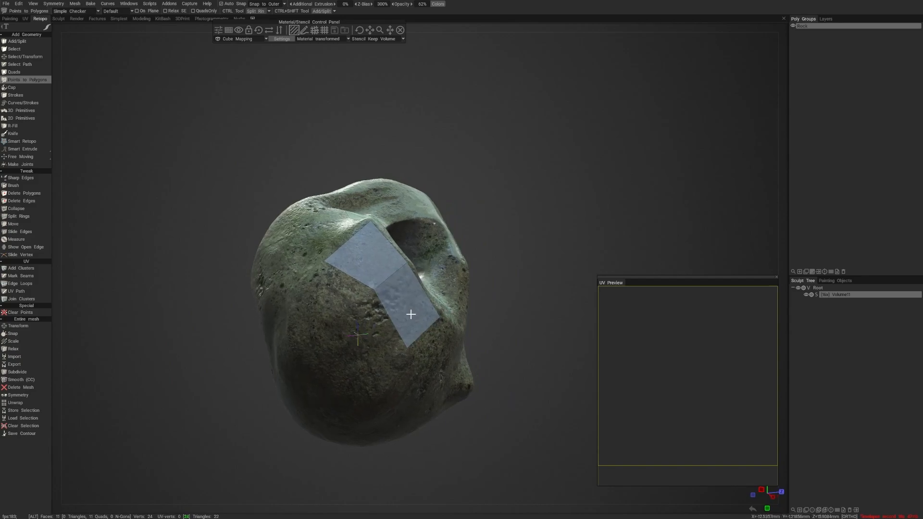
pyautogui.click(293, 315)
pyautogui.click(322, 304)
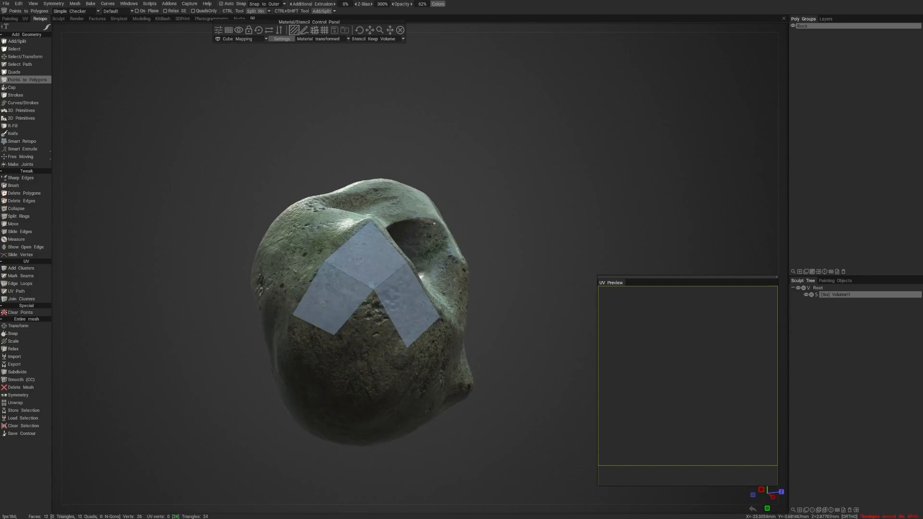
# - Fill the gap between the two lower quads and add another quad on the patch's outer side
pyautogui.click(375, 382)
pyautogui.keyDown('alt'); pyautogui.moveTo(375, 382); pyautogui.dragTo(361, 305); pyautogui.keyUp('alt')
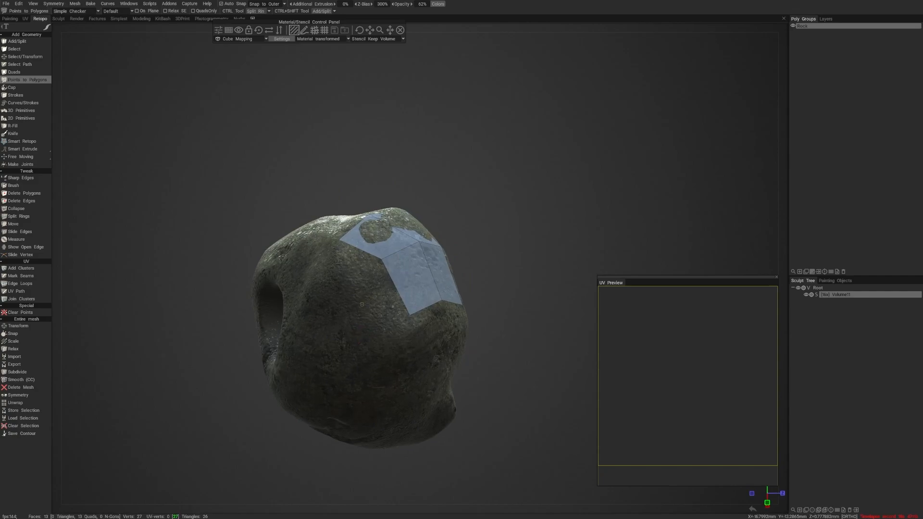
pyautogui.click(308, 283)
pyautogui.rightClick(339, 279)
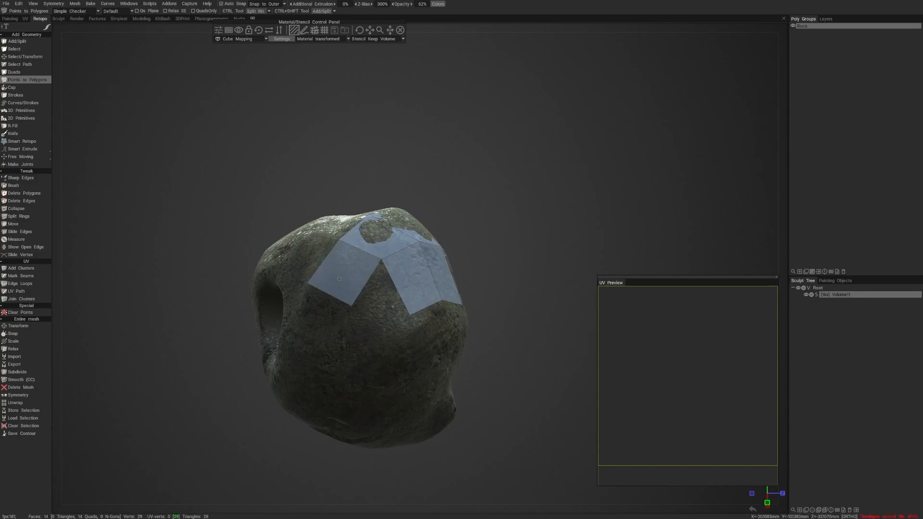
# - Add four more connected quads to extend the patch across the underside of the stone's bulge
pyautogui.click(384, 355)
pyautogui.keyDown('alt'); pyautogui.moveTo(383, 355); pyautogui.dragTo(349, 307); pyautogui.keyUp('alt')
pyautogui.rightClick(341, 357)
pyautogui.click(375, 345)
pyautogui.rightClick(335, 319)
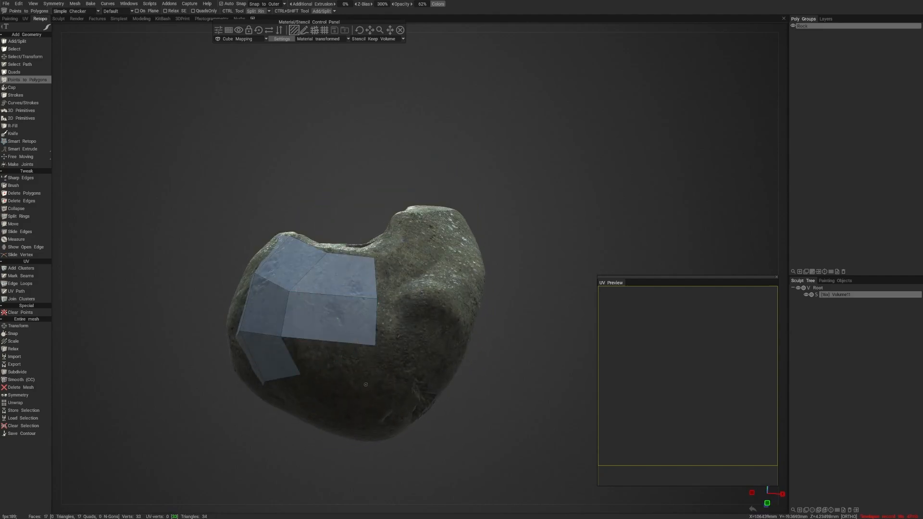
pyautogui.click(369, 384)
pyautogui.rightClick(365, 375)
pyautogui.keyDown('alt'); pyautogui.moveTo(364, 375); pyautogui.dragTo(385, 388); pyautogui.keyUp('alt')
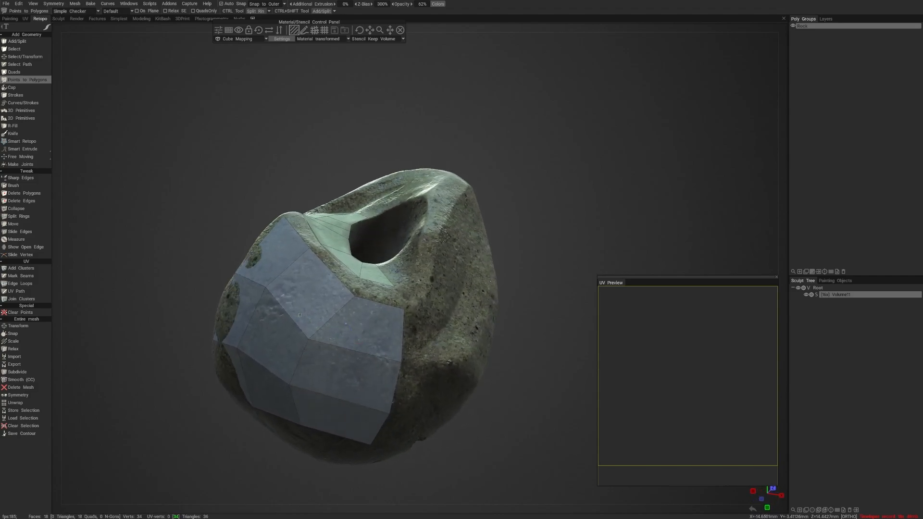
# - Try to subdivide the bulge patch with three extra edge rings
pyautogui.click(222, 3)
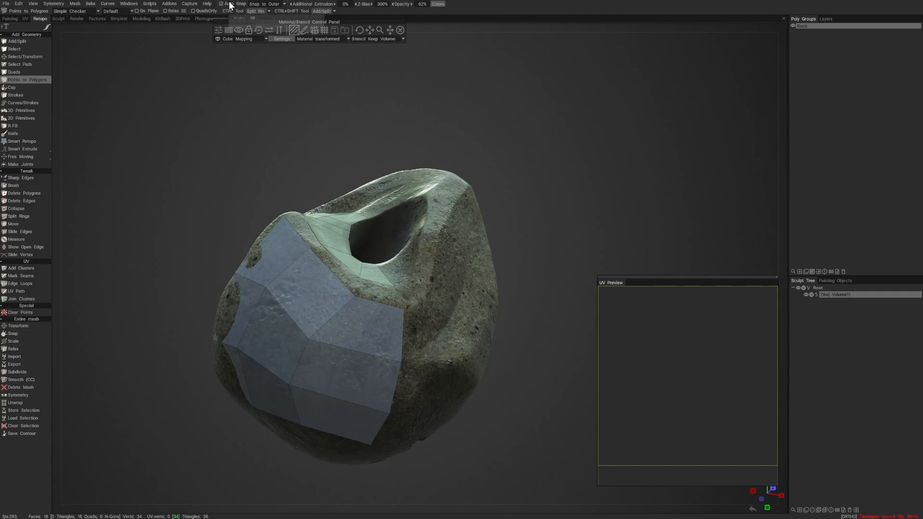
pyautogui.keyDown('ctrl'); pyautogui.click(286, 311); pyautogui.keyUp('ctrl')
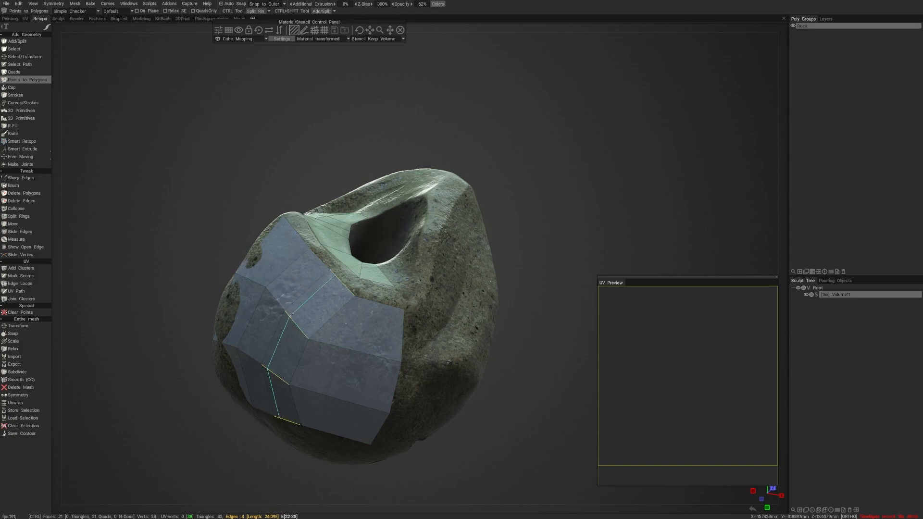
pyautogui.keyDown('ctrl'); pyautogui.click(355, 350); pyautogui.keyUp('ctrl')
pyautogui.moveTo(413, 361)
pyautogui.keyDown('alt'); pyautogui.mouseDown()
pyautogui.moveTo(370, 374)
pyautogui.moveTo(370, 404)
pyautogui.moveTo(395, 426)
pyautogui.moveTo(406, 345)
pyautogui.mouseUp(); pyautogui.keyUp('alt')
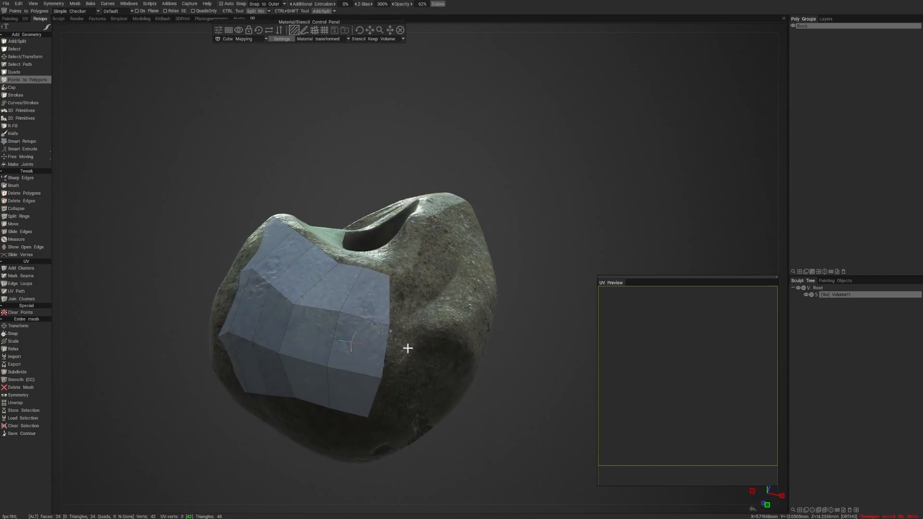
pyautogui.keyDown('ctrl'); pyautogui.click(341, 342); pyautogui.keyUp('ctrl')
pyautogui.keyDown('alt'); pyautogui.moveTo(367, 371); pyautogui.dragTo(370, 332); pyautogui.keyUp('alt')
# - Undo the three edge ring splits on the bulge patch
pyautogui.hotkey('ctrl', 'z')
pyautogui.hotkey('ctrl', 'z')
pyautogui.hotkey('ctrl', 'z')
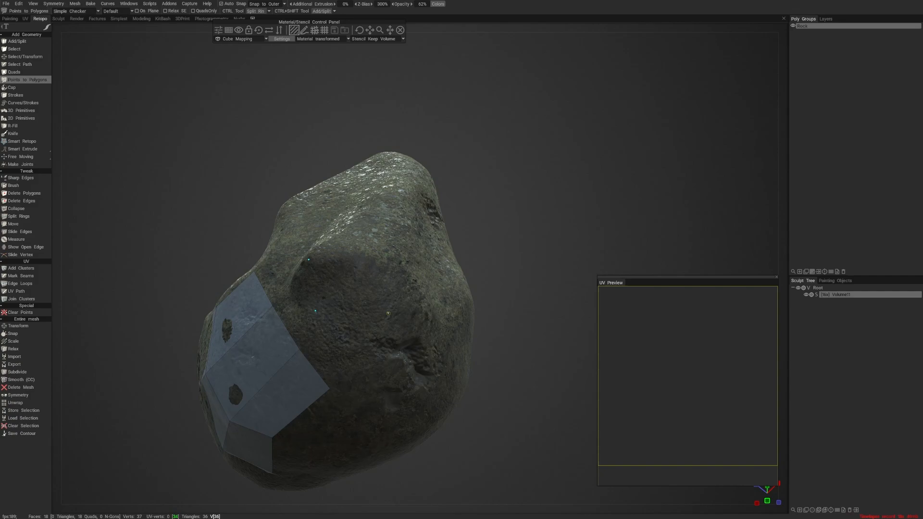
# - Start another separate patch on the stone's opposite side as a connected strip of three quads
pyautogui.click(398, 261)
pyautogui.rightClick(357, 283)
pyautogui.keyDown('alt'); pyautogui.moveTo(355, 284); pyautogui.dragTo(390, 324); pyautogui.keyUp('alt')
pyautogui.click(335, 285)
pyautogui.click(390, 286)
pyautogui.rightClick(370, 294)
pyautogui.click(412, 294)
pyautogui.rightClick(384, 301)
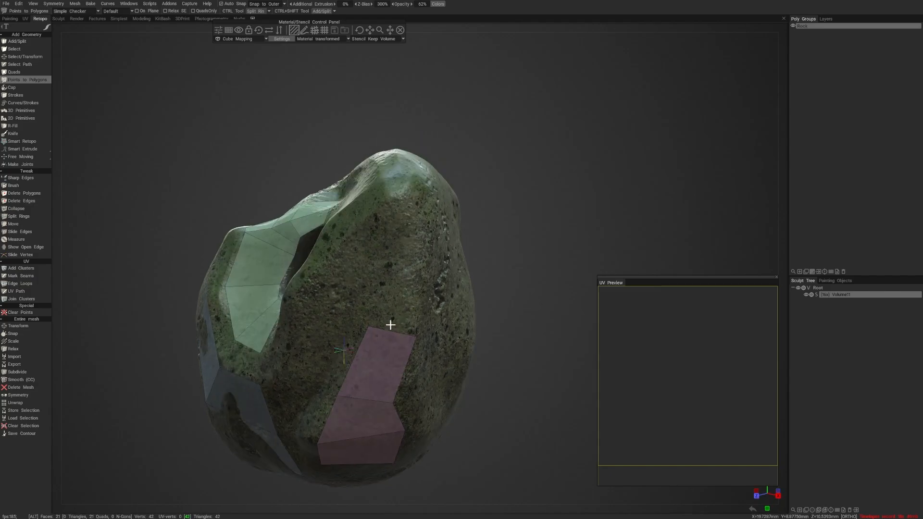
# - Extend the new side strip upward along the stone with two more quads
pyautogui.click(387, 257)
pyautogui.click(428, 258)
pyautogui.rightClick(397, 266)
pyautogui.keyDown('alt'); pyautogui.moveTo(397, 265); pyautogui.dragTo(438, 277); pyautogui.keyUp('alt')
pyautogui.click(403, 281)
pyautogui.click(438, 275)
pyautogui.rightClick(426, 309)
# - Add two quads alongside the side strip, on its edge facing the opening in the stone
pyautogui.click(404, 267)
pyautogui.click(425, 208)
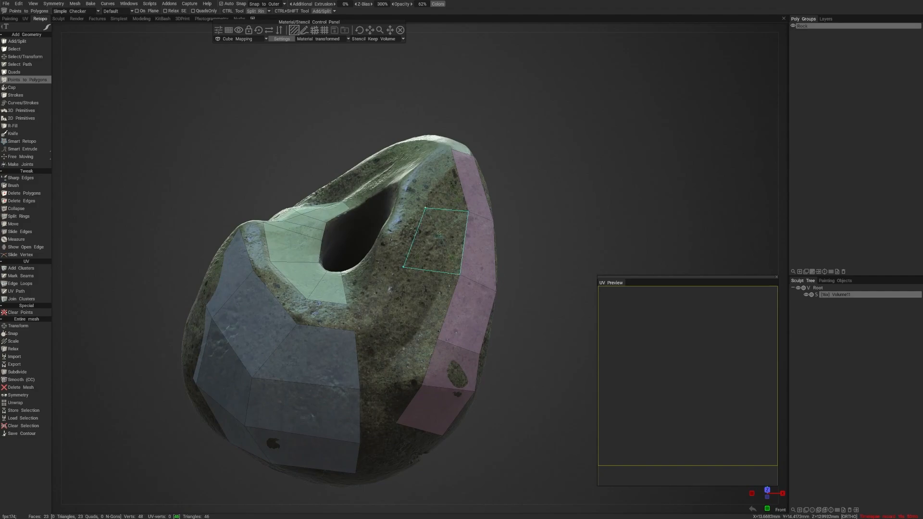
pyautogui.rightClick(432, 252)
pyautogui.click(384, 329)
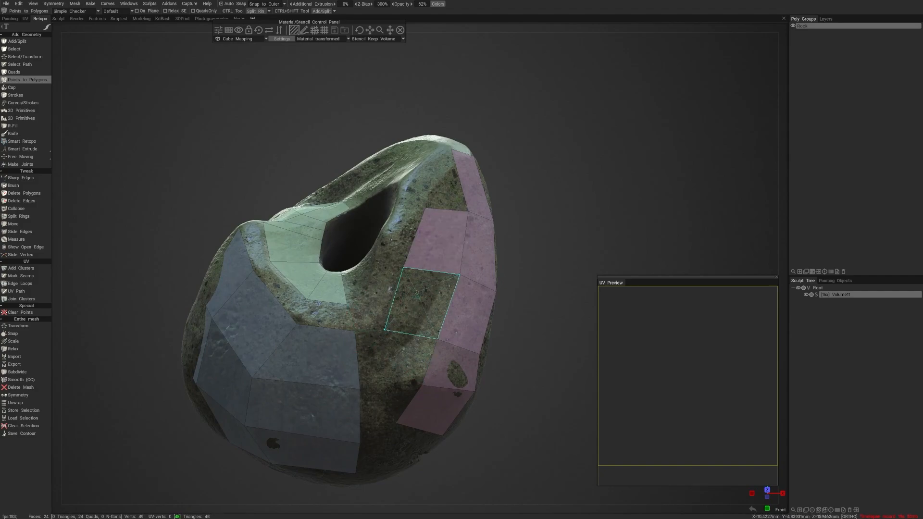
pyautogui.rightClick(419, 308)
pyautogui.keyDown('alt'); pyautogui.moveTo(418, 354); pyautogui.dragTo(412, 321); pyautogui.keyUp('alt')
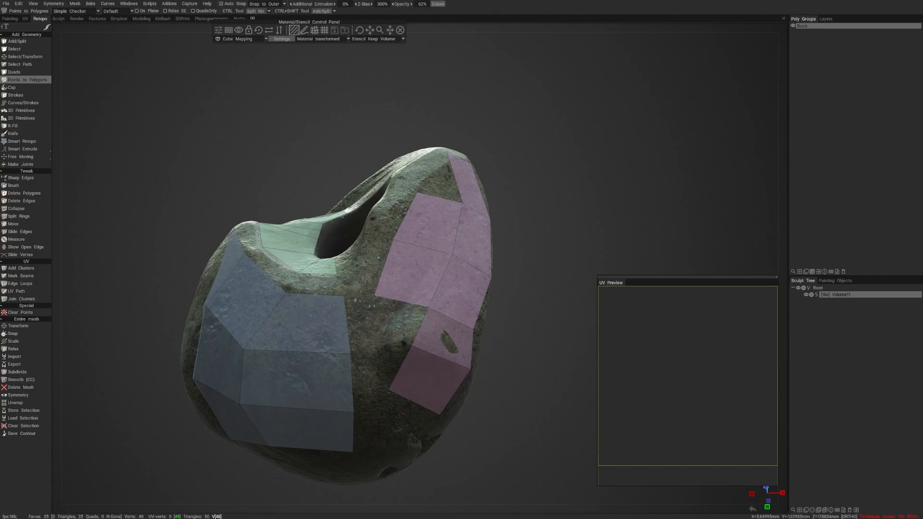
# - Weld the side strip's lower corner vertex to the neighbouring front patch and fill the gap below with two quads
pyautogui.click(347, 296)
pyautogui.moveTo(350, 298); pyautogui.dragTo(350, 298)
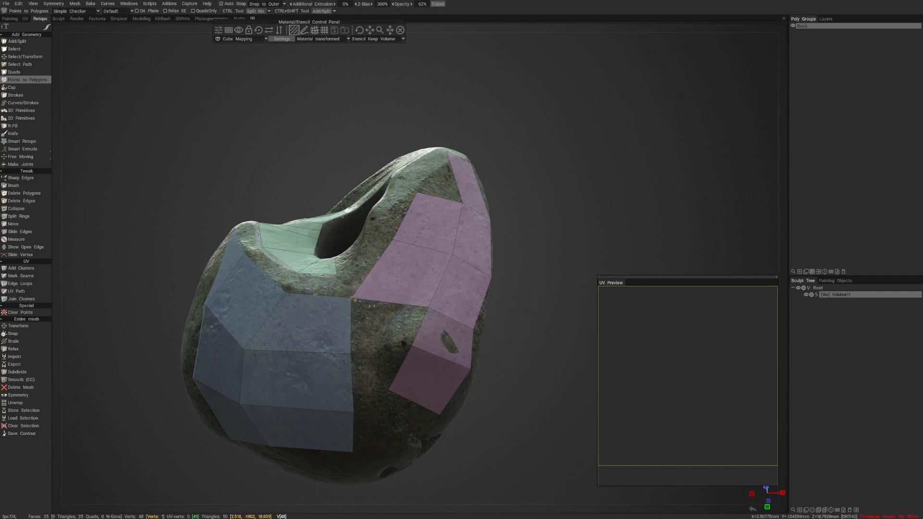
pyautogui.rightClick(351, 296)
pyautogui.moveTo(351, 298); pyautogui.dragTo(351, 293)
pyautogui.click(396, 335)
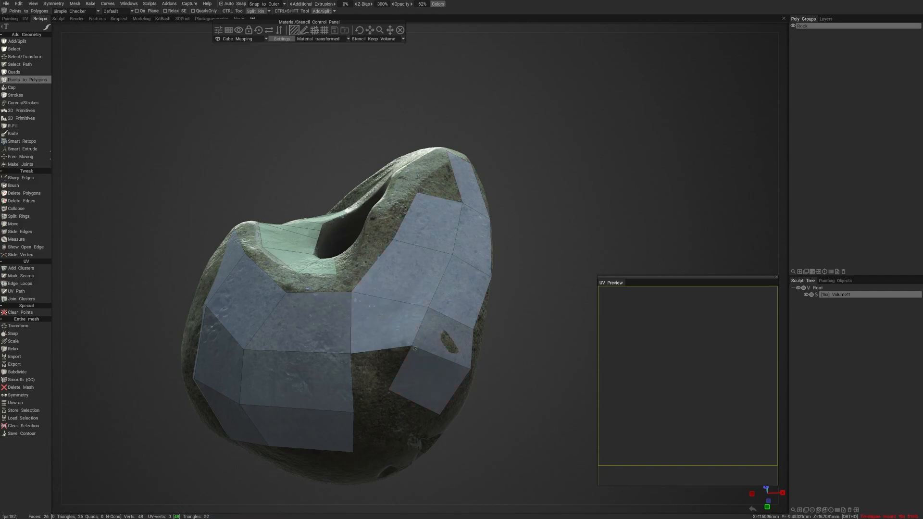
pyautogui.moveTo(413, 346); pyautogui.dragTo(373, 354)
pyautogui.rightClick(362, 332)
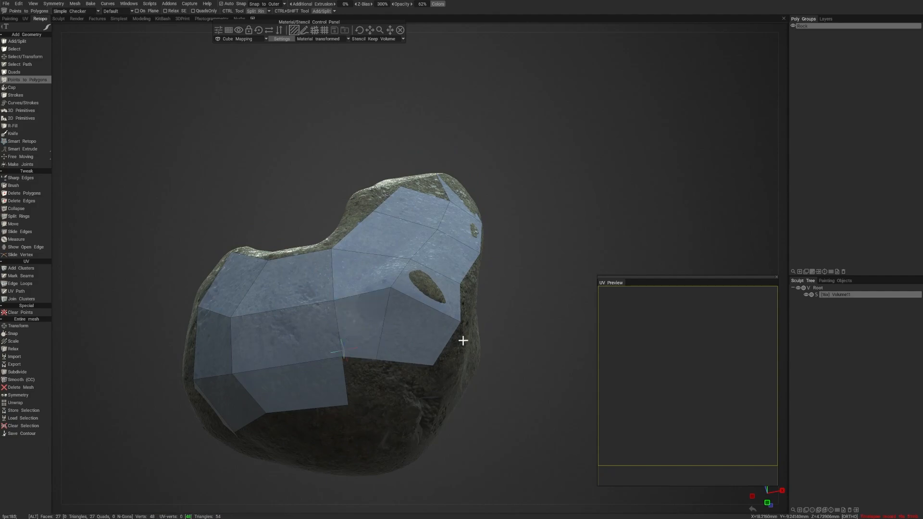
# - Build a column of three quads on the other edge of the side strip, going around the stone
pyautogui.keyDown('alt'); pyautogui.moveTo(462, 341); pyautogui.dragTo(327, 379); pyautogui.keyUp('alt')
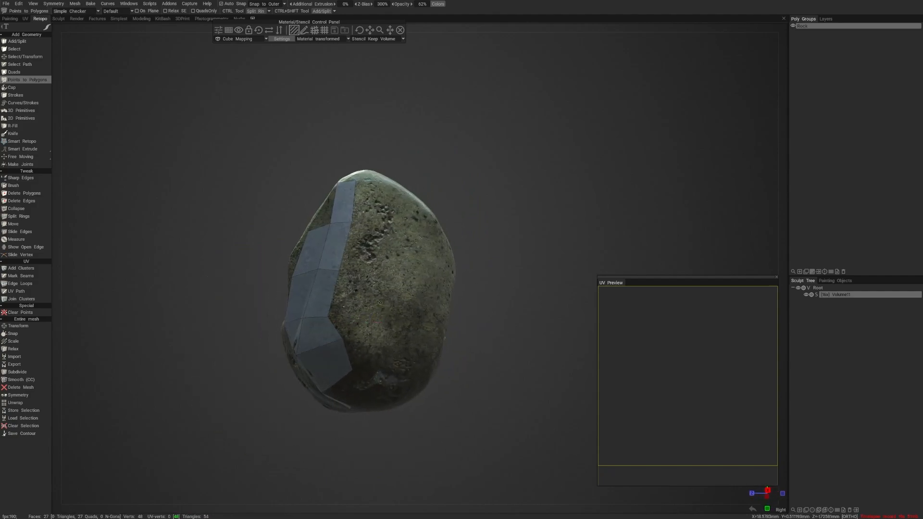
pyautogui.click(393, 311)
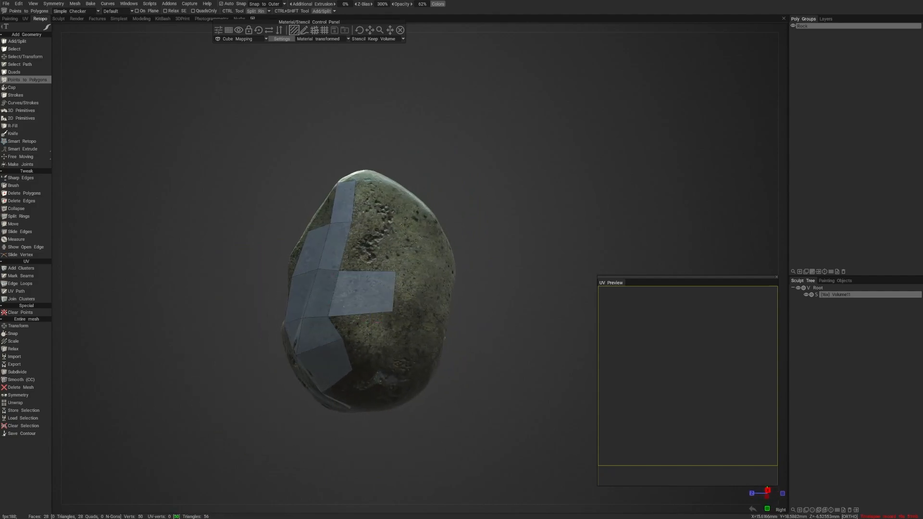
pyautogui.click(402, 225)
pyautogui.rightClick(381, 246)
pyautogui.moveTo(381, 246)
pyautogui.keyDown('alt'); pyautogui.mouseDown()
pyautogui.moveTo(381, 289)
pyautogui.moveTo(370, 249)
pyautogui.mouseUp(); pyautogui.keyUp('alt')
pyautogui.click(386, 233)
pyautogui.rightClick(367, 259)
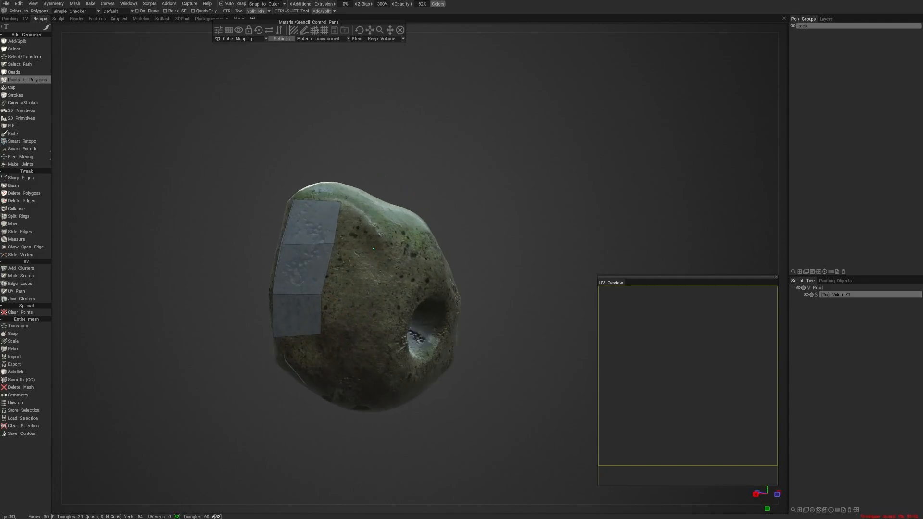
# - Add a second column of three quads next to the new column, towards the round hole
pyautogui.click(375, 225)
pyautogui.rightClick(371, 255)
pyautogui.keyDown('alt'); pyautogui.moveTo(369, 287); pyautogui.dragTo(369, 273); pyautogui.keyUp('alt')
pyautogui.rightClick(369, 246)
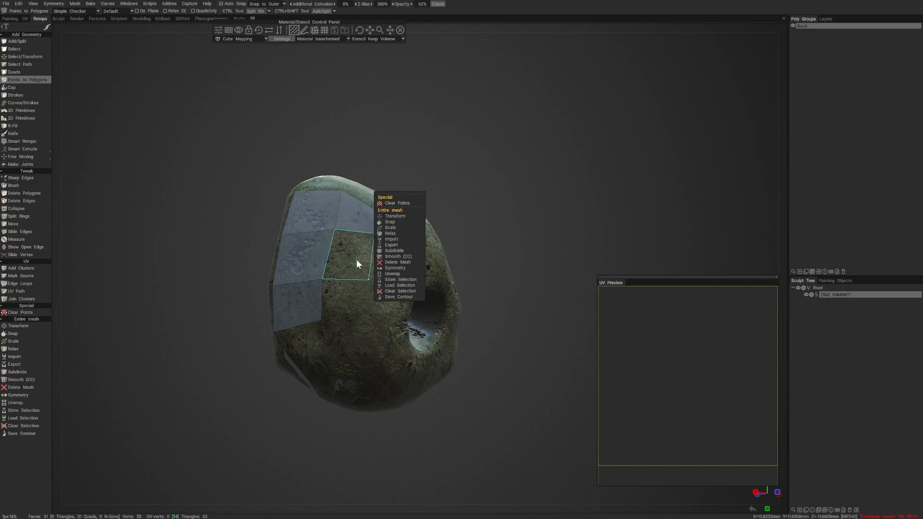
pyautogui.rightClick(356, 260)
pyautogui.click(368, 329)
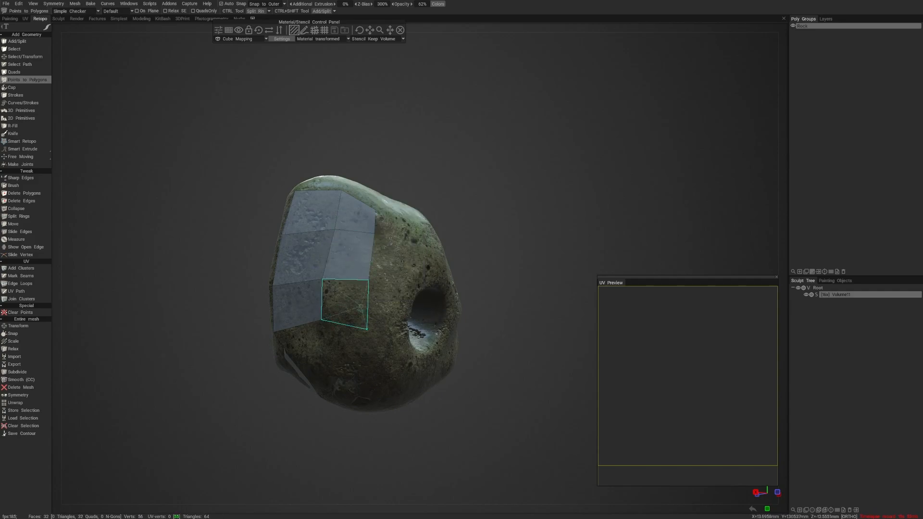
pyautogui.rightClick(359, 309)
pyautogui.keyDown('alt'); pyautogui.moveTo(359, 310); pyautogui.dragTo(384, 318); pyautogui.keyUp('alt')
# - Shift the vertex at the lower inner corner of the side patch and add a quad below the first column
pyautogui.moveTo(324, 317); pyautogui.dragTo(315, 325)
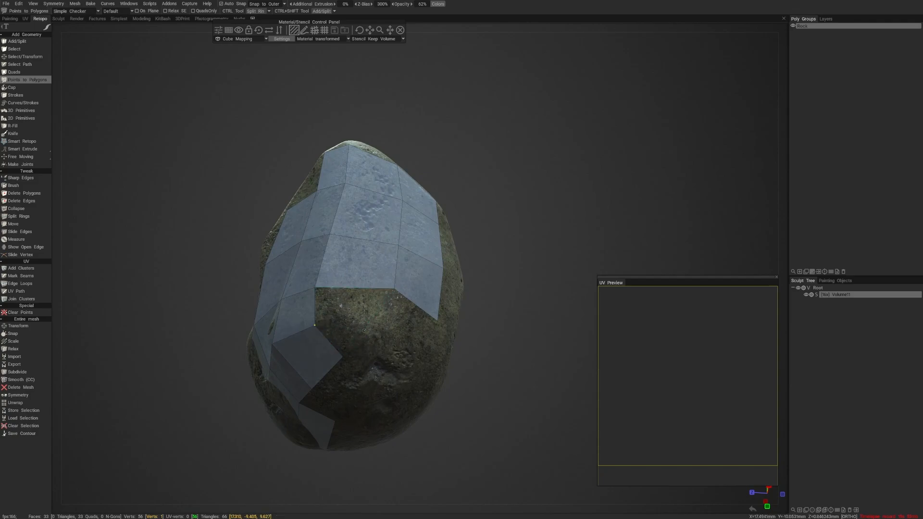
pyautogui.rightClick(356, 308)
pyautogui.press('Escape')
pyautogui.rightClick(350, 304)
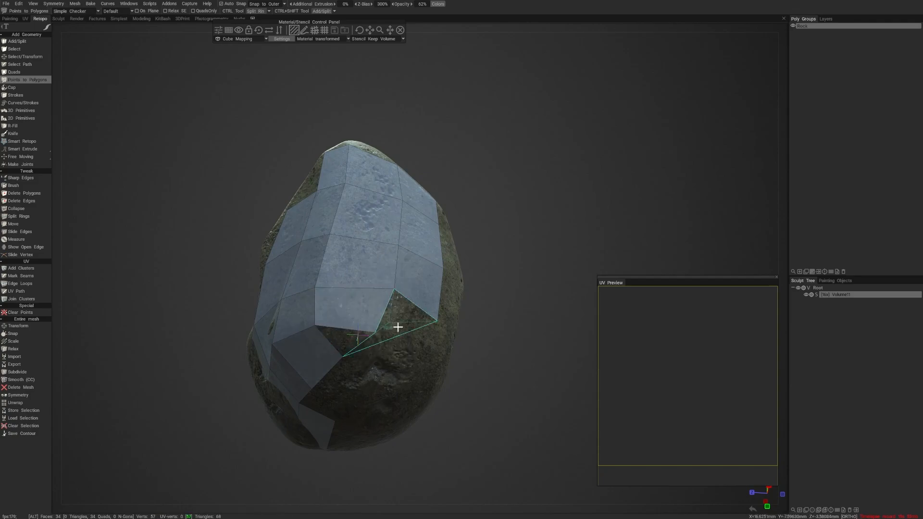
# - Continue the side patch onto the stone's underside with three more quads
pyautogui.keyDown('alt'); pyautogui.moveTo(398, 327); pyautogui.dragTo(308, 302); pyautogui.keyUp('alt')
pyautogui.click(368, 334)
pyautogui.click(346, 285)
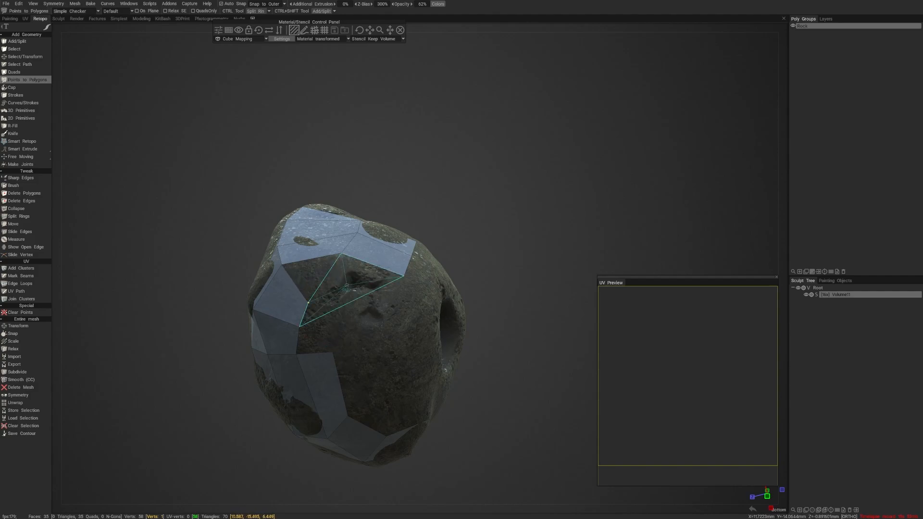
pyautogui.click(324, 279)
pyautogui.rightClick(376, 283)
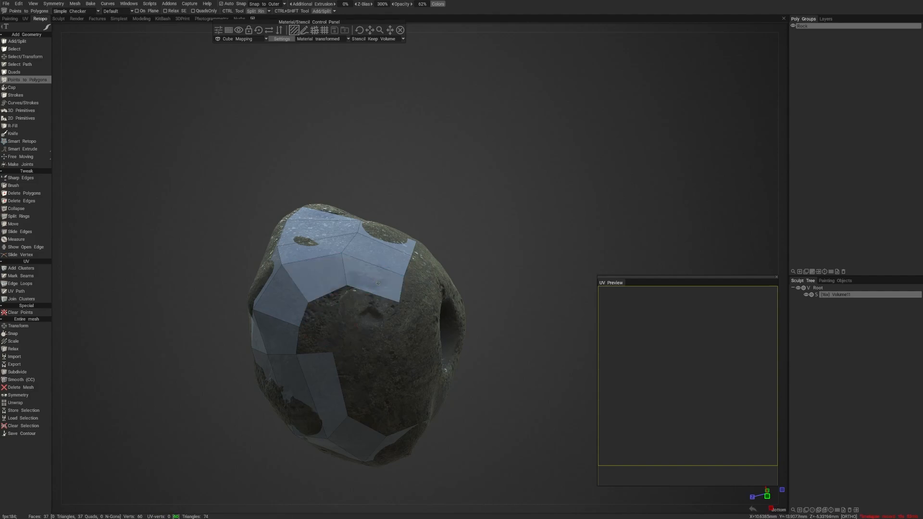
# - Try to place a tiny separate quad over the small dent on the stone's underside
pyautogui.keyDown('alt'); pyautogui.moveTo(376, 289); pyautogui.dragTo(385, 301); pyautogui.keyUp('alt')
pyautogui.moveTo(385, 301)
pyautogui.keyDown('alt'); pyautogui.mouseDown(button='right')
pyautogui.moveTo(409, 313)
pyautogui.moveTo(372, 326)
pyautogui.moveTo(398, 328)
pyautogui.mouseUp(button='right'); pyautogui.keyUp('alt')
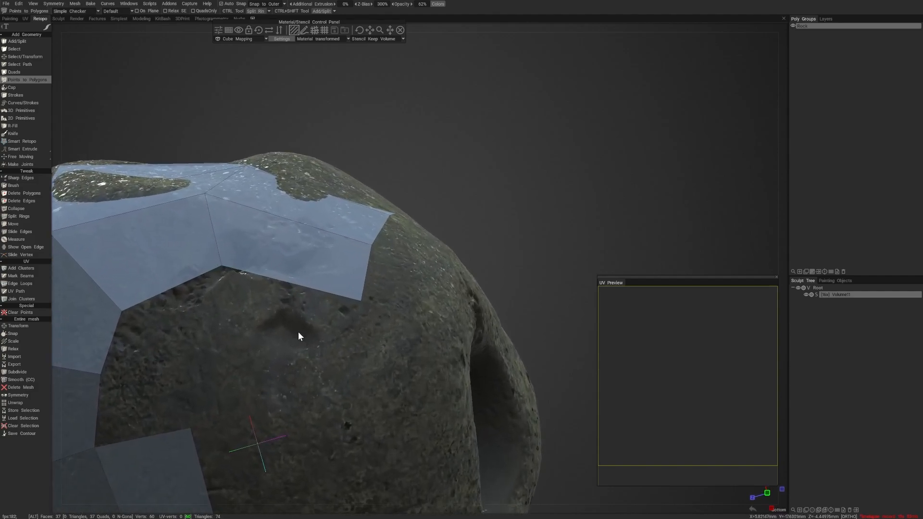
pyautogui.keyDown('alt'); pyautogui.moveTo(298, 332); pyautogui.dragTo(390, 333, button='right'); pyautogui.keyUp('alt')
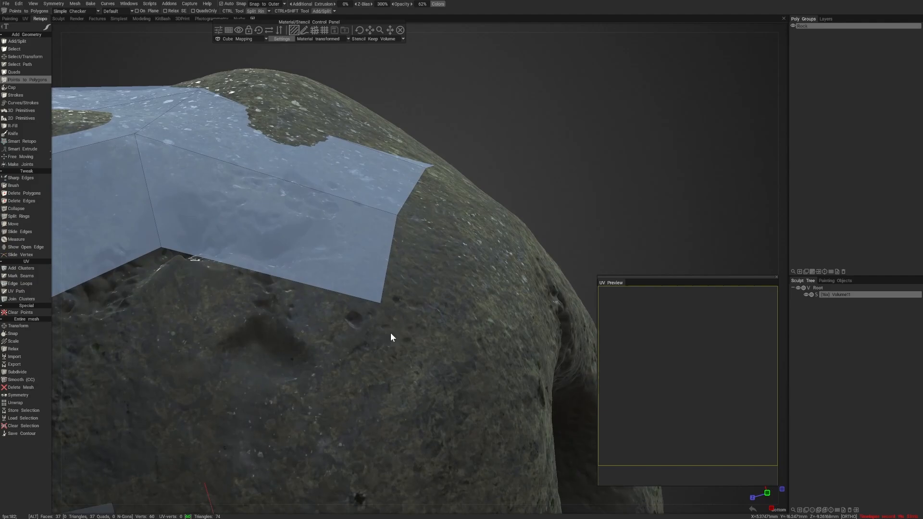
pyautogui.click(283, 356)
pyautogui.click(297, 341)
pyautogui.rightClick(285, 361)
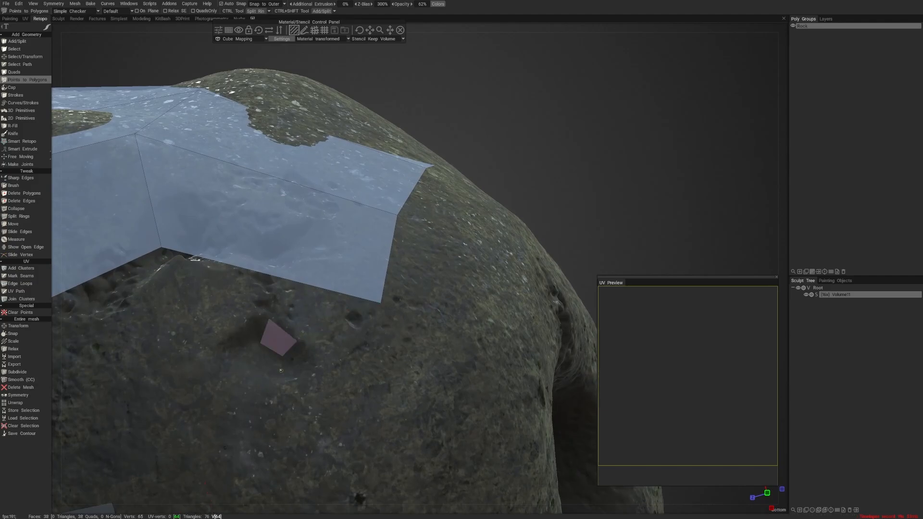
pyautogui.keyDown('alt'); pyautogui.moveTo(294, 357); pyautogui.dragTo(265, 355, button='right'); pyautogui.keyUp('alt')
pyautogui.keyDown('alt'); pyautogui.moveTo(240, 341); pyautogui.dragTo(255, 371); pyautogui.keyUp('alt')
# - Undo the tiny quad and its points over the underside dent
pyautogui.hotkey('ctrl', 'z')
pyautogui.hotkey('ctrl', 'z')
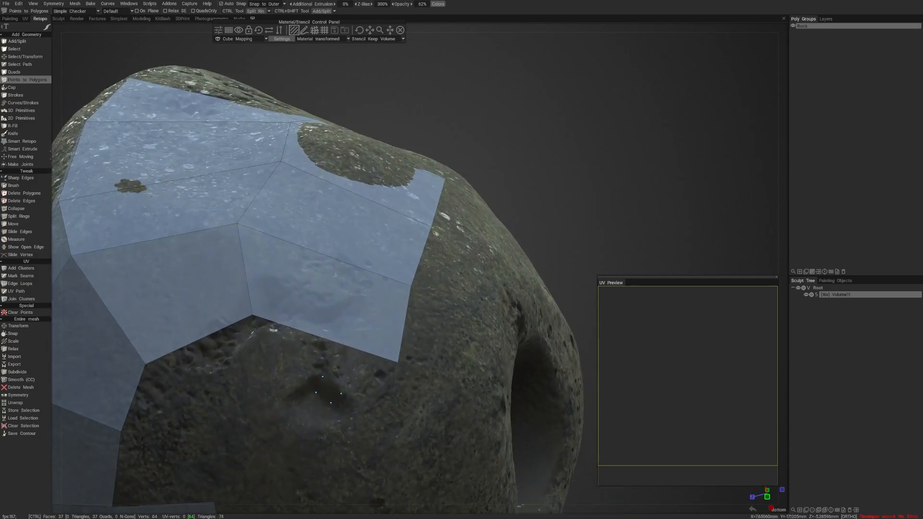
pyautogui.hotkey('ctrl', 'z')
# - Move the vertex at the underside gap's edge outward and fill the adjoining area with three quads
pyautogui.keyDown('alt'); pyautogui.moveTo(379, 373); pyautogui.dragTo(303, 381, button='right'); pyautogui.keyUp('alt')
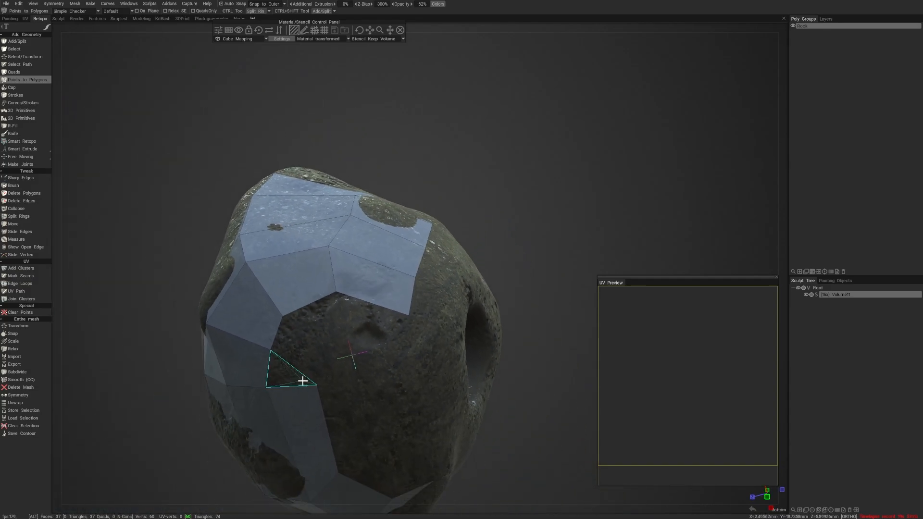
pyautogui.keyDown('alt'); pyautogui.moveTo(303, 381); pyautogui.dragTo(299, 336); pyautogui.keyUp('alt')
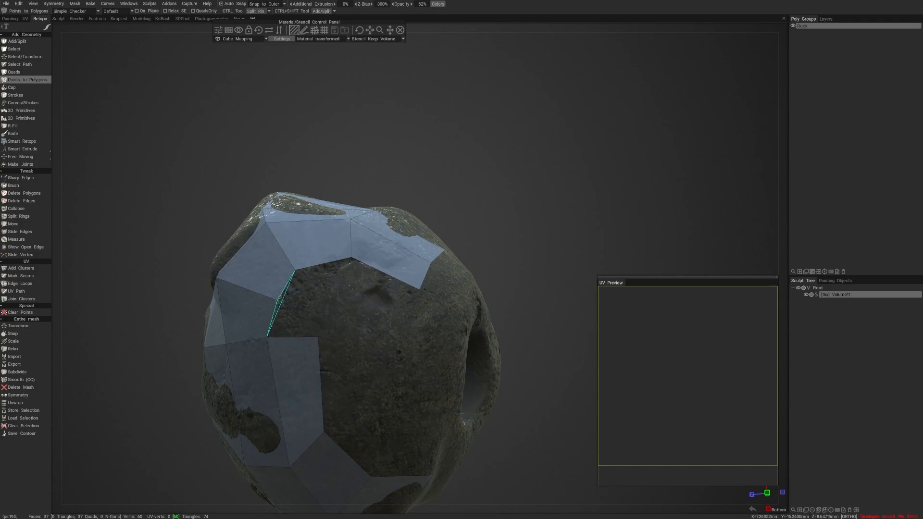
pyautogui.moveTo(275, 301); pyautogui.dragTo(251, 293)
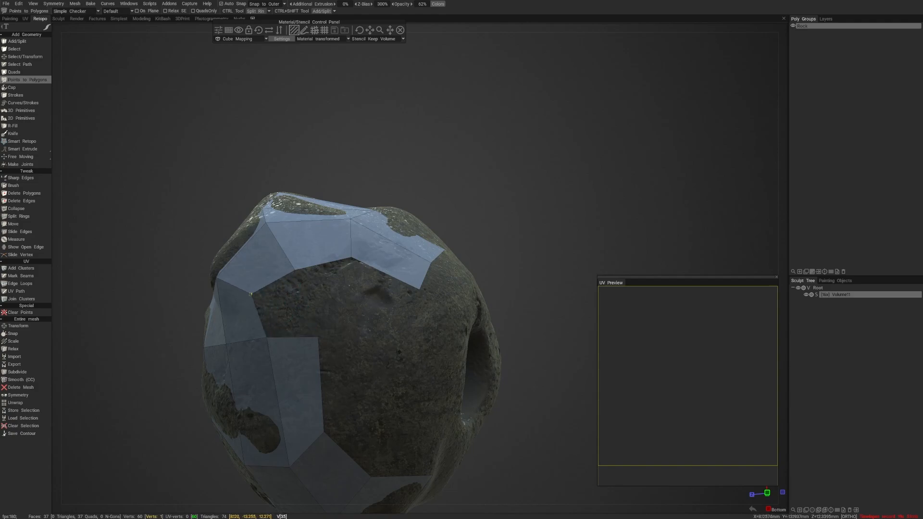
pyautogui.rightClick(286, 305)
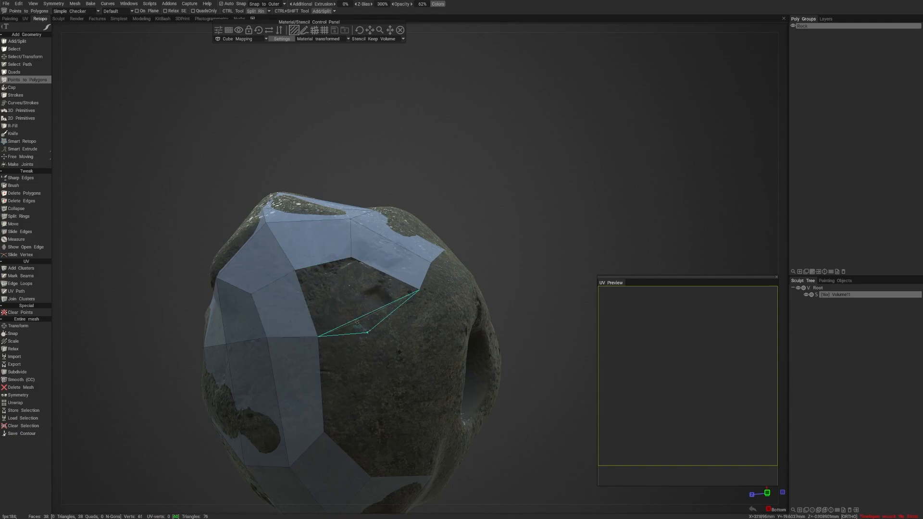
pyautogui.click(367, 332)
pyautogui.click(373, 412)
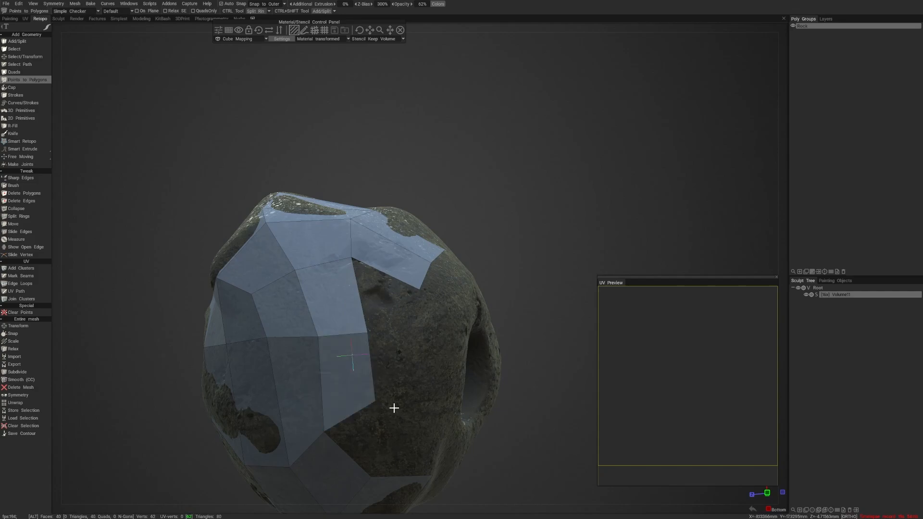
# - Extend the underside patch with two more quads on the side facing the round hole
pyautogui.moveTo(391, 406)
pyautogui.keyDown('alt'); pyautogui.mouseDown()
pyautogui.moveTo(353, 410)
pyautogui.moveTo(451, 397)
pyautogui.moveTo(404, 405)
pyautogui.mouseUp(); pyautogui.keyUp('alt')
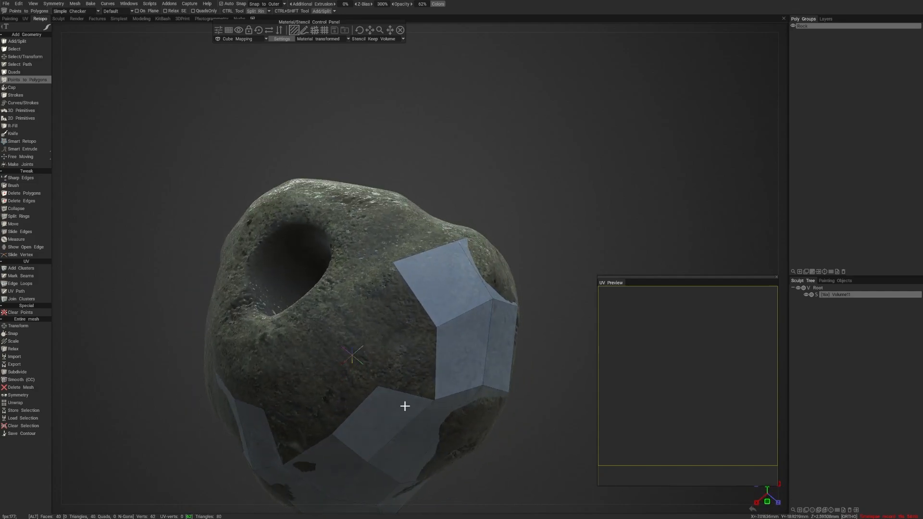
pyautogui.click(378, 332)
pyautogui.rightClick(403, 360)
pyautogui.rightClick(390, 300)
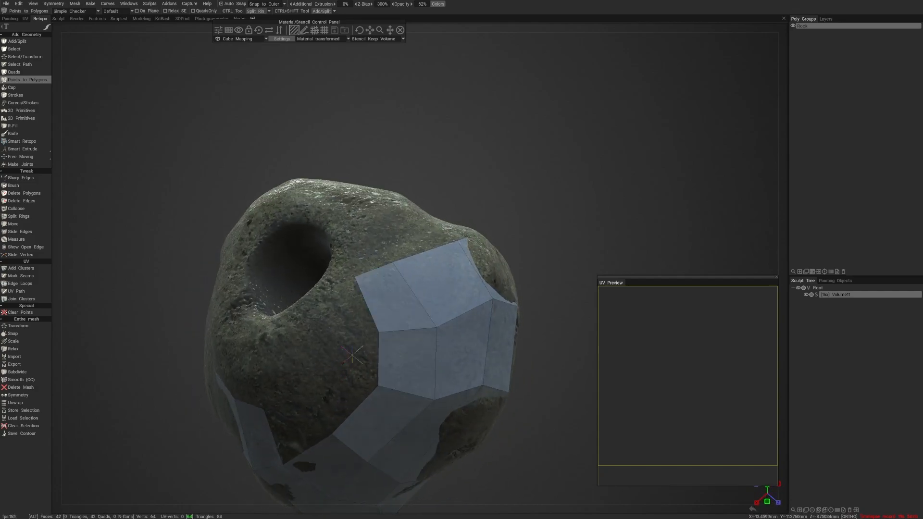
# - Start a separate strip of four quads along the rim of the round hole
pyautogui.keyDown('alt'); pyautogui.moveTo(391, 300); pyautogui.dragTo(410, 327); pyautogui.keyUp('alt')
pyautogui.click(361, 340)
pyautogui.click(373, 374)
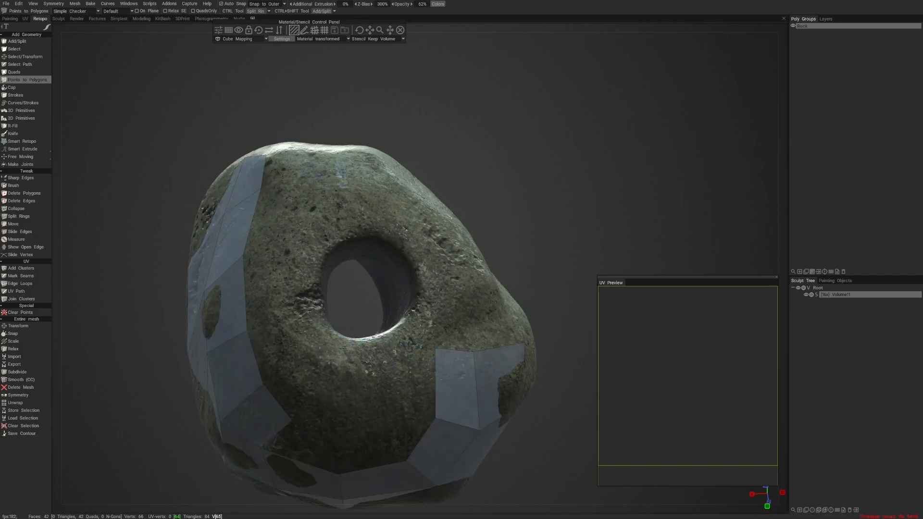
pyautogui.click(408, 335)
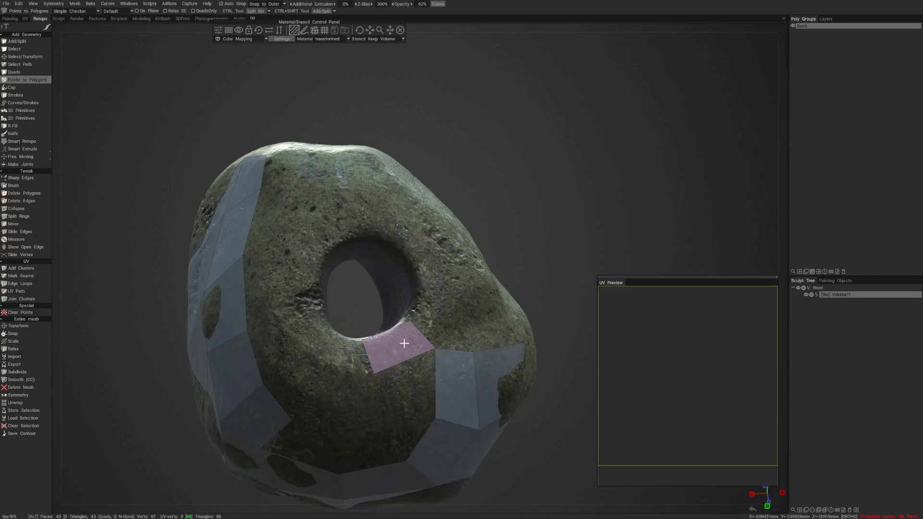
pyautogui.keyDown('alt'); pyautogui.moveTo(408, 335); pyautogui.dragTo(391, 307); pyautogui.keyUp('alt')
pyautogui.click(416, 305)
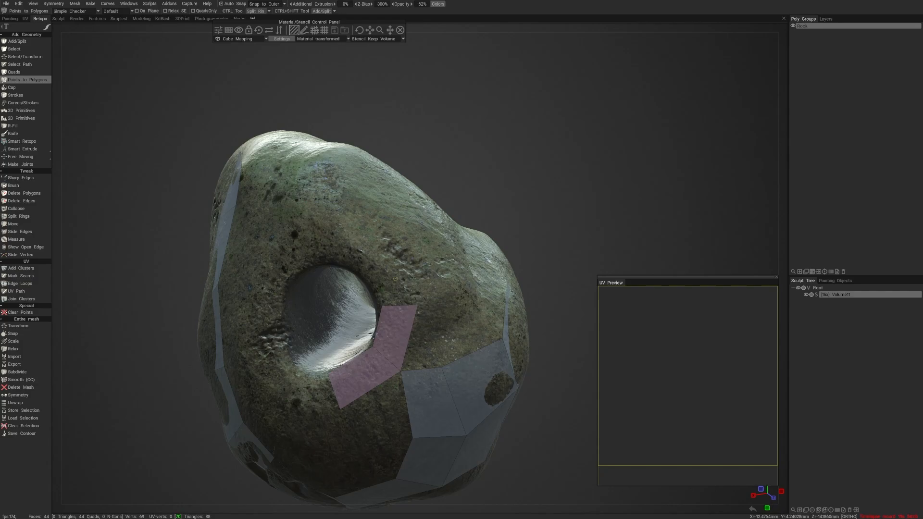
pyautogui.click(384, 246)
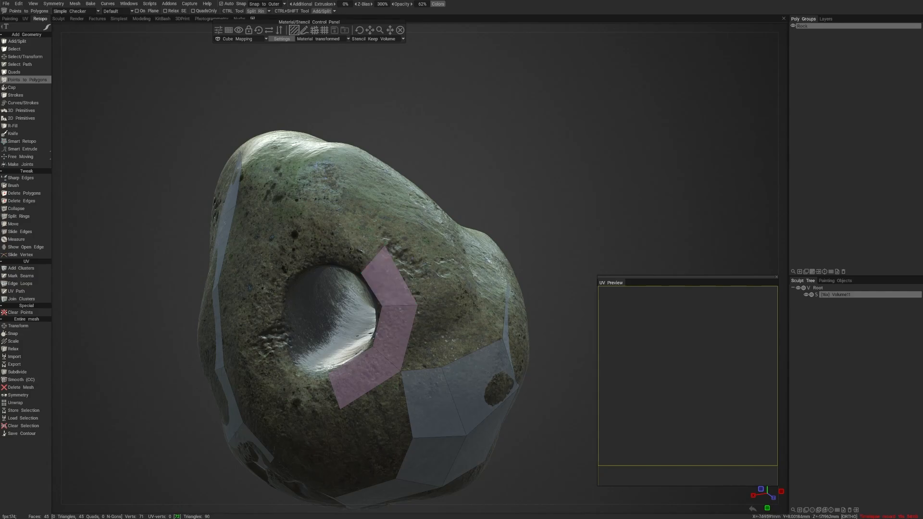
pyautogui.click(342, 228)
pyautogui.rightClick(363, 248)
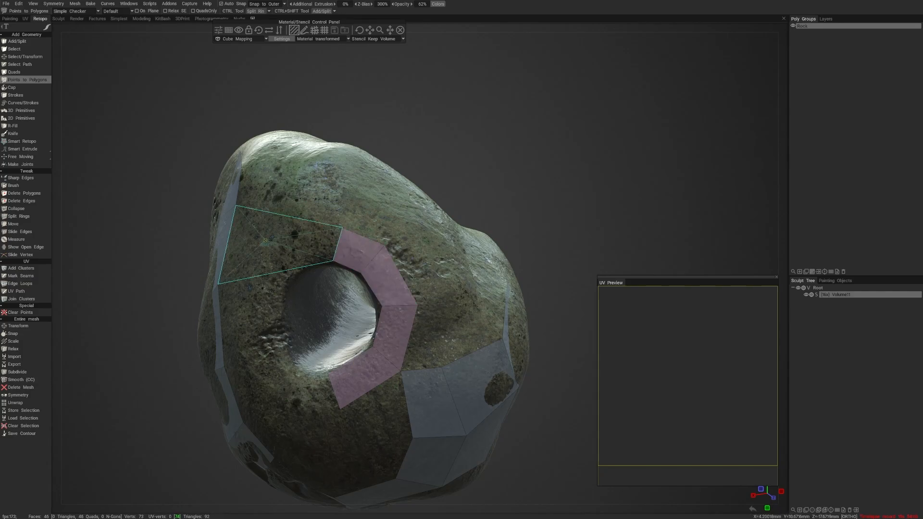
# - Continue the rim strip around the hole's far side with two more quads
pyautogui.click(265, 239)
pyautogui.click(291, 276)
pyautogui.click(301, 255)
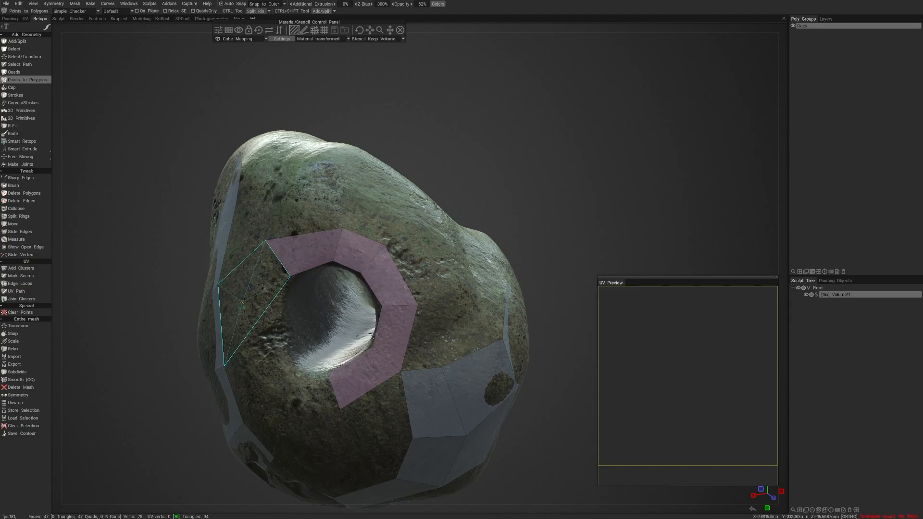
pyautogui.click(243, 302)
pyautogui.rightClick(272, 281)
pyautogui.keyDown('alt'); pyautogui.moveTo(295, 335); pyautogui.dragTo(295, 309); pyautogui.keyUp('alt')
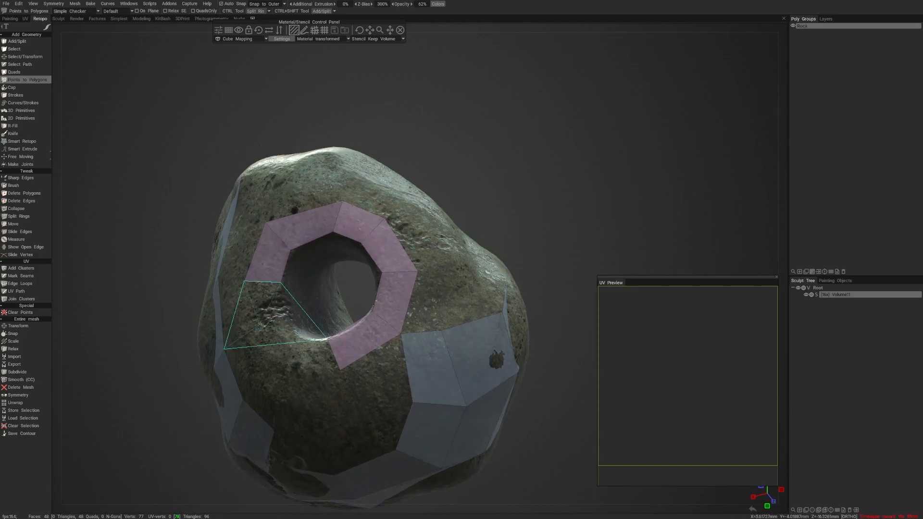
# - Close the quad ring around the hole with three more quads along its lower rim
pyautogui.click(259, 335)
pyautogui.click(287, 321)
pyautogui.click(270, 319)
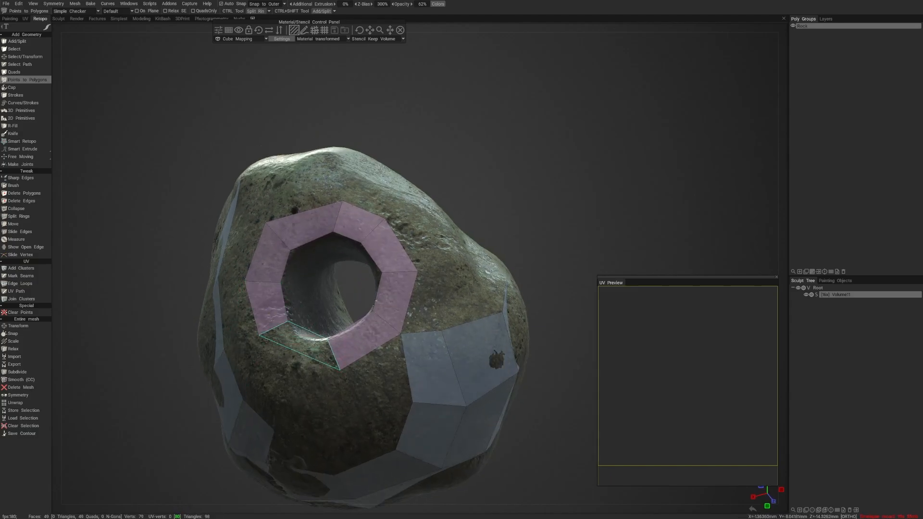
pyautogui.click(305, 348)
pyautogui.keyDown('ctrl'); pyautogui.click(299, 352); pyautogui.keyUp('ctrl')
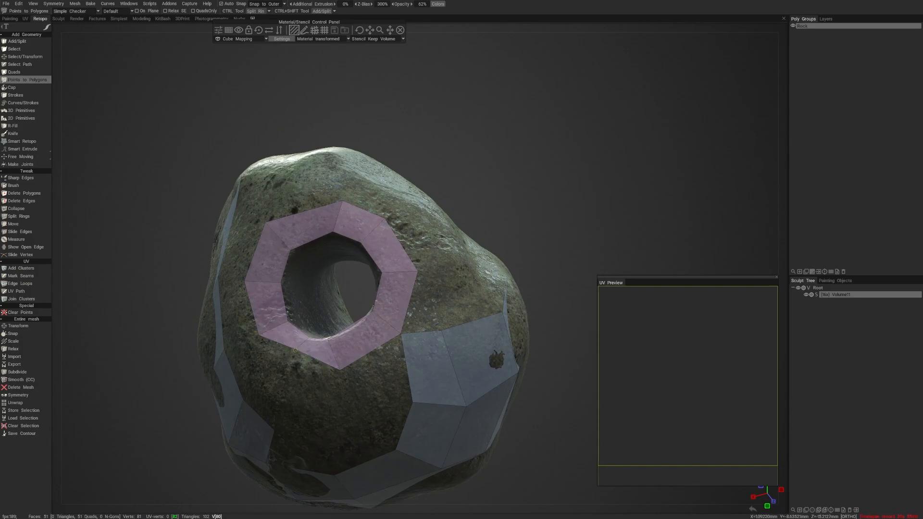
# - Extend the quad ring on the opposite opening of the hole with two more quads along its uncovered rim
pyautogui.moveTo(300, 352); pyautogui.dragTo(291, 364, button='right')
pyautogui.keyDown('alt'); pyautogui.moveTo(317, 347); pyautogui.dragTo(500, 402); pyautogui.keyUp('alt')
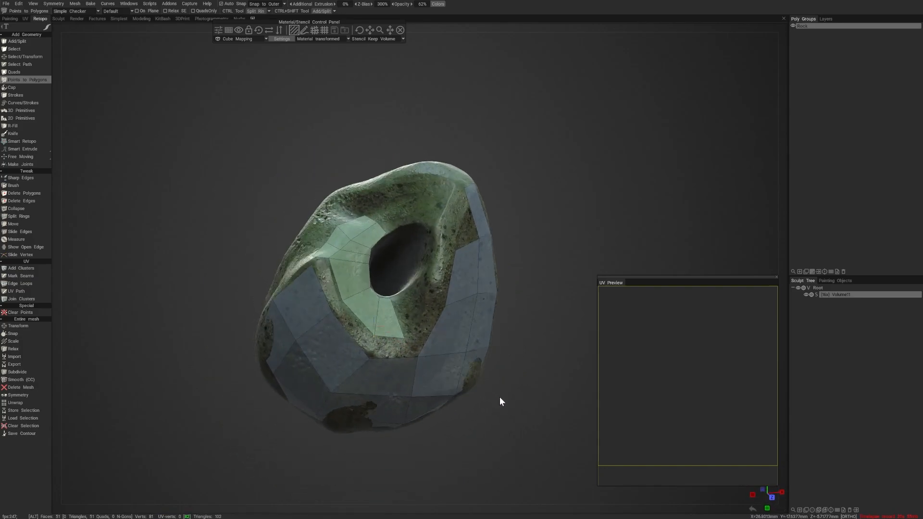
pyautogui.scroll(2, 414, 313)
pyautogui.keyDown('alt'); pyautogui.moveTo(439, 315); pyautogui.dragTo(442, 338); pyautogui.keyUp('alt')
pyautogui.click(410, 316)
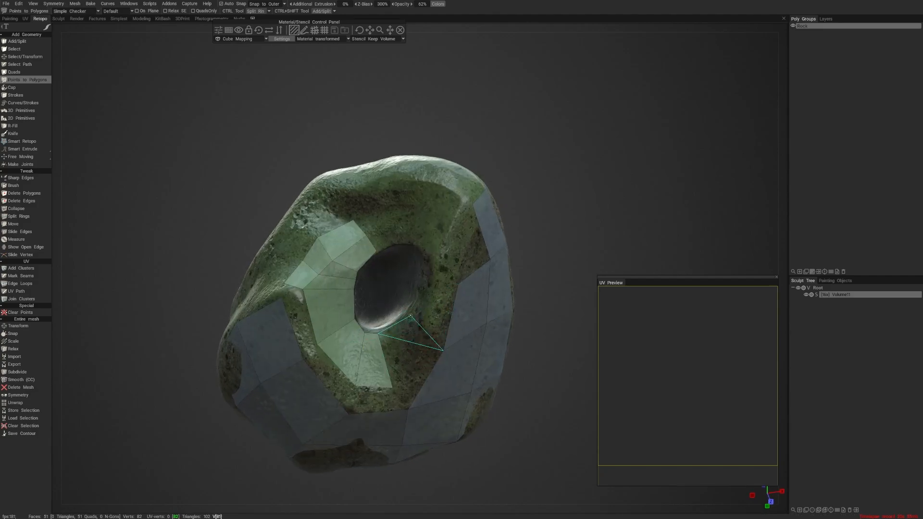
pyautogui.click(423, 332)
pyautogui.rightClick(407, 347)
pyautogui.click(427, 285)
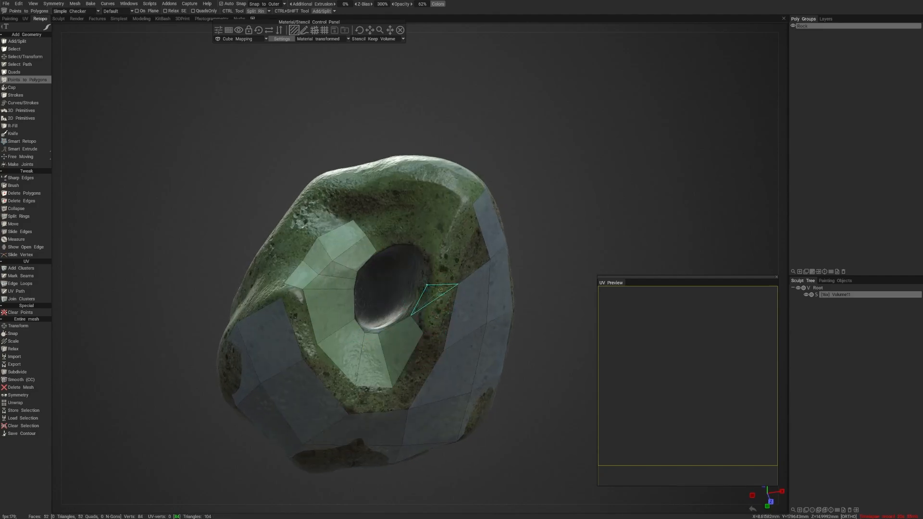
pyautogui.click(441, 289)
# - Close the quad ring around this opening with three more quads along its upper rim
pyautogui.click(425, 253)
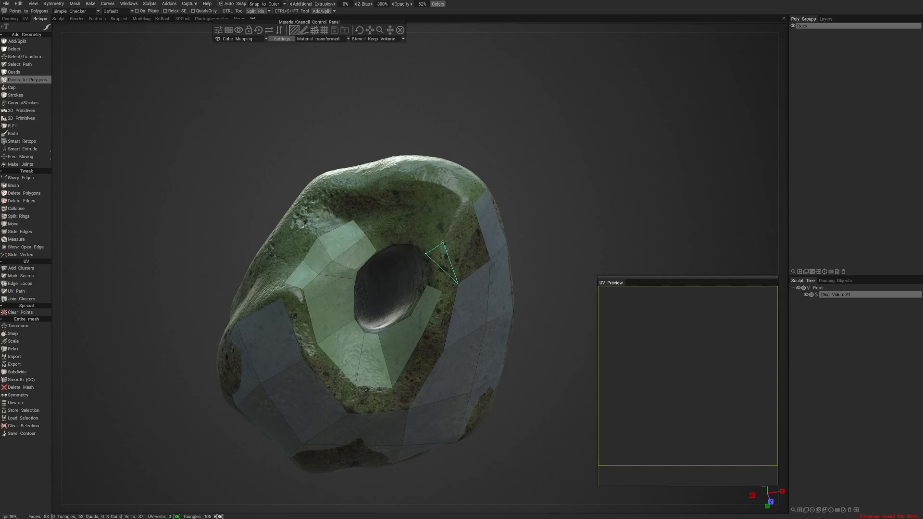
pyautogui.click(443, 244)
pyautogui.rightClick(437, 267)
pyautogui.click(408, 242)
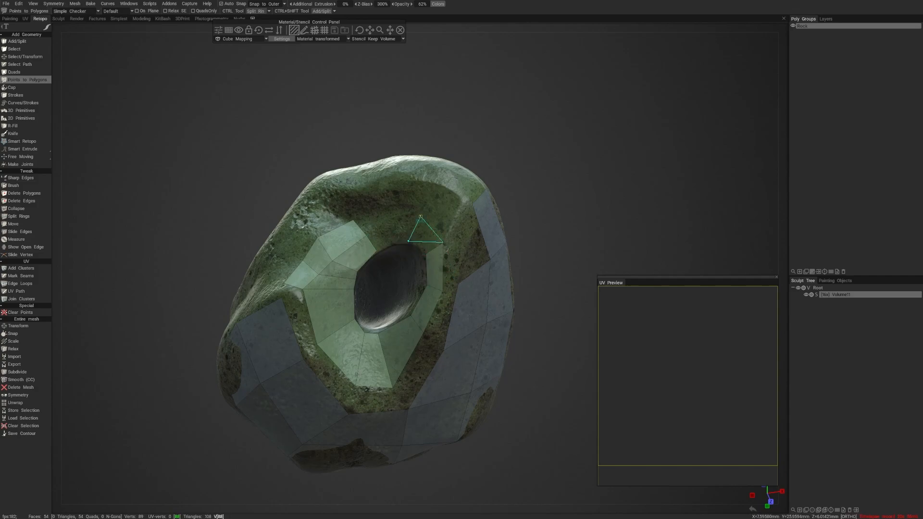
pyautogui.rightClick(424, 238)
pyautogui.rightClick(394, 237)
# - Bridge the lower gap between the opening's quad ring and the surrounding patch with four quads
pyautogui.keyDown('alt'); pyautogui.moveTo(441, 240); pyautogui.dragTo(360, 315, button='right'); pyautogui.keyUp('alt')
pyautogui.moveTo(360, 314)
pyautogui.keyDown('alt'); pyautogui.mouseDown()
pyautogui.moveTo(397, 333)
pyautogui.moveTo(375, 324)
pyautogui.mouseUp(); pyautogui.keyUp('alt')
pyautogui.keyDown('alt'); pyautogui.moveTo(375, 324); pyautogui.dragTo(410, 348, button='right'); pyautogui.keyUp('alt')
pyautogui.moveTo(410, 348)
pyautogui.keyDown('alt'); pyautogui.mouseDown()
pyautogui.moveTo(383, 346)
pyautogui.moveTo(404, 343)
pyautogui.moveTo(395, 347)
pyautogui.mouseUp(); pyautogui.keyUp('alt')
pyautogui.rightClick(352, 293)
pyautogui.rightClick(318, 262)
pyautogui.rightClick(385, 334)
pyautogui.rightClick(410, 325)
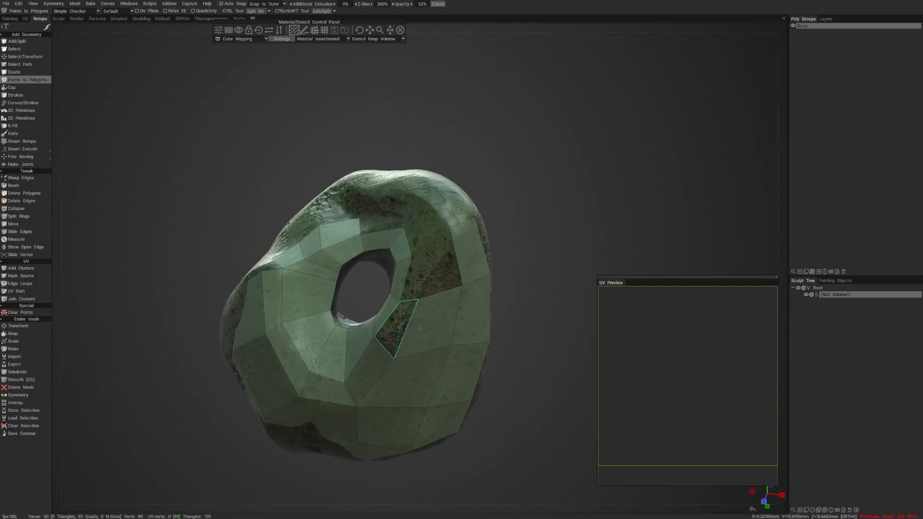
# - Continue filling quads up the side of the ring, adjusting a corner point, until the gap to the outer patch is covered
pyautogui.rightClick(401, 323)
pyautogui.moveTo(400, 302)
pyautogui.mouseDown()
pyautogui.moveTo(404, 295)
pyautogui.moveTo(432, 304)
pyautogui.moveTo(416, 297)
pyautogui.mouseUp()
pyautogui.rightClick(424, 290)
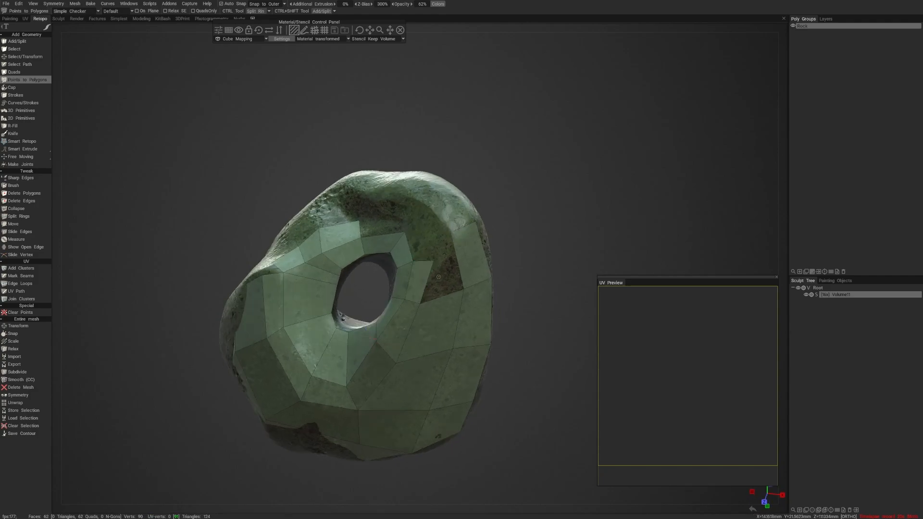
pyautogui.keyDown('alt'); pyautogui.moveTo(455, 272); pyautogui.dragTo(414, 296); pyautogui.keyUp('alt')
pyautogui.keyDown('ctrl'); pyautogui.click(414, 287); pyautogui.keyUp('ctrl')
pyautogui.rightClick(378, 300)
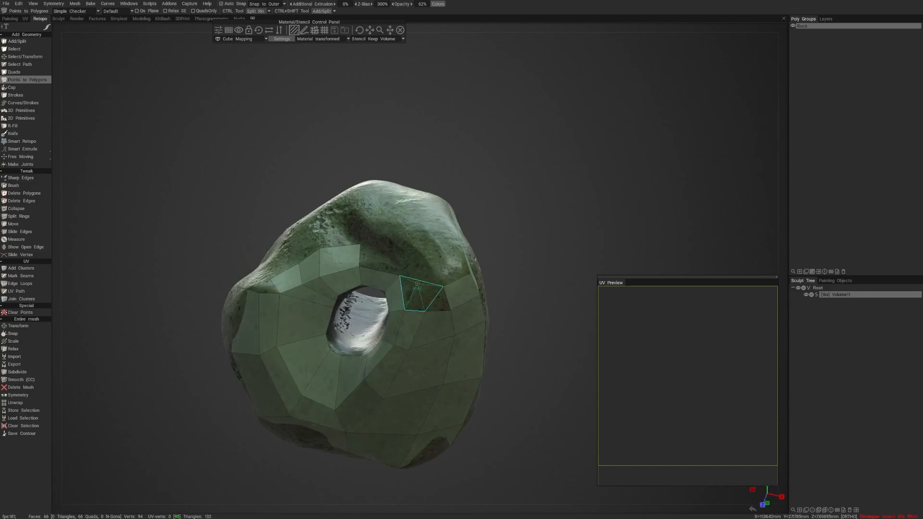
pyautogui.click(418, 273)
pyautogui.rightClick(415, 289)
pyautogui.rightClick(437, 294)
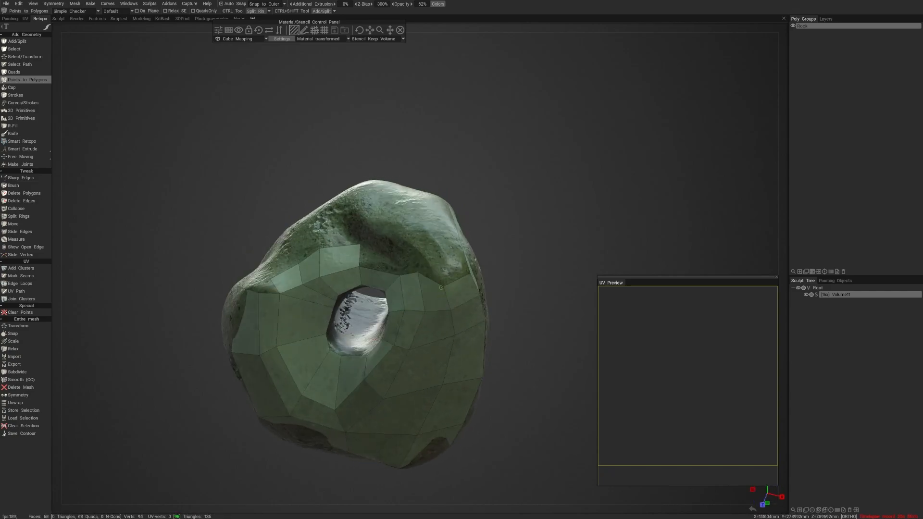
# - Split the ring quad above the opening in two and add two quads outward from its upper edge
pyautogui.moveTo(441, 287); pyautogui.dragTo(419, 256)
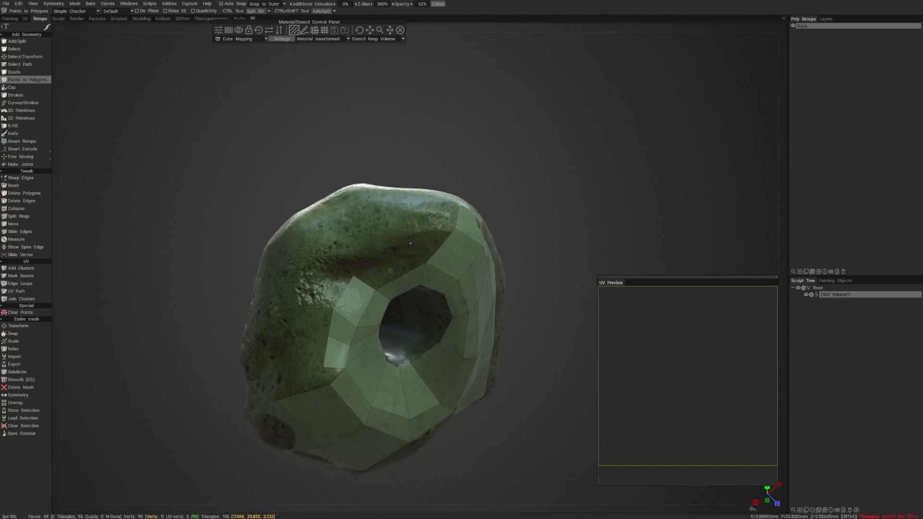
pyautogui.keyDown('alt'); pyautogui.moveTo(375, 279); pyautogui.dragTo(416, 253); pyautogui.keyUp('alt')
pyautogui.scroll(3, 417, 279)
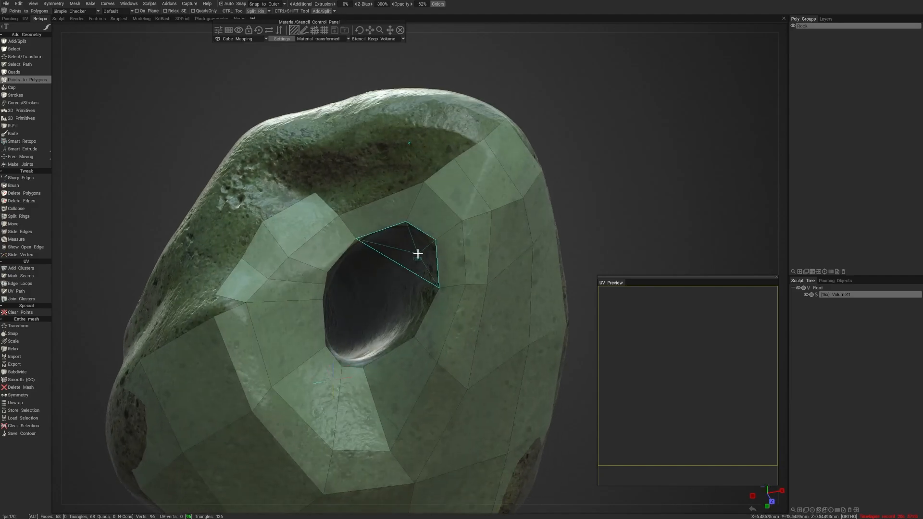
pyautogui.keyDown('alt'); pyautogui.moveTo(417, 253); pyautogui.dragTo(408, 287, button='middle'); pyautogui.keyUp('alt')
pyautogui.keyDown('ctrl'); pyautogui.click(381, 253); pyautogui.keyUp('ctrl')
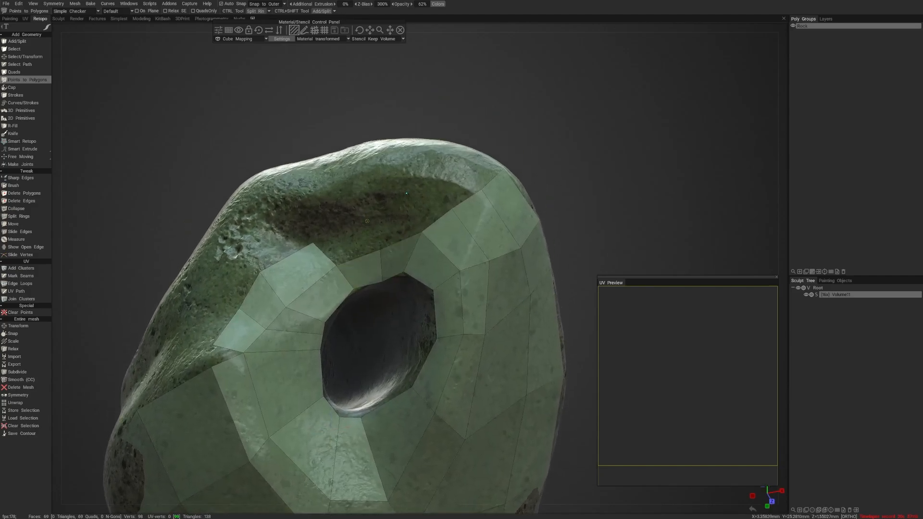
pyautogui.click(367, 221)
pyautogui.rightClick(344, 244)
pyautogui.rightClick(396, 220)
# - Reposition border vertices above the opening and add three quads linking the ring's outer row to the upper patch
pyautogui.keyDown('alt'); pyautogui.moveTo(443, 203); pyautogui.dragTo(433, 256); pyautogui.keyUp('alt')
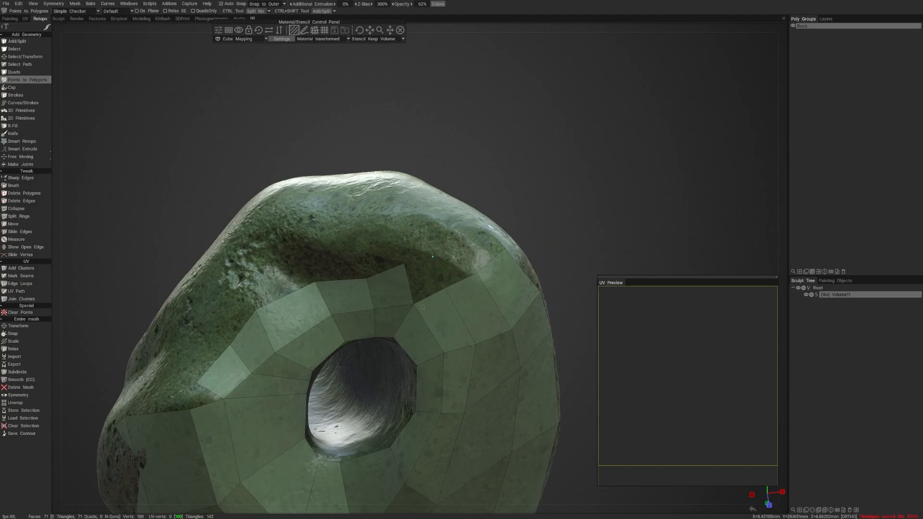
pyautogui.keyDown('alt'); pyautogui.moveTo(423, 306); pyautogui.dragTo(428, 282); pyautogui.keyUp('alt')
pyautogui.rightClick(428, 269)
pyautogui.click(395, 258)
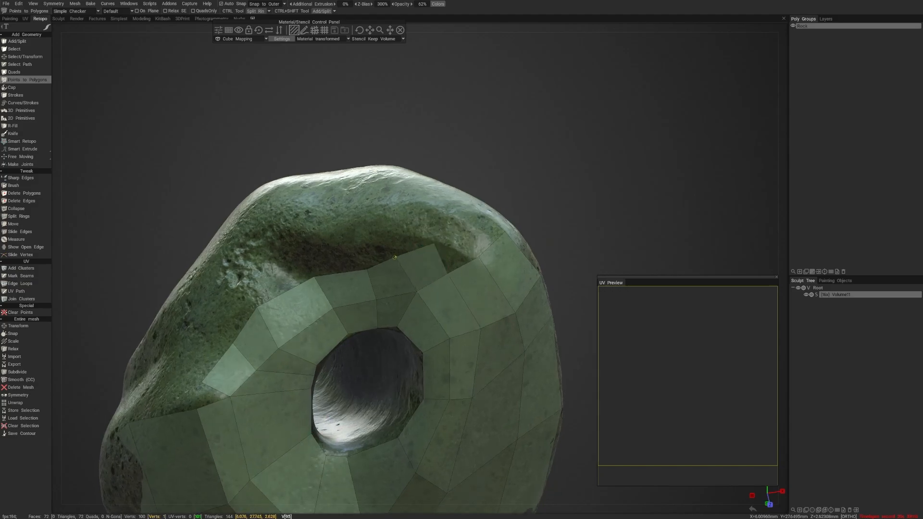
pyautogui.moveTo(366, 269); pyautogui.dragTo(357, 267)
pyautogui.keyDown('alt'); pyautogui.moveTo(434, 249); pyautogui.dragTo(356, 210); pyautogui.keyUp('alt')
pyautogui.click(440, 247)
pyautogui.rightClick(453, 275)
pyautogui.click(391, 241)
pyautogui.rightClick(413, 266)
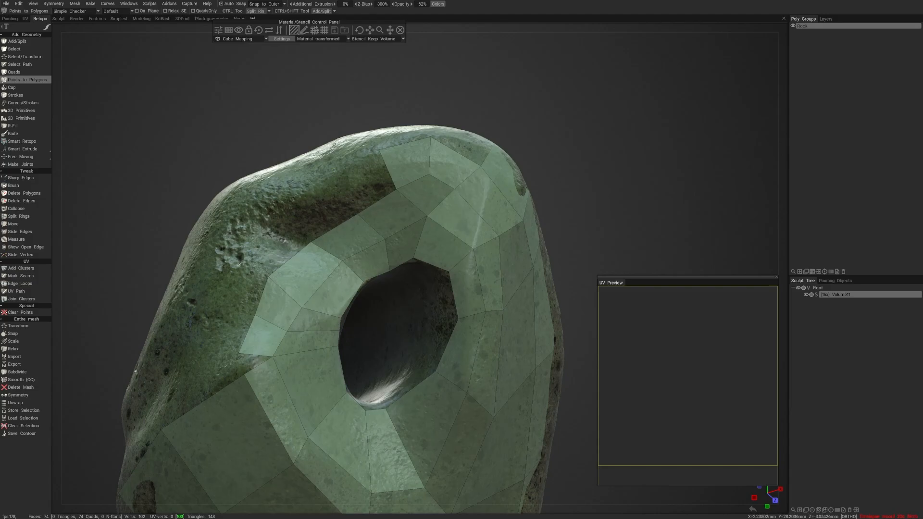
# - Extend the outer row over the dark hollow above the opening with three quads
pyautogui.click(334, 170)
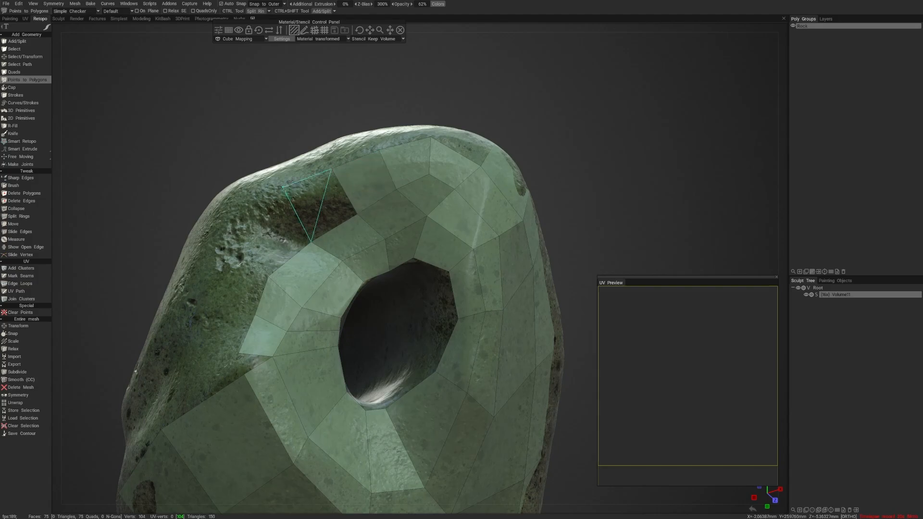
pyautogui.rightClick(310, 214)
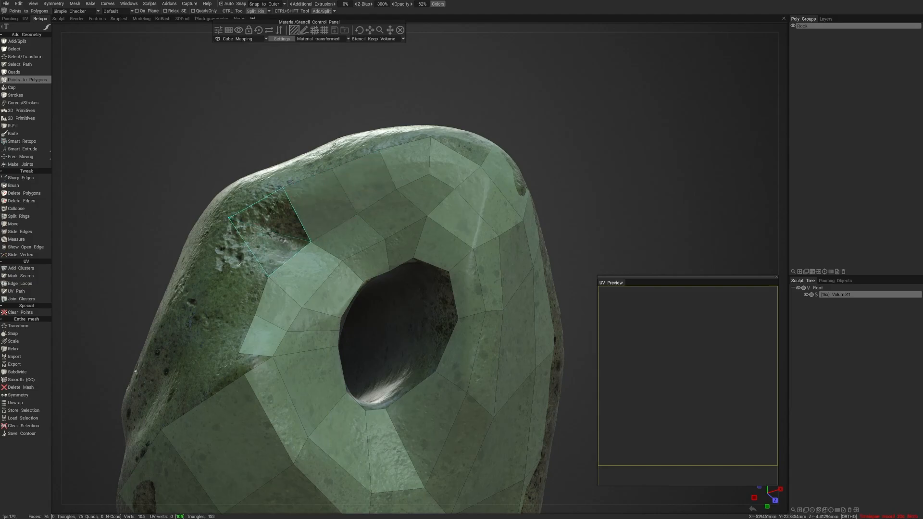
pyautogui.rightClick(276, 240)
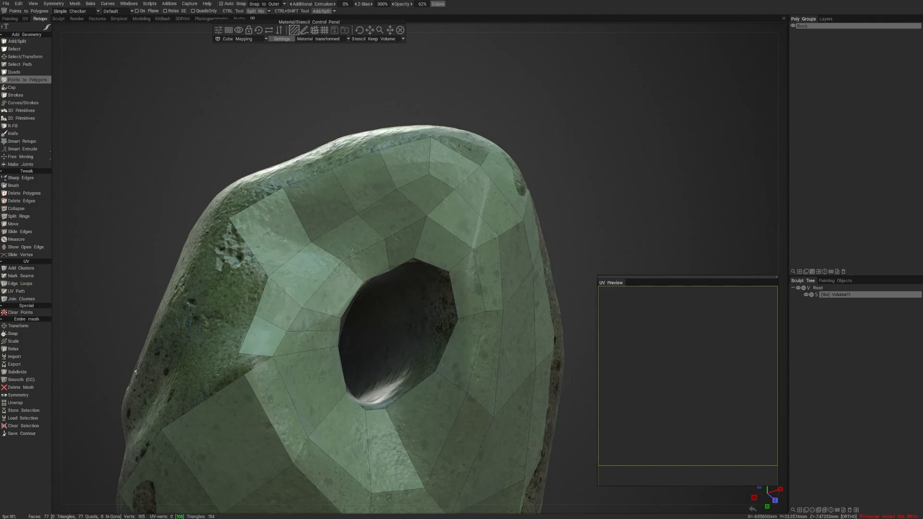
# - Move the outer row's end corner outward and join the row to the lower patch with two quads
pyautogui.moveTo(230, 218); pyautogui.dragTo(215, 253)
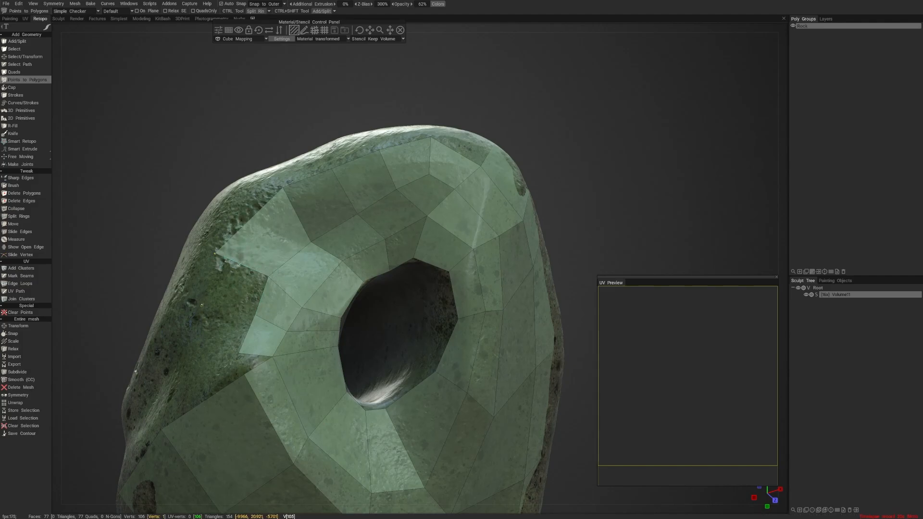
pyautogui.rightClick(232, 288)
pyautogui.click(194, 356)
pyautogui.rightClick(223, 333)
pyautogui.keyDown('alt'); pyautogui.moveTo(252, 369); pyautogui.dragTo(273, 409); pyautogui.keyUp('alt')
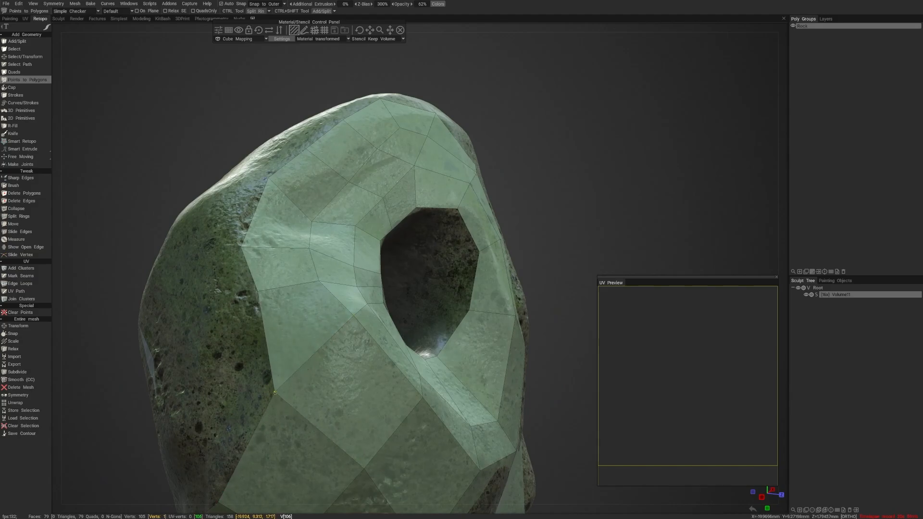
# - Build a further column of five quads along the patch's open outer border, toward the rock's peak
pyautogui.scroll(-1, 278, 348)
pyautogui.keyDown('alt'); pyautogui.moveTo(278, 348); pyautogui.dragTo(325, 325); pyautogui.keyUp('alt')
pyautogui.click(265, 344)
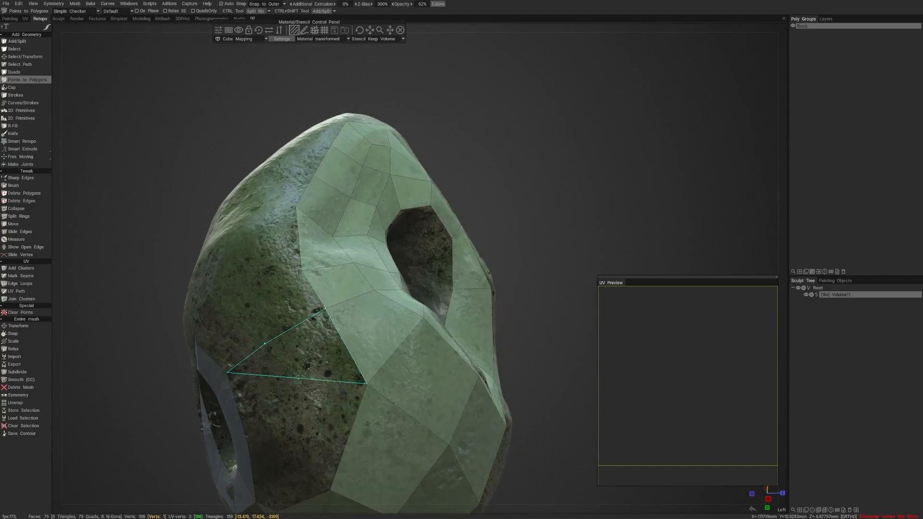
pyautogui.click(289, 387)
pyautogui.click(308, 353)
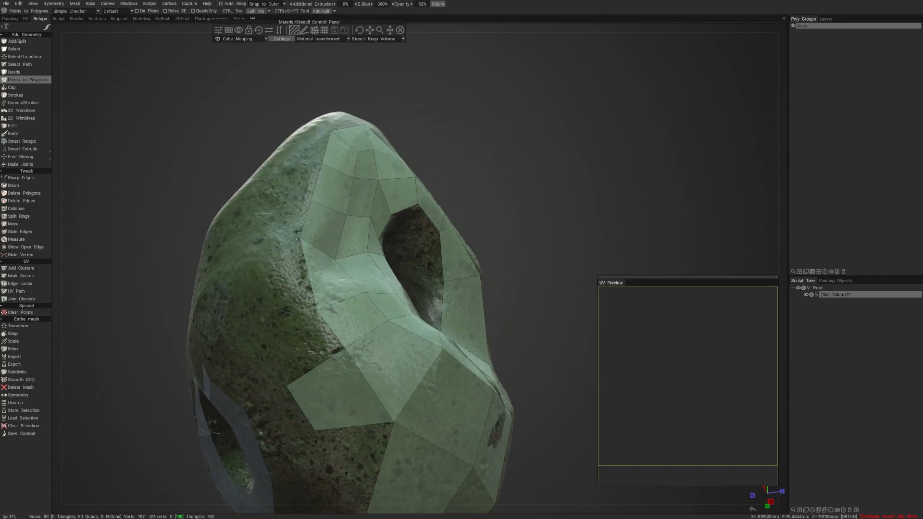
pyautogui.moveTo(308, 354)
pyautogui.keyDown('alt'); pyautogui.mouseDown()
pyautogui.moveTo(295, 362)
pyautogui.moveTo(303, 362)
pyautogui.mouseUp(); pyautogui.keyUp('alt')
pyautogui.click(254, 342)
pyautogui.rightClick(288, 348)
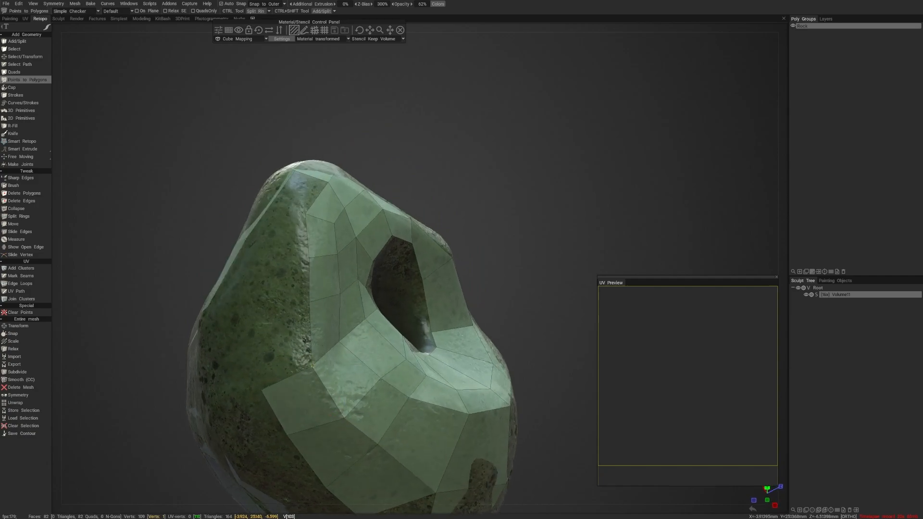
pyautogui.click(255, 311)
pyautogui.click(274, 342)
pyautogui.moveTo(274, 343)
pyautogui.keyDown('alt'); pyautogui.mouseDown()
pyautogui.moveTo(278, 350)
pyautogui.moveTo(277, 332)
pyautogui.mouseUp(); pyautogui.keyUp('alt')
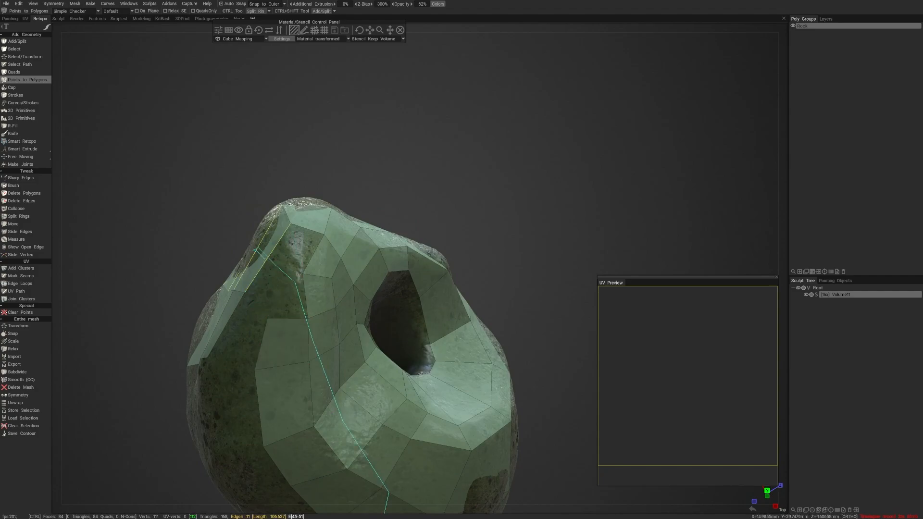
# - Insert an edge loop across the strip near the rock's peak and fill the adjoining gap with two quads
pyautogui.keyDown('ctrl'); pyautogui.click(255, 248); pyautogui.keyUp('ctrl')
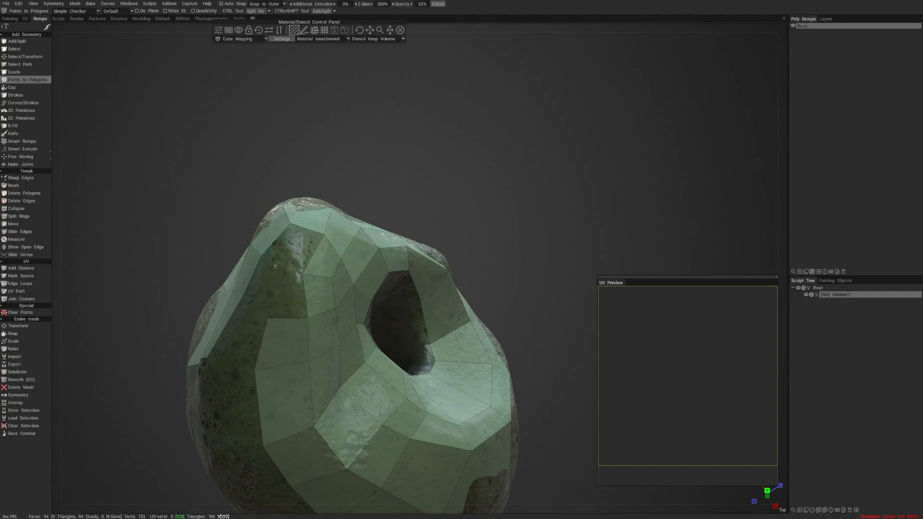
pyautogui.click(286, 300)
pyautogui.click(271, 262)
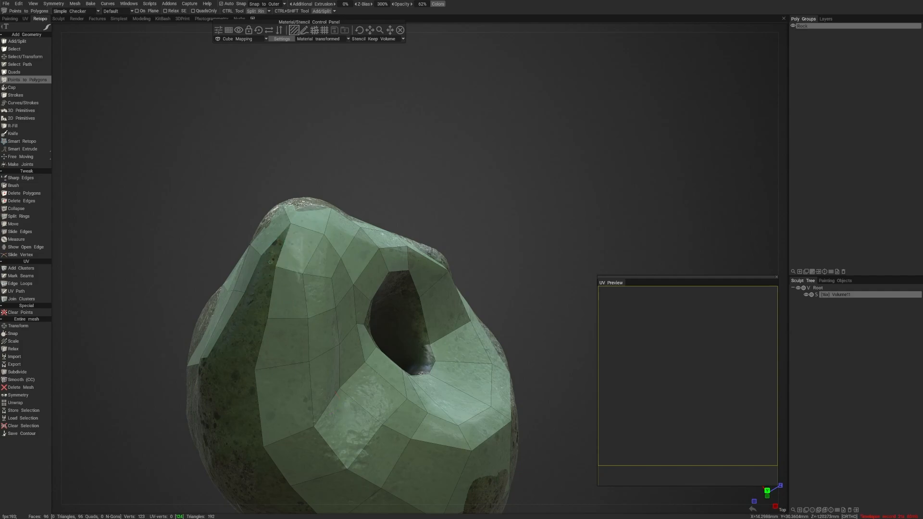
# - Merge the facing border vertices near the rock's peak to close the narrow gap between the two patches
pyautogui.moveTo(276, 267); pyautogui.dragTo(261, 256, button='right')
pyautogui.keyDown('alt'); pyautogui.moveTo(266, 277); pyautogui.dragTo(287, 275); pyautogui.keyUp('alt')
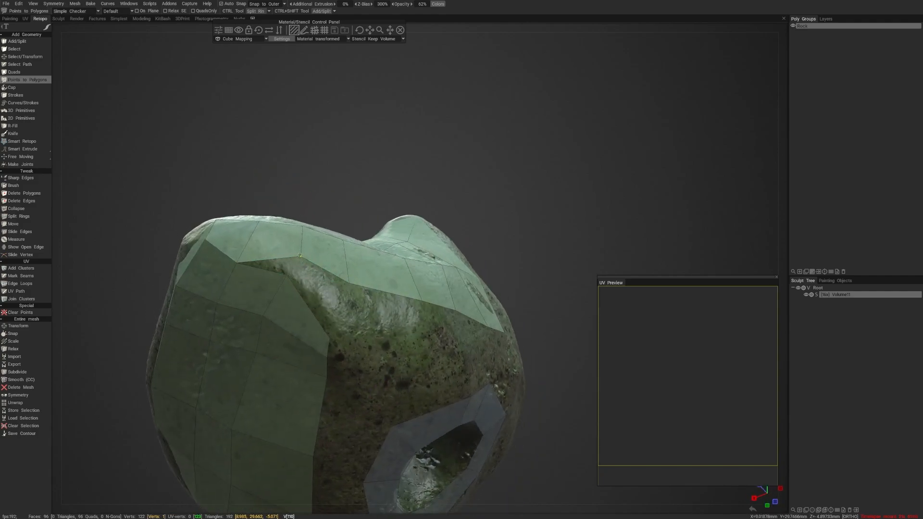
pyautogui.moveTo(301, 256); pyautogui.dragTo(287, 269, button='right')
pyautogui.keyDown('alt'); pyautogui.moveTo(352, 322); pyautogui.dragTo(289, 296); pyautogui.keyUp('alt')
pyautogui.moveTo(290, 295); pyautogui.dragTo(274, 306, button='right')
pyautogui.keyDown('alt'); pyautogui.moveTo(274, 306); pyautogui.dragTo(310, 308); pyautogui.keyUp('alt')
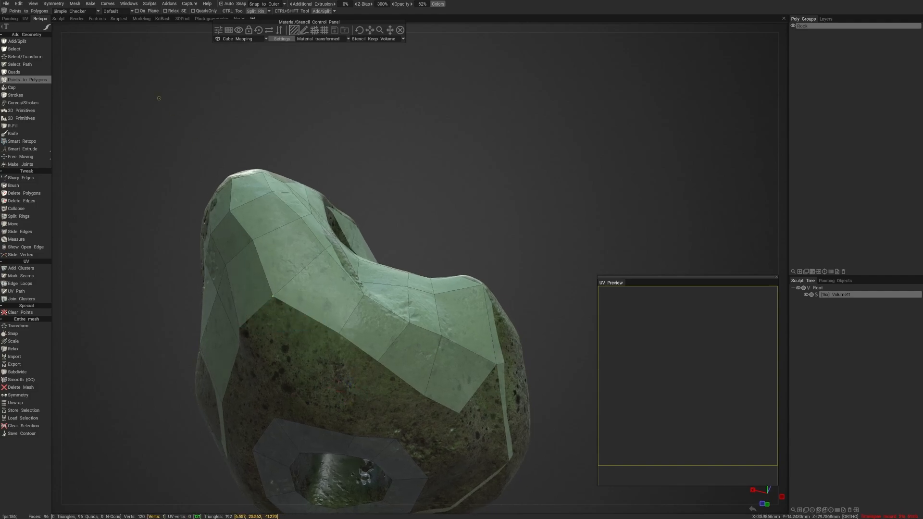
pyautogui.click(6, 3)
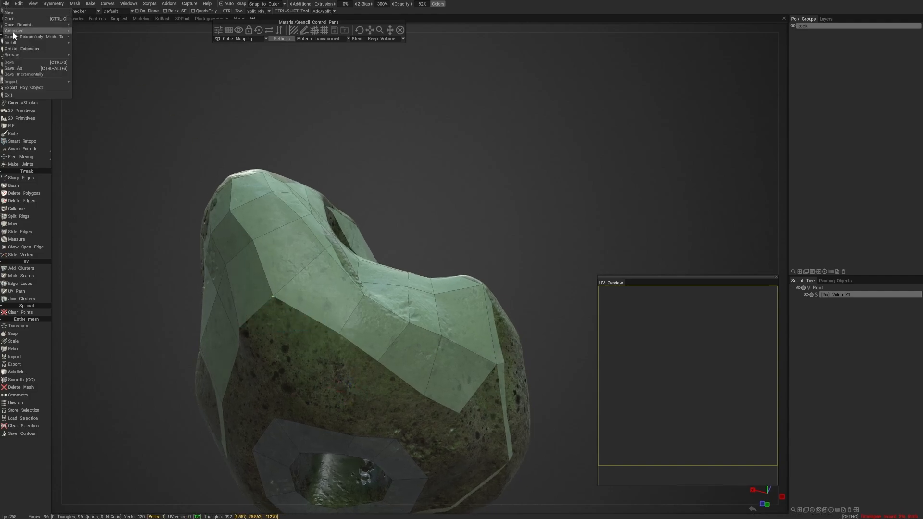
pyautogui.click(34, 69)
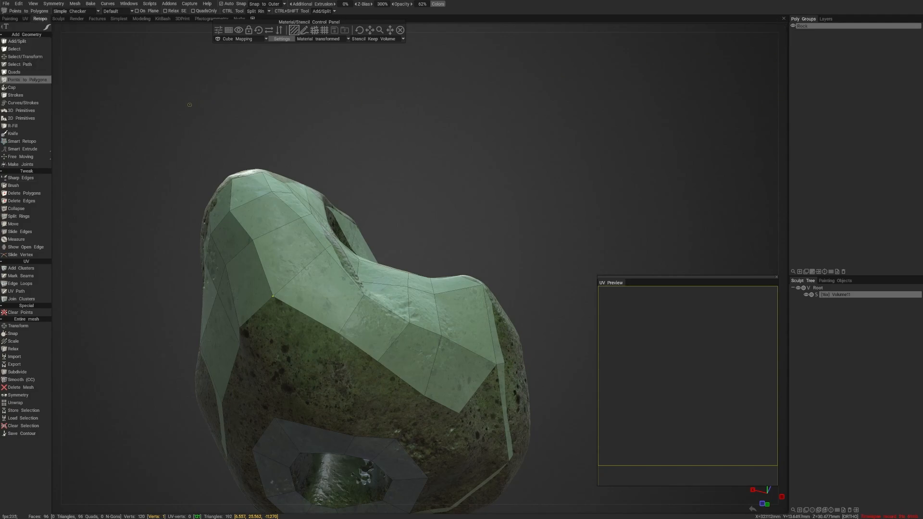
pyautogui.moveTo(336, 145)
pyautogui.keyDown('alt'); pyautogui.mouseDown()
pyautogui.moveTo(357, 147)
pyautogui.moveTo(338, 135)
pyautogui.mouseUp(); pyautogui.keyUp('alt')
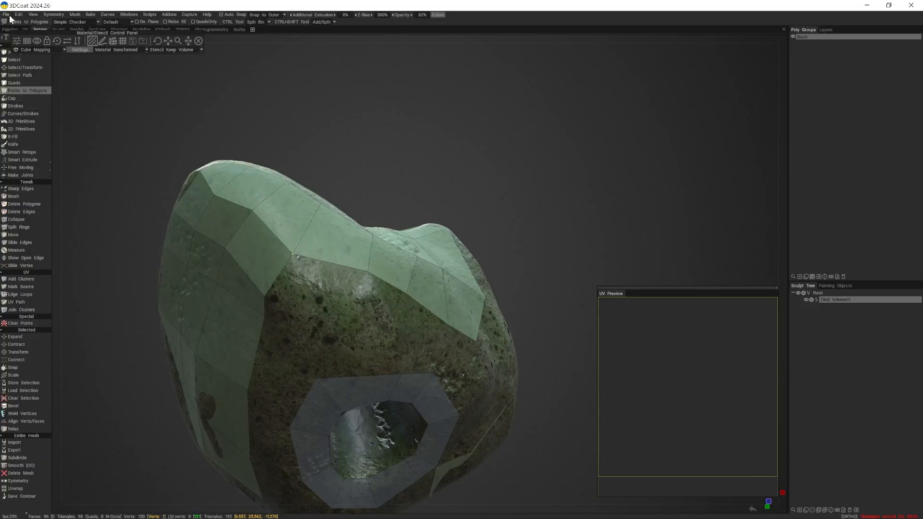
# - Save the scene as Asteroid in the Asteroid folder under _Teaching > Lessons > __Modeling & Animation Systems II > 3DCoat
pyautogui.click(6, 15)
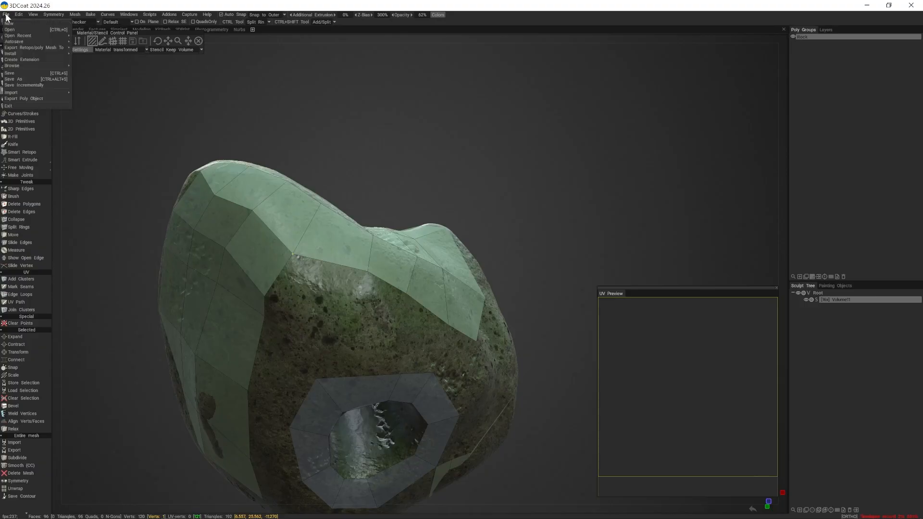
pyautogui.click(41, 79)
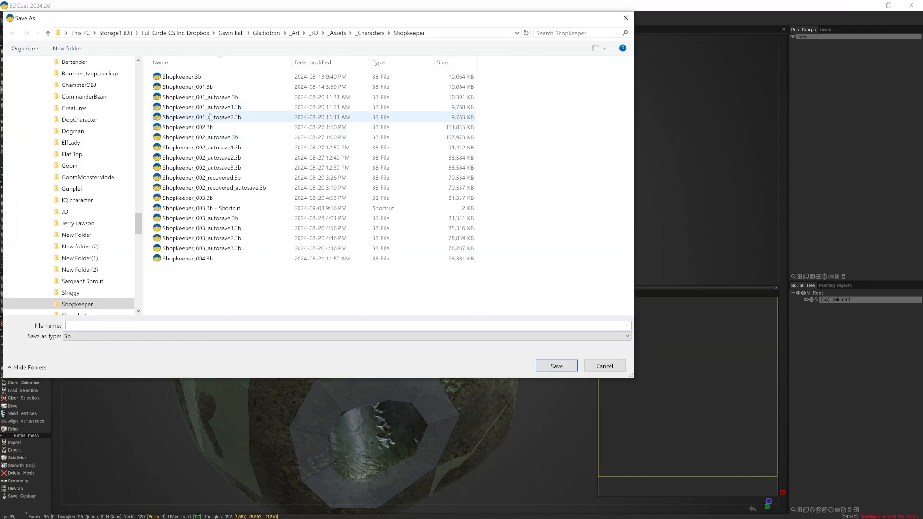
pyautogui.scroll(3, 144, 183)
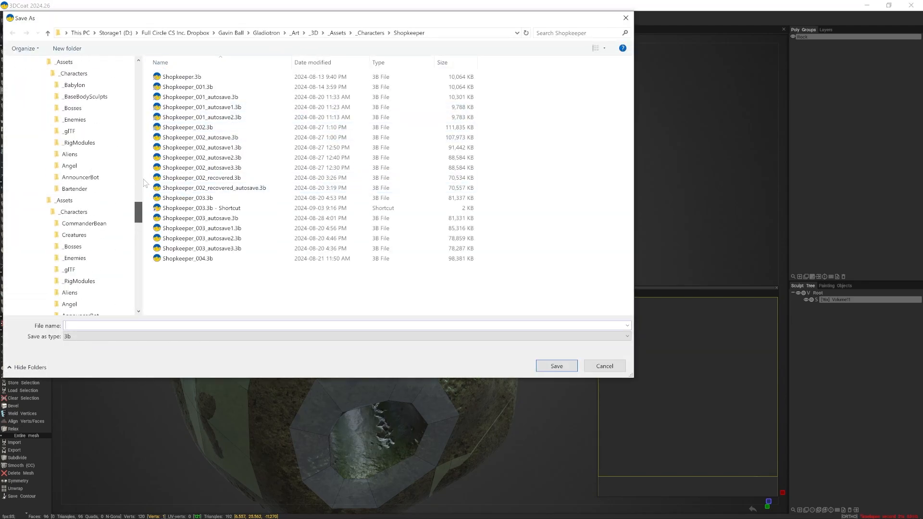
pyautogui.scroll(10, 145, 183)
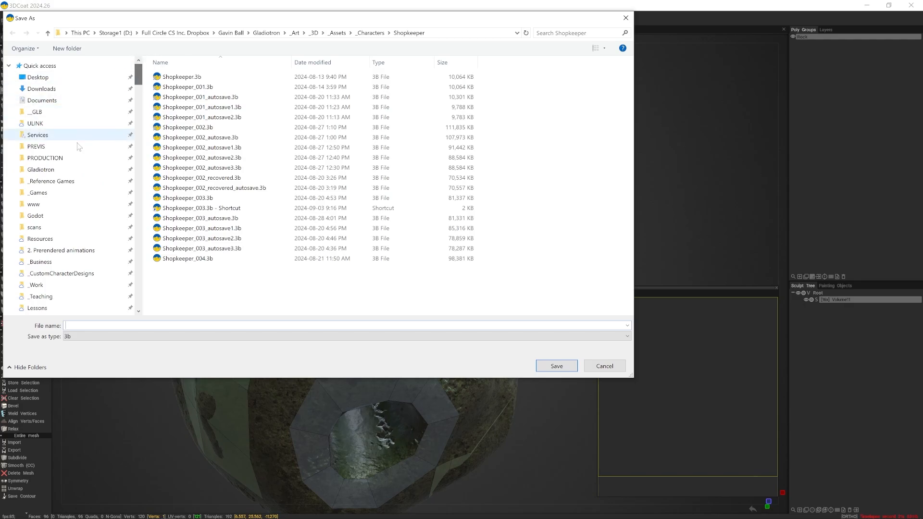
pyautogui.scroll(-2, 72, 259)
pyautogui.click(52, 246)
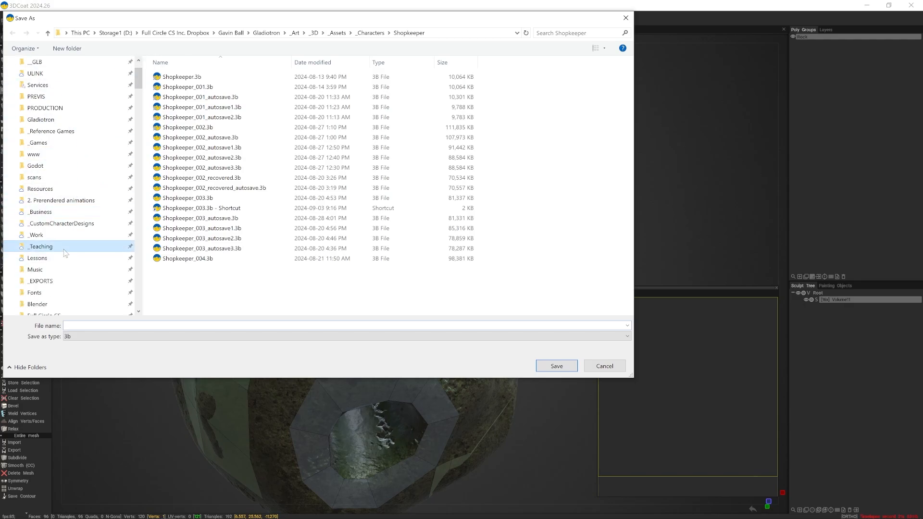
pyautogui.doubleClick(192, 169)
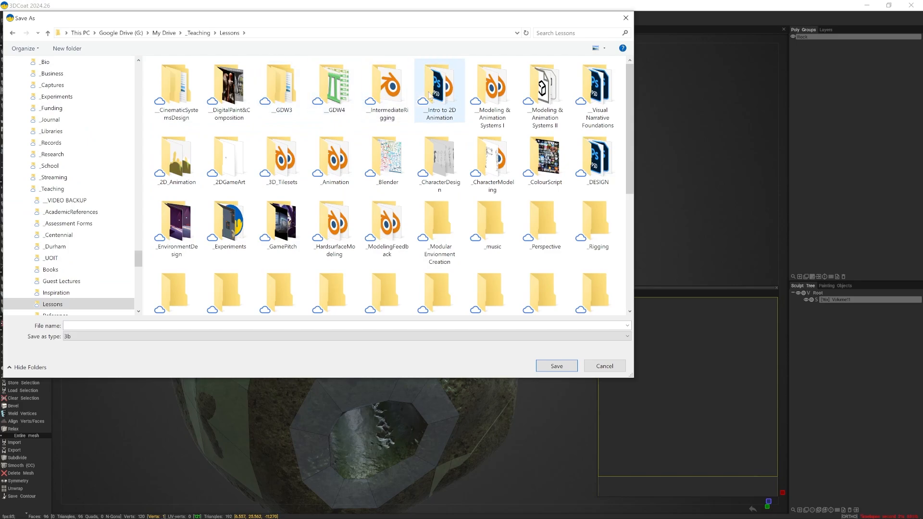
pyautogui.doubleClick(547, 97)
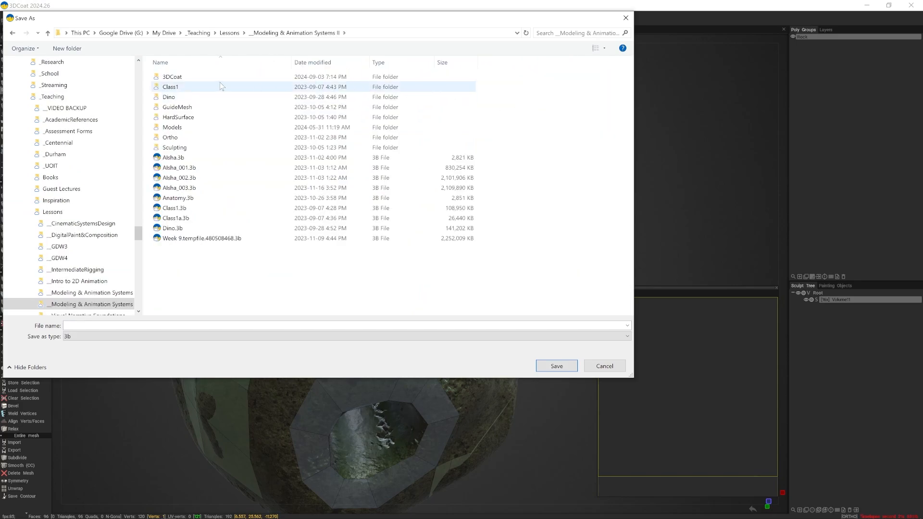
pyautogui.doubleClick(179, 77)
pyautogui.doubleClick(181, 77)
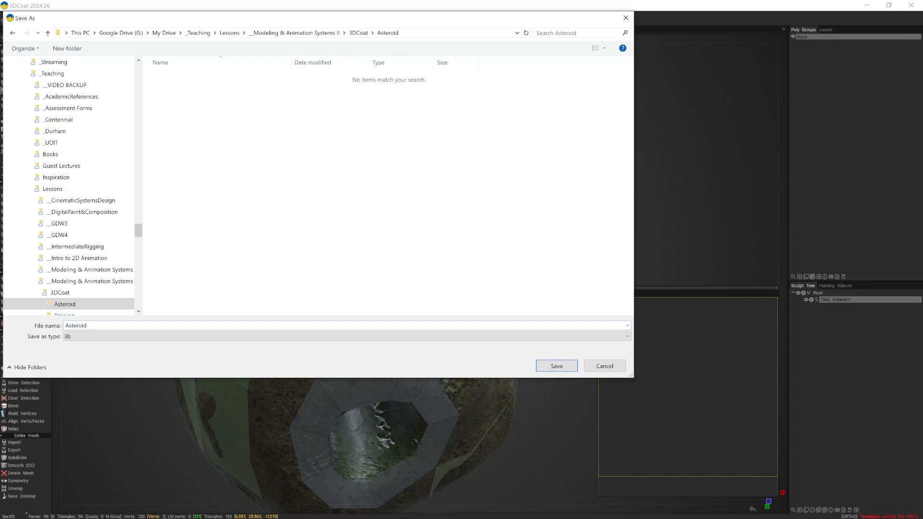
pyautogui.press('Return')
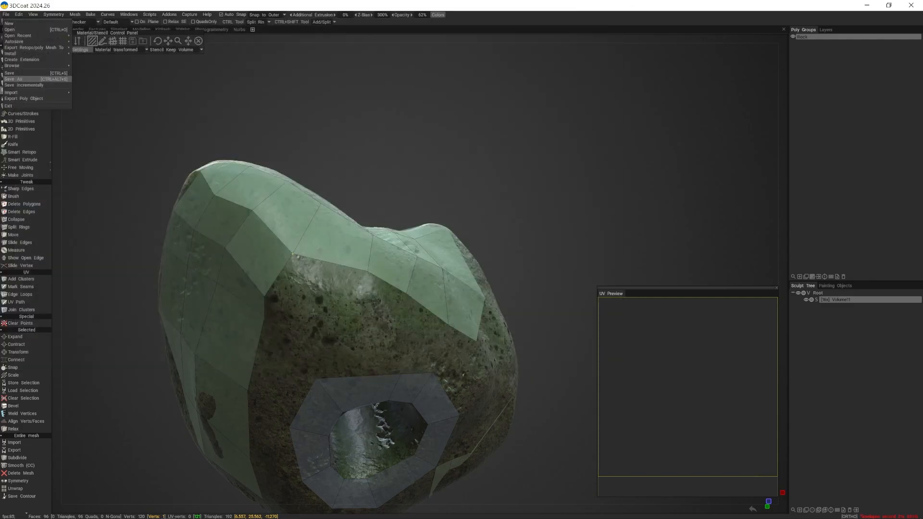
# - Extend the retopology mesh from its border above the hole with a row of four quads
pyautogui.moveTo(488, 189); pyautogui.dragTo(490, 161)
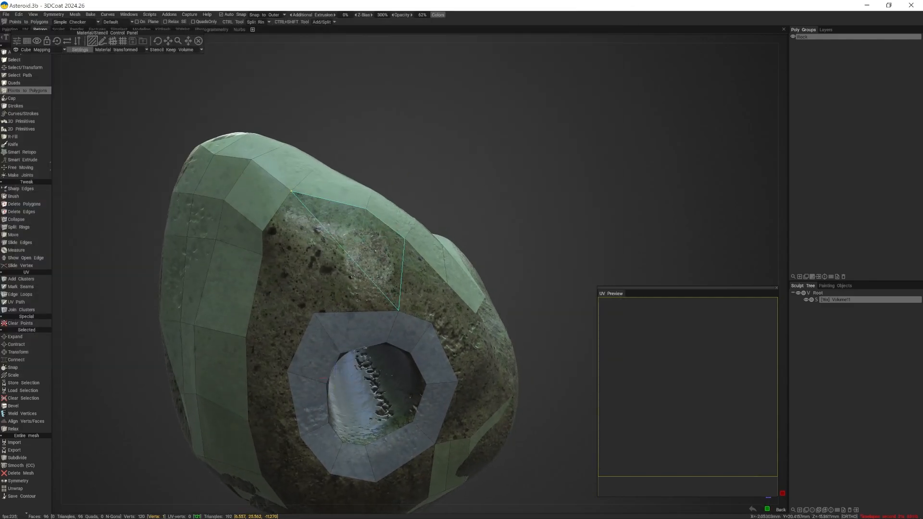
pyautogui.click(320, 243)
pyautogui.rightClick(316, 222)
pyautogui.keyDown('alt'); pyautogui.moveTo(382, 252); pyautogui.dragTo(302, 259); pyautogui.keyUp('alt')
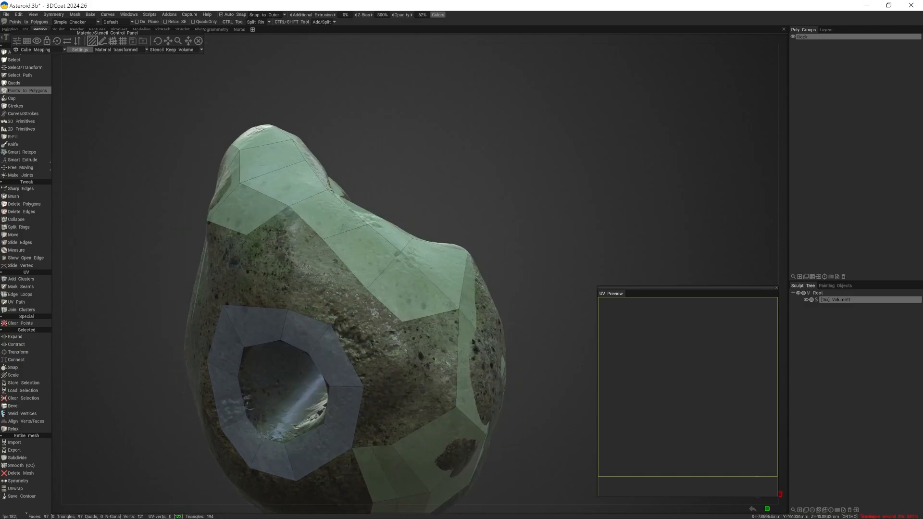
pyautogui.click(290, 268)
pyautogui.click(274, 239)
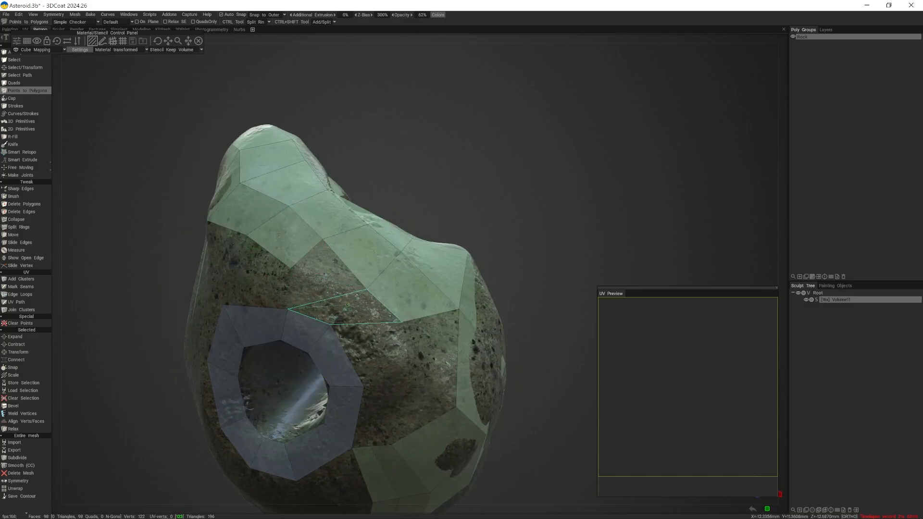
pyautogui.click(347, 304)
pyautogui.click(323, 276)
pyautogui.click(387, 346)
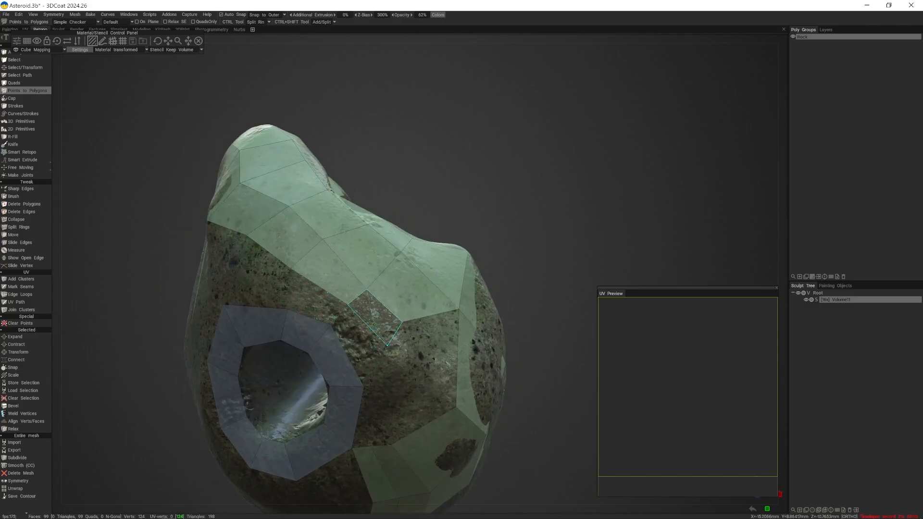
pyautogui.rightClick(376, 317)
# - Connect the new row to the ring around the hole with two quads
pyautogui.keyDown('alt'); pyautogui.moveTo(333, 326); pyautogui.dragTo(383, 331); pyautogui.keyUp('alt')
pyautogui.rightClick(377, 306)
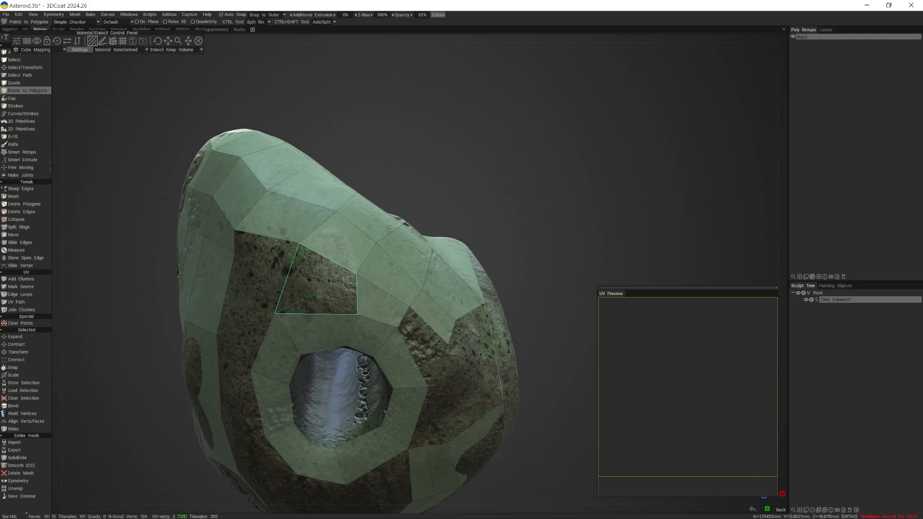
pyautogui.rightClick(306, 289)
pyautogui.keyDown('alt'); pyautogui.moveTo(306, 289); pyautogui.dragTo(354, 288); pyautogui.keyUp('alt')
# - Fill the strip between the side patch and the hole's ring with four quads down toward the rock's underside
pyautogui.click(295, 262)
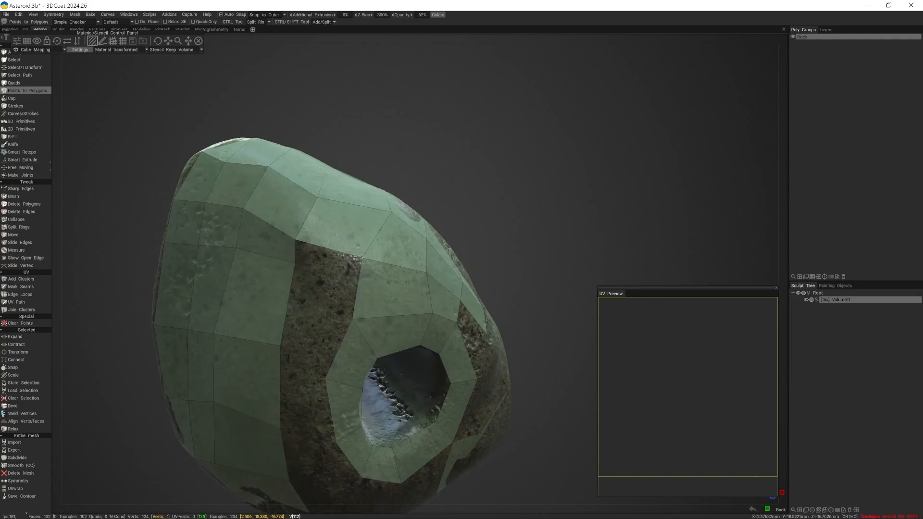
pyautogui.moveTo(296, 262); pyautogui.dragTo(290, 279, button='right')
pyautogui.rightClick(321, 286)
pyautogui.click(311, 298)
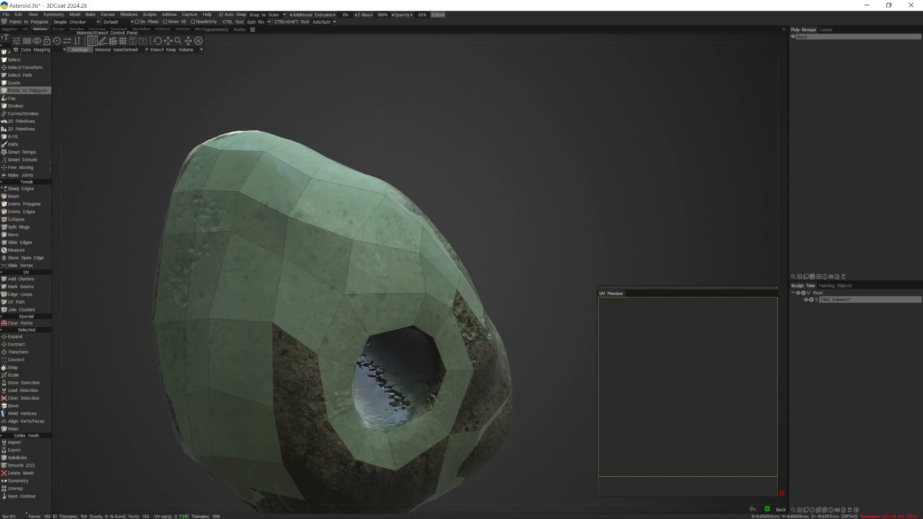
pyautogui.rightClick(297, 381)
pyautogui.rightClick(299, 382)
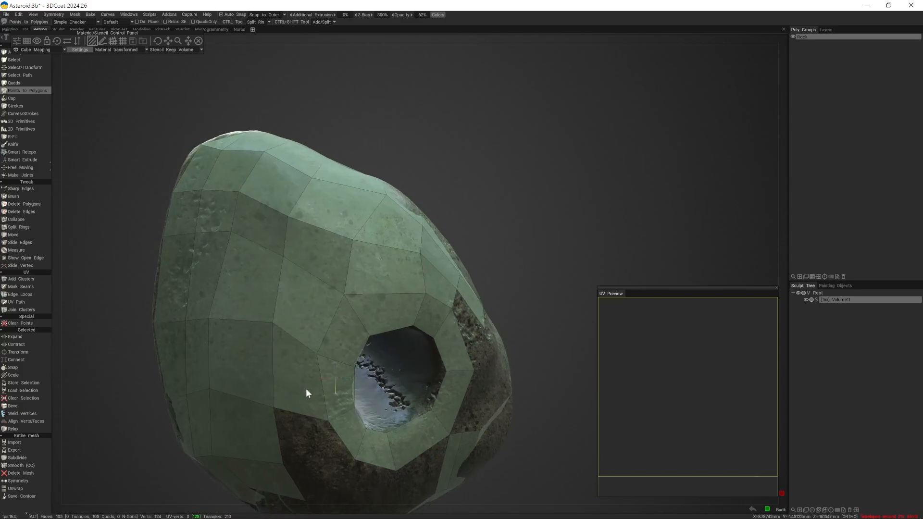
pyautogui.keyDown('alt'); pyautogui.moveTo(306, 388); pyautogui.dragTo(284, 359); pyautogui.keyUp('alt')
pyautogui.click(283, 363)
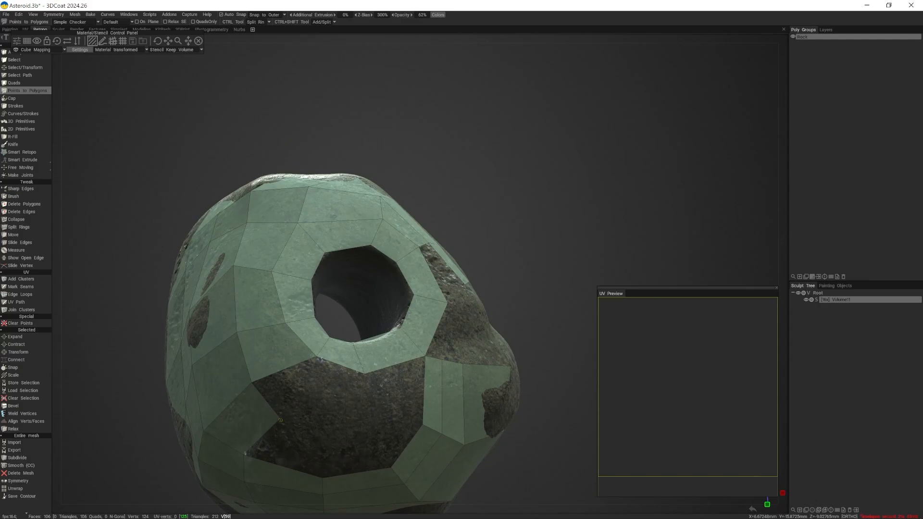
# - Reposition the patch's corner vertex and two of the ring's outer vertices around the open area below the hole
pyautogui.click(296, 426)
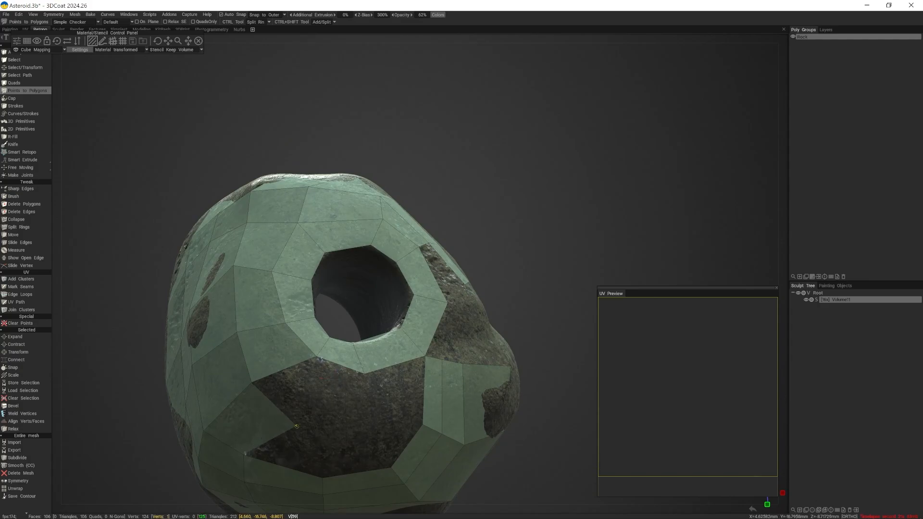
pyautogui.moveTo(315, 357); pyautogui.dragTo(298, 348)
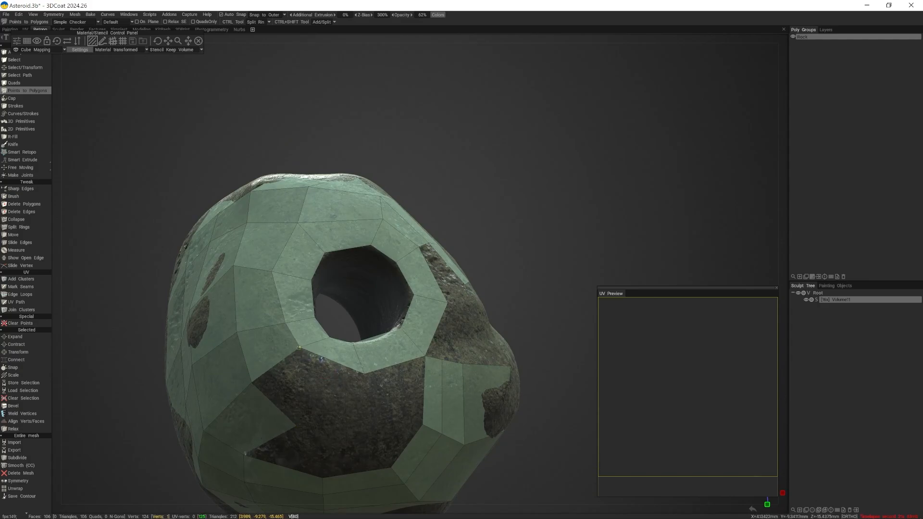
pyautogui.moveTo(287, 390)
pyautogui.mouseDown(button='middle')
pyautogui.moveTo(339, 407)
pyautogui.moveTo(277, 391)
pyautogui.moveTo(281, 403)
pyautogui.mouseUp(button='middle')
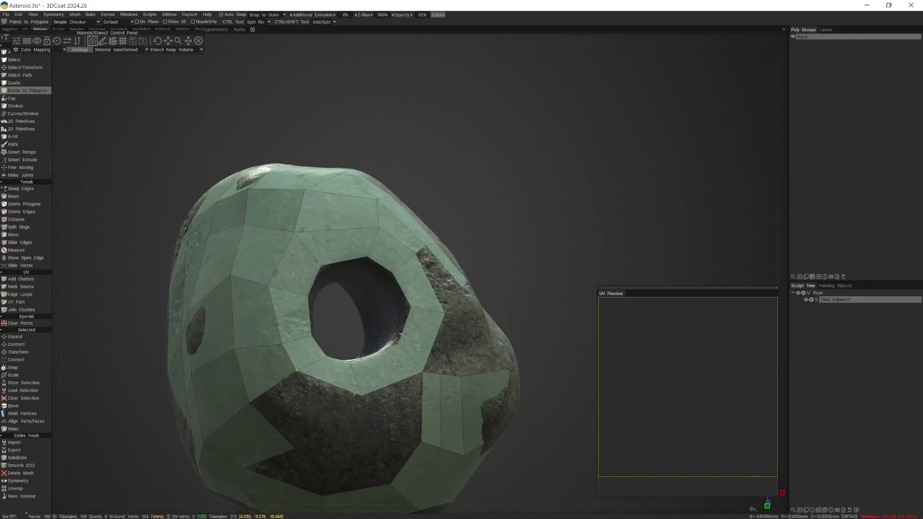
pyautogui.moveTo(361, 395); pyautogui.dragTo(343, 408)
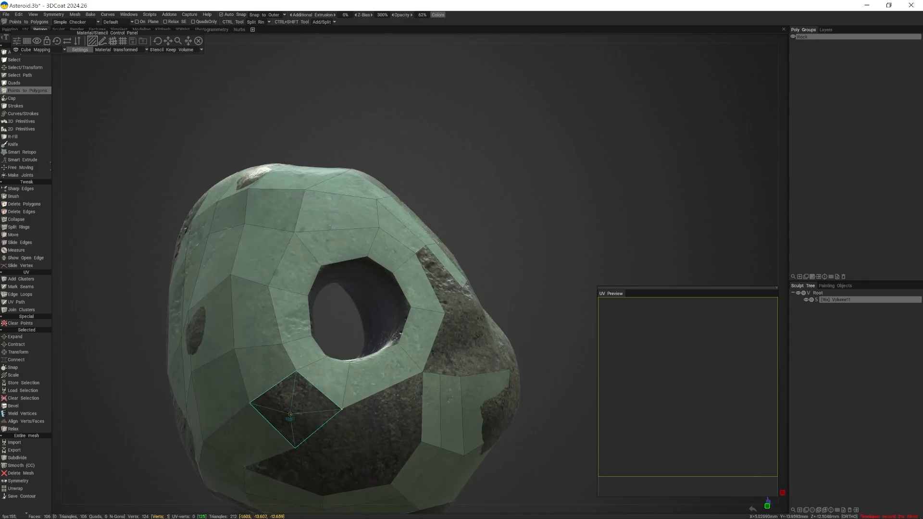
# - Add two quads between the ring and the lower patch, and slide their shared border vertex away from the gap
pyautogui.rightClick(301, 409)
pyautogui.moveTo(327, 429); pyautogui.dragTo(319, 395, button='middle')
pyautogui.click(281, 408)
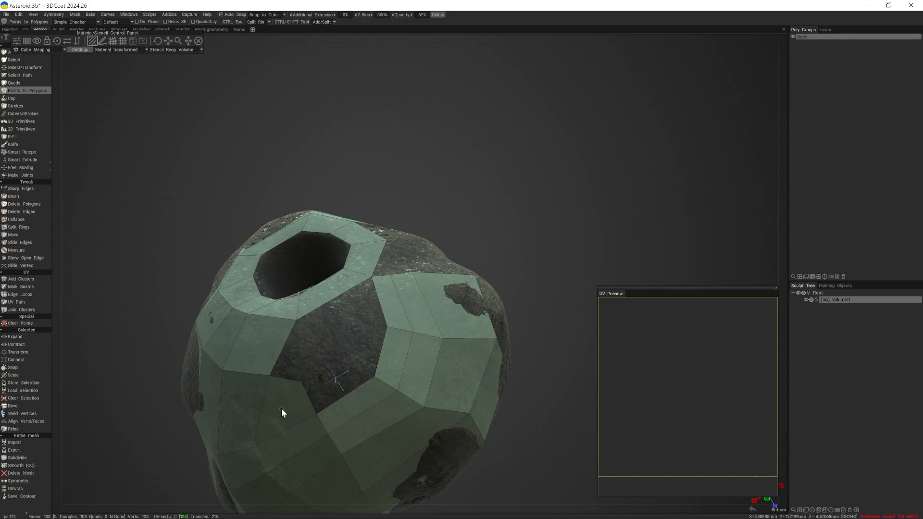
pyautogui.moveTo(272, 375); pyautogui.dragTo(254, 374)
pyautogui.moveTo(274, 379); pyautogui.dragTo(276, 400, button='middle')
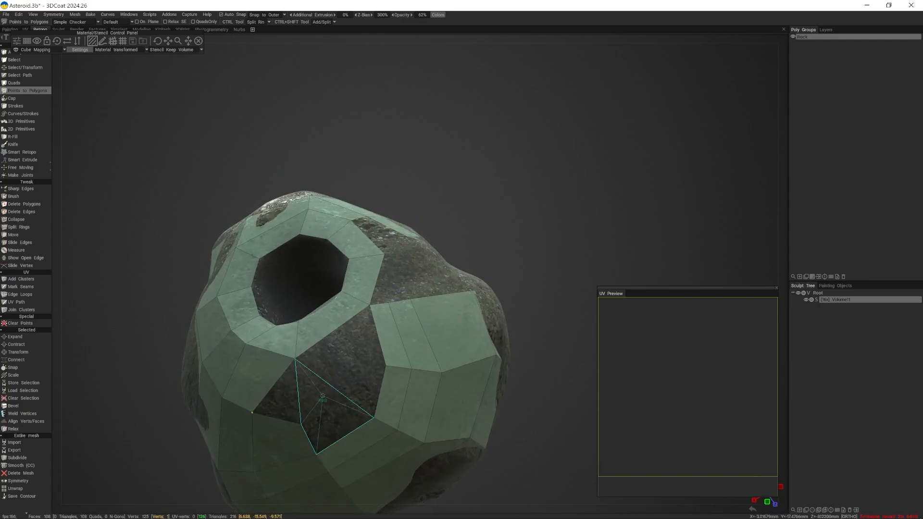
# - Close the remaining open area below the hole with six quads joining the ring to the lower patches
pyautogui.click(327, 392)
pyautogui.rightClick(293, 400)
pyautogui.rightClick(335, 421)
pyautogui.moveTo(348, 411); pyautogui.dragTo(346, 435, button='middle')
pyautogui.click(341, 385)
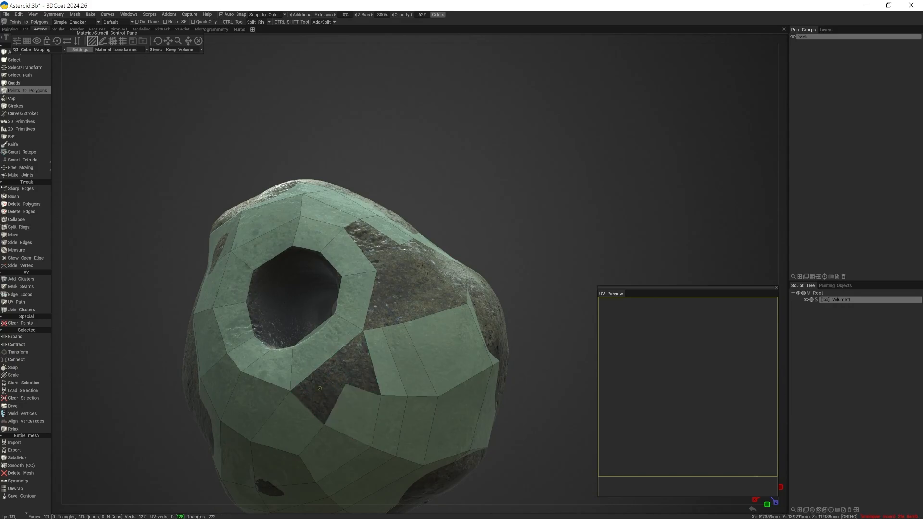
pyautogui.keyDown('ctrl'); pyautogui.click(326, 359); pyautogui.keyUp('ctrl')
pyautogui.rightClick(322, 392)
pyautogui.rightClick(358, 364)
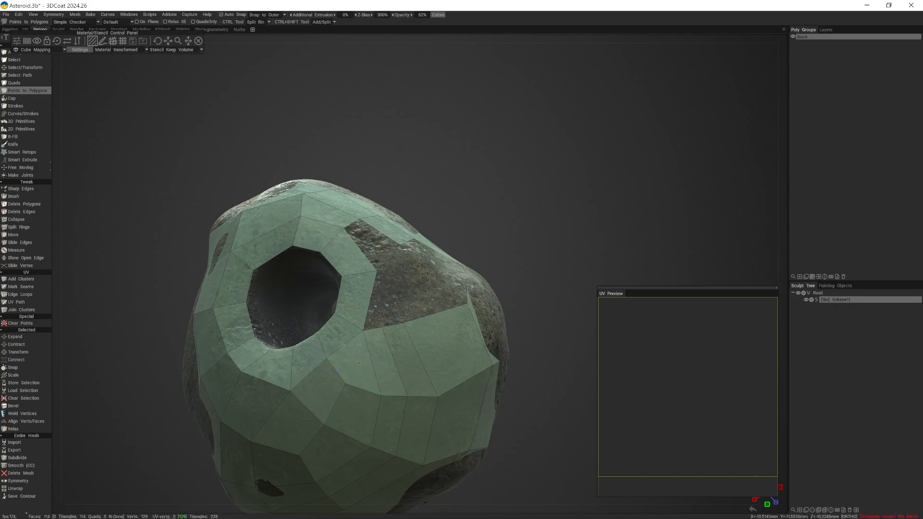
# - Reshape the lower border of the gap beside the hole by moving its vertices, and fill the adjoining corner with a quad
pyautogui.moveTo(359, 363); pyautogui.dragTo(347, 380, button='middle')
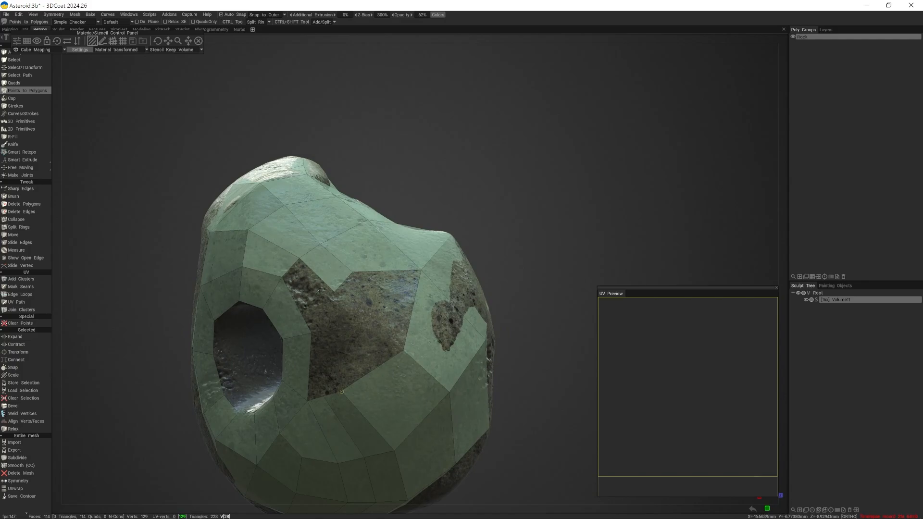
pyautogui.moveTo(342, 392); pyautogui.dragTo(370, 389)
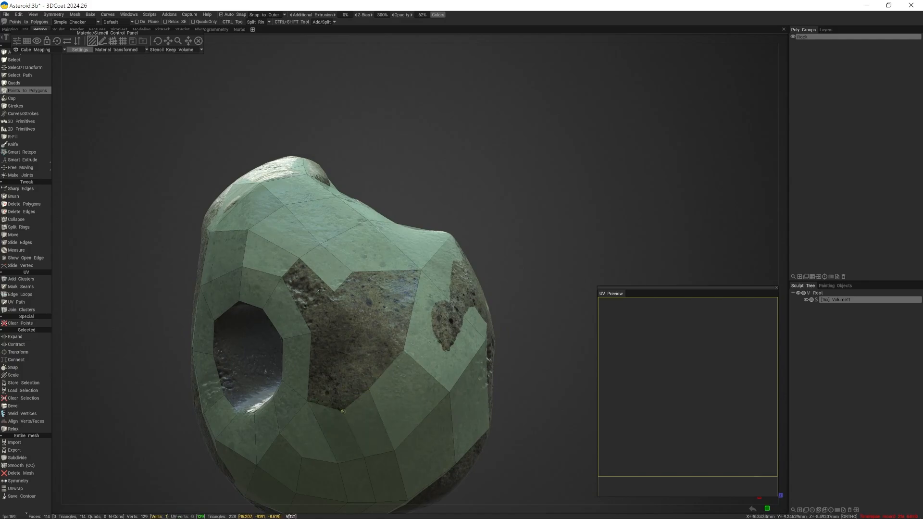
pyautogui.click(316, 345)
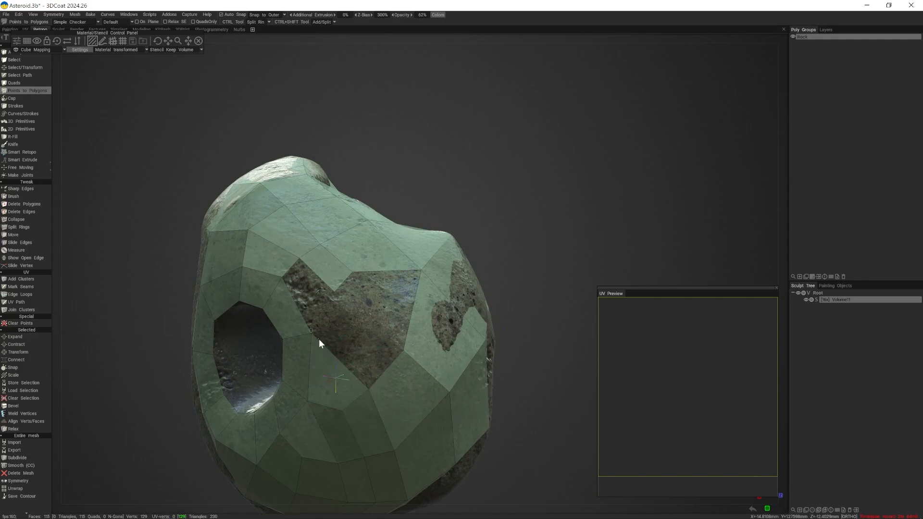
# - Move the ring's outer vertex slightly into the gap and fill the narrow notch above it with a quad
pyautogui.moveTo(311, 332); pyautogui.dragTo(318, 339, button='right')
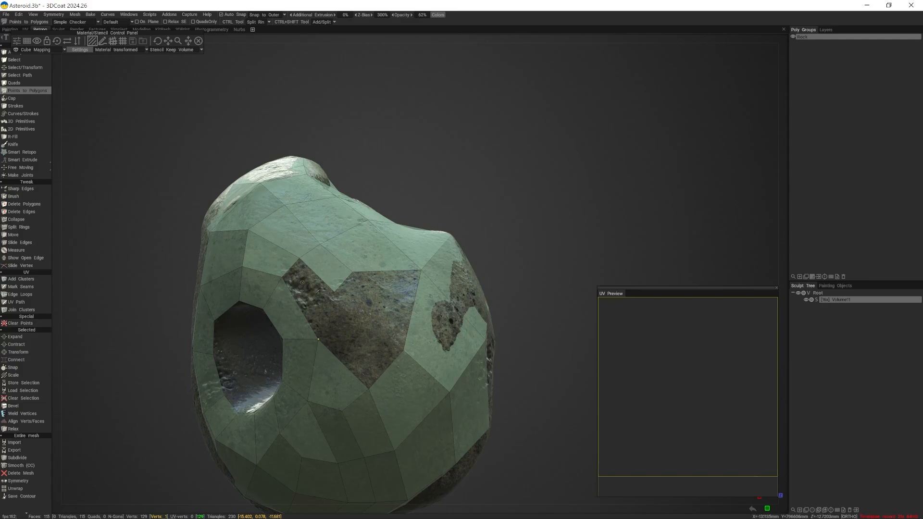
pyautogui.moveTo(302, 282); pyautogui.dragTo(346, 341, button='middle')
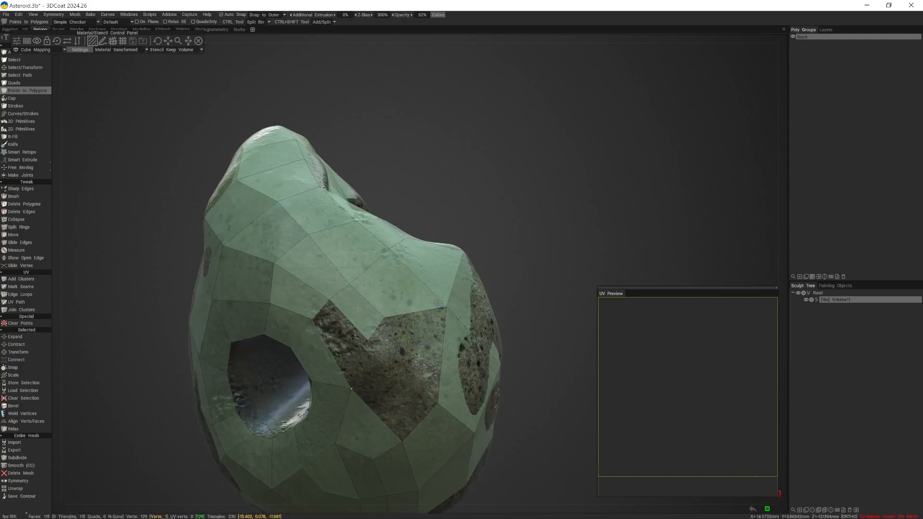
pyautogui.click(362, 335)
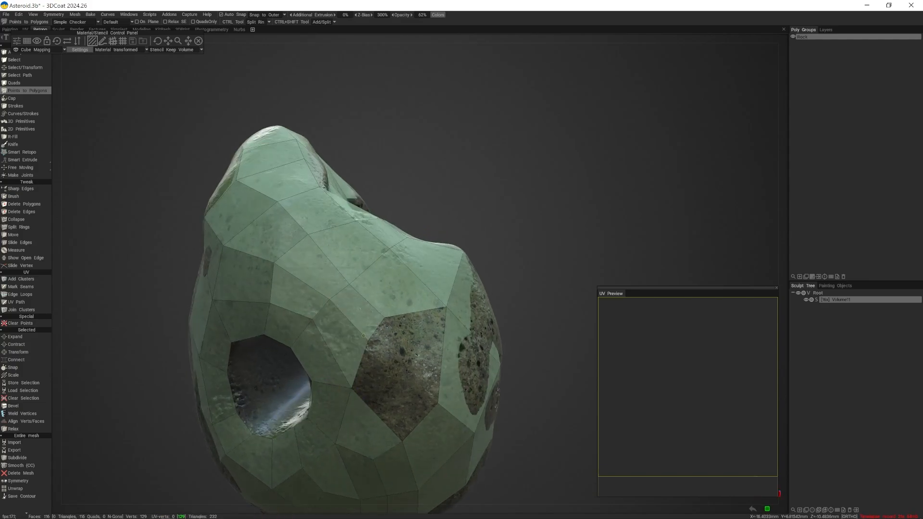
# - Close the open gap beside the hole by cutting two edge loops through its border edge and filling the remaining spaces with quads
pyautogui.moveTo(383, 360); pyautogui.dragTo(269, 332, button='middle')
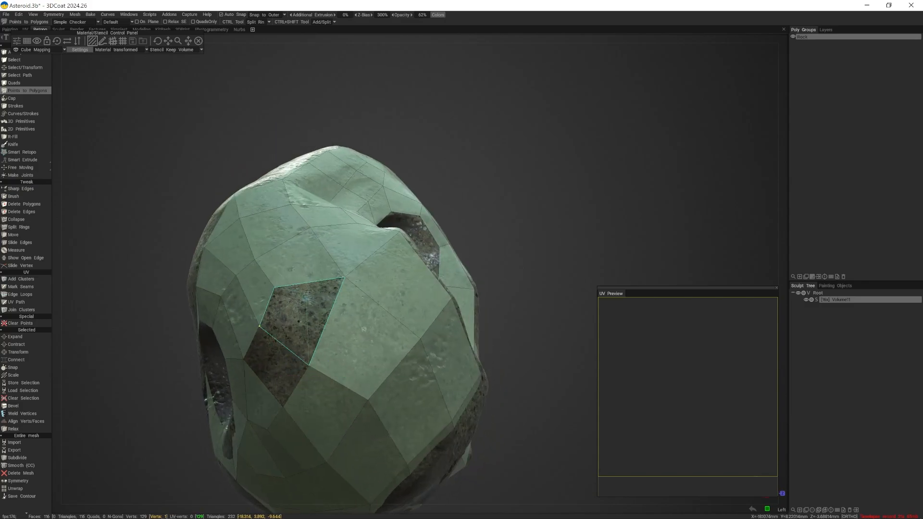
pyautogui.moveTo(275, 287); pyautogui.dragTo(283, 296, button='right')
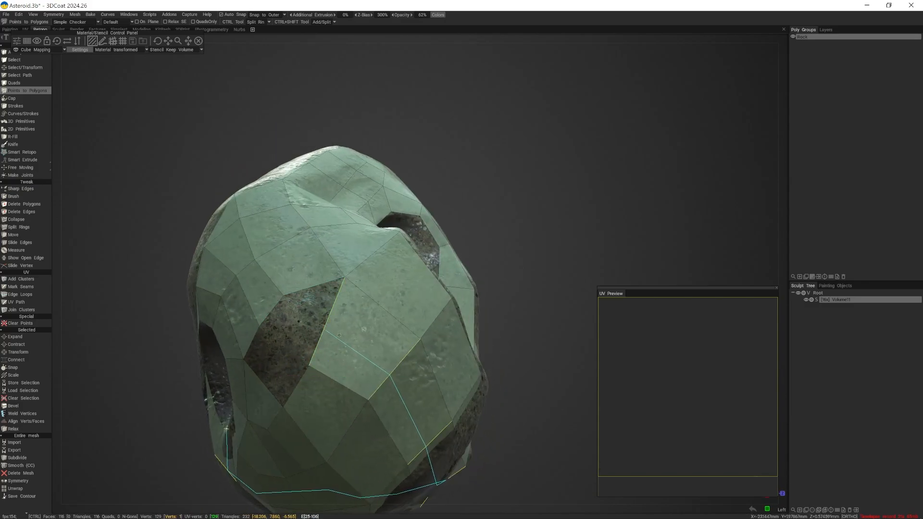
pyautogui.keyDown('ctrl'); pyautogui.click(327, 318); pyautogui.keyUp('ctrl')
pyautogui.moveTo(306, 330); pyautogui.dragTo(336, 326, button='middle')
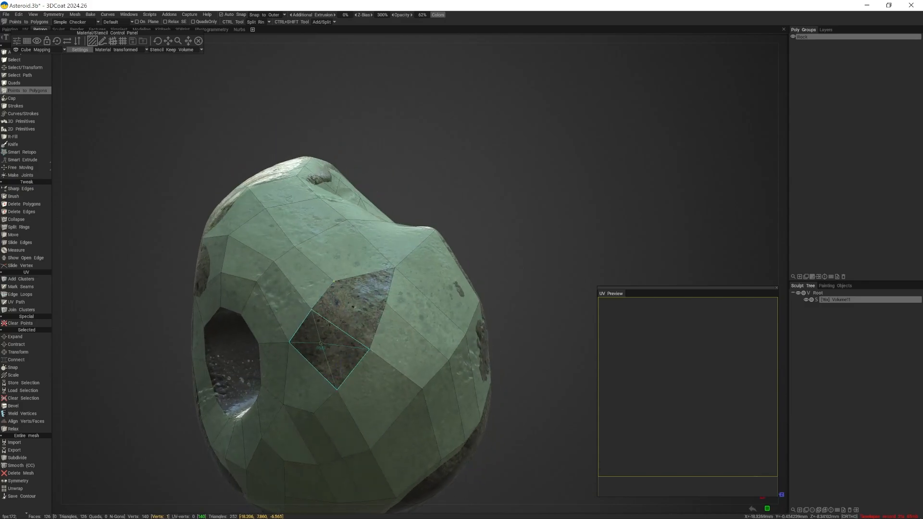
pyautogui.click(335, 336)
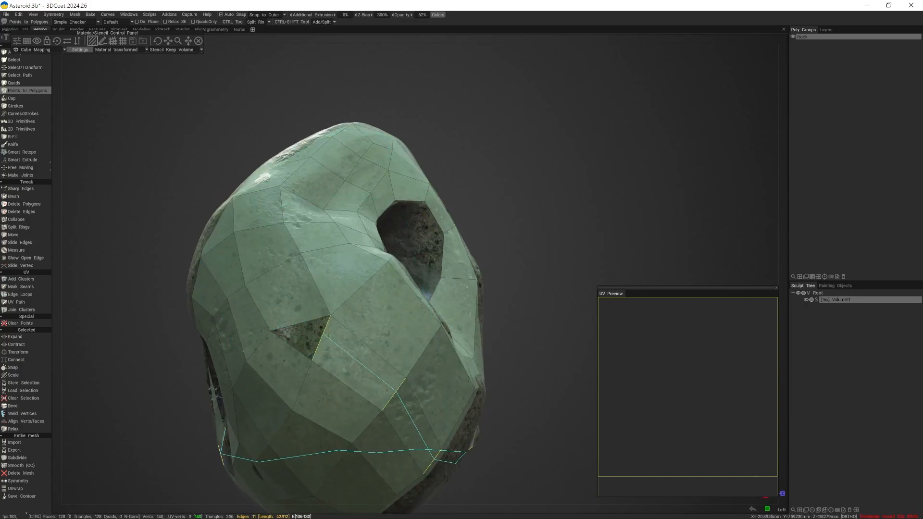
pyautogui.keyDown('ctrl'); pyautogui.click(328, 336); pyautogui.keyUp('ctrl')
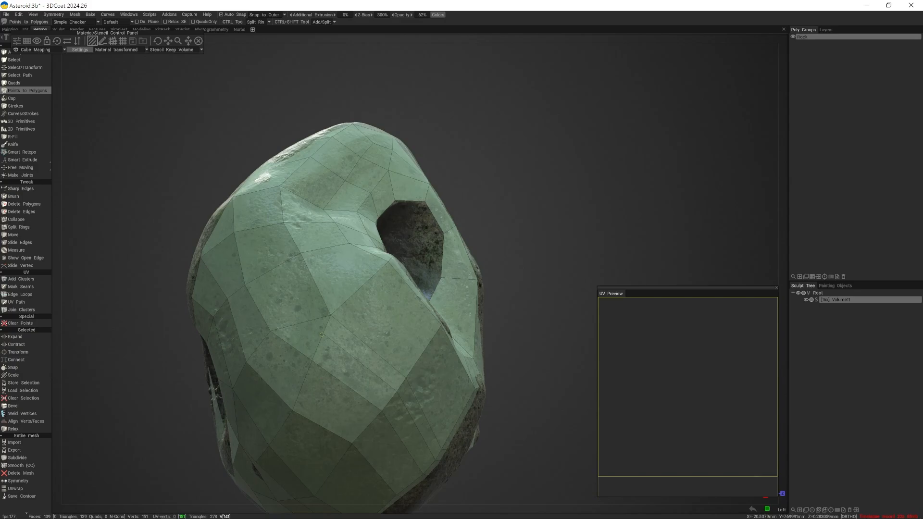
# - Examine the retopology around the through-hole from both sides of the stone, checking the tunnel's inner walls
pyautogui.scroll(-2, 308, 334)
pyautogui.keyDown('alt'); pyautogui.moveTo(306, 334); pyautogui.dragTo(198, 296); pyautogui.keyUp('alt')
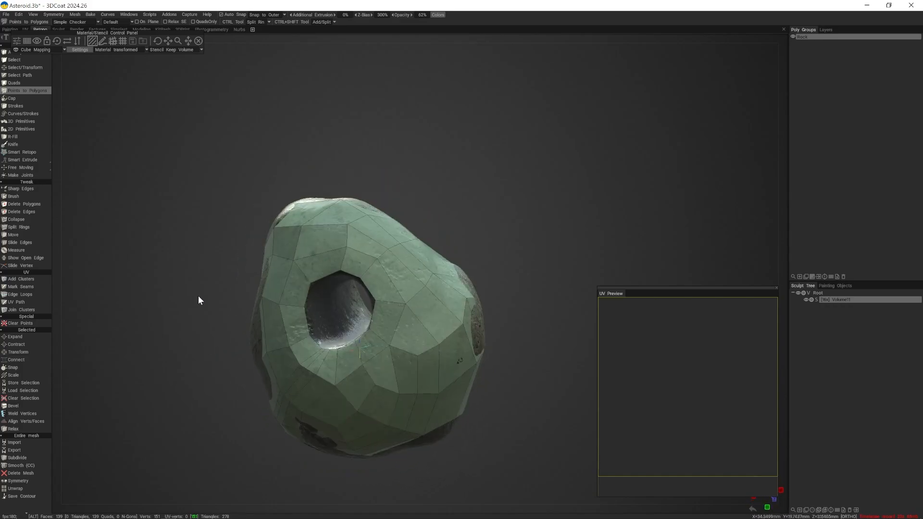
pyautogui.keyDown('alt'); pyautogui.moveTo(198, 296); pyautogui.dragTo(326, 362, button='right'); pyautogui.keyUp('alt')
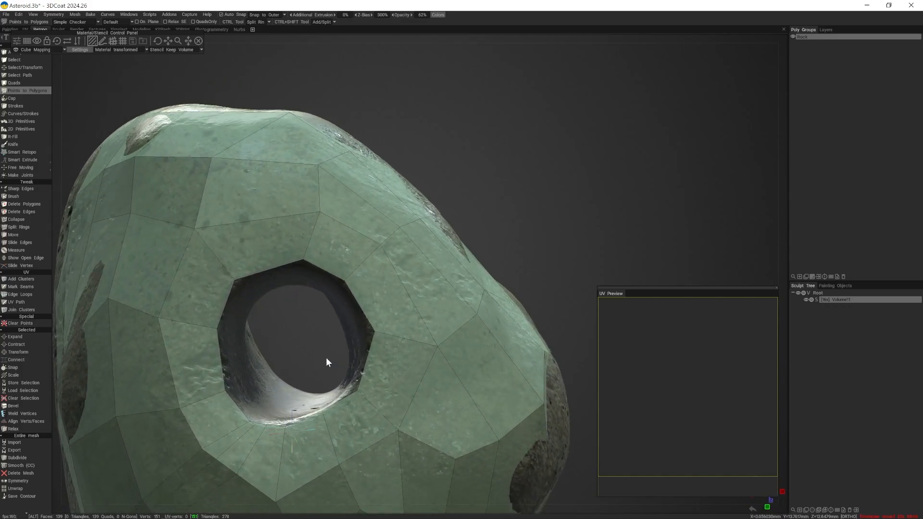
pyautogui.keyDown('alt'); pyautogui.moveTo(326, 358); pyautogui.dragTo(313, 354); pyautogui.keyUp('alt')
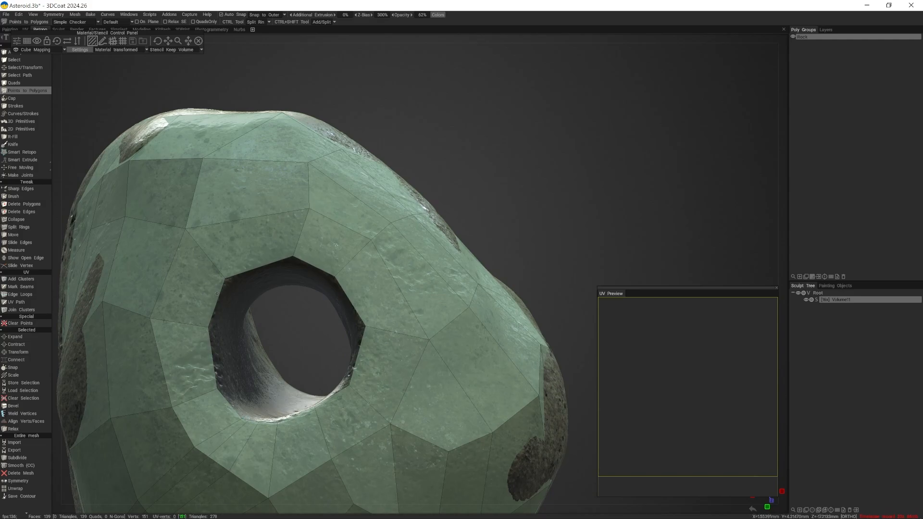
pyautogui.moveTo(273, 336); pyautogui.dragTo(279, 350)
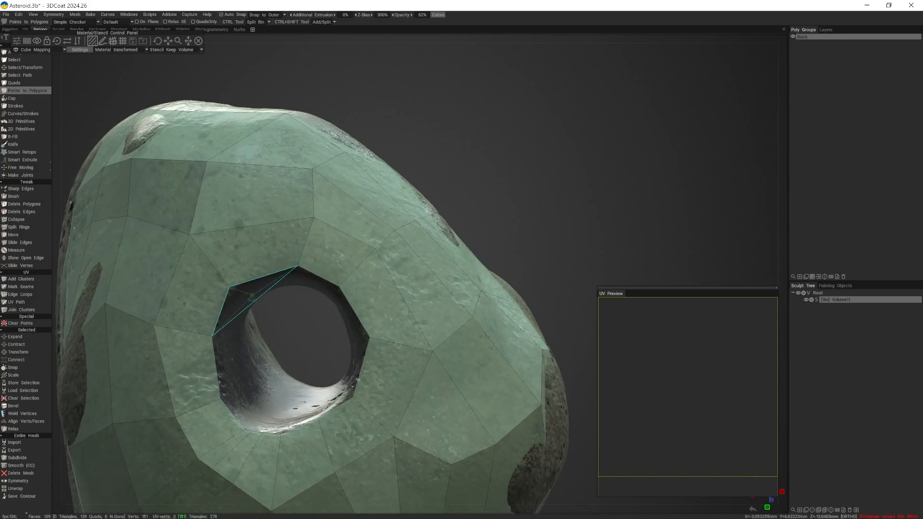
pyautogui.keyDown('alt'); pyautogui.moveTo(252, 295); pyautogui.dragTo(379, 369); pyautogui.keyUp('alt')
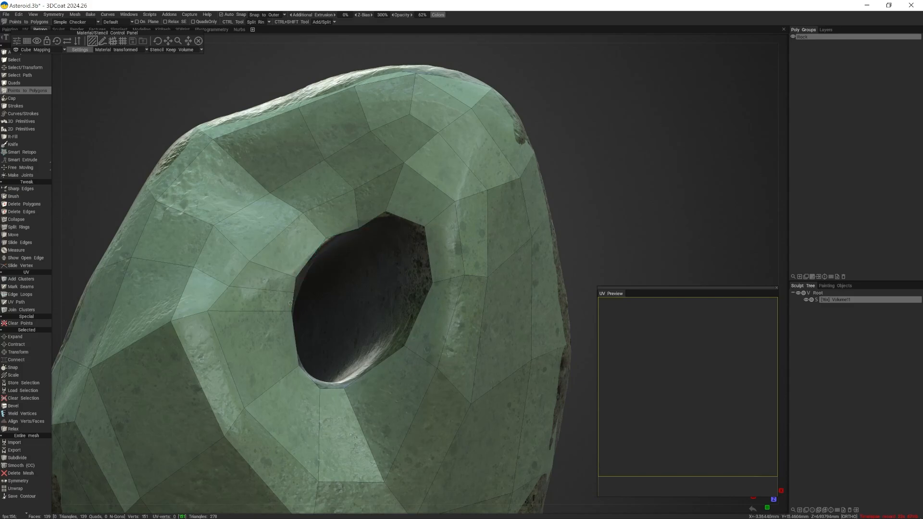
pyautogui.keyDown('alt'); pyautogui.moveTo(346, 350); pyautogui.dragTo(294, 387); pyautogui.keyUp('alt')
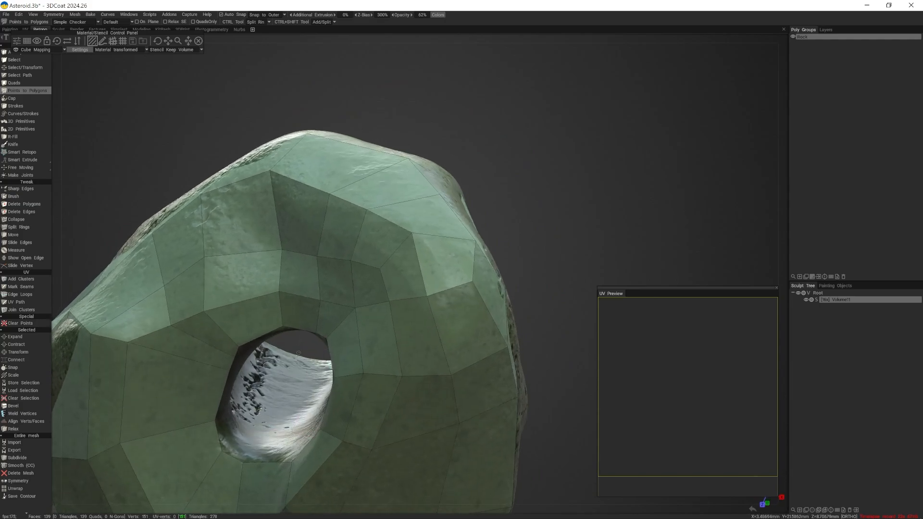
pyautogui.scroll(-7, 222, 351)
pyautogui.keyDown('alt'); pyautogui.moveTo(222, 351); pyautogui.dragTo(553, 301); pyautogui.keyUp('alt')
pyautogui.scroll(-4, 7, 403)
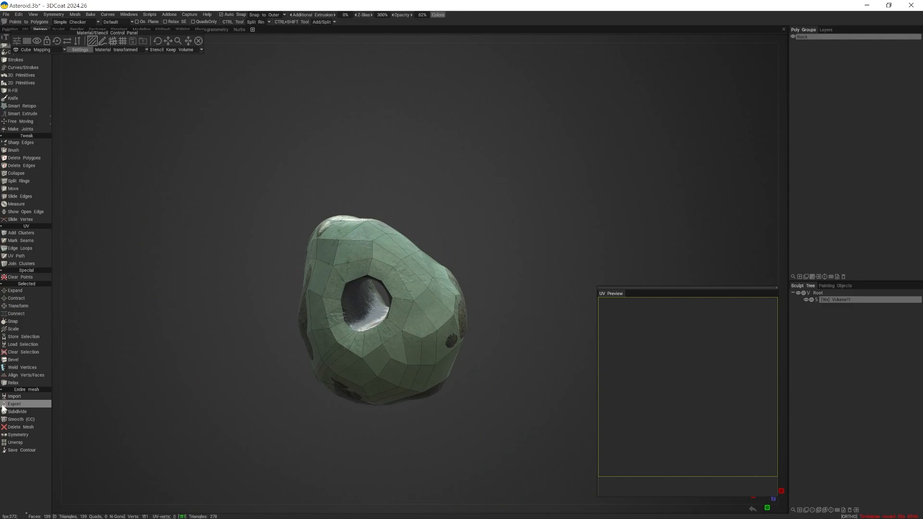
pyautogui.scroll(4, 8, 404)
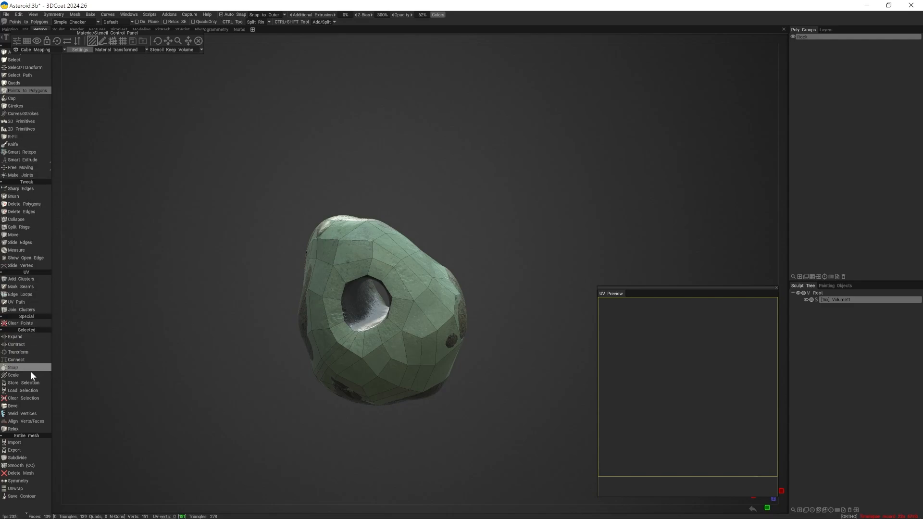
# - Place points along the hole's inner wall and build five quads from them as a rough tunnel lining
pyautogui.keyDown('alt'); pyautogui.moveTo(412, 390); pyautogui.dragTo(276, 332); pyautogui.keyUp('alt')
pyautogui.scroll(5, 430, 408)
pyautogui.click(265, 301)
pyautogui.click(265, 359)
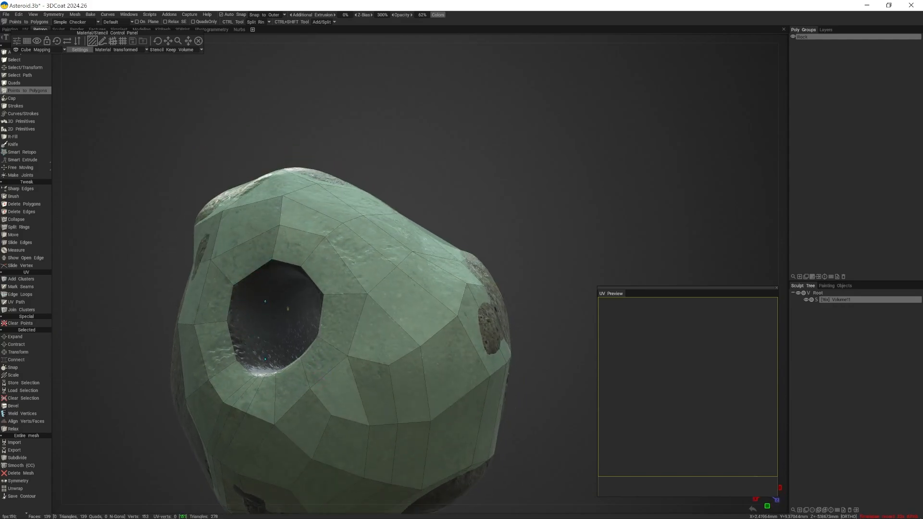
pyautogui.click(298, 338)
pyautogui.keyDown('alt'); pyautogui.moveTo(292, 332); pyautogui.dragTo(263, 372); pyautogui.keyUp('alt')
pyautogui.click(327, 294)
pyautogui.rightClick(377, 309)
pyautogui.click(352, 360)
pyautogui.click(376, 347)
pyautogui.click(376, 348)
pyautogui.rightClick(333, 357)
pyautogui.moveTo(266, 305); pyautogui.dragTo(313, 288)
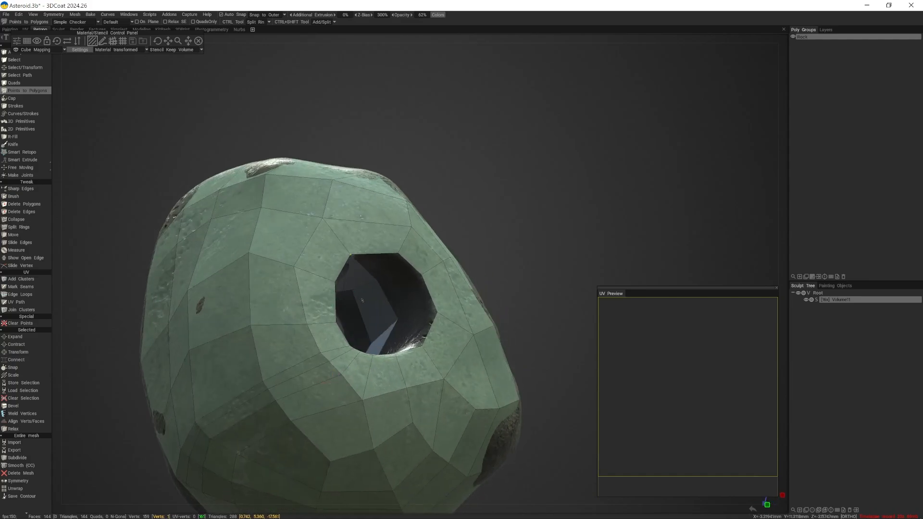
# - Weld the end vertices of the tunnel lining onto the rim vertices of both hole openings
pyautogui.moveTo(382, 279); pyautogui.dragTo(422, 308)
pyautogui.moveTo(422, 308); pyautogui.dragTo(339, 446)
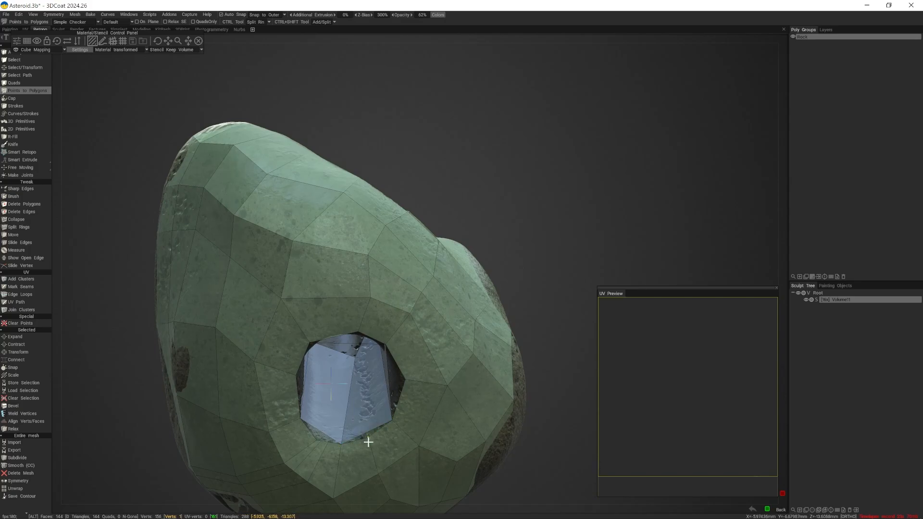
pyautogui.keyDown('alt'); pyautogui.moveTo(367, 439); pyautogui.dragTo(469, 396); pyautogui.keyUp('alt')
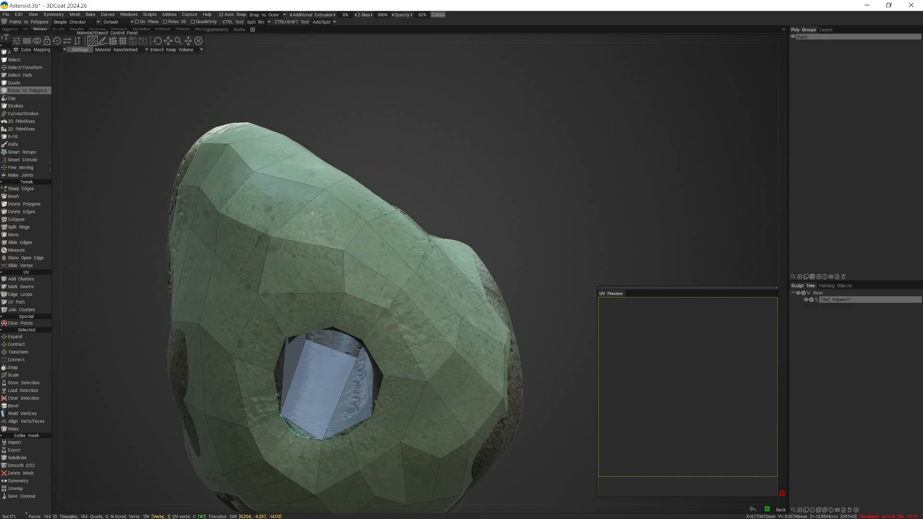
pyautogui.keyDown('alt'); pyautogui.moveTo(417, 354); pyautogui.dragTo(308, 397); pyautogui.keyUp('alt')
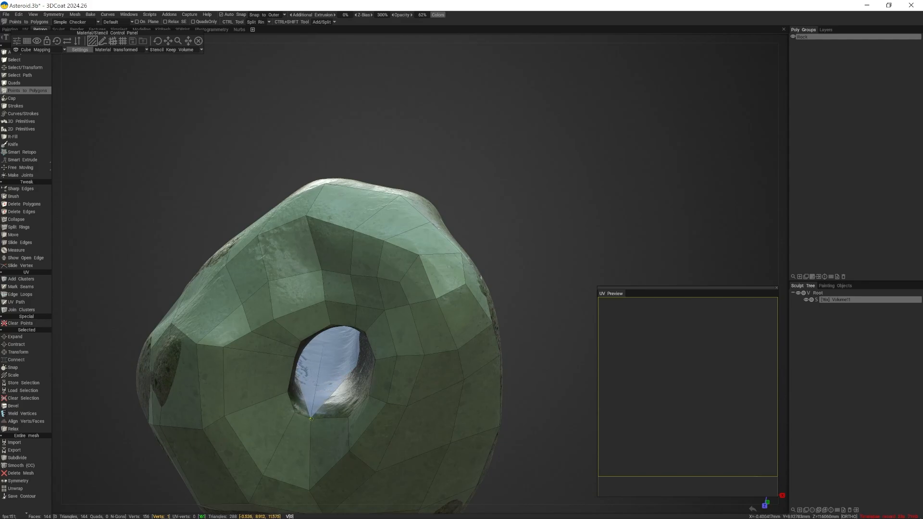
pyautogui.keyDown('alt'); pyautogui.moveTo(311, 419); pyautogui.dragTo(342, 408); pyautogui.keyUp('alt')
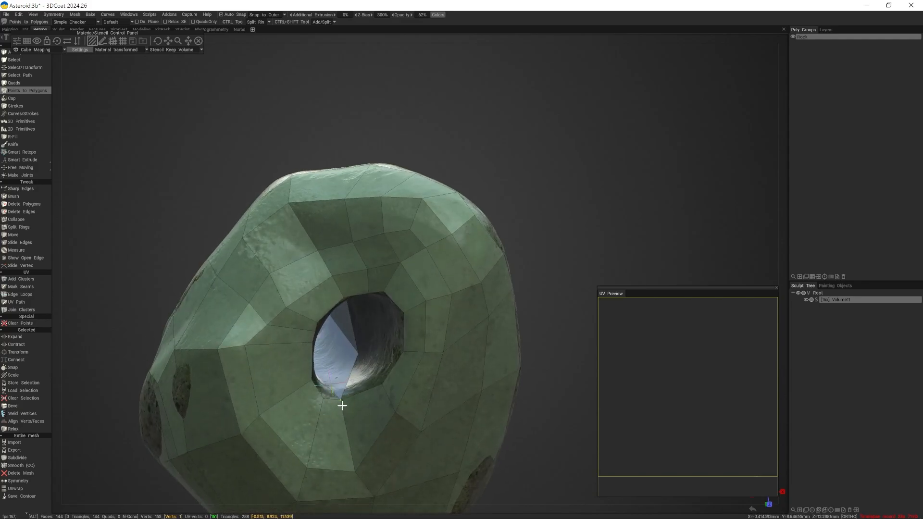
pyautogui.click(355, 380)
pyautogui.keyDown('alt'); pyautogui.moveTo(356, 380); pyautogui.dragTo(310, 377); pyautogui.keyUp('alt')
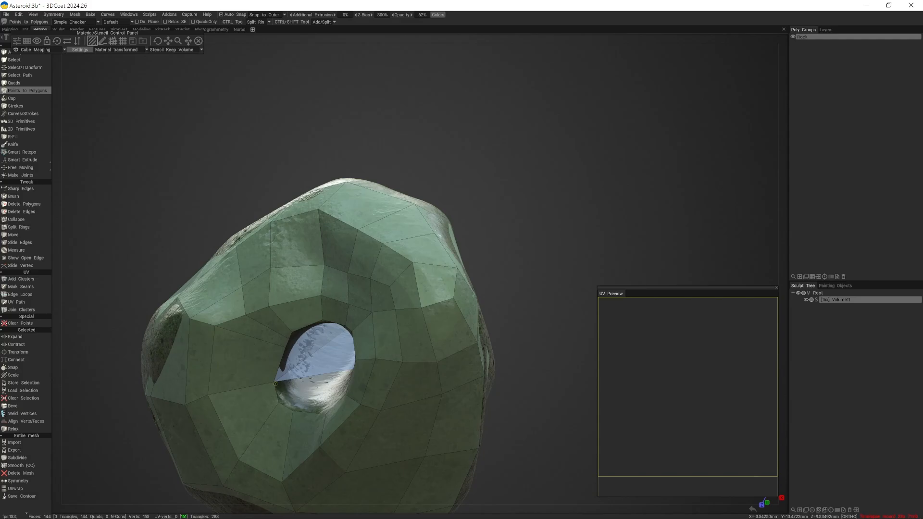
pyautogui.keyDown('alt'); pyautogui.moveTo(282, 390); pyautogui.dragTo(314, 393); pyautogui.keyUp('alt')
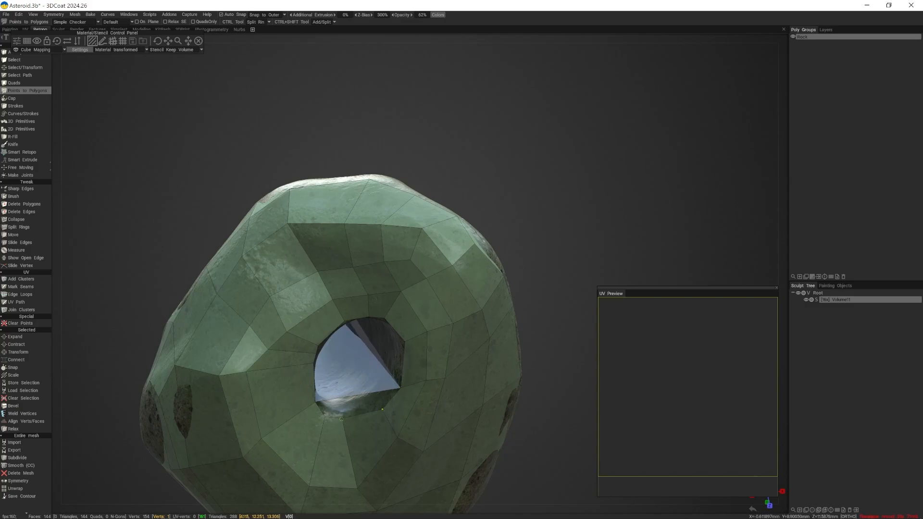
pyautogui.moveTo(348, 420); pyautogui.dragTo(319, 412, button='right')
# - Extend the lining along the tunnel's lower side with three more quads
pyautogui.keyDown('ctrl'); pyautogui.click(330, 383); pyautogui.keyUp('ctrl')
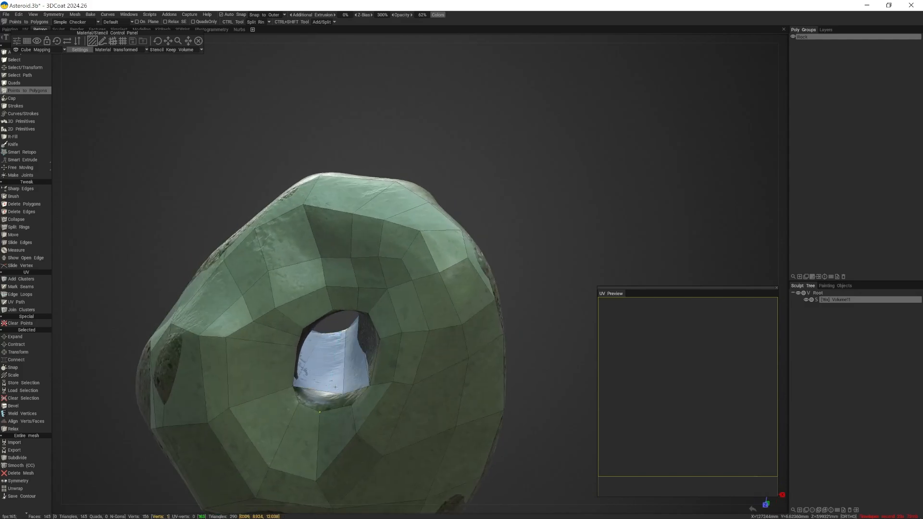
pyautogui.moveTo(342, 392); pyautogui.dragTo(348, 403, button='right')
pyautogui.keyDown('ctrl'); pyautogui.click(325, 396); pyautogui.keyUp('ctrl')
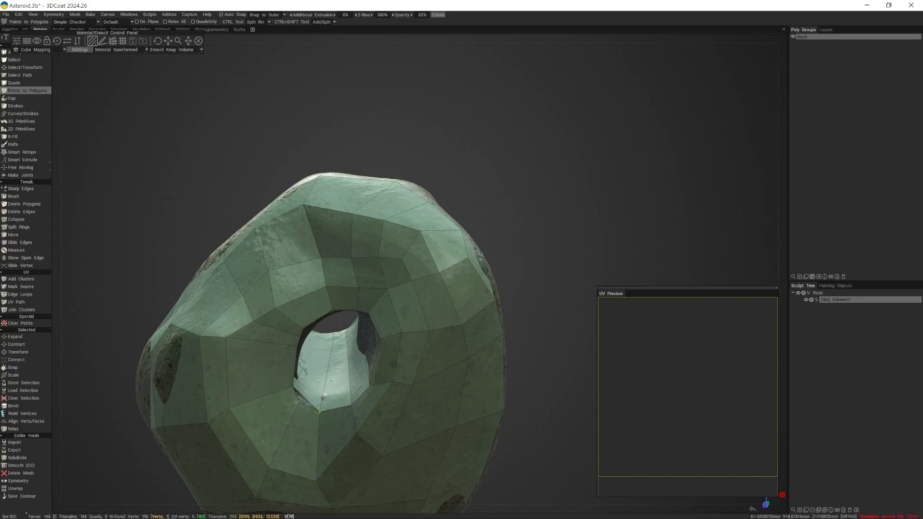
pyautogui.keyDown('ctrl'); pyautogui.click(306, 397); pyautogui.keyUp('ctrl')
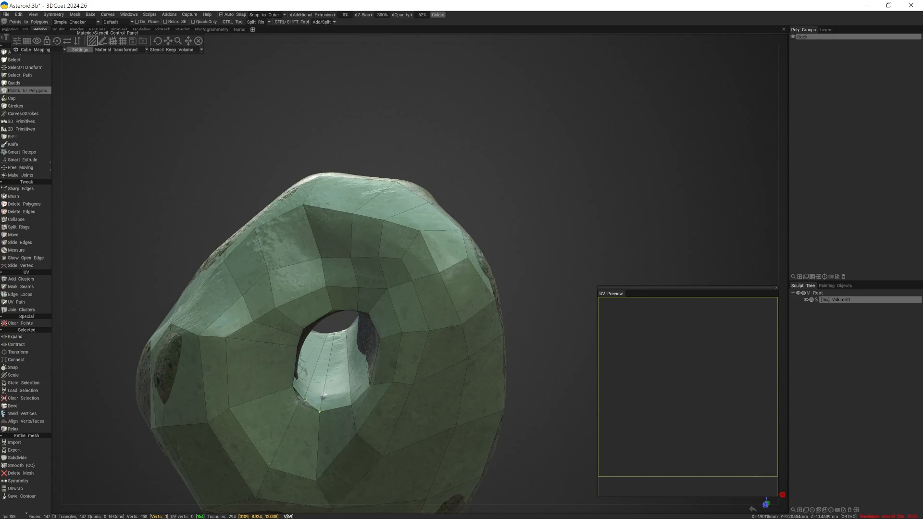
# - Weld the lining's loose vertices onto the lower rim of the hole's back opening
pyautogui.keyDown('alt'); pyautogui.moveTo(306, 397); pyautogui.dragTo(408, 371); pyautogui.keyUp('alt')
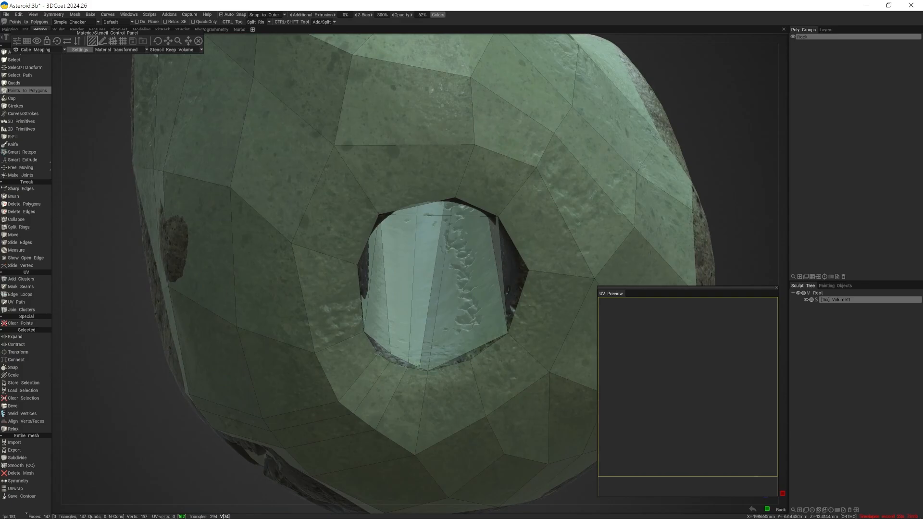
pyautogui.moveTo(390, 352); pyautogui.dragTo(379, 354)
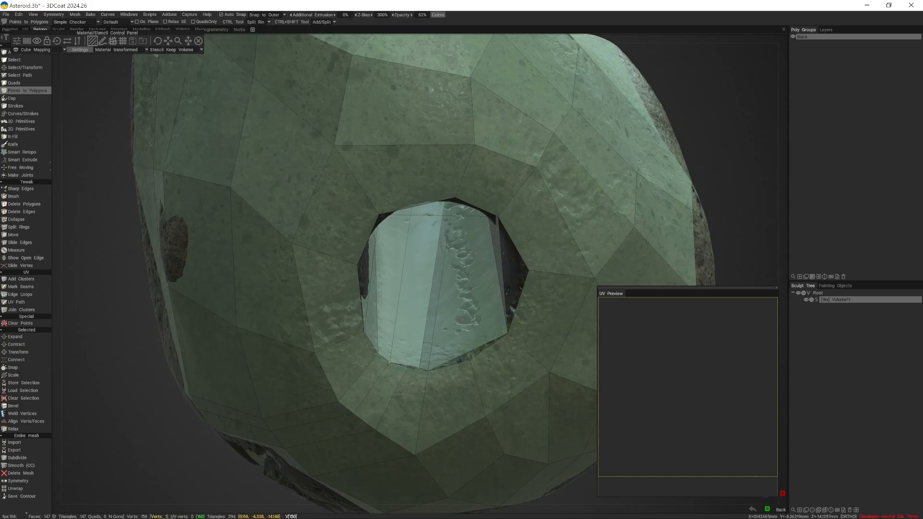
pyautogui.moveTo(390, 362); pyautogui.dragTo(407, 367)
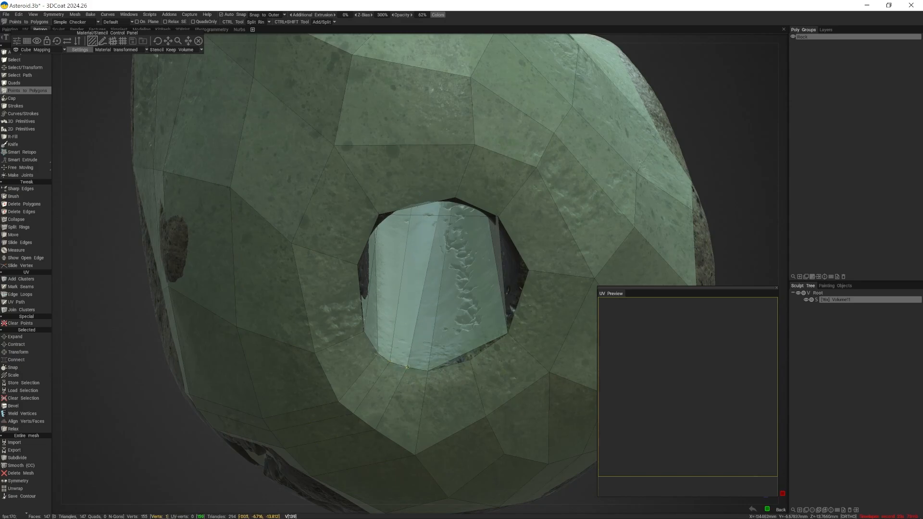
pyautogui.keyDown('alt'); pyautogui.moveTo(407, 369); pyautogui.dragTo(395, 370, button='right'); pyautogui.keyUp('alt')
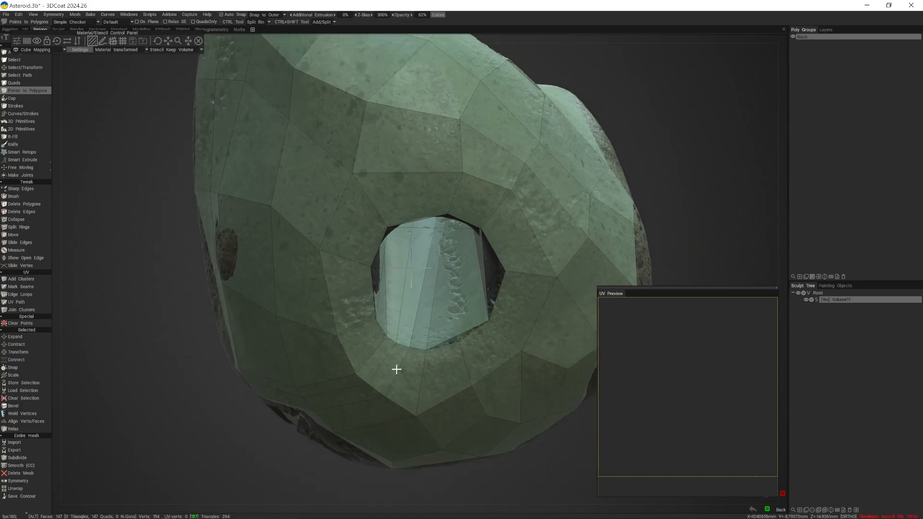
# - Add another quad to the tunnel lining, seen through the front opening
pyautogui.keyDown('alt'); pyautogui.moveTo(395, 371); pyautogui.dragTo(425, 352); pyautogui.keyUp('alt')
pyautogui.keyDown('alt'); pyautogui.moveTo(487, 347); pyautogui.dragTo(442, 393, button='middle'); pyautogui.keyUp('alt')
pyautogui.keyDown('alt'); pyautogui.moveTo(442, 393); pyautogui.dragTo(469, 421); pyautogui.keyUp('alt')
pyautogui.keyDown('alt'); pyautogui.moveTo(311, 309); pyautogui.dragTo(359, 386, button='middle'); pyautogui.keyUp('alt')
pyautogui.keyDown('alt'); pyautogui.moveTo(359, 386); pyautogui.dragTo(357, 367); pyautogui.keyUp('alt')
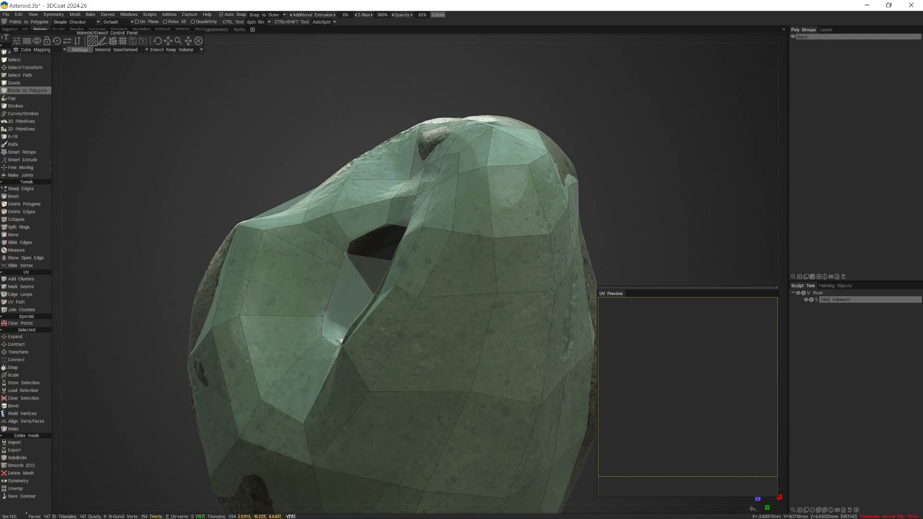
pyautogui.keyDown('alt'); pyautogui.moveTo(336, 266); pyautogui.dragTo(350, 300); pyautogui.keyUp('alt')
pyautogui.keyDown('ctrl'); pyautogui.click(348, 301); pyautogui.keyUp('ctrl')
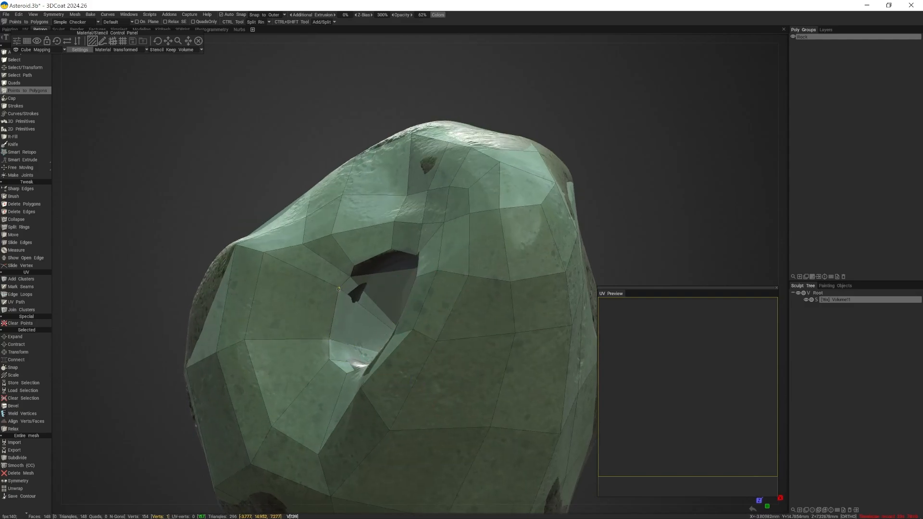
# - Weld the lining's loose vertices onto the upper rim of the front opening
pyautogui.keyDown('alt'); pyautogui.moveTo(339, 289); pyautogui.dragTo(414, 216); pyautogui.keyUp('alt')
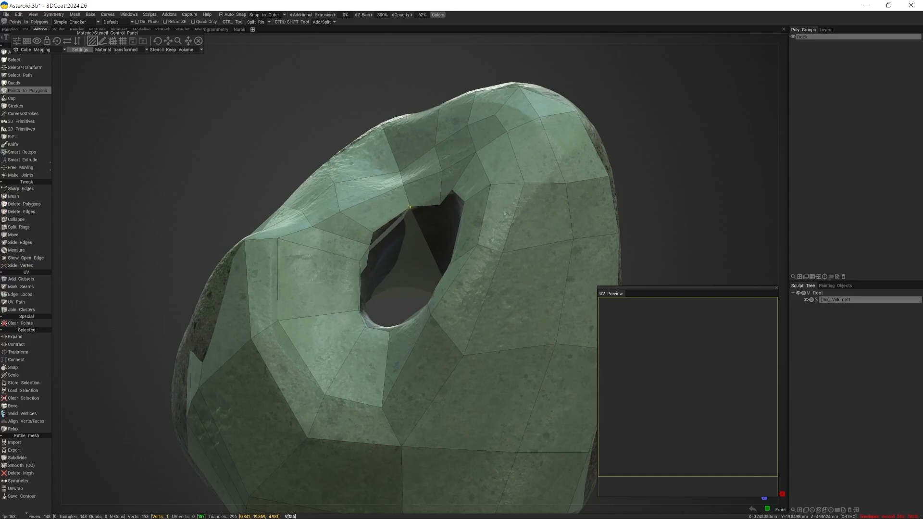
pyautogui.keyDown('alt'); pyautogui.moveTo(404, 229); pyautogui.dragTo(418, 218); pyautogui.keyUp('alt')
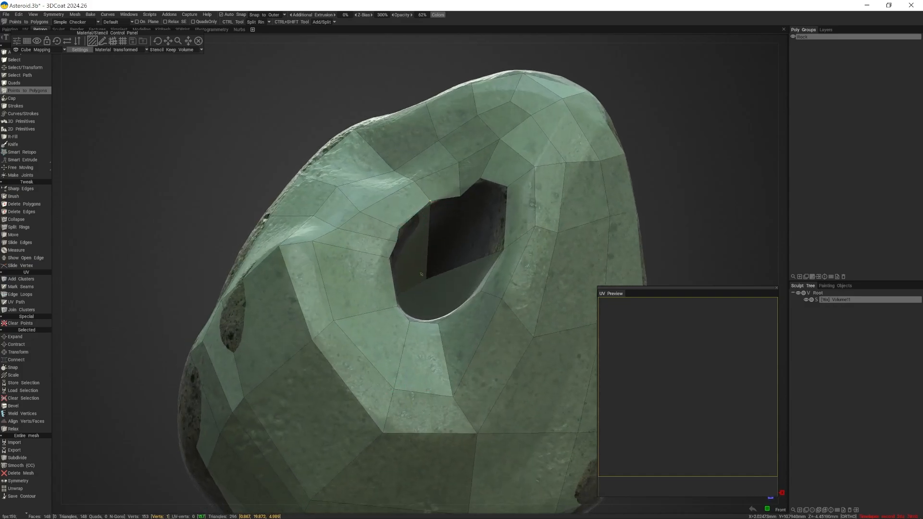
pyautogui.moveTo(432, 273); pyautogui.dragTo(487, 184)
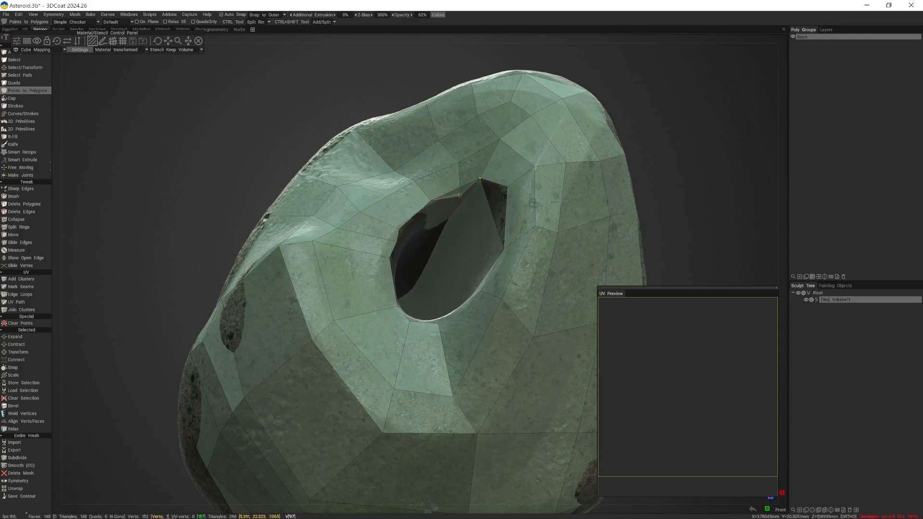
# - Fill one more quad inside the upper part of the tunnel and split it with an edge cut near the front rim's top
pyautogui.keyDown('alt'); pyautogui.moveTo(463, 235); pyautogui.dragTo(512, 198); pyautogui.keyUp('alt')
pyautogui.keyDown('ctrl'); pyautogui.click(503, 221); pyautogui.keyUp('ctrl')
pyautogui.keyDown('alt'); pyautogui.moveTo(512, 198); pyautogui.dragTo(489, 194); pyautogui.keyUp('alt')
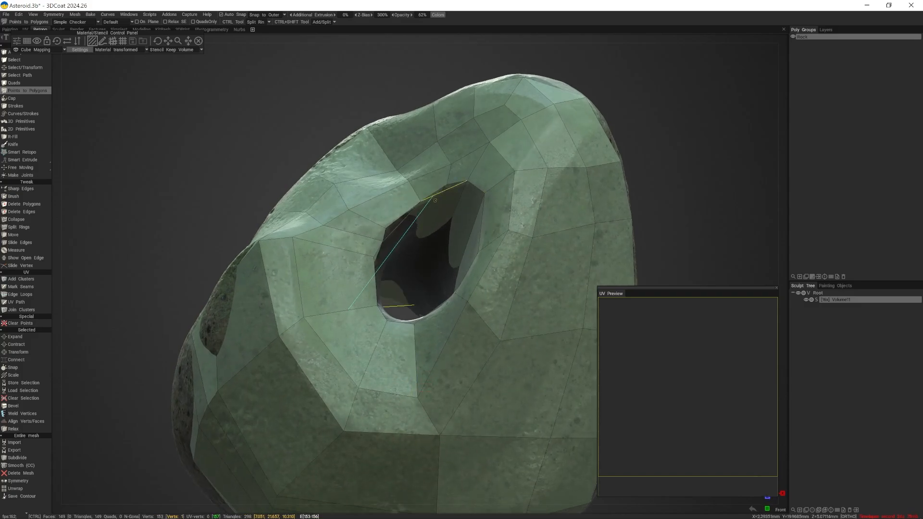
pyautogui.keyDown('ctrl'); pyautogui.click(441, 198); pyautogui.keyUp('ctrl')
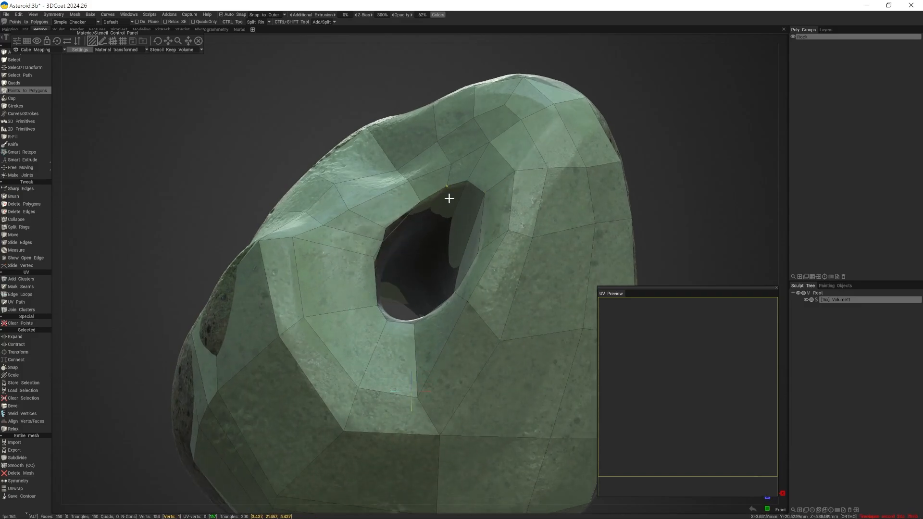
# - Fill the remaining gap of the tunnel lining with a quad and weld its loose vertices onto the front opening's rim
pyautogui.keyDown('alt'); pyautogui.moveTo(449, 198); pyautogui.dragTo(416, 208); pyautogui.keyUp('alt')
pyautogui.keyDown('ctrl'); pyautogui.click(373, 235); pyautogui.keyUp('ctrl')
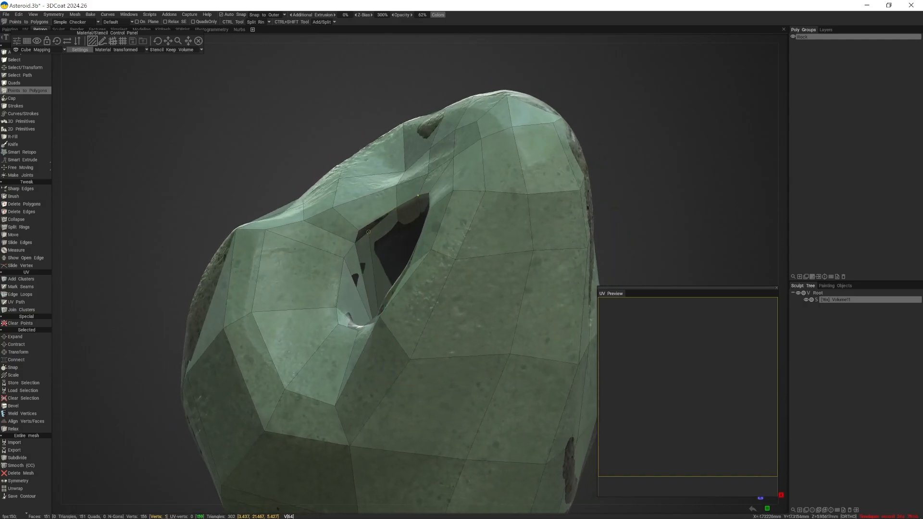
pyautogui.moveTo(358, 229); pyautogui.dragTo(303, 258, button='right')
pyautogui.keyDown('alt'); pyautogui.moveTo(303, 258); pyautogui.dragTo(475, 235); pyautogui.keyUp('alt')
# - Weld the lining's remaining loose vertices onto the rim of the back opening
pyautogui.keyDown('alt'); pyautogui.moveTo(461, 305); pyautogui.dragTo(496, 402, button='right'); pyautogui.keyUp('alt')
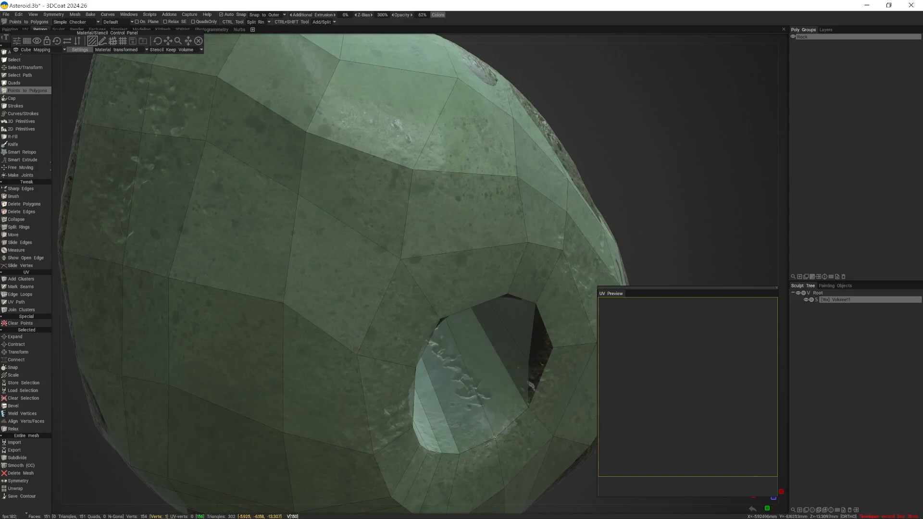
pyautogui.rightClick(497, 434)
pyautogui.keyDown('alt'); pyautogui.moveTo(497, 432); pyautogui.dragTo(510, 383); pyautogui.keyUp('alt')
pyautogui.keyDown('alt'); pyautogui.moveTo(555, 298); pyautogui.dragTo(466, 311); pyautogui.keyUp('alt')
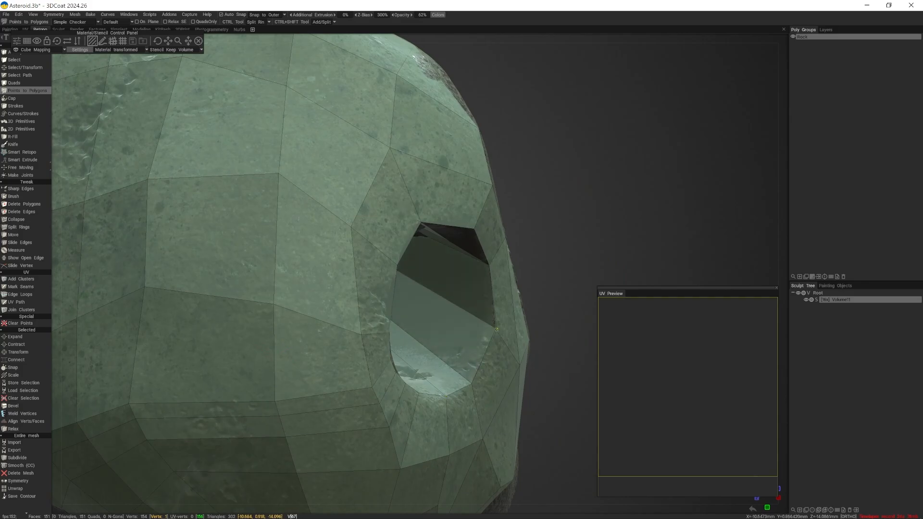
pyautogui.keyDown('alt'); pyautogui.moveTo(495, 330); pyautogui.dragTo(441, 278); pyautogui.keyUp('alt')
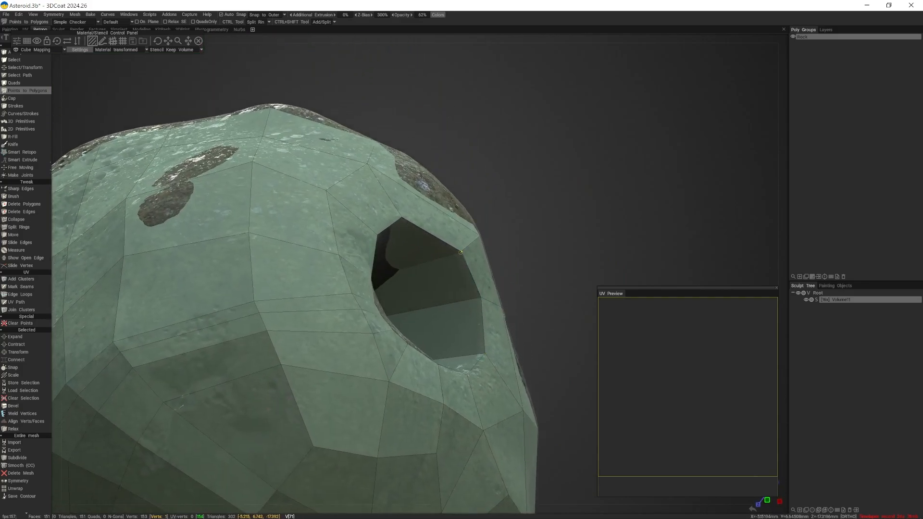
pyautogui.keyDown('alt'); pyautogui.moveTo(451, 258); pyautogui.dragTo(272, 352); pyautogui.keyUp('alt')
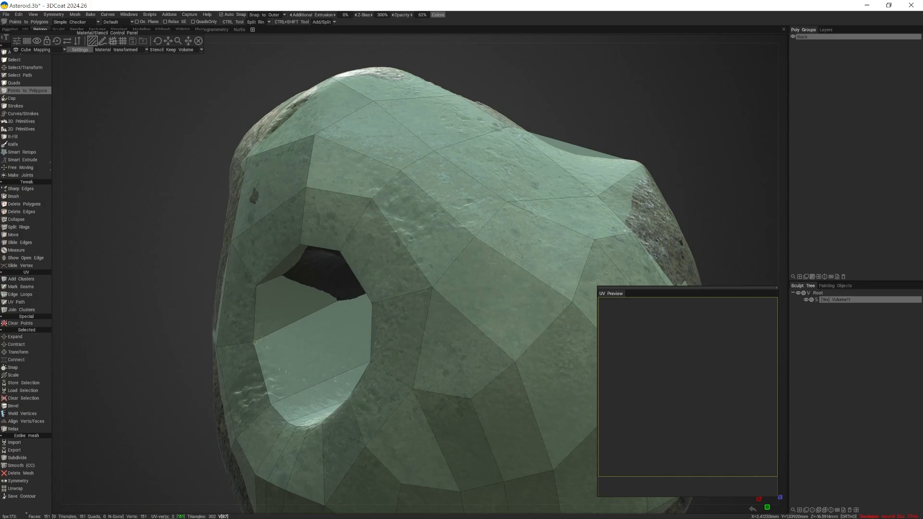
# - Insert an edge loop around the tunnel lining just inside the back opening's rim
pyautogui.keyDown('alt'); pyautogui.moveTo(302, 348); pyautogui.dragTo(289, 380, button='right'); pyautogui.keyUp('alt')
pyautogui.moveTo(290, 379)
pyautogui.keyDown('alt'); pyautogui.mouseDown()
pyautogui.moveTo(308, 359)
pyautogui.moveTo(269, 365)
pyautogui.moveTo(303, 380)
pyautogui.mouseUp(); pyautogui.keyUp('alt')
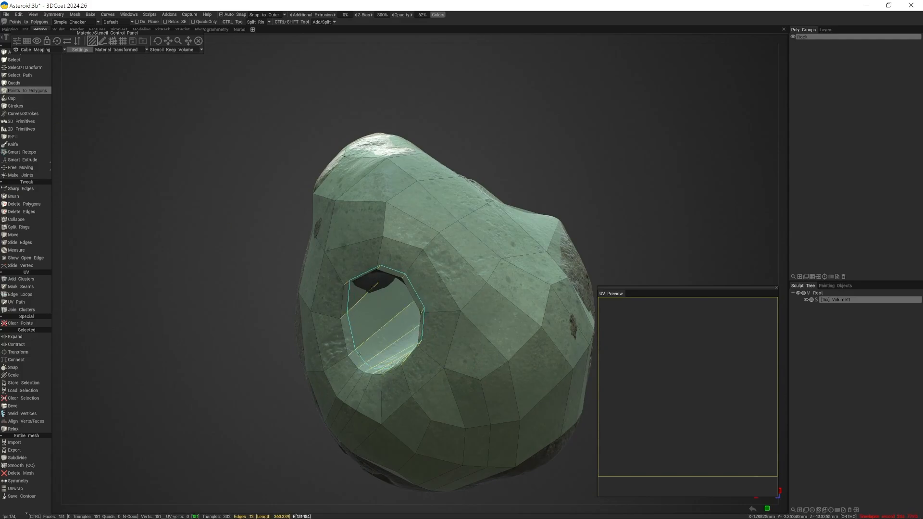
pyautogui.keyDown('ctrl'); pyautogui.click(359, 354); pyautogui.keyUp('ctrl')
pyautogui.keyDown('alt'); pyautogui.moveTo(359, 355); pyautogui.dragTo(385, 371); pyautogui.keyUp('alt')
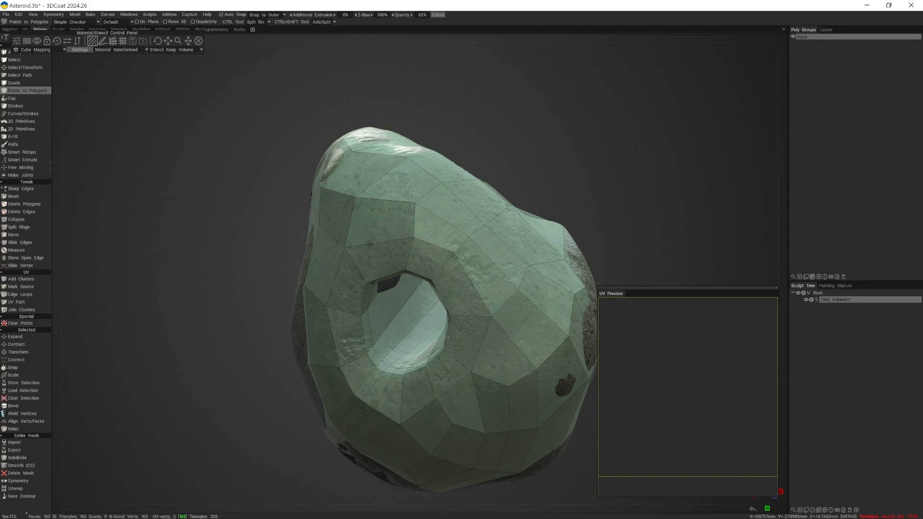
pyautogui.keyDown('alt'); pyautogui.moveTo(298, 319); pyautogui.dragTo(245, 332); pyautogui.keyUp('alt')
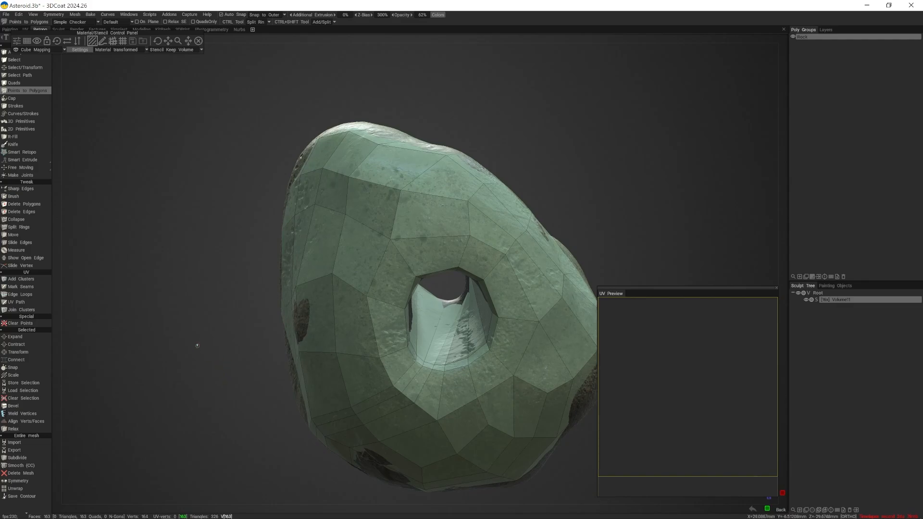
# - Insert two edge loops that reinforce the rim of the front opening
pyautogui.keyDown('alt'); pyautogui.moveTo(274, 356); pyautogui.dragTo(423, 388); pyautogui.keyUp('alt')
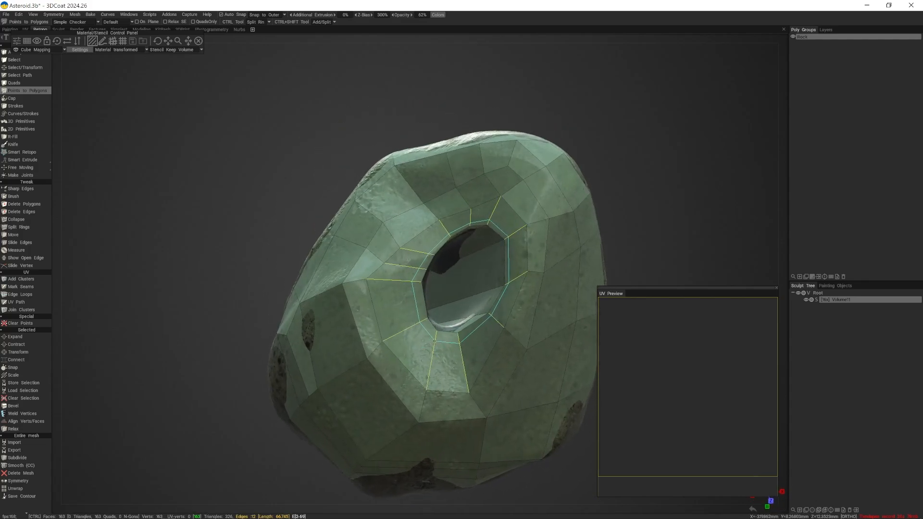
pyautogui.keyDown('ctrl'); pyautogui.click(434, 338); pyautogui.keyUp('ctrl')
pyautogui.keyDown('alt'); pyautogui.moveTo(436, 340); pyautogui.dragTo(445, 373); pyautogui.keyUp('alt')
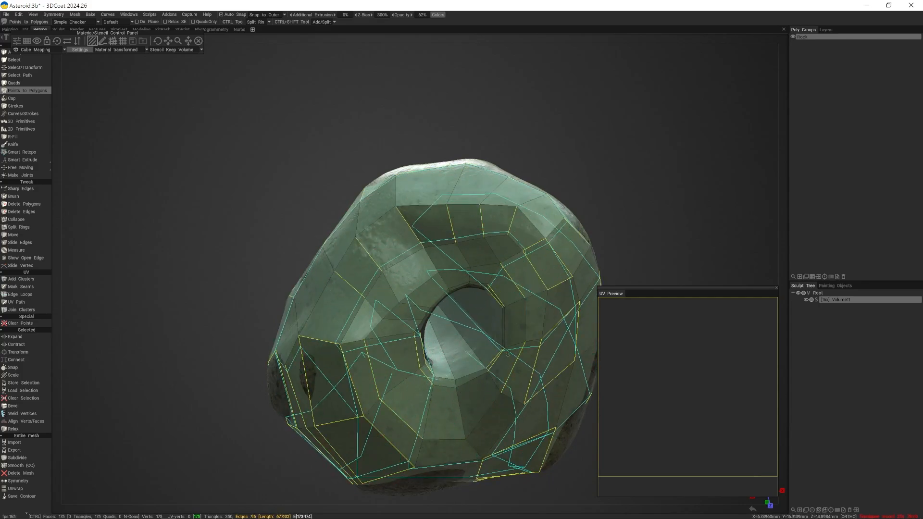
pyautogui.keyDown('ctrl'); pyautogui.click(490, 345); pyautogui.keyUp('ctrl')
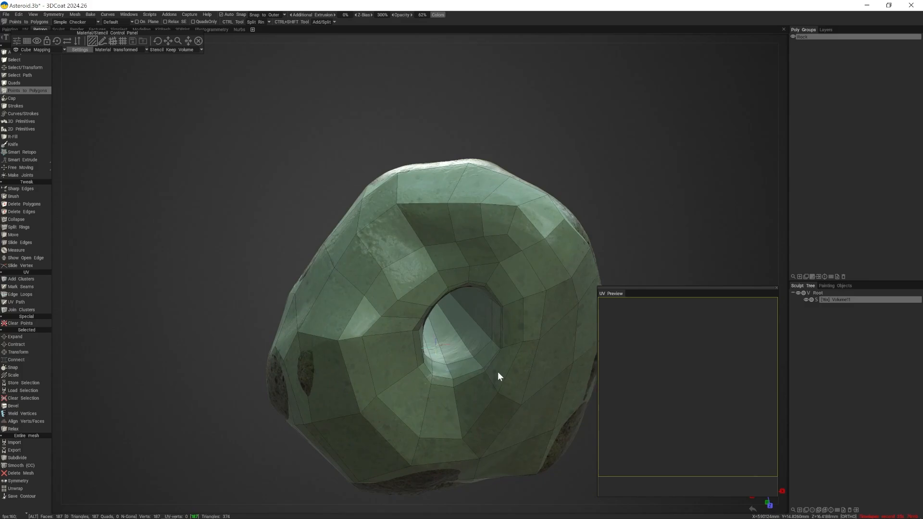
pyautogui.keyDown('alt'); pyautogui.moveTo(498, 371); pyautogui.dragTo(469, 355); pyautogui.keyUp('alt')
pyautogui.keyDown('alt'); pyautogui.moveTo(468, 356); pyautogui.dragTo(398, 242, button='right'); pyautogui.keyUp('alt')
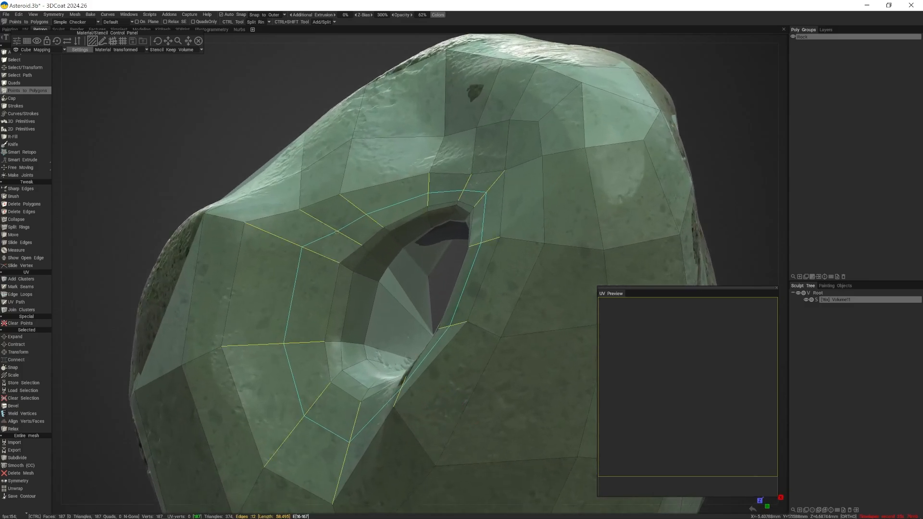
# - Insert an edge loop through the ring of quads surrounding the front opening and another loop at the back opening
pyautogui.keyDown('ctrl'); pyautogui.click(361, 213); pyautogui.keyUp('ctrl')
pyautogui.keyDown('alt'); pyautogui.moveTo(557, 293); pyautogui.dragTo(394, 281); pyautogui.keyUp('alt')
pyautogui.keyDown('ctrl'); pyautogui.click(382, 234); pyautogui.keyUp('ctrl')
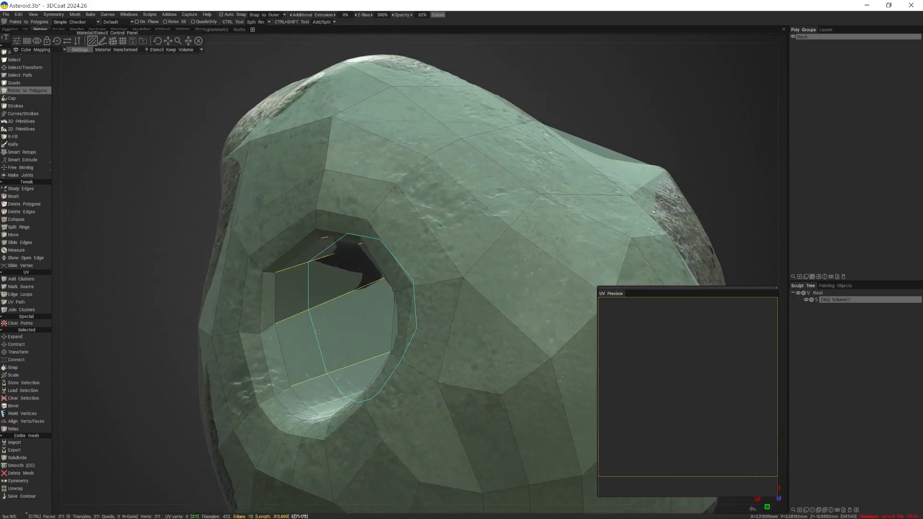
# - Cut four more edge loops around the tunnel lining, working through the back opening
pyautogui.keyDown('ctrl'); pyautogui.click(317, 307); pyautogui.keyUp('ctrl')
pyautogui.keyDown('alt'); pyautogui.moveTo(337, 309); pyautogui.dragTo(365, 312); pyautogui.keyUp('alt')
pyautogui.keyDown('ctrl'); pyautogui.click(327, 310); pyautogui.keyUp('ctrl')
pyautogui.keyDown('ctrl'); pyautogui.click(402, 287); pyautogui.keyUp('ctrl')
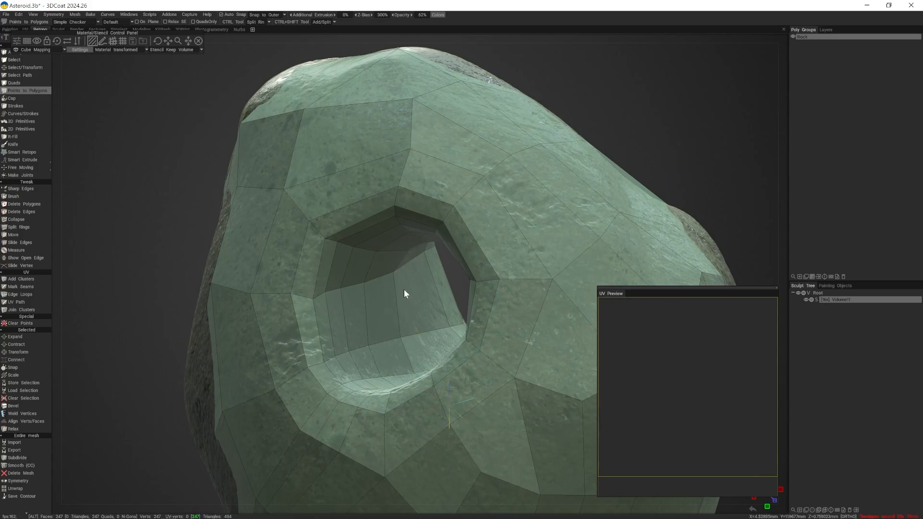
pyautogui.keyDown('alt'); pyautogui.moveTo(403, 290); pyautogui.dragTo(410, 273); pyautogui.keyUp('alt')
pyautogui.keyDown('ctrl'); pyautogui.click(471, 295); pyautogui.keyUp('ctrl')
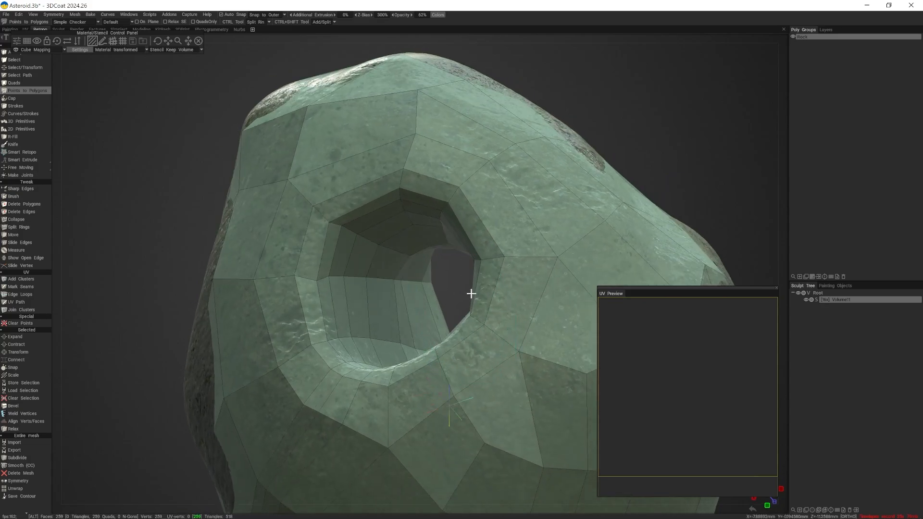
# - Insert one more edge loop around the tunnel lining near the front opening
pyautogui.keyDown('alt'); pyautogui.moveTo(472, 295); pyautogui.dragTo(531, 270); pyautogui.keyUp('alt')
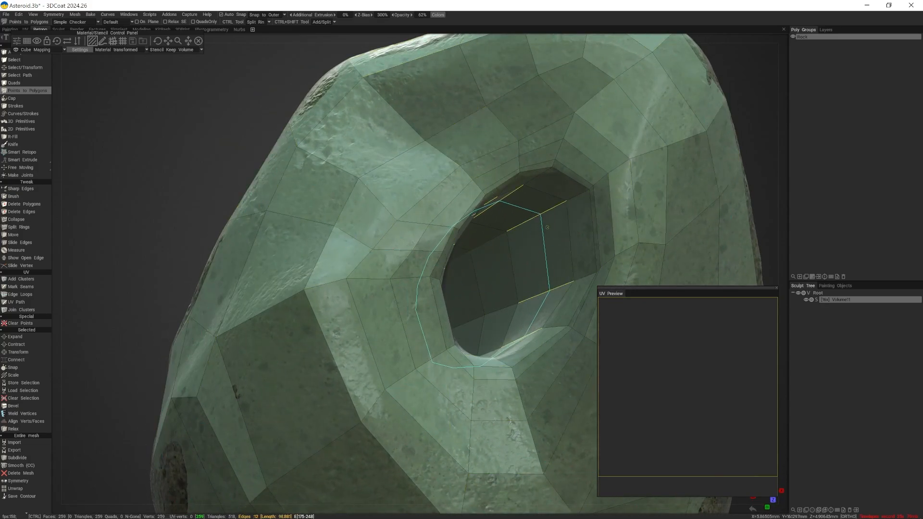
pyautogui.keyDown('ctrl'); pyautogui.click(534, 255); pyautogui.keyUp('ctrl')
pyautogui.keyDown('alt'); pyautogui.moveTo(533, 255); pyautogui.dragTo(368, 301, button='right'); pyautogui.keyUp('alt')
pyautogui.keyDown('alt'); pyautogui.moveTo(368, 301); pyautogui.dragTo(397, 280); pyautogui.keyUp('alt')
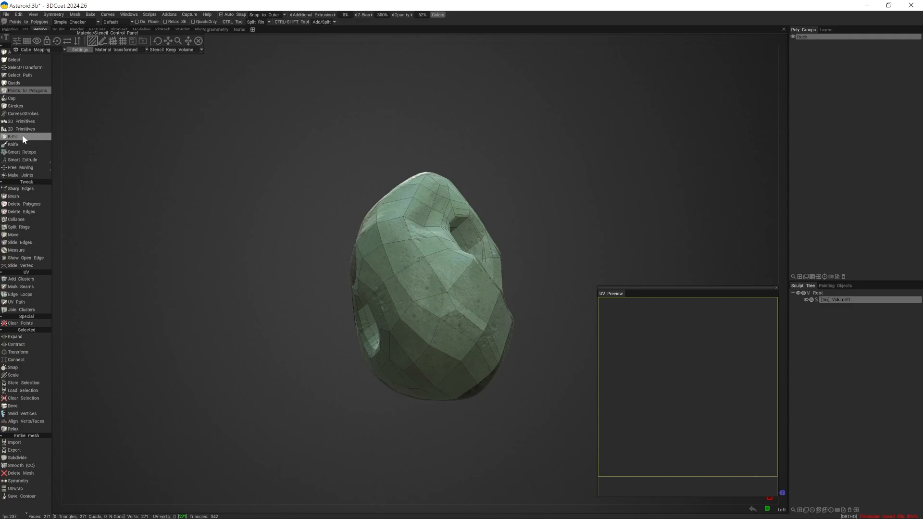
# - Relax the retopo mesh on the stone's left side and around the front opening using the Brush tool with radius 12.9
pyautogui.click(12, 196)
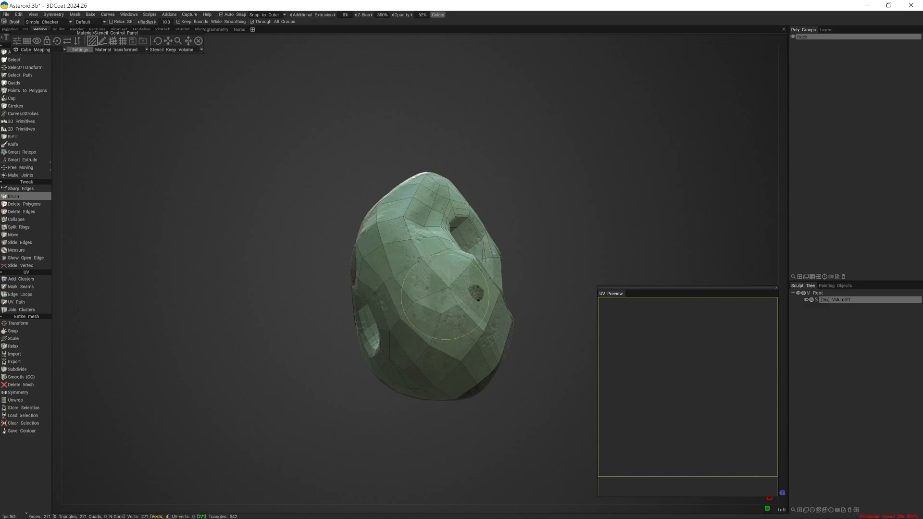
pyautogui.moveTo(473, 317)
pyautogui.keyDown('alt'); pyautogui.mouseDown()
pyautogui.moveTo(402, 308)
pyautogui.moveTo(401, 297)
pyautogui.mouseUp(); pyautogui.keyUp('alt')
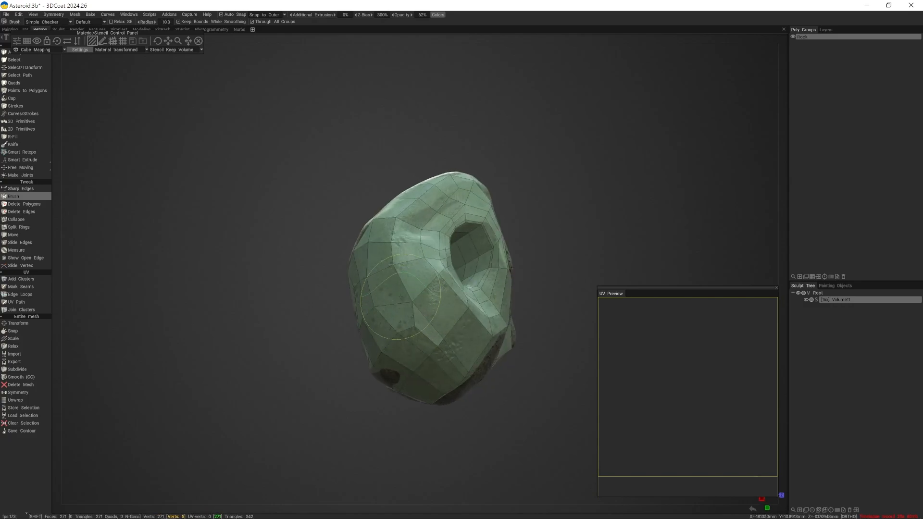
pyautogui.keyDown('shift'); pyautogui.moveTo(402, 250); pyautogui.dragTo(397, 248); pyautogui.keyUp('shift')
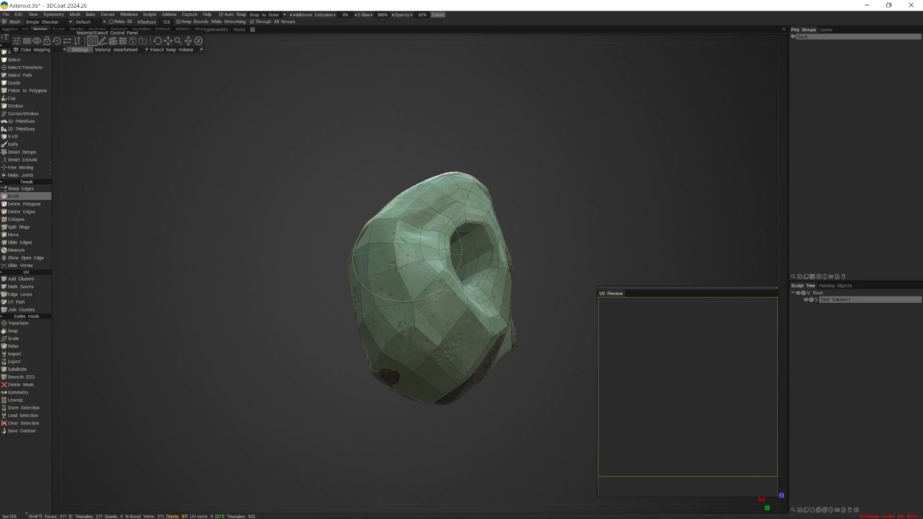
pyautogui.moveTo(406, 309)
pyautogui.keyDown('alt'); pyautogui.mouseDown()
pyautogui.moveTo(447, 312)
pyautogui.moveTo(389, 288)
pyautogui.moveTo(410, 318)
pyautogui.mouseUp(); pyautogui.keyUp('alt')
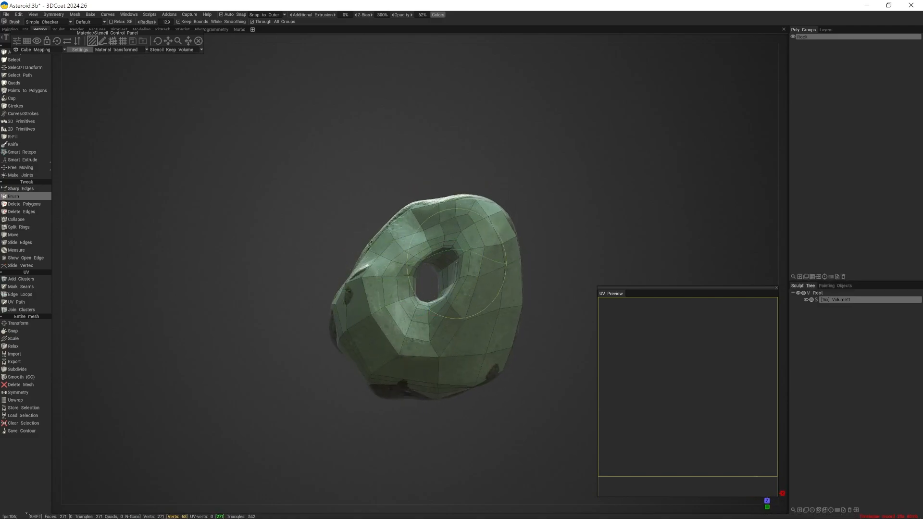
pyautogui.moveTo(461, 319)
pyautogui.keyDown('alt'); pyautogui.mouseDown()
pyautogui.moveTo(439, 305)
pyautogui.moveTo(430, 322)
pyautogui.moveTo(388, 322)
pyautogui.moveTo(478, 318)
pyautogui.mouseUp(); pyautogui.keyUp('alt')
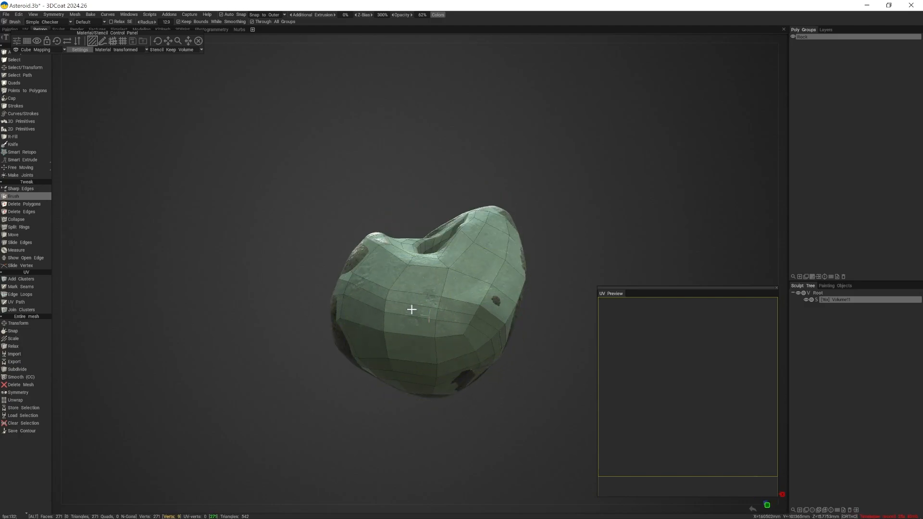
# - Continue relaxing the mesh with the brush over the stone's underside and along both of its flanks
pyautogui.moveTo(412, 309)
pyautogui.keyDown('alt'); pyautogui.mouseDown()
pyautogui.moveTo(433, 339)
pyautogui.moveTo(454, 284)
pyautogui.mouseUp(); pyautogui.keyUp('alt')
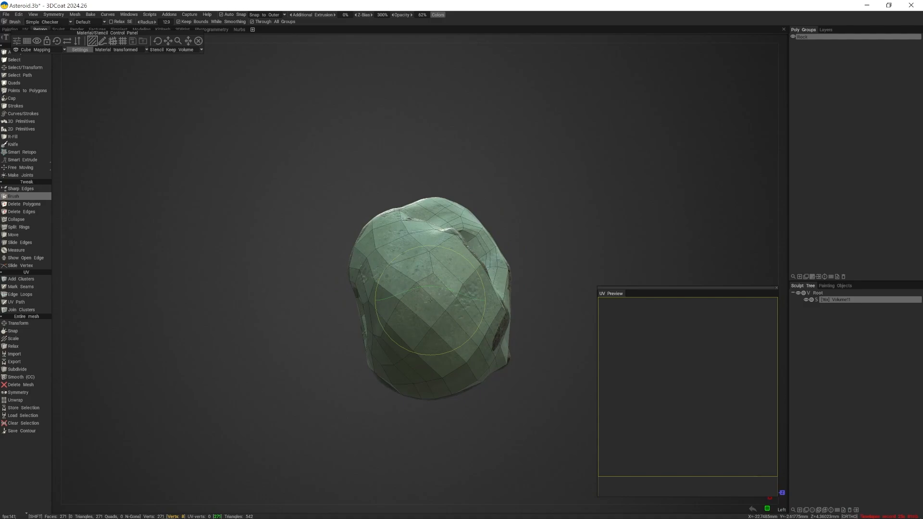
pyautogui.moveTo(426, 365)
pyautogui.keyDown('alt'); pyautogui.mouseDown()
pyautogui.moveTo(409, 320)
pyautogui.moveTo(471, 347)
pyautogui.moveTo(441, 345)
pyautogui.mouseUp(); pyautogui.keyUp('alt')
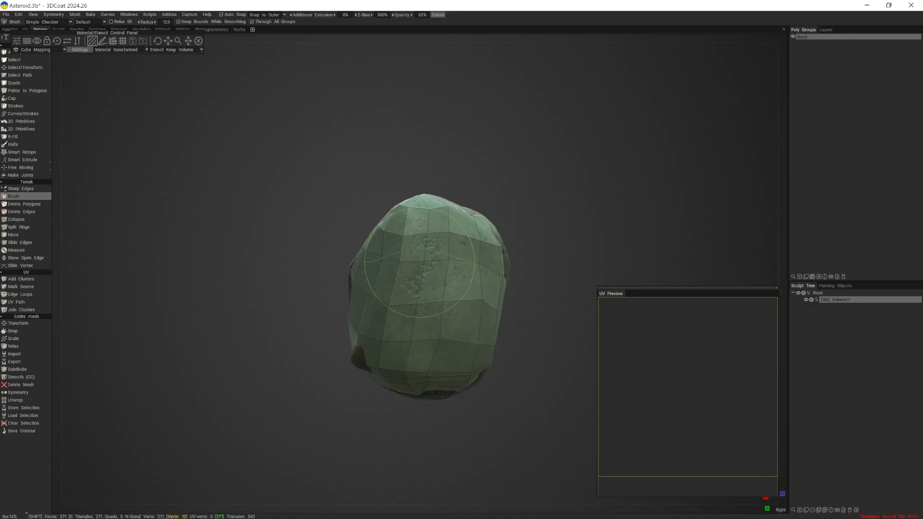
pyautogui.keyDown('alt'); pyautogui.moveTo(470, 305); pyautogui.dragTo(406, 300); pyautogui.keyUp('alt')
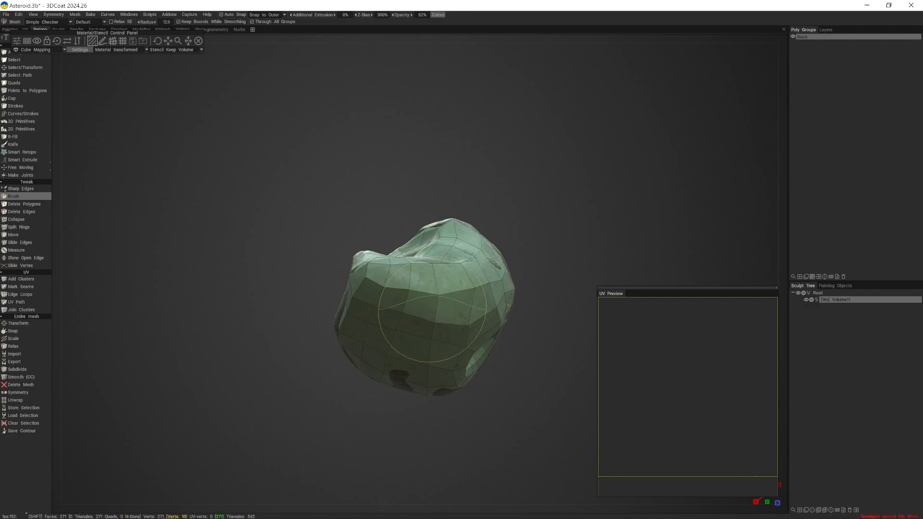
pyautogui.keyDown('alt'); pyautogui.moveTo(498, 343); pyautogui.dragTo(440, 291); pyautogui.keyUp('alt')
pyautogui.moveTo(430, 385)
pyautogui.keyDown('alt'); pyautogui.mouseDown()
pyautogui.moveTo(412, 319)
pyautogui.moveTo(435, 354)
pyautogui.moveTo(397, 288)
pyautogui.moveTo(430, 349)
pyautogui.moveTo(443, 349)
pyautogui.moveTo(426, 340)
pyautogui.moveTo(473, 335)
pyautogui.moveTo(414, 367)
pyautogui.moveTo(389, 323)
pyautogui.mouseUp(); pyautogui.keyUp('alt')
pyautogui.moveTo(400, 279)
pyautogui.keyDown('alt'); pyautogui.mouseDown()
pyautogui.moveTo(472, 334)
pyautogui.moveTo(491, 304)
pyautogui.moveTo(467, 285)
pyautogui.mouseUp(); pyautogui.keyUp('alt')
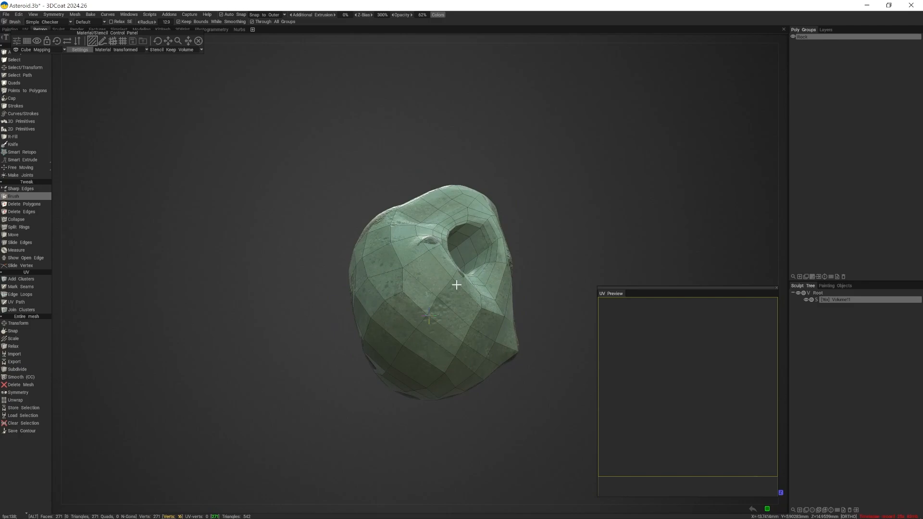
# - Relax the mesh around the back opening and even out the quads on the underside and the front
pyautogui.moveTo(457, 280)
pyautogui.keyDown('alt'); pyautogui.mouseDown()
pyautogui.moveTo(436, 321)
pyautogui.moveTo(333, 309)
pyautogui.moveTo(540, 291)
pyautogui.moveTo(436, 264)
pyautogui.mouseUp(); pyautogui.keyUp('alt')
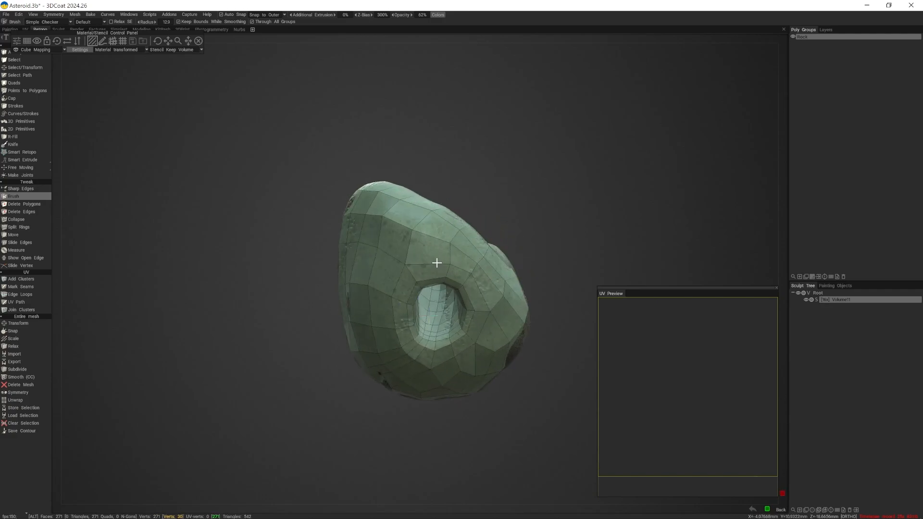
pyautogui.keyDown('alt'); pyautogui.moveTo(494, 307); pyautogui.dragTo(380, 396); pyautogui.keyUp('alt')
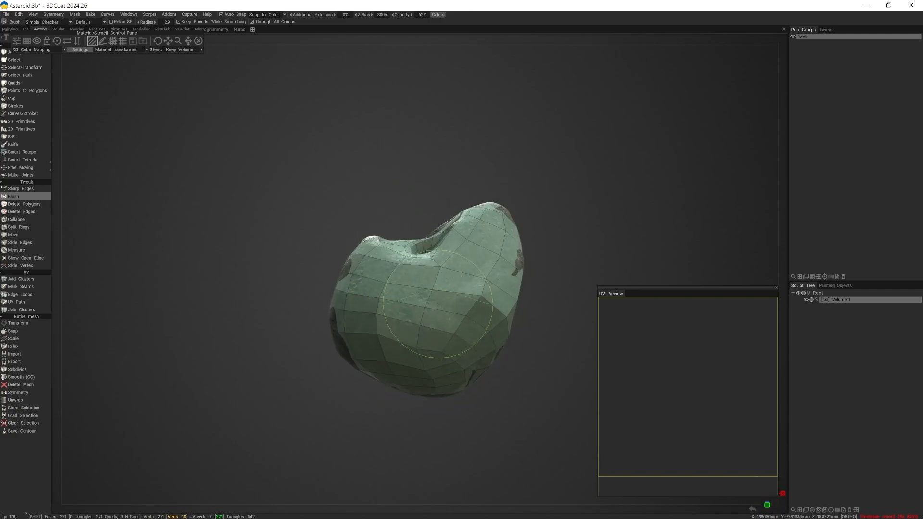
pyautogui.hotkey('alt', 'shift')
pyautogui.keyDown('alt'); pyautogui.moveTo(457, 361); pyautogui.dragTo(498, 376); pyautogui.keyUp('alt')
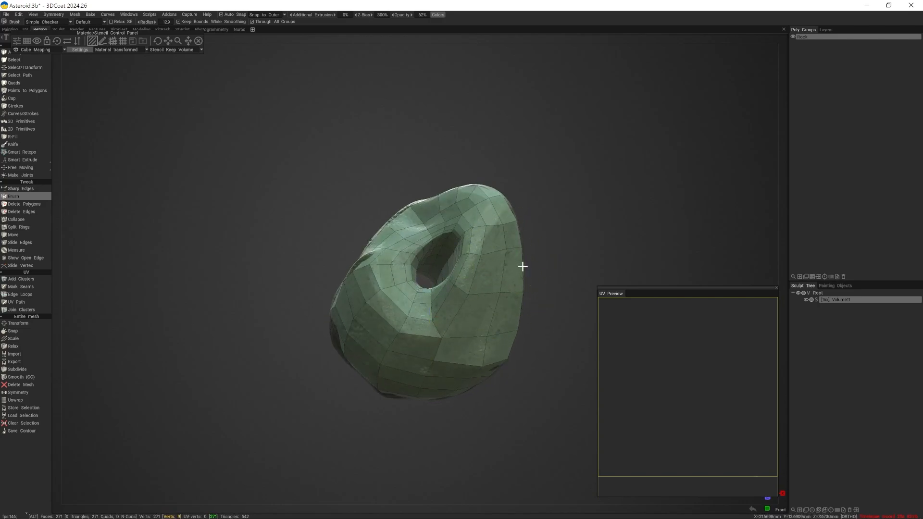
pyautogui.keyDown('alt'); pyautogui.moveTo(521, 264); pyautogui.dragTo(462, 226); pyautogui.keyUp('alt')
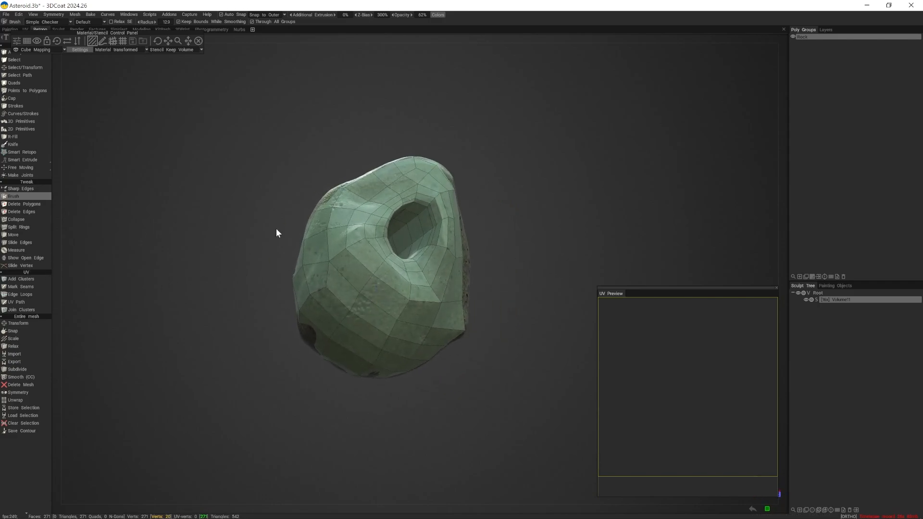
pyautogui.keyDown('alt'); pyautogui.moveTo(161, 284); pyautogui.dragTo(175, 292); pyautogui.keyUp('alt')
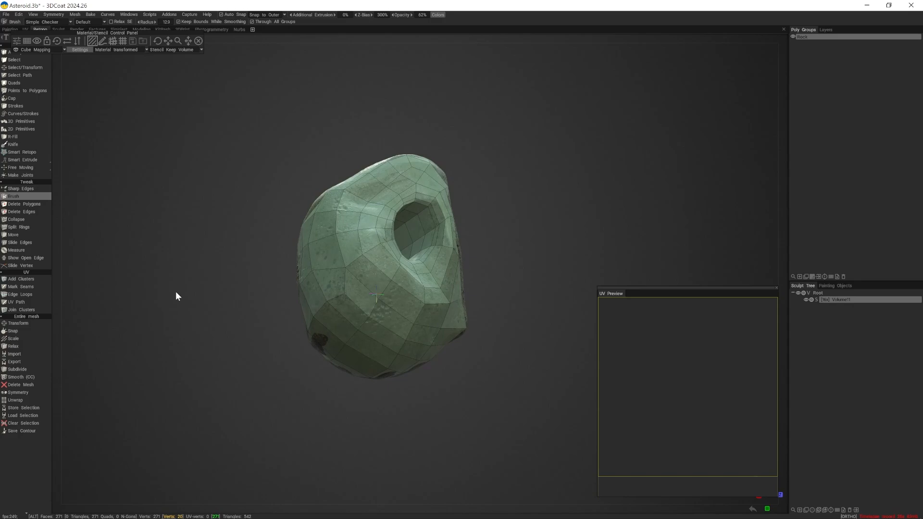
# - Activate the Mark Seams tool on the front tunnel opening and reduce its radius to about 0.88
pyautogui.click(35, 287)
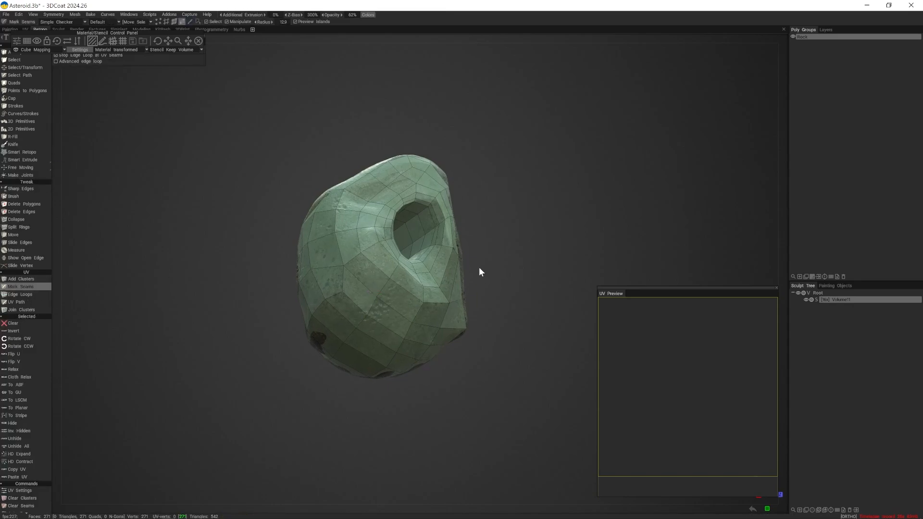
pyautogui.keyDown('alt'); pyautogui.moveTo(419, 289); pyautogui.dragTo(393, 304); pyautogui.keyUp('alt')
pyautogui.keyDown('alt'); pyautogui.moveTo(393, 303); pyautogui.dragTo(434, 339, button='right'); pyautogui.keyUp('alt')
pyautogui.keyDown('alt'); pyautogui.moveTo(434, 338); pyautogui.dragTo(414, 308); pyautogui.keyUp('alt')
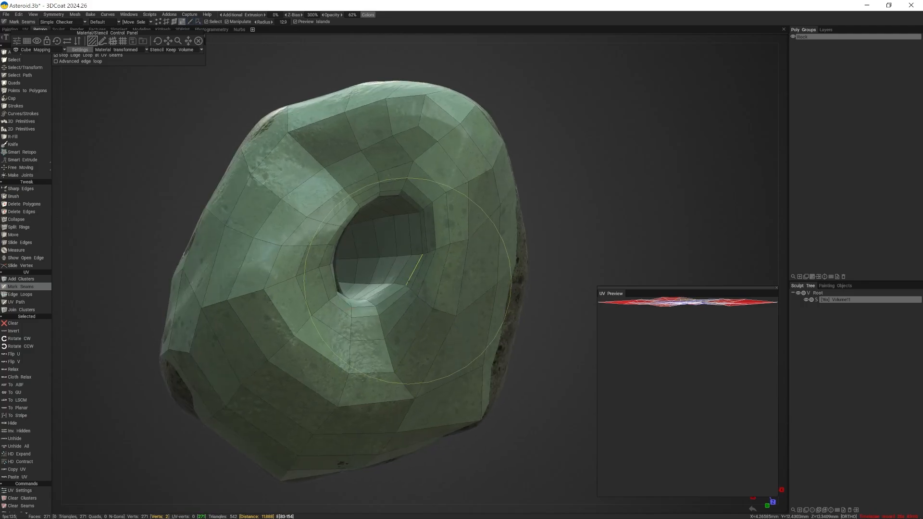
pyautogui.press('shift')
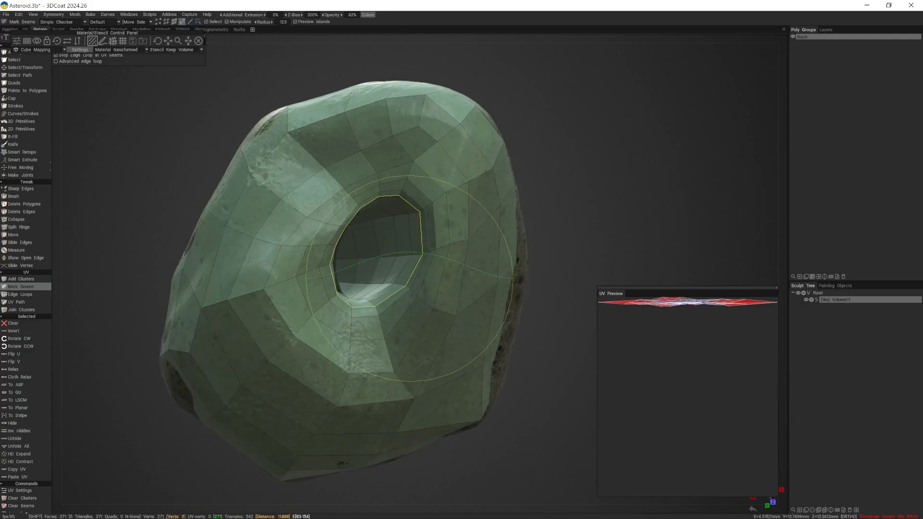
pyautogui.scroll(-10, 435, 287)
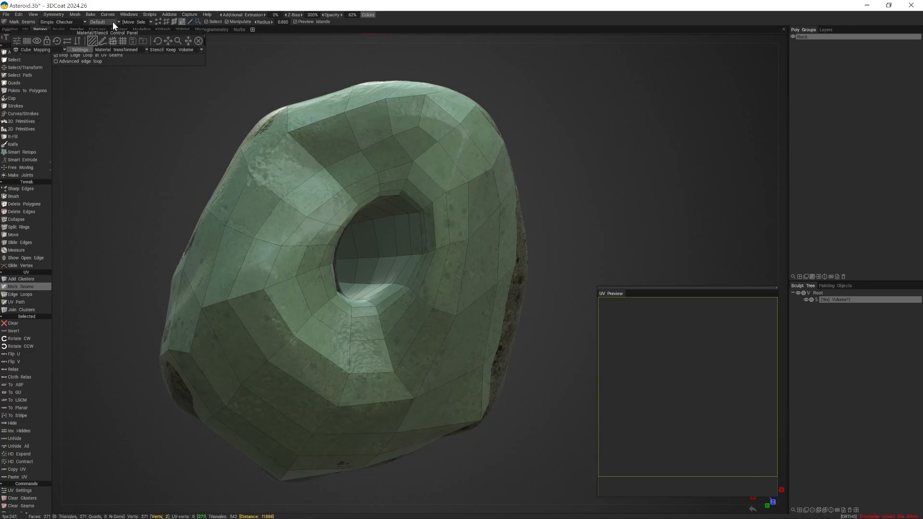
# - Move the Material/Stencil Control Panel clear of the tool options, shift the UV Preview slightly and locate UV Preview among the available panels
pyautogui.moveTo(69, 34); pyautogui.dragTo(121, 79)
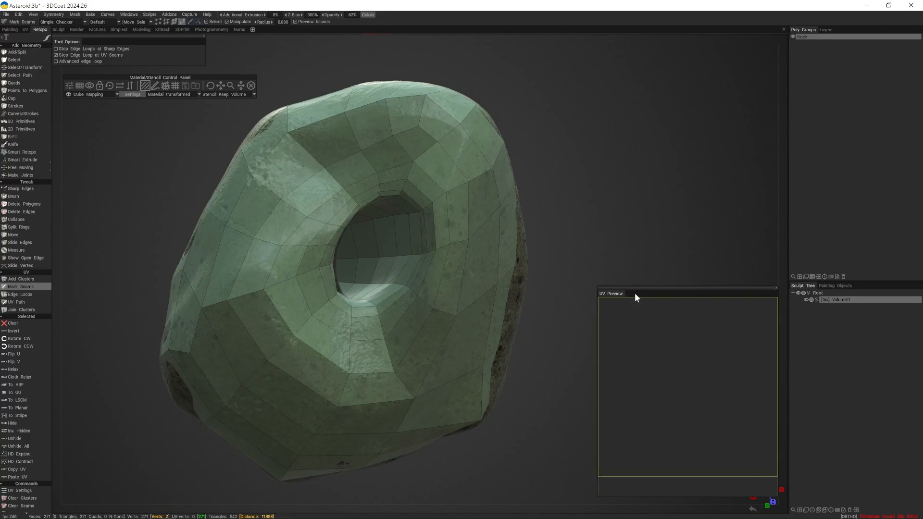
pyautogui.moveTo(644, 292); pyautogui.dragTo(626, 282)
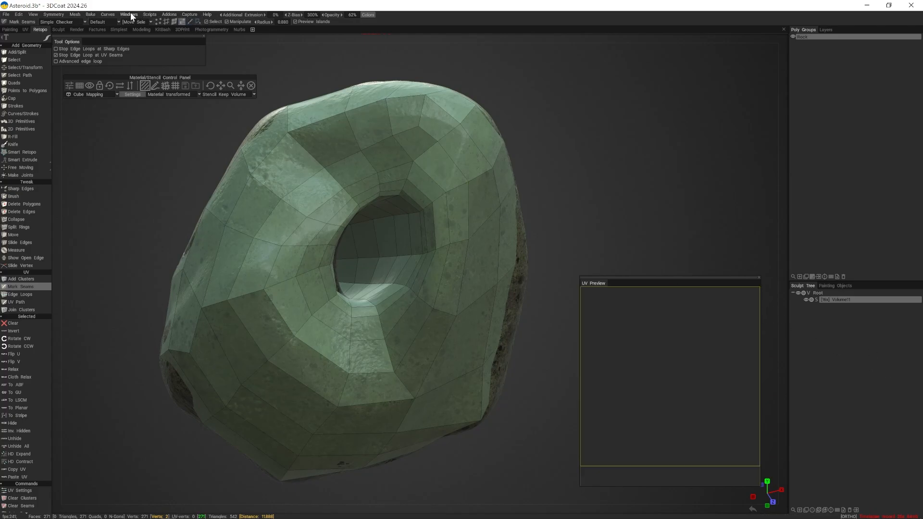
pyautogui.moveTo(129, 13)
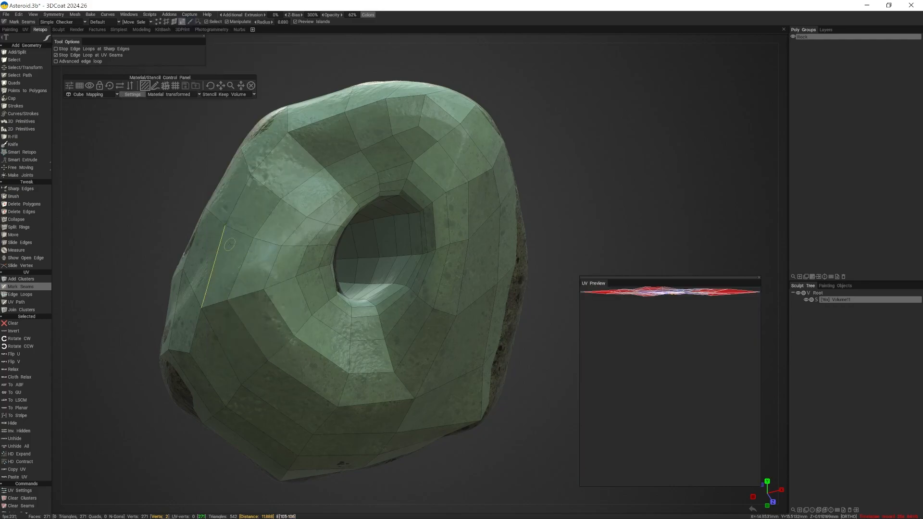
pyautogui.click(130, 14)
pyautogui.moveTo(139, 23)
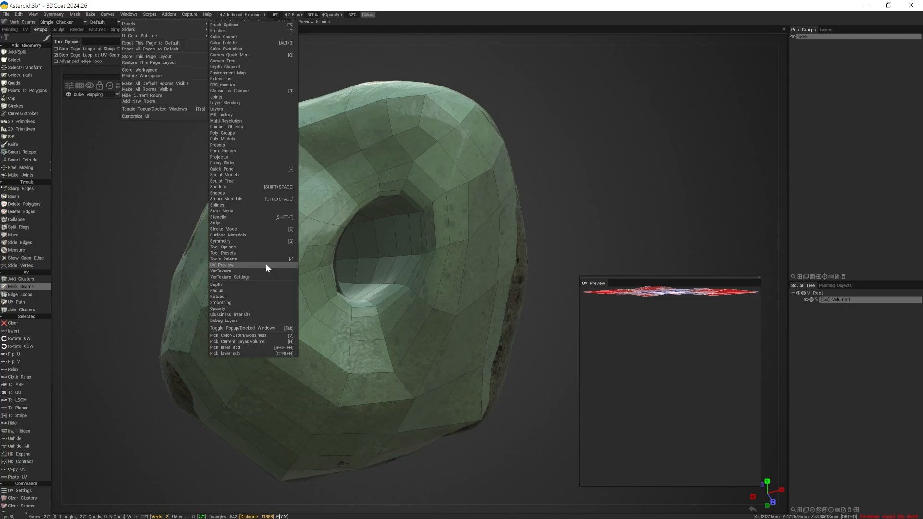
pyautogui.click(292, 265)
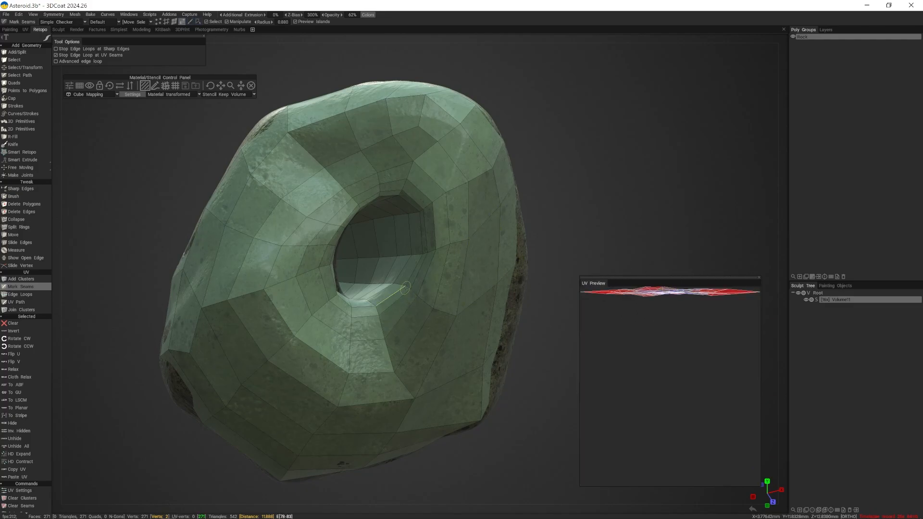
# - Mark UV seam loops around the front and back tunnel openings and a lengthwise seam through the tunnel lining
pyautogui.press('shift')
pyautogui.keyDown('shift'); pyautogui.click(412, 278); pyautogui.keyUp('shift')
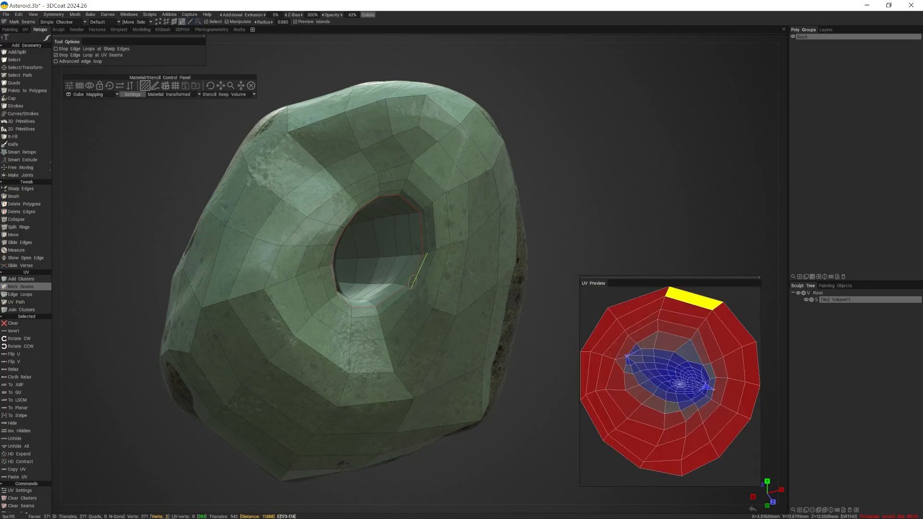
pyautogui.moveTo(415, 287); pyautogui.dragTo(259, 330, button='middle')
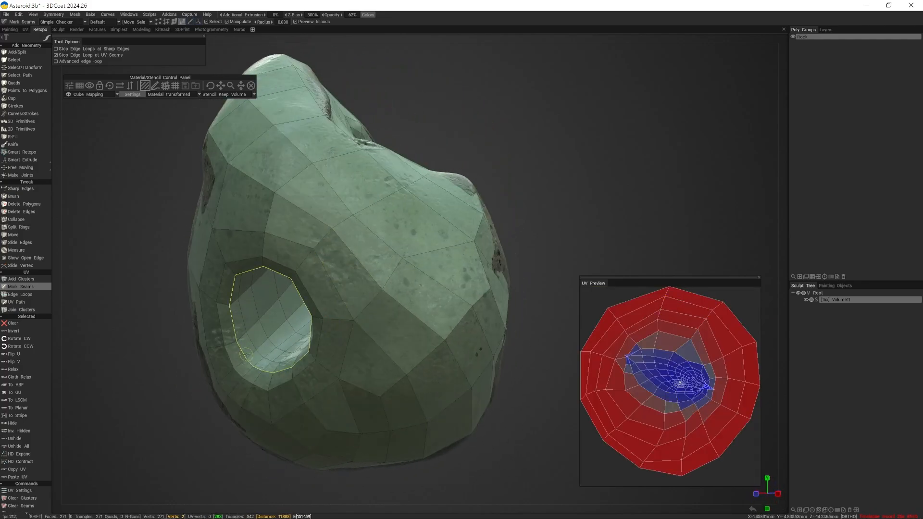
pyautogui.keyDown('shift'); pyautogui.click(255, 366); pyautogui.keyUp('shift')
pyautogui.keyDown('alt'); pyautogui.moveTo(277, 355); pyautogui.dragTo(302, 348); pyautogui.keyUp('alt')
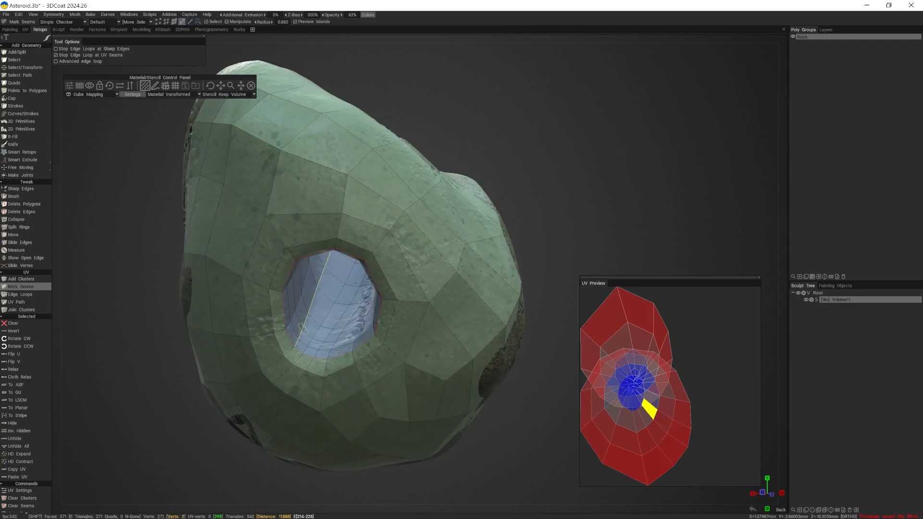
pyautogui.keyDown('shift'); pyautogui.click(304, 323); pyautogui.keyUp('shift')
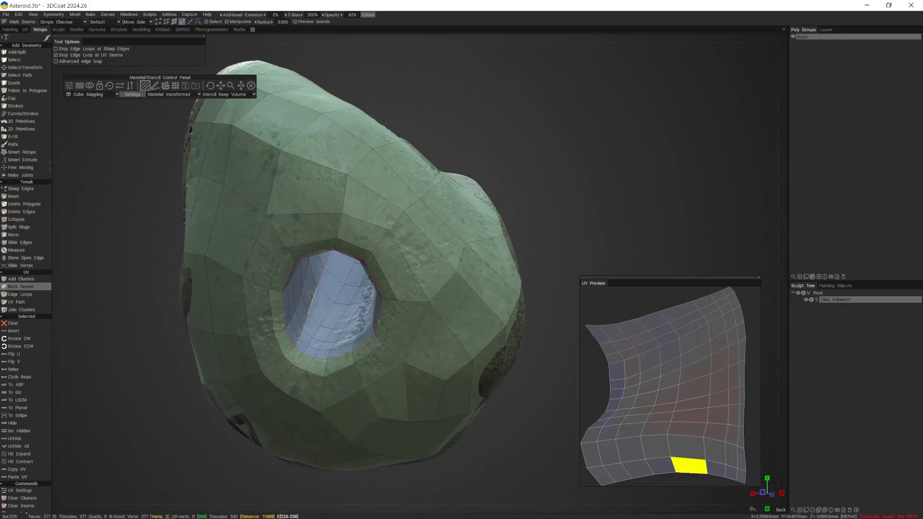
# - Try marking individual edges below and above the back opening as UV seams
pyautogui.keyDown('alt'); pyautogui.moveTo(311, 307); pyautogui.dragTo(247, 320); pyautogui.keyUp('alt')
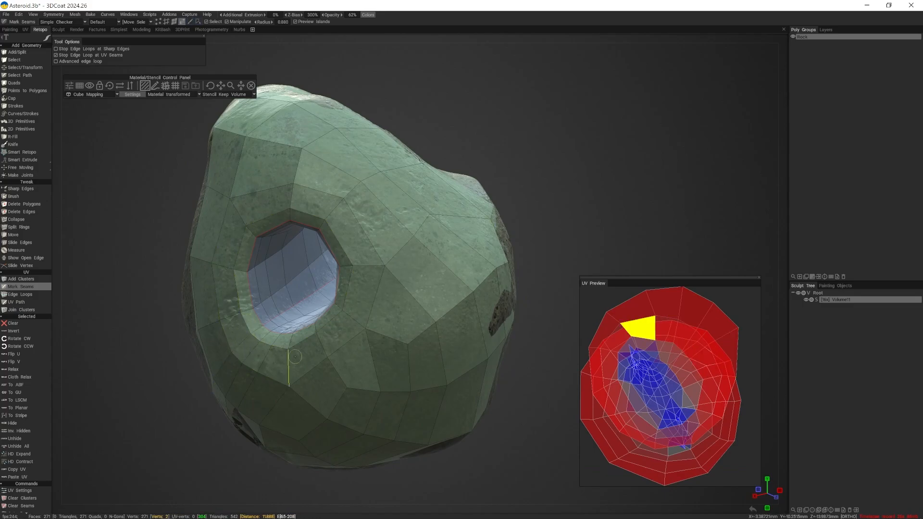
pyautogui.click(289, 369)
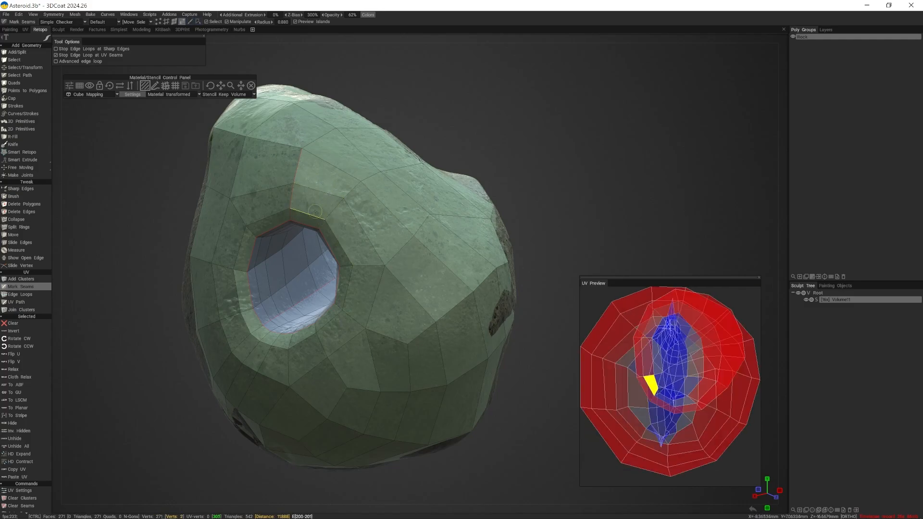
pyautogui.keyDown('ctrl'); pyautogui.click(292, 196); pyautogui.keyUp('ctrl')
pyautogui.keyDown('ctrl'); pyautogui.click(297, 166); pyautogui.keyUp('ctrl')
pyautogui.moveTo(294, 267)
pyautogui.keyDown('alt'); pyautogui.mouseDown()
pyautogui.moveTo(323, 260)
pyautogui.moveTo(322, 270)
pyautogui.moveTo(279, 260)
pyautogui.mouseUp(); pyautogui.keyUp('alt')
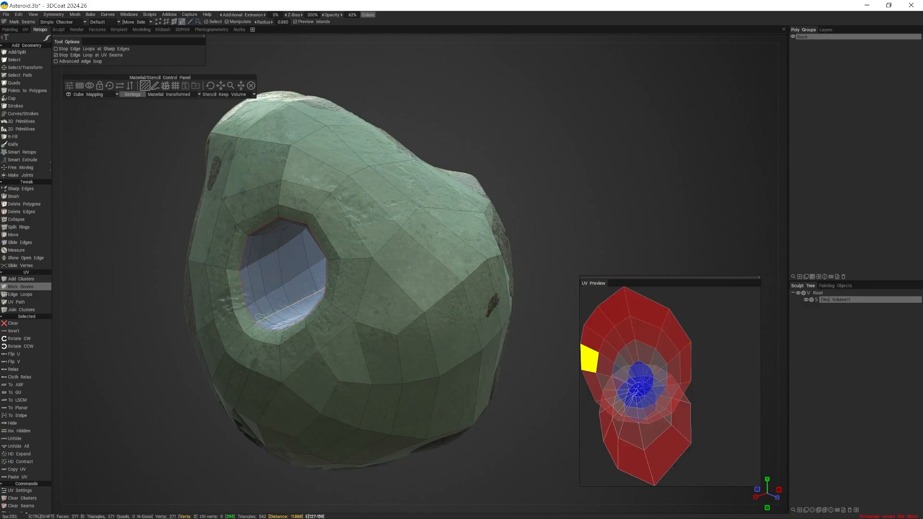
# - Clear seam edges on the rim of the back opening and mark them again
pyautogui.keyDown('ctrl'); pyautogui.click(321, 244); pyautogui.keyUp('ctrl')
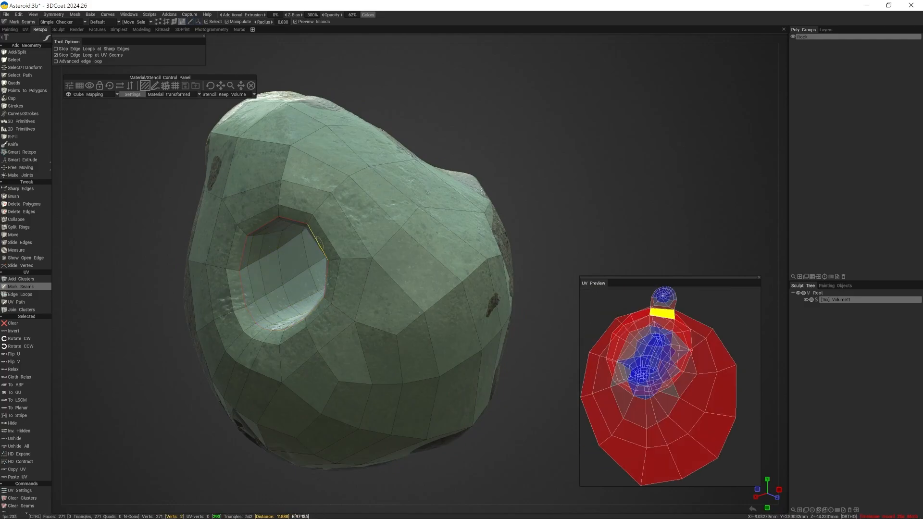
pyautogui.keyDown('ctrl'); pyautogui.click(300, 221); pyautogui.keyUp('ctrl')
pyautogui.click(300, 221)
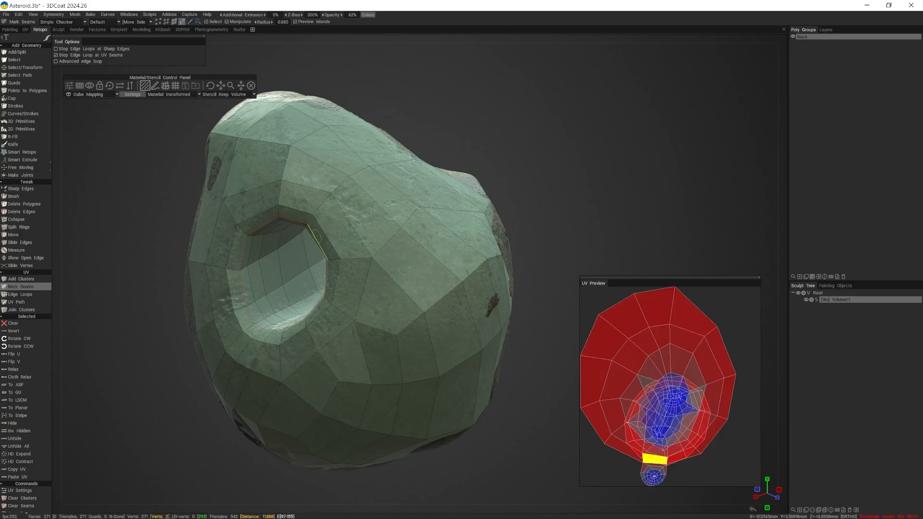
pyautogui.click(318, 247)
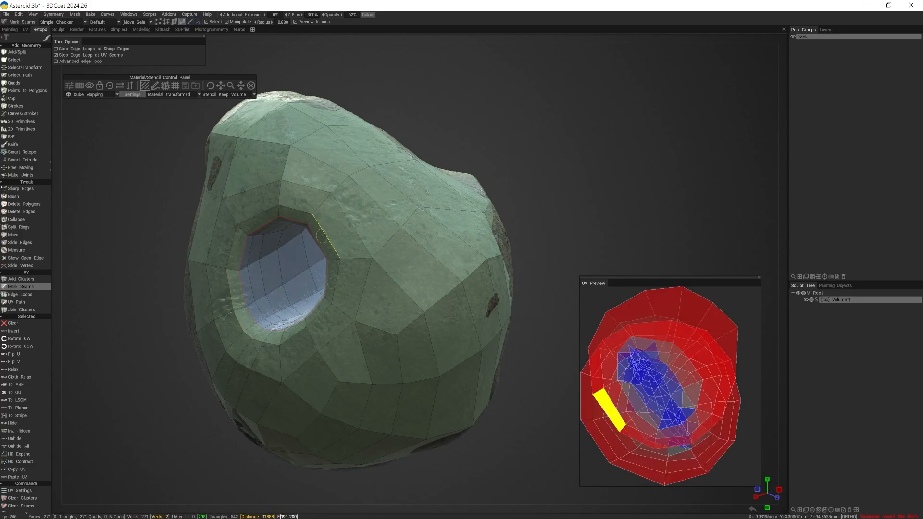
pyautogui.keyDown('ctrl'); pyautogui.keyDown('shift'); pyautogui.click(313, 236); pyautogui.keyUp('shift'); pyautogui.keyUp('ctrl')
pyautogui.keyDown('ctrl'); pyautogui.click(313, 236); pyautogui.keyUp('ctrl')
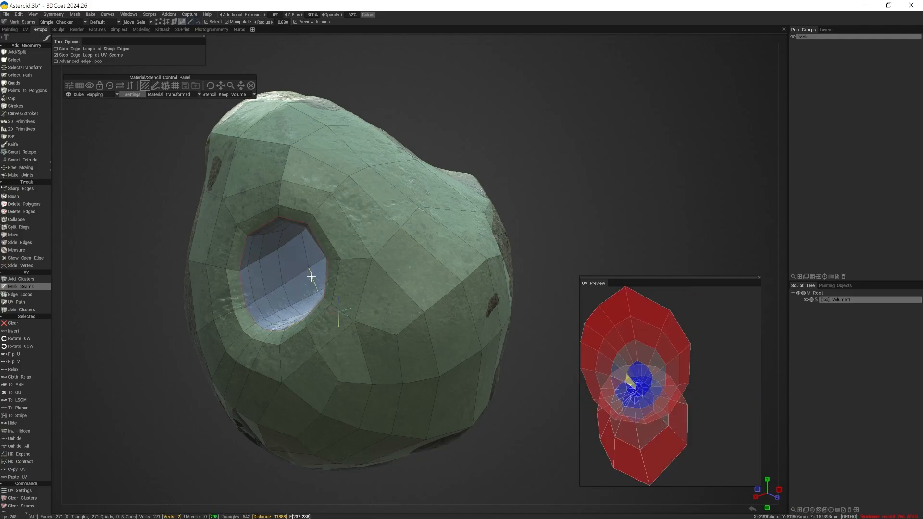
# - Mark UV seams inside the tunnel so its lining splits into separate islands
pyautogui.keyDown('alt'); pyautogui.moveTo(309, 275); pyautogui.dragTo(336, 282); pyautogui.keyUp('alt')
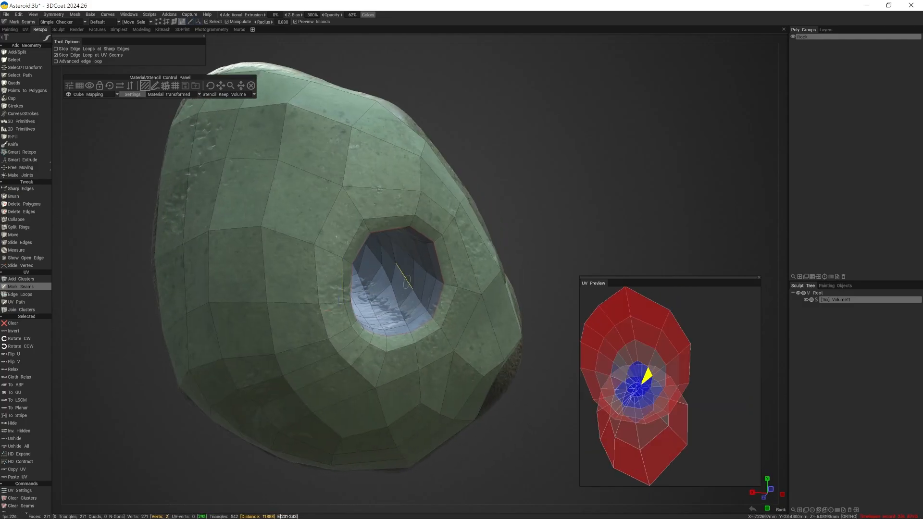
pyautogui.keyDown('alt'); pyautogui.moveTo(412, 276); pyautogui.dragTo(297, 212); pyautogui.keyUp('alt')
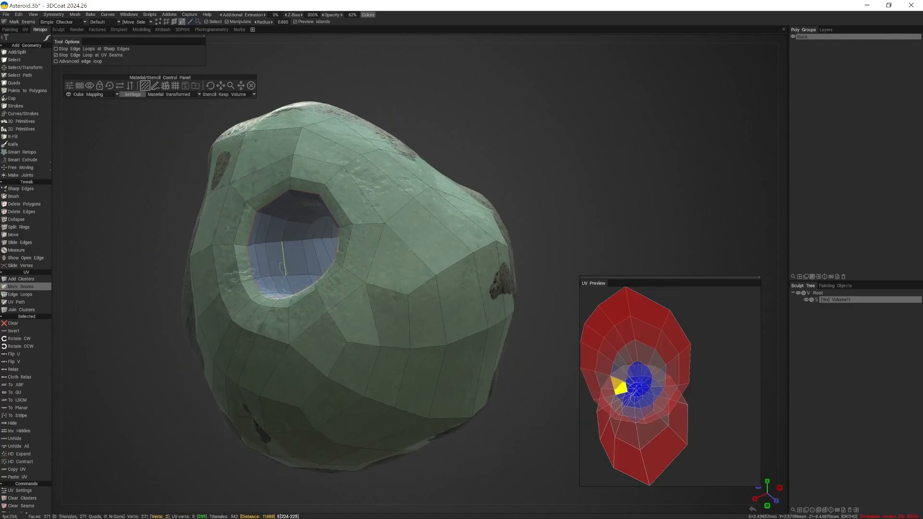
pyautogui.keyDown('alt'); pyautogui.moveTo(287, 274); pyautogui.dragTo(296, 280); pyautogui.keyUp('alt')
pyautogui.click(304, 294)
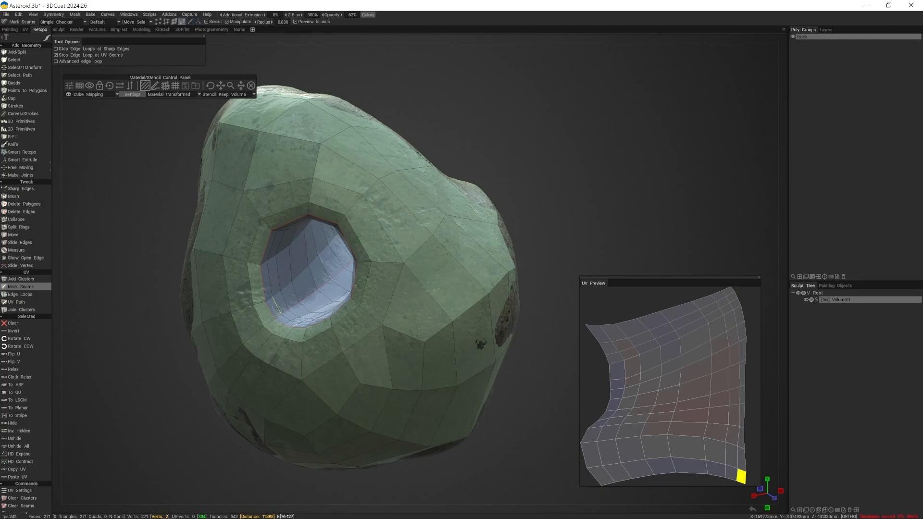
pyautogui.moveTo(297, 287)
pyautogui.mouseDown(button='middle')
pyautogui.moveTo(327, 273)
pyautogui.moveTo(310, 291)
pyautogui.moveTo(305, 285)
pyautogui.mouseUp(button='middle')
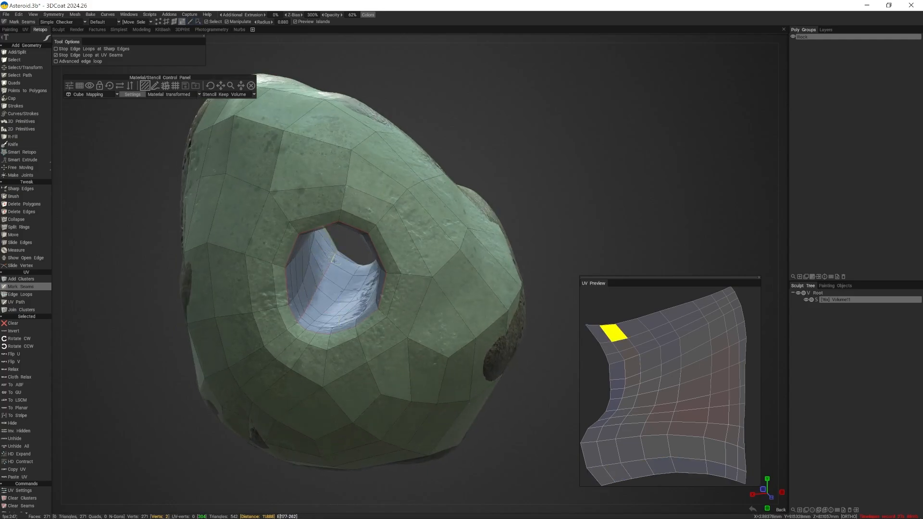
pyautogui.keyDown('alt'); pyautogui.moveTo(335, 255); pyautogui.dragTo(304, 198); pyautogui.keyUp('alt')
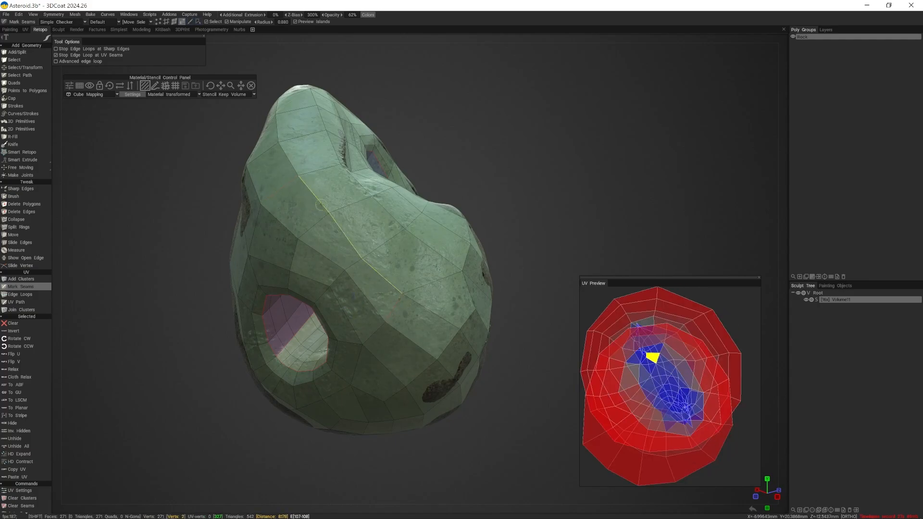
# - Try marking a UV seam along the ridge above the back opening and down the adjacent flank, and clear the marked edges
pyautogui.keyDown('shift'); pyautogui.click(341, 237); pyautogui.keyUp('shift')
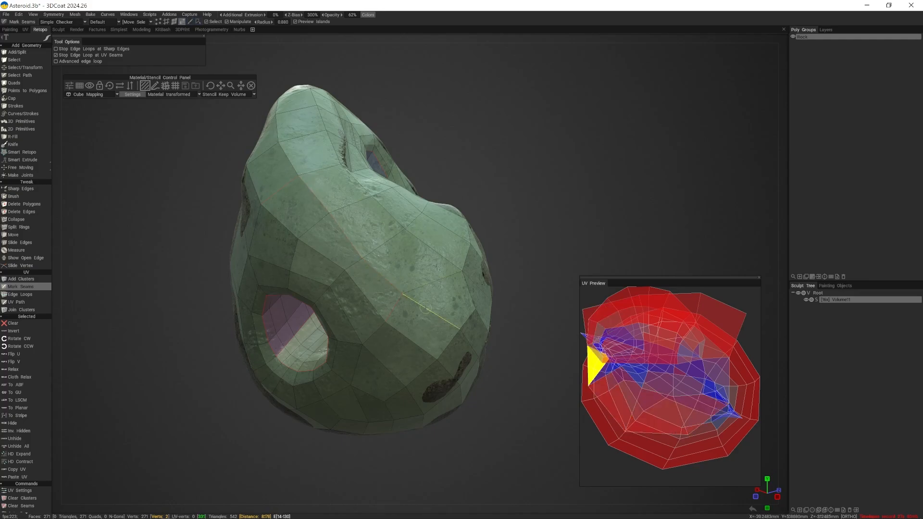
pyautogui.keyDown('ctrl'); pyautogui.keyDown('shift'); pyautogui.click(391, 283); pyautogui.keyUp('shift'); pyautogui.keyUp('ctrl')
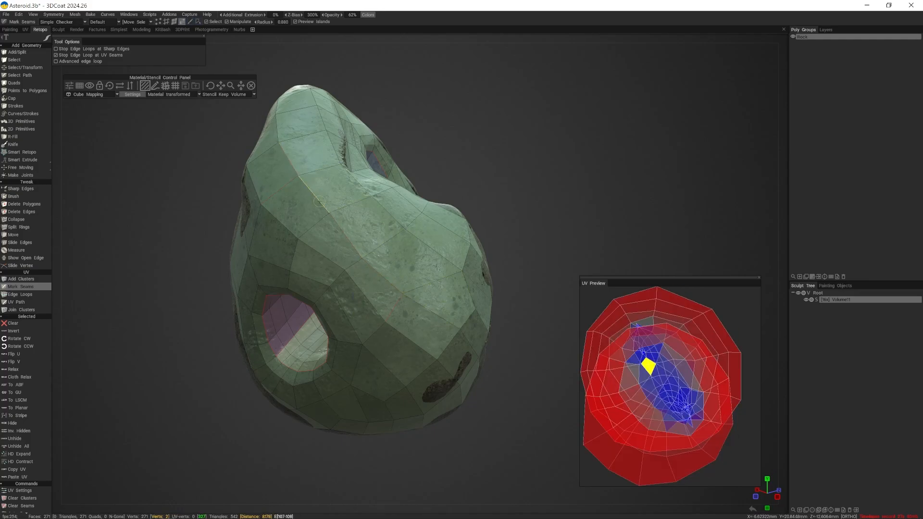
pyautogui.keyDown('ctrl'); pyautogui.click(437, 321); pyautogui.keyUp('ctrl')
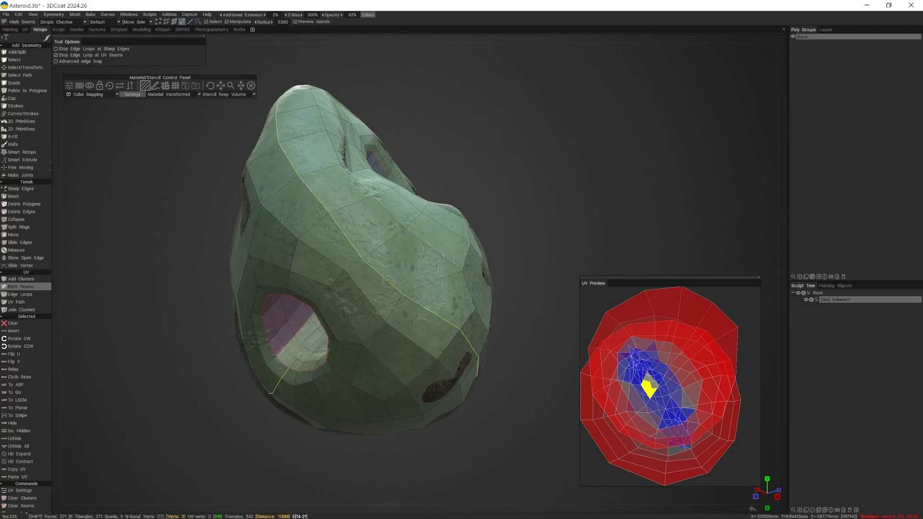
pyautogui.moveTo(389, 281); pyautogui.dragTo(363, 269, button='middle')
pyautogui.keyDown('alt'); pyautogui.moveTo(281, 269); pyautogui.dragTo(371, 290); pyautogui.keyUp('alt')
pyautogui.keyDown('alt'); pyautogui.moveTo(329, 224); pyautogui.dragTo(387, 252); pyautogui.keyUp('alt')
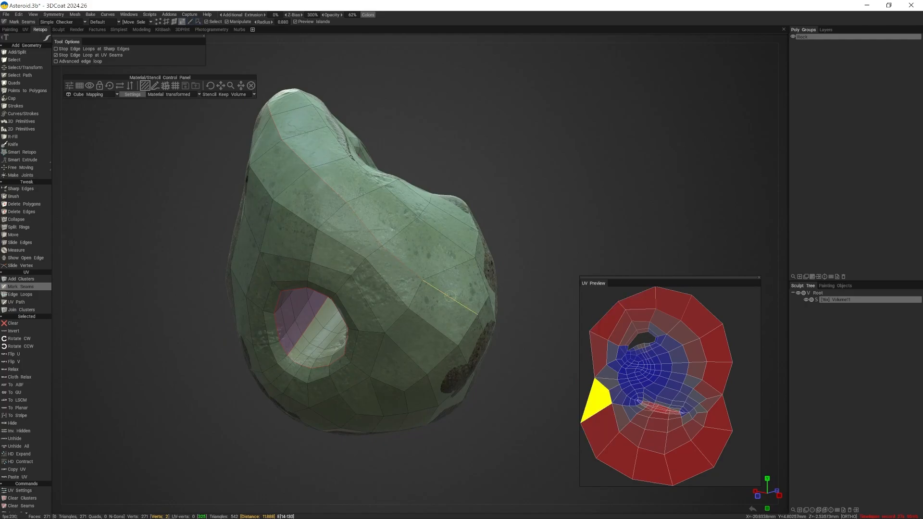
pyautogui.keyDown('ctrl'); pyautogui.click(485, 315); pyautogui.keyUp('ctrl')
pyautogui.keyDown('ctrl'); pyautogui.click(477, 312); pyautogui.keyUp('ctrl')
pyautogui.keyDown('alt'); pyautogui.moveTo(476, 312); pyautogui.dragTo(414, 250); pyautogui.keyUp('alt')
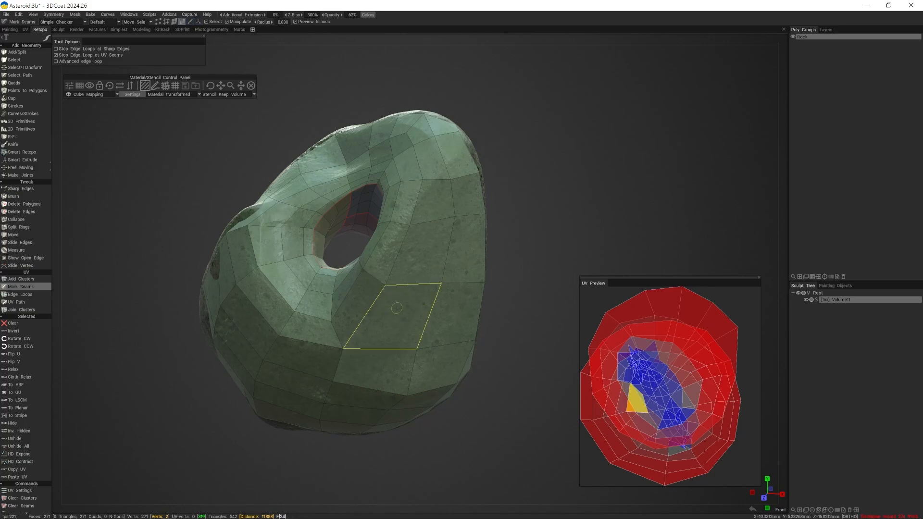
# - Mark UV seam loops across the stone's outer shell between the front and back openings
pyautogui.keyDown('alt'); pyautogui.moveTo(355, 303); pyautogui.dragTo(421, 269); pyautogui.keyUp('alt')
pyautogui.keyDown('shift'); pyautogui.click(339, 234); pyautogui.keyUp('shift')
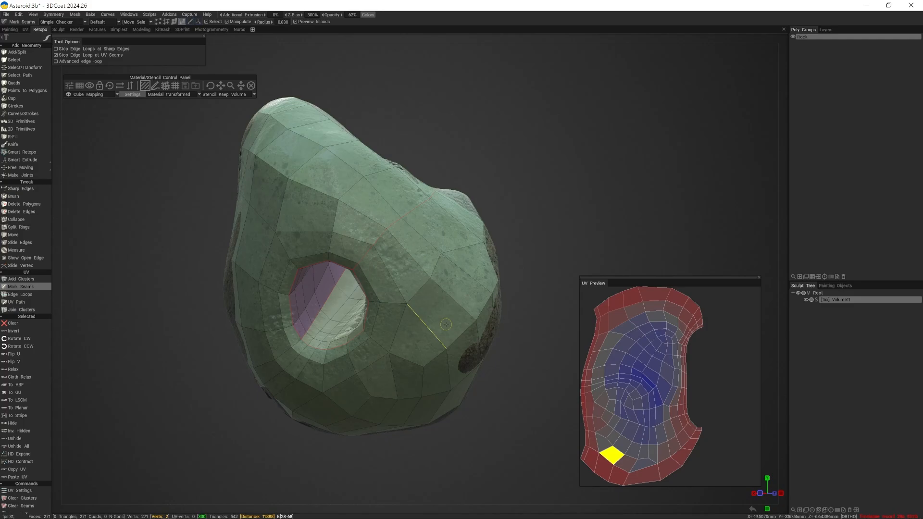
pyautogui.moveTo(298, 370)
pyautogui.mouseDown(button='middle')
pyautogui.moveTo(330, 346)
pyautogui.moveTo(337, 322)
pyautogui.moveTo(436, 320)
pyautogui.moveTo(318, 305)
pyautogui.moveTo(367, 317)
pyautogui.moveTo(294, 284)
pyautogui.moveTo(320, 299)
pyautogui.mouseUp(button='middle')
pyautogui.click(337, 322)
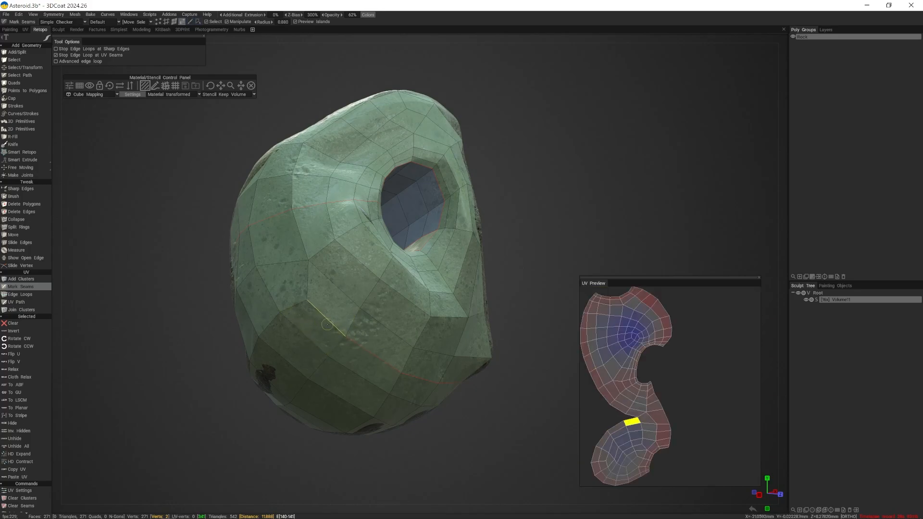
# - Mark further seam loops over the stone's flanks and top to divide the outer shell into separate UV islands
pyautogui.moveTo(324, 307); pyautogui.dragTo(306, 290, button='middle')
pyautogui.keyDown('alt'); pyautogui.moveTo(306, 290); pyautogui.dragTo(416, 339); pyautogui.keyUp('alt')
pyautogui.keyDown('alt'); pyautogui.moveTo(365, 301); pyautogui.dragTo(334, 291); pyautogui.keyUp('alt')
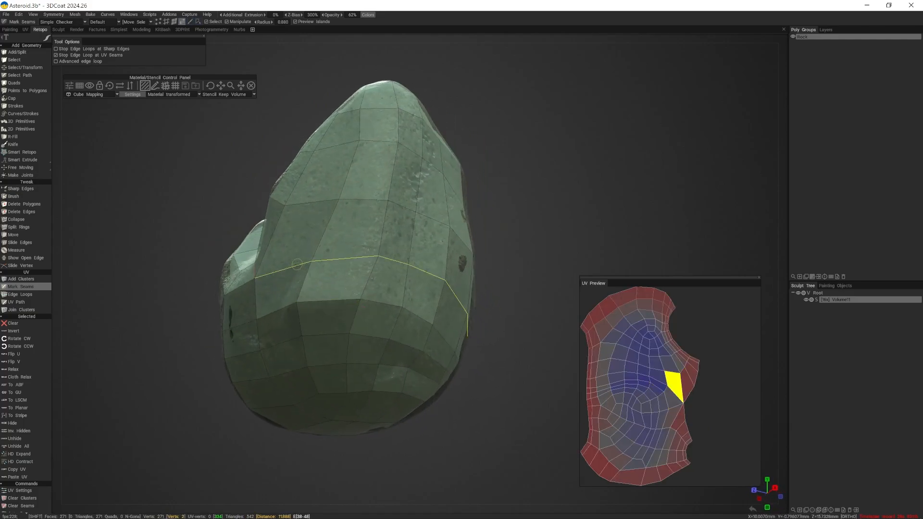
pyautogui.keyDown('shift'); pyautogui.click(356, 277); pyautogui.keyUp('shift')
pyautogui.keyDown('alt'); pyautogui.moveTo(436, 313); pyautogui.dragTo(406, 332); pyautogui.keyUp('alt')
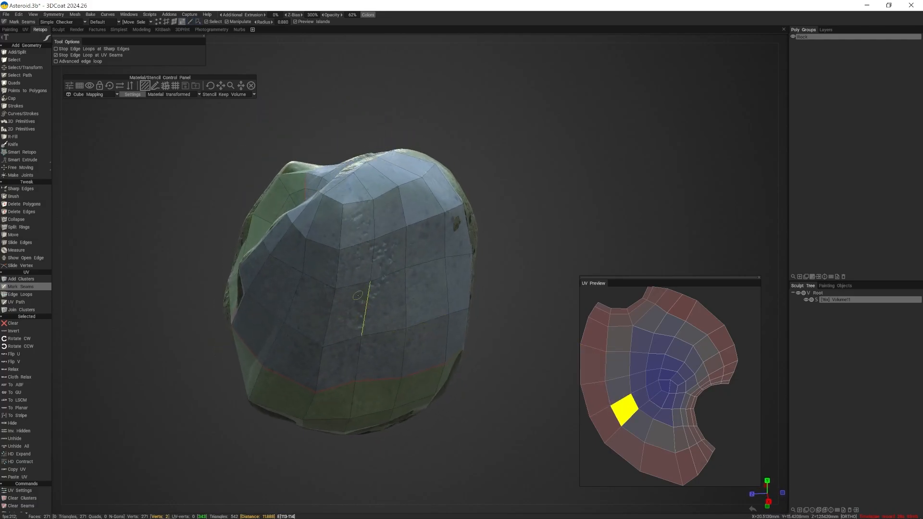
pyautogui.keyDown('shift'); pyautogui.click(332, 288); pyautogui.keyUp('shift')
pyautogui.moveTo(331, 281)
pyautogui.keyDown('alt'); pyautogui.mouseDown()
pyautogui.moveTo(338, 303)
pyautogui.moveTo(354, 288)
pyautogui.moveTo(341, 289)
pyautogui.mouseUp(); pyautogui.keyUp('alt')
pyautogui.keyDown('shift'); pyautogui.click(339, 306); pyautogui.keyUp('shift')
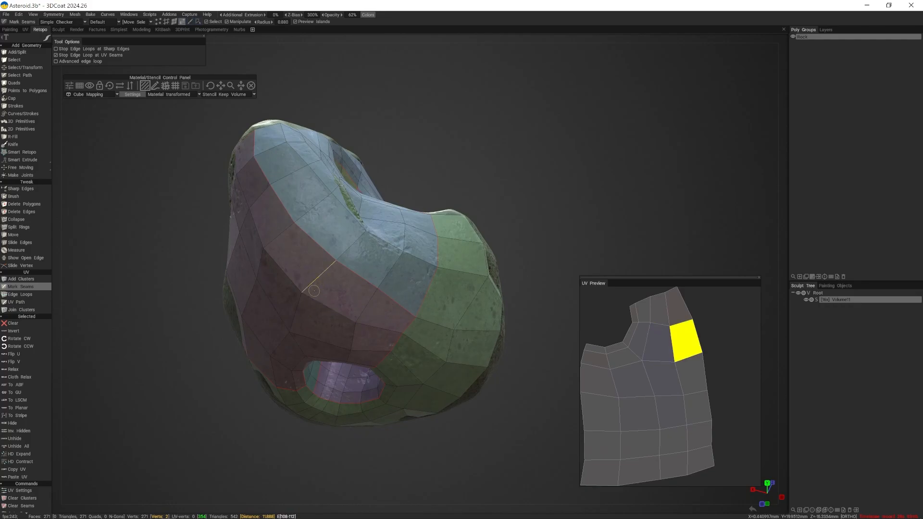
# - Try marking UV seam loops across the flank beside the back opening, and undo the marked edges
pyautogui.keyDown('alt'); pyautogui.moveTo(368, 246); pyautogui.dragTo(322, 246); pyautogui.keyUp('alt')
pyautogui.keyDown('alt'); pyautogui.moveTo(436, 202); pyautogui.dragTo(457, 225); pyautogui.keyUp('alt')
pyautogui.keyDown('shift'); pyautogui.click(437, 202); pyautogui.keyUp('shift')
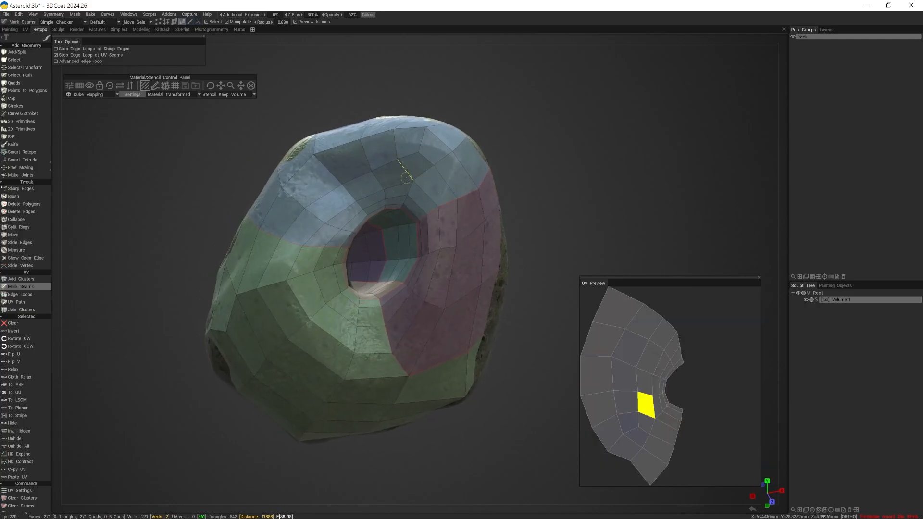
pyautogui.keyDown('alt'); pyautogui.moveTo(494, 274); pyautogui.dragTo(323, 254); pyautogui.keyUp('alt')
pyautogui.keyDown('alt'); pyautogui.moveTo(421, 310); pyautogui.dragTo(350, 254); pyautogui.keyUp('alt')
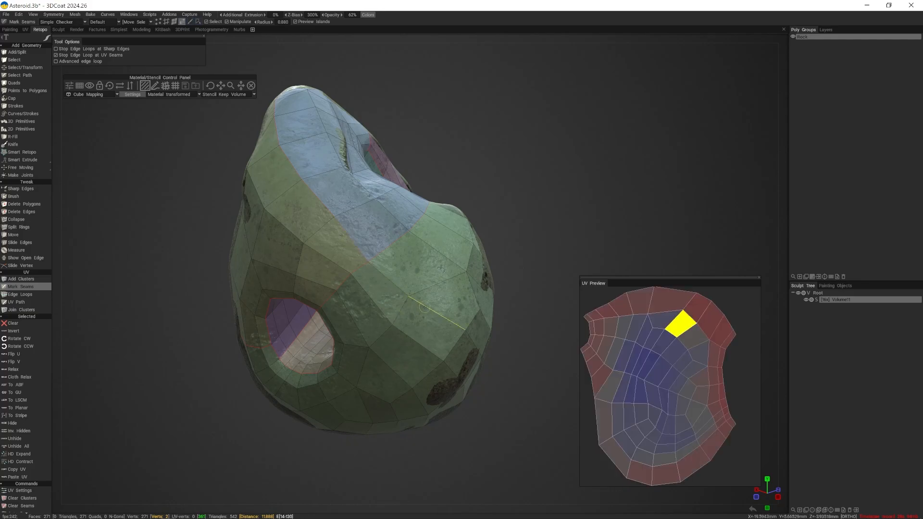
pyautogui.click(405, 354)
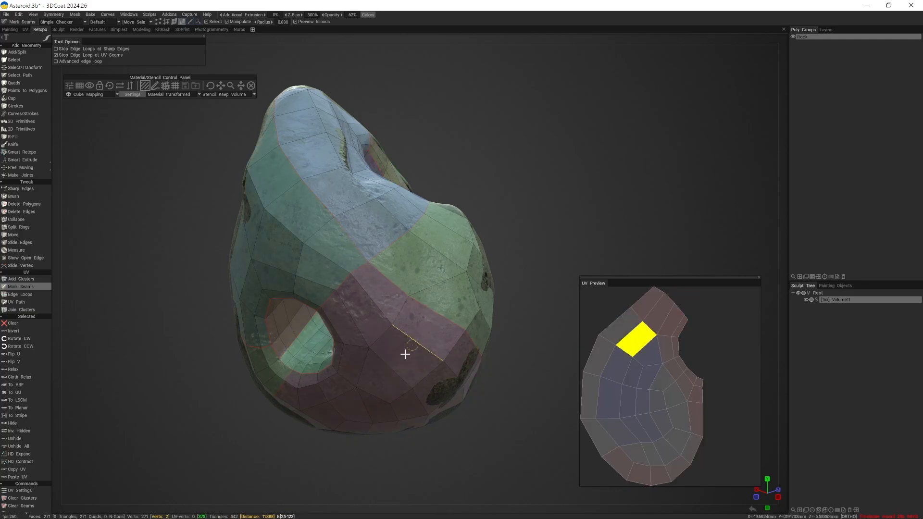
pyautogui.moveTo(404, 354)
pyautogui.keyDown('alt'); pyautogui.mouseDown()
pyautogui.moveTo(405, 331)
pyautogui.moveTo(423, 332)
pyautogui.moveTo(411, 347)
pyautogui.mouseUp(); pyautogui.keyUp('alt')
pyautogui.hotkey('ctrl', 'z')
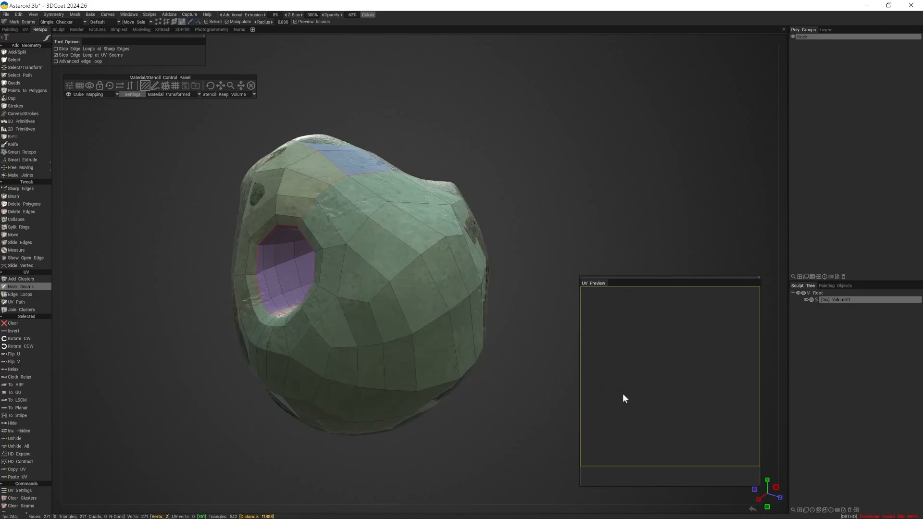
# - Mark a UV seam from the back opening's rim across the adjoining outer surface to split the large shell island
pyautogui.keyDown('alt'); pyautogui.moveTo(329, 281); pyautogui.dragTo(423, 303); pyautogui.keyUp('alt')
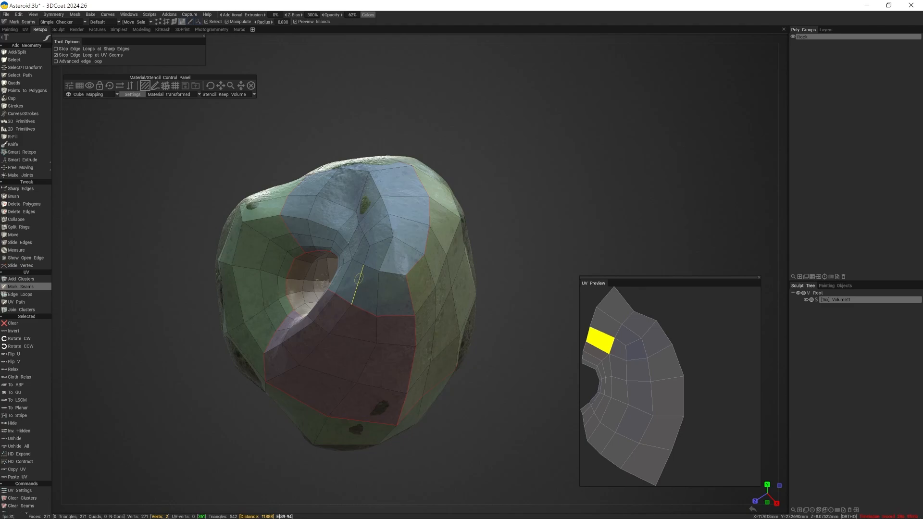
pyautogui.keyDown('alt'); pyautogui.moveTo(388, 329); pyautogui.dragTo(364, 293); pyautogui.keyUp('alt')
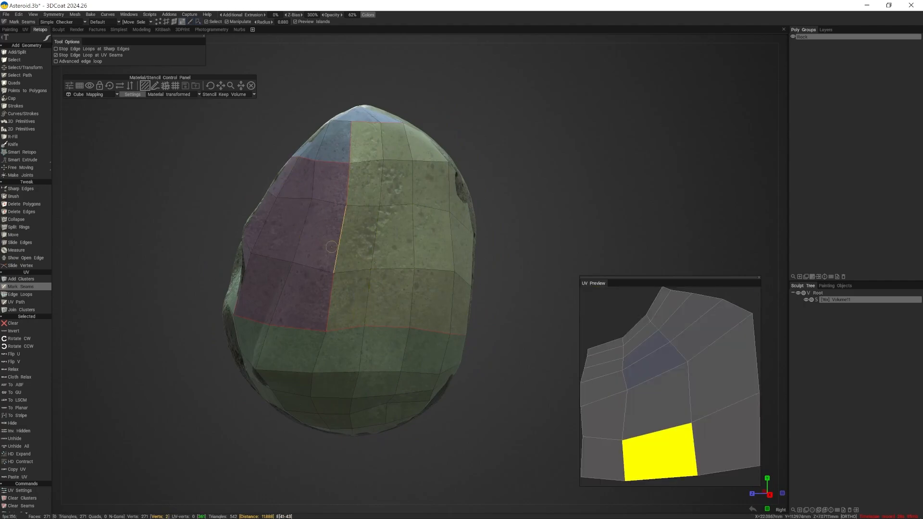
pyautogui.keyDown('alt'); pyautogui.moveTo(384, 278); pyautogui.dragTo(316, 286); pyautogui.keyUp('alt')
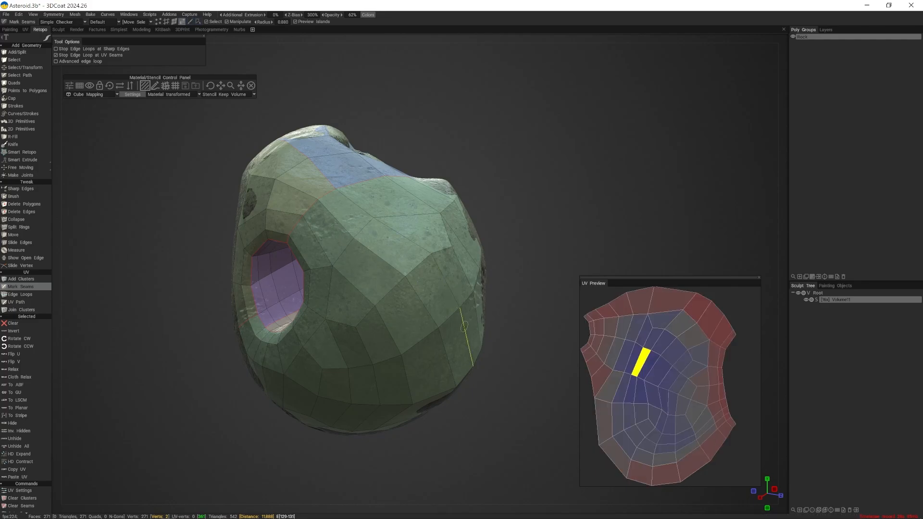
pyautogui.keyDown('alt'); pyautogui.moveTo(454, 308); pyautogui.dragTo(348, 267); pyautogui.keyUp('alt')
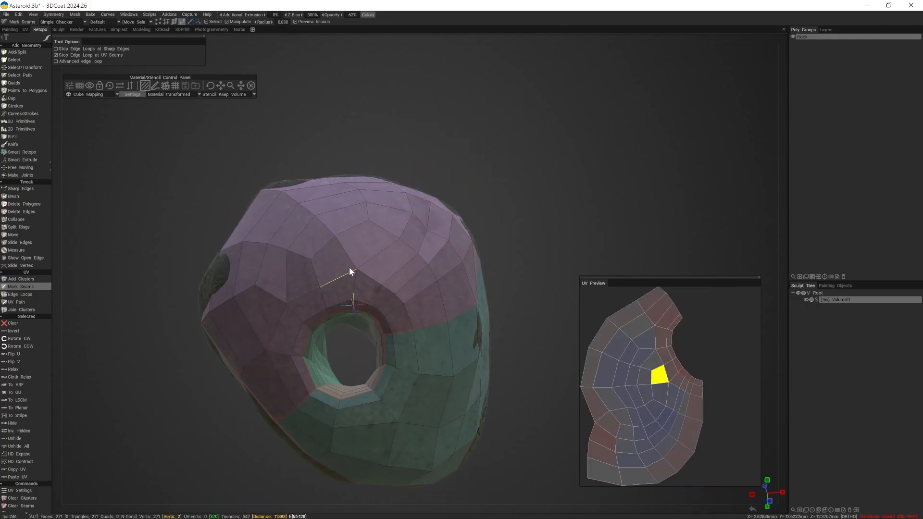
pyautogui.keyDown('shift'); pyautogui.click(327, 301); pyautogui.keyUp('shift')
pyautogui.click(326, 246)
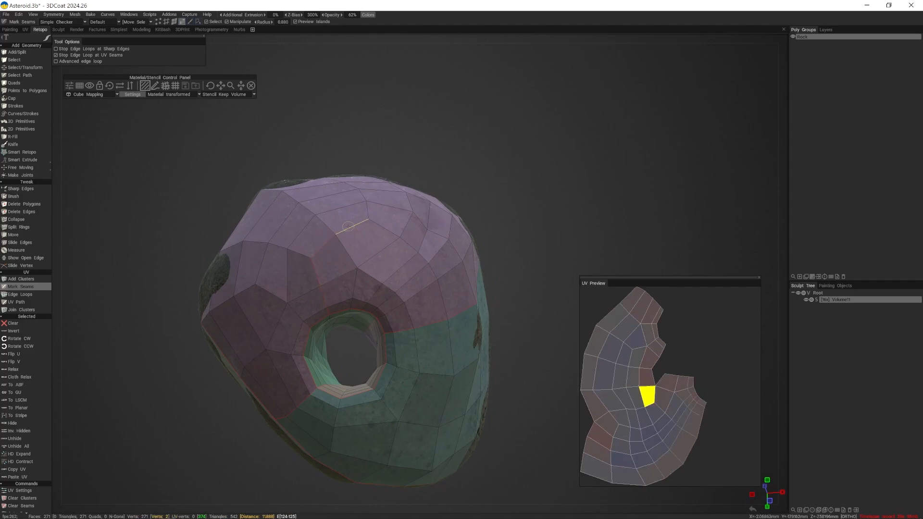
pyautogui.click(352, 227)
pyautogui.keyDown('shift'); pyautogui.click(370, 208); pyautogui.keyUp('shift')
pyautogui.moveTo(370, 221)
pyautogui.keyDown('alt'); pyautogui.mouseDown()
pyautogui.moveTo(377, 270)
pyautogui.moveTo(375, 212)
pyautogui.mouseUp(); pyautogui.keyUp('alt')
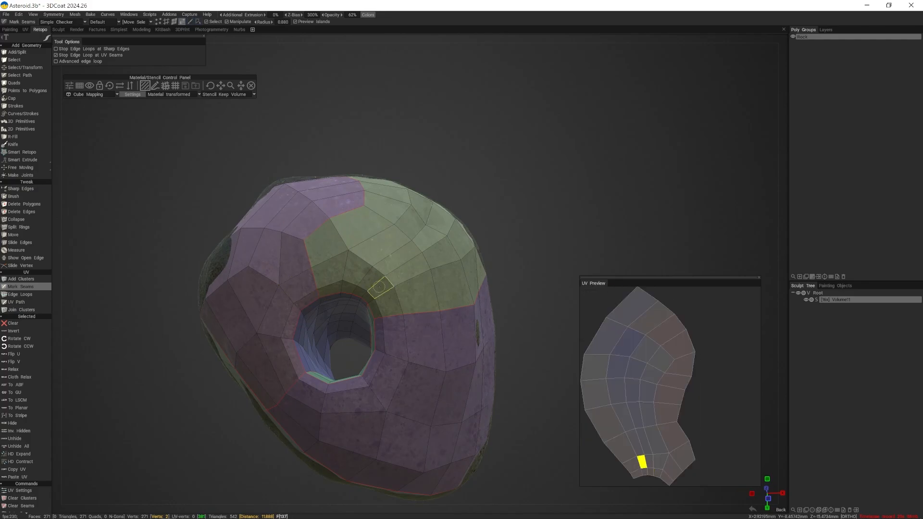
# - Examine the UV islands and seam boundaries all around the stone, including both tunnel openings
pyautogui.keyDown('alt'); pyautogui.moveTo(396, 358); pyautogui.dragTo(302, 361); pyautogui.keyUp('alt')
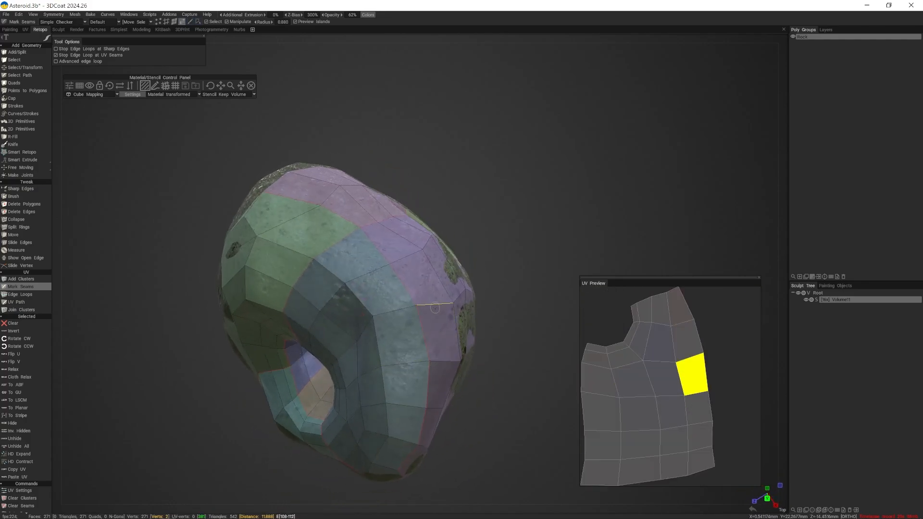
pyautogui.keyDown('alt'); pyautogui.moveTo(423, 288); pyautogui.dragTo(413, 352); pyautogui.keyUp('alt')
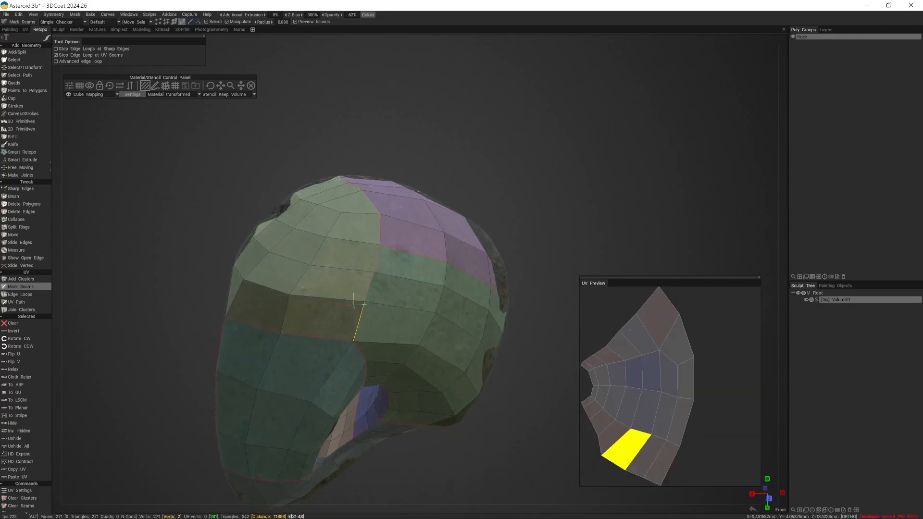
pyautogui.keyDown('alt'); pyautogui.moveTo(315, 254); pyautogui.dragTo(319, 359); pyautogui.keyUp('alt')
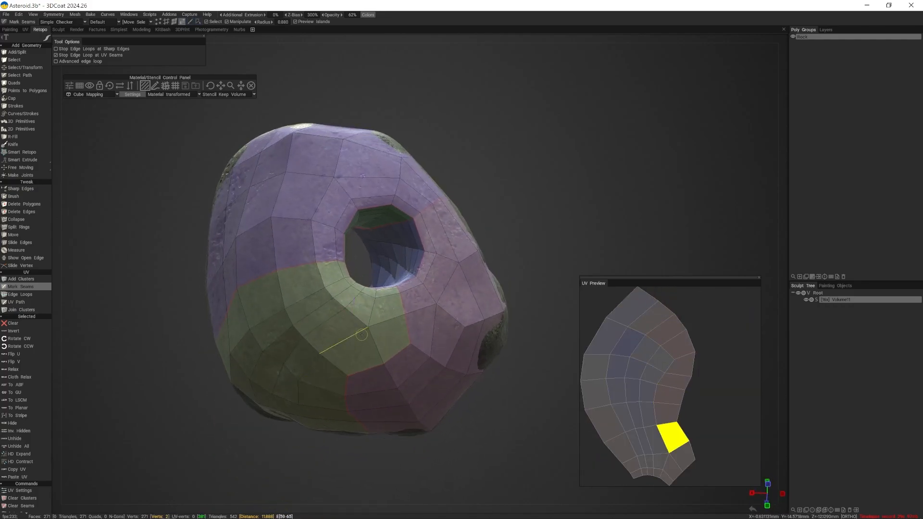
pyautogui.keyDown('alt'); pyautogui.moveTo(337, 327); pyautogui.dragTo(423, 331); pyautogui.keyUp('alt')
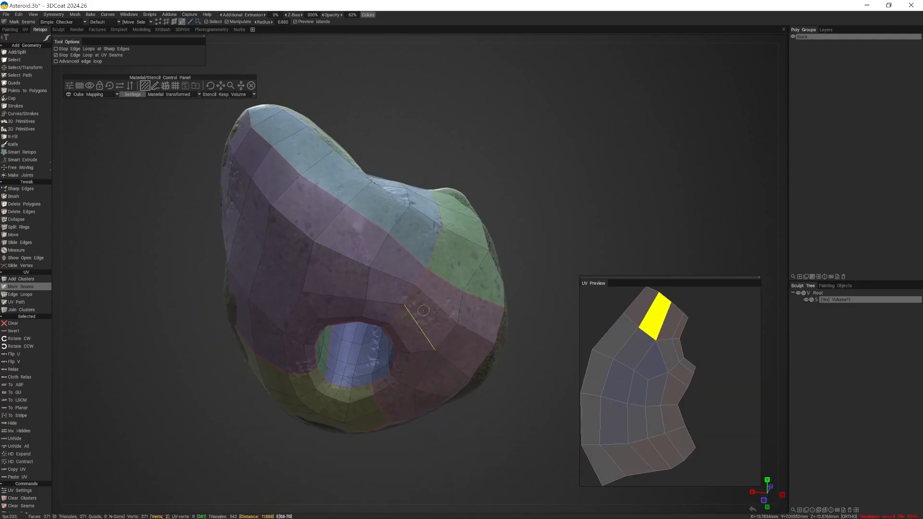
pyautogui.keyDown('alt'); pyautogui.moveTo(379, 221); pyautogui.dragTo(283, 213); pyautogui.keyUp('alt')
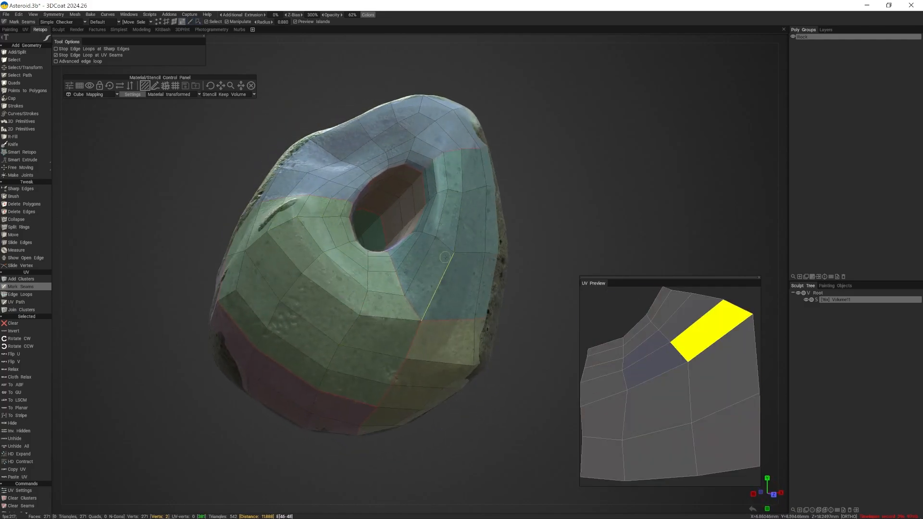
pyautogui.keyDown('alt'); pyautogui.moveTo(471, 240); pyautogui.dragTo(513, 240); pyautogui.keyUp('alt')
pyautogui.keyDown('alt'); pyautogui.moveTo(512, 238); pyautogui.dragTo(370, 245, button='right'); pyautogui.keyUp('alt')
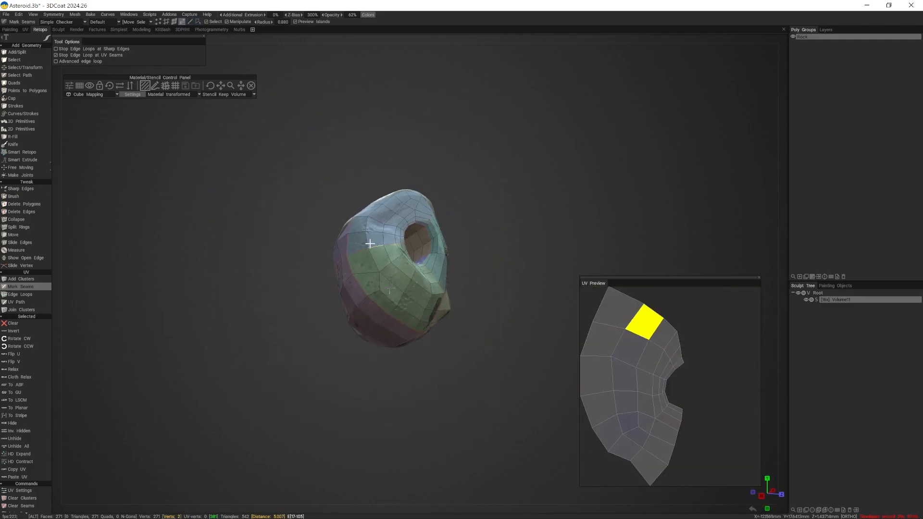
pyautogui.keyDown('alt'); pyautogui.moveTo(370, 245); pyautogui.dragTo(430, 229); pyautogui.keyUp('alt')
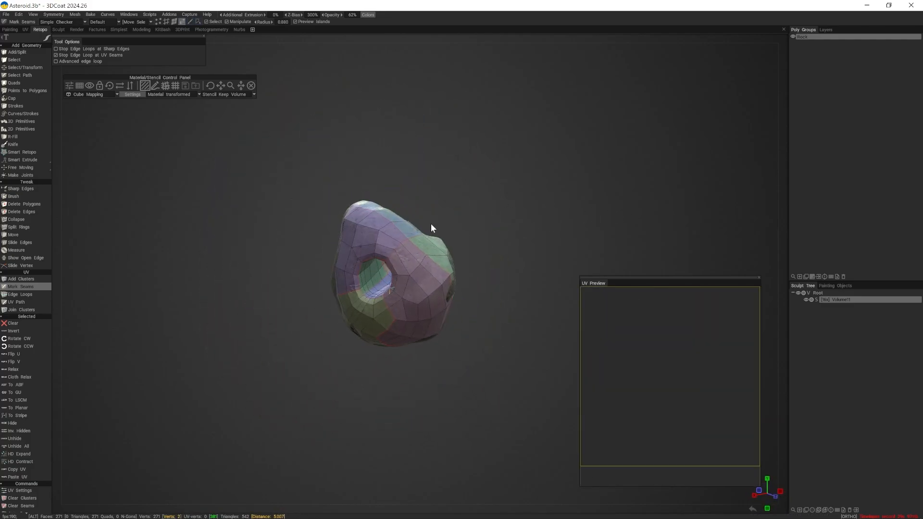
pyautogui.keyDown('alt'); pyautogui.moveTo(282, 189); pyautogui.dragTo(225, 242); pyautogui.keyUp('alt')
pyautogui.keyDown('alt'); pyautogui.moveTo(225, 242); pyautogui.dragTo(258, 278, button='right'); pyautogui.keyUp('alt')
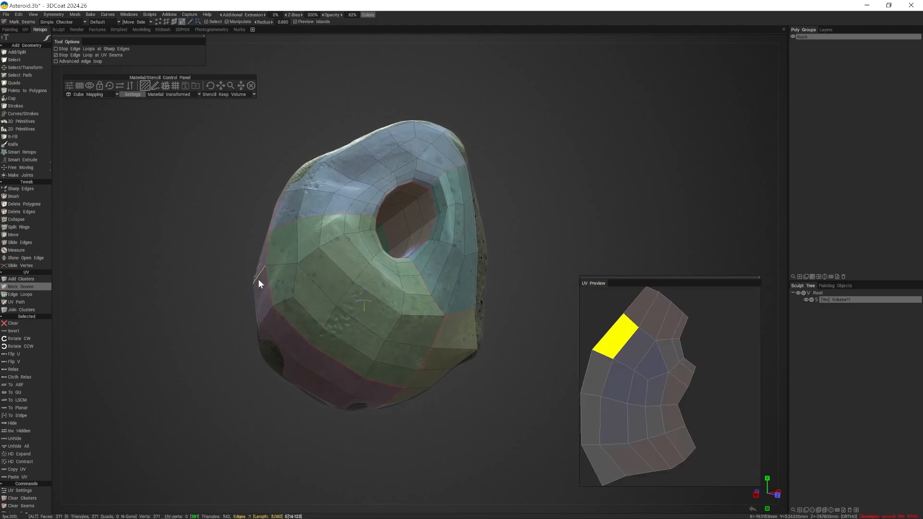
pyautogui.keyDown('alt'); pyautogui.moveTo(258, 278); pyautogui.dragTo(268, 290); pyautogui.keyUp('alt')
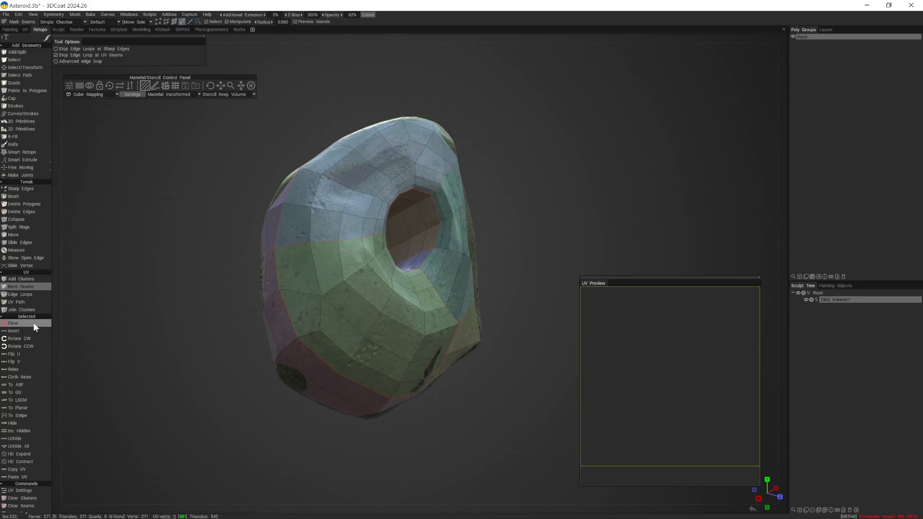
# - Unwrap the seam-divided retopo mesh so its islands are laid out on the UV map
pyautogui.scroll(-4, 25, 341)
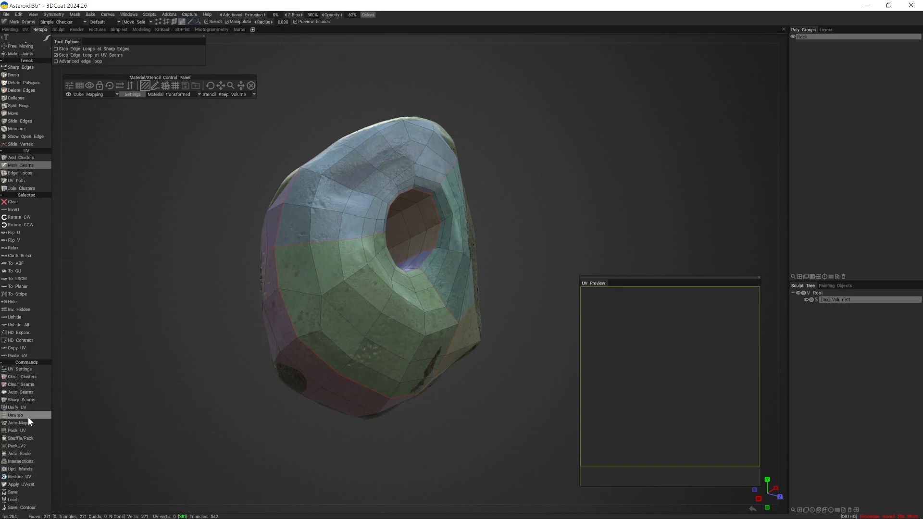
pyautogui.press('End')
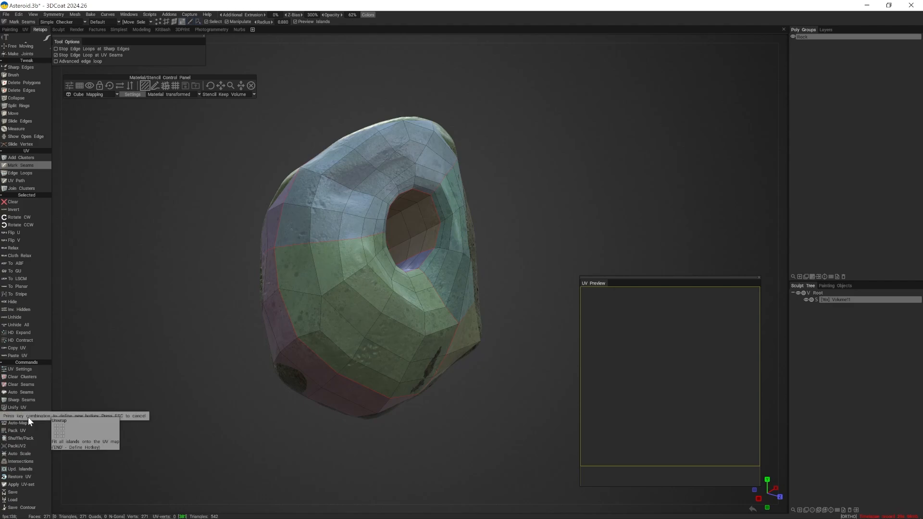
pyautogui.press('Escape')
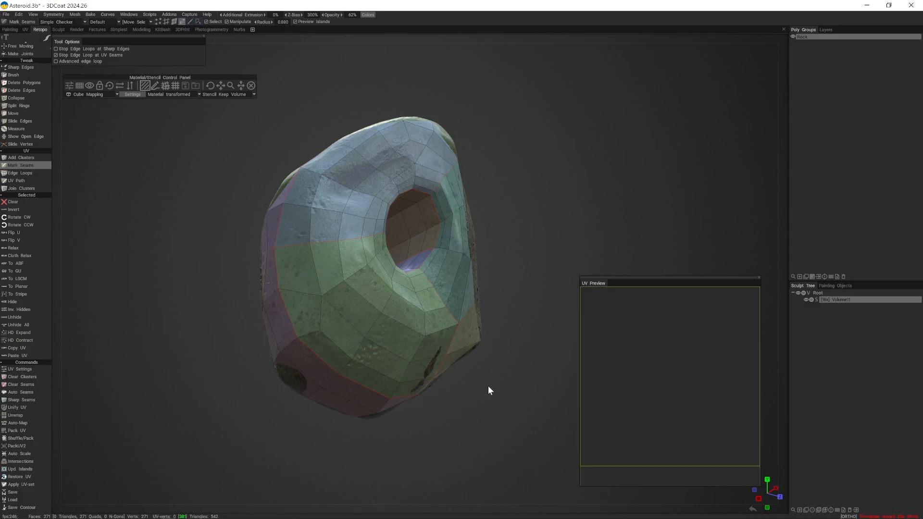
pyautogui.press('u')
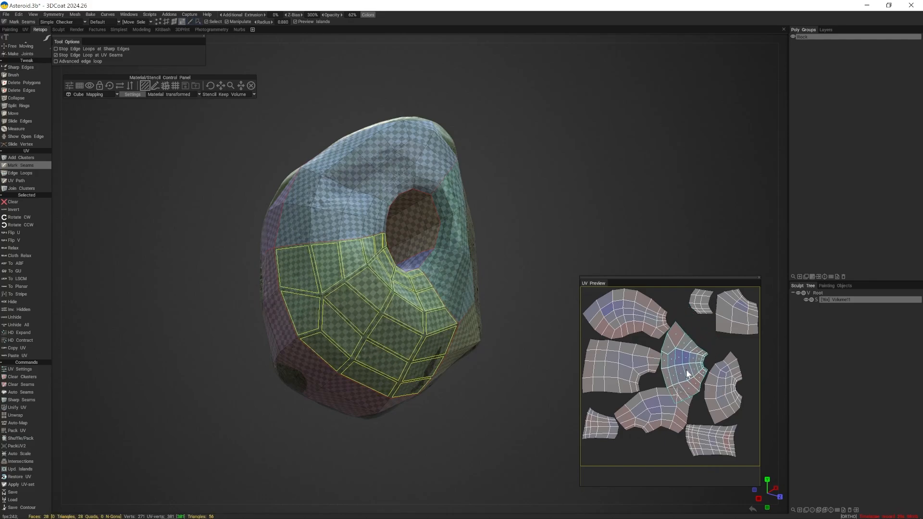
# - Try rotating and enlarging the UV island below the front opening, compare its checker density with neighbouring islands, and undo both transformations
pyautogui.moveTo(699, 350)
pyautogui.mouseDown()
pyautogui.moveTo(675, 364)
pyautogui.moveTo(702, 346)
pyautogui.moveTo(738, 350)
pyautogui.moveTo(671, 359)
pyautogui.moveTo(719, 350)
pyautogui.mouseUp()
pyautogui.scroll(8, 395, 314)
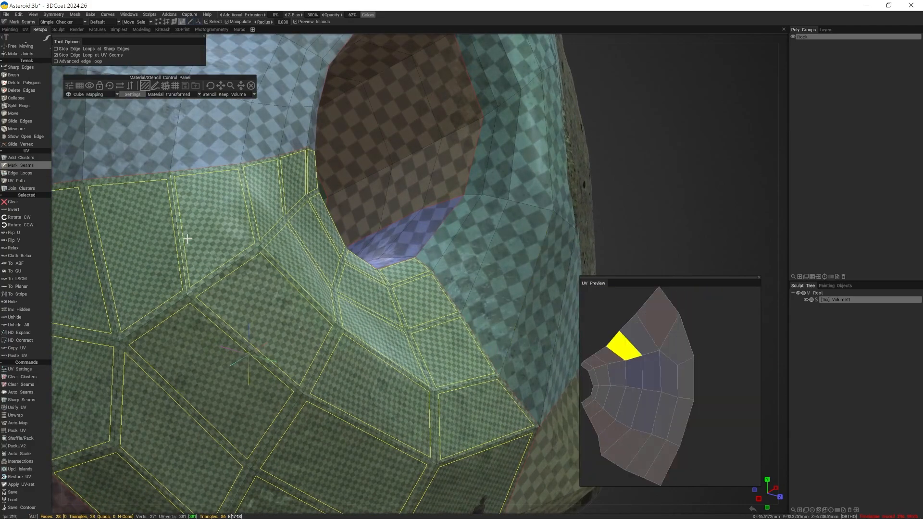
pyautogui.scroll(6, 187, 251)
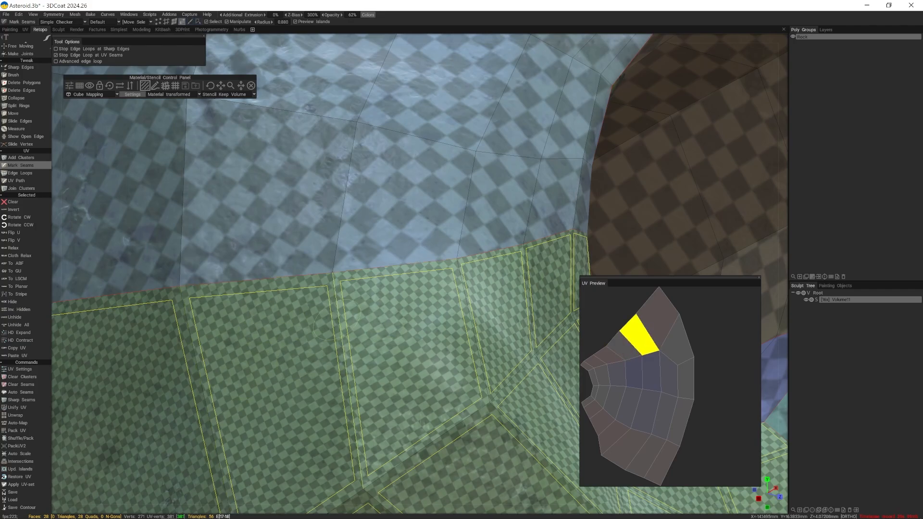
pyautogui.keyDown('alt'); pyautogui.moveTo(374, 364); pyautogui.dragTo(309, 358, button='right'); pyautogui.keyUp('alt')
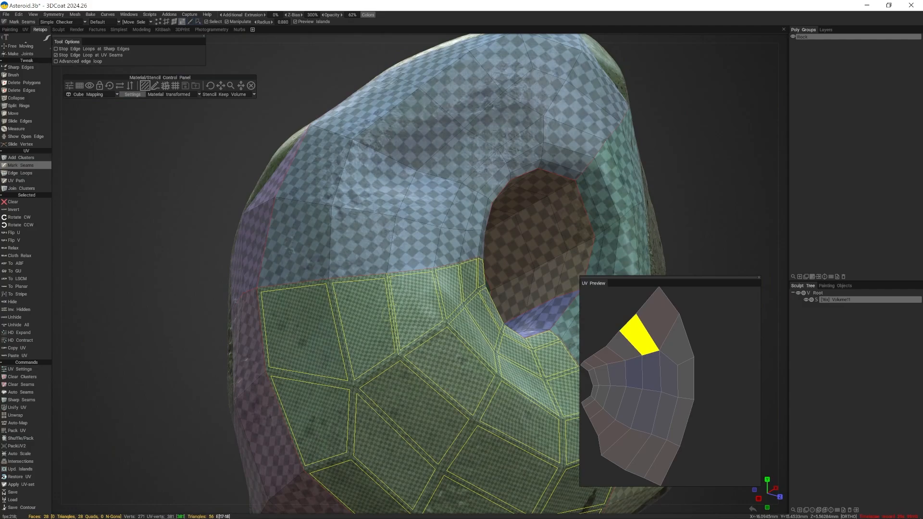
pyautogui.moveTo(683, 412)
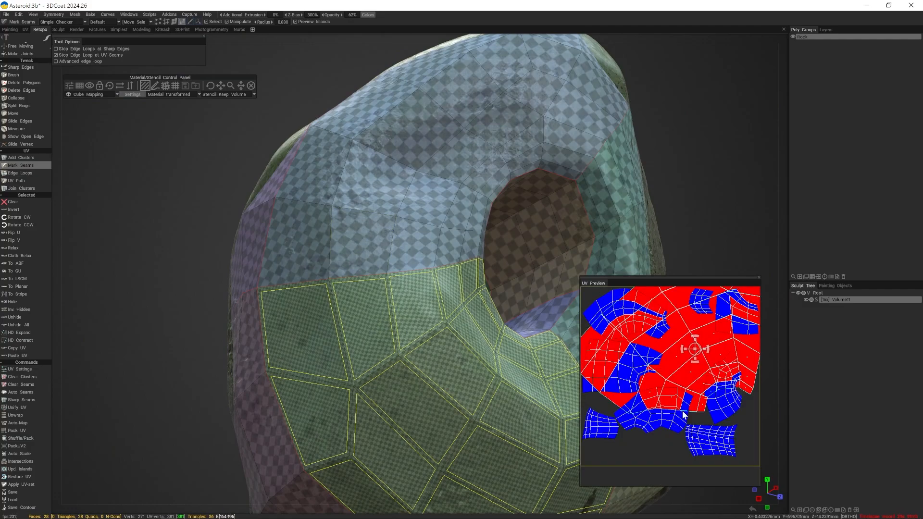
pyautogui.hotkey('ctrl', 'z')
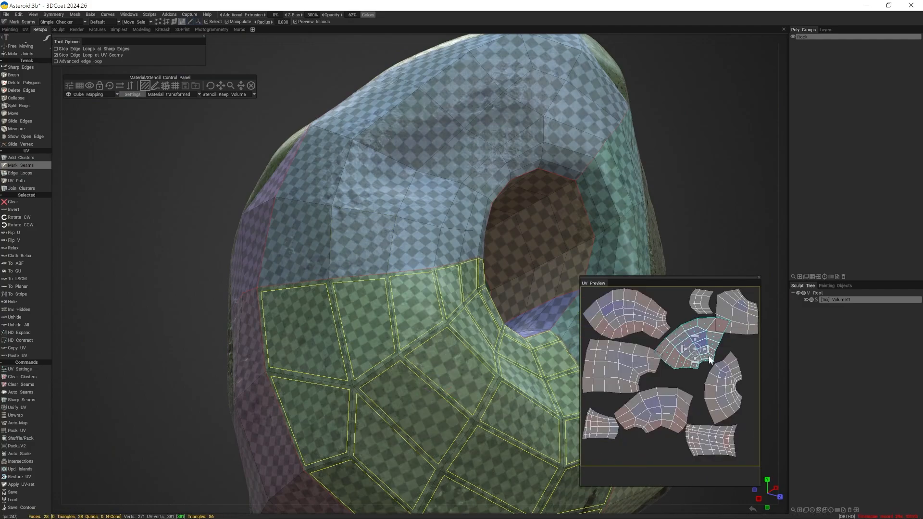
pyautogui.hotkey('ctrl', 'z')
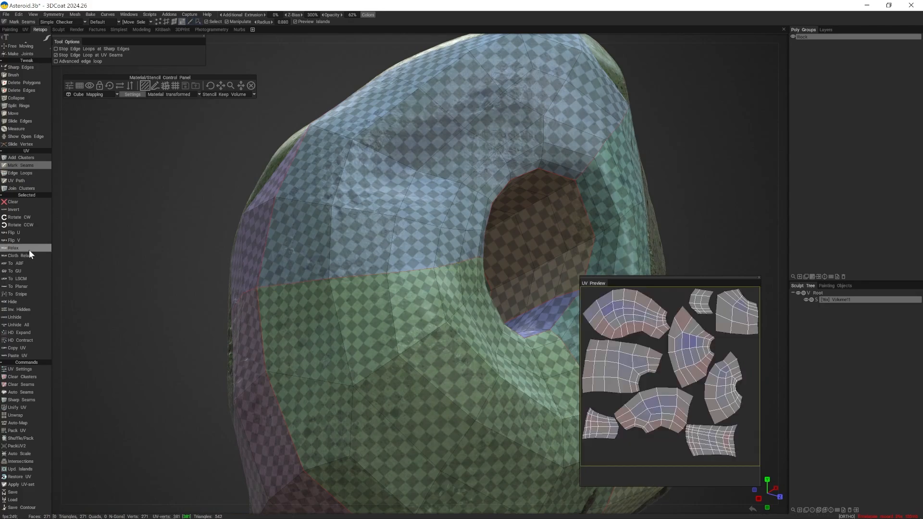
# - Repack the UV islands several times with PackUV2 to find a tighter layout without rotating or flipping them
pyautogui.scroll(2, 16, 341)
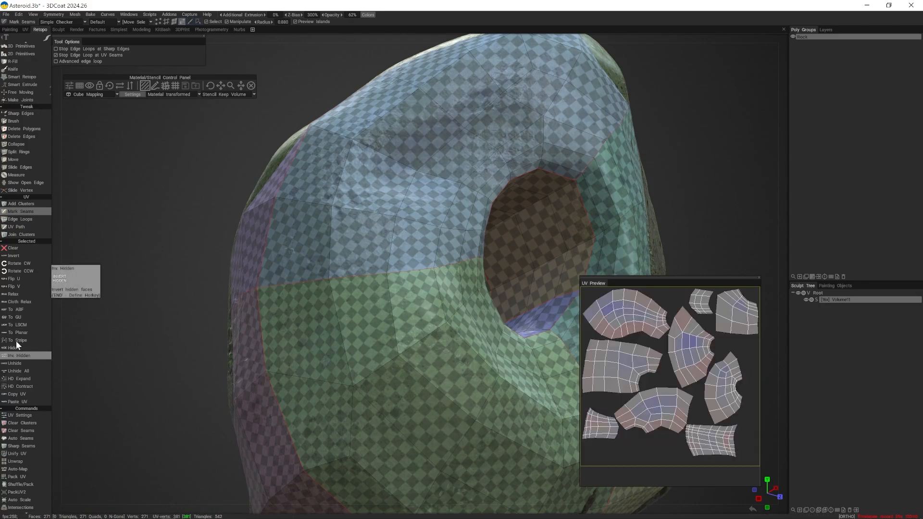
pyautogui.scroll(-2, 16, 342)
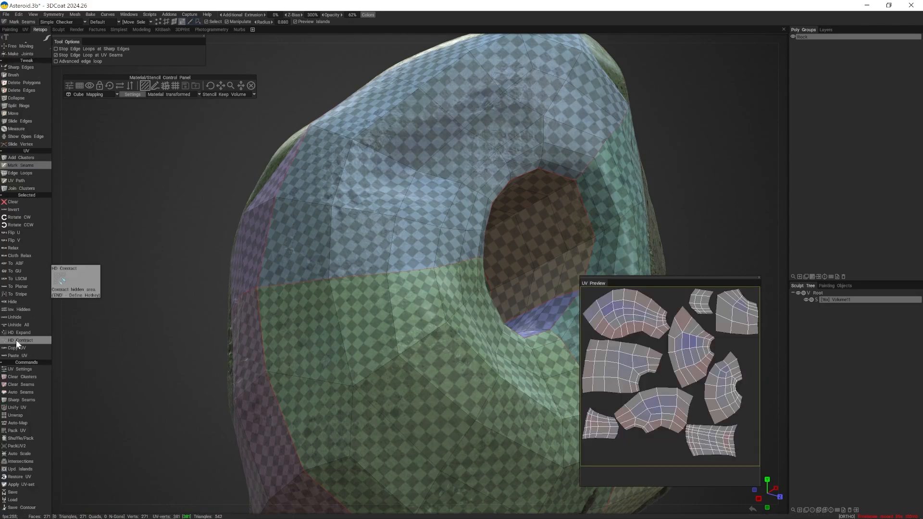
pyautogui.click(20, 446)
pyautogui.click(19, 446)
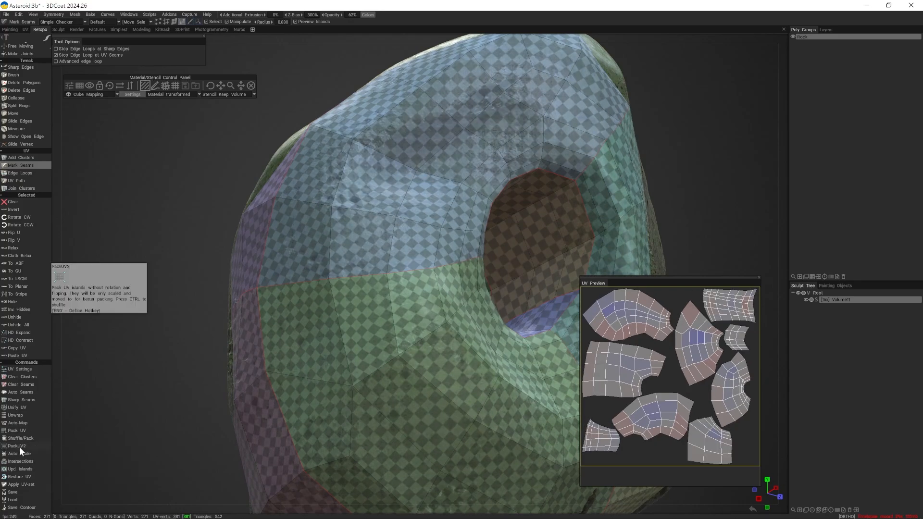
pyautogui.click(20, 446)
pyautogui.click(19, 447)
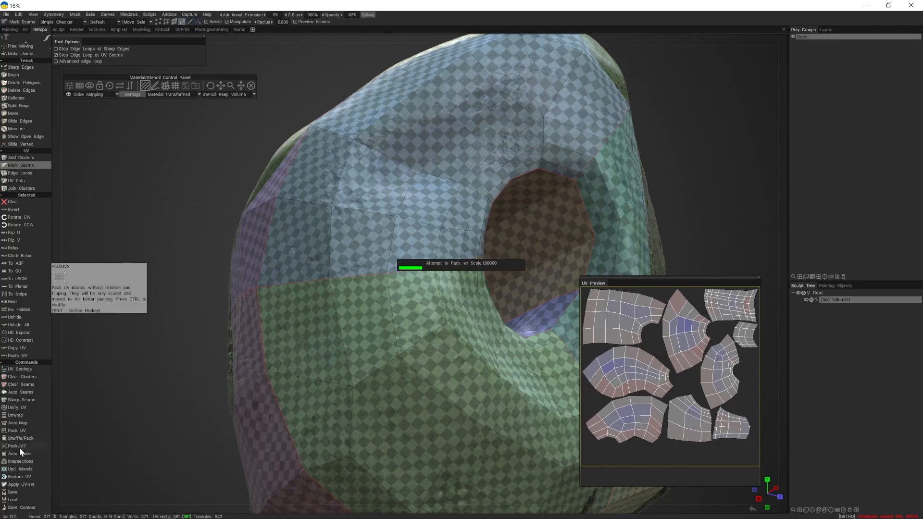
pyautogui.click(19, 448)
pyautogui.click(20, 446)
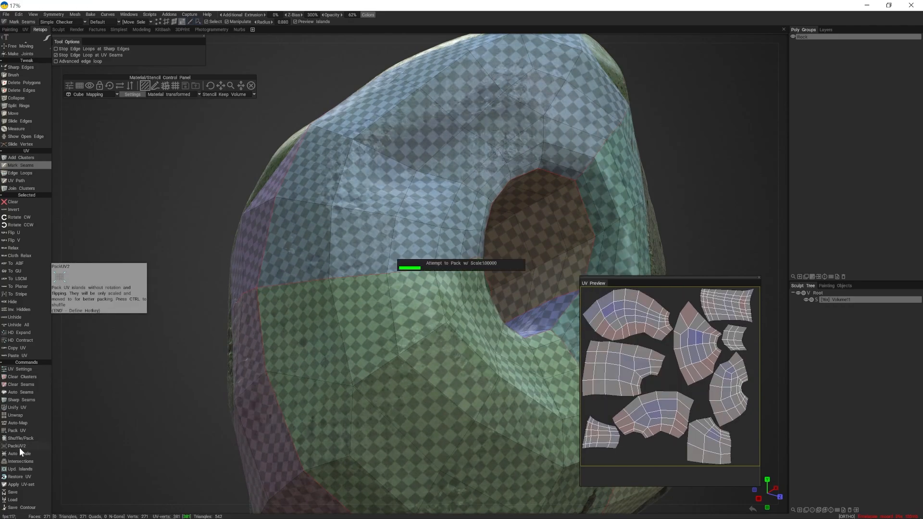
pyautogui.click(19, 446)
pyautogui.click(20, 448)
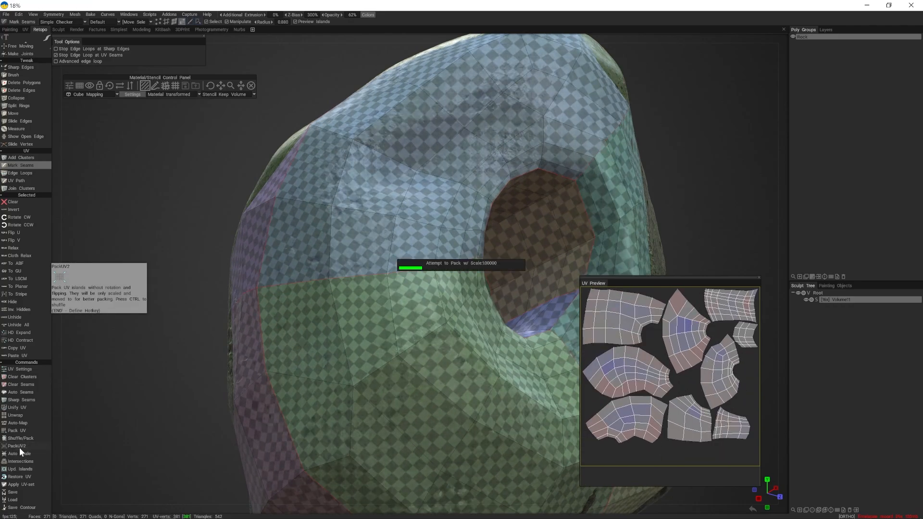
# - Try further PackUV2 shuffles of the UV islands to compare alternative layouts at their current orientation
pyautogui.click(19, 448)
pyautogui.click(19, 448)
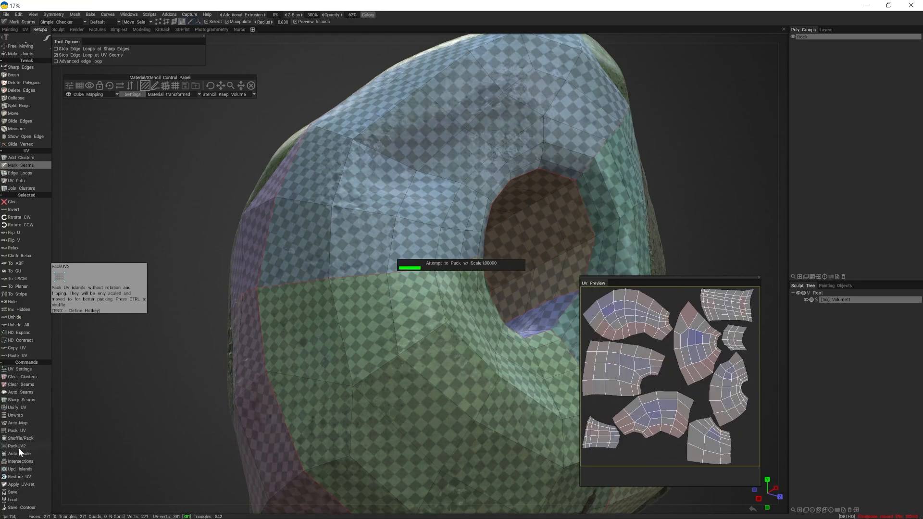
pyautogui.click(19, 448)
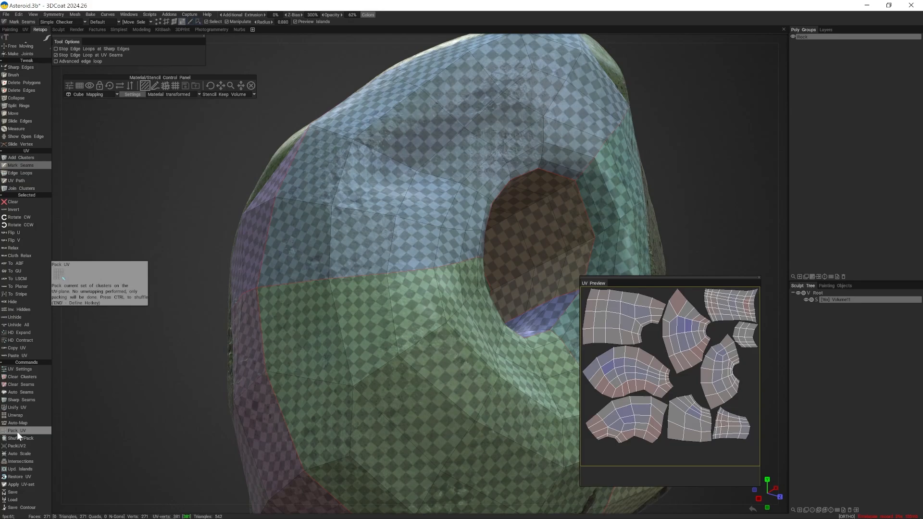
# - Repack the UV islands repeatedly with Pack UV, keeping the existing unwrap, to find a layout that fills the UV map better
pyautogui.click(16, 432)
pyautogui.click(16, 431)
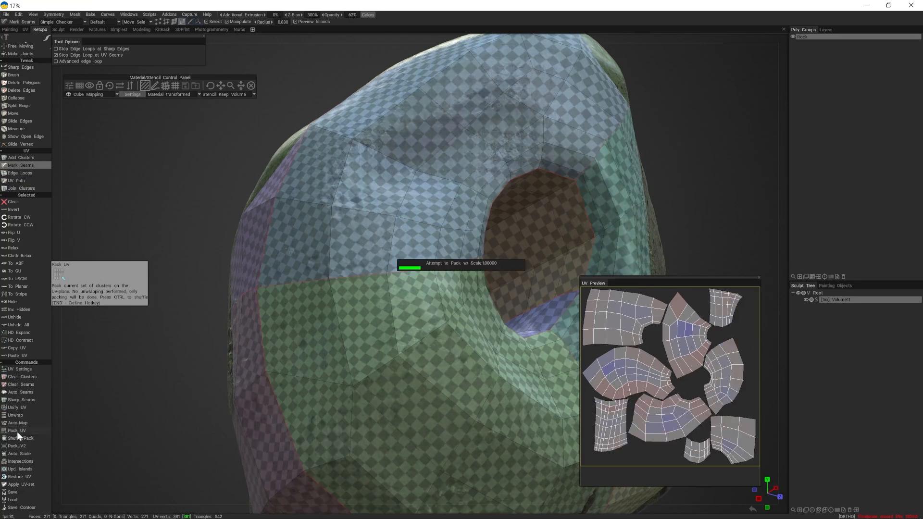
pyautogui.click(16, 431)
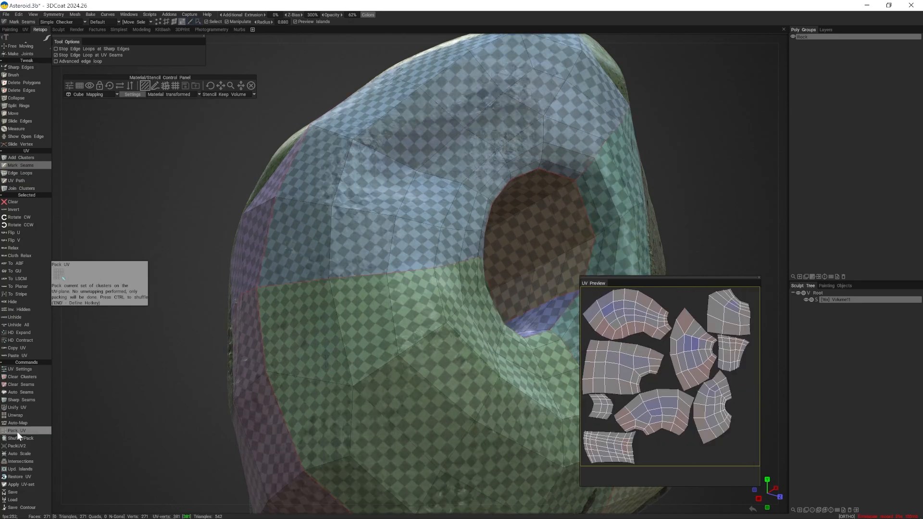
pyautogui.click(16, 431)
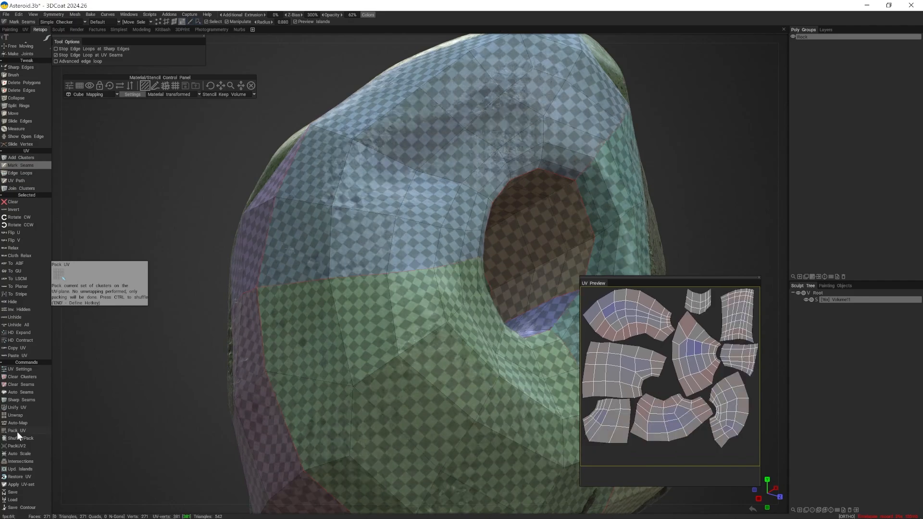
pyautogui.click(17, 431)
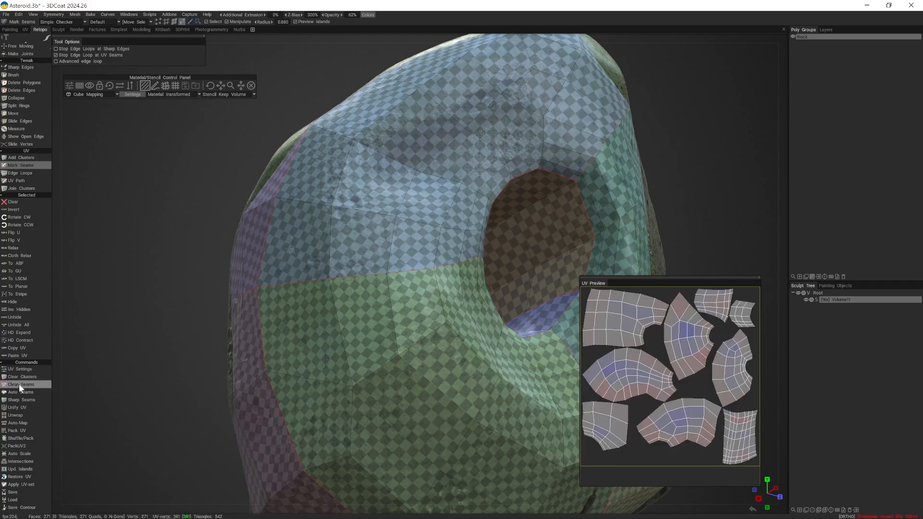
# - Select the narrow rectangular UV island of the tunnel's inner wall in the UV preview
pyautogui.click(742, 439)
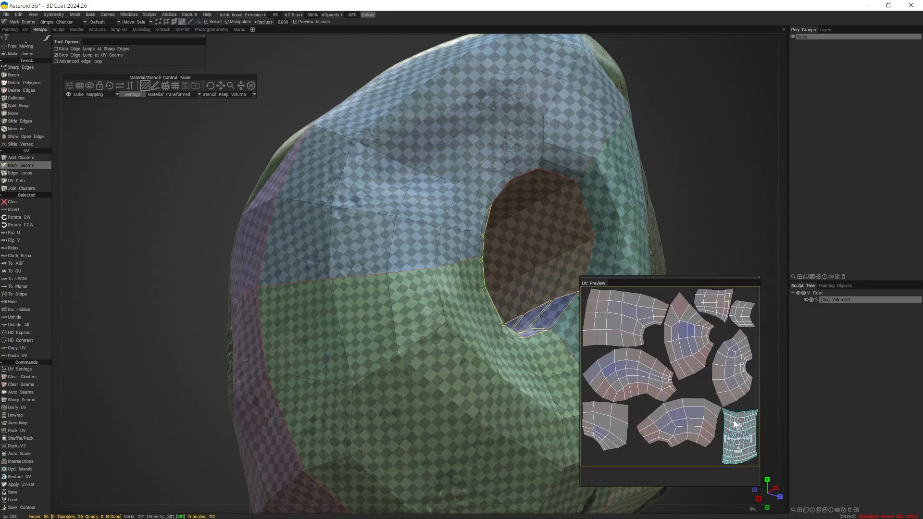
# - Try straightening the hole's selected UV island with To Stripe, and undo the conversion
pyautogui.click(27, 295)
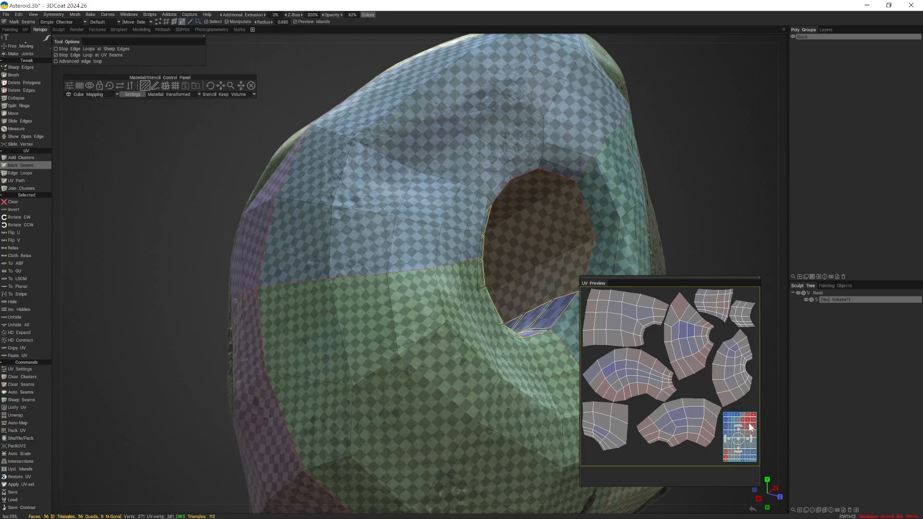
pyautogui.keyDown('alt'); pyautogui.moveTo(548, 320); pyautogui.dragTo(399, 382); pyautogui.keyUp('alt')
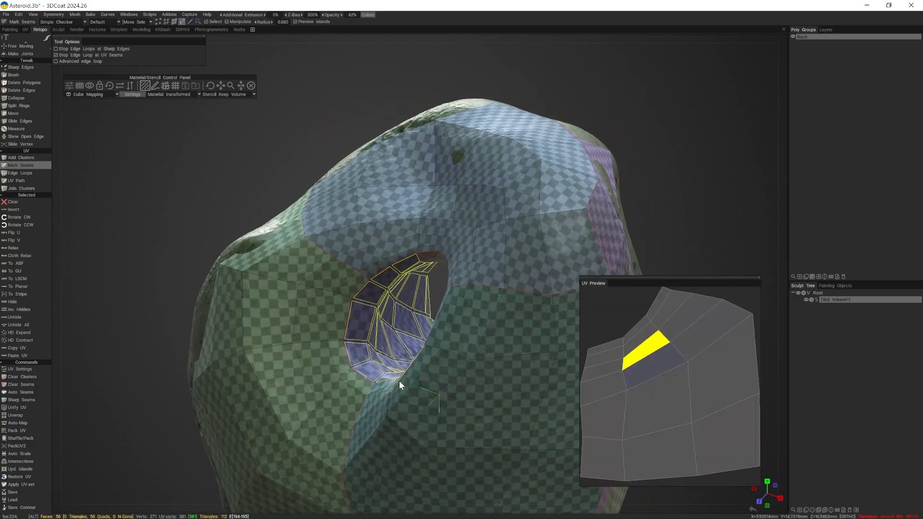
pyautogui.keyDown('alt'); pyautogui.moveTo(337, 355); pyautogui.dragTo(414, 405, button='right'); pyautogui.keyUp('alt')
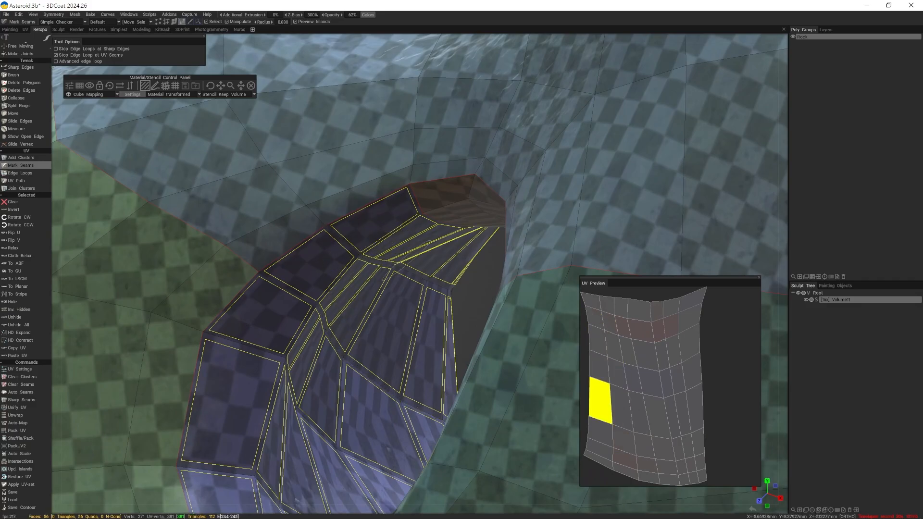
pyautogui.keyDown('alt'); pyautogui.moveTo(429, 243); pyautogui.dragTo(342, 317, button='right'); pyautogui.keyUp('alt')
pyautogui.keyDown('alt'); pyautogui.moveTo(500, 346); pyautogui.dragTo(623, 328); pyautogui.keyUp('alt')
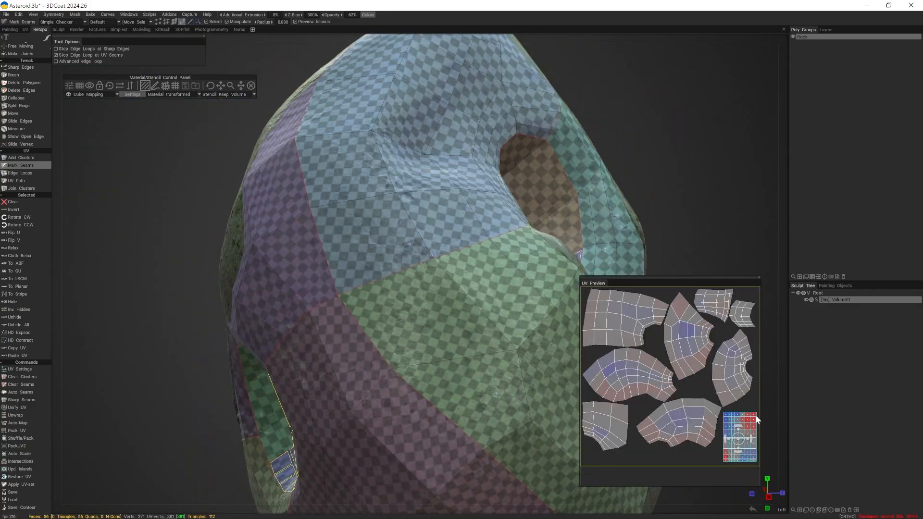
pyautogui.press('Return')
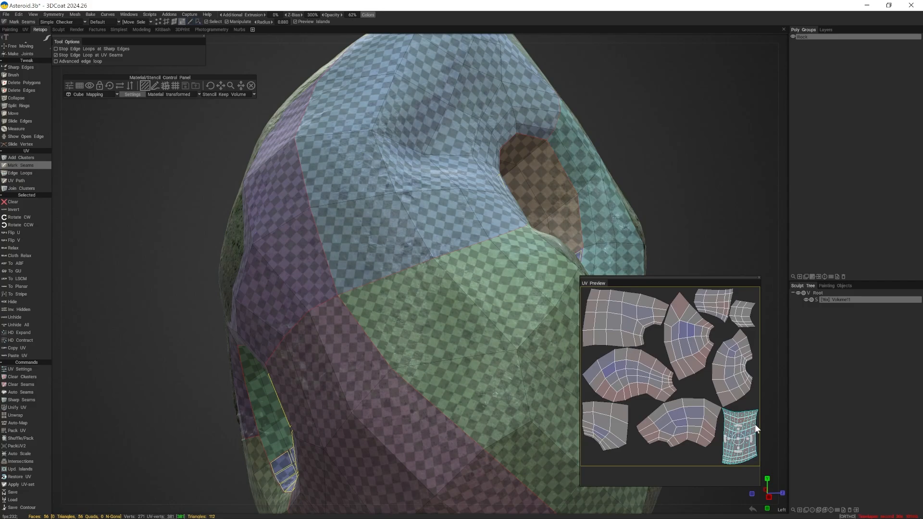
# - Select individual UV islands in the preview to examine which faces they cover around the asteroid's hole
pyautogui.click(689, 423)
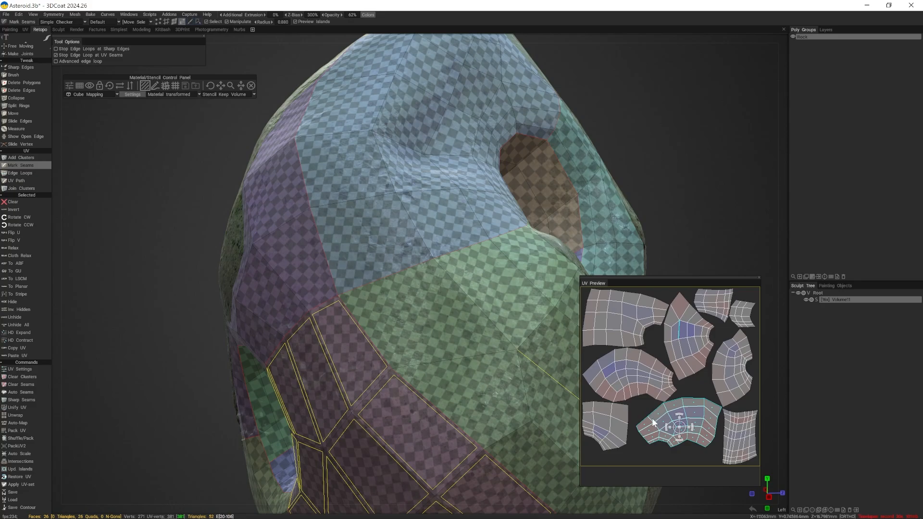
pyautogui.click(743, 433)
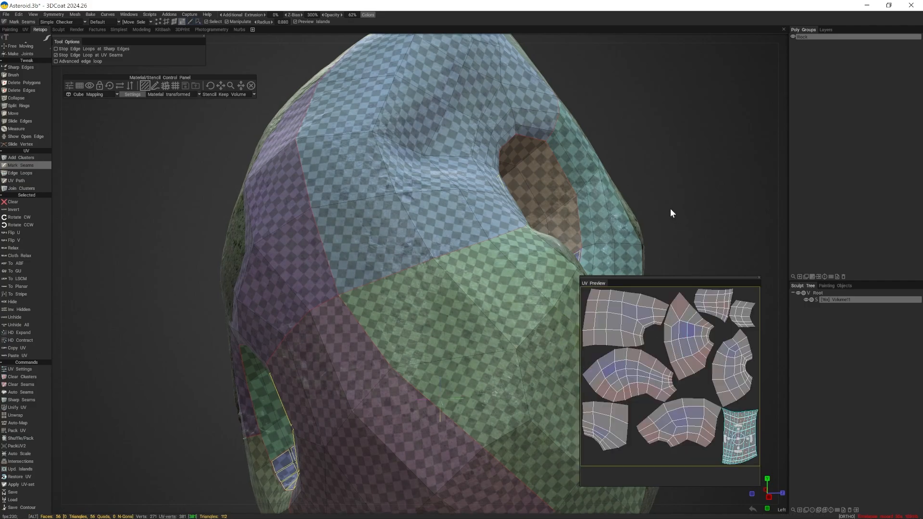
pyautogui.keyDown('alt'); pyautogui.moveTo(670, 209); pyautogui.dragTo(541, 241, button='right'); pyautogui.keyUp('alt')
pyautogui.keyDown('alt'); pyautogui.moveTo(293, 383); pyautogui.dragTo(371, 384); pyautogui.keyUp('alt')
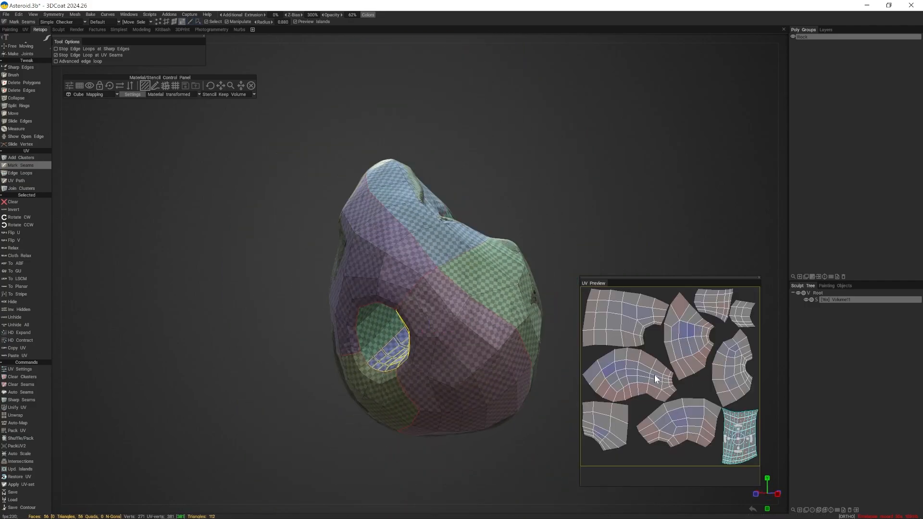
pyautogui.click(639, 385)
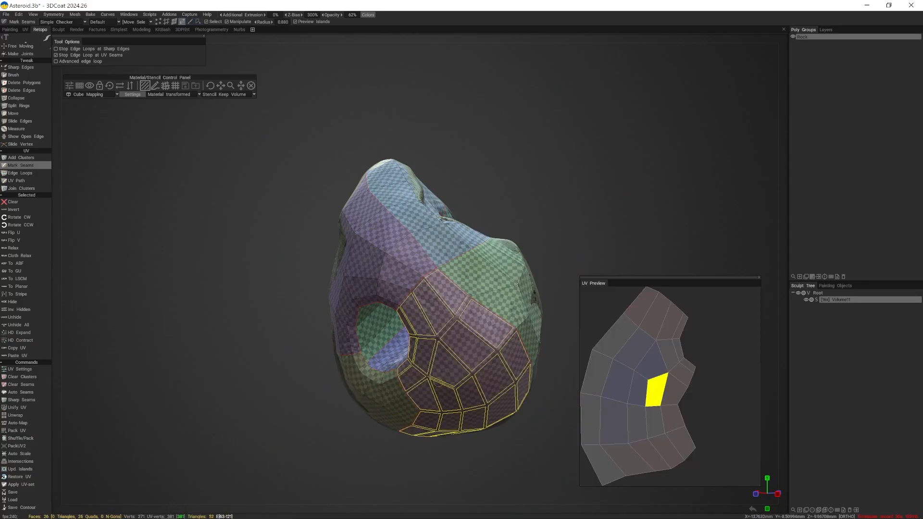
pyautogui.scroll(3, 410, 385)
pyautogui.keyDown('alt'); pyautogui.moveTo(414, 386); pyautogui.dragTo(383, 360); pyautogui.keyUp('alt')
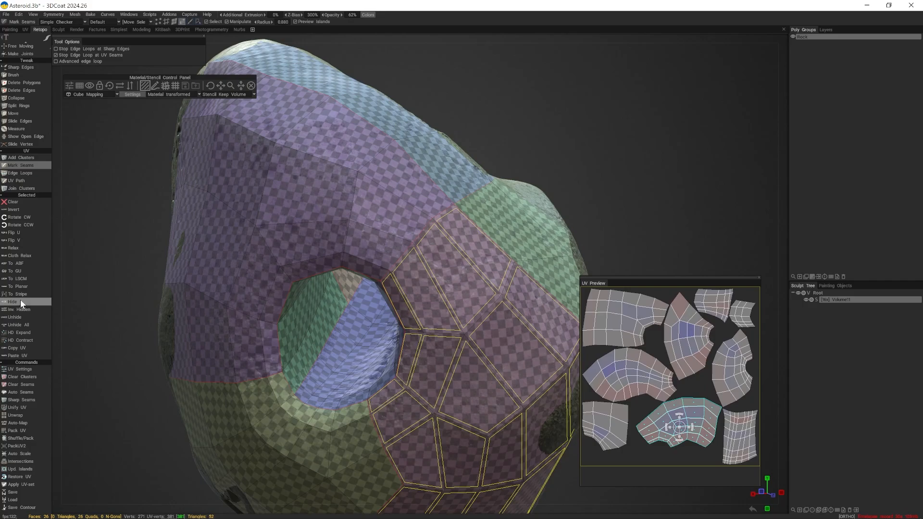
# - Try to assign H as the hotkey for the Hide command and cancel the assignment
pyautogui.press('End')
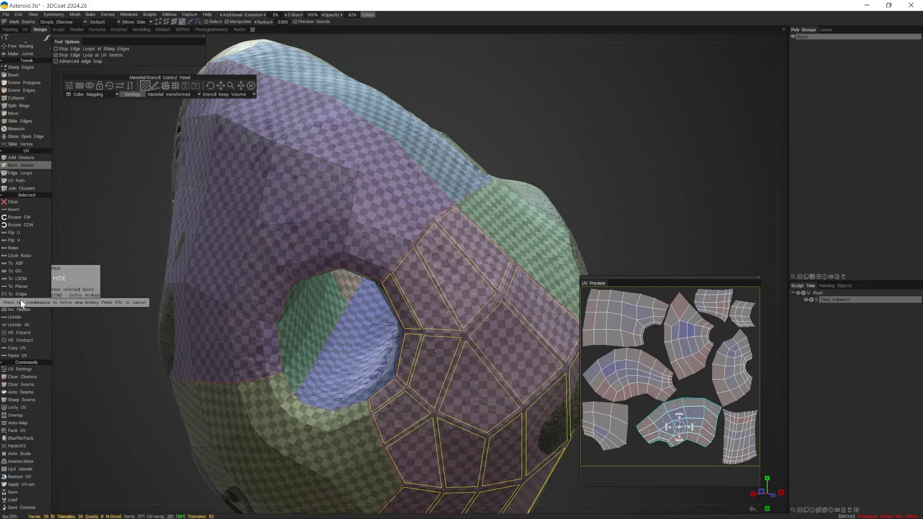
pyautogui.press('h')
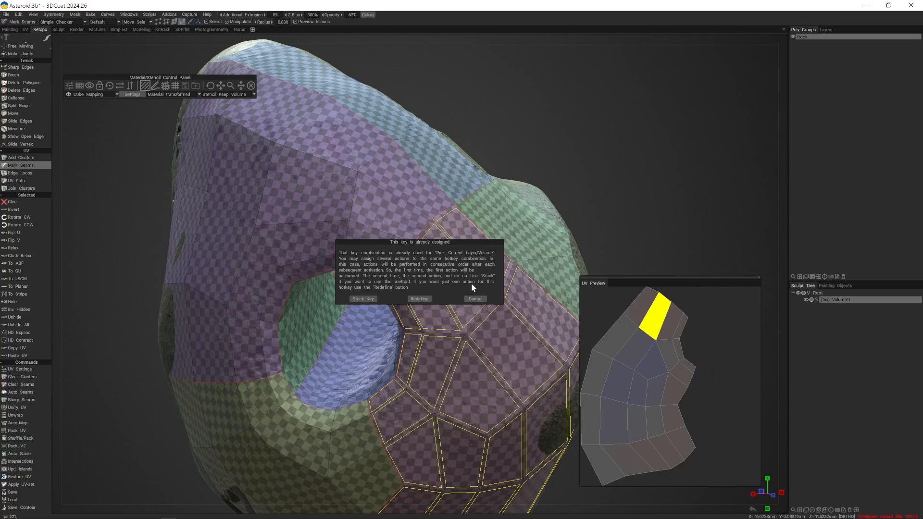
pyautogui.click(474, 299)
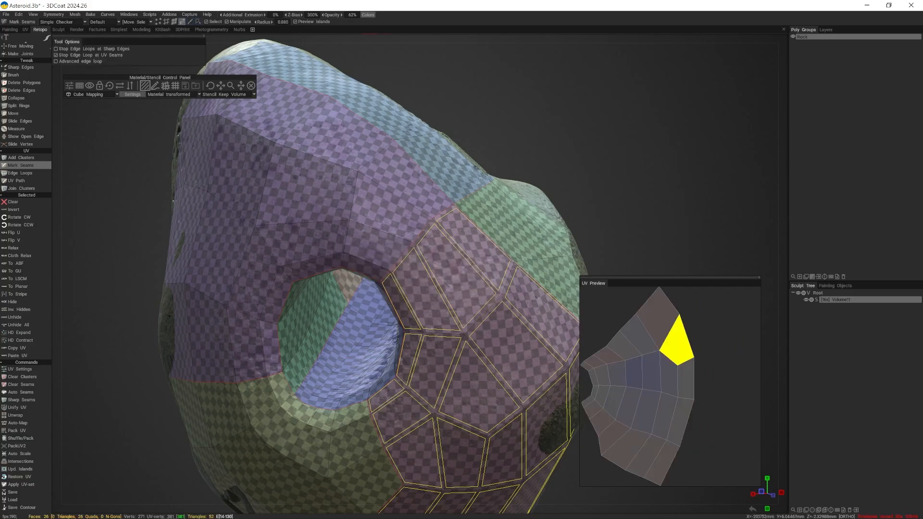
# - Clear the current selection and hide the faces of three UV islands picked together in the UV preview
pyautogui.keyDown('alt'); pyautogui.moveTo(488, 260); pyautogui.dragTo(407, 281, button='right'); pyautogui.keyUp('alt')
pyautogui.keyDown('alt'); pyautogui.moveTo(408, 281); pyautogui.dragTo(432, 287); pyautogui.keyUp('alt')
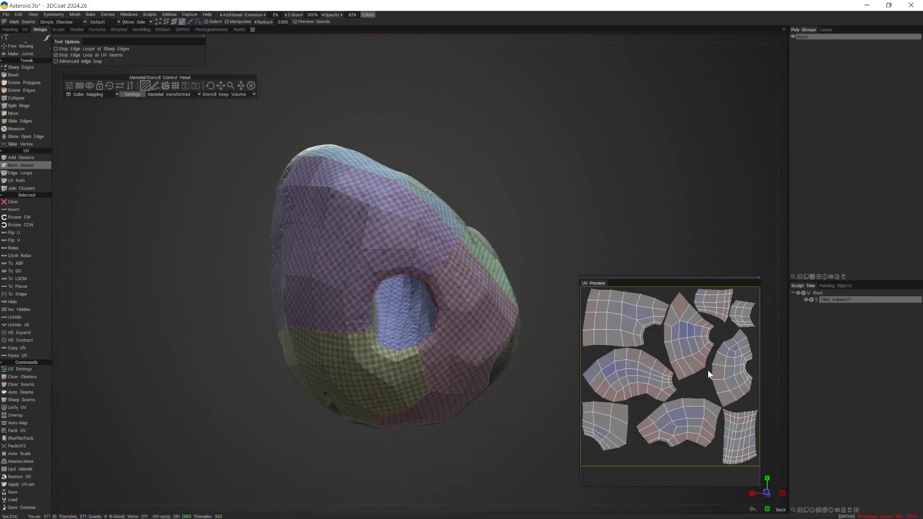
pyautogui.click(642, 365)
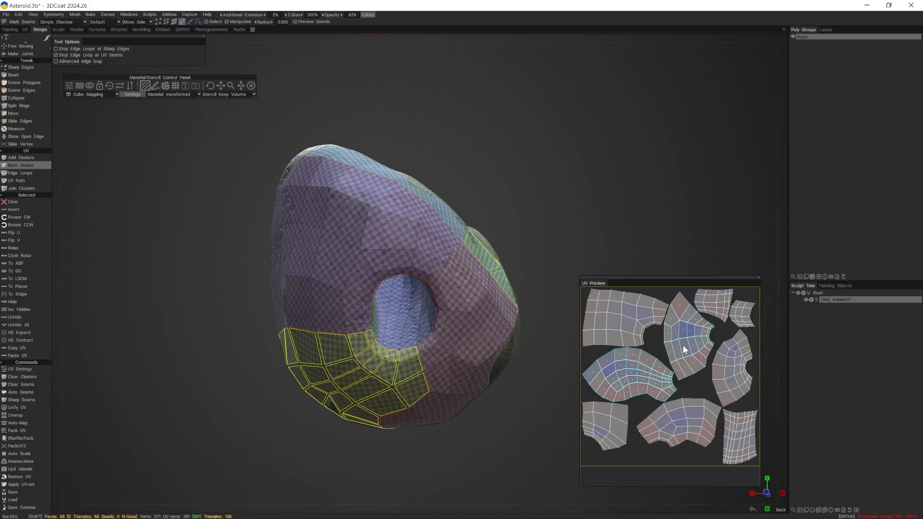
pyautogui.keyDown('shift'); pyautogui.click(613, 315); pyautogui.keyUp('shift')
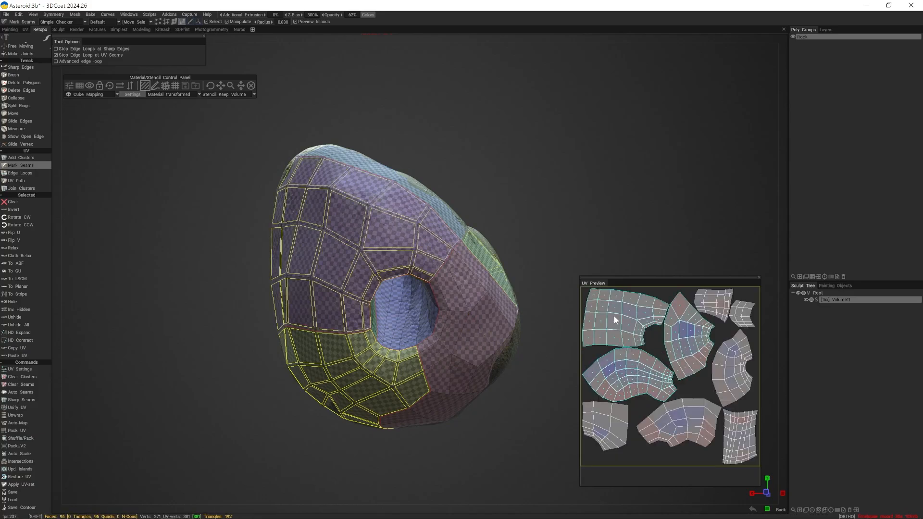
pyautogui.click(21, 302)
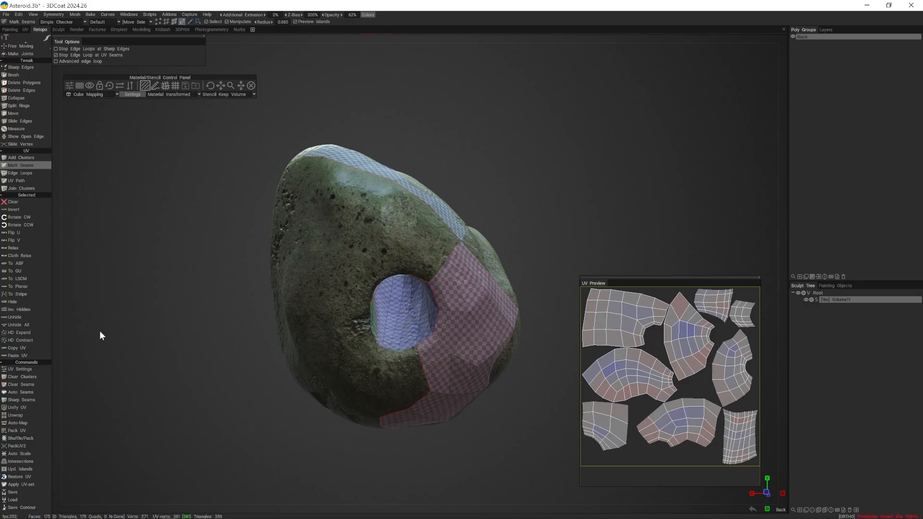
# - Invert the hidden faces of the retopo mesh and unhide all of them
pyautogui.moveTo(100, 331); pyautogui.dragTo(248, 342)
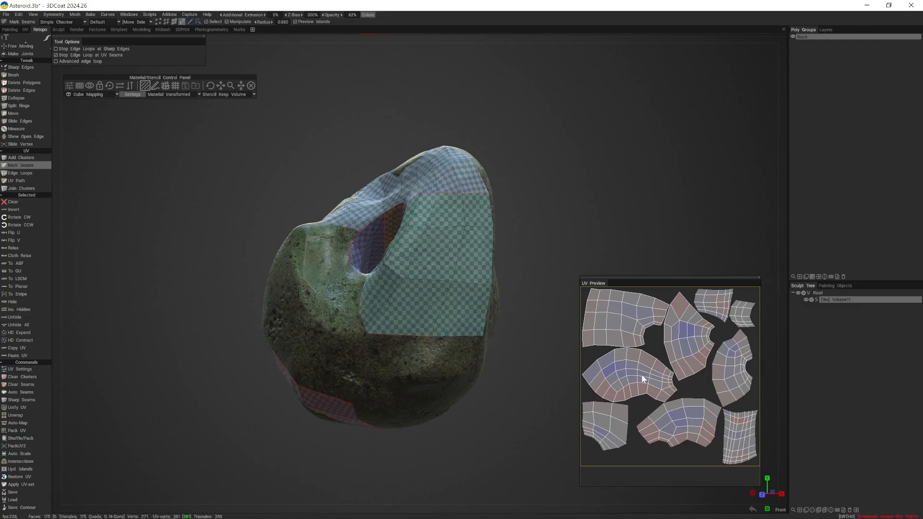
pyautogui.click(29, 310)
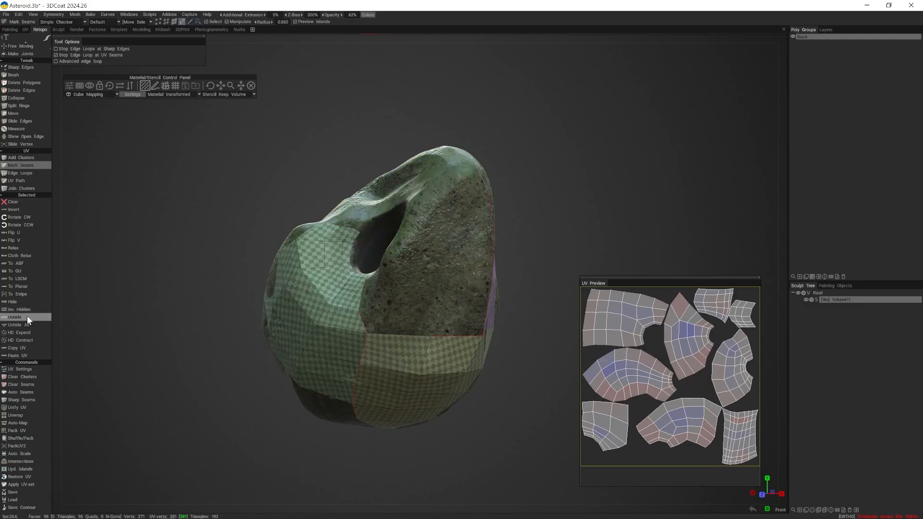
pyautogui.click(24, 324)
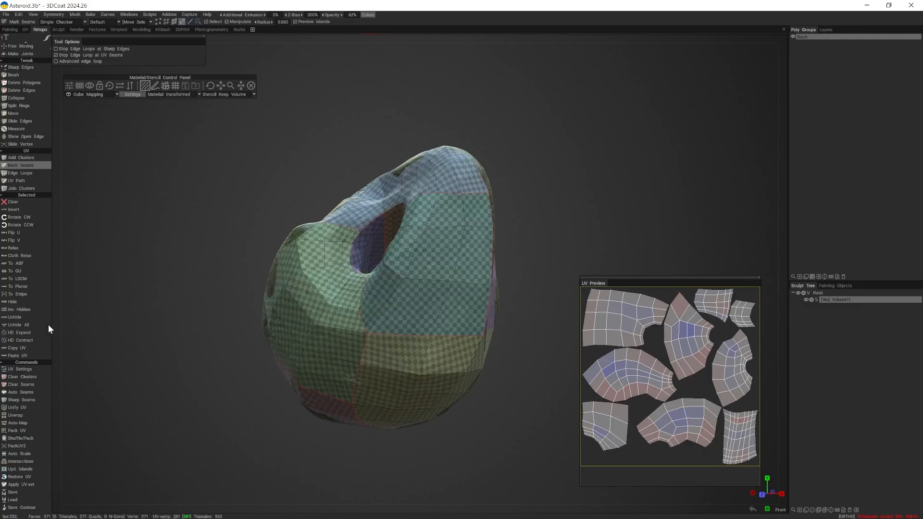
pyautogui.keyDown('alt'); pyautogui.moveTo(67, 321); pyautogui.dragTo(482, 318); pyautogui.keyUp('alt')
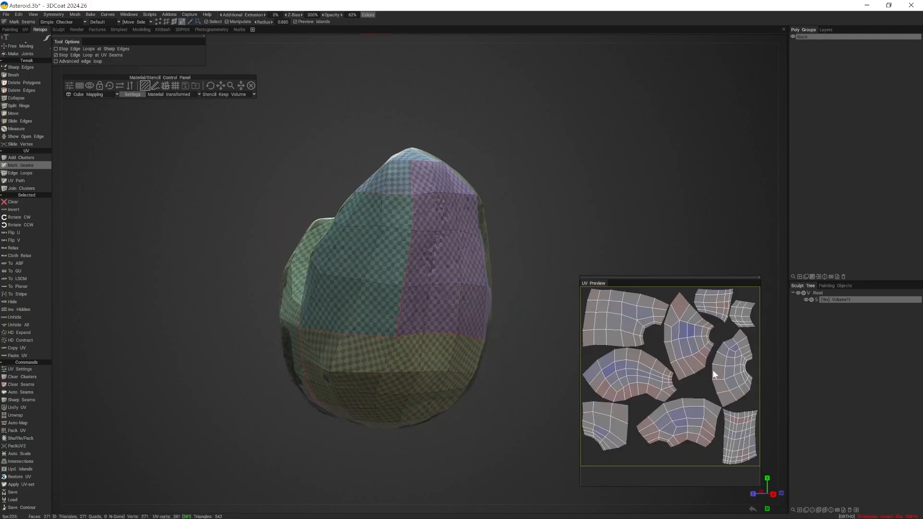
pyautogui.keyDown('alt'); pyautogui.moveTo(511, 268); pyautogui.dragTo(435, 187); pyautogui.keyUp('alt')
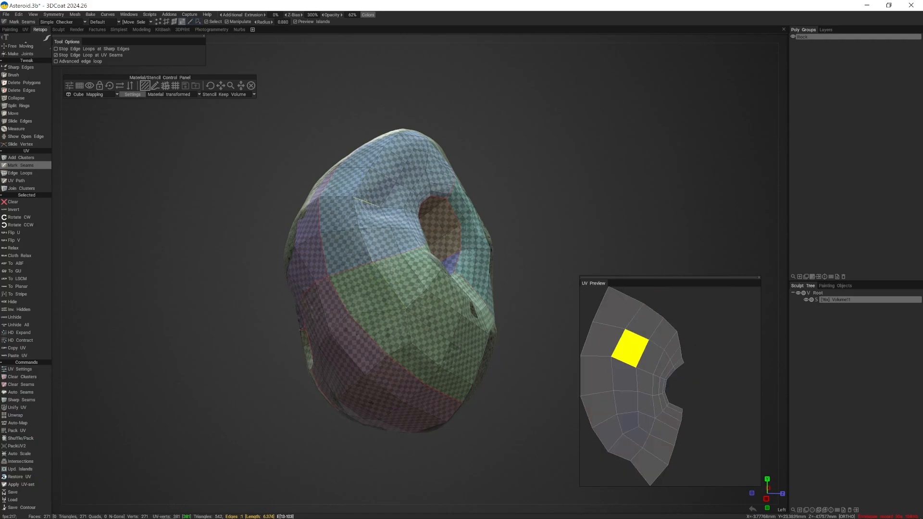
pyautogui.keyDown('alt'); pyautogui.moveTo(226, 292); pyautogui.dragTo(203, 286); pyautogui.keyUp('alt')
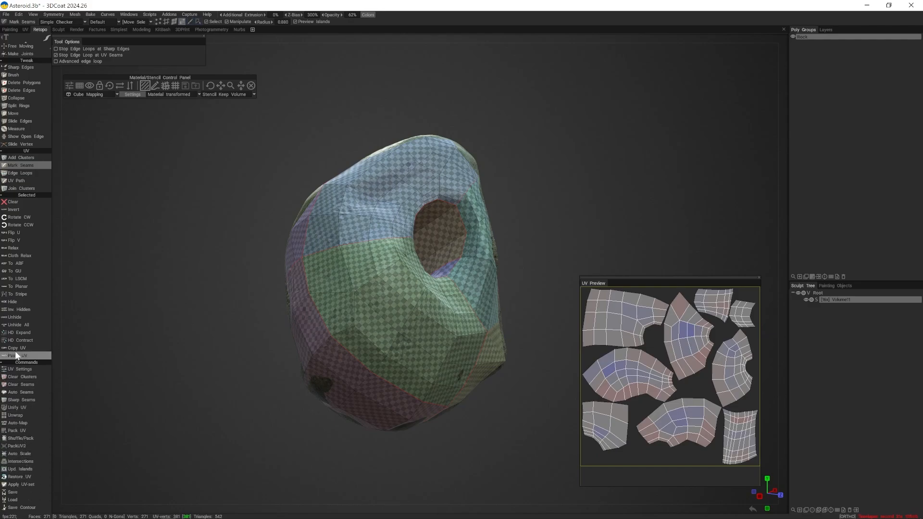
pyautogui.scroll(4, 16, 346)
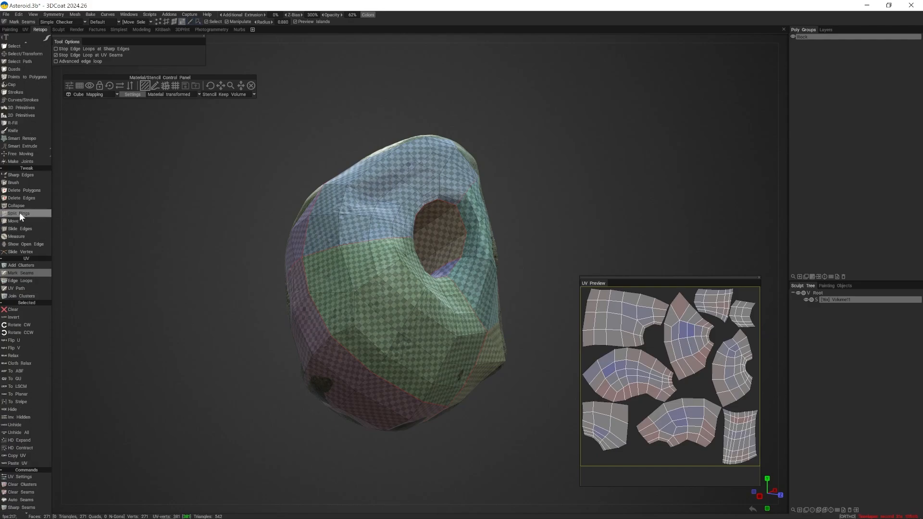
pyautogui.scroll(-4, 19, 212)
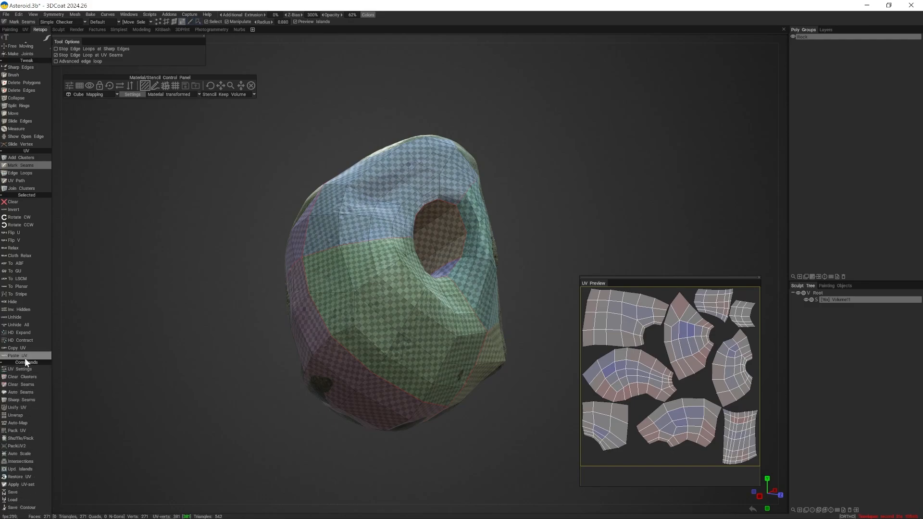
pyautogui.scroll(5, 24, 270)
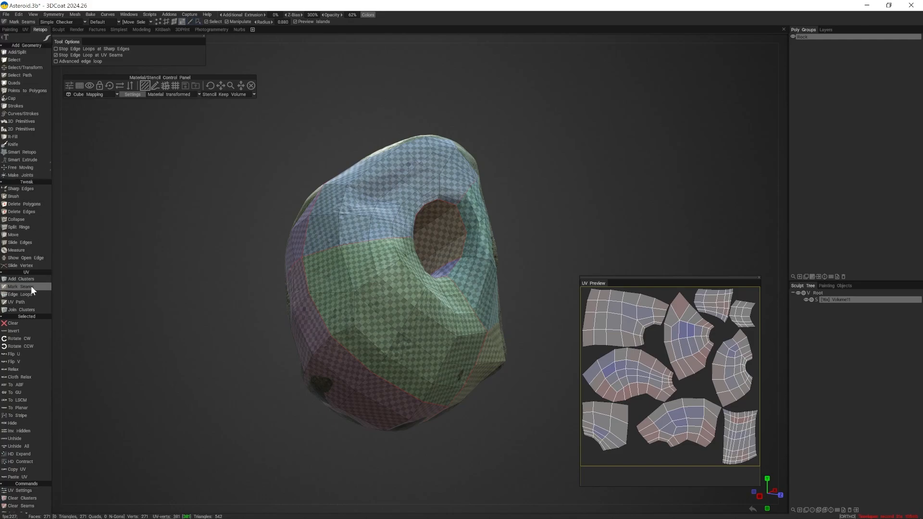
pyautogui.scroll(-2, 32, 290)
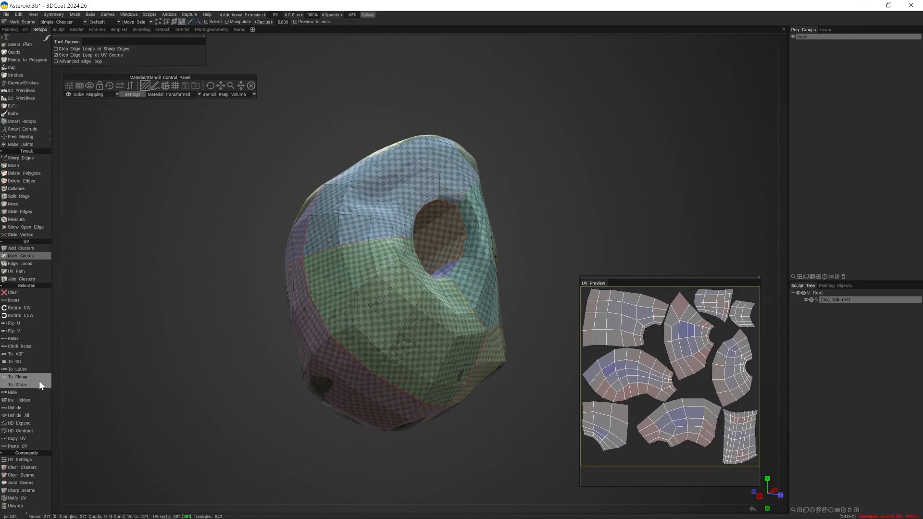
pyautogui.scroll(2, 28, 421)
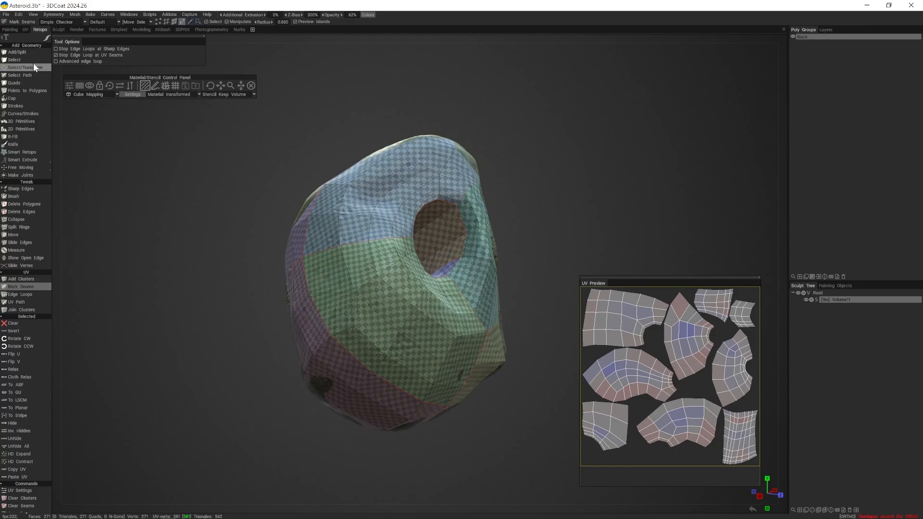
# - Select all the UV islands of the asteroid together in the UV preview
pyautogui.click(611, 316)
pyautogui.keyDown('shift'); pyautogui.click(693, 328); pyautogui.keyUp('shift')
pyautogui.keyDown('shift'); pyautogui.click(726, 309); pyautogui.keyUp('shift')
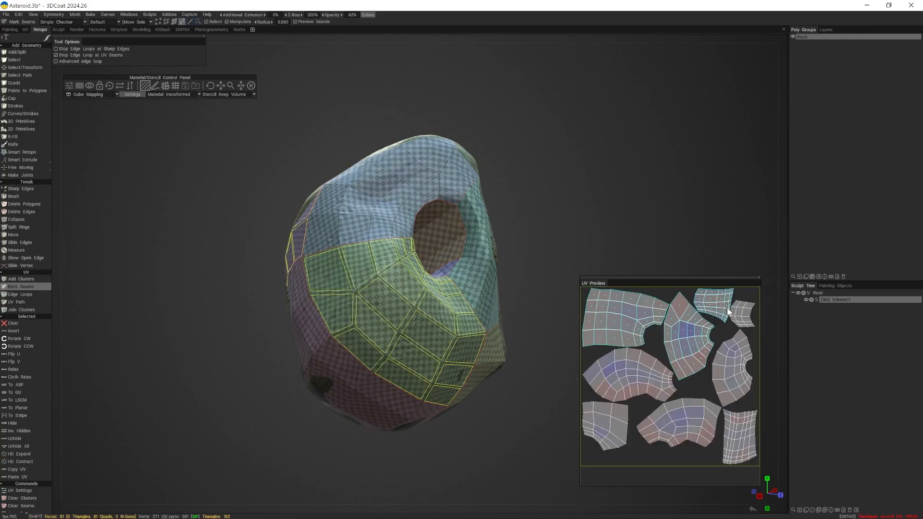
pyautogui.keyDown('shift'); pyautogui.click(743, 324); pyautogui.keyUp('shift')
pyautogui.keyDown('shift'); pyautogui.click(731, 371); pyautogui.keyUp('shift')
pyautogui.keyDown('shift'); pyautogui.click(697, 423); pyautogui.keyUp('shift')
pyautogui.keyDown('shift'); pyautogui.click(661, 392); pyautogui.keyUp('shift')
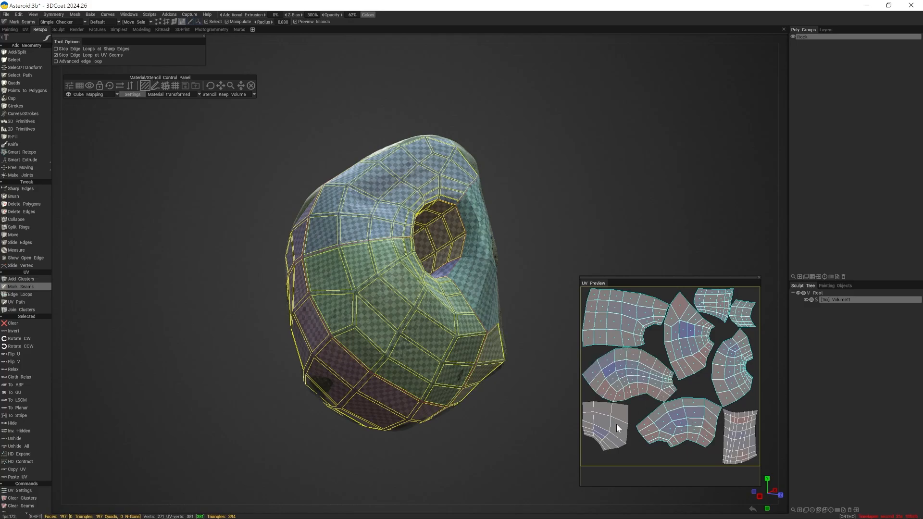
pyautogui.keyDown('shift'); pyautogui.click(617, 430); pyautogui.keyUp('shift')
pyautogui.keyDown('shift'); pyautogui.click(729, 427); pyautogui.keyUp('shift')
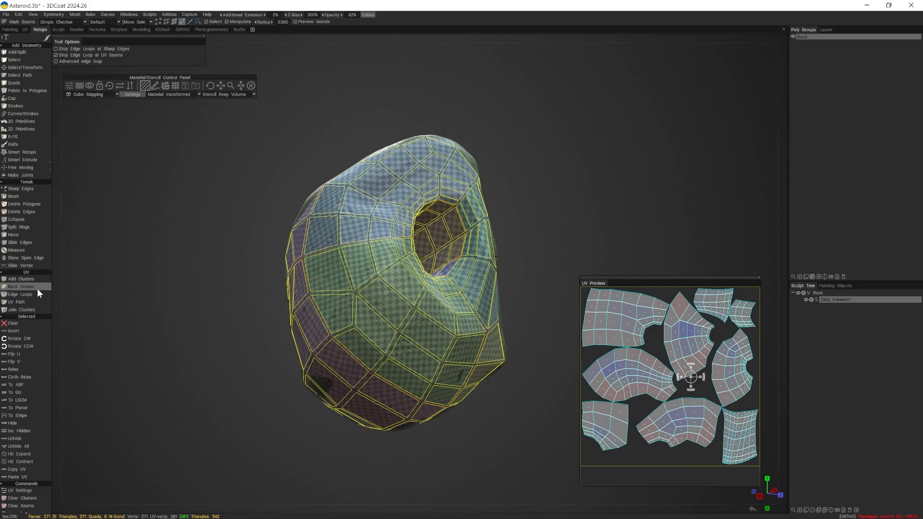
# - Switch to the Select tool, clear the face selection and subdivide the entire retopo mesh once
pyautogui.click(25, 57)
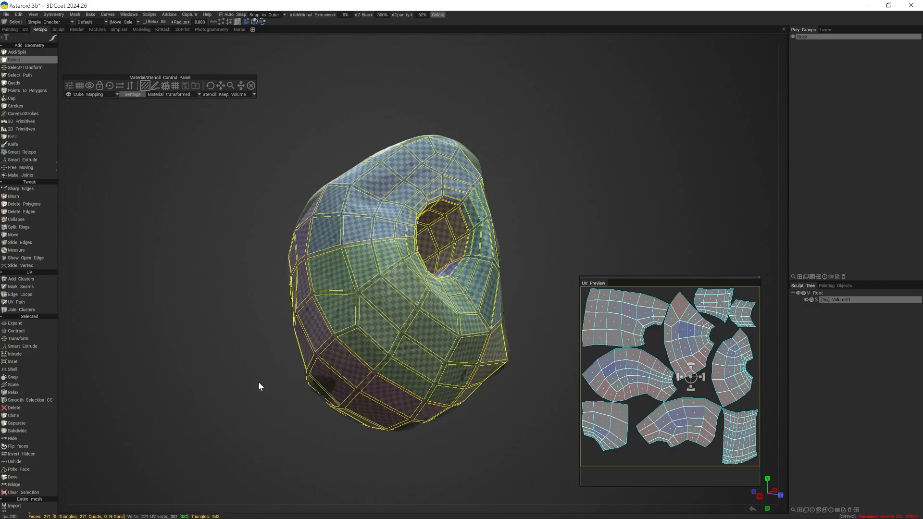
pyautogui.press('Escape')
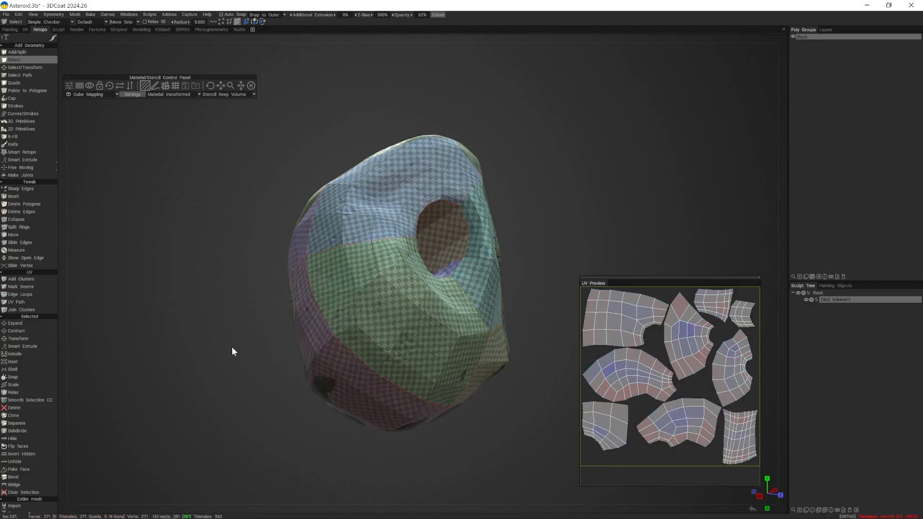
pyautogui.scroll(-4, 39, 400)
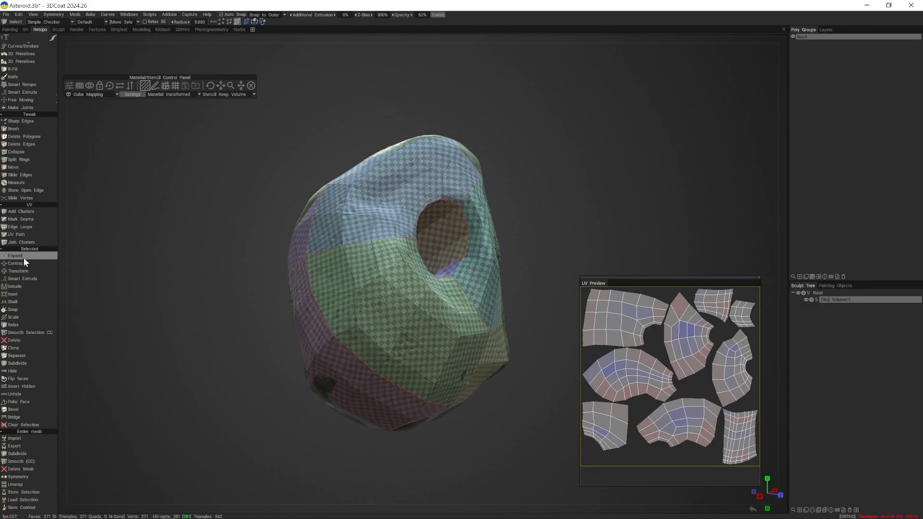
pyautogui.click(30, 453)
pyautogui.keyDown('alt'); pyautogui.moveTo(324, 350); pyautogui.dragTo(490, 373); pyautogui.keyUp('alt')
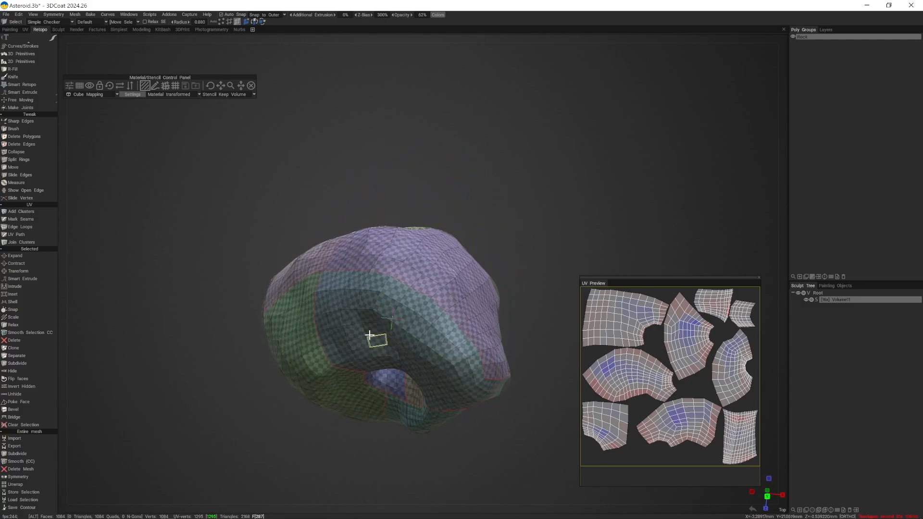
# - Save the asteroid scene as the incremental version Asteroid_001.3b
pyautogui.keyDown('alt'); pyautogui.moveTo(375, 336); pyautogui.dragTo(353, 268); pyautogui.keyUp('alt')
pyautogui.keyDown('alt'); pyautogui.moveTo(408, 239); pyautogui.dragTo(327, 257); pyautogui.keyUp('alt')
pyautogui.scroll(-4, 353, 273)
pyautogui.keyDown('alt'); pyautogui.moveTo(356, 274); pyautogui.dragTo(422, 270); pyautogui.keyUp('alt')
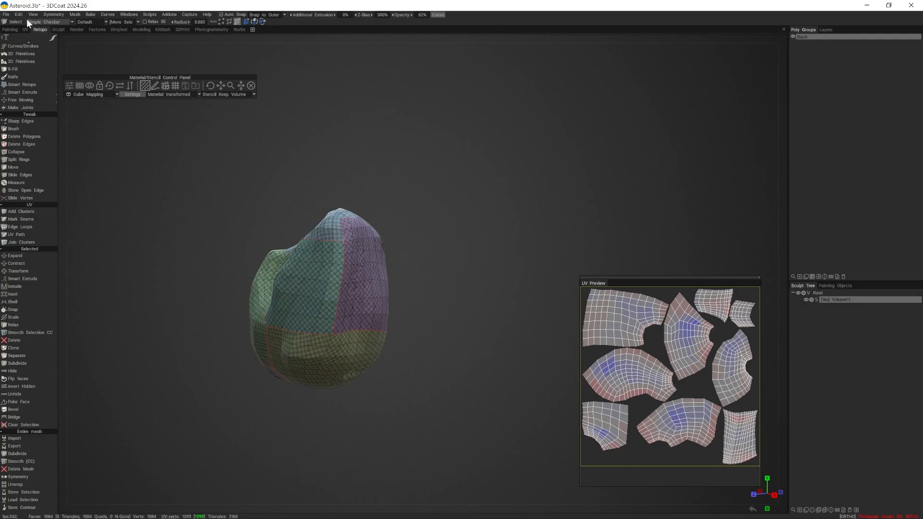
pyautogui.click(90, 14)
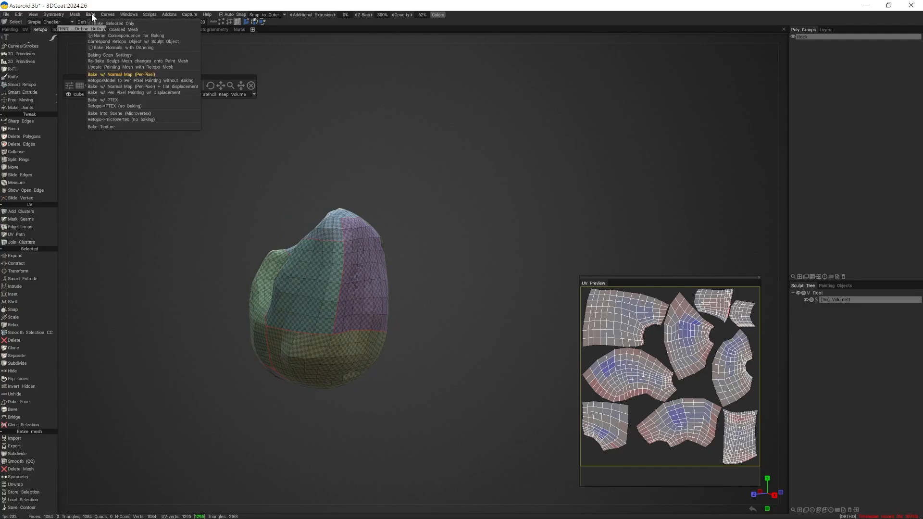
pyautogui.click(6, 14)
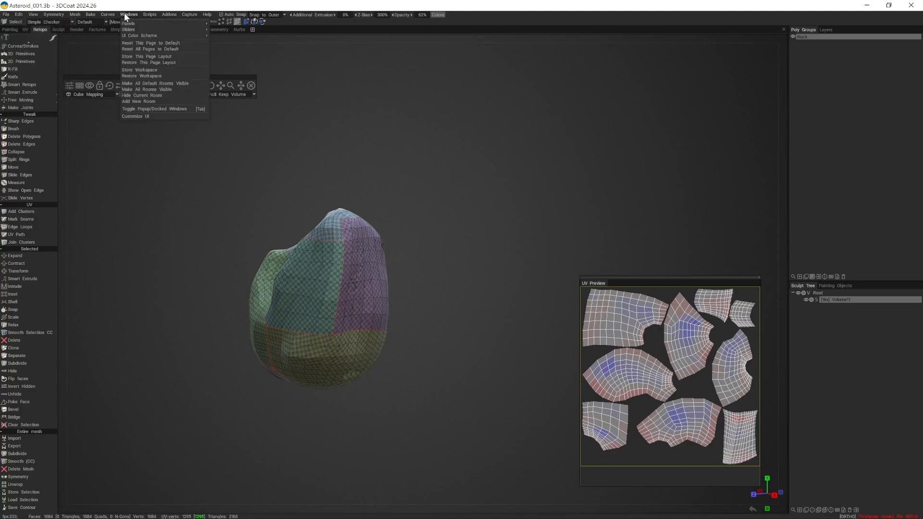
# - Start Bake w/ Normal Map (Per-Pixel) for the retopo mesh and compare the outer and inner shell previews, ending on the inner shell
pyautogui.moveTo(91, 14)
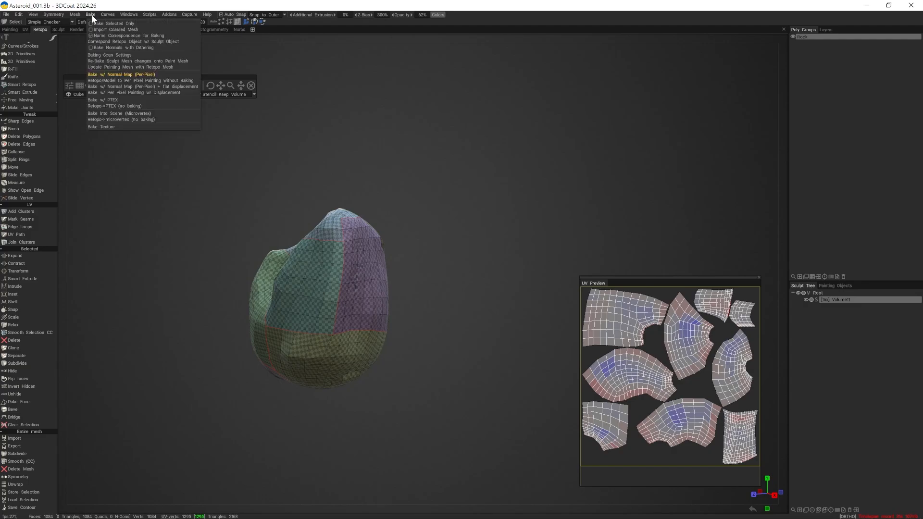
pyautogui.click(112, 74)
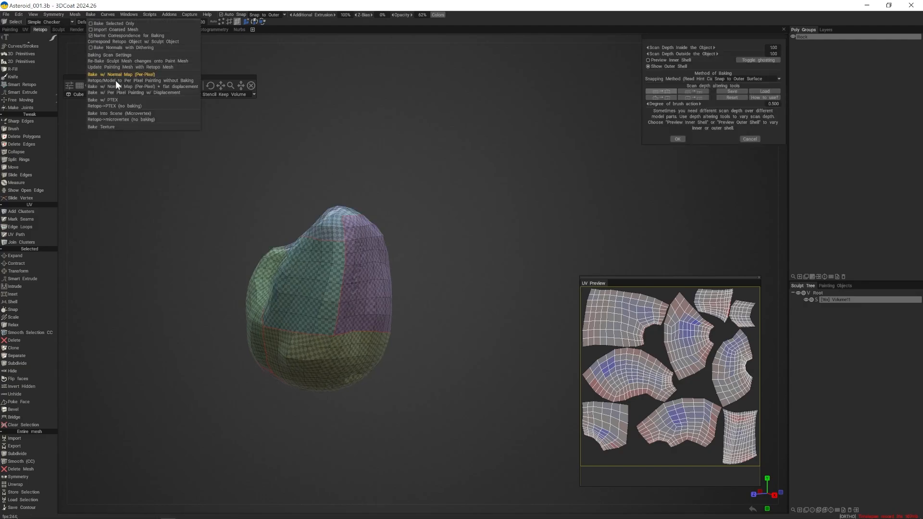
pyautogui.moveTo(432, 226); pyautogui.dragTo(461, 238, button='right')
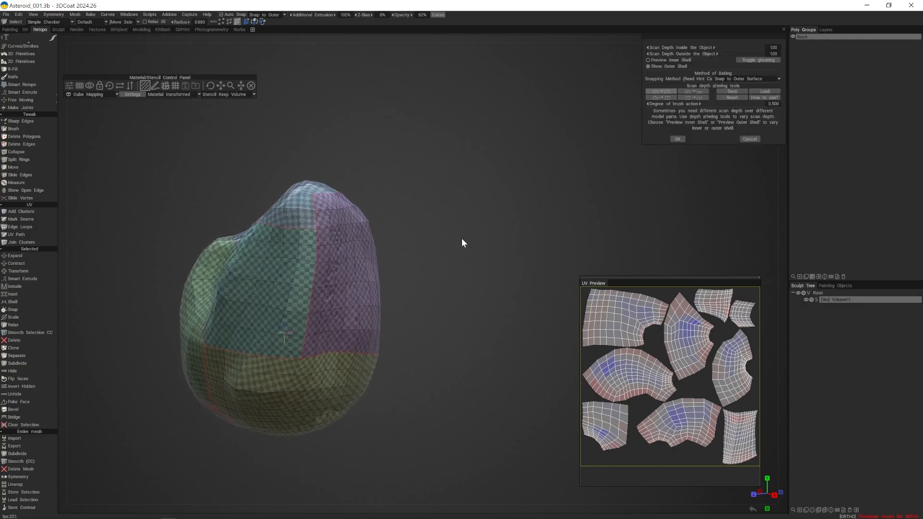
pyautogui.moveTo(461, 238); pyautogui.dragTo(474, 233, button='middle')
pyautogui.moveTo(475, 233); pyautogui.dragTo(491, 236)
pyautogui.moveTo(490, 236); pyautogui.dragTo(460, 198, button='right')
pyautogui.moveTo(461, 198); pyautogui.dragTo(512, 178, button='middle')
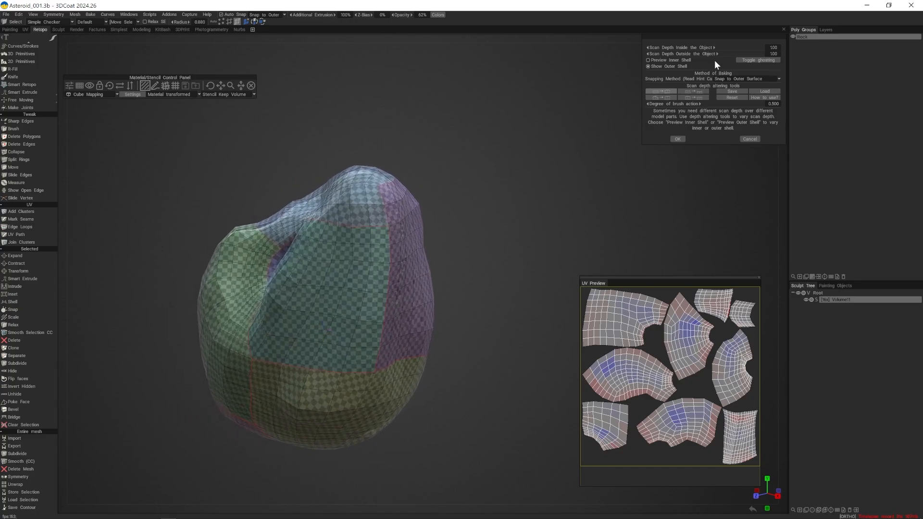
pyautogui.click(647, 59)
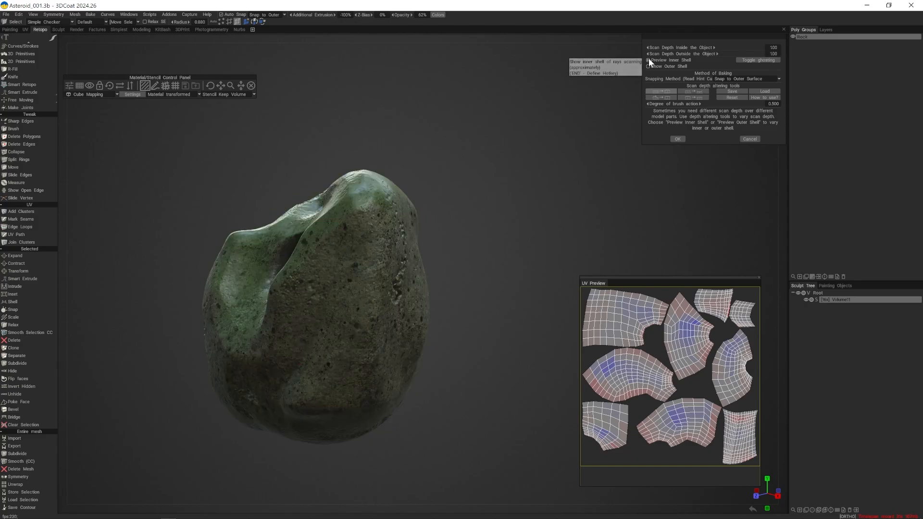
pyautogui.click(651, 66)
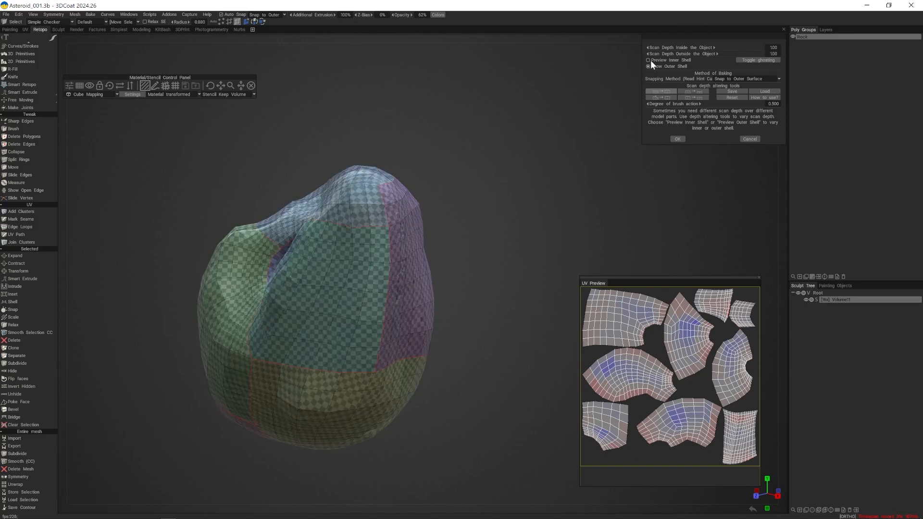
pyautogui.click(650, 60)
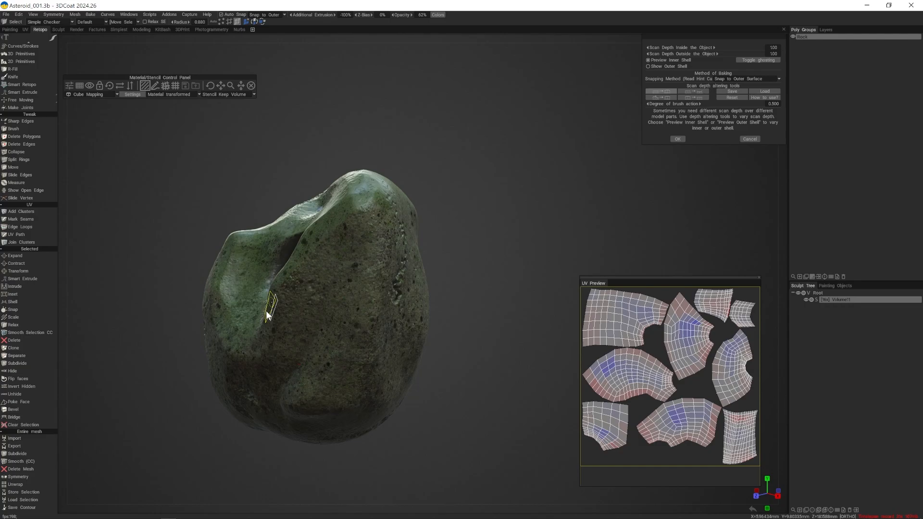
# - Examine the inner shell preview from all sides of the asteroid for spots where the scan depth does not cover the sculpt
pyautogui.moveTo(277, 356)
pyautogui.keyDown('alt'); pyautogui.mouseDown()
pyautogui.moveTo(422, 325)
pyautogui.moveTo(498, 342)
pyautogui.moveTo(316, 344)
pyautogui.mouseUp(); pyautogui.keyUp('alt')
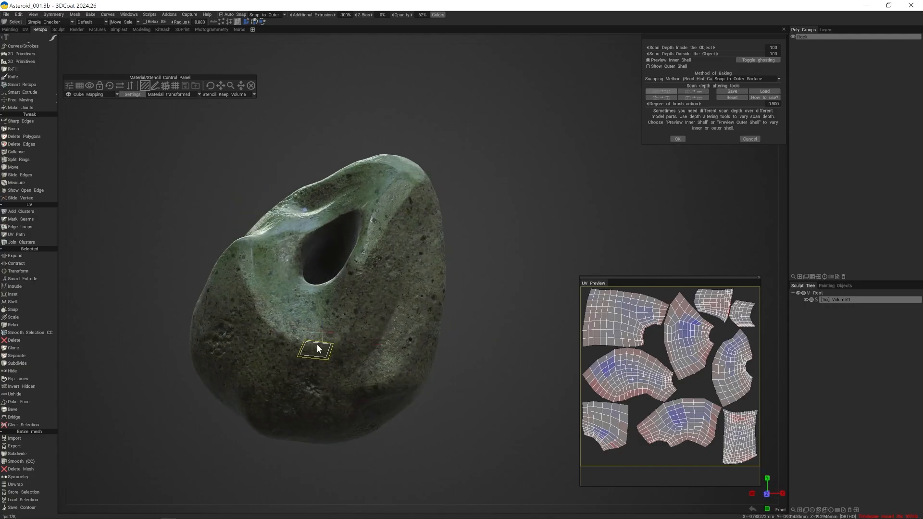
pyautogui.keyDown('alt'); pyautogui.moveTo(316, 344); pyautogui.dragTo(350, 367, button='right'); pyautogui.keyUp('alt')
pyautogui.keyDown('alt'); pyautogui.moveTo(351, 368); pyautogui.dragTo(258, 320); pyautogui.keyUp('alt')
pyautogui.keyDown('alt'); pyautogui.moveTo(250, 331); pyautogui.dragTo(298, 366, button='right'); pyautogui.keyUp('alt')
pyautogui.keyDown('alt'); pyautogui.moveTo(298, 367); pyautogui.dragTo(374, 245, button='middle'); pyautogui.keyUp('alt')
pyautogui.keyDown('alt'); pyautogui.moveTo(374, 244); pyautogui.dragTo(235, 222, button='right'); pyautogui.keyUp('alt')
pyautogui.keyDown('alt'); pyautogui.moveTo(235, 222); pyautogui.dragTo(270, 208); pyautogui.keyUp('alt')
pyautogui.keyDown('alt'); pyautogui.moveTo(270, 208); pyautogui.dragTo(342, 206, button='right'); pyautogui.keyUp('alt')
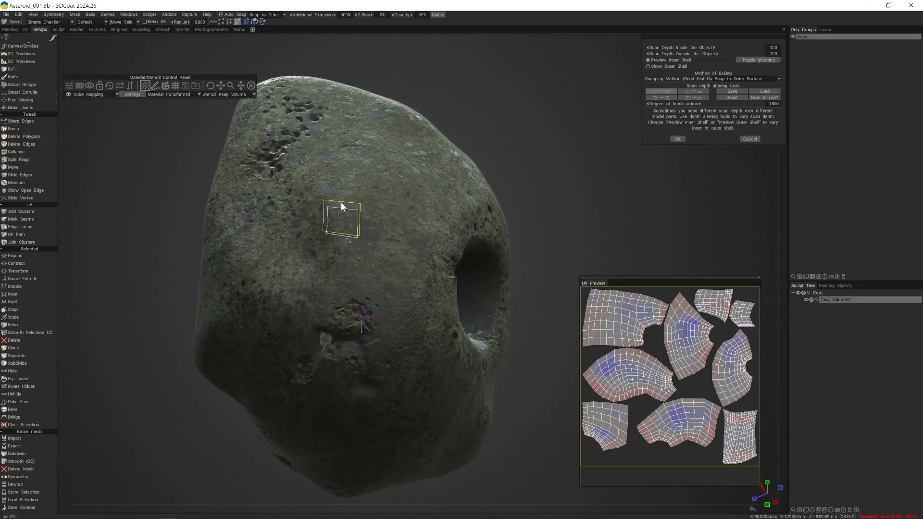
pyautogui.keyDown('alt'); pyautogui.moveTo(342, 206); pyautogui.dragTo(359, 163); pyautogui.keyUp('alt')
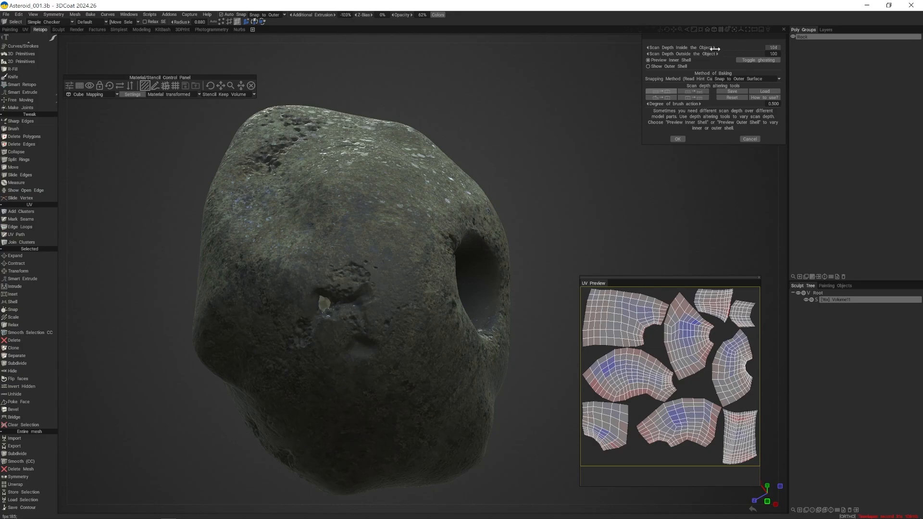
# - Raise Scan Depth Inside the Object to 4.67 while checking the asteroid's dented areas and the ghosted display
pyautogui.moveTo(714, 49); pyautogui.dragTo(727, 62)
pyautogui.click(755, 60)
pyautogui.moveTo(498, 121); pyautogui.dragTo(307, 261)
pyautogui.keyDown('alt'); pyautogui.moveTo(307, 261); pyautogui.dragTo(369, 274, button='right'); pyautogui.keyUp('alt')
pyautogui.keyDown('alt'); pyautogui.moveTo(369, 274); pyautogui.dragTo(370, 219); pyautogui.keyUp('alt')
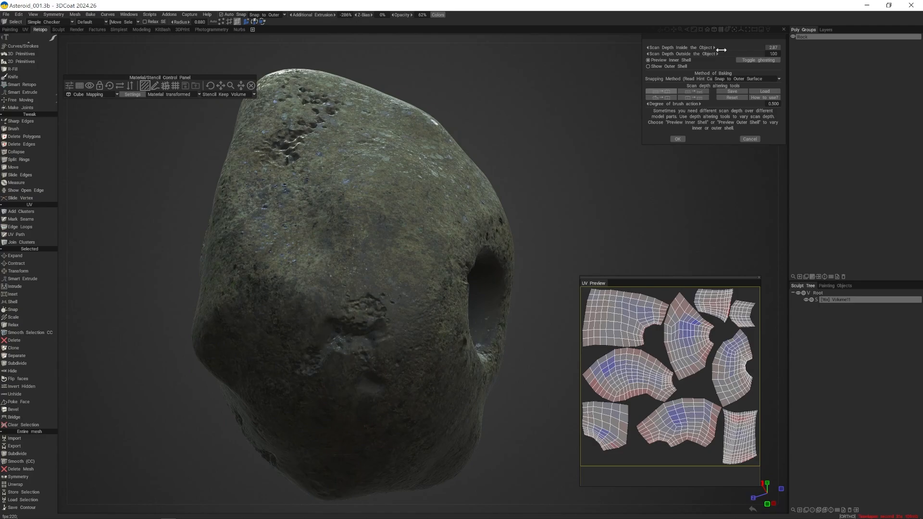
pyautogui.moveTo(735, 49); pyautogui.dragTo(737, 49)
# - Show the outer shell, raise Scan Depth Outside the Object to 1.38 and accept the scan settings
pyautogui.click(649, 67)
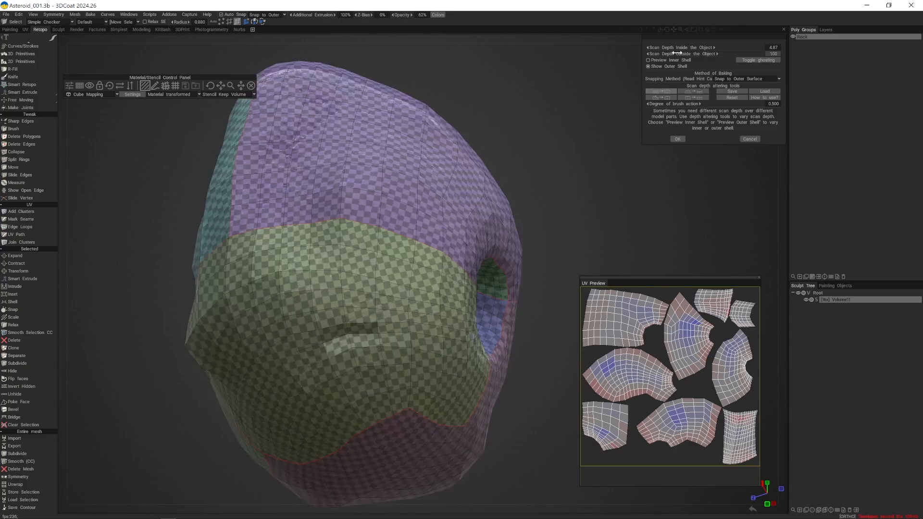
pyautogui.moveTo(677, 53); pyautogui.dragTo(694, 56)
pyautogui.scroll(-3, 485, 128)
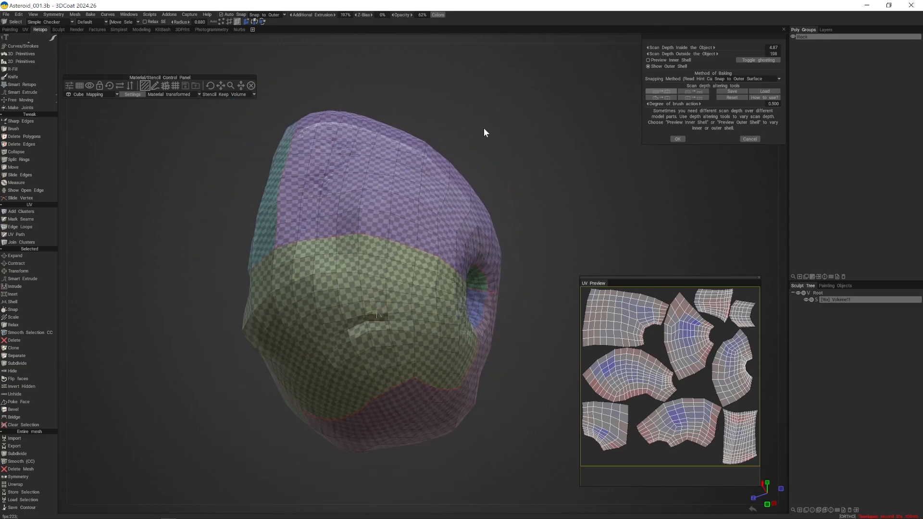
pyautogui.moveTo(483, 128); pyautogui.dragTo(546, 226)
pyautogui.click(678, 139)
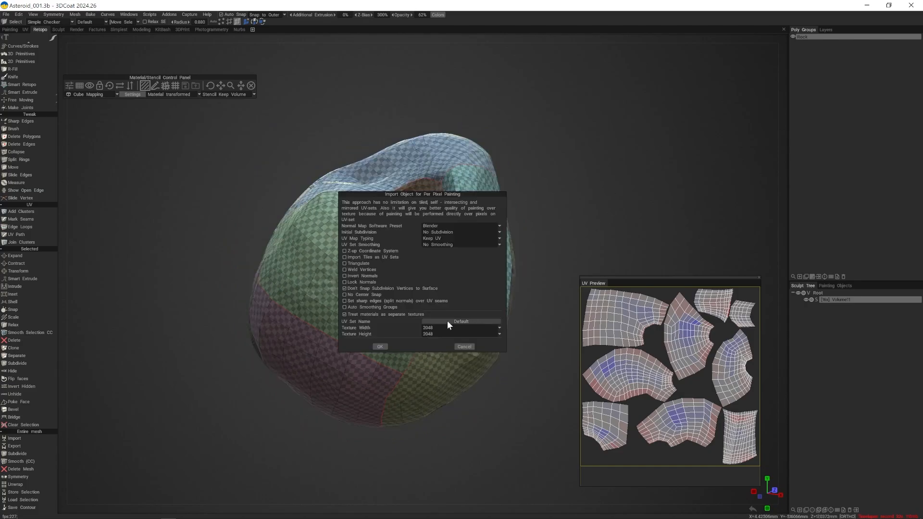
# - Set the texture width and height to 4096 for per-pixel painting and run the bake
pyautogui.click(438, 327)
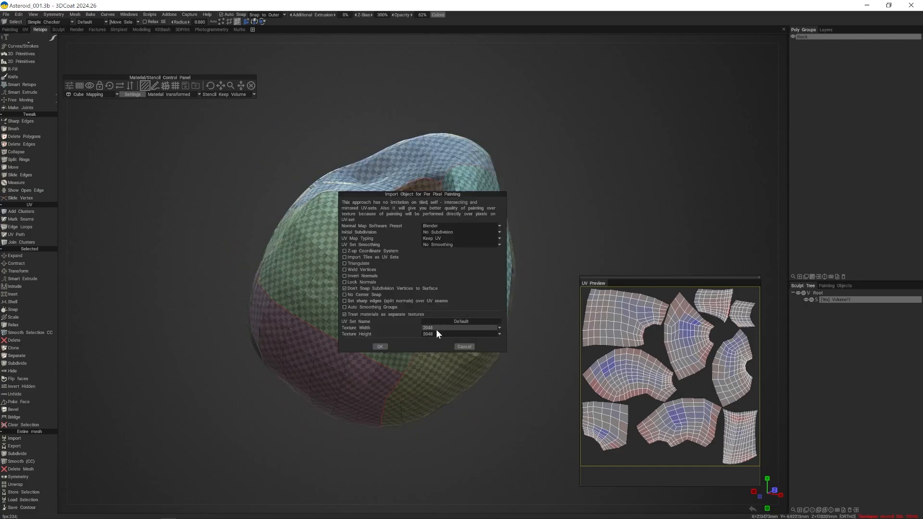
pyautogui.click(441, 327)
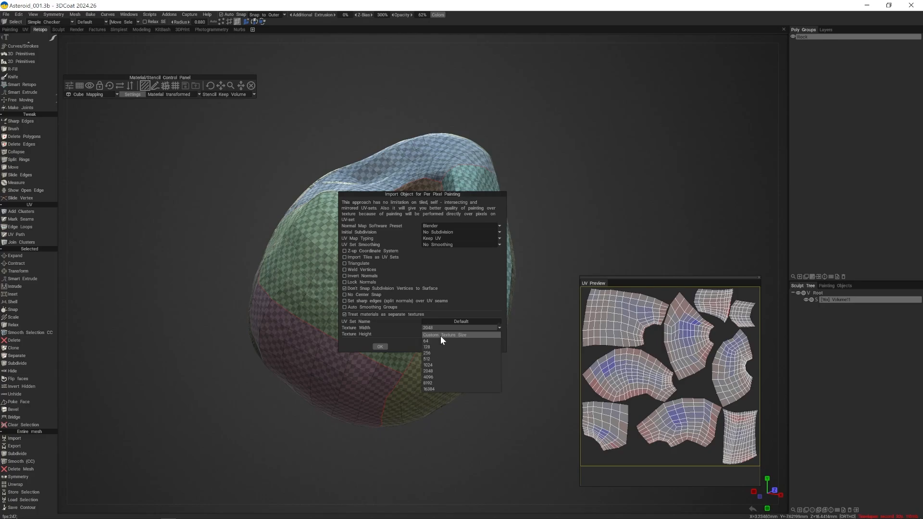
pyautogui.click(437, 377)
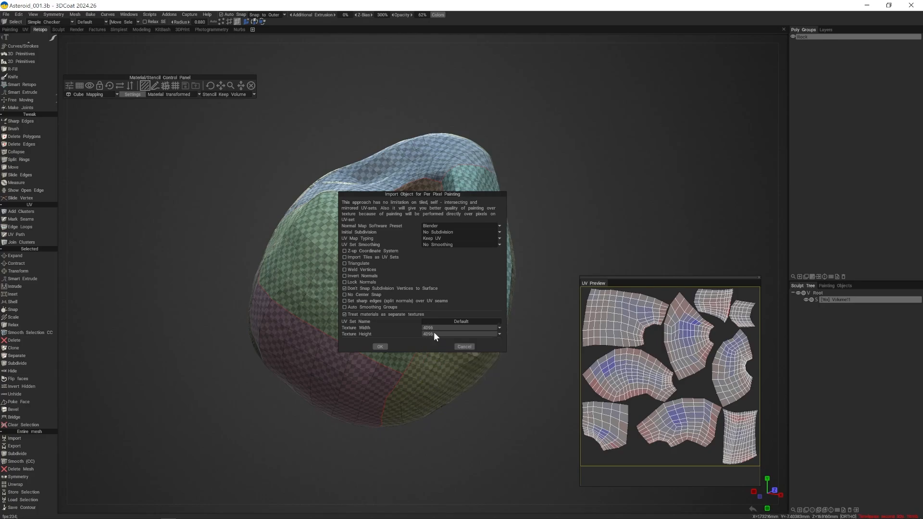
pyautogui.moveTo(438, 194); pyautogui.dragTo(620, 119)
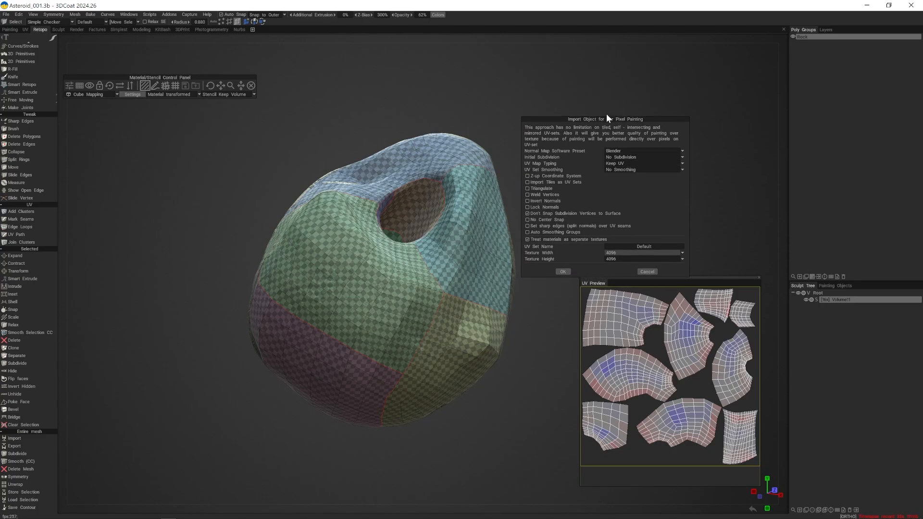
pyautogui.click(636, 252)
pyautogui.click(562, 272)
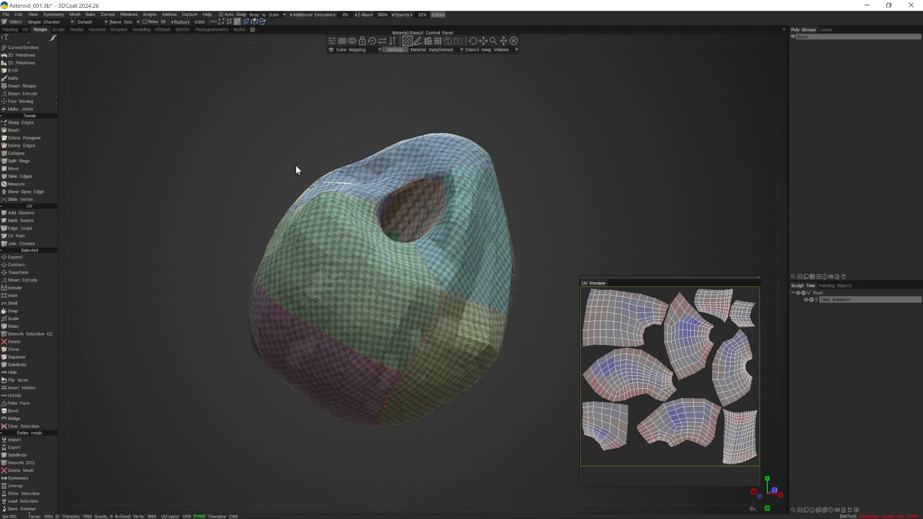
# - Switch to the Painting room and examine the baked asteroid with the Default surface material hidden and shown
pyautogui.moveTo(296, 170)
pyautogui.mouseDown()
pyautogui.moveTo(328, 161)
pyautogui.moveTo(294, 175)
pyautogui.mouseUp()
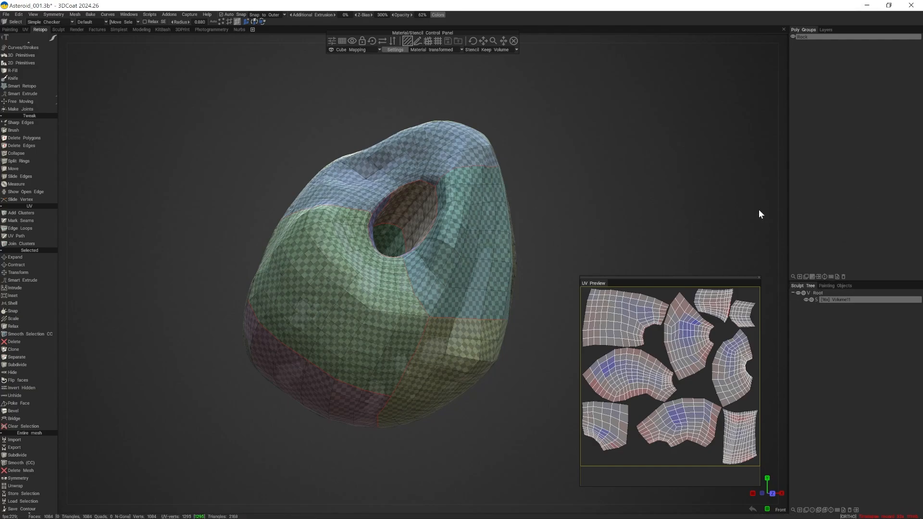
pyautogui.click(8, 28)
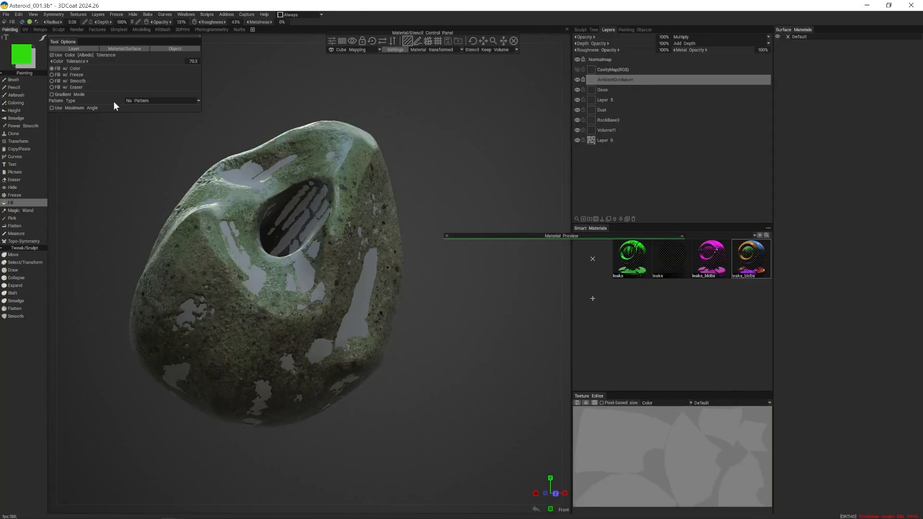
pyautogui.moveTo(186, 137)
pyautogui.keyDown('alt'); pyautogui.mouseDown()
pyautogui.moveTo(232, 151)
pyautogui.moveTo(353, 146)
pyautogui.moveTo(351, 136)
pyautogui.moveTo(293, 133)
pyautogui.moveTo(183, 160)
pyautogui.mouseUp(); pyautogui.keyUp('alt')
pyautogui.keyDown('alt'); pyautogui.moveTo(183, 160); pyautogui.dragTo(184, 198, button='right'); pyautogui.keyUp('alt')
pyautogui.keyDown('alt'); pyautogui.moveTo(184, 198); pyautogui.dragTo(143, 104); pyautogui.keyUp('alt')
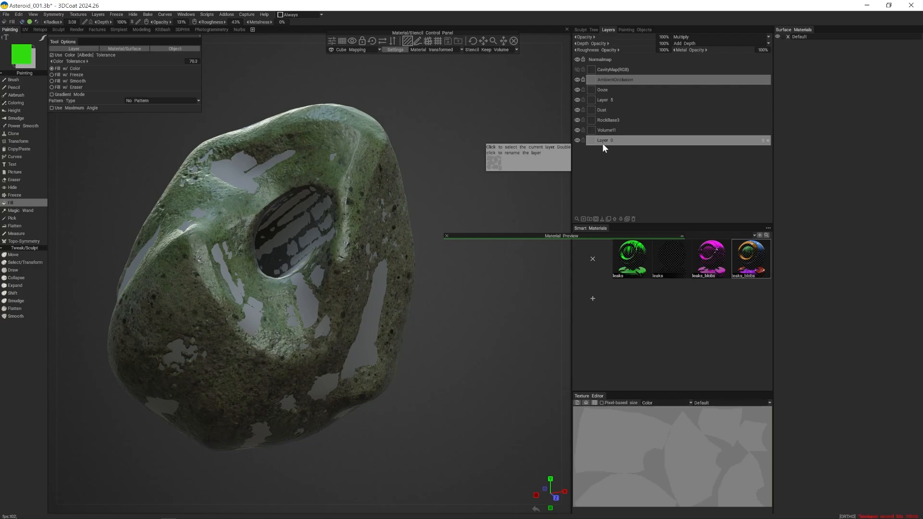
pyautogui.click(777, 36)
pyautogui.click(777, 36)
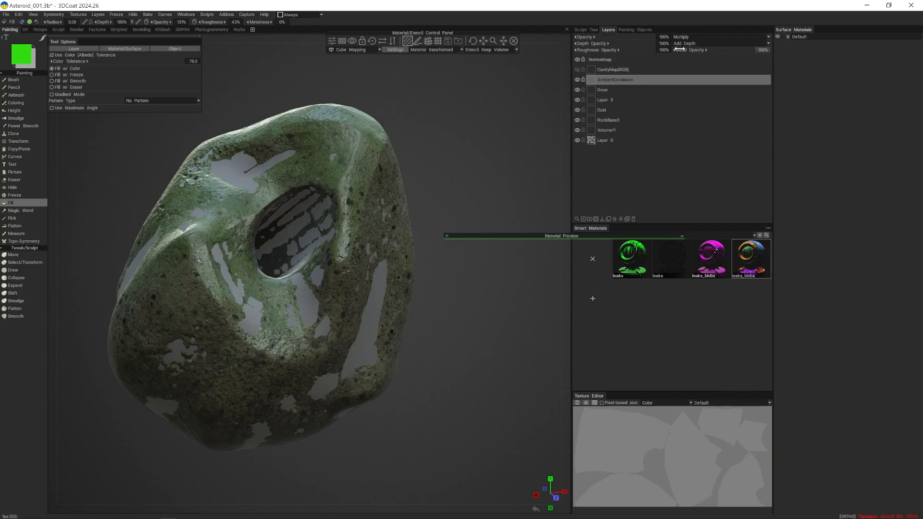
# - Hide the root of the sculpt tree and inspect the baked mesh alone, toggling the Default surface material's visibility
pyautogui.click(594, 30)
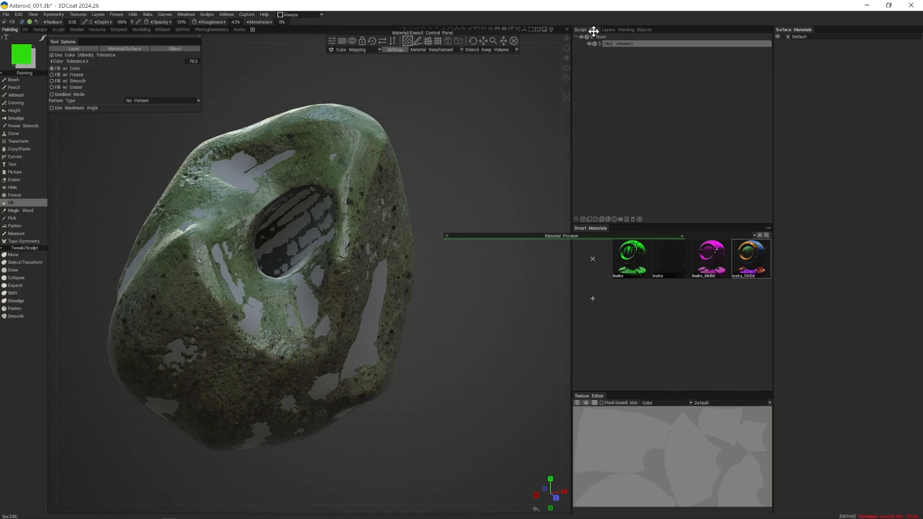
pyautogui.click(582, 37)
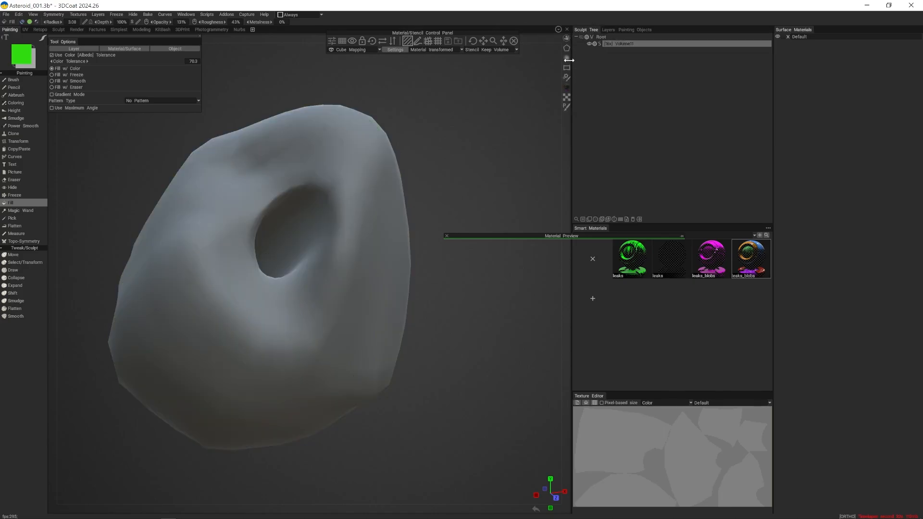
pyautogui.moveTo(413, 140)
pyautogui.keyDown('alt'); pyautogui.mouseDown()
pyautogui.moveTo(564, 121)
pyautogui.moveTo(388, 129)
pyautogui.moveTo(482, 112)
pyautogui.mouseUp(); pyautogui.keyUp('alt')
pyautogui.click(777, 36)
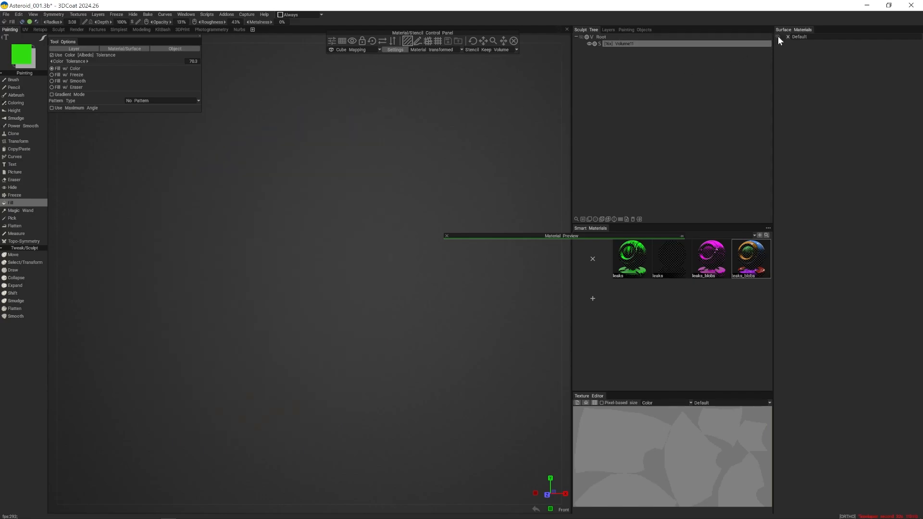
pyautogui.click(777, 36)
pyautogui.keyDown('alt'); pyautogui.moveTo(553, 140); pyautogui.dragTo(550, 120); pyautogui.keyUp('alt')
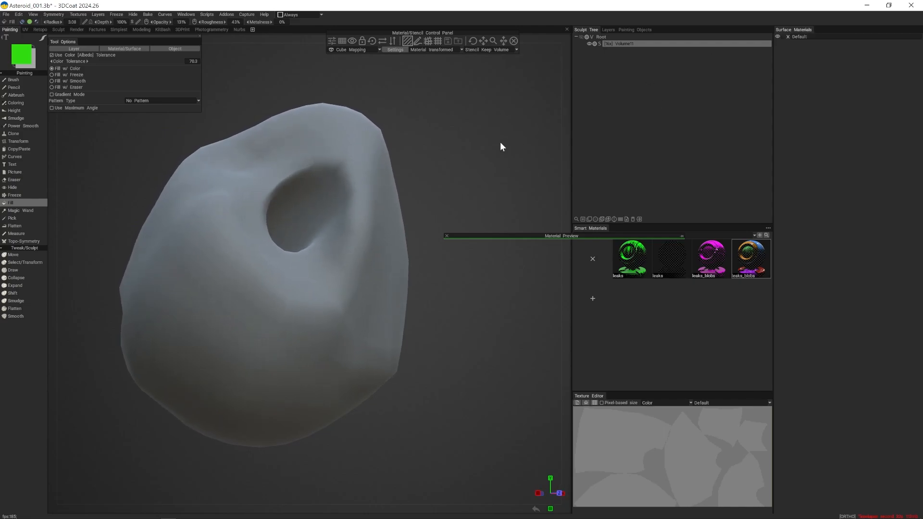
pyautogui.keyDown('alt'); pyautogui.moveTo(501, 143); pyautogui.dragTo(428, 150); pyautogui.keyUp('alt')
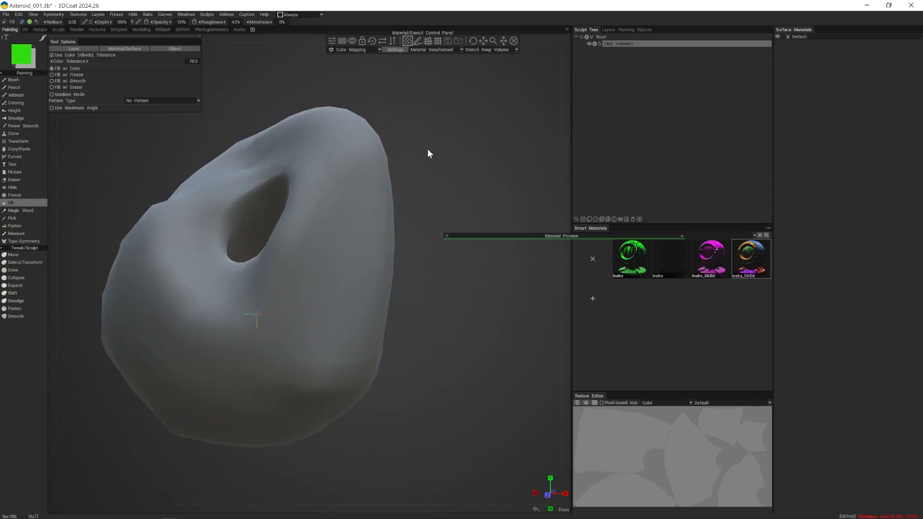
# - Delete the Default surface material with its baked mesh and return to the Retopo room
pyautogui.doubleClick(814, 37)
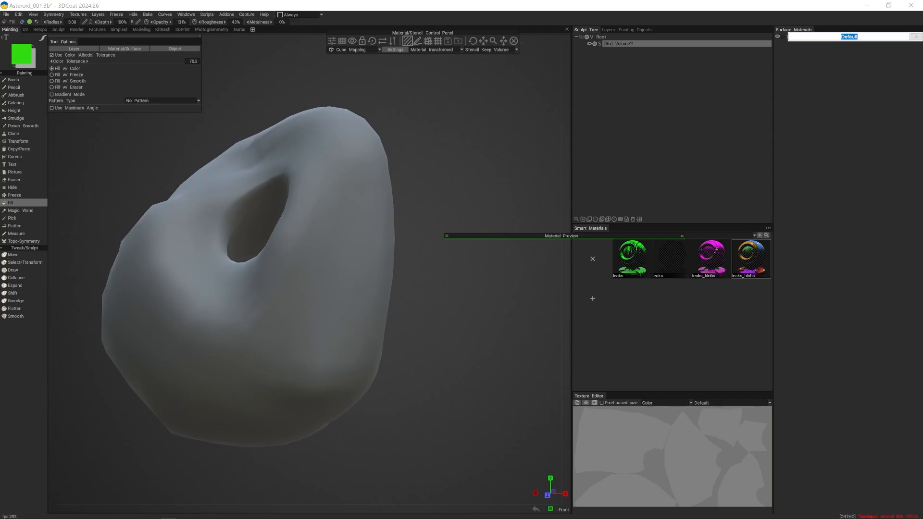
pyautogui.click(800, 43)
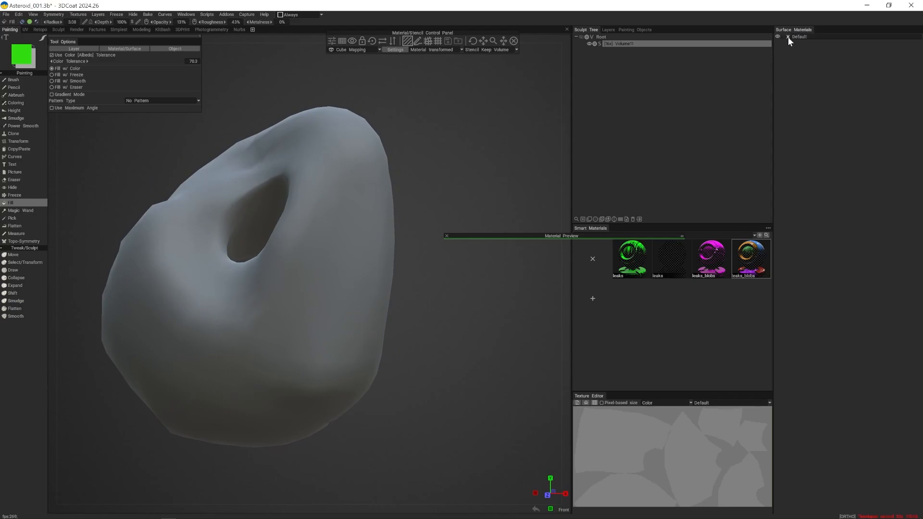
pyautogui.click(787, 37)
pyautogui.click(268, 283)
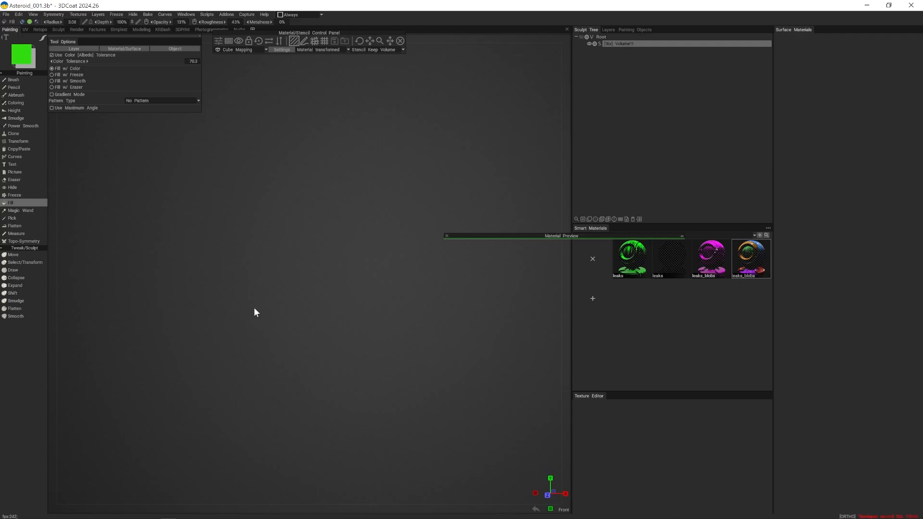
pyautogui.click(39, 29)
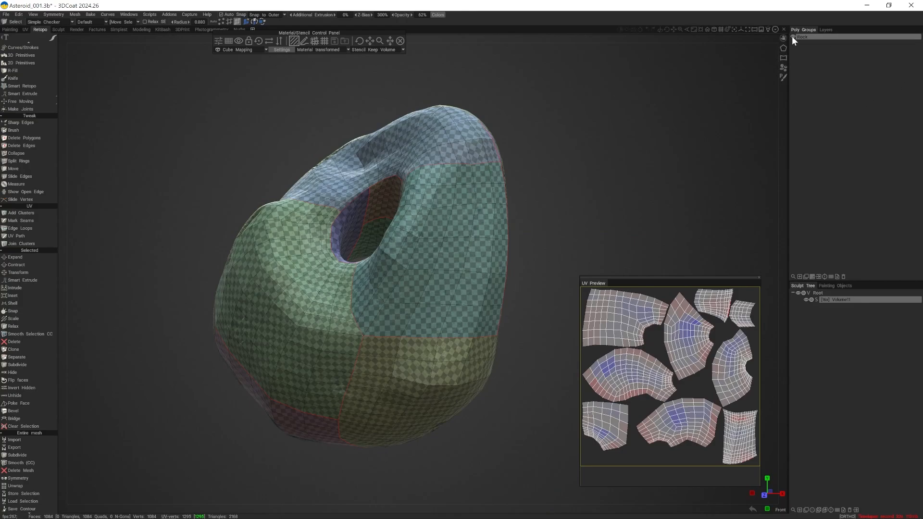
# - Inspect the painted sculpt in the Painting and Sculpt rooms and return to the Retopo room
pyautogui.keyDown('alt'); pyautogui.moveTo(220, 186); pyautogui.dragTo(555, 190); pyautogui.keyUp('alt')
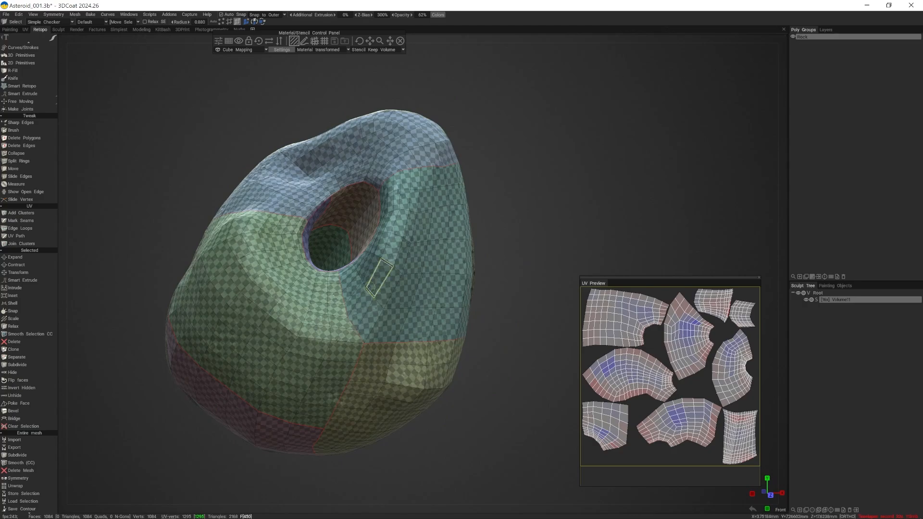
pyautogui.click(8, 29)
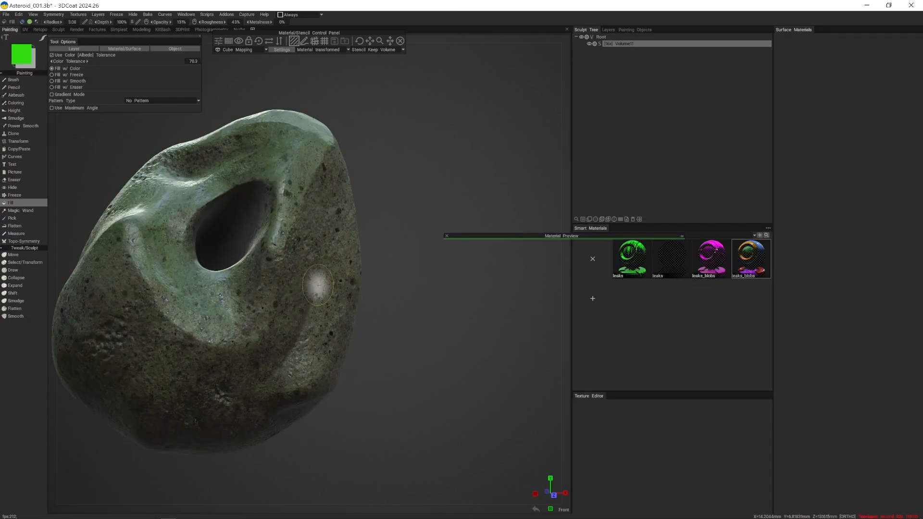
pyautogui.click(57, 30)
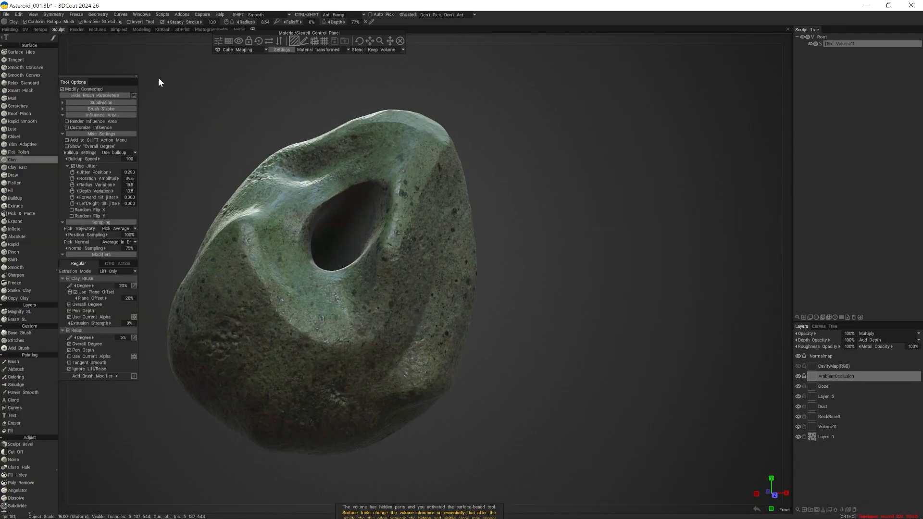
pyautogui.moveTo(265, 96); pyautogui.dragTo(272, 103)
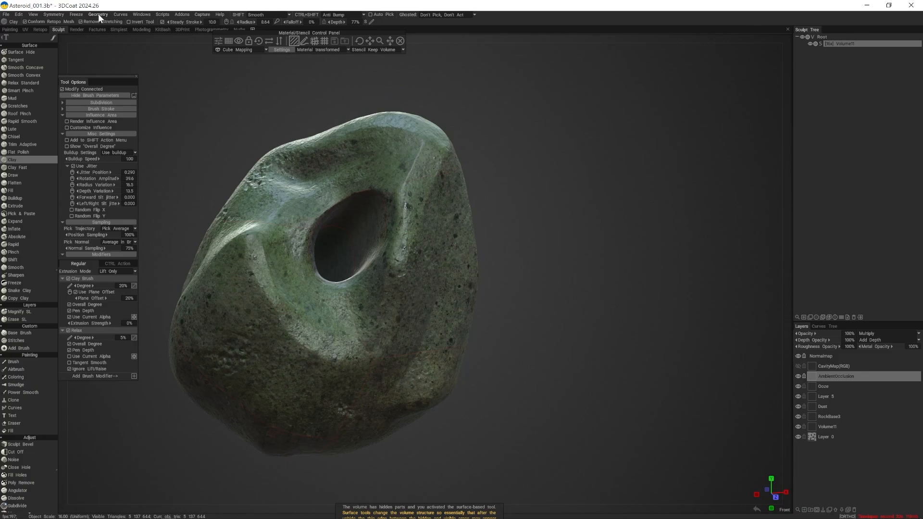
pyautogui.click(38, 29)
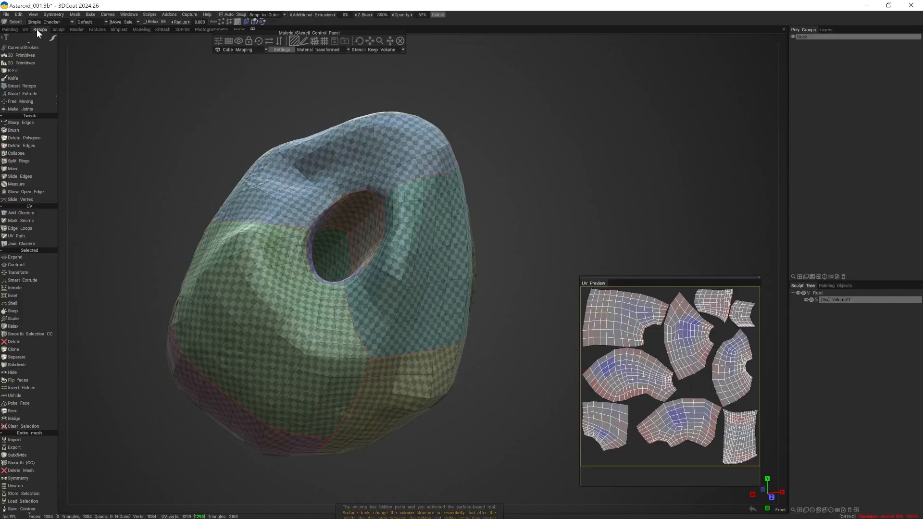
# - Hide and show the Rock poly group to compare the retopo mesh with the sculpt underneath
pyautogui.click(90, 14)
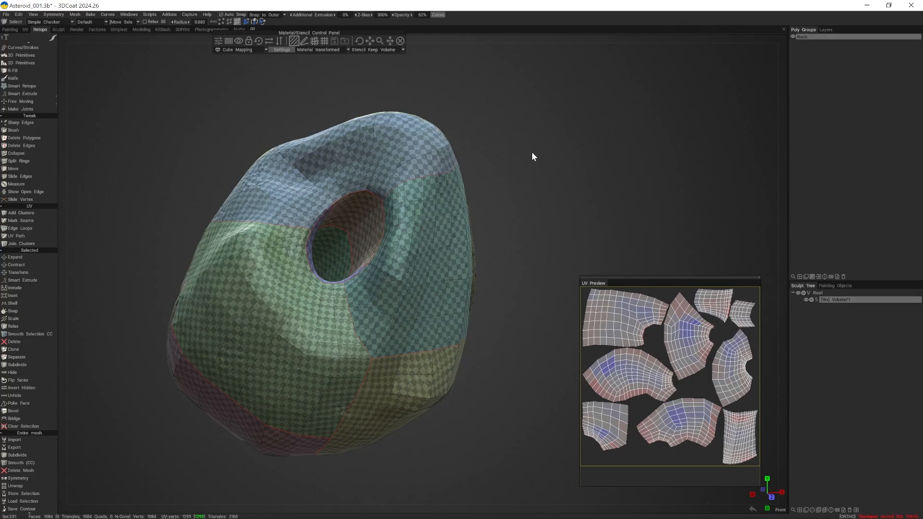
pyautogui.click(171, 13)
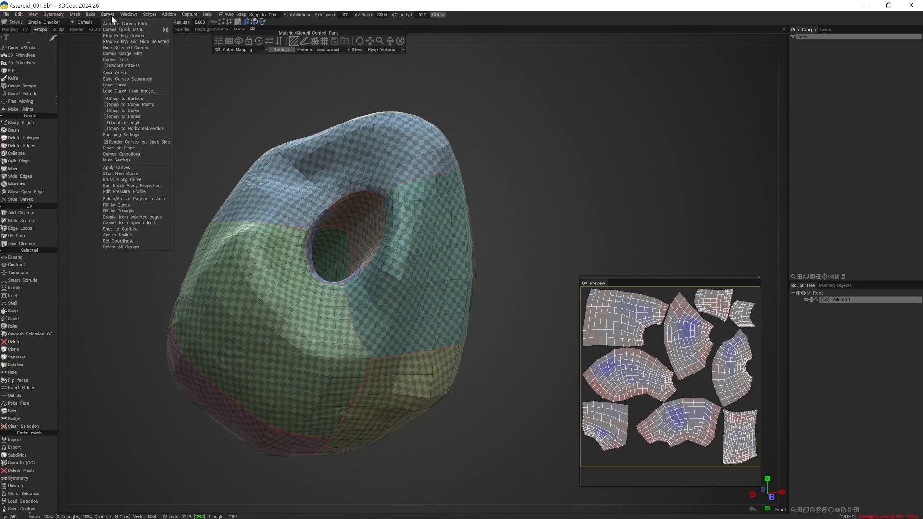
pyautogui.moveTo(90, 15)
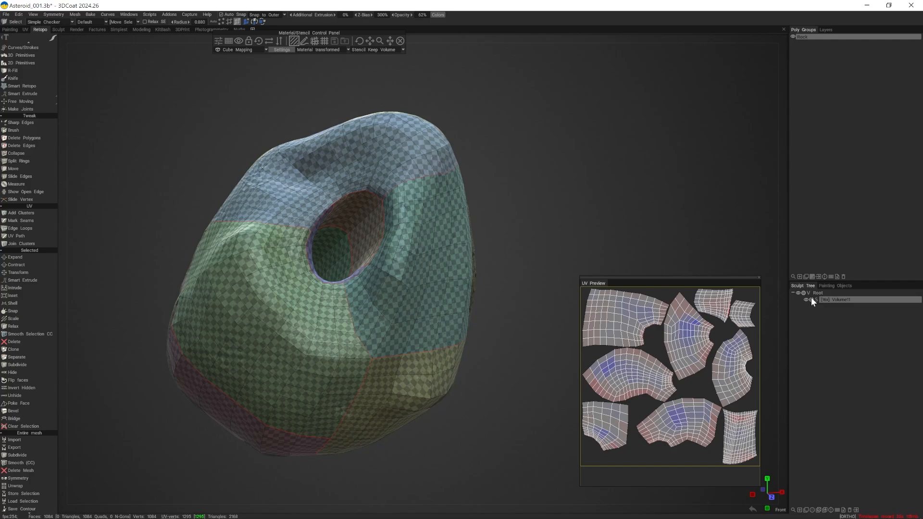
pyautogui.click(793, 36)
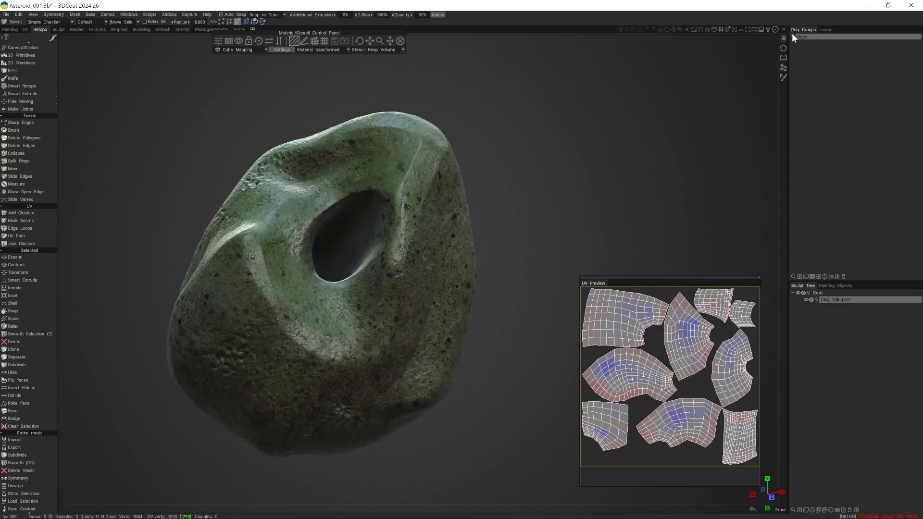
pyautogui.click(792, 35)
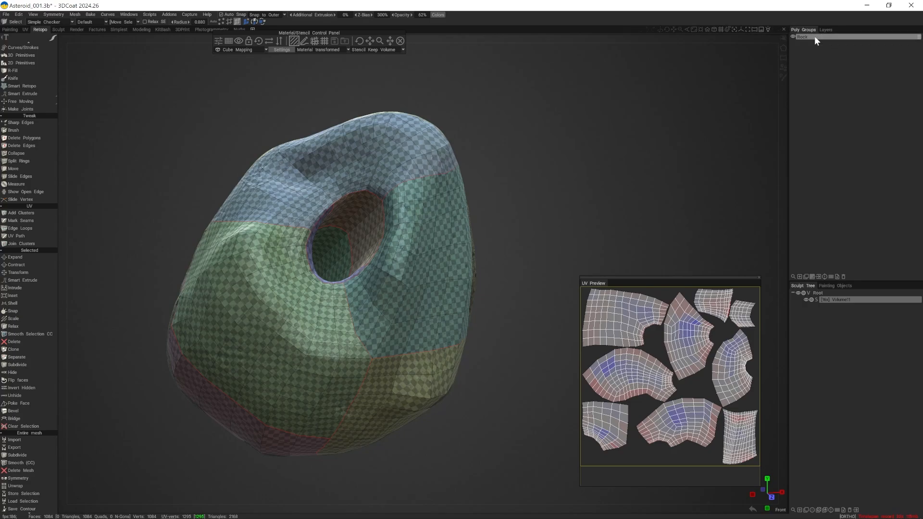
pyautogui.keyDown('alt'); pyautogui.moveTo(425, 98); pyautogui.dragTo(480, 84); pyautogui.keyUp('alt')
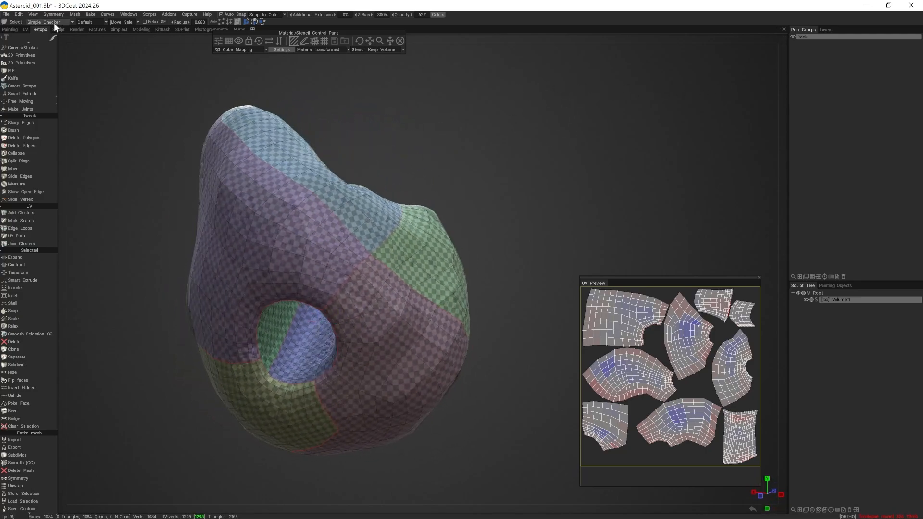
# - Save the scene, start a per-pixel bake with normal map, and accept the scan depth settings
pyautogui.click(7, 14)
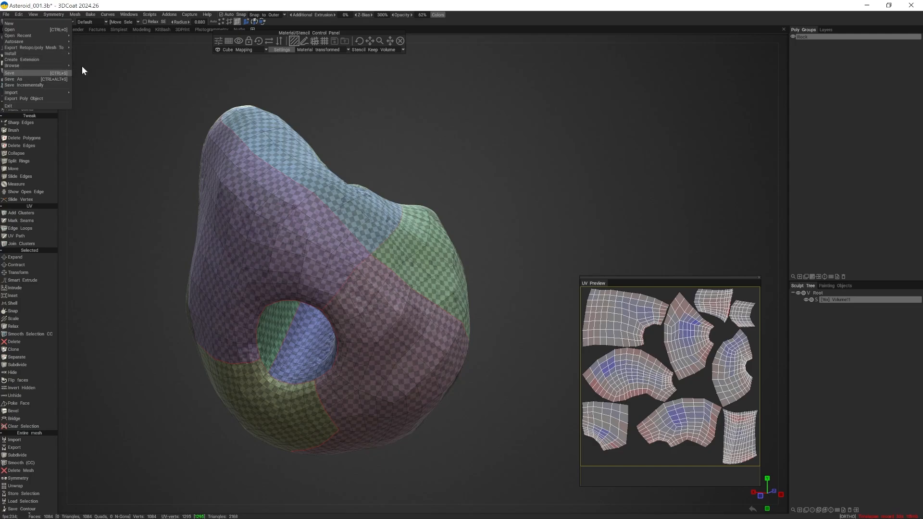
pyautogui.click(90, 14)
pyautogui.click(116, 74)
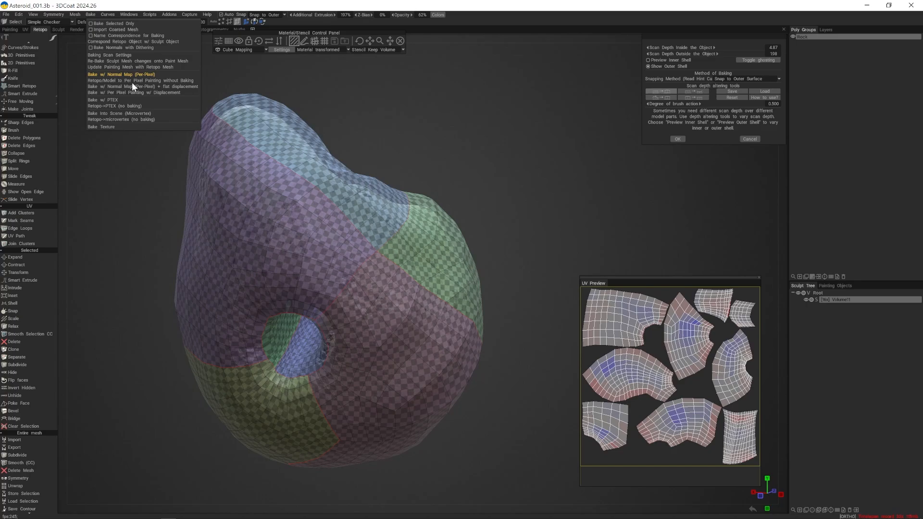
pyautogui.moveTo(479, 179); pyautogui.dragTo(405, 169)
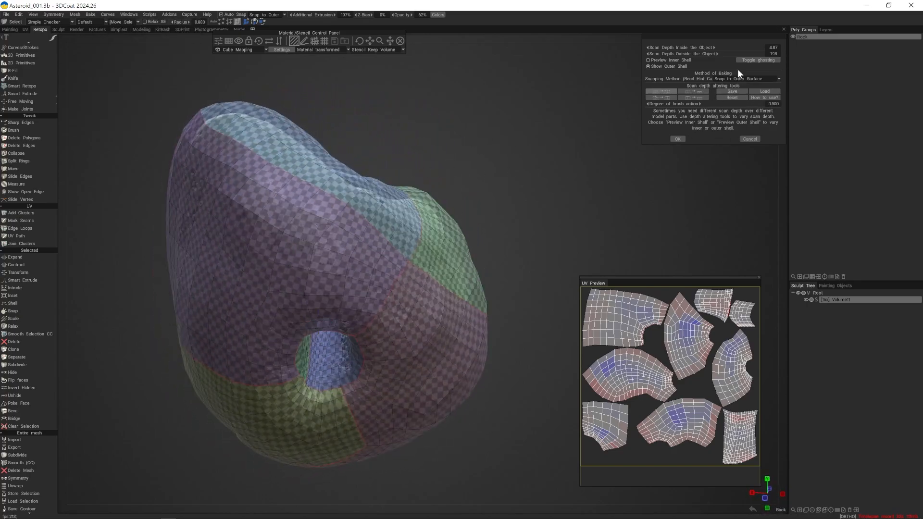
pyautogui.click(679, 139)
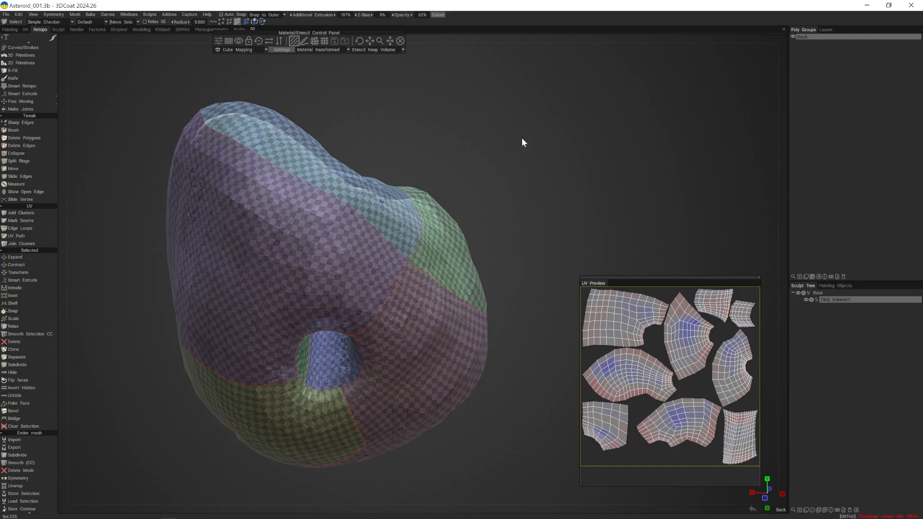
# - Set the texture size to 4096 for per-pixel painting and run the bake
pyautogui.click(443, 327)
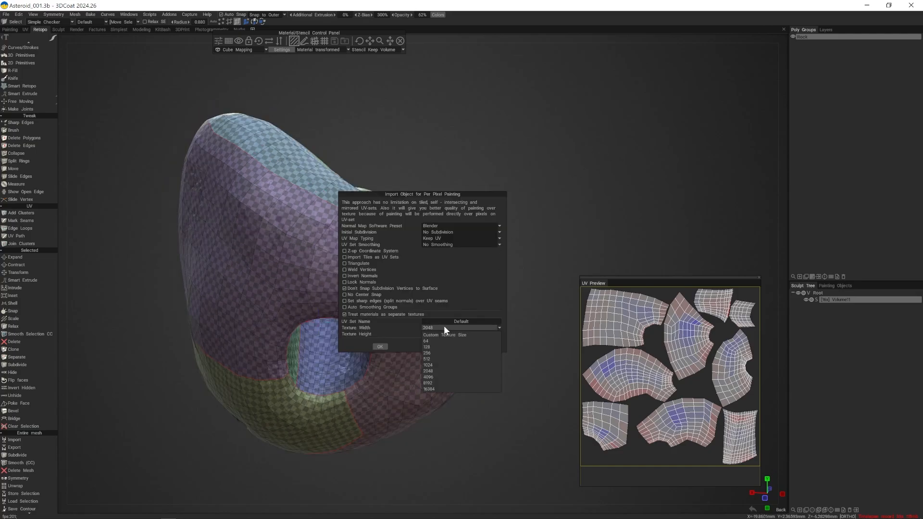
pyautogui.click(434, 374)
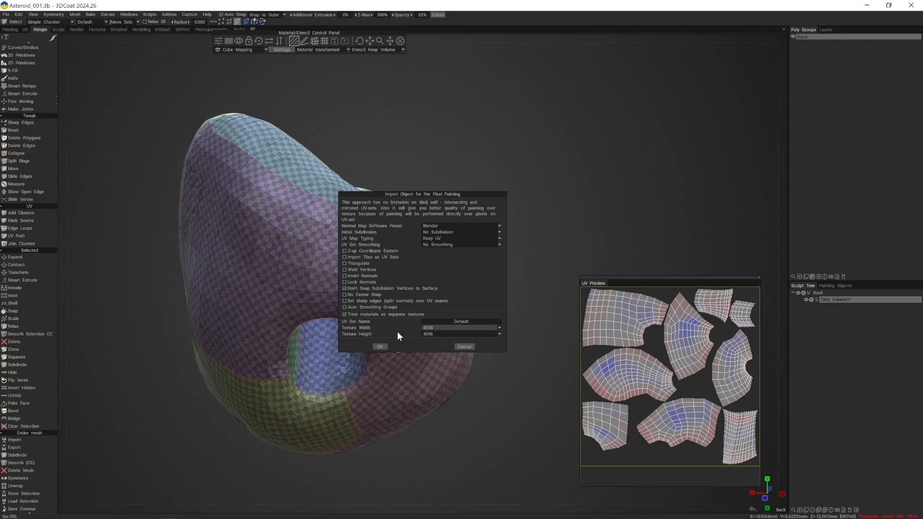
pyautogui.click(380, 346)
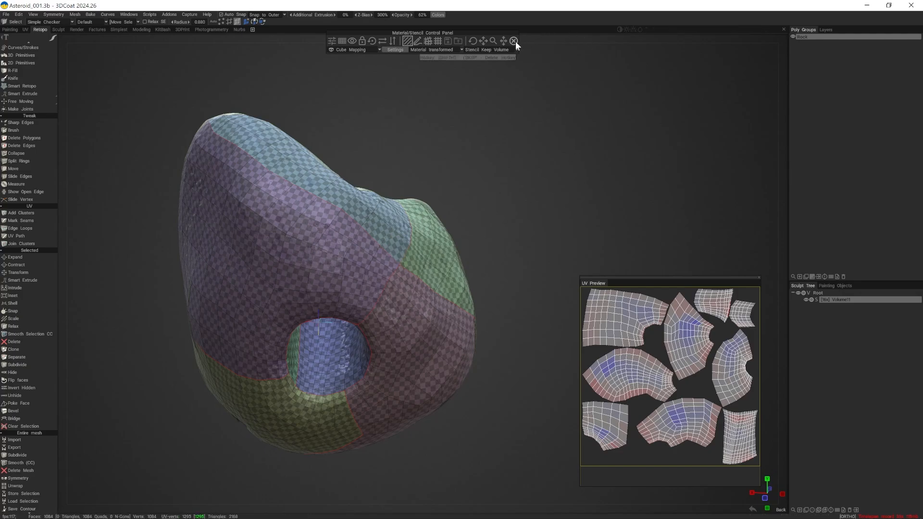
# - Switch to the Painting room, hide the sculpt volume and examine the baked rock from several sides
pyautogui.click(10, 29)
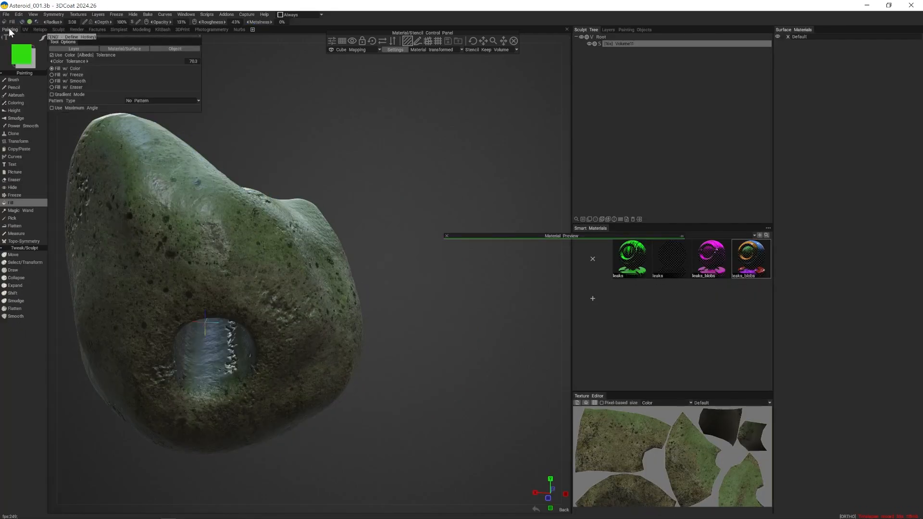
pyautogui.click(589, 44)
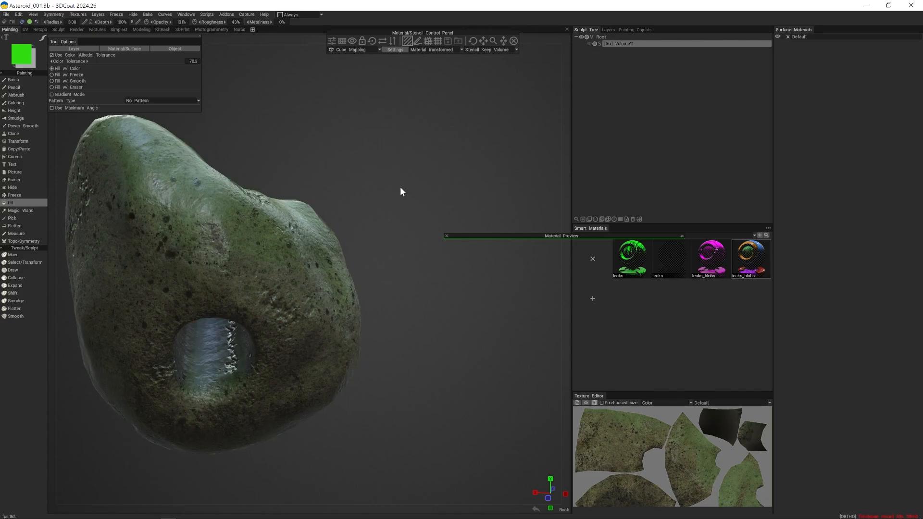
pyautogui.keyDown('alt'); pyautogui.moveTo(435, 152); pyautogui.dragTo(258, 178); pyautogui.keyUp('alt')
pyautogui.keyDown('alt'); pyautogui.moveTo(336, 187); pyautogui.dragTo(501, 384, button='right'); pyautogui.keyUp('alt')
pyautogui.keyDown('alt'); pyautogui.moveTo(502, 381); pyautogui.dragTo(249, 397); pyautogui.keyUp('alt')
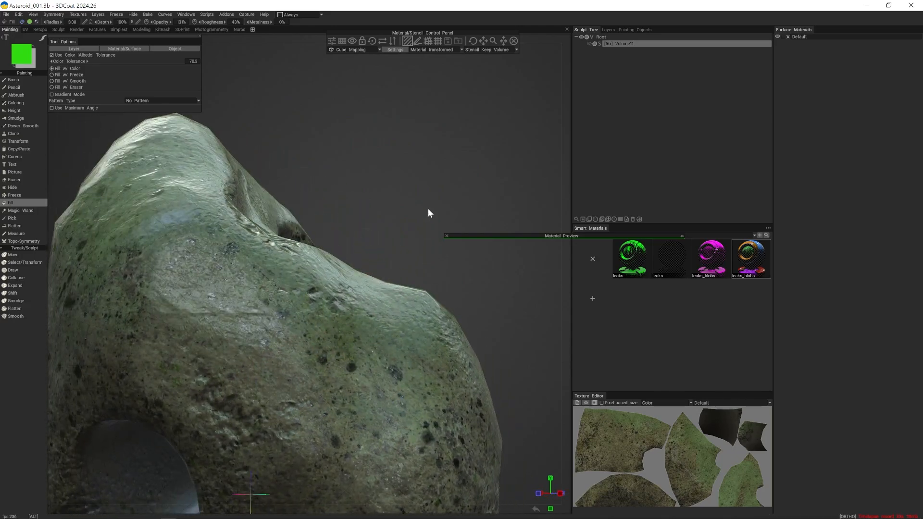
pyautogui.keyDown('alt'); pyautogui.moveTo(428, 209); pyautogui.dragTo(330, 217, button='right'); pyautogui.keyUp('alt')
pyautogui.moveTo(330, 222)
pyautogui.keyDown('alt'); pyautogui.mouseDown()
pyautogui.moveTo(376, 256)
pyautogui.moveTo(314, 236)
pyautogui.moveTo(336, 240)
pyautogui.mouseUp(); pyautogui.keyUp('alt')
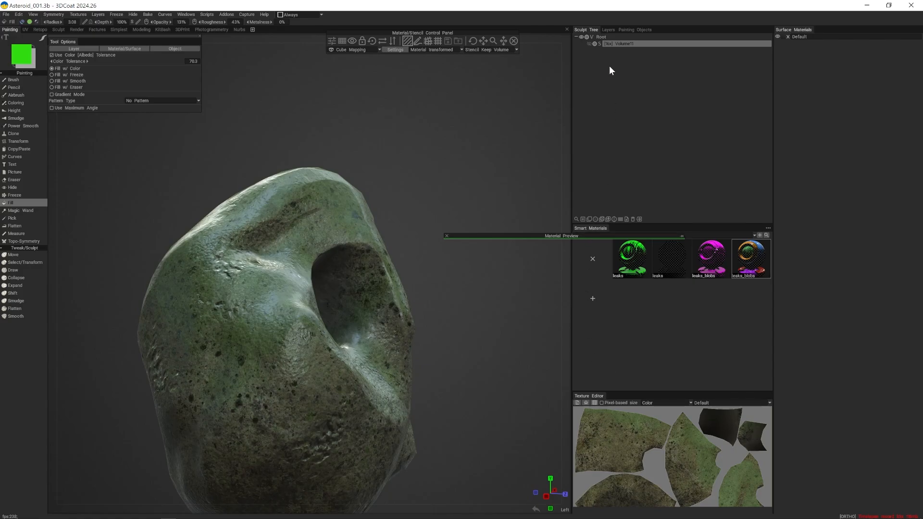
# - Add a new paint layer directly above the Ooze layer and check the list of painting objects
pyautogui.click(607, 30)
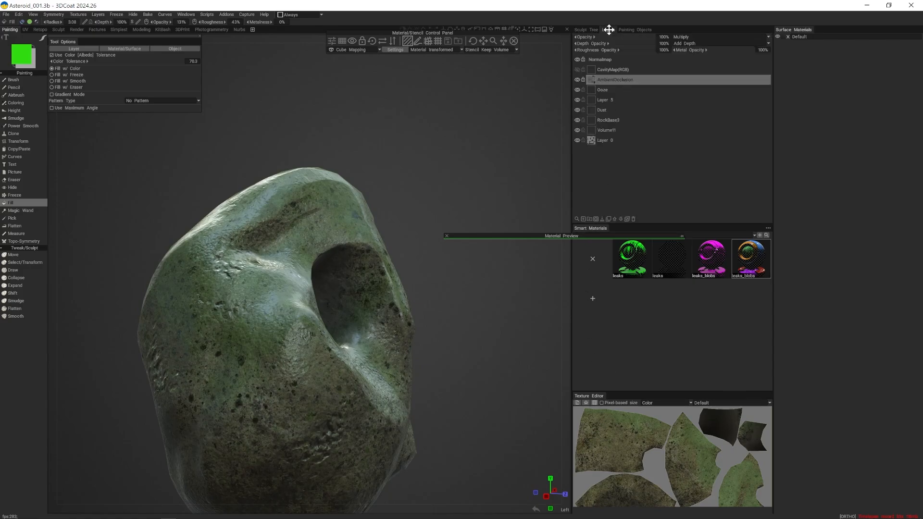
pyautogui.click(607, 90)
pyautogui.click(584, 219)
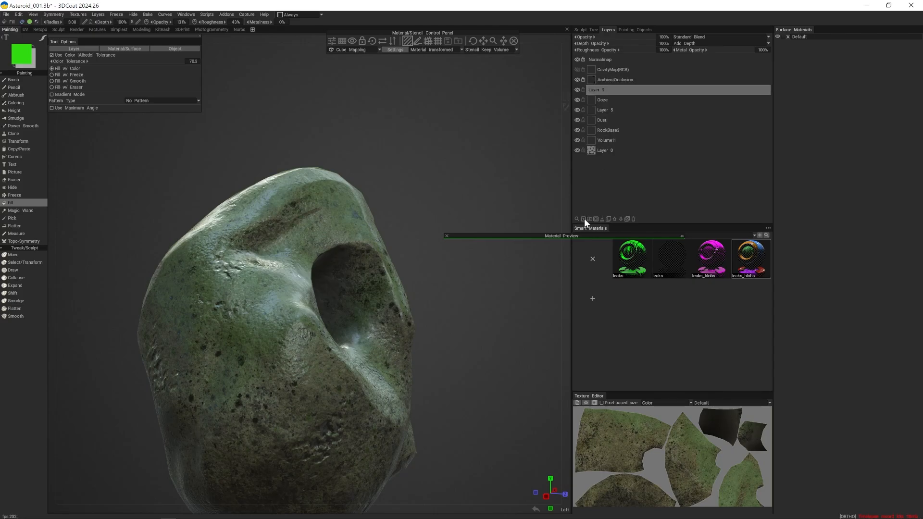
pyautogui.keyDown('alt'); pyautogui.moveTo(449, 181); pyautogui.dragTo(482, 186, button='right'); pyautogui.keyUp('alt')
pyautogui.keyDown('alt'); pyautogui.moveTo(483, 188); pyautogui.dragTo(504, 189); pyautogui.keyUp('alt')
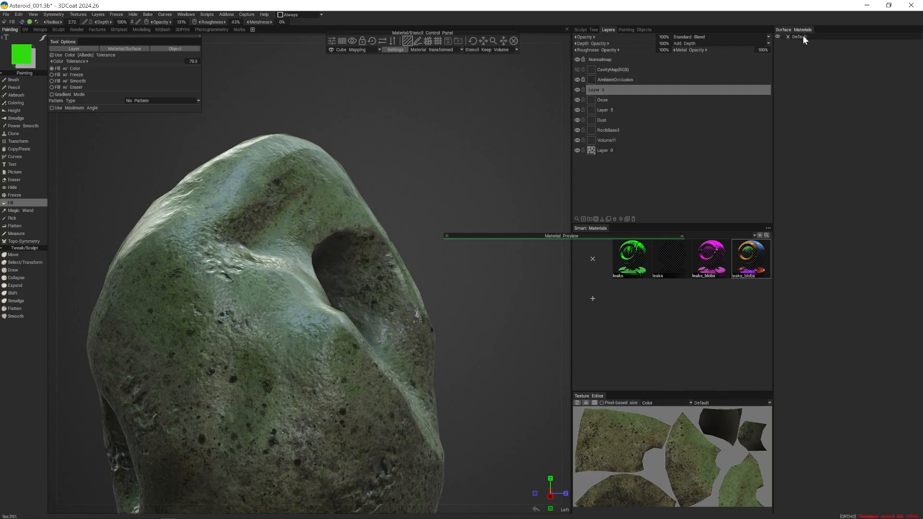
pyautogui.click(631, 31)
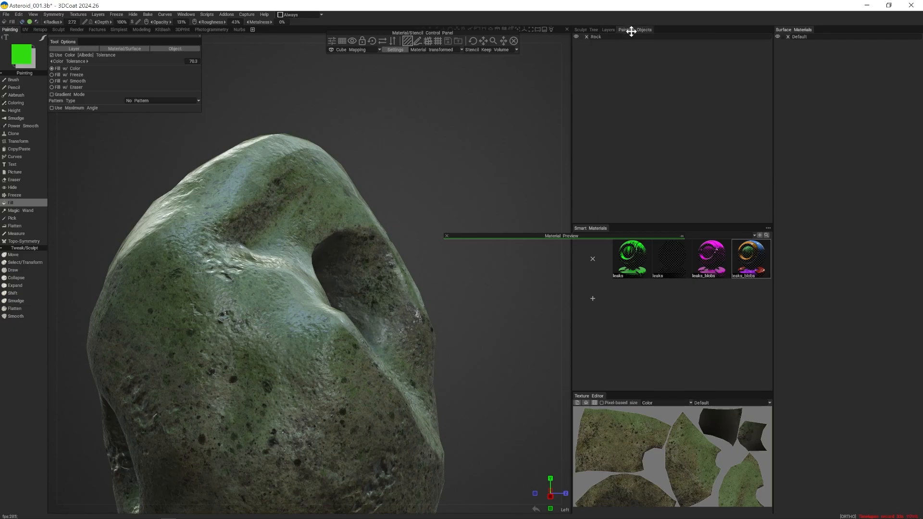
pyautogui.click(607, 29)
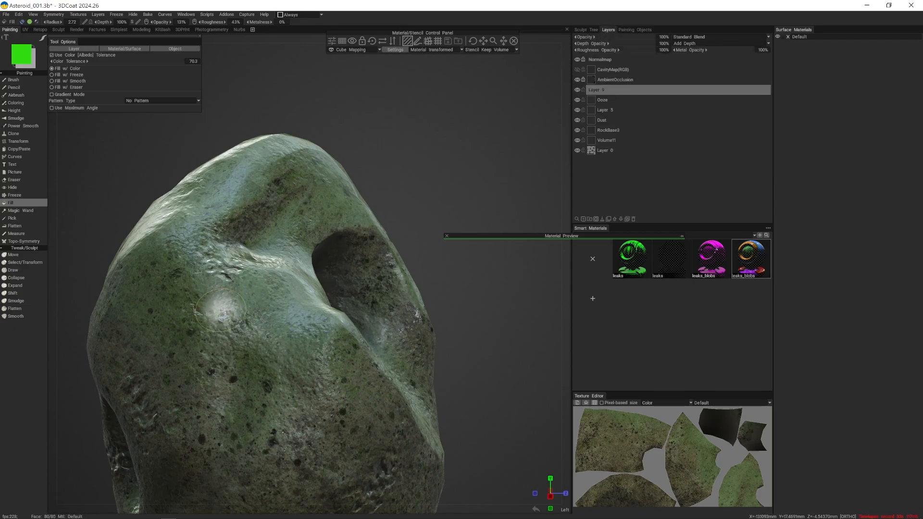
# - Deselect the active smart material, try a plain green fill on the baked rock, and undo the fill
pyautogui.click(592, 258)
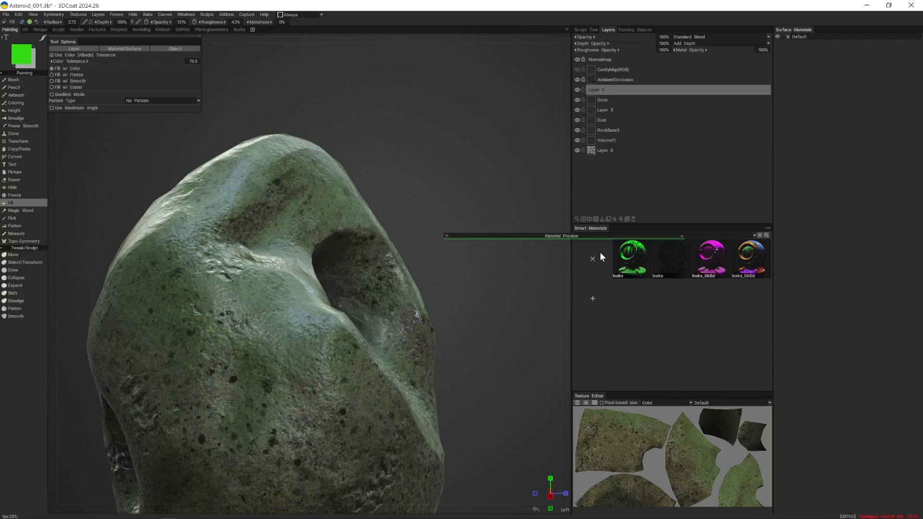
pyautogui.click(226, 301)
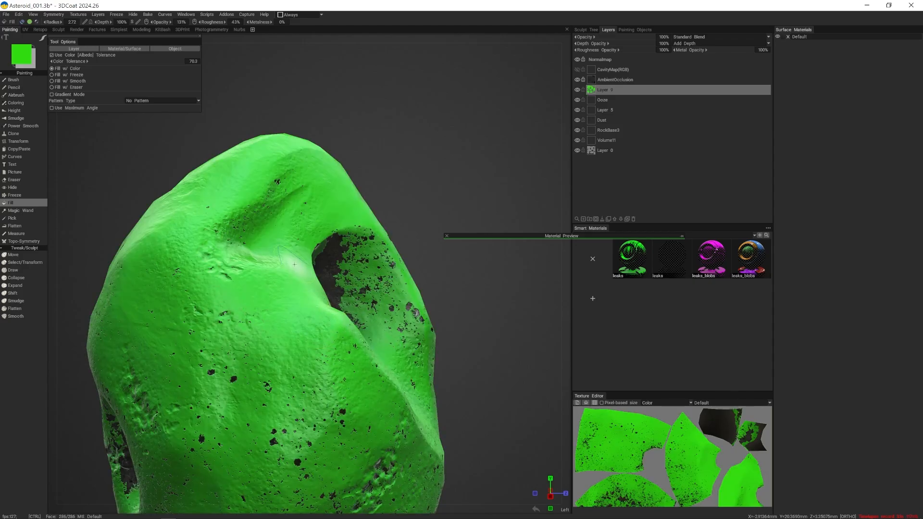
pyautogui.hotkey('ctrl', 'z')
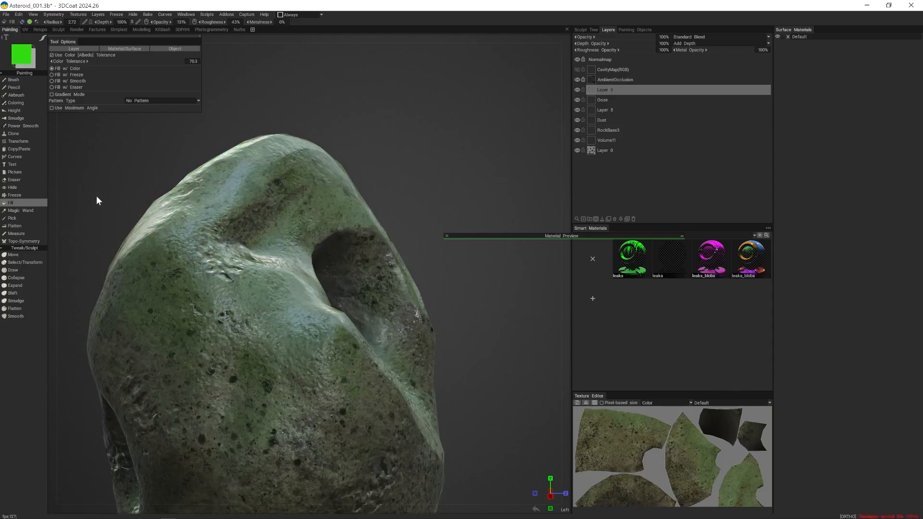
# - Add another paint layer, lower the Fill tool's color tolerance sharply, and fill patches of the rock's upper surface with green
pyautogui.click(583, 218)
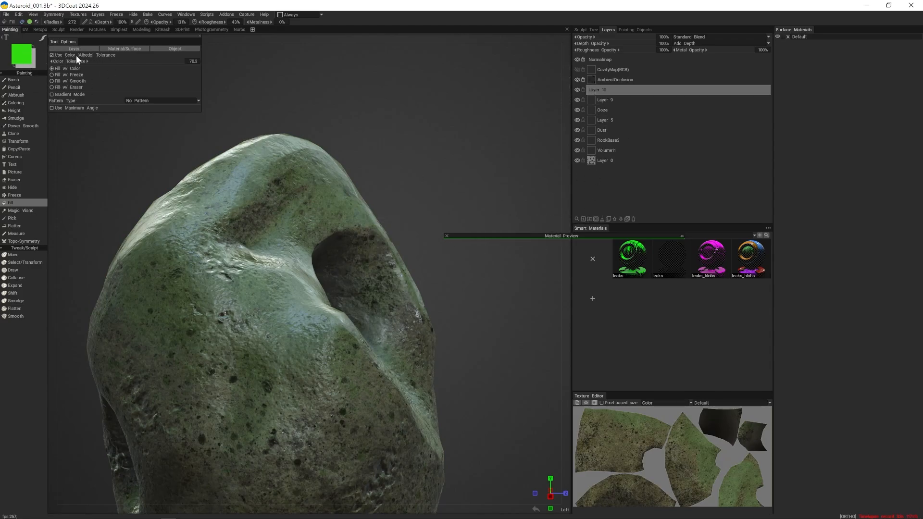
pyautogui.moveTo(80, 55); pyautogui.dragTo(30, 66)
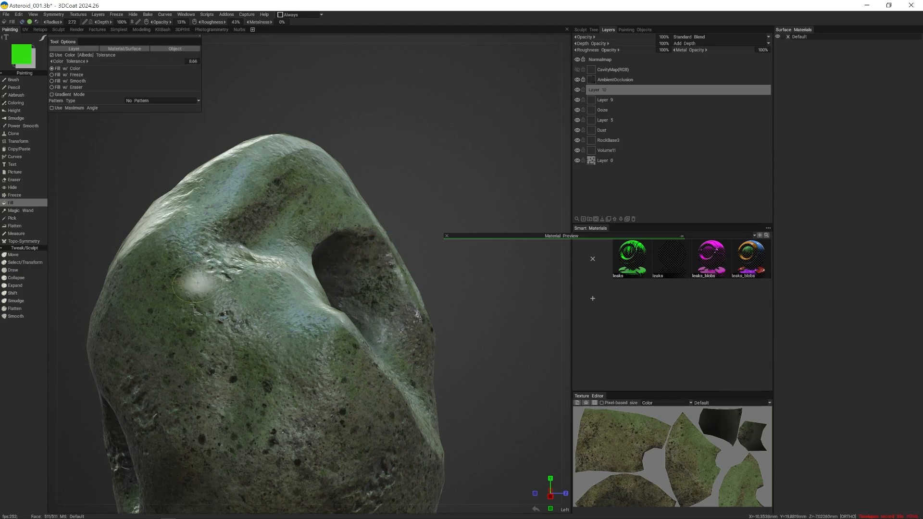
pyautogui.click(219, 299)
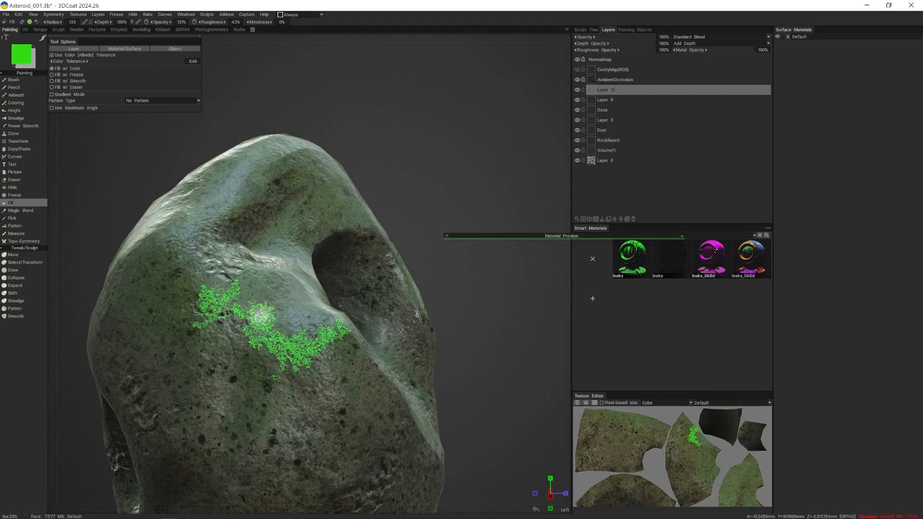
pyautogui.moveTo(309, 324); pyautogui.dragTo(243, 312, button='middle')
pyautogui.click(239, 353)
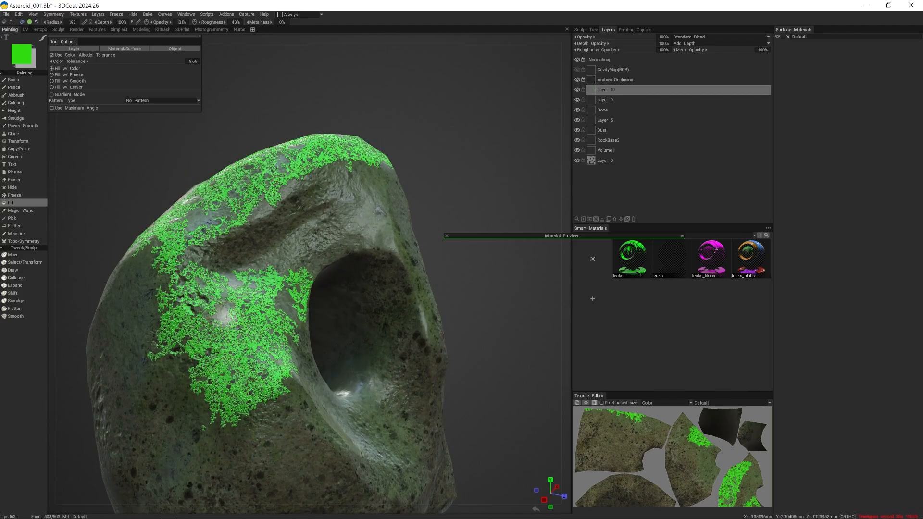
pyautogui.moveTo(319, 247)
pyautogui.mouseDown(button='middle')
pyautogui.moveTo(268, 268)
pyautogui.moveTo(290, 183)
pyautogui.mouseUp(button='middle')
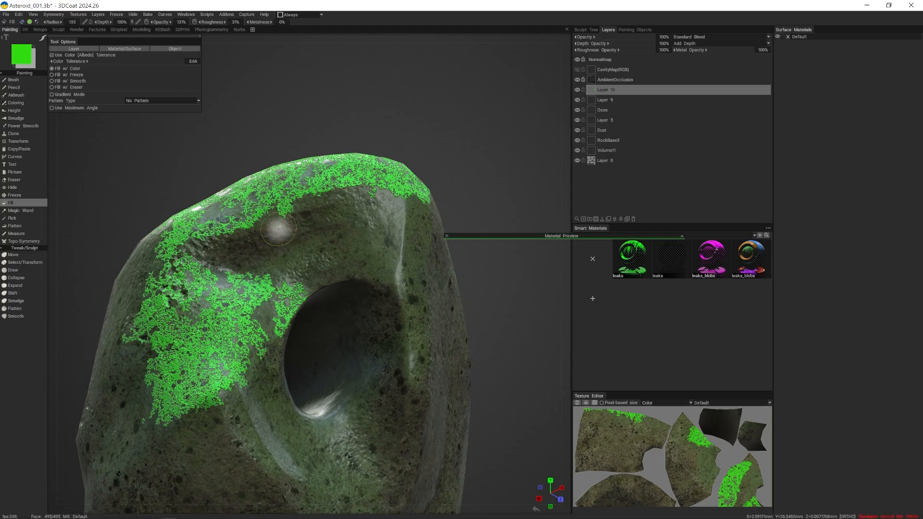
# - Raise the Fill tool's color tolerance and fill most of the rock's surface with green
pyautogui.keyDown('alt'); pyautogui.moveTo(317, 211); pyautogui.dragTo(216, 199); pyautogui.keyUp('alt')
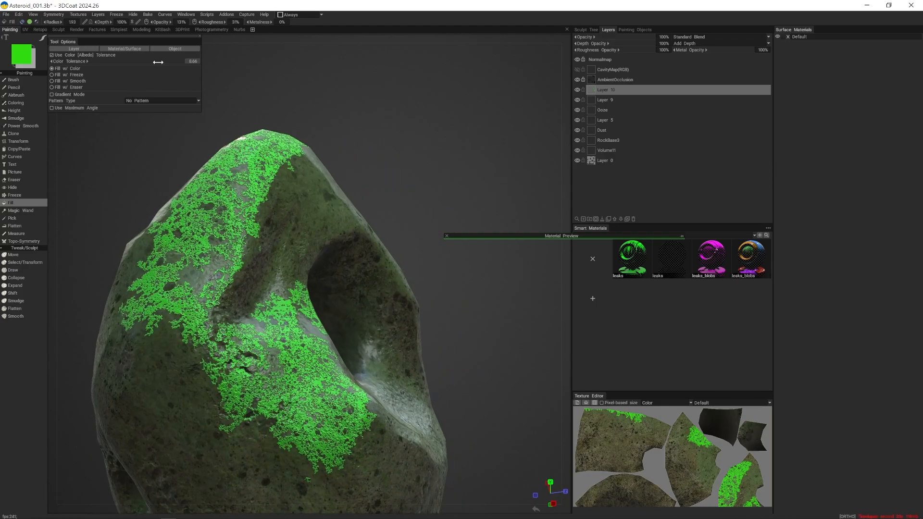
pyautogui.moveTo(164, 62); pyautogui.dragTo(163, 62)
pyautogui.click(242, 284)
pyautogui.moveTo(183, 274)
pyautogui.keyDown('alt'); pyautogui.mouseDown()
pyautogui.moveTo(255, 273)
pyautogui.moveTo(351, 241)
pyautogui.moveTo(594, 63)
pyautogui.mouseUp(); pyautogui.keyUp('alt')
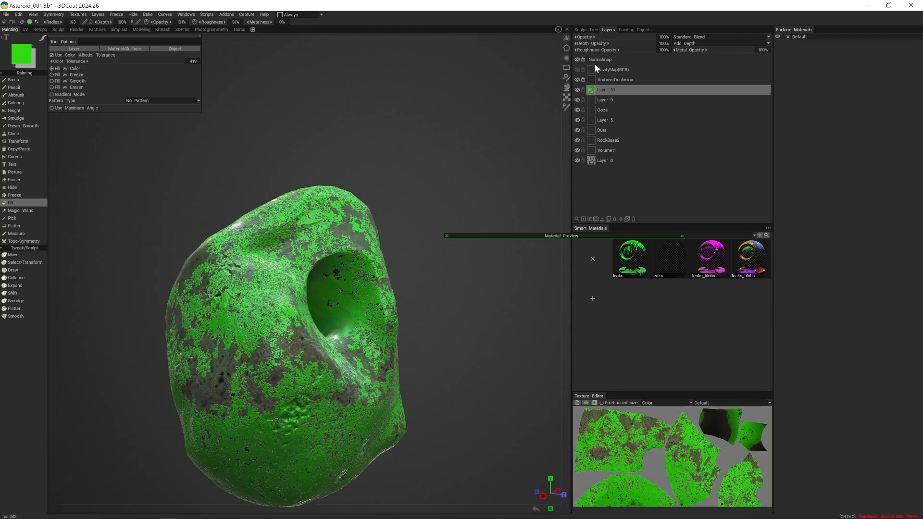
# - Try the Color Dodge blending mode on Layer 10, the green fill layer
pyautogui.click(701, 37)
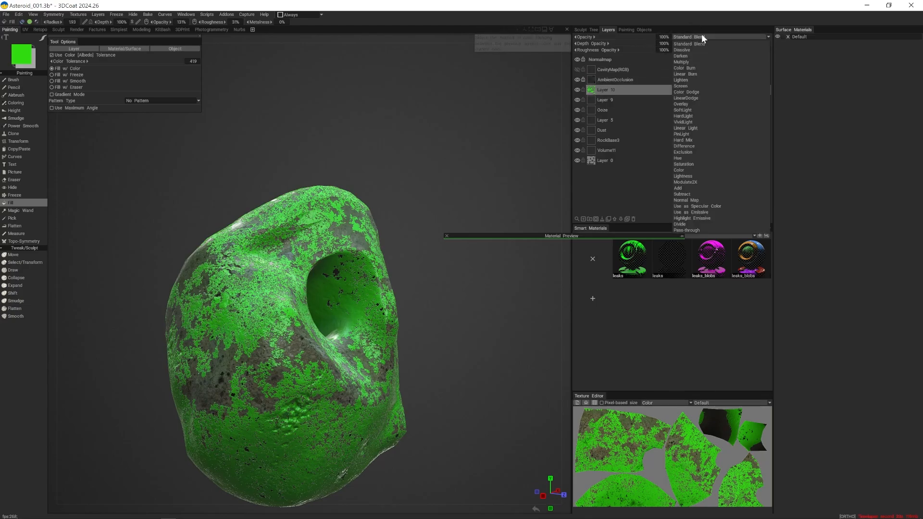
pyautogui.click(695, 92)
pyautogui.keyDown('alt'); pyautogui.moveTo(364, 178); pyautogui.dragTo(356, 171); pyautogui.keyUp('alt')
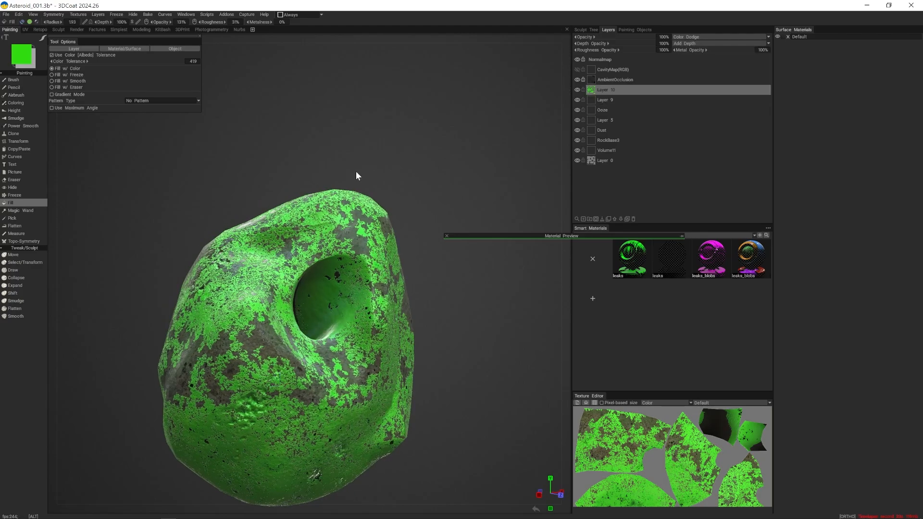
# - Set the green fill layer's blending mode to Multiply and its depth opacity to 0%
pyautogui.click(697, 37)
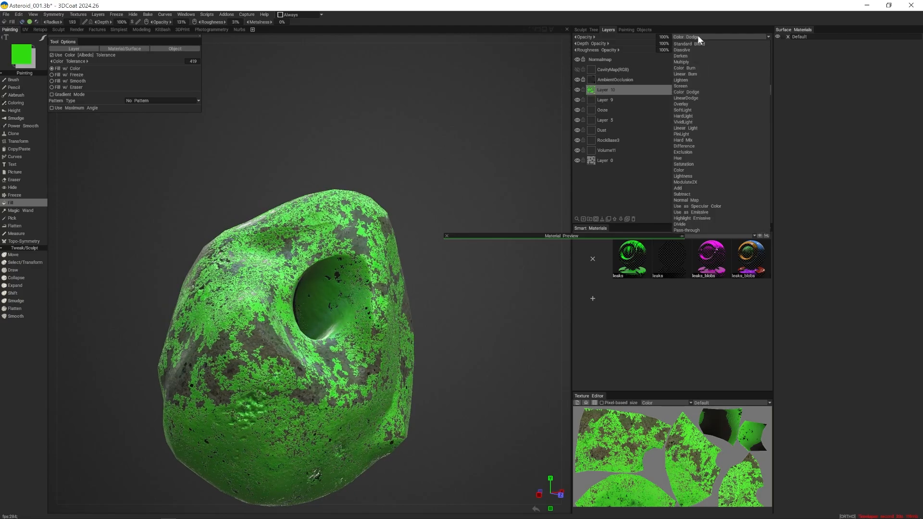
pyautogui.click(691, 61)
pyautogui.keyDown('alt'); pyautogui.moveTo(422, 122); pyautogui.dragTo(503, 128); pyautogui.keyUp('alt')
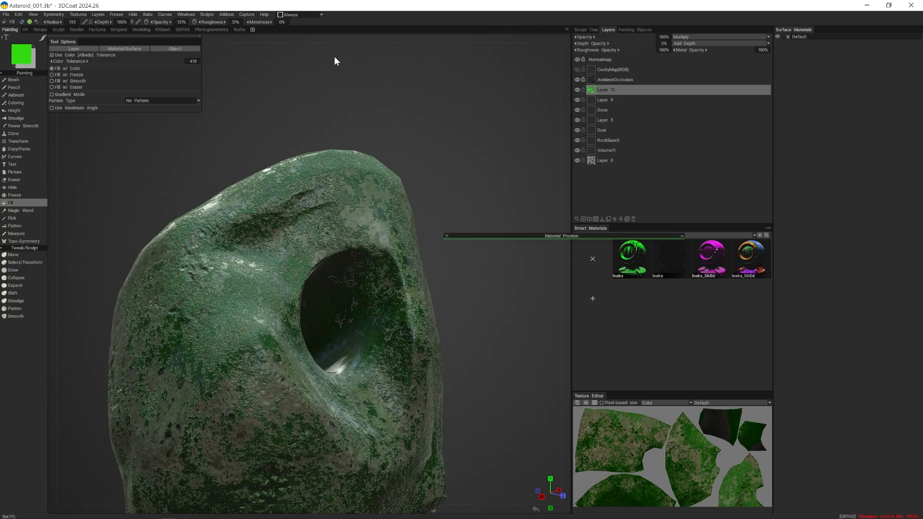
# - Set the green fill layer's roughness opacity to 0% and lower its overall opacity to about 19%
pyautogui.moveTo(335, 57); pyautogui.dragTo(307, 59)
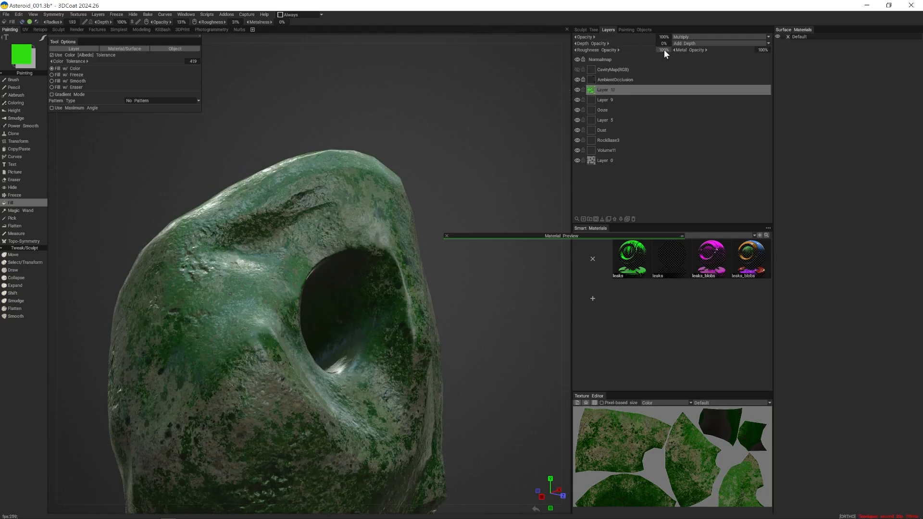
pyautogui.moveTo(560, 54); pyautogui.dragTo(453, 56)
pyautogui.keyDown('alt'); pyautogui.moveTo(379, 106); pyautogui.dragTo(326, 124); pyautogui.keyUp('alt')
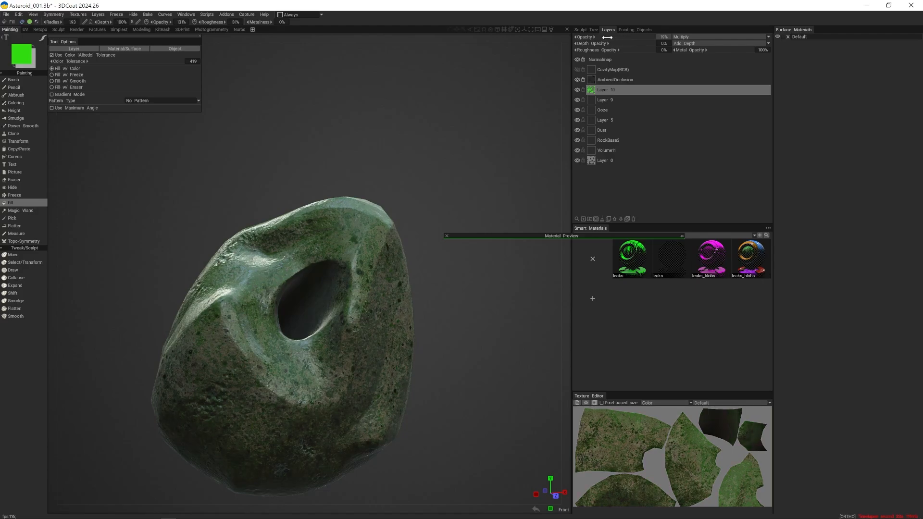
# - Examine the subtle green tint on the rock up close and from several sides
pyautogui.keyDown('alt'); pyautogui.moveTo(298, 178); pyautogui.dragTo(273, 176); pyautogui.keyUp('alt')
pyautogui.keyDown('alt'); pyautogui.moveTo(273, 176); pyautogui.dragTo(356, 210, button='right'); pyautogui.keyUp('alt')
pyautogui.keyDown('alt'); pyautogui.moveTo(357, 210); pyautogui.dragTo(406, 214); pyautogui.keyUp('alt')
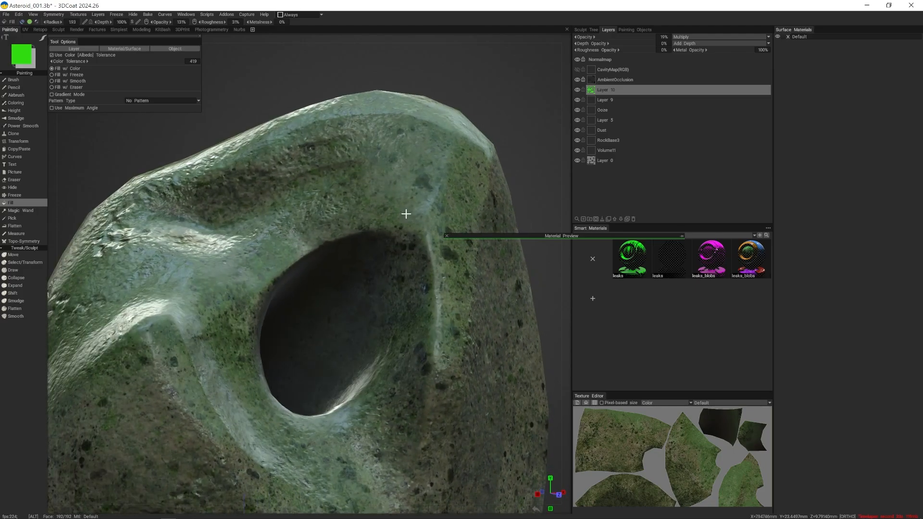
pyautogui.keyDown('alt'); pyautogui.moveTo(406, 213); pyautogui.dragTo(295, 208, button='right'); pyautogui.keyUp('alt')
pyautogui.moveTo(295, 208)
pyautogui.keyDown('alt'); pyautogui.mouseDown()
pyautogui.moveTo(390, 215)
pyautogui.moveTo(400, 231)
pyautogui.moveTo(428, 185)
pyautogui.moveTo(469, 188)
pyautogui.moveTo(221, 212)
pyautogui.moveTo(279, 188)
pyautogui.moveTo(287, 201)
pyautogui.mouseUp(); pyautogui.keyUp('alt')
pyautogui.keyDown('alt'); pyautogui.moveTo(287, 202); pyautogui.dragTo(372, 207, button='right'); pyautogui.keyUp('alt')
pyautogui.keyDown('alt'); pyautogui.moveTo(372, 207); pyautogui.dragTo(349, 125, button='middle'); pyautogui.keyUp('alt')
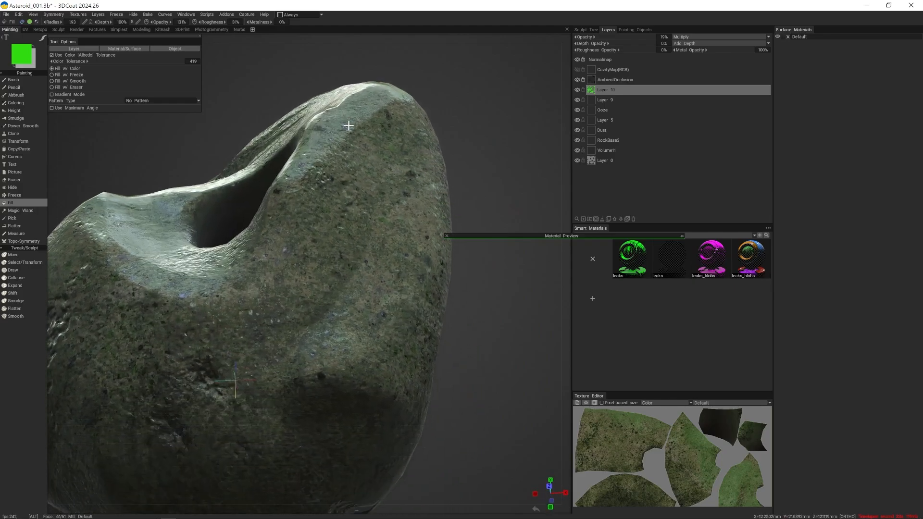
pyautogui.keyDown('alt'); pyautogui.moveTo(349, 126); pyautogui.dragTo(396, 133); pyautogui.keyUp('alt')
pyautogui.keyDown('alt'); pyautogui.moveTo(538, 114); pyautogui.dragTo(491, 143); pyautogui.keyUp('alt')
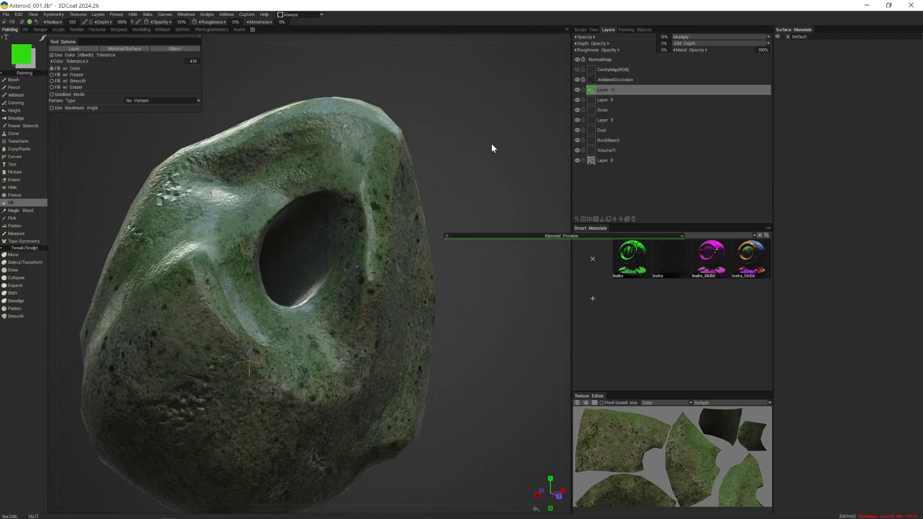
# - Hide the Ooze layer and inspect the rock's hole and front surface without it
pyautogui.click(577, 109)
pyautogui.keyDown('alt'); pyautogui.moveTo(505, 118); pyautogui.dragTo(426, 137, button='right'); pyautogui.keyUp('alt')
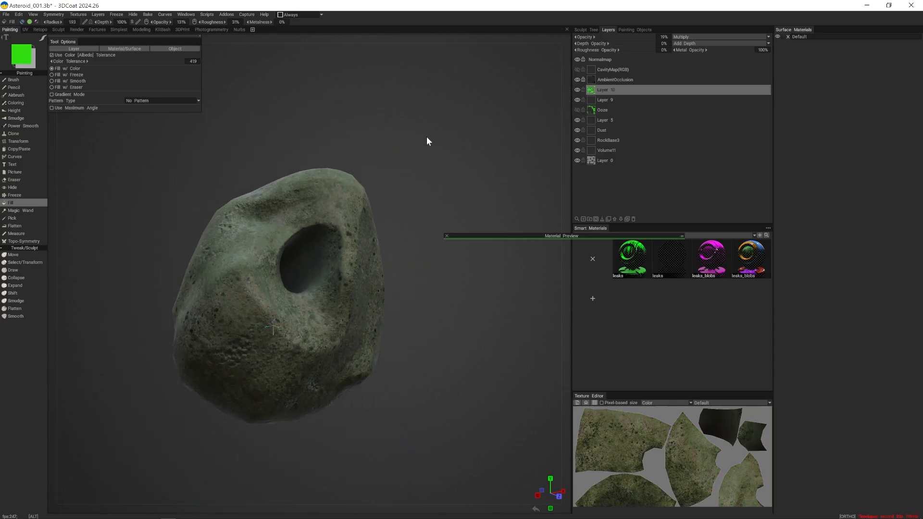
pyautogui.keyDown('alt'); pyautogui.moveTo(426, 136); pyautogui.dragTo(349, 154); pyautogui.keyUp('alt')
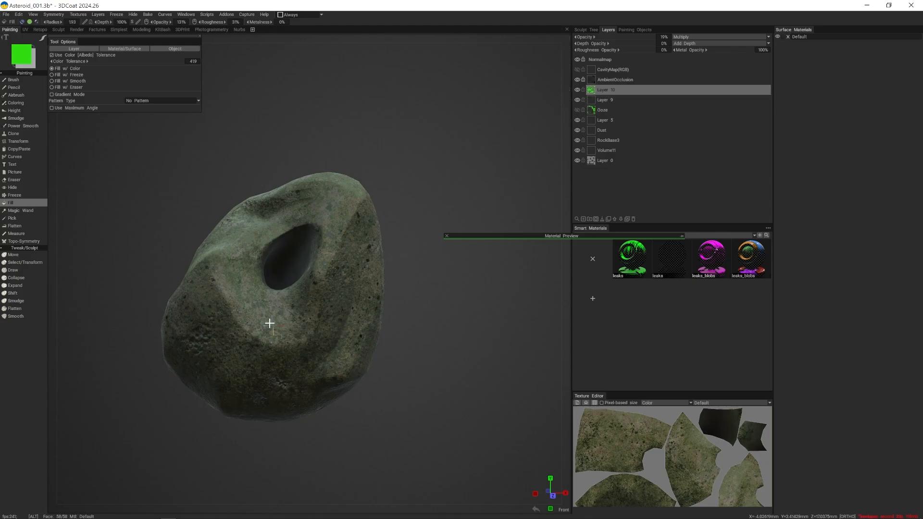
pyautogui.moveTo(268, 321)
pyautogui.keyDown('alt'); pyautogui.mouseDown()
pyautogui.moveTo(332, 319)
pyautogui.moveTo(279, 327)
pyautogui.mouseUp(); pyautogui.keyUp('alt')
pyautogui.keyDown('alt'); pyautogui.moveTo(279, 326); pyautogui.dragTo(309, 346, button='right'); pyautogui.keyUp('alt')
pyautogui.keyDown('alt'); pyautogui.moveTo(308, 346); pyautogui.dragTo(302, 336); pyautogui.keyUp('alt')
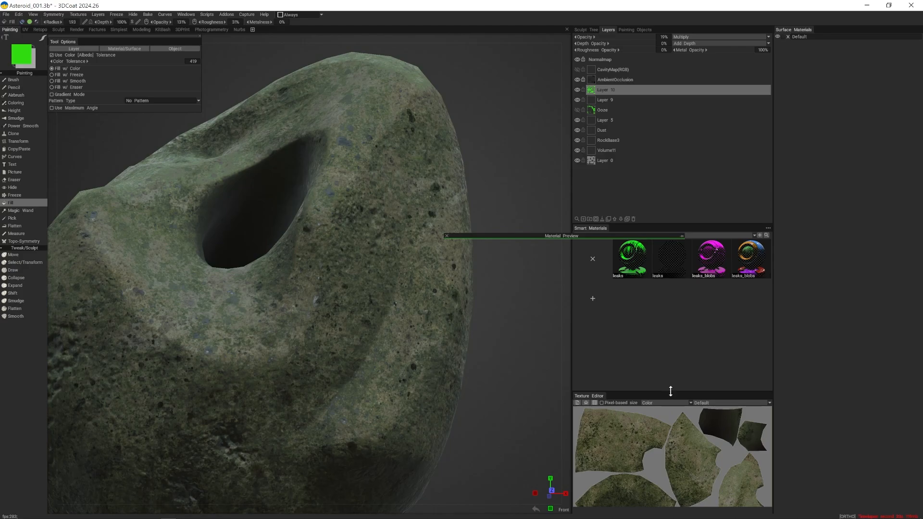
# - Enlarge the Texture Editor and view the rock's Normals and Roughness maps
pyautogui.moveTo(670, 391); pyautogui.dragTo(670, 280)
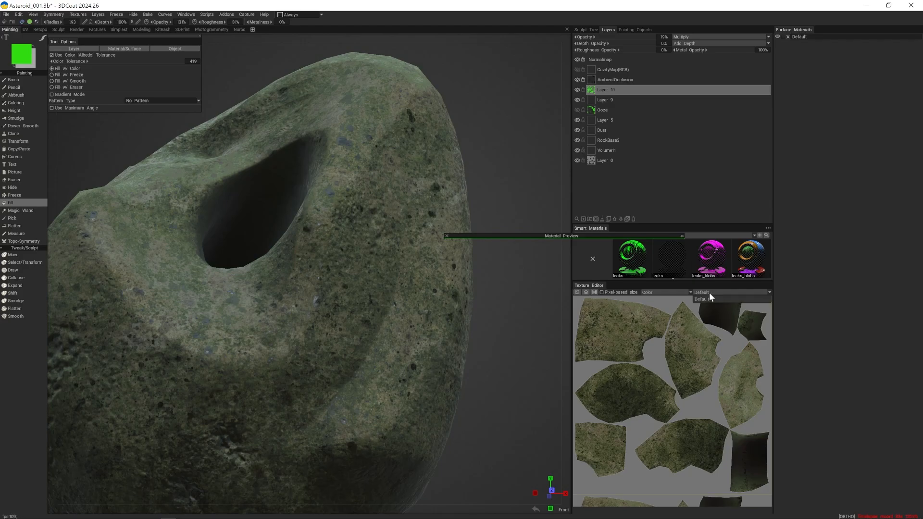
pyautogui.click(679, 292)
pyautogui.click(671, 304)
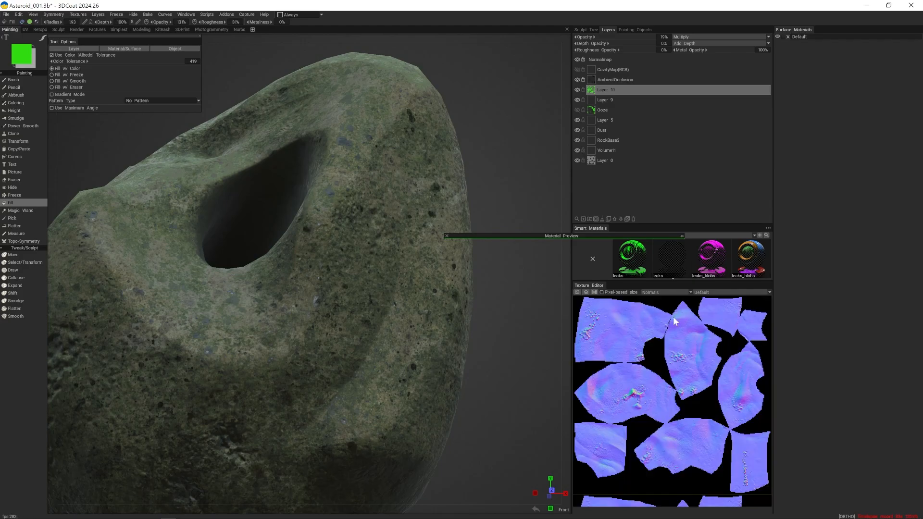
pyautogui.click(678, 293)
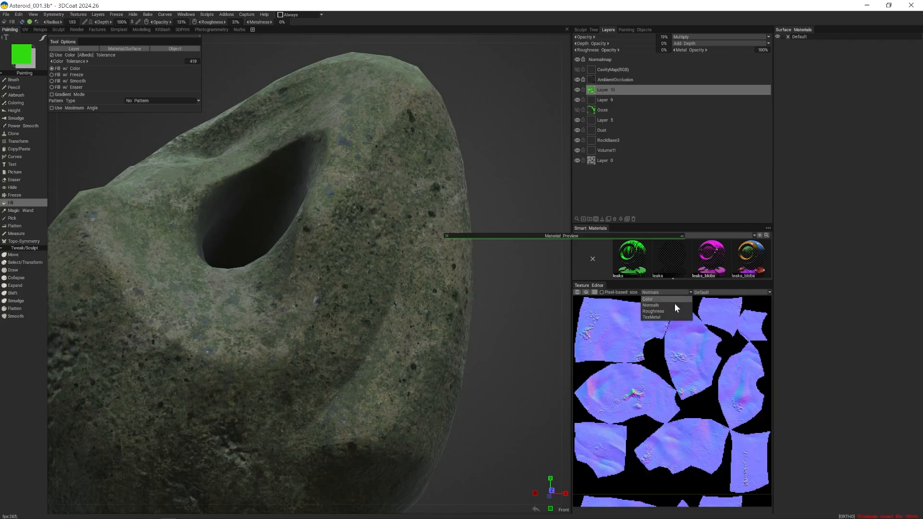
pyautogui.click(673, 311)
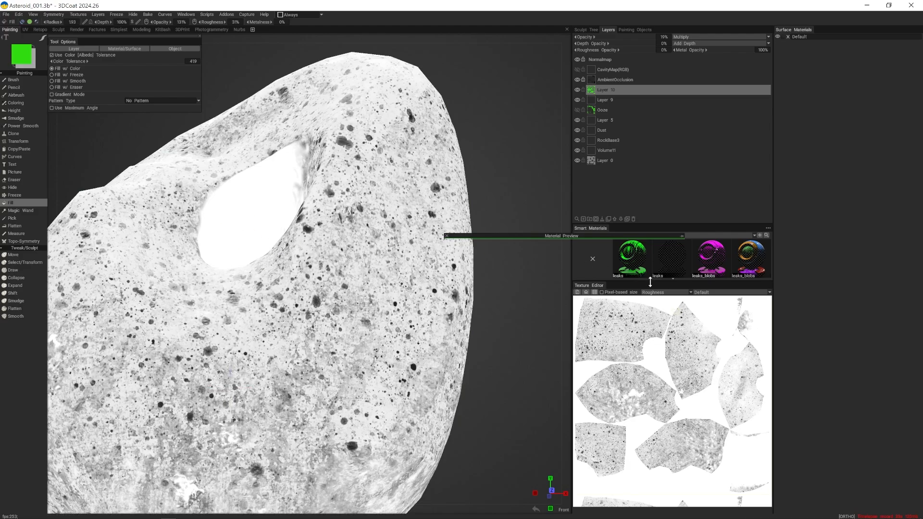
# - View the TexMetal map on the rock, return the Texture Editor to Color, and examine the rock's other side
pyautogui.click(659, 294)
pyautogui.click(654, 317)
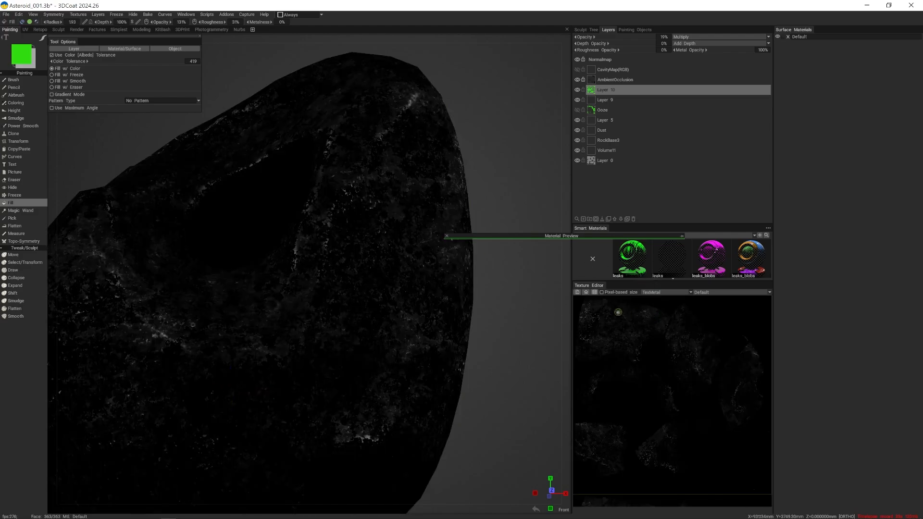
pyautogui.moveTo(527, 297); pyautogui.dragTo(508, 305, button='right')
pyautogui.click(650, 292)
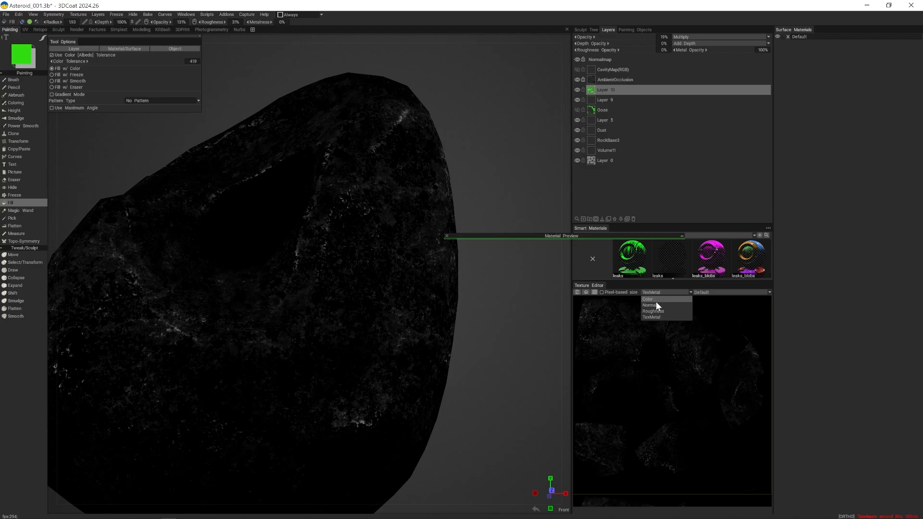
pyautogui.click(654, 298)
pyautogui.keyDown('alt'); pyautogui.moveTo(530, 309); pyautogui.dragTo(578, 151); pyautogui.keyUp('alt')
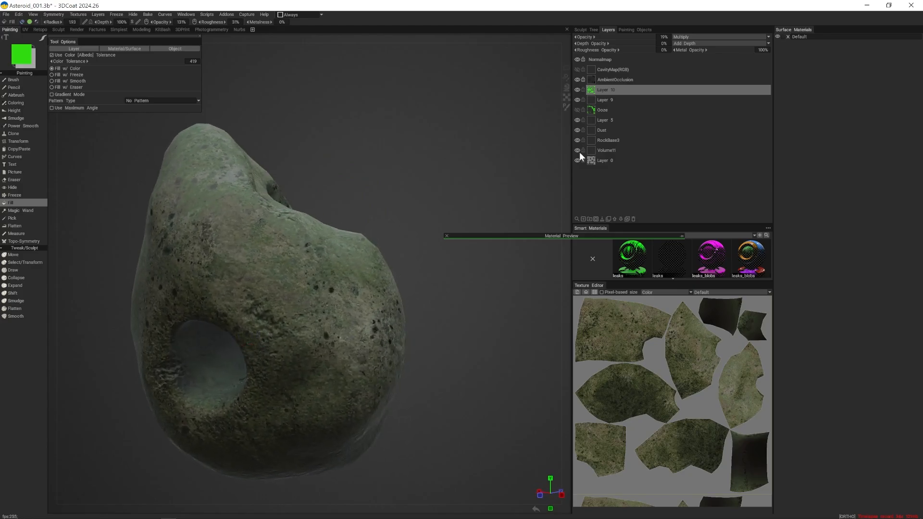
# - Add a new paint layer above Layer 10 and disable the depth and roughness channels, leaving only color active
pyautogui.click(583, 218)
pyautogui.keyDown('alt'); pyautogui.moveTo(370, 147); pyautogui.dragTo(288, 14); pyautogui.keyUp('alt')
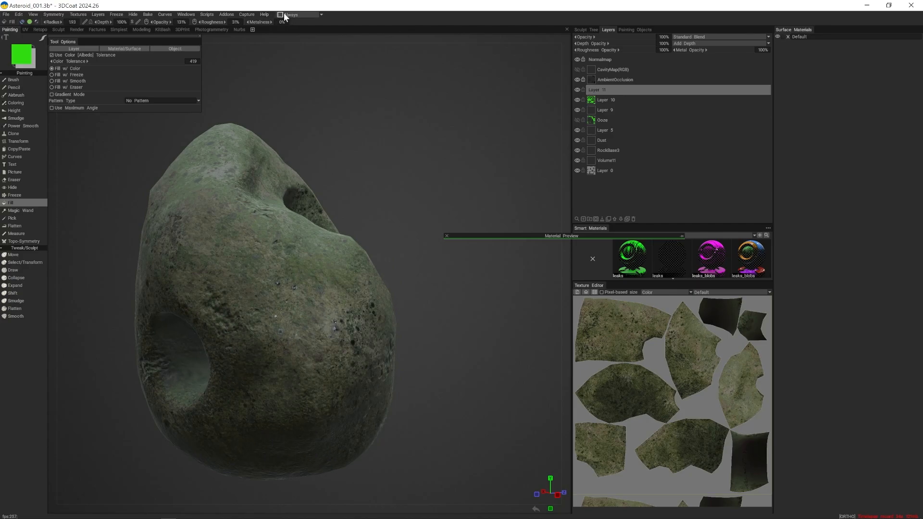
pyautogui.click(22, 21)
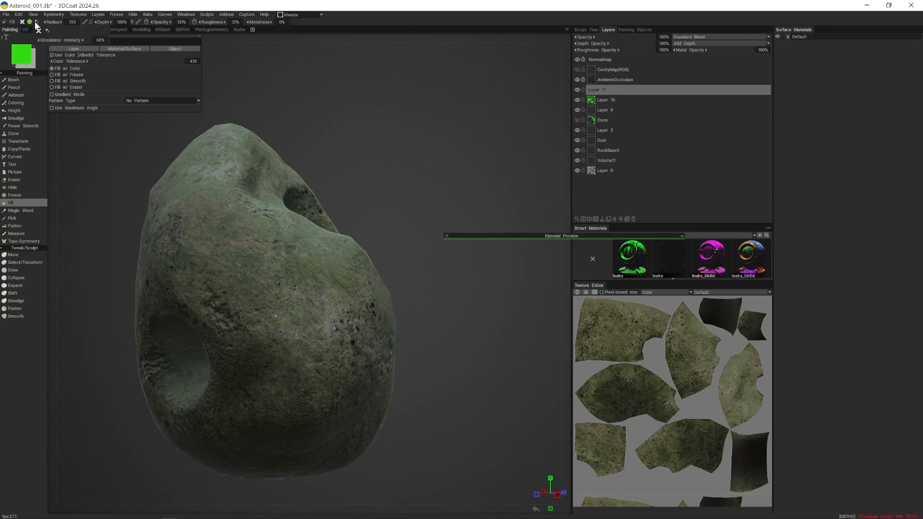
pyautogui.click(37, 22)
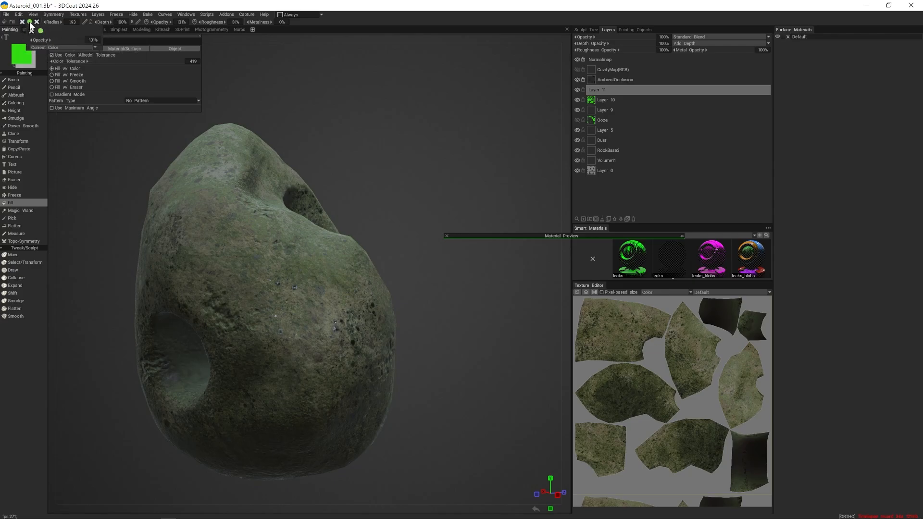
# - Change the painting color from green to a pale yellow
pyautogui.click(24, 59)
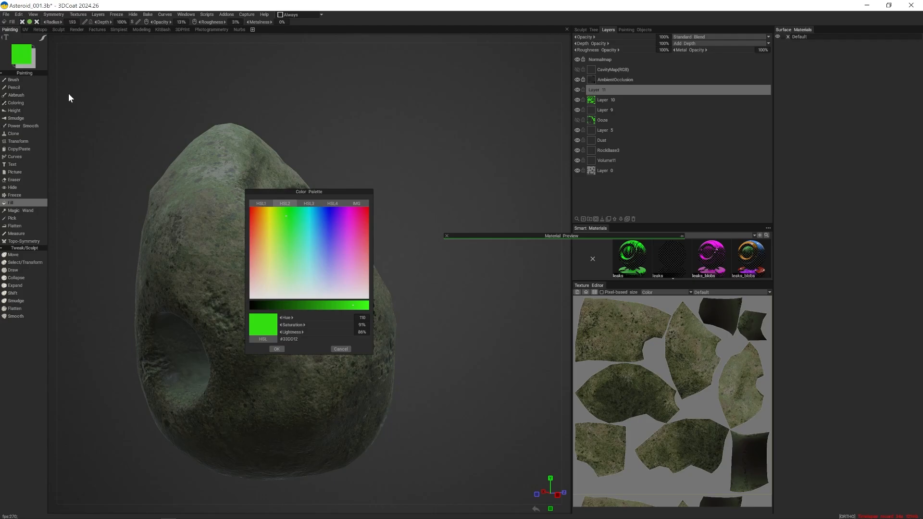
pyautogui.click(309, 261)
pyautogui.click(292, 262)
pyautogui.click(270, 272)
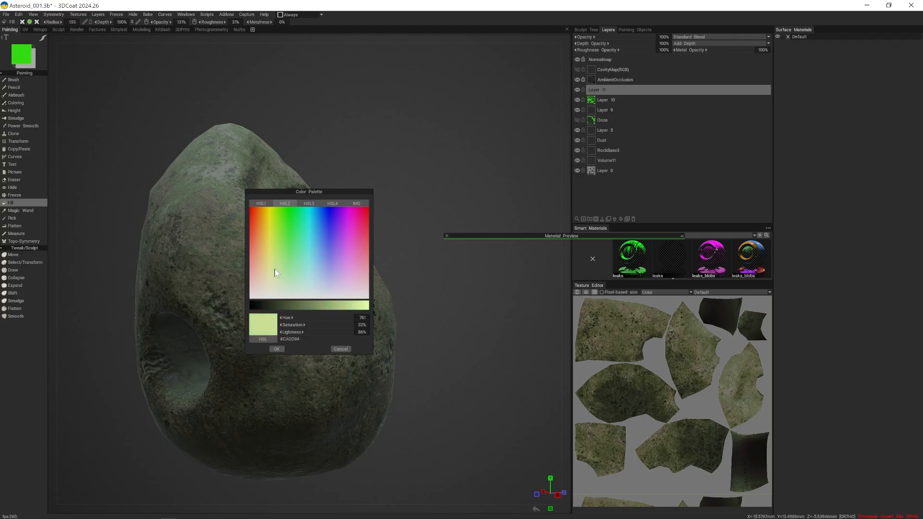
pyautogui.click(281, 348)
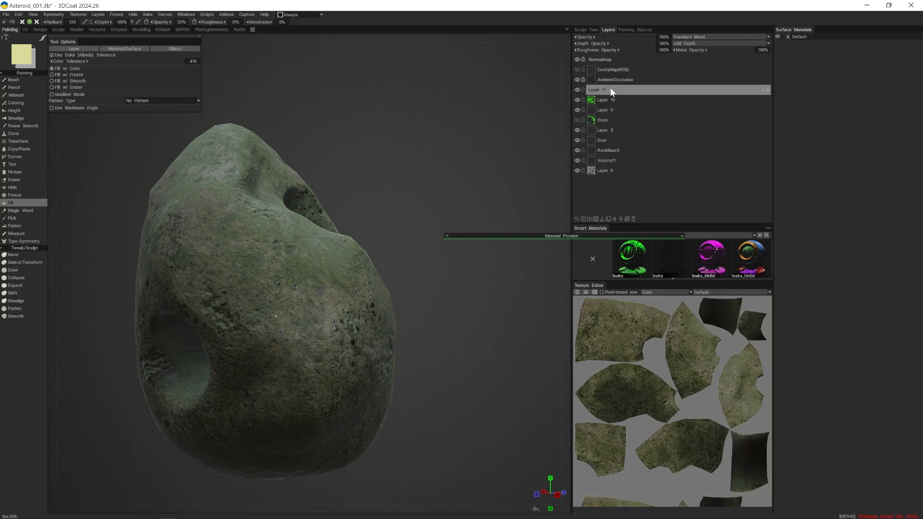
# - Set the paint condition to More on Convex and turn the rock to show its hole
pyautogui.click(298, 14)
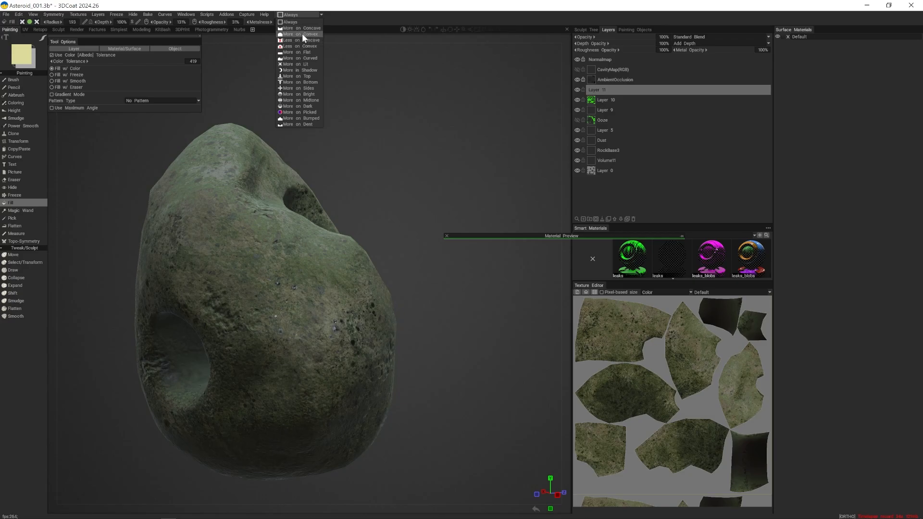
pyautogui.click(293, 34)
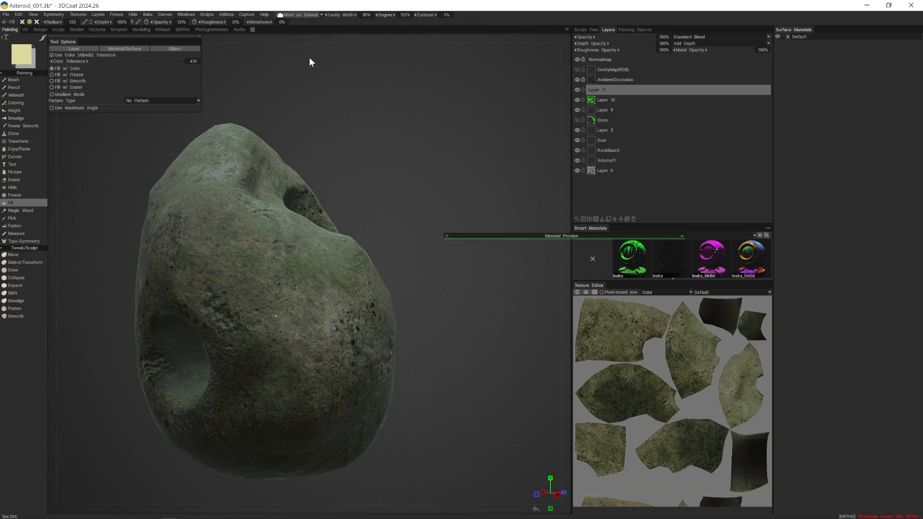
pyautogui.moveTo(309, 56); pyautogui.dragTo(460, 149)
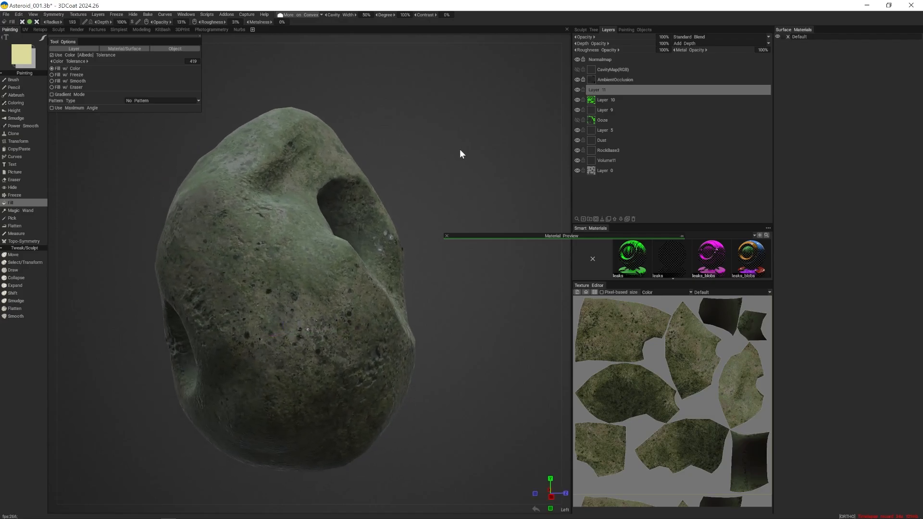
# - Move the Material Preview window over the rock and expand it
pyautogui.moveTo(512, 234); pyautogui.dragTo(254, 114)
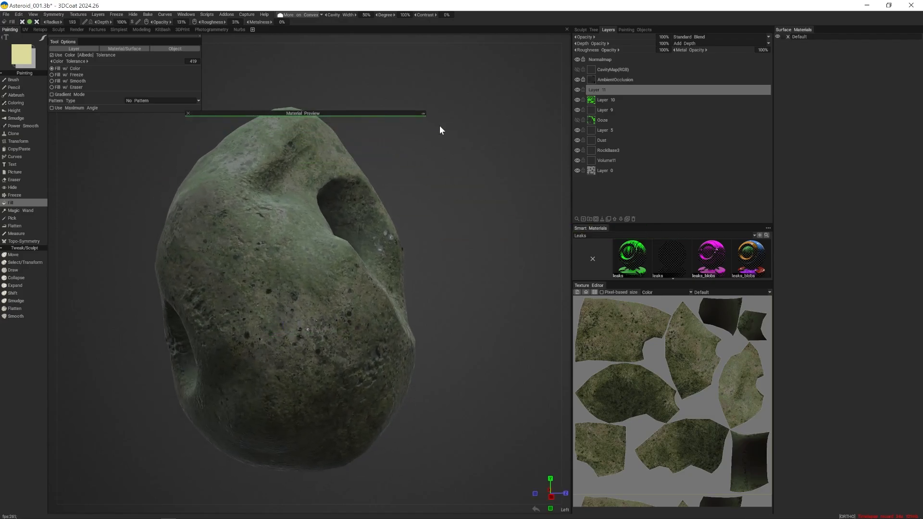
pyautogui.click(424, 113)
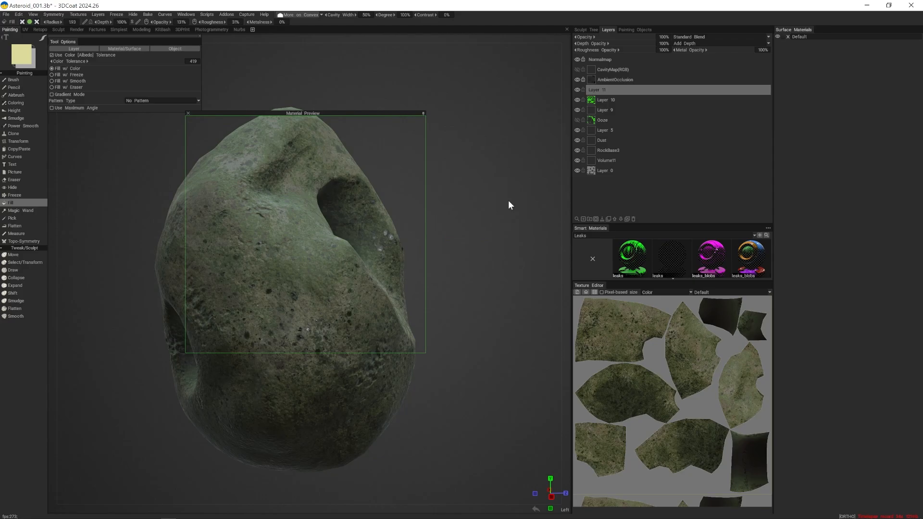
pyautogui.moveTo(512, 424); pyautogui.dragTo(494, 423)
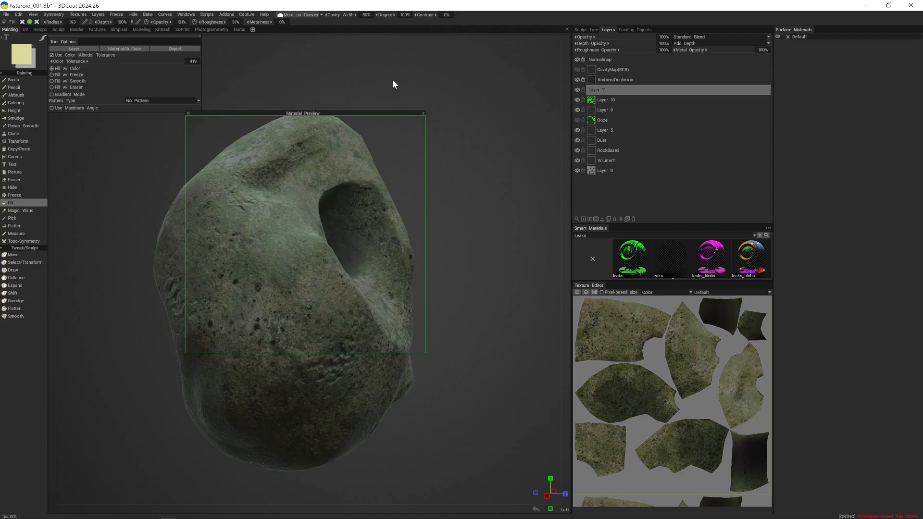
# - Try to fill the entire Layer 11 with pale yellow under the convex condition, then inspect the area around the hole
pyautogui.click(71, 48)
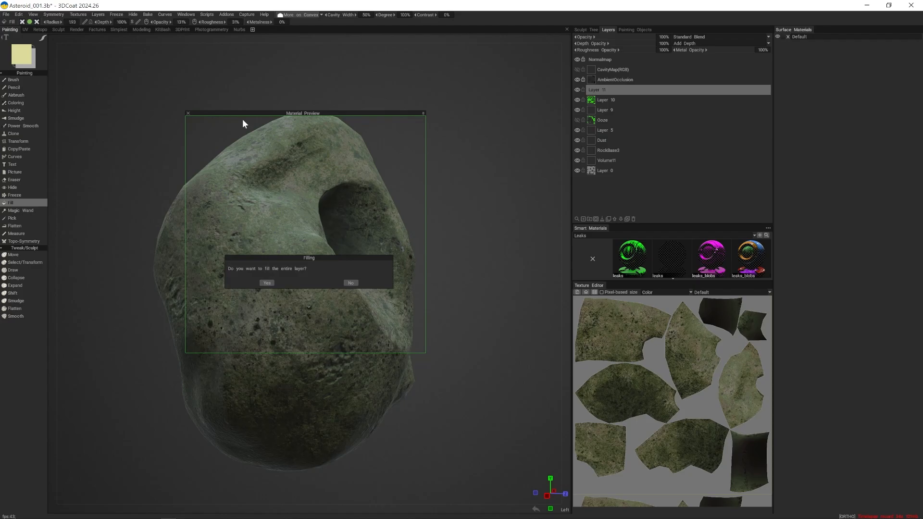
pyautogui.click(268, 282)
pyautogui.moveTo(521, 245)
pyautogui.mouseDown()
pyautogui.moveTo(485, 241)
pyautogui.moveTo(507, 247)
pyautogui.mouseUp()
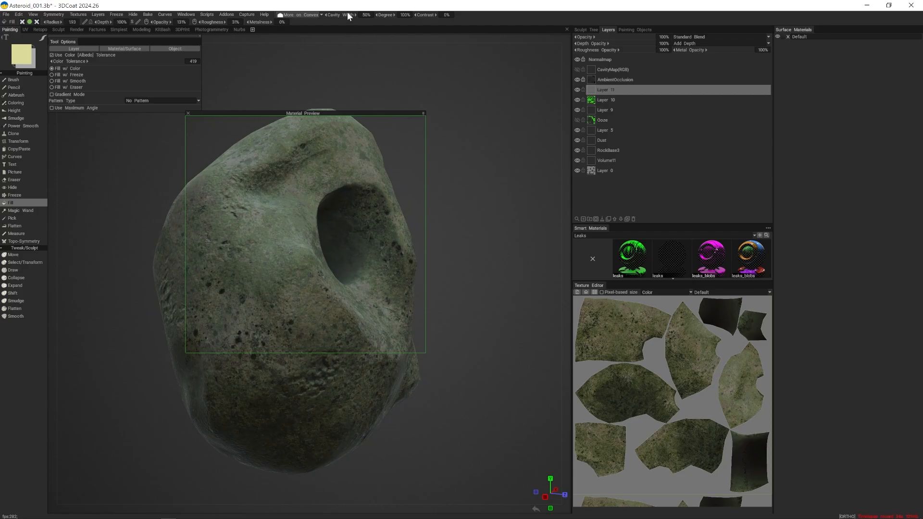
pyautogui.moveTo(419, 124)
pyautogui.keyDown('alt'); pyautogui.mouseDown()
pyautogui.moveTo(450, 124)
pyautogui.moveTo(421, 112)
pyautogui.moveTo(464, 126)
pyautogui.moveTo(430, 126)
pyautogui.mouseUp(); pyautogui.keyUp('alt')
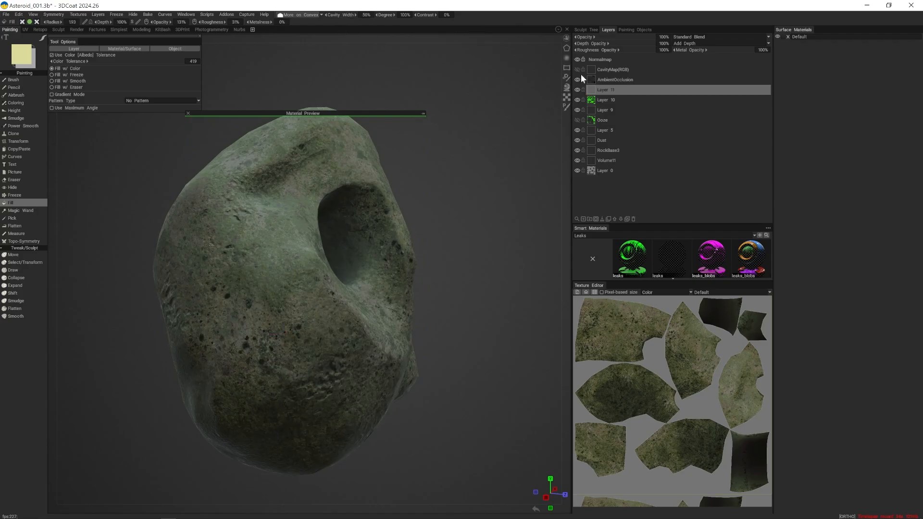
pyautogui.keyDown('alt'); pyautogui.moveTo(468, 164); pyautogui.dragTo(500, 149); pyautogui.keyUp('alt')
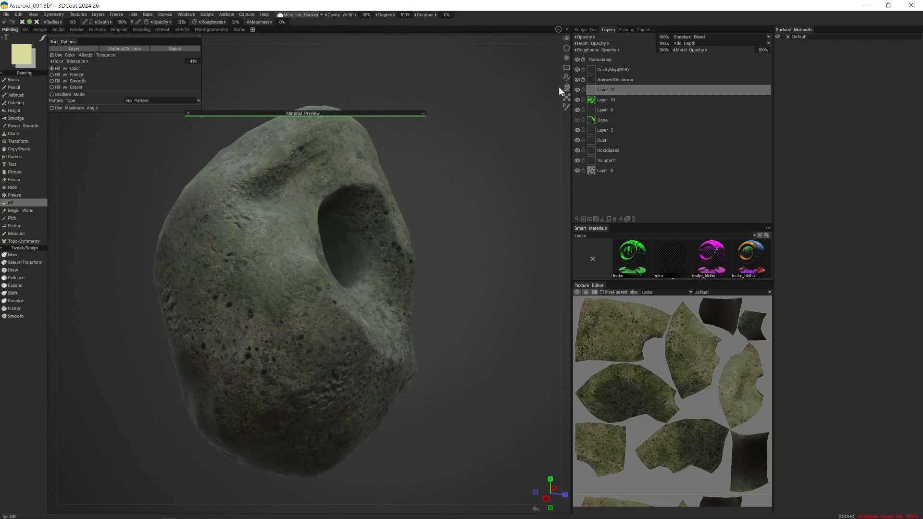
pyautogui.moveTo(509, 115)
pyautogui.keyDown('alt'); pyautogui.mouseDown()
pyautogui.moveTo(483, 143)
pyautogui.moveTo(447, 152)
pyautogui.moveTo(373, 138)
pyautogui.moveTo(496, 142)
pyautogui.mouseUp(); pyautogui.keyUp('alt')
# - Toggle the CavityMap(RGB) and AmbientOcclusion layers' visibility to compare their effect on the rock
pyautogui.click(577, 70)
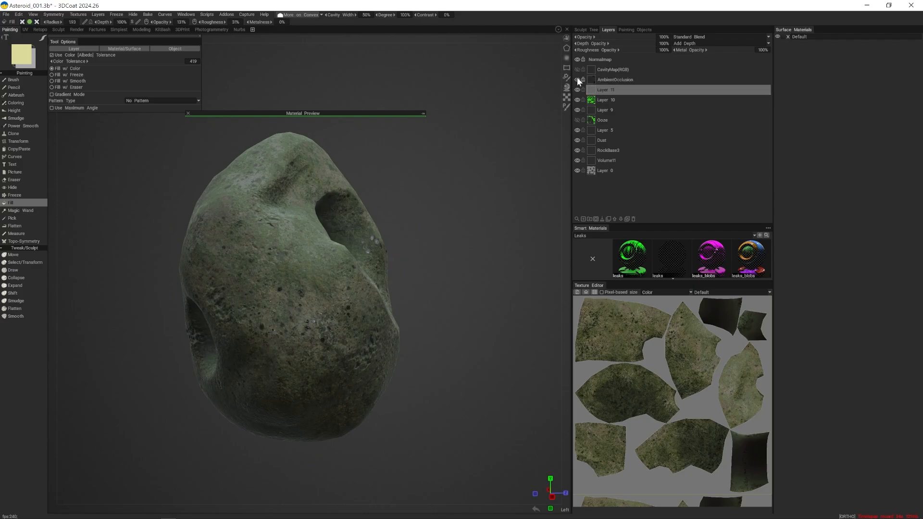
pyautogui.click(577, 80)
pyautogui.click(578, 79)
pyautogui.moveTo(503, 146); pyautogui.dragTo(452, 153)
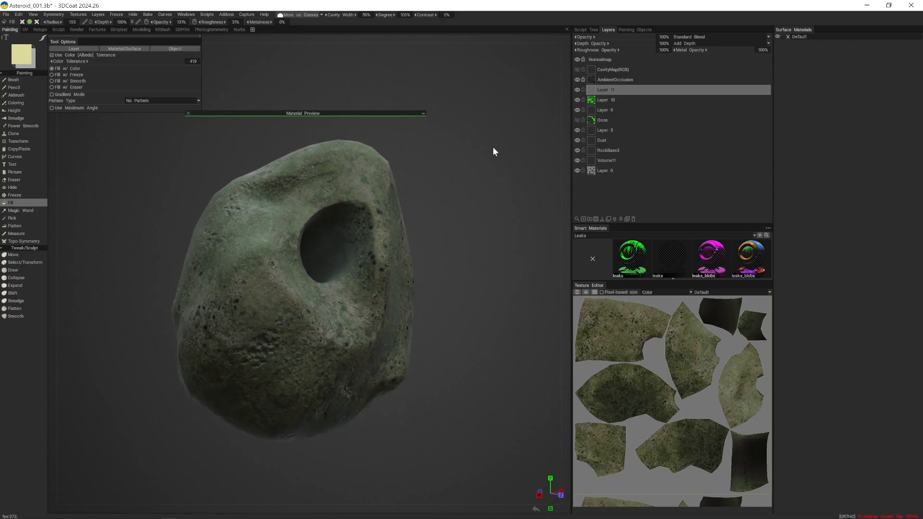
# - Delete the CavityMap(RGB) layer and recalculate curvature from the Sphere light source into a new layer as Local Curvature RGB
pyautogui.click(629, 71)
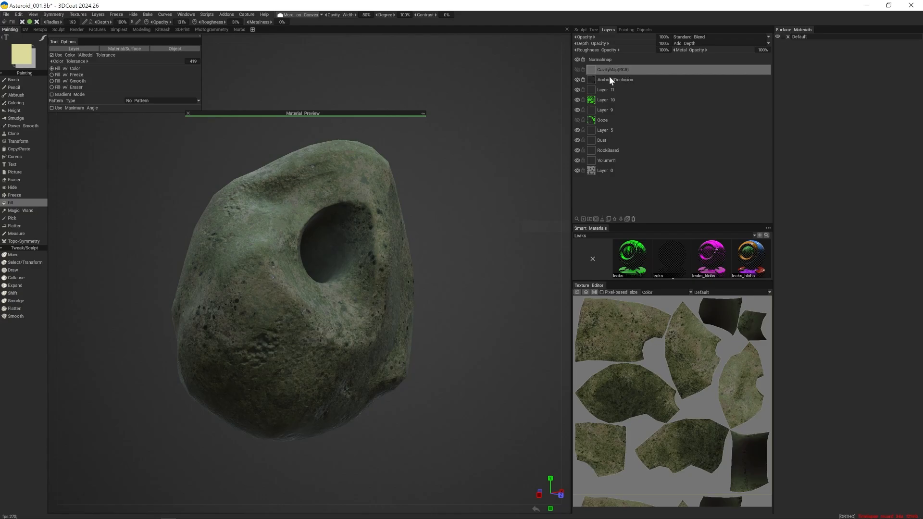
pyautogui.press('Delete')
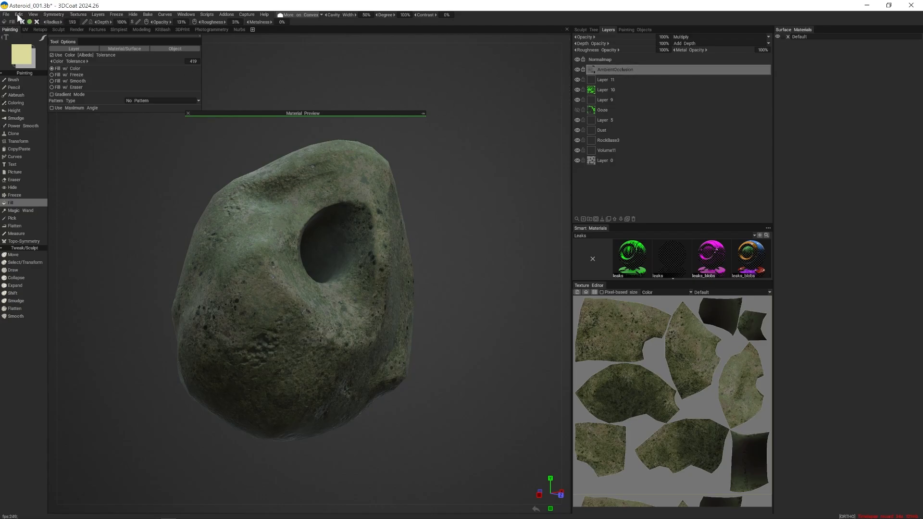
pyautogui.click(19, 14)
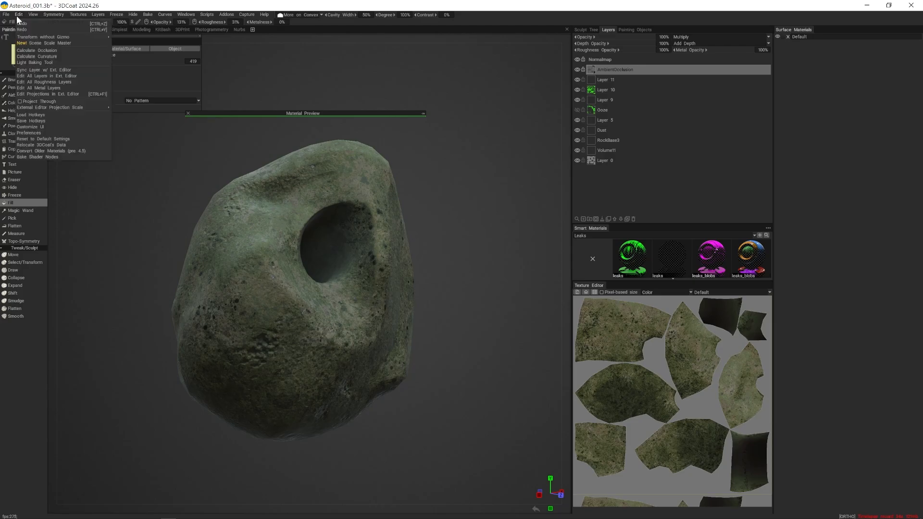
pyautogui.click(54, 56)
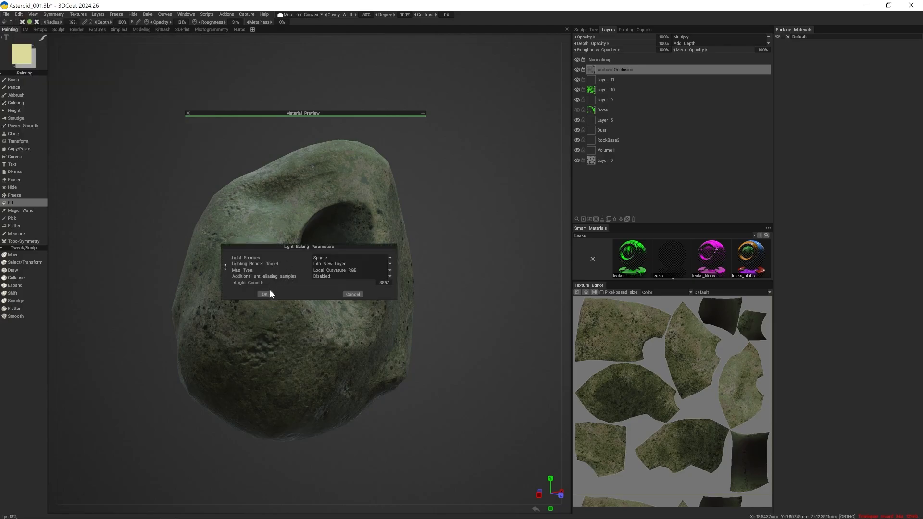
pyautogui.moveTo(338, 282); pyautogui.dragTo(356, 285)
pyautogui.click(266, 294)
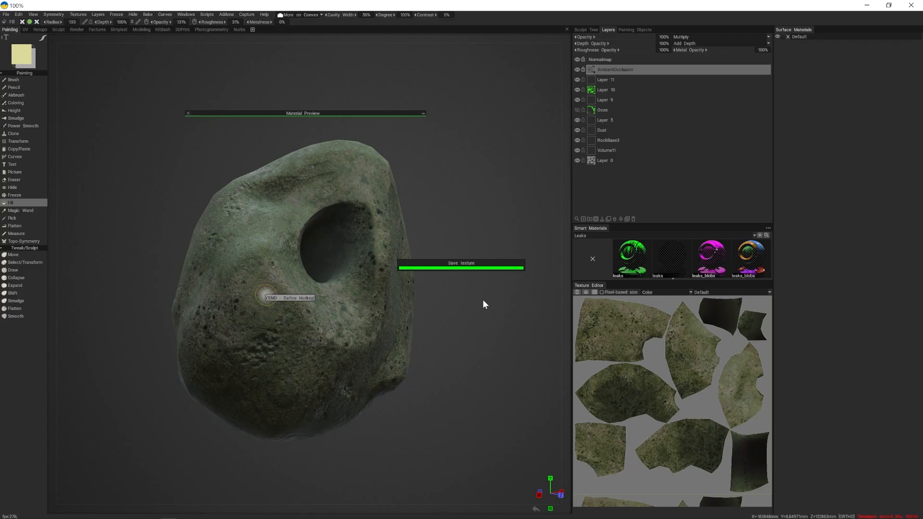
# - Examine the newly baked curvature map on the ridges, pits and holes from all sides of the rock
pyautogui.keyDown('alt'); pyautogui.moveTo(365, 341); pyautogui.dragTo(474, 271); pyautogui.keyUp('alt')
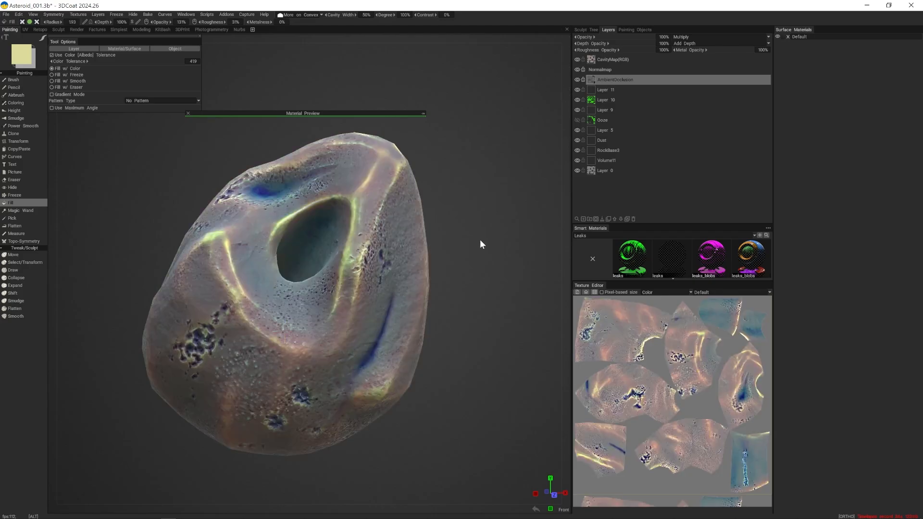
pyautogui.keyDown('alt'); pyautogui.moveTo(479, 240); pyautogui.dragTo(466, 232); pyautogui.keyUp('alt')
pyautogui.keyDown('alt'); pyautogui.moveTo(466, 233); pyautogui.dragTo(449, 294, button='right'); pyautogui.keyUp('alt')
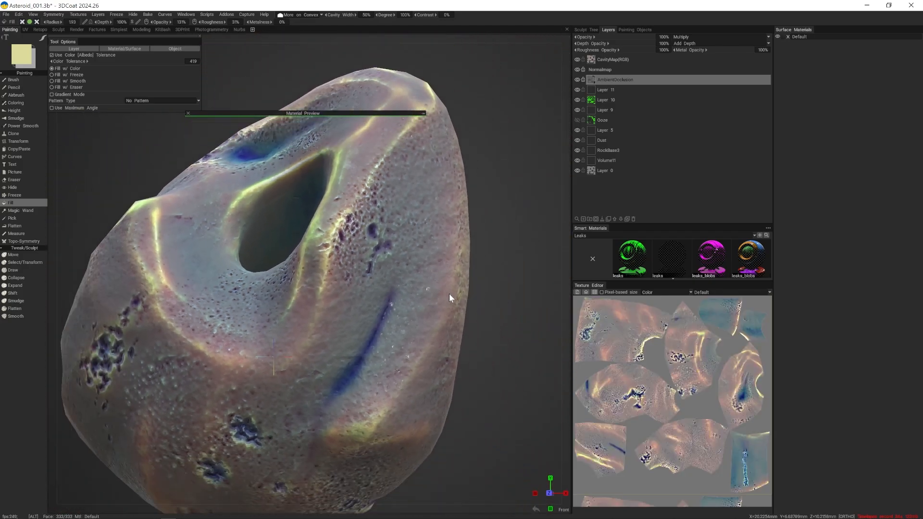
pyautogui.keyDown('alt'); pyautogui.moveTo(449, 294); pyautogui.dragTo(472, 278); pyautogui.keyUp('alt')
pyautogui.keyDown('alt'); pyautogui.moveTo(472, 275); pyautogui.dragTo(515, 293, button='right'); pyautogui.keyUp('alt')
pyautogui.keyDown('alt'); pyautogui.moveTo(515, 292); pyautogui.dragTo(541, 295); pyautogui.keyUp('alt')
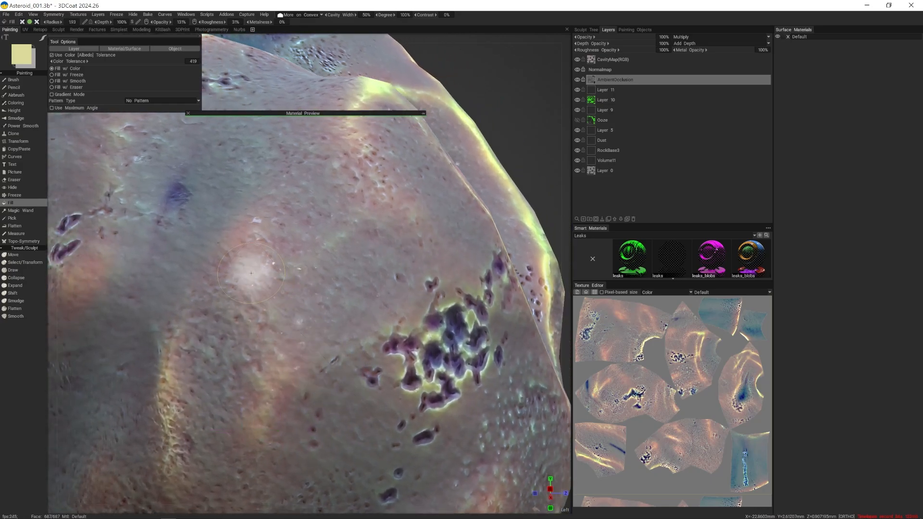
pyautogui.keyDown('alt'); pyautogui.moveTo(339, 366); pyautogui.dragTo(398, 323); pyautogui.keyUp('alt')
pyautogui.keyDown('alt'); pyautogui.moveTo(397, 319); pyautogui.dragTo(315, 332, button='right'); pyautogui.keyUp('alt')
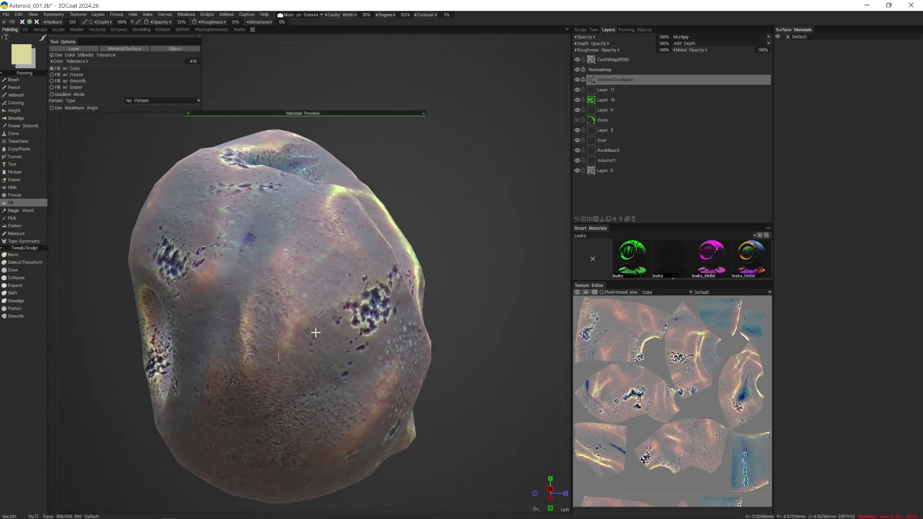
pyautogui.keyDown('alt'); pyautogui.moveTo(315, 332); pyautogui.dragTo(406, 337); pyautogui.keyUp('alt')
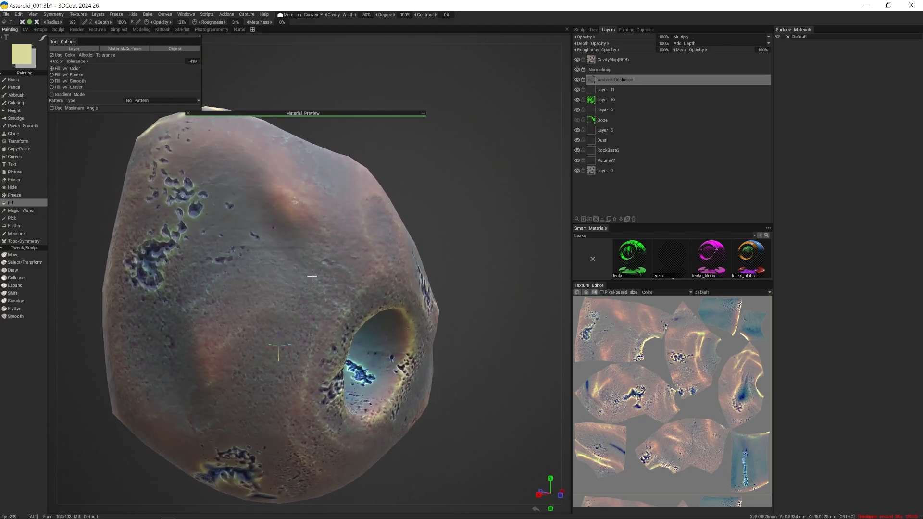
pyautogui.keyDown('alt'); pyautogui.moveTo(313, 276); pyautogui.dragTo(359, 313, button='right'); pyautogui.keyUp('alt')
pyautogui.keyDown('alt'); pyautogui.moveTo(358, 312); pyautogui.dragTo(340, 290); pyautogui.keyUp('alt')
pyautogui.keyDown('alt'); pyautogui.moveTo(341, 291); pyautogui.dragTo(358, 321, button='right'); pyautogui.keyUp('alt')
pyautogui.keyDown('alt'); pyautogui.moveTo(358, 321); pyautogui.dragTo(476, 269); pyautogui.keyUp('alt')
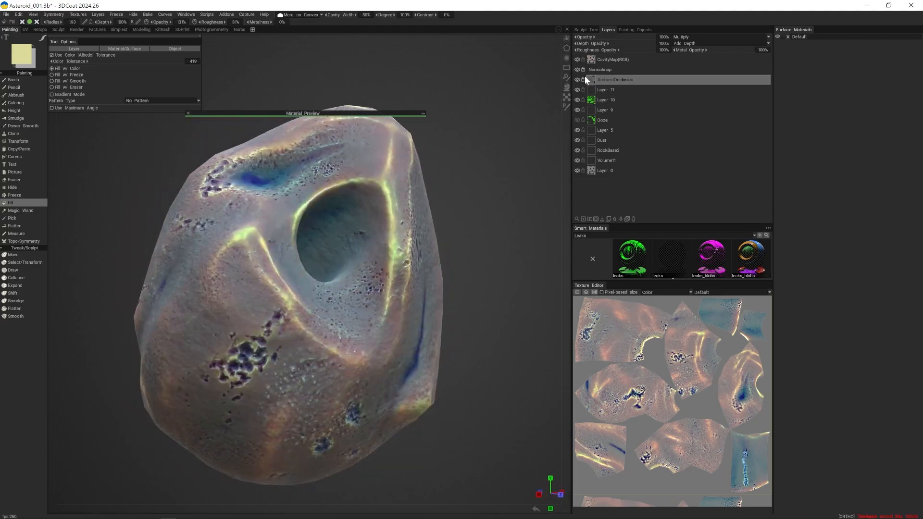
# - Hide the CavityMap(RGB) layer, select Layer 11 and expand the Material Preview over the rock
pyautogui.click(577, 59)
pyautogui.click(624, 91)
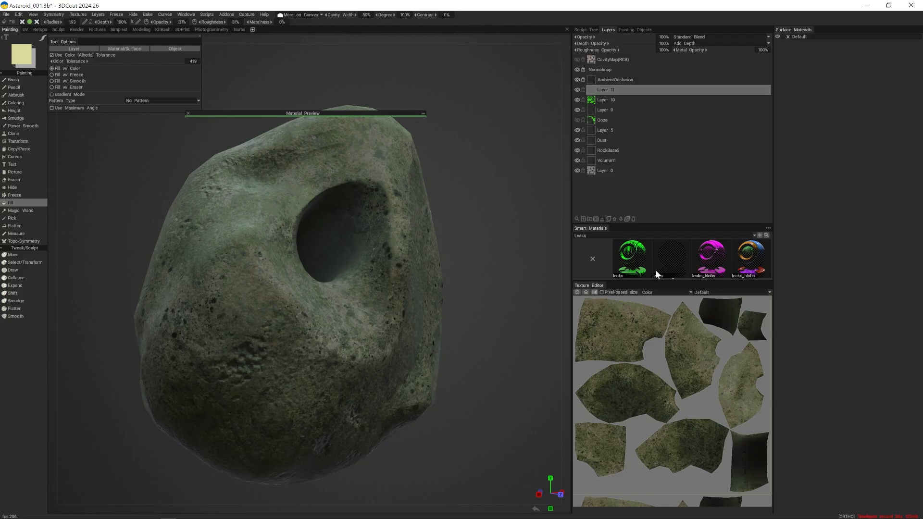
pyautogui.click(423, 114)
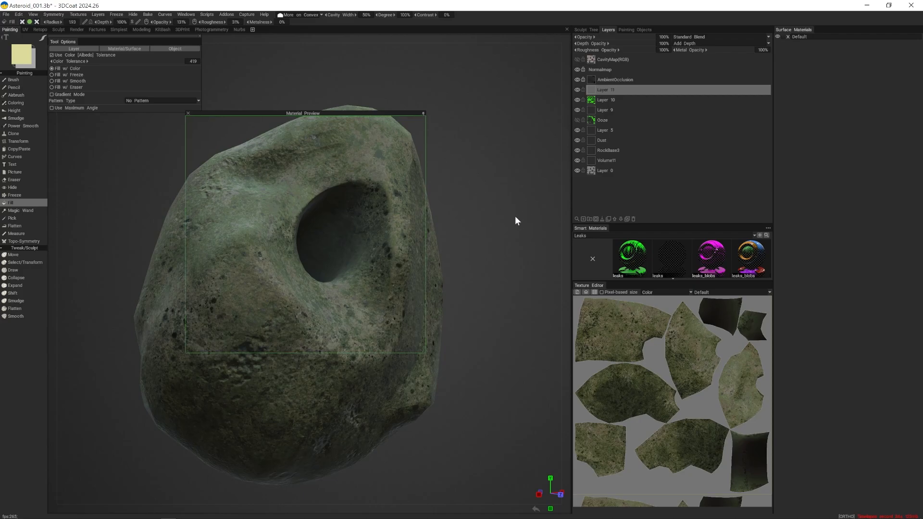
pyautogui.keyDown('alt'); pyautogui.moveTo(519, 206); pyautogui.dragTo(514, 209); pyautogui.keyUp('alt')
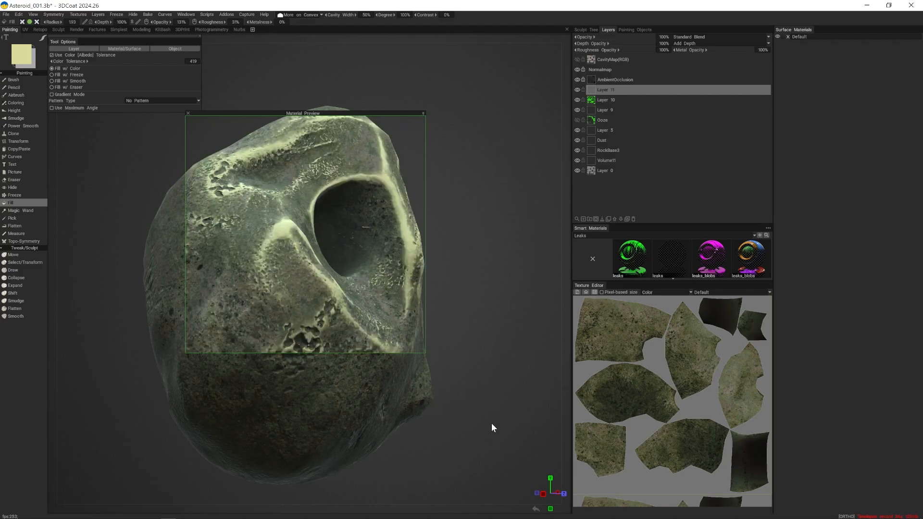
pyautogui.scroll(-5, 481, 422)
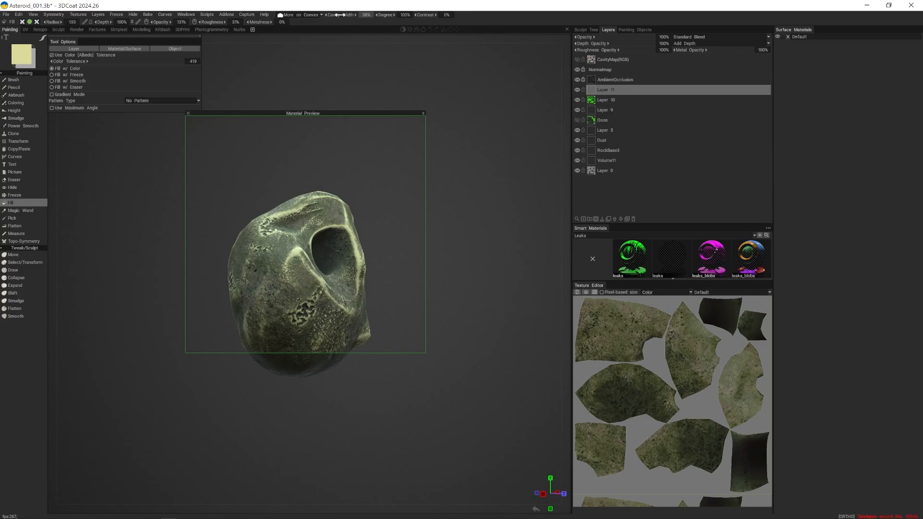
# - Set the convex condition to 0% cavity width, 60% degree and -31% contrast, and fit the rock inside the Material Preview
pyautogui.moveTo(335, 15); pyautogui.dragTo(331, 15)
pyautogui.moveTo(349, 15)
pyautogui.mouseDown()
pyautogui.moveTo(335, 16)
pyautogui.moveTo(450, 18)
pyautogui.moveTo(393, 22)
pyautogui.moveTo(408, 22)
pyautogui.mouseUp()
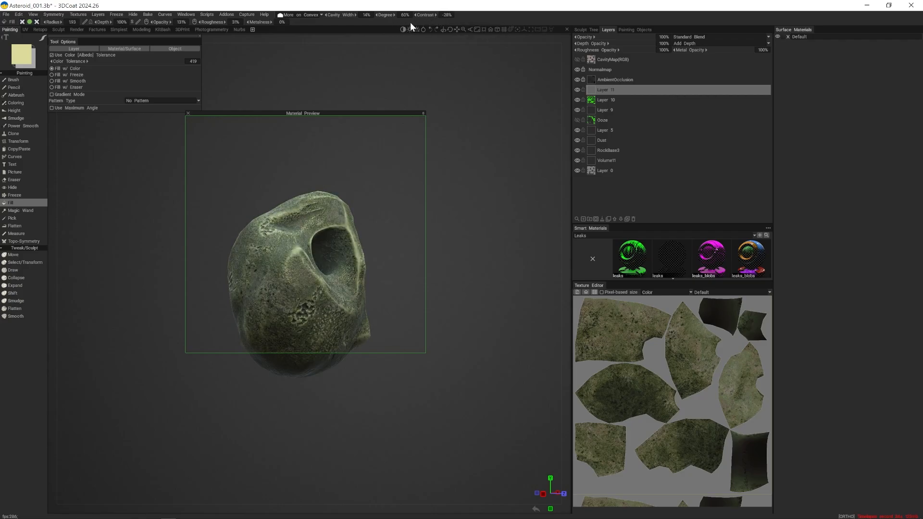
pyautogui.moveTo(410, 22); pyautogui.dragTo(410, 22)
pyautogui.moveTo(451, 62); pyautogui.dragTo(469, 81, button='right')
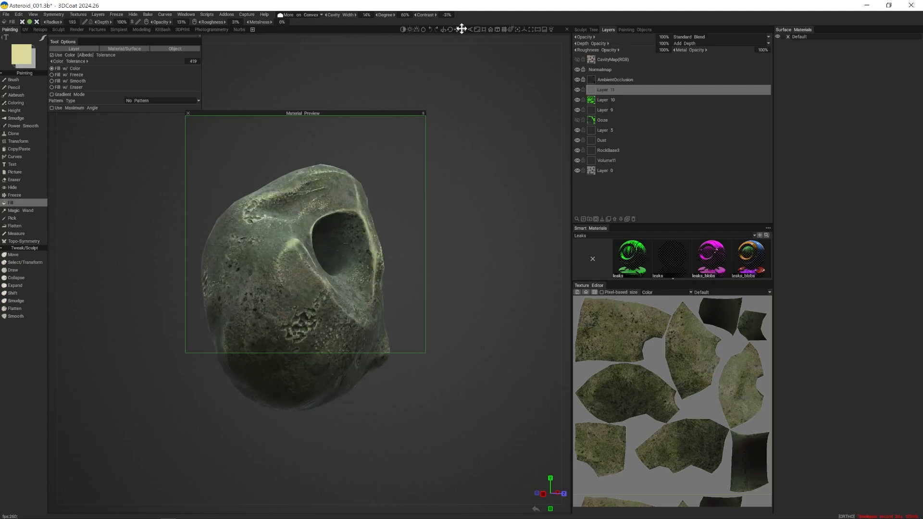
pyautogui.moveTo(344, 14); pyautogui.dragTo(339, 13)
pyautogui.moveTo(462, 143); pyautogui.dragTo(484, 153, button='right')
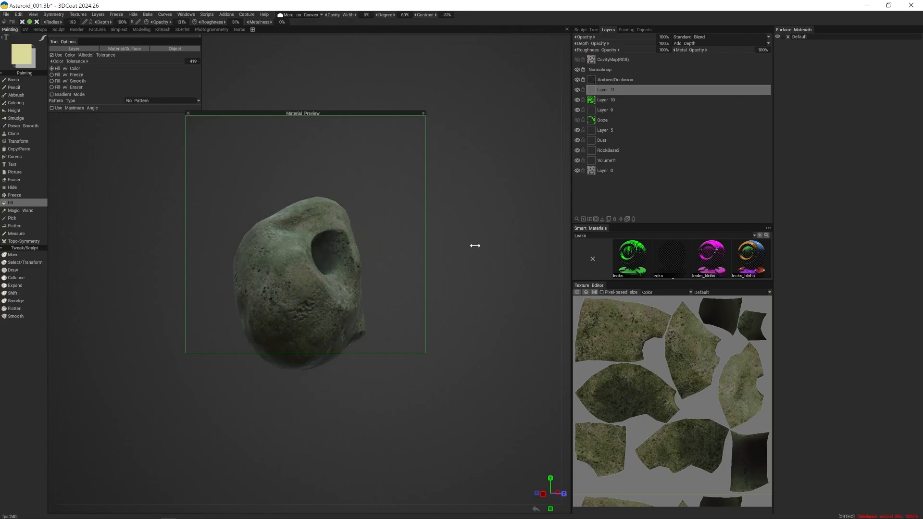
pyautogui.moveTo(474, 245); pyautogui.dragTo(509, 202)
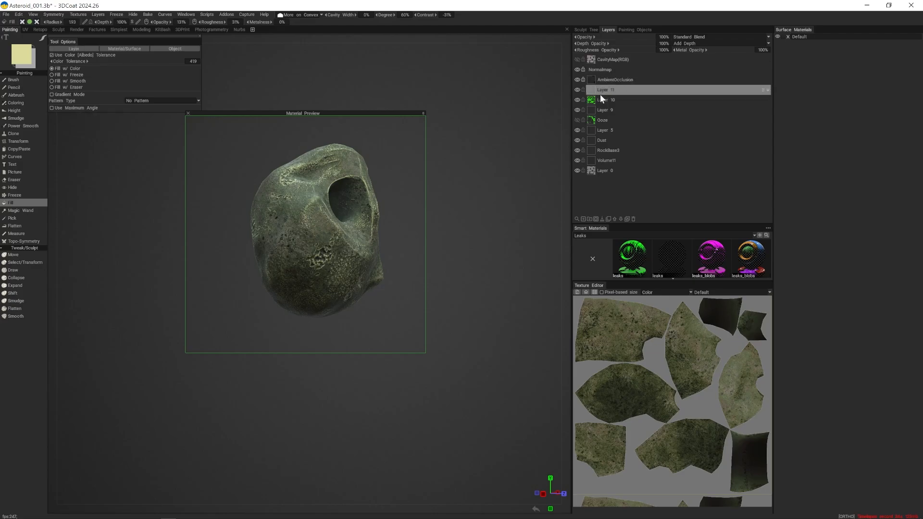
# - Fill the entire Layer 11 with pale yellow on the convex areas and rename the layer EdgeWear
pyautogui.click(71, 49)
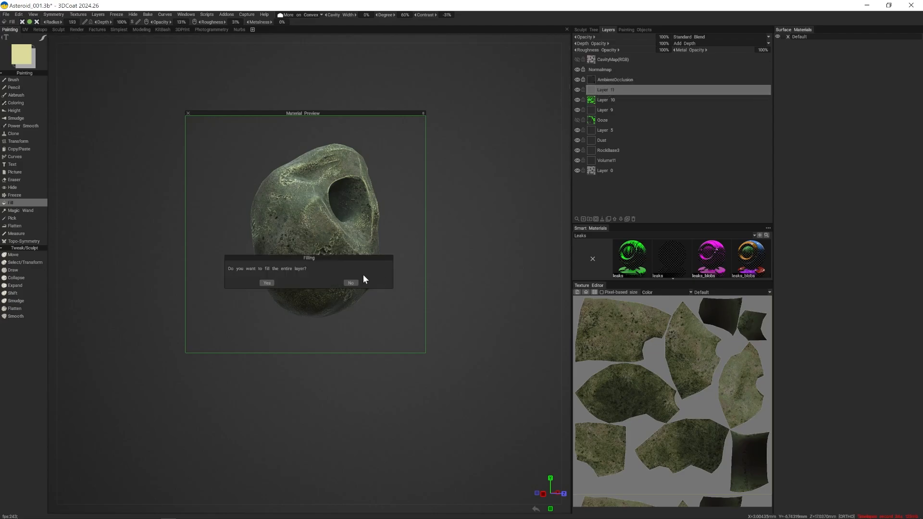
pyautogui.click(267, 284)
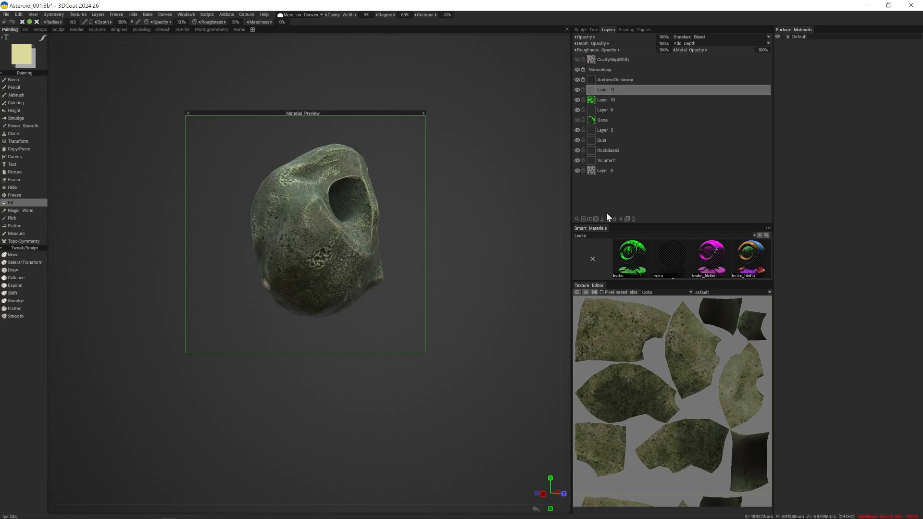
pyautogui.doubleClick(609, 90)
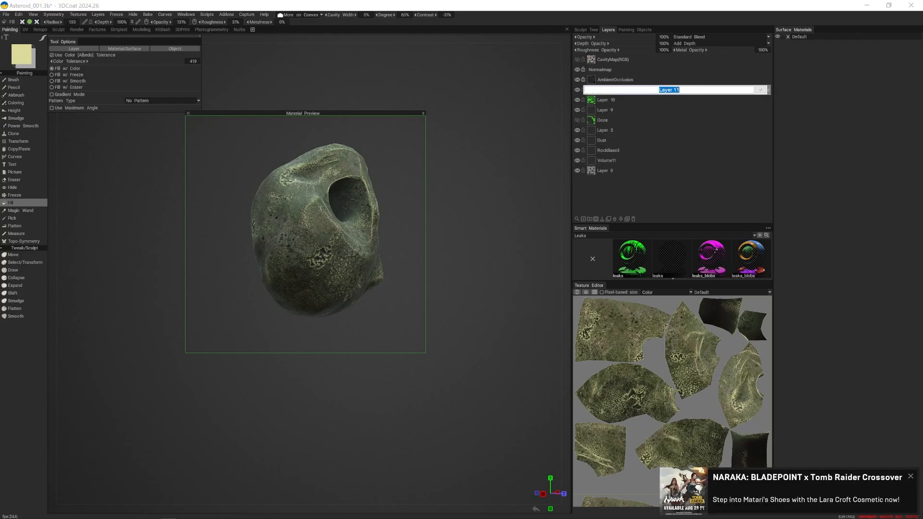
pyautogui.write('Edge')
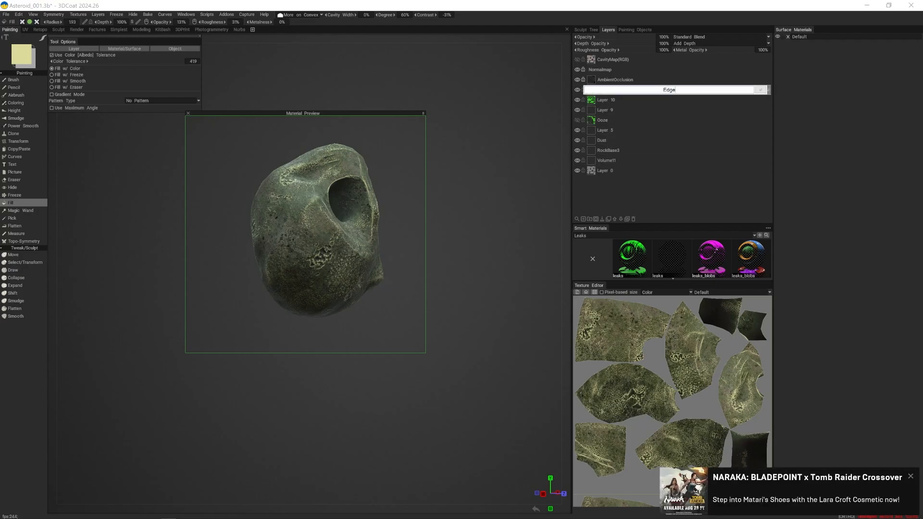
pyautogui.write('Wear')
pyautogui.press('Return')
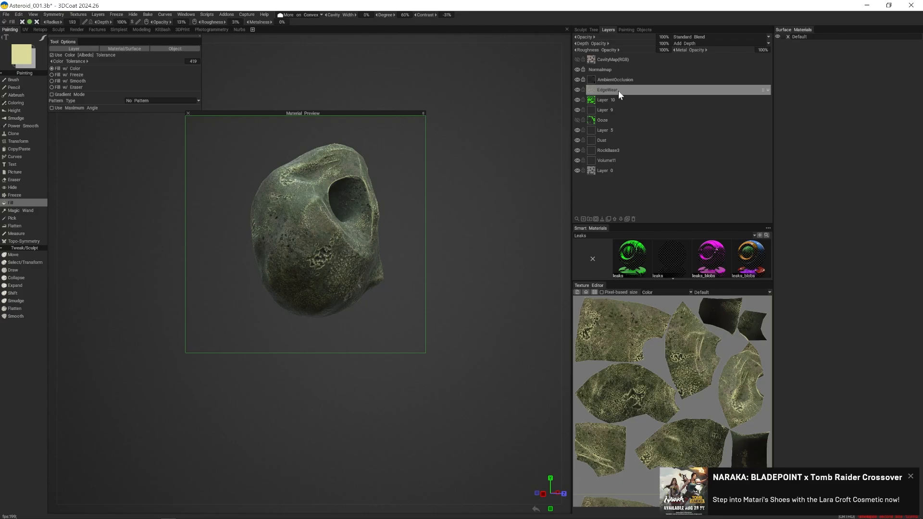
# - Collapse the Material Preview and try the Screen blending mode on the EdgeWear layer at 46% opacity
pyautogui.click(423, 114)
pyautogui.keyDown('alt'); pyautogui.moveTo(402, 168); pyautogui.dragTo(465, 273); pyautogui.keyUp('alt')
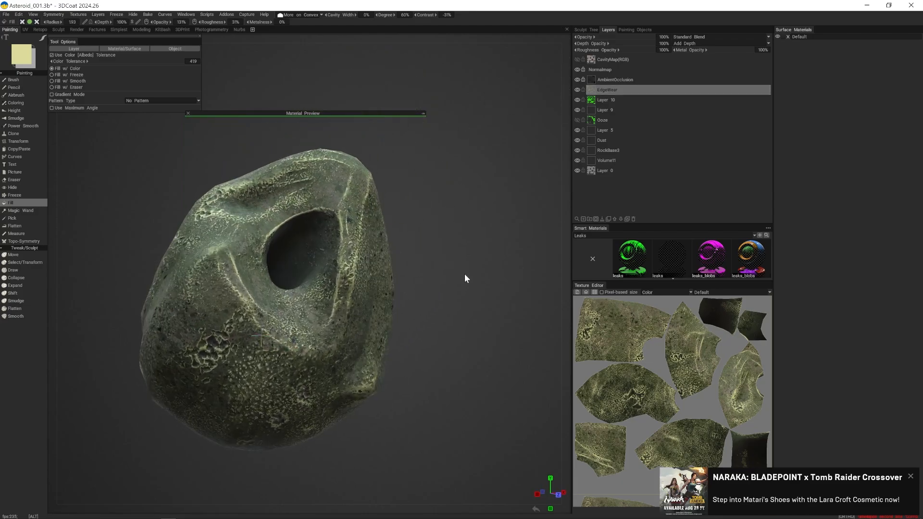
pyautogui.click(692, 36)
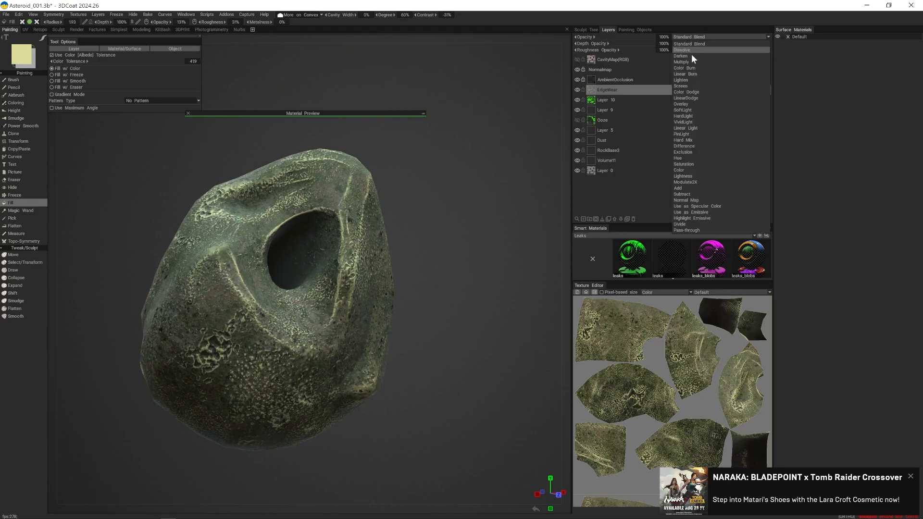
pyautogui.click(694, 86)
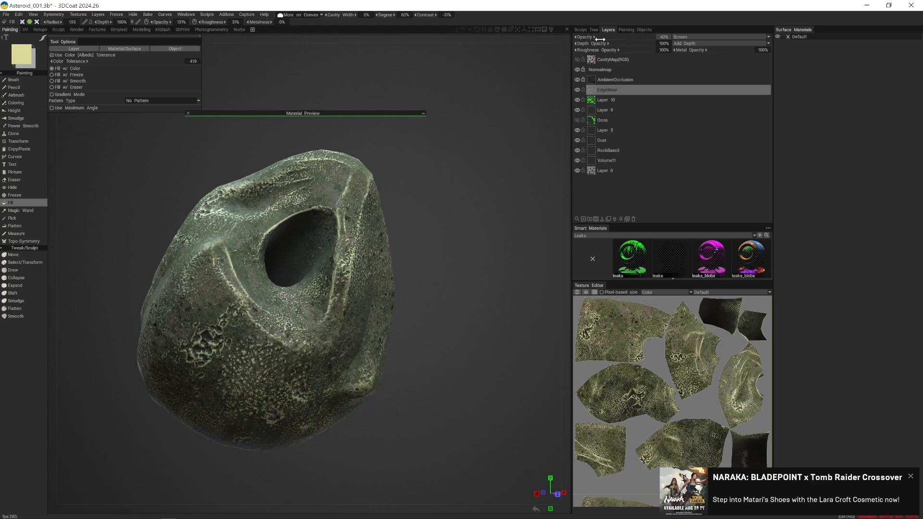
pyautogui.moveTo(602, 40); pyautogui.dragTo(607, 40)
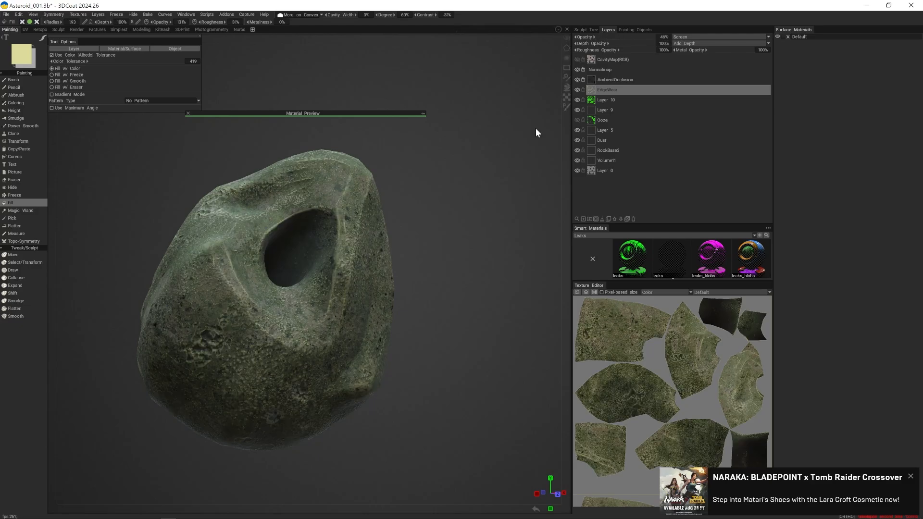
pyautogui.keyDown('alt'); pyautogui.moveTo(535, 127); pyautogui.dragTo(432, 208); pyautogui.keyUp('alt')
pyautogui.keyDown('alt'); pyautogui.moveTo(433, 207); pyautogui.dragTo(458, 222, button='right'); pyautogui.keyUp('alt')
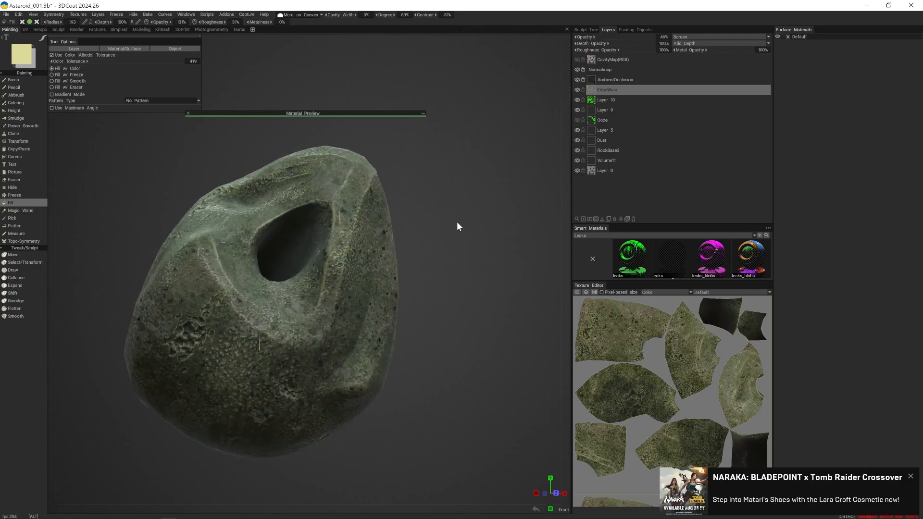
pyautogui.keyDown('alt'); pyautogui.moveTo(457, 222); pyautogui.dragTo(443, 219); pyautogui.keyUp('alt')
# - Try the Multiply blending mode on the EdgeWear layer at 100% opacity and check it around the rock
pyautogui.click(705, 37)
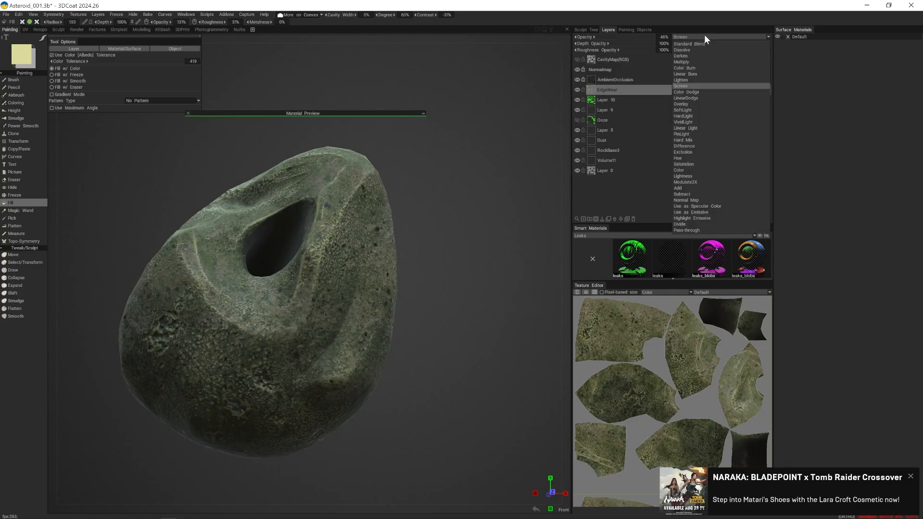
pyautogui.click(692, 62)
pyautogui.keyDown('alt'); pyautogui.moveTo(561, 134); pyautogui.dragTo(524, 166); pyautogui.keyUp('alt')
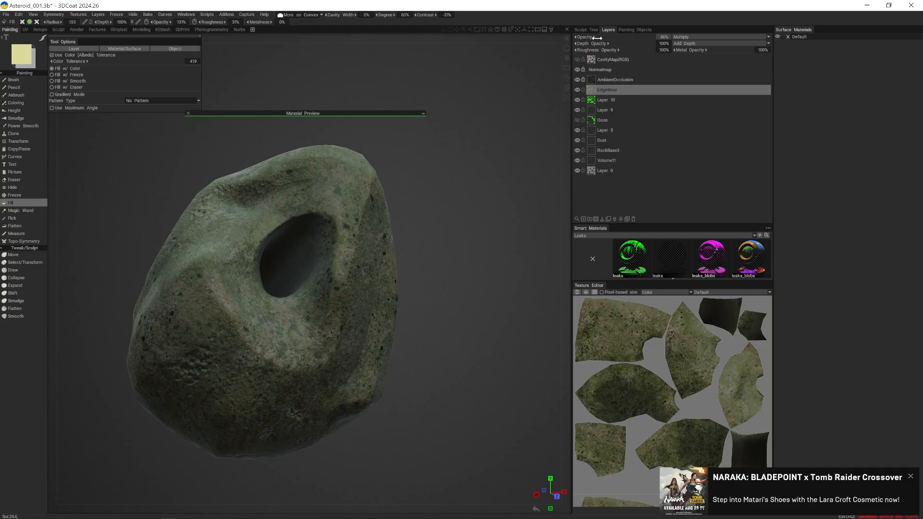
pyautogui.keyDown('alt'); pyautogui.moveTo(452, 162); pyautogui.dragTo(451, 191); pyautogui.keyUp('alt')
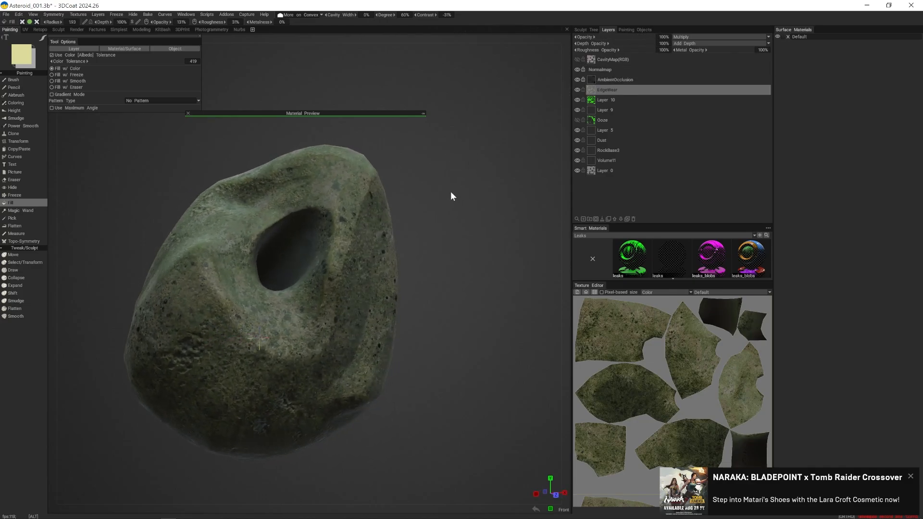
pyautogui.keyDown('alt'); pyautogui.moveTo(451, 191); pyautogui.dragTo(488, 214, button='right'); pyautogui.keyUp('alt')
pyautogui.keyDown('alt'); pyautogui.moveTo(488, 214); pyautogui.dragTo(453, 200); pyautogui.keyUp('alt')
pyautogui.keyDown('alt'); pyautogui.moveTo(454, 200); pyautogui.dragTo(398, 199, button='right'); pyautogui.keyUp('alt')
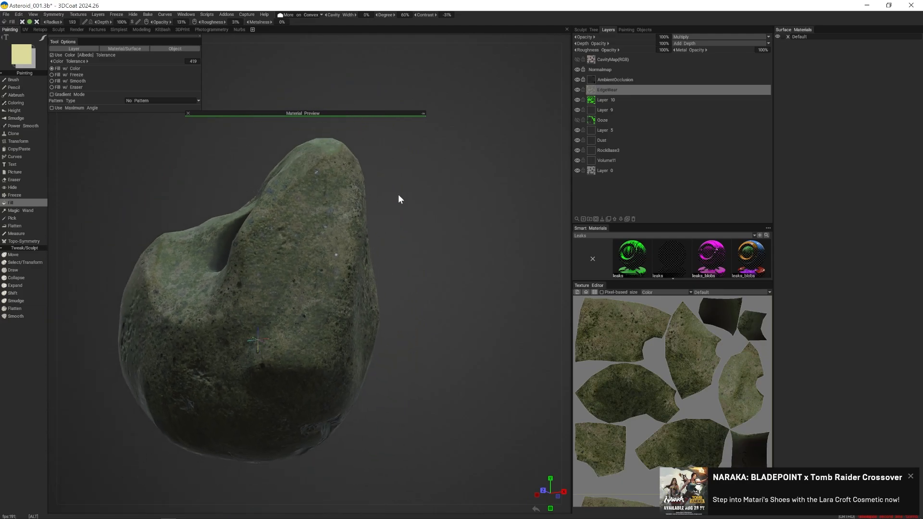
pyautogui.keyDown('alt'); pyautogui.moveTo(398, 200); pyautogui.dragTo(448, 217); pyautogui.keyUp('alt')
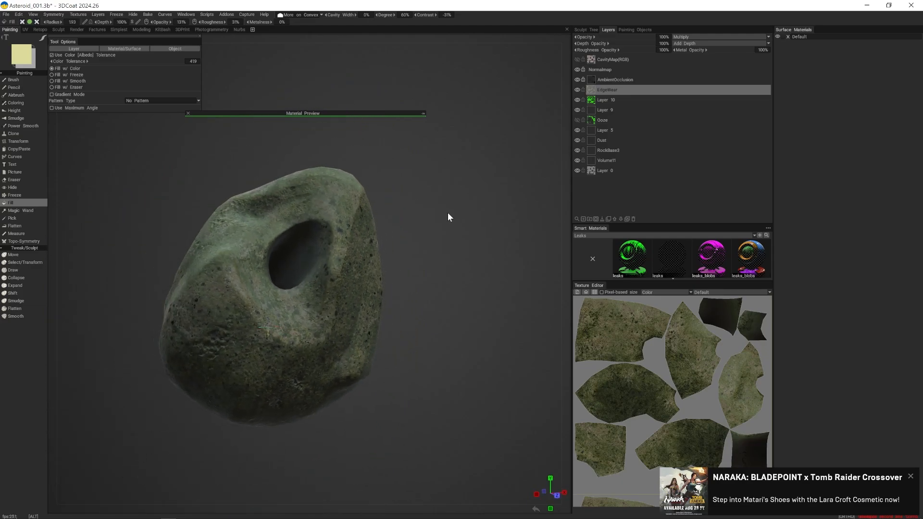
# - Set the EdgeWear layer's blending mode to HardLight and lower its opacity to roughly a quarter
pyautogui.click(683, 37)
pyautogui.click(697, 116)
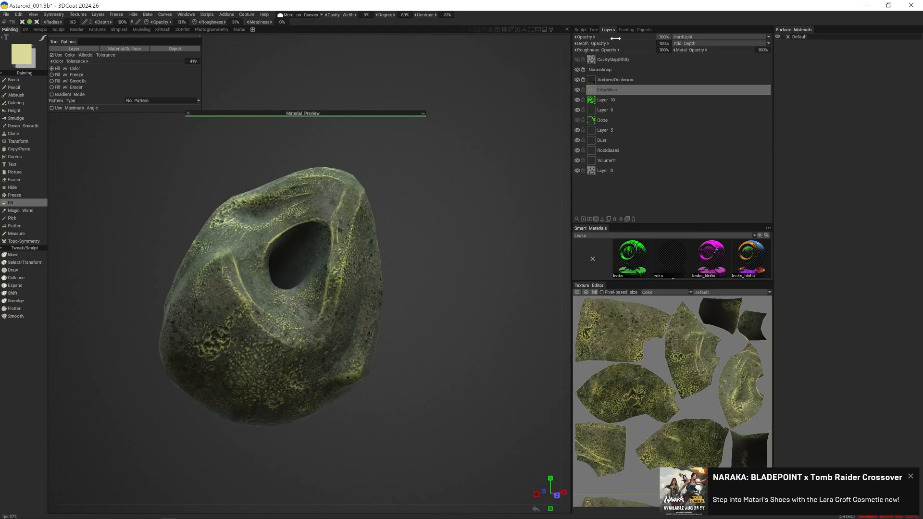
pyautogui.moveTo(611, 37); pyautogui.dragTo(596, 36)
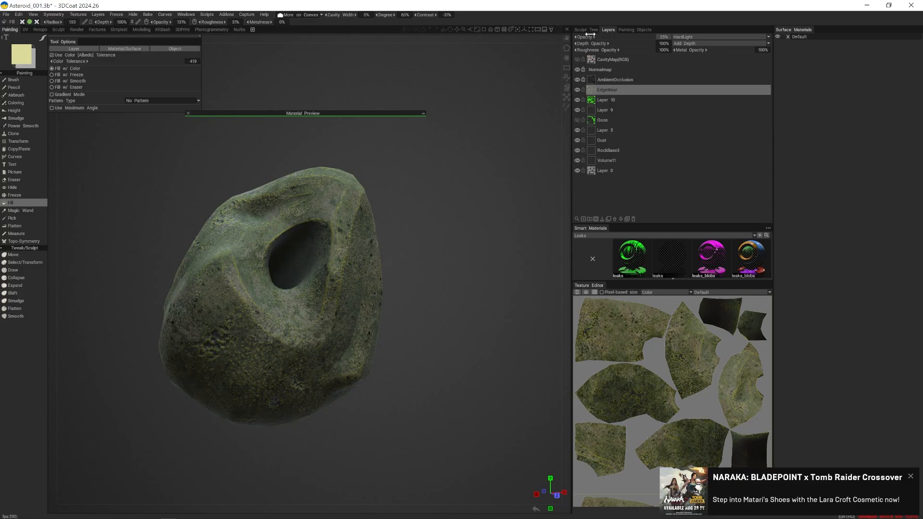
pyautogui.keyDown('alt'); pyautogui.moveTo(480, 174); pyautogui.dragTo(469, 210); pyautogui.keyUp('alt')
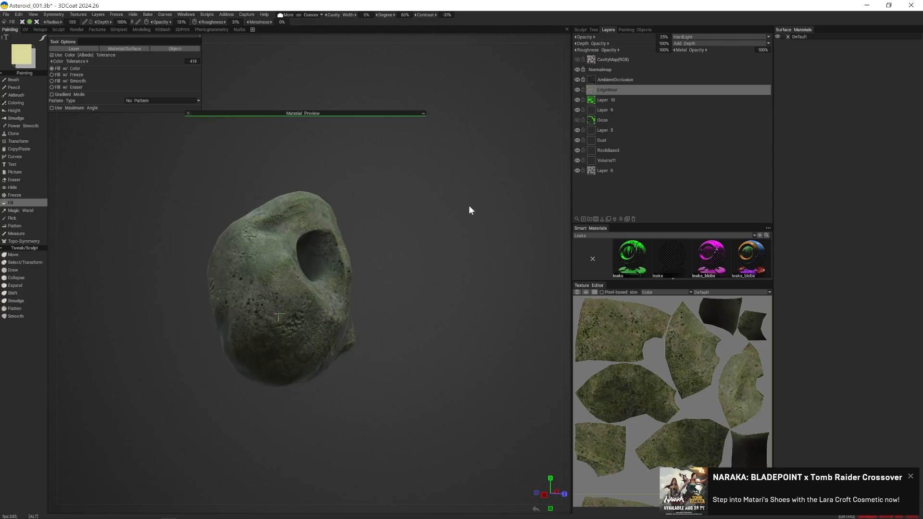
pyautogui.keyDown('alt'); pyautogui.moveTo(470, 208); pyautogui.dragTo(486, 252, button='right'); pyautogui.keyUp('alt')
pyautogui.keyDown('alt'); pyautogui.moveTo(486, 251); pyautogui.dragTo(449, 244); pyautogui.keyUp('alt')
pyautogui.keyDown('alt'); pyautogui.moveTo(450, 245); pyautogui.dragTo(421, 246, button='right'); pyautogui.keyUp('alt')
pyautogui.moveTo(420, 247)
pyautogui.keyDown('alt'); pyautogui.mouseDown()
pyautogui.moveTo(439, 251)
pyautogui.moveTo(315, 267)
pyautogui.moveTo(207, 262)
pyautogui.moveTo(174, 272)
pyautogui.moveTo(196, 209)
pyautogui.mouseUp(); pyautogui.keyUp('alt')
# - Switch to the Brush tool with the rectangle stroke mode and bring the rock's round hole closer into view
pyautogui.moveTo(42, 36)
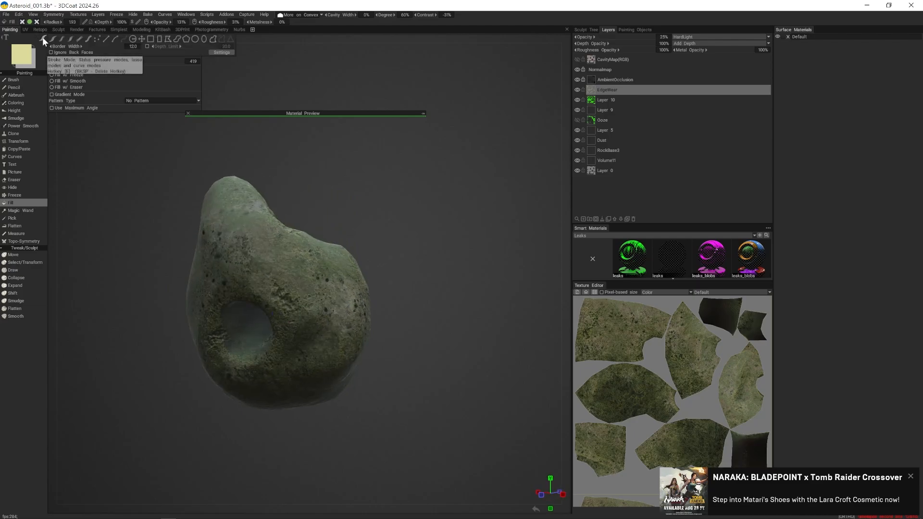
pyautogui.click(23, 80)
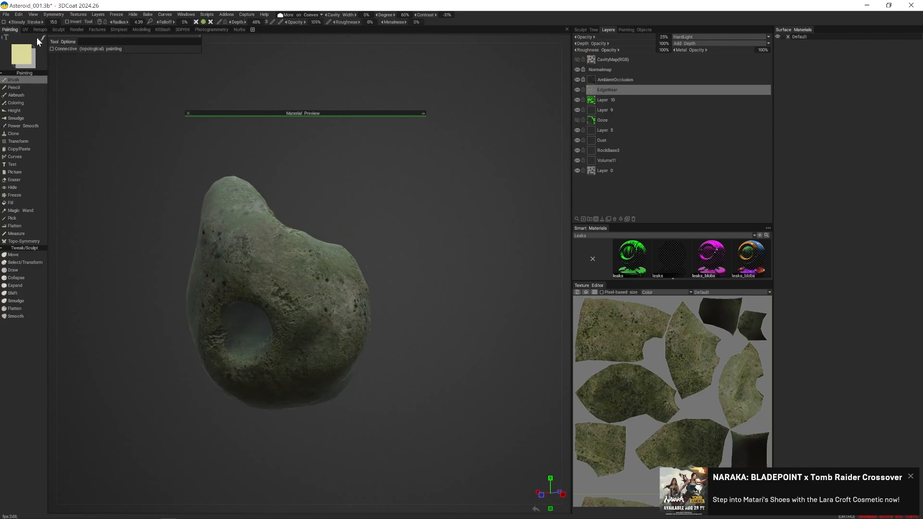
pyautogui.moveTo(43, 38)
pyautogui.keyDown('alt'); pyautogui.moveTo(297, 177); pyautogui.dragTo(330, 172); pyautogui.keyUp('alt')
pyautogui.keyDown('alt'); pyautogui.moveTo(330, 168); pyautogui.dragTo(331, 196, button='middle'); pyautogui.keyUp('alt')
pyautogui.keyDown('alt'); pyautogui.moveTo(332, 196); pyautogui.dragTo(380, 194, button='right'); pyautogui.keyUp('alt')
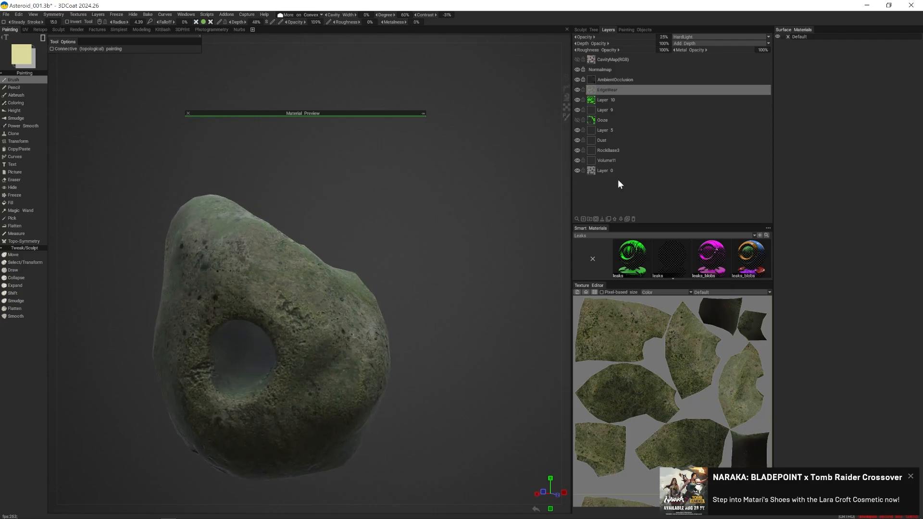
# - Add a new layer above EdgeWear, set the painting condition to Always and reduce the brush radius
pyautogui.click(583, 218)
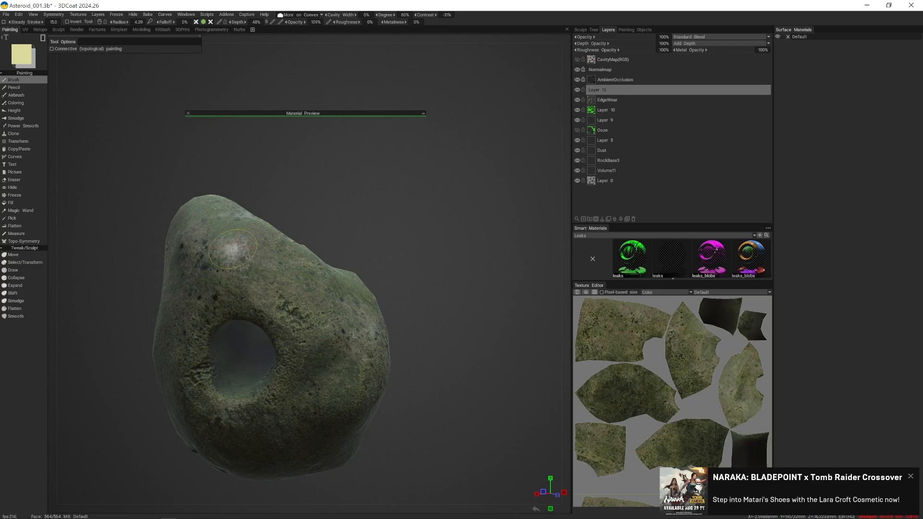
pyautogui.moveTo(266, 247); pyautogui.dragTo(242, 250, button='right')
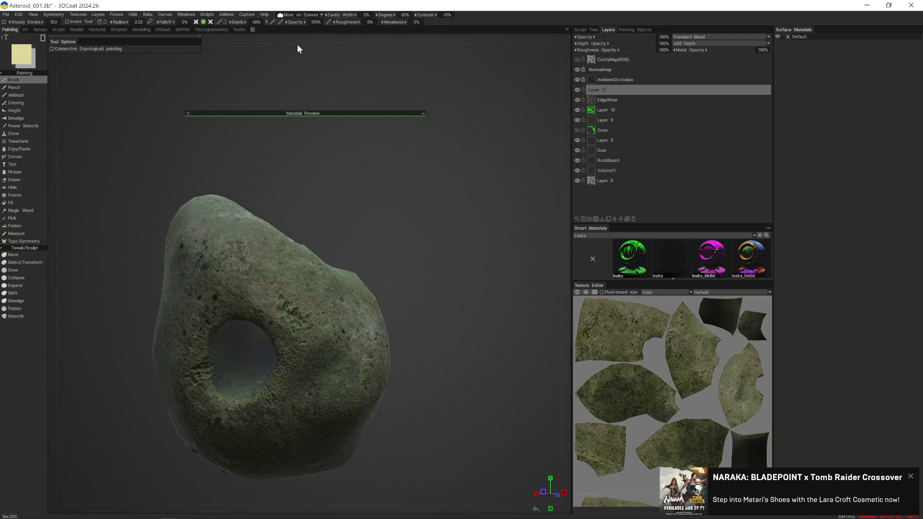
pyautogui.click(298, 15)
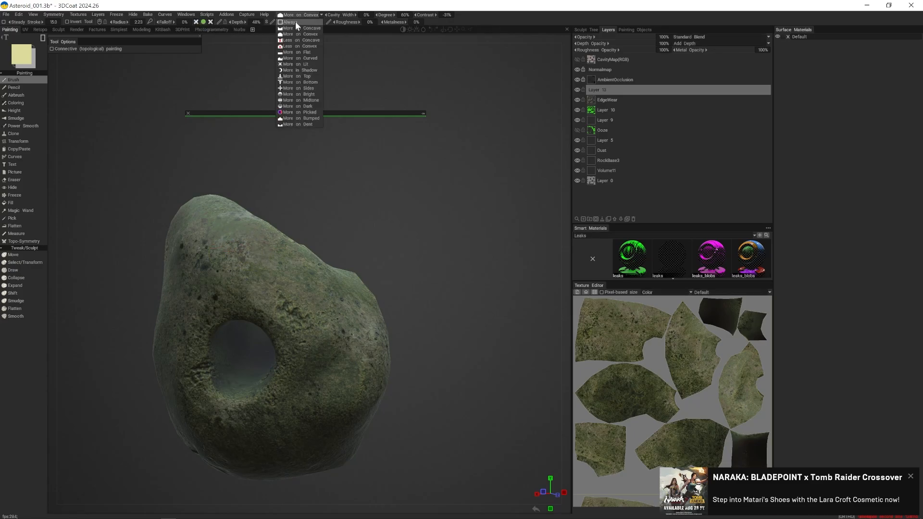
pyautogui.click(295, 23)
pyautogui.moveTo(225, 246); pyautogui.dragTo(214, 244, button='right')
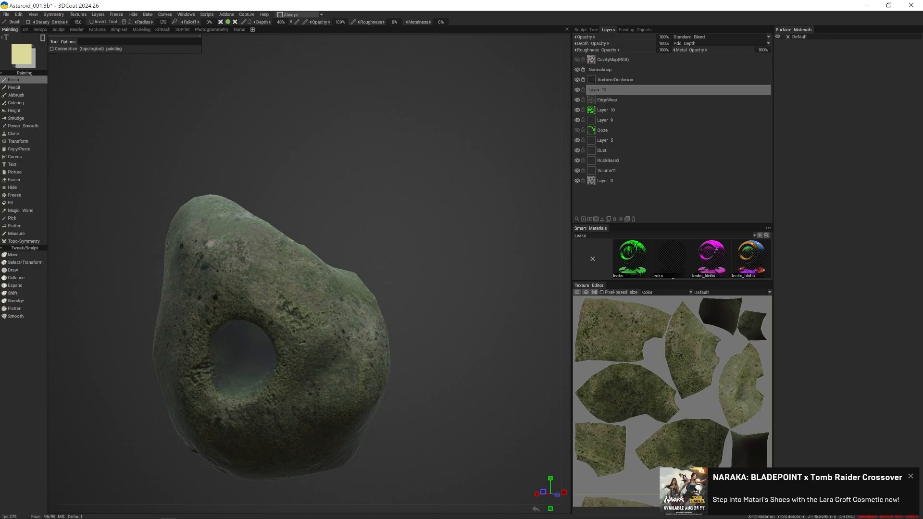
# - Paint one large and two small pale yellow rectangles above the rock's round hole, and try to add another large one beside them
pyautogui.moveTo(210, 244); pyautogui.dragTo(264, 275)
pyautogui.keyDown('alt'); pyautogui.moveTo(347, 240); pyautogui.dragTo(354, 202); pyautogui.keyUp('alt')
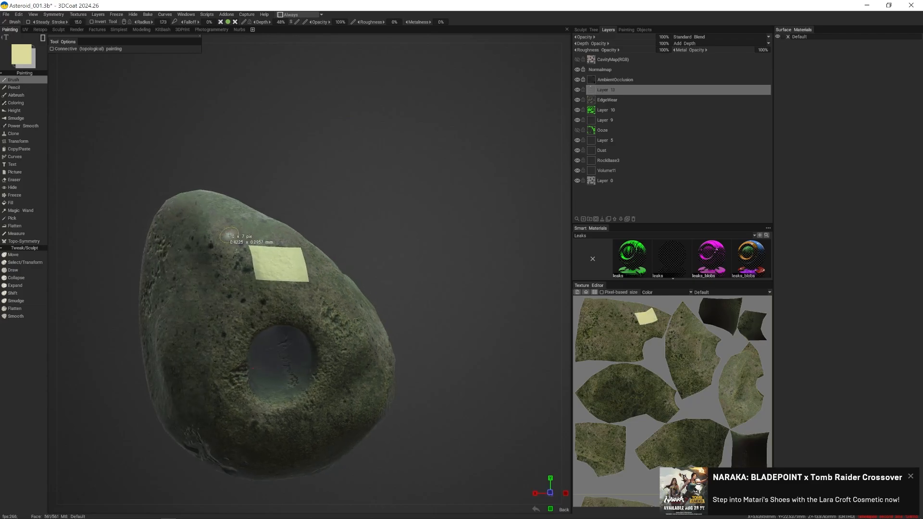
pyautogui.moveTo(227, 234); pyautogui.dragTo(235, 237)
pyautogui.moveTo(275, 248)
pyautogui.keyDown('alt'); pyautogui.mouseDown()
pyautogui.moveTo(459, 252)
pyautogui.moveTo(300, 243)
pyautogui.moveTo(282, 255)
pyautogui.mouseUp(); pyautogui.keyUp('alt')
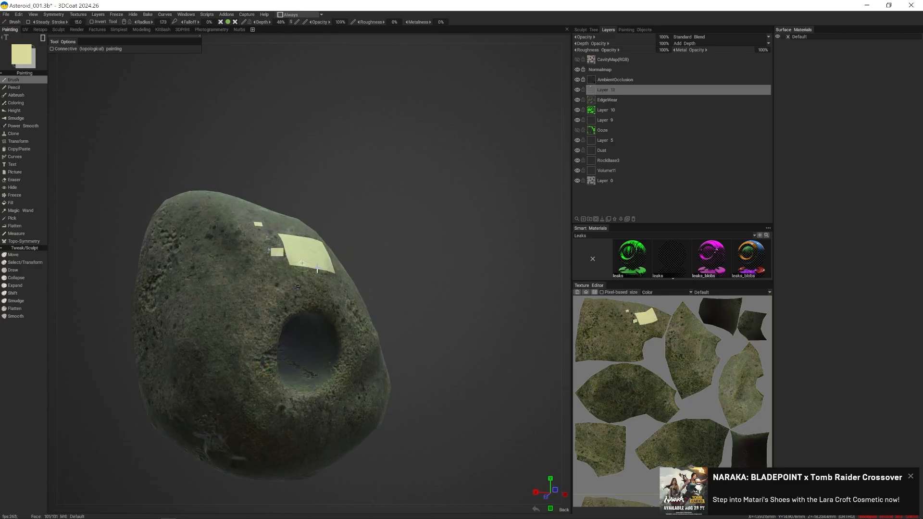
pyautogui.keyDown('alt'); pyautogui.moveTo(362, 263); pyautogui.dragTo(312, 273); pyautogui.keyUp('alt')
pyautogui.keyDown('alt'); pyautogui.moveTo(313, 273); pyautogui.dragTo(353, 289, button='right'); pyautogui.keyUp('alt')
pyautogui.keyDown('alt'); pyautogui.moveTo(353, 290); pyautogui.dragTo(329, 287); pyautogui.keyUp('alt')
pyautogui.keyDown('ctrl'); pyautogui.moveTo(225, 221); pyautogui.dragTo(276, 274); pyautogui.keyUp('ctrl')
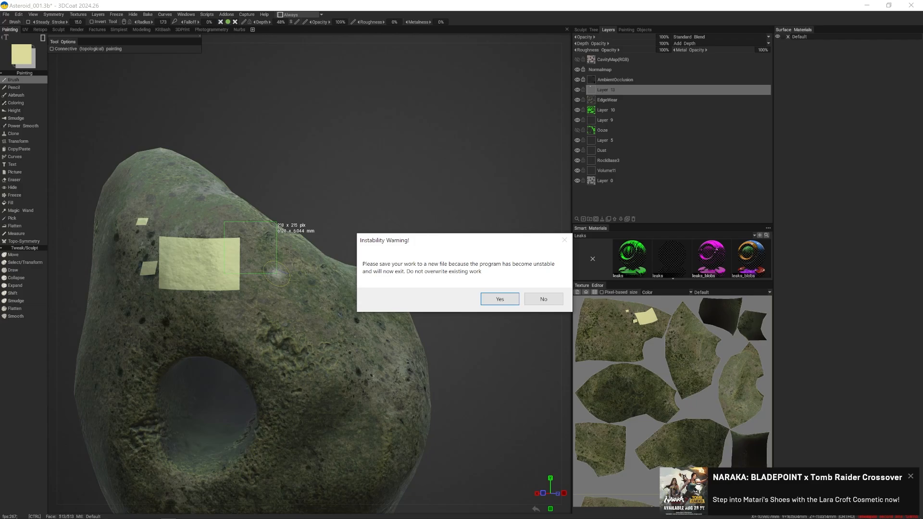
# - Save the unstable project as a new file named Asteroid_002 in the Asteroid folder
pyautogui.press('Return')
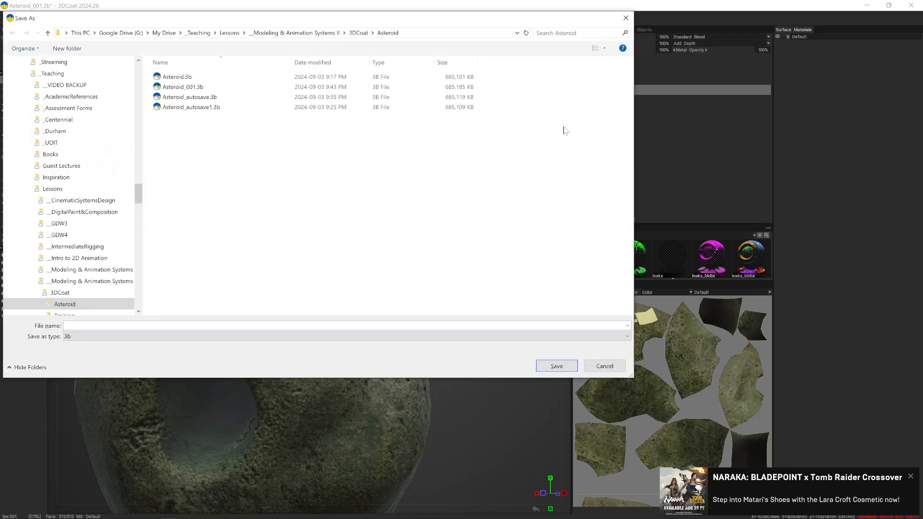
pyautogui.write('A')
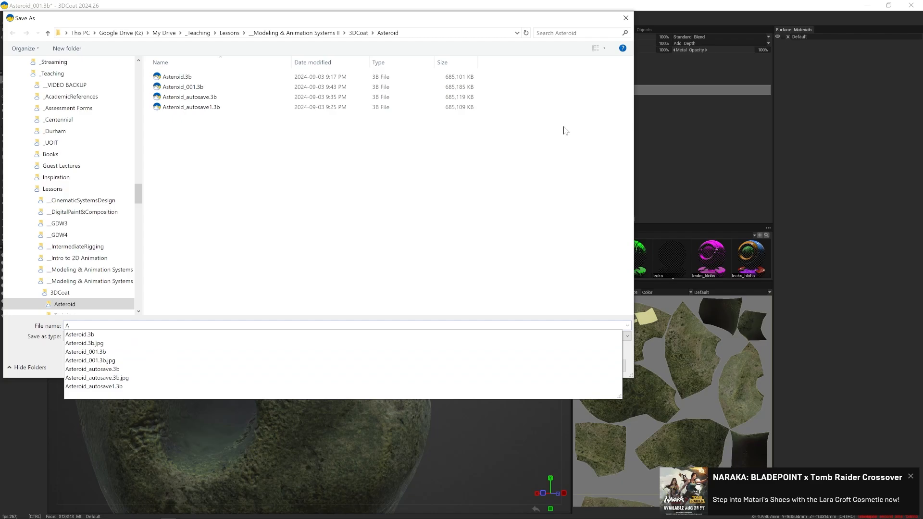
pyautogui.write('sterroi')
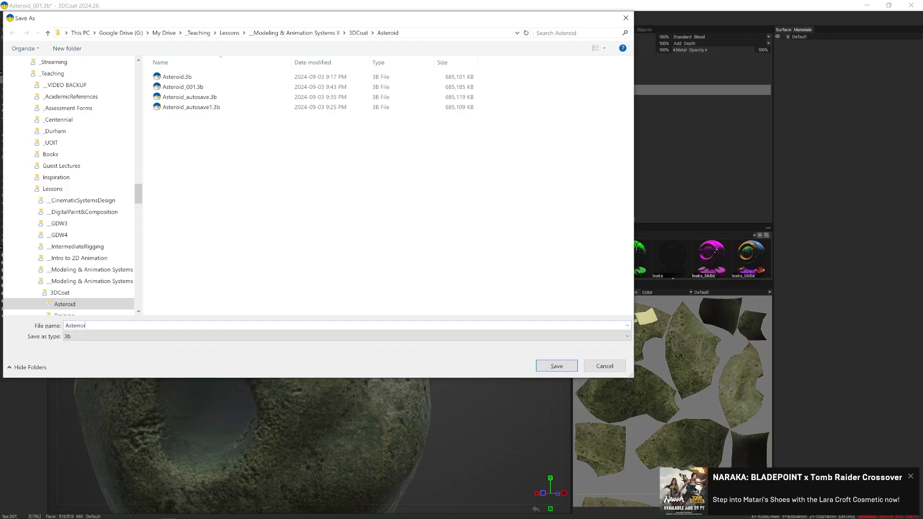
pyautogui.press('BackSpace')
pyautogui.press('BackSpace')
pyautogui.press('BackSpace')
pyautogui.write('oid')
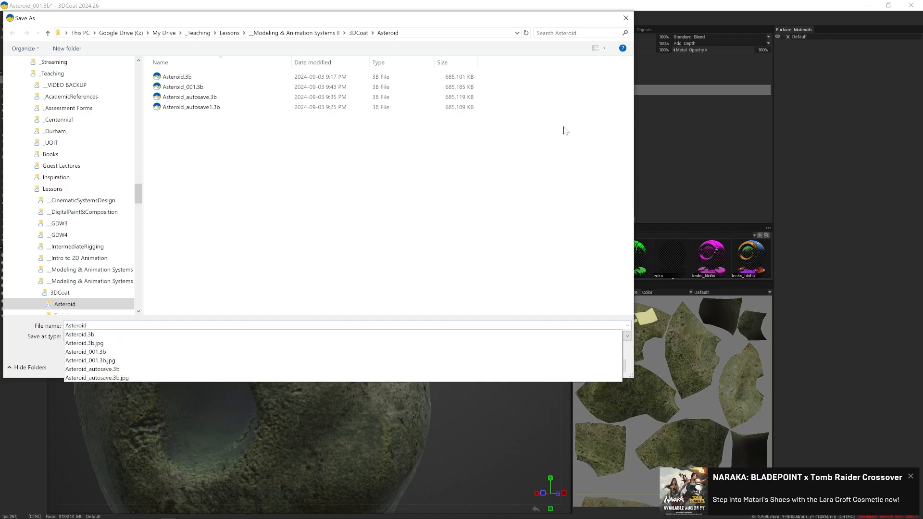
pyautogui.write('_00')
pyautogui.press('Return')
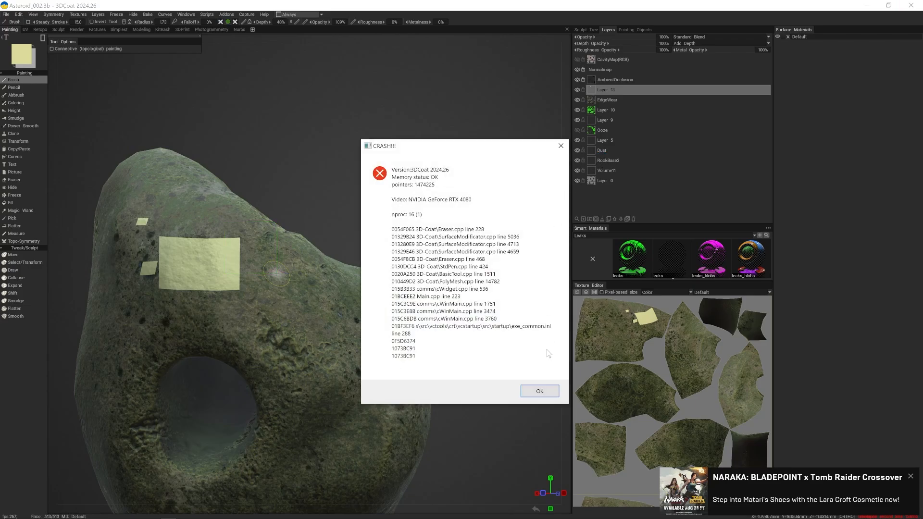
# - Dismiss the crash report and open Asteroid_002.3b from the Asteroid folder in the restarted program
pyautogui.click(540, 391)
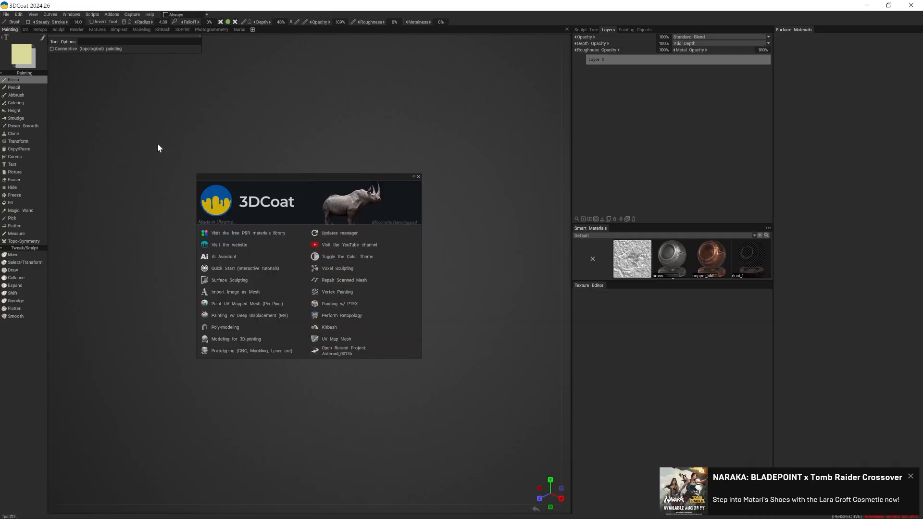
pyautogui.click(7, 14)
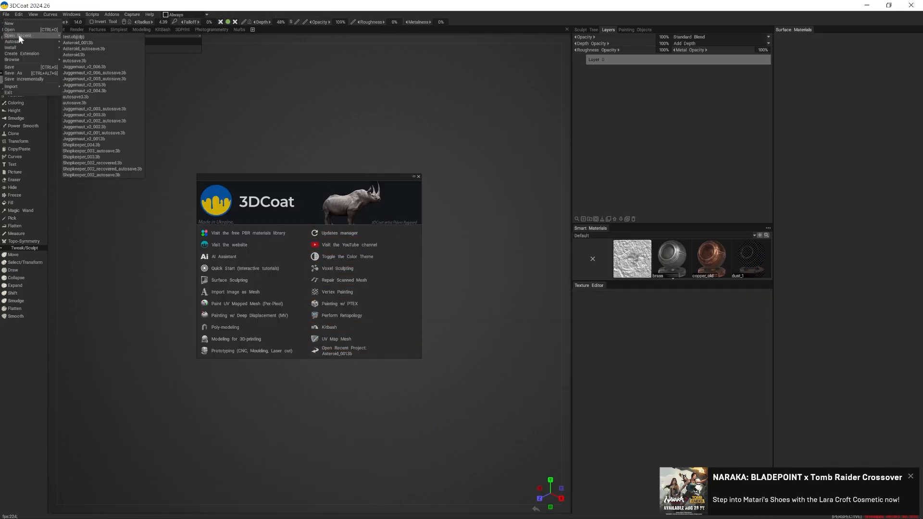
pyautogui.click(16, 29)
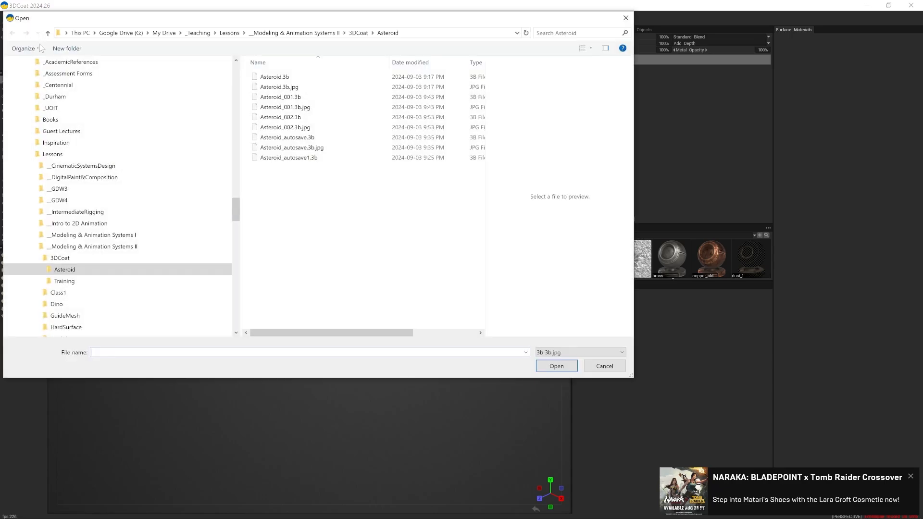
pyautogui.click(305, 117)
pyautogui.click(558, 367)
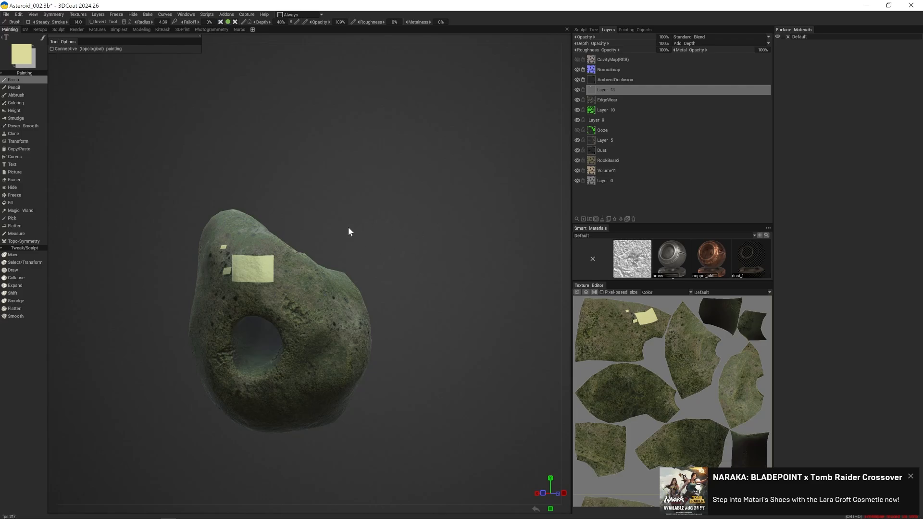
# - Delete the layer with the pale yellow test rectangles and check the rock from the other side
pyautogui.moveTo(348, 227); pyautogui.dragTo(359, 218)
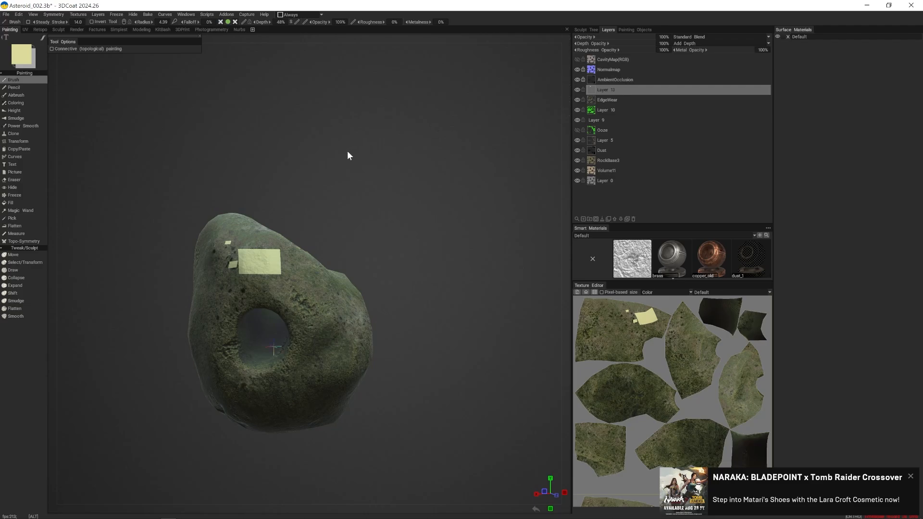
pyautogui.moveTo(347, 151); pyautogui.dragTo(368, 158)
pyautogui.moveTo(368, 157); pyautogui.dragTo(407, 189, button='right')
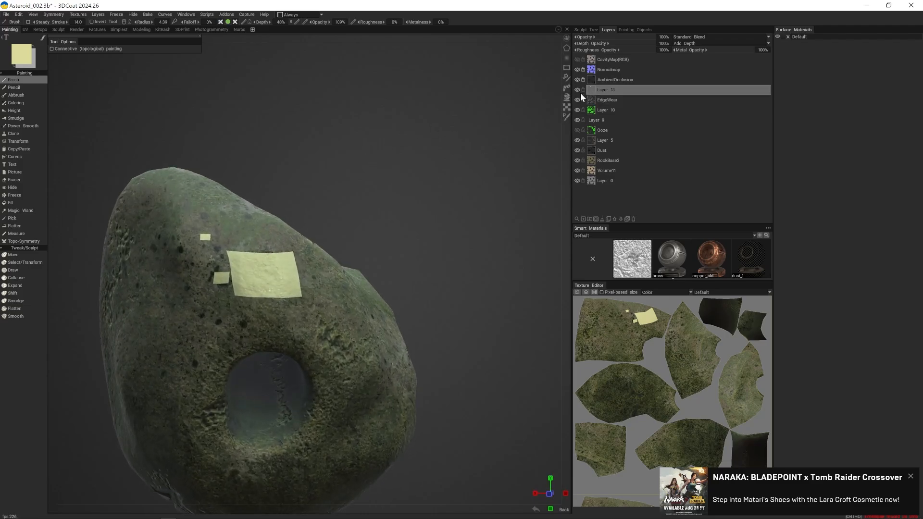
pyautogui.click(632, 219)
pyautogui.keyDown('alt'); pyautogui.moveTo(456, 210); pyautogui.dragTo(412, 190, button='right'); pyautogui.keyUp('alt')
pyautogui.keyDown('alt'); pyautogui.moveTo(413, 191); pyautogui.dragTo(399, 226); pyautogui.keyUp('alt')
pyautogui.click(7, 14)
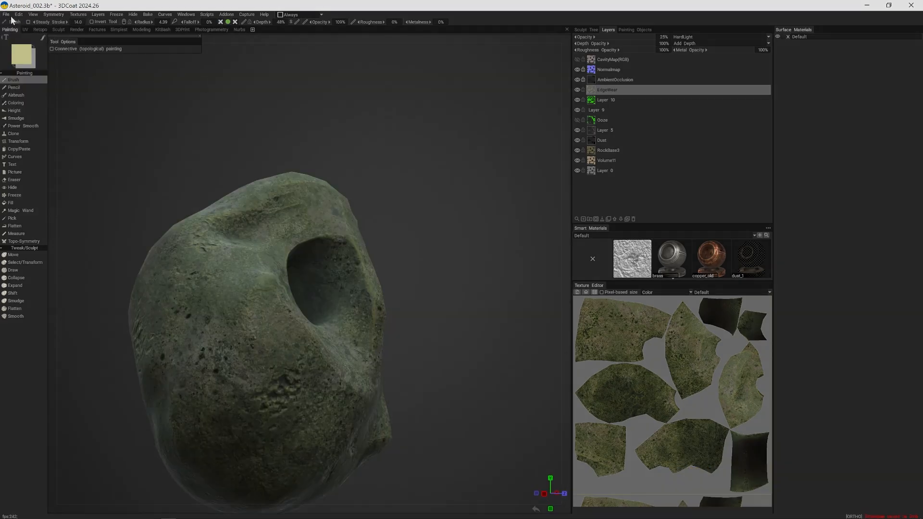
# - Set the export's output mesh to Asteroid as FBX in a new folder named Blender inside AsteroidExport
pyautogui.click(7, 15)
pyautogui.click(42, 96)
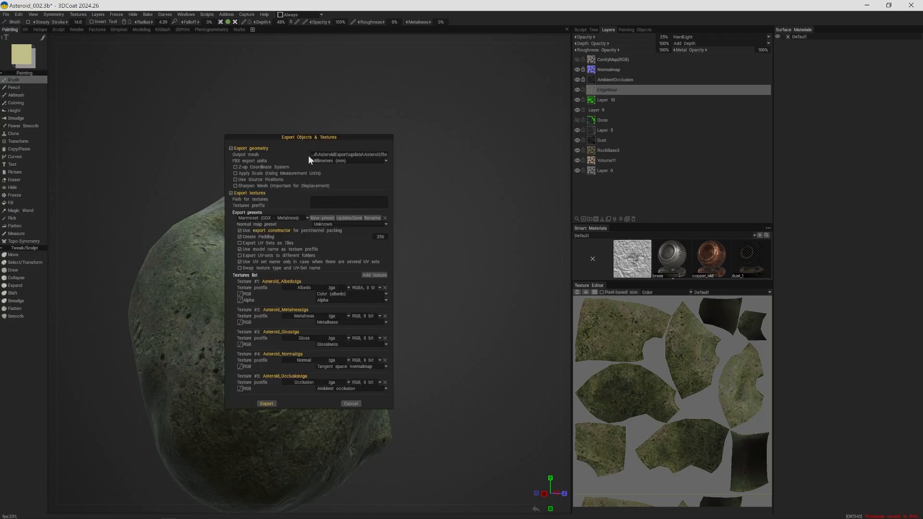
pyautogui.click(324, 154)
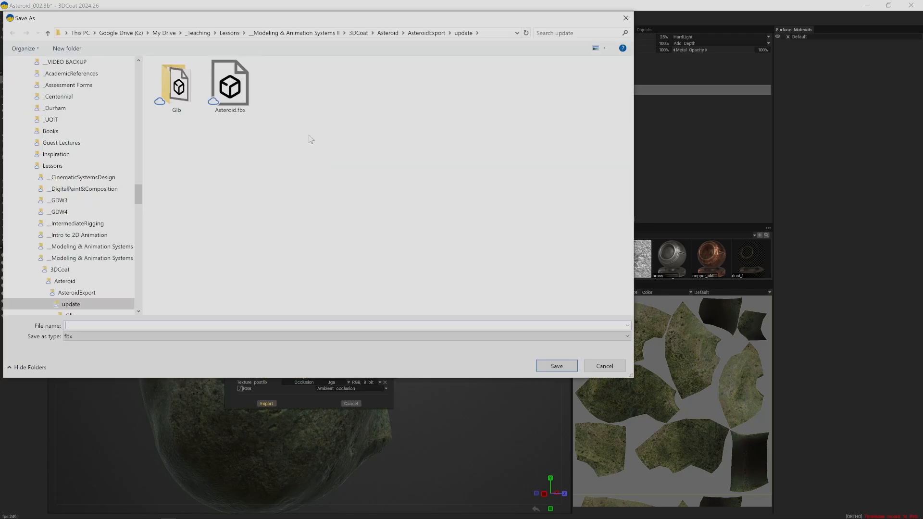
pyautogui.click(426, 32)
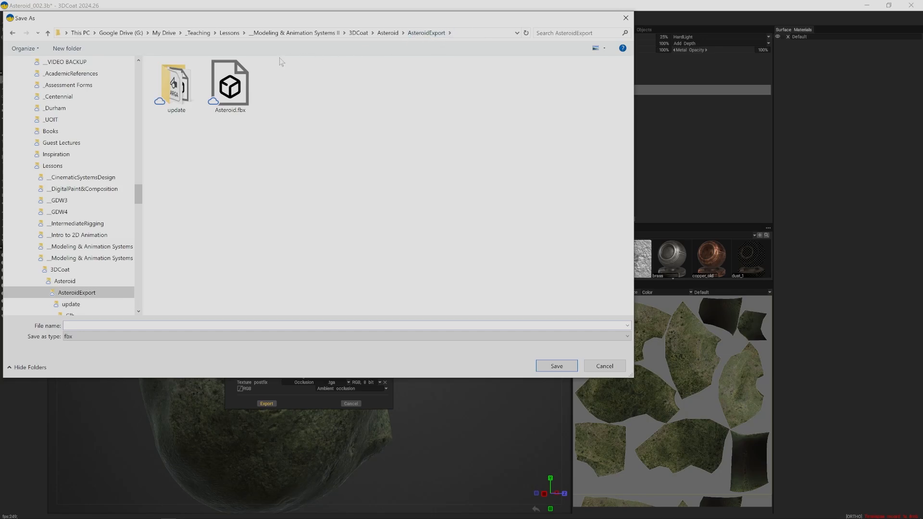
pyautogui.click(66, 49)
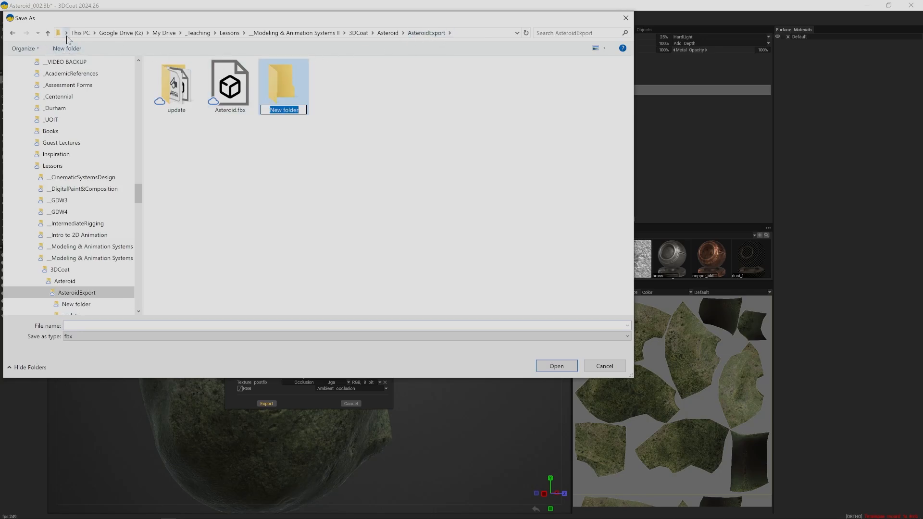
pyautogui.write('Blender')
pyautogui.press('Return')
pyautogui.doubleClick(282, 84)
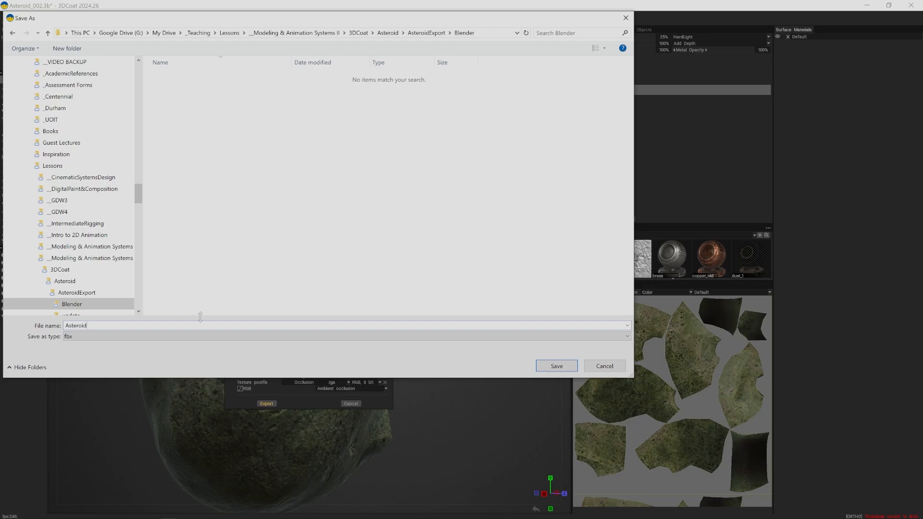
pyautogui.click(555, 367)
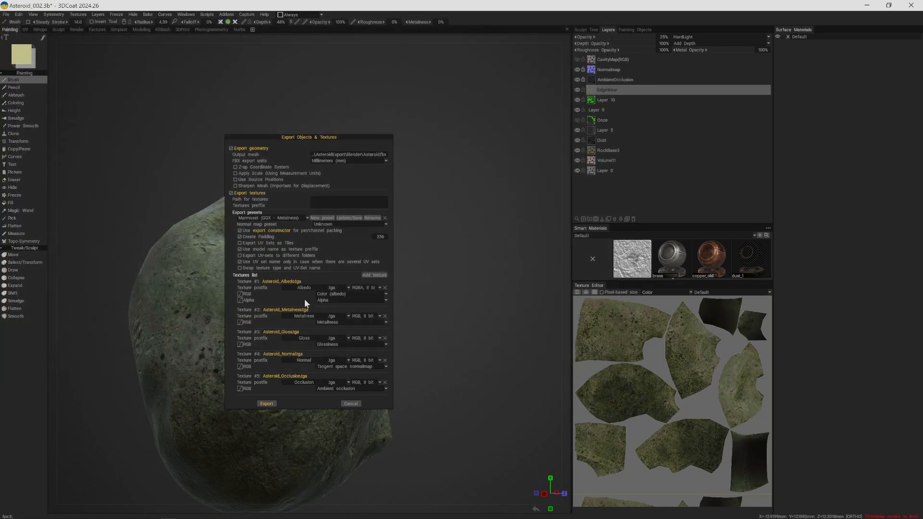
# - Export the mesh and textures with the Blender Cycles preset, without the emissive texture and with the Z-up coordinate system enabled
pyautogui.click(264, 217)
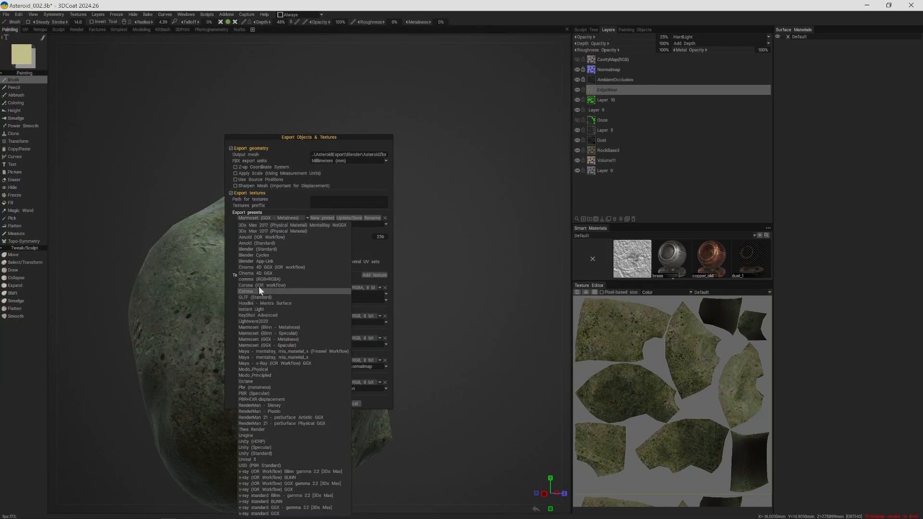
pyautogui.click(276, 255)
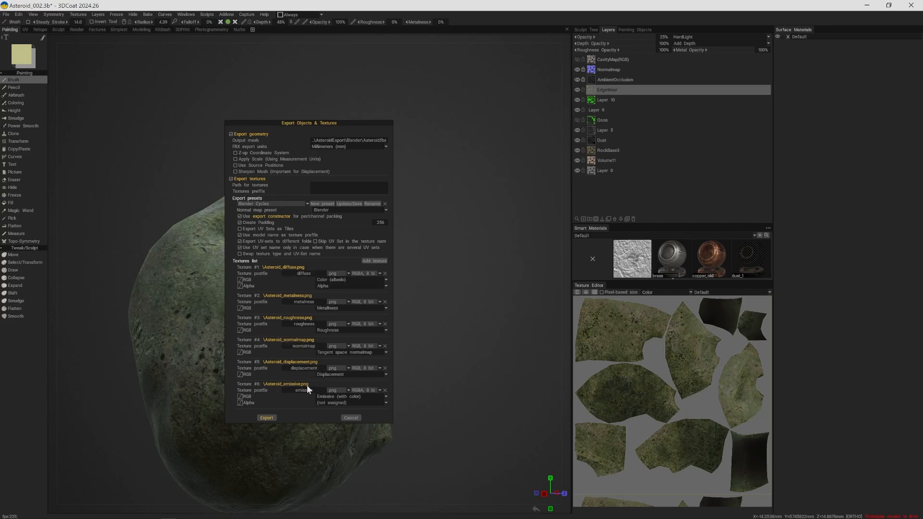
pyautogui.click(385, 390)
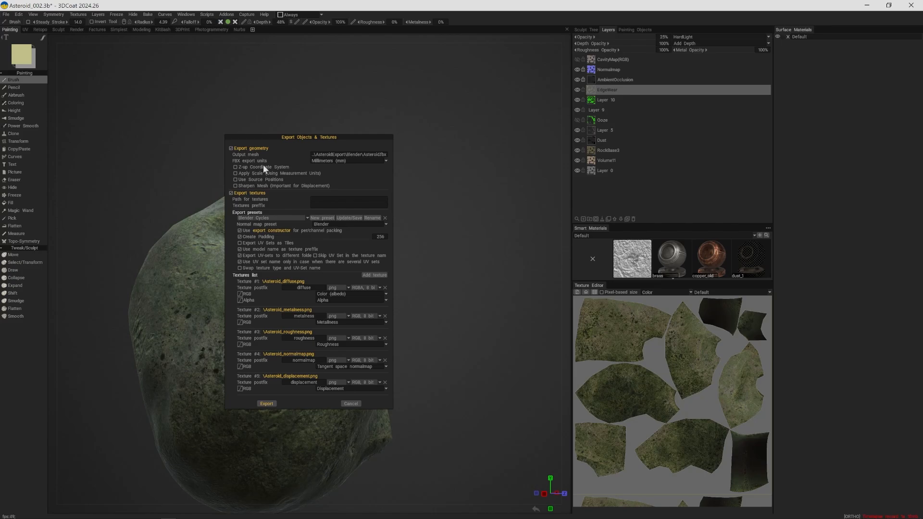
pyautogui.click(235, 166)
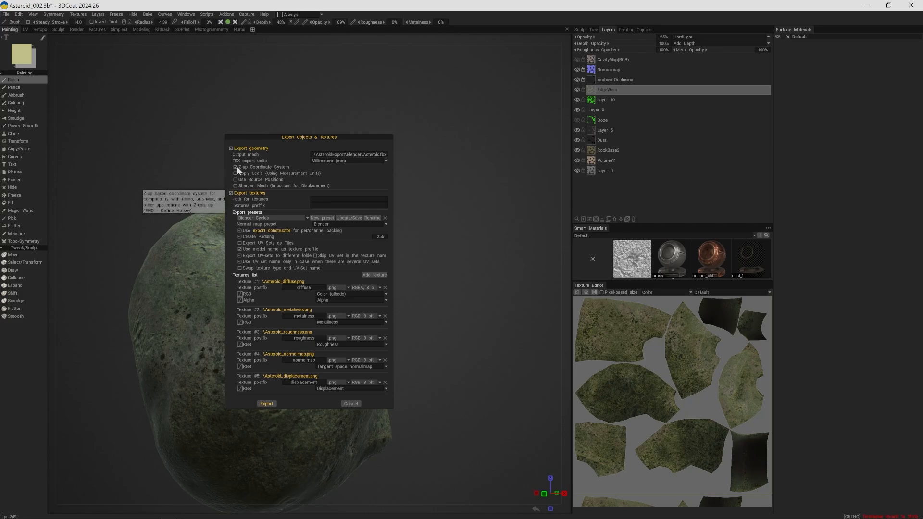
pyautogui.click(264, 403)
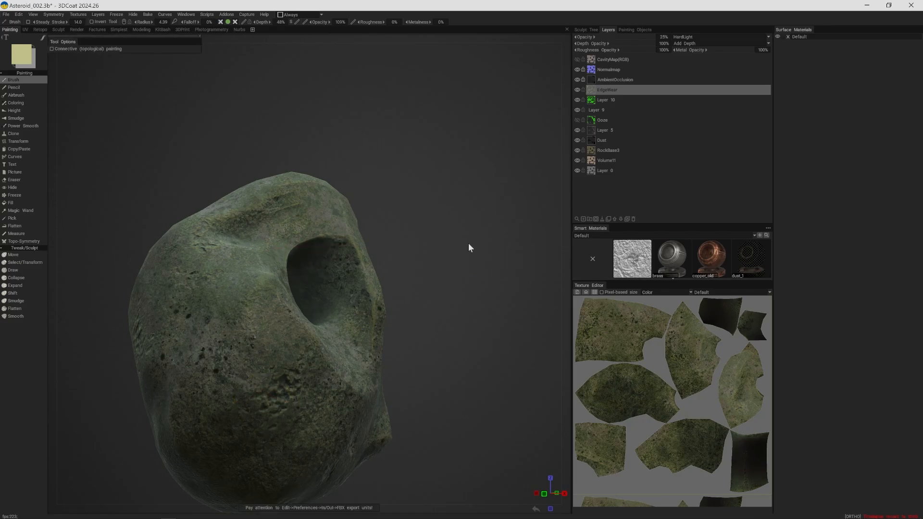
# - Minimize 3DCoat, start Blender 4.2 and dismiss its splash screen
pyautogui.moveTo(460, 249); pyautogui.dragTo(435, 249)
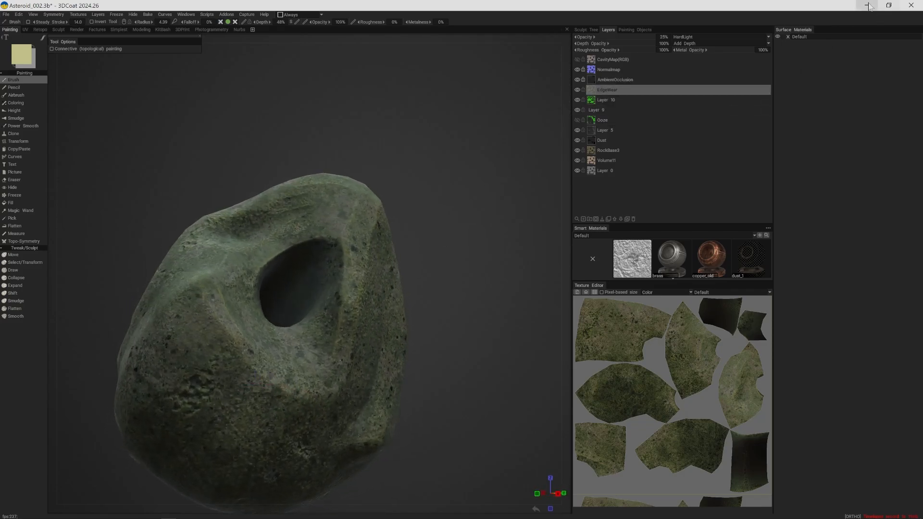
pyautogui.click(593, 29)
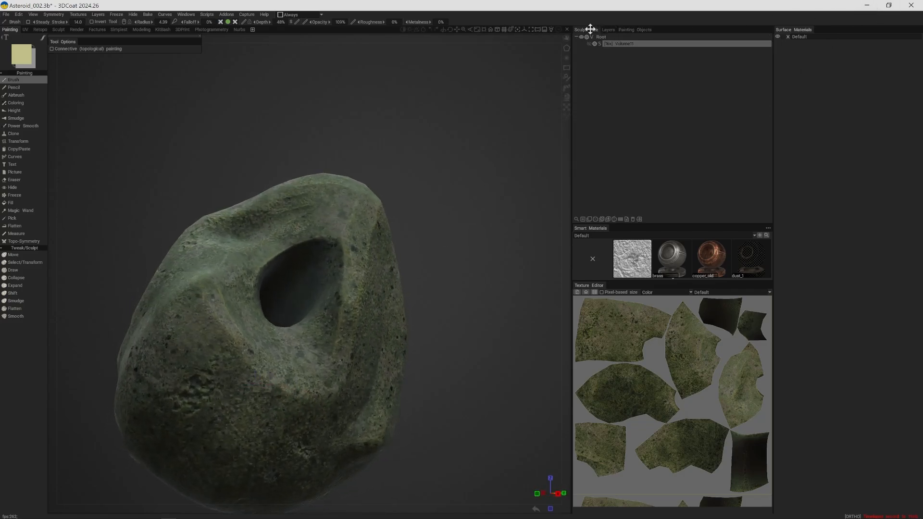
pyautogui.click(867, 6)
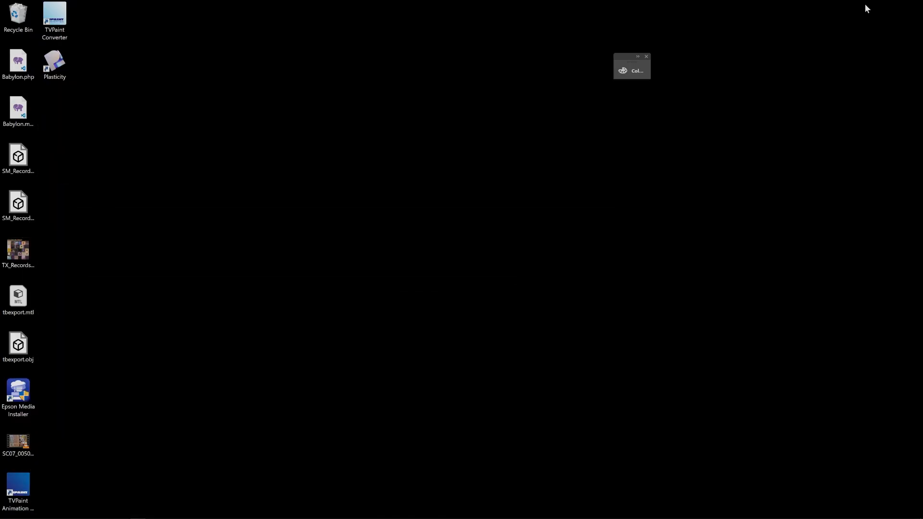
pyautogui.moveTo(322, 517)
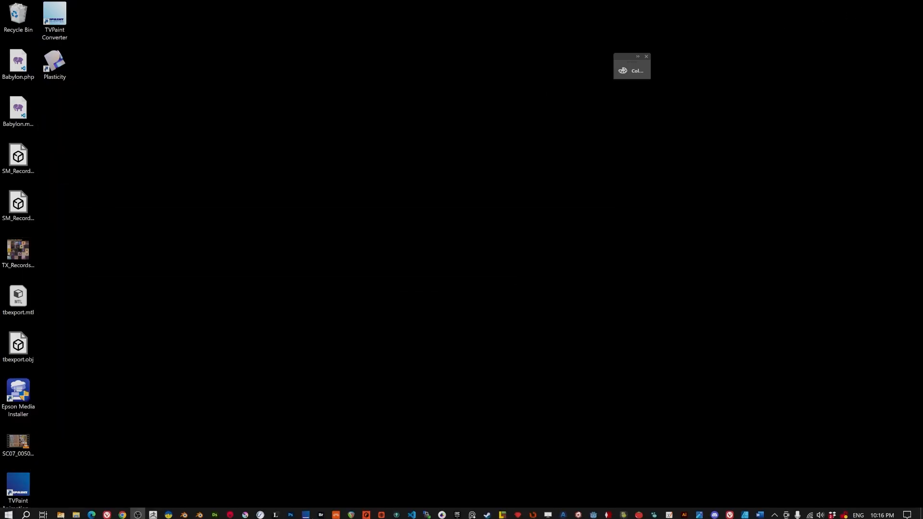
pyautogui.rightClick(200, 513)
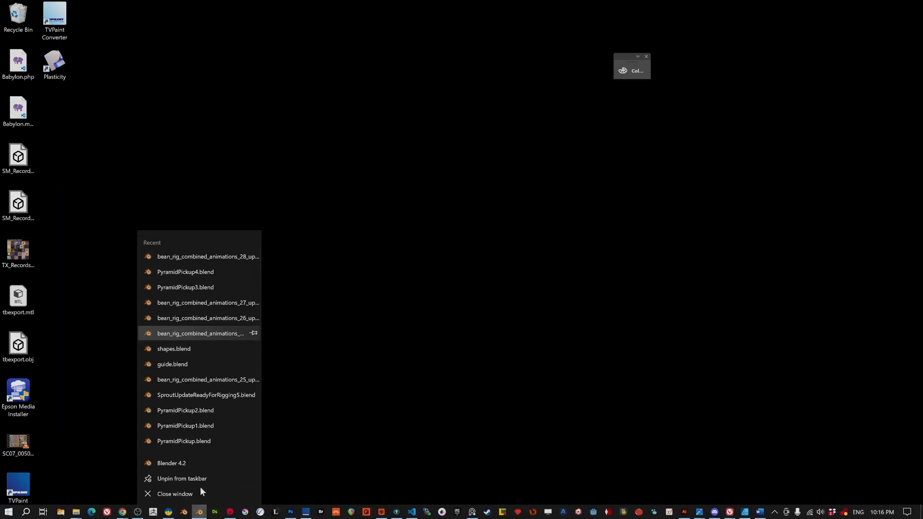
pyautogui.click(200, 461)
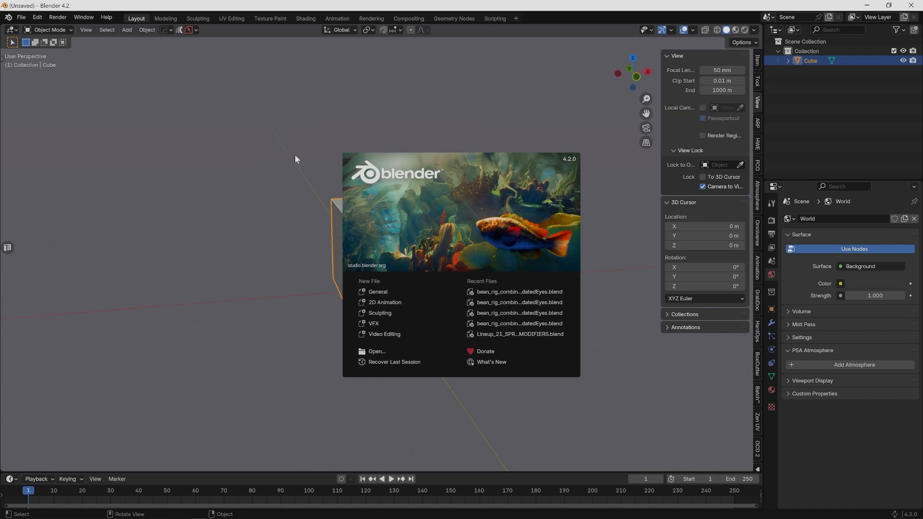
pyautogui.click(297, 118)
pyautogui.click(22, 18)
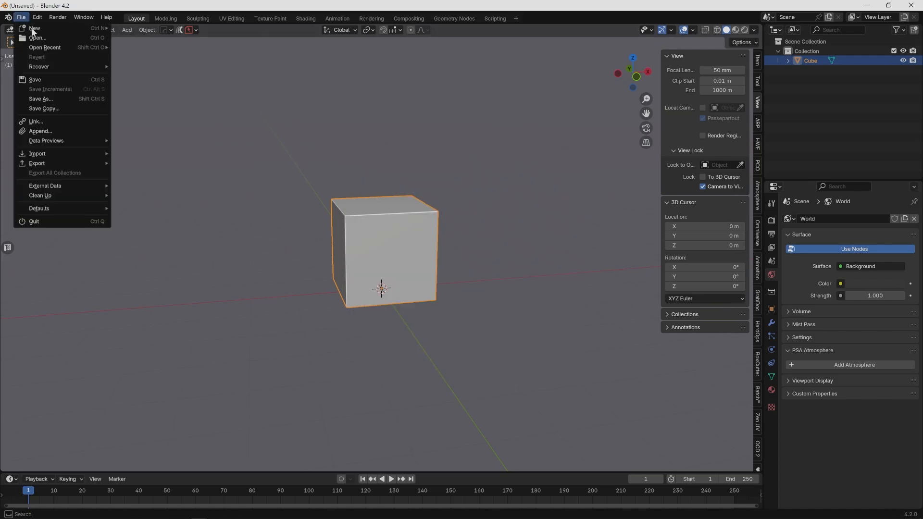
pyautogui.click(41, 38)
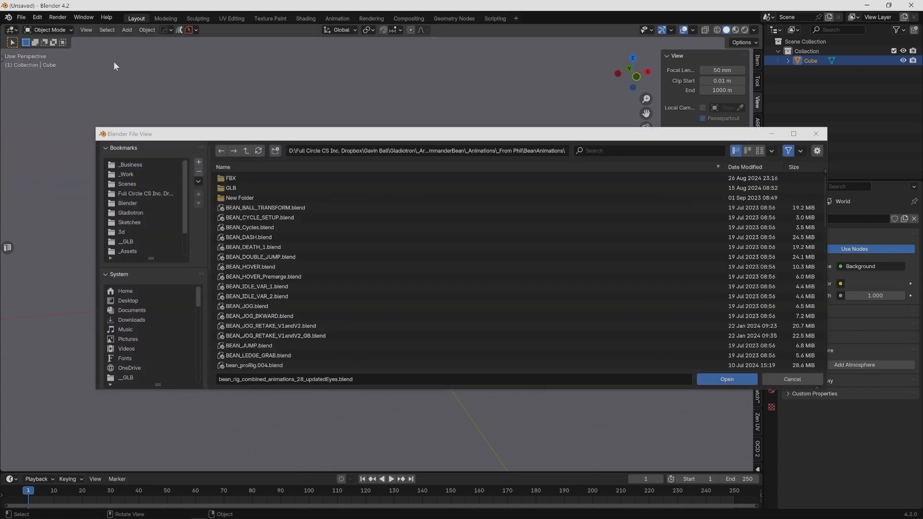
pyautogui.click(318, 150)
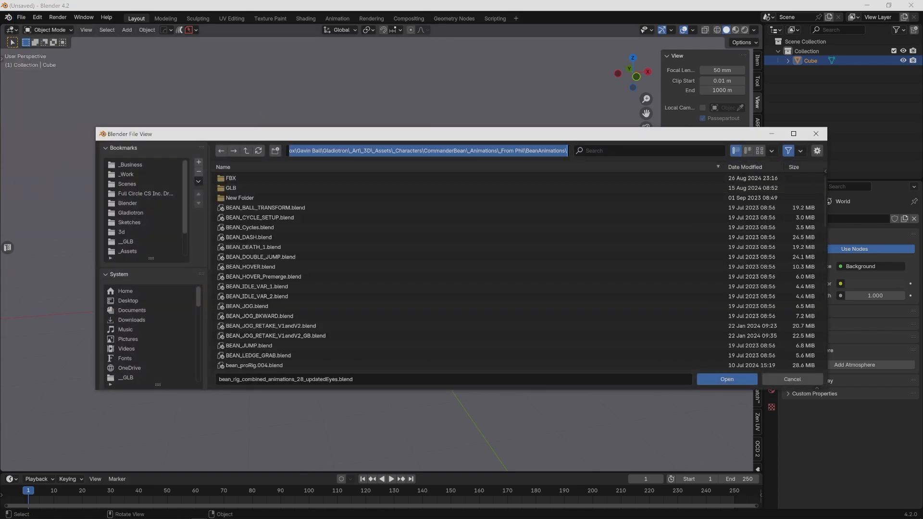
pyautogui.write('G:\\My Drive\\_Teaching\\Lessons\\__Modeling & Animation Systems II\\3DCoat\\Asteroid\\AsteroidExport\\update')
pyautogui.press('Return')
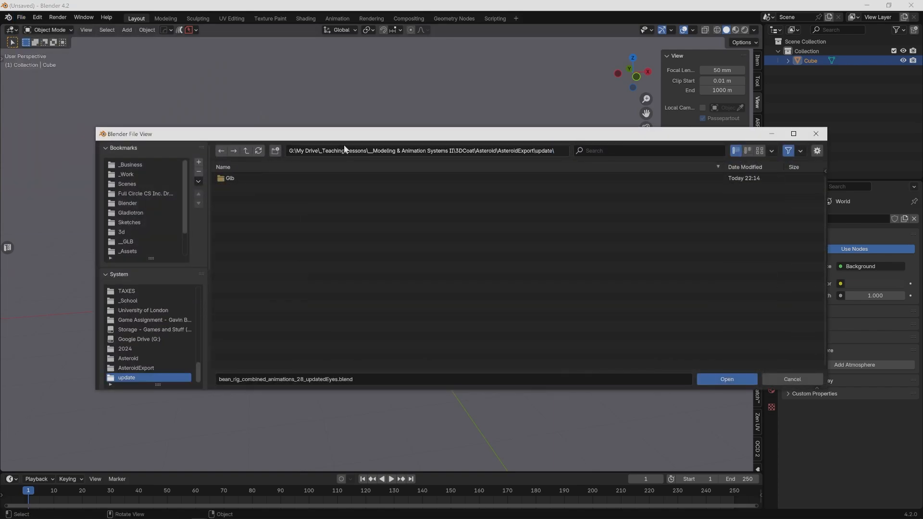
pyautogui.click(246, 150)
pyautogui.click(241, 179)
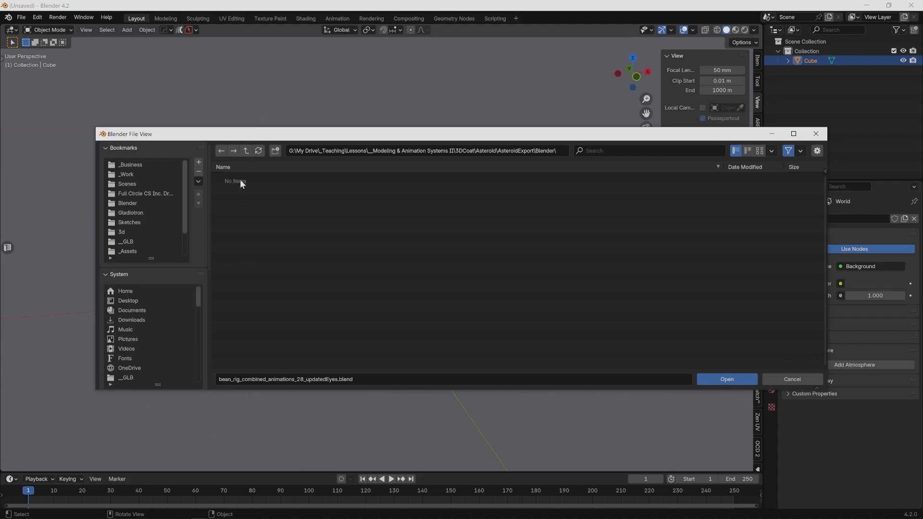
pyautogui.click(783, 377)
# - Import Asteroid.fbx from the AsteroidExport\Blender folder using the default FBX import options
pyautogui.click(21, 17)
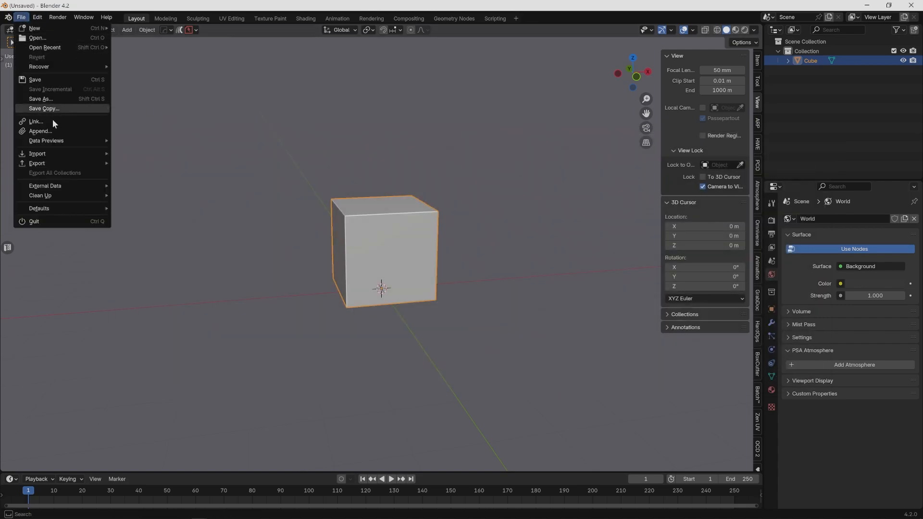
pyautogui.moveTo(59, 154)
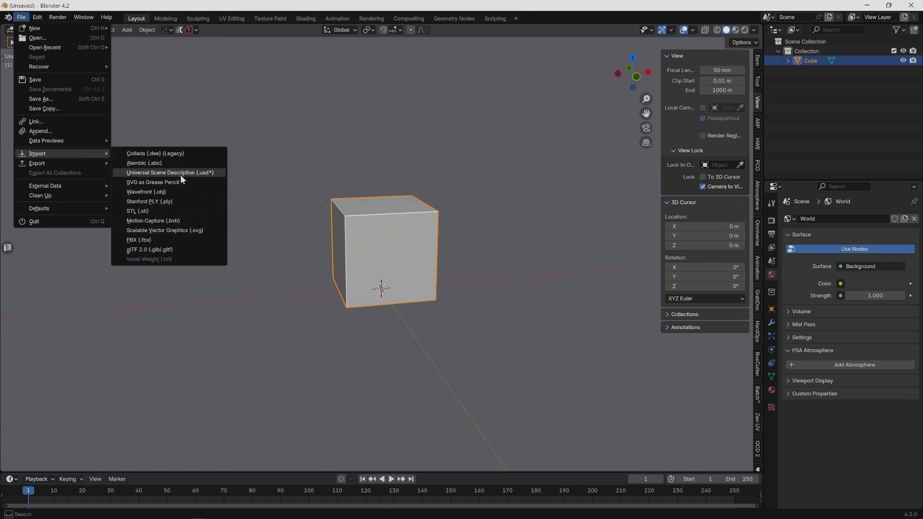
pyautogui.click(180, 238)
pyautogui.click(356, 149)
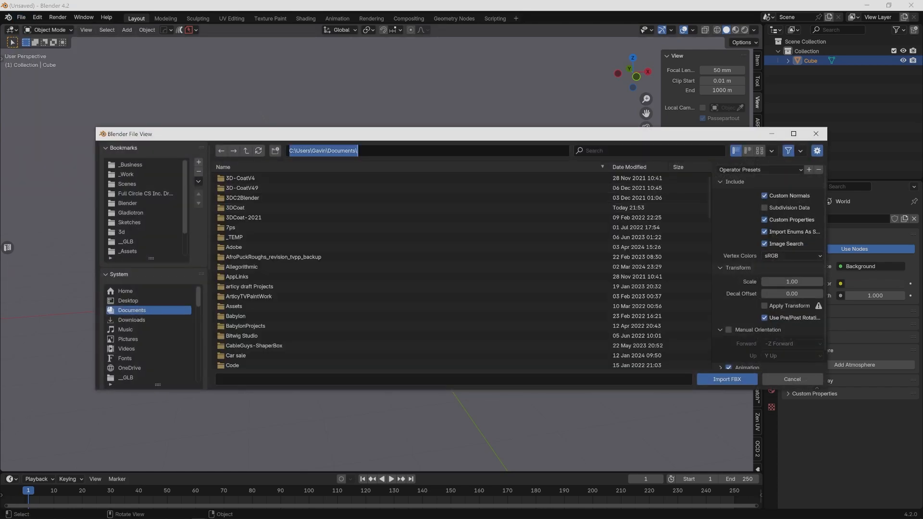
pyautogui.write('G:\\My Drive\\_Teaching\\Lessons\\__Modeling & Animation Systems II\\3DCoat\\Asteroid\\AsteroidExport\\update\\')
pyautogui.press('Return')
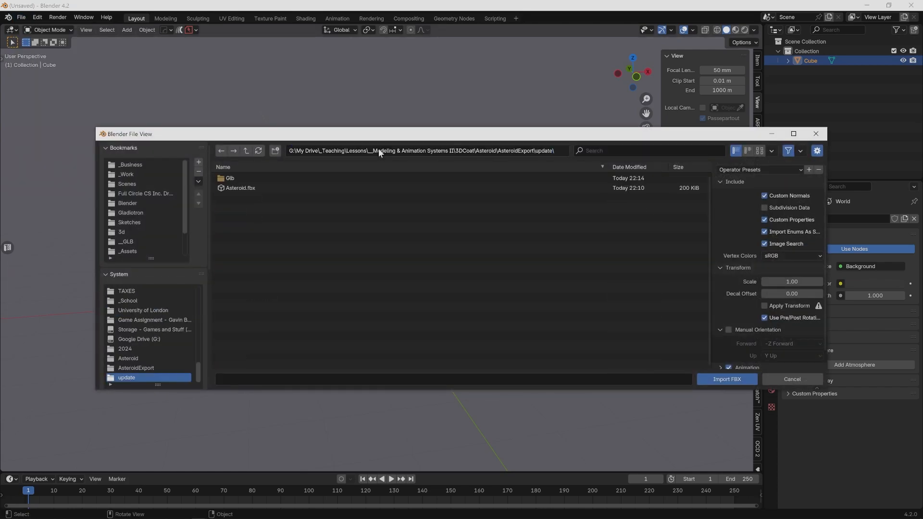
pyautogui.click(247, 152)
pyautogui.doubleClick(239, 179)
pyautogui.click(240, 180)
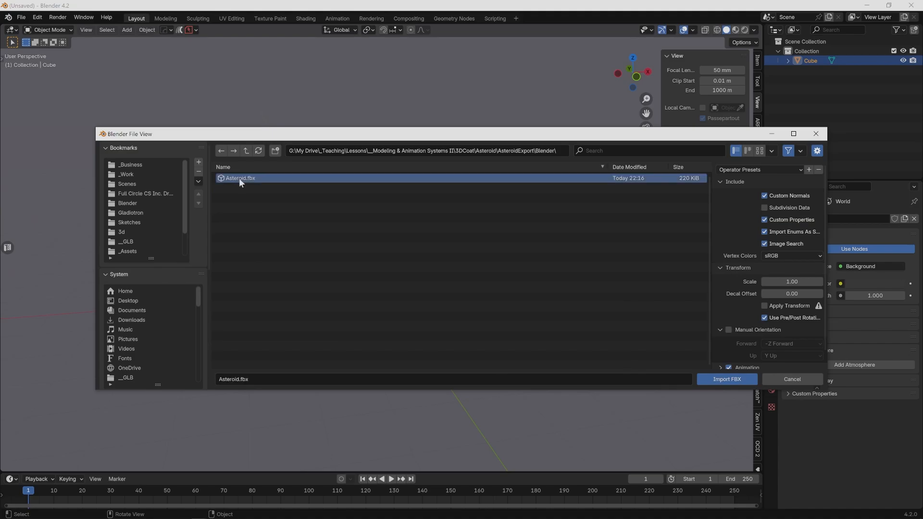
pyautogui.click(720, 379)
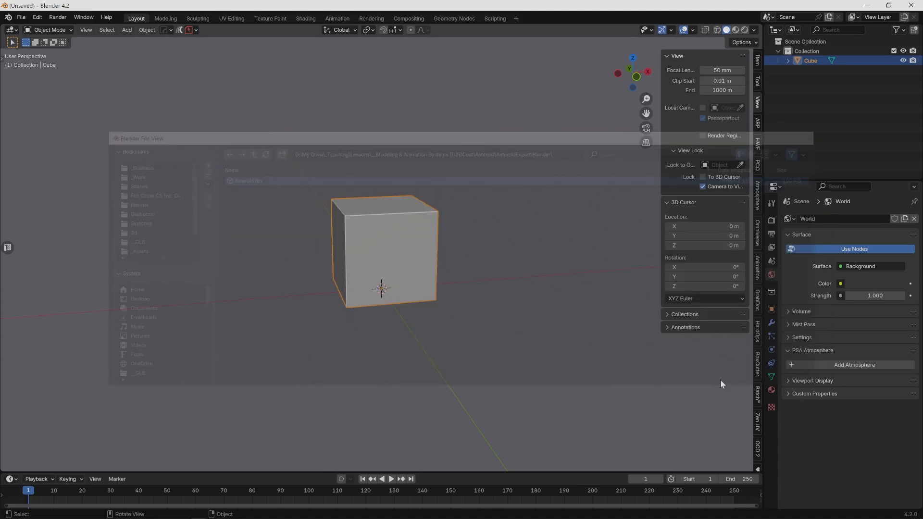
# - Delete the default cube from the scene
pyautogui.moveTo(267, 313); pyautogui.dragTo(280, 306, button='middle')
pyautogui.click(415, 238)
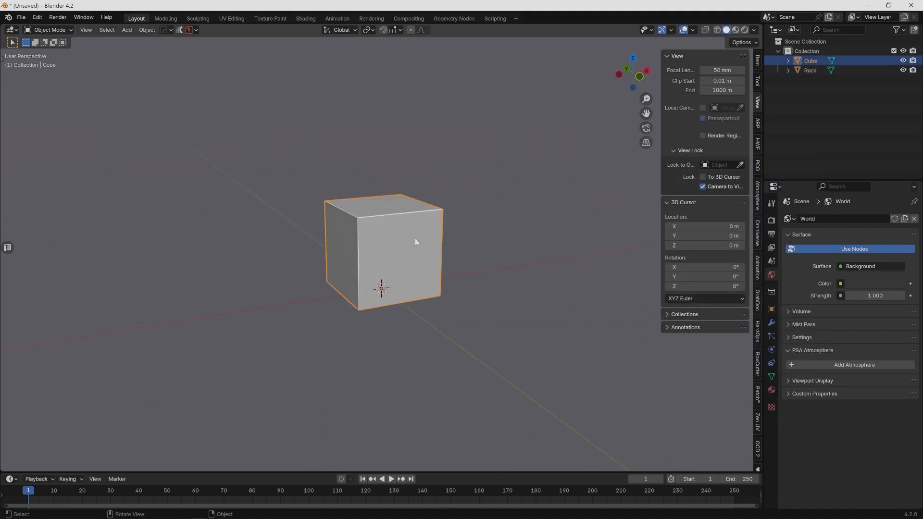
pyautogui.press('Delete')
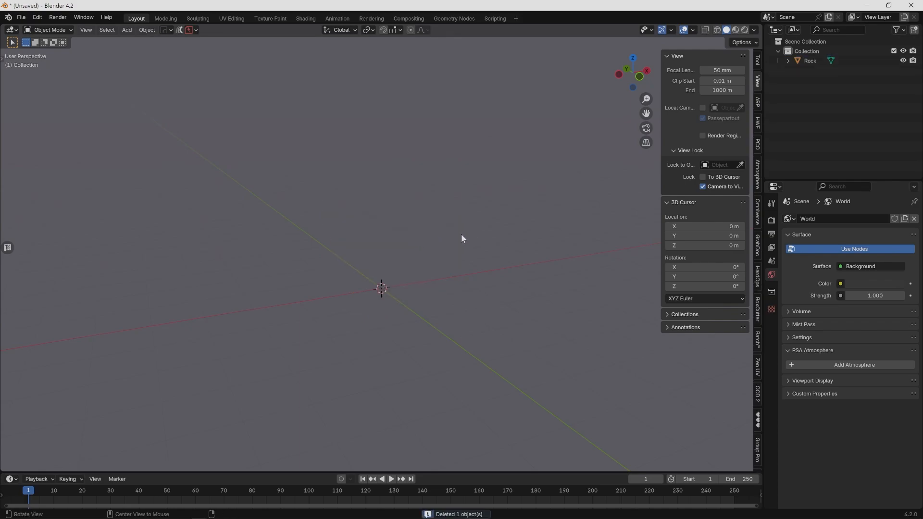
# - Frame the imported Rock object and show it in Material Preview shading to inspect its textures from several sides
pyautogui.scroll(-5, 370, 241)
pyautogui.click(807, 60)
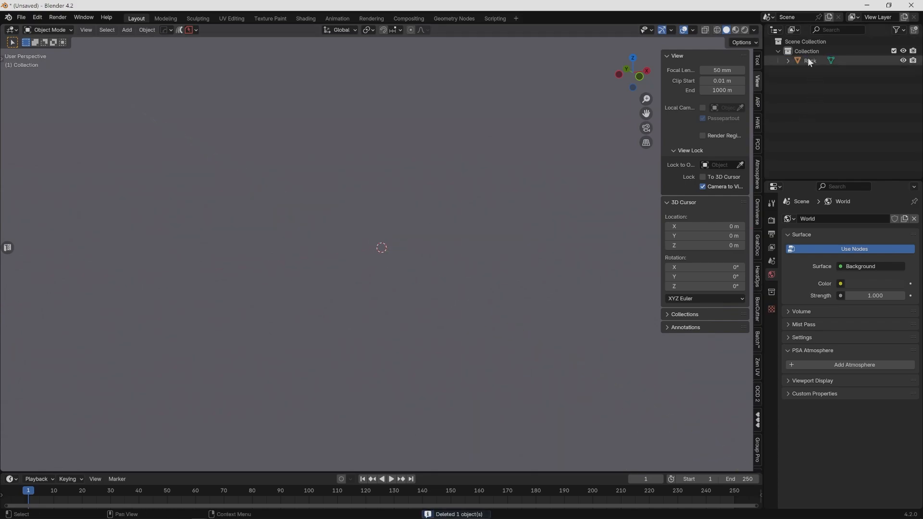
pyautogui.press('KP_Decimal')
pyautogui.scroll(3, 434, 174)
pyautogui.scroll(-5, 435, 174)
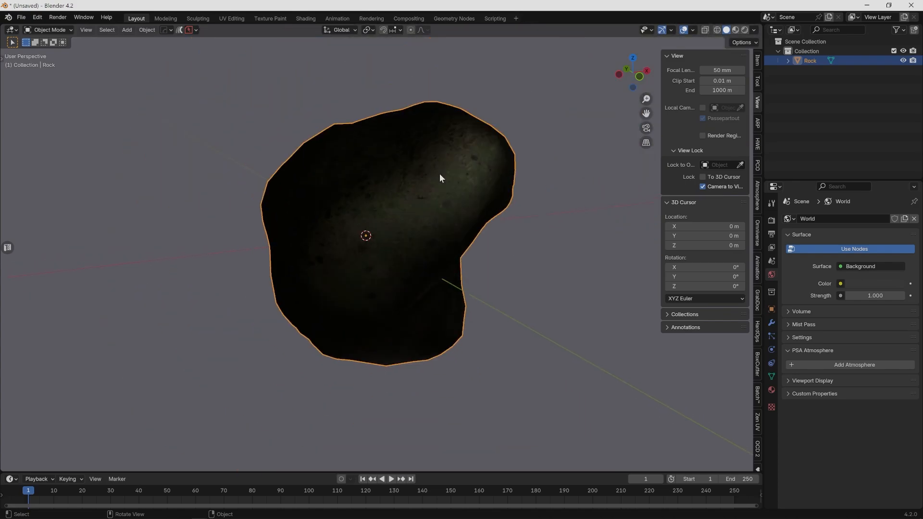
pyautogui.moveTo(439, 174); pyautogui.dragTo(497, 222, button='middle')
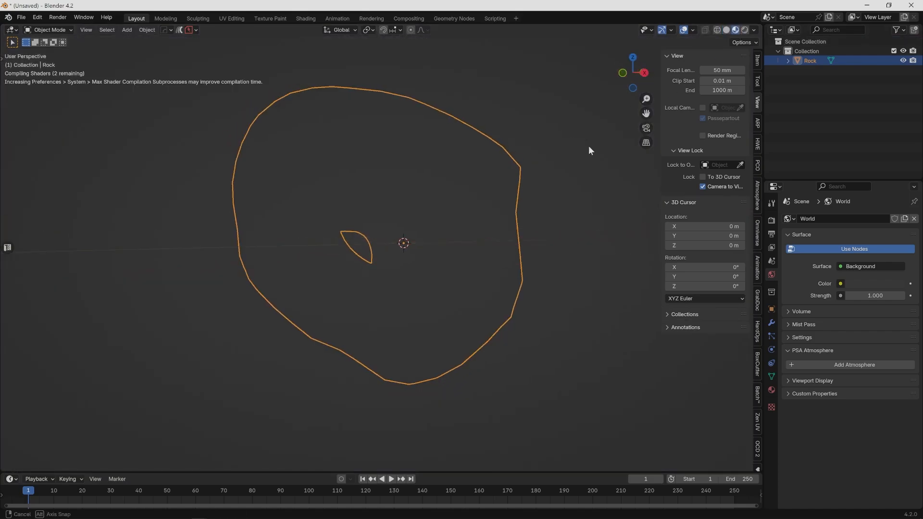
pyautogui.moveTo(588, 145); pyautogui.dragTo(485, 105, button='middle')
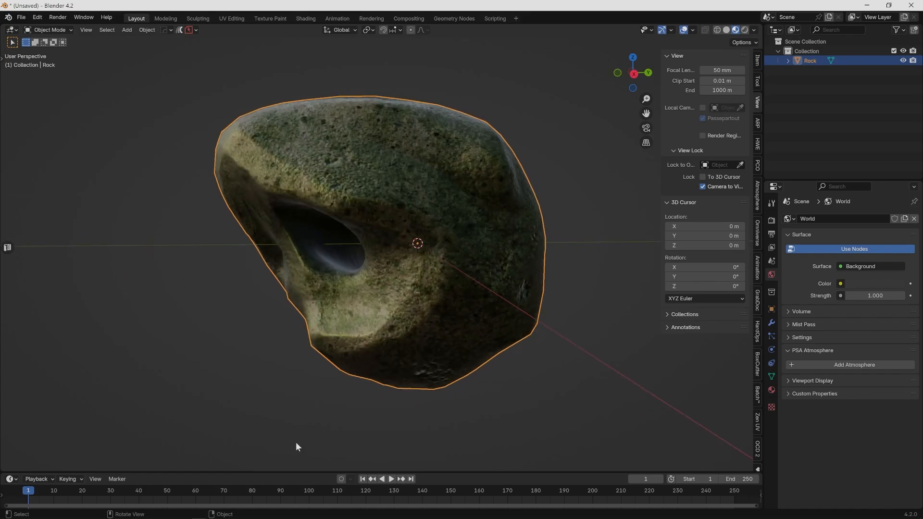
# - Replace the timeline with an enlarged Shader Editor showing the Rock's Default material nodes
pyautogui.moveTo(315, 473); pyautogui.dragTo(318, 326)
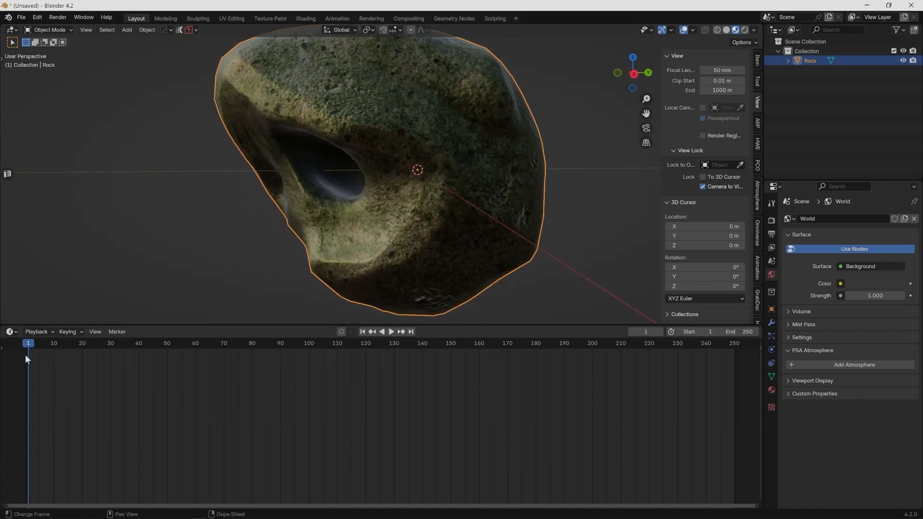
pyautogui.click(11, 332)
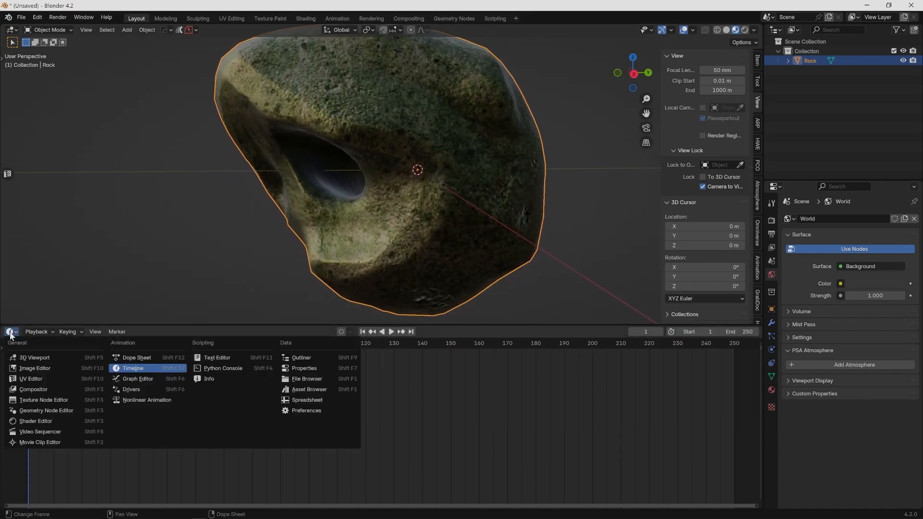
pyautogui.click(52, 422)
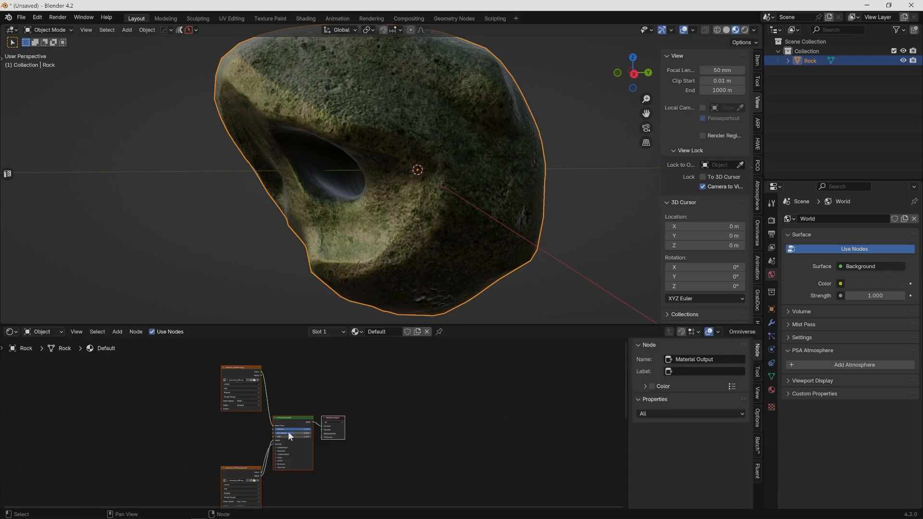
pyautogui.scroll(4, 310, 432)
pyautogui.moveTo(362, 454); pyautogui.dragTo(454, 503, button='middle')
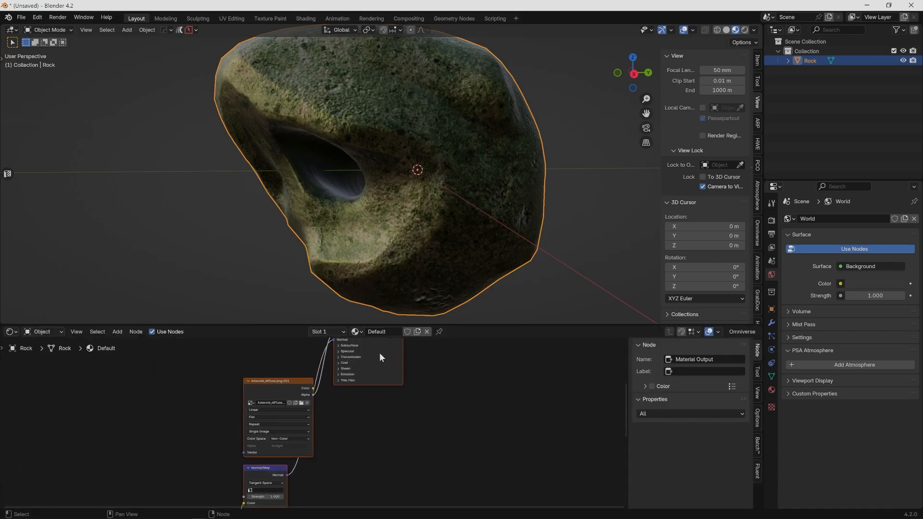
pyautogui.moveTo(371, 324); pyautogui.dragTo(372, 173)
pyautogui.scroll(3, 326, 403)
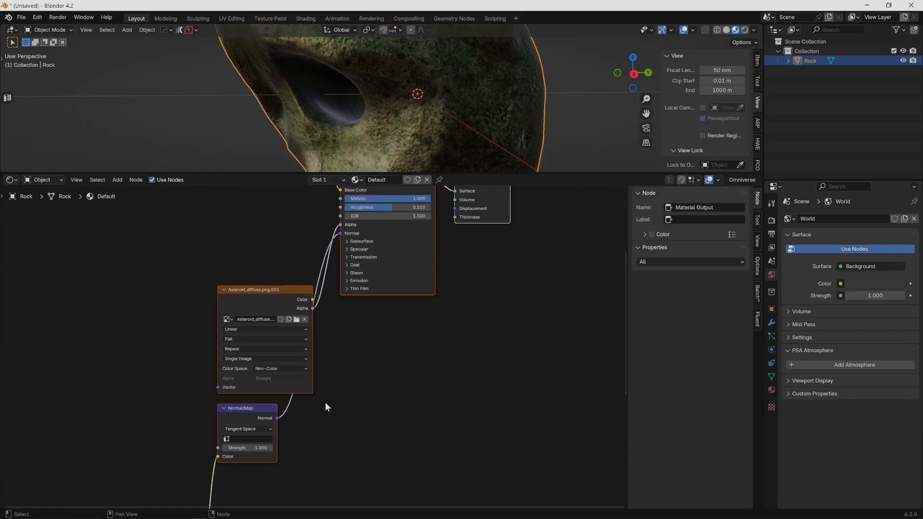
# - Move the Asteroid_normalmap.png image texture node up beside the Normal/Map node
pyautogui.moveTo(325, 403); pyautogui.dragTo(402, 348, button='middle')
pyautogui.scroll(-4, 400, 352)
pyautogui.scroll(4, 324, 400)
pyautogui.moveTo(293, 401); pyautogui.dragTo(310, 209, button='middle')
pyautogui.scroll(-2, 297, 312)
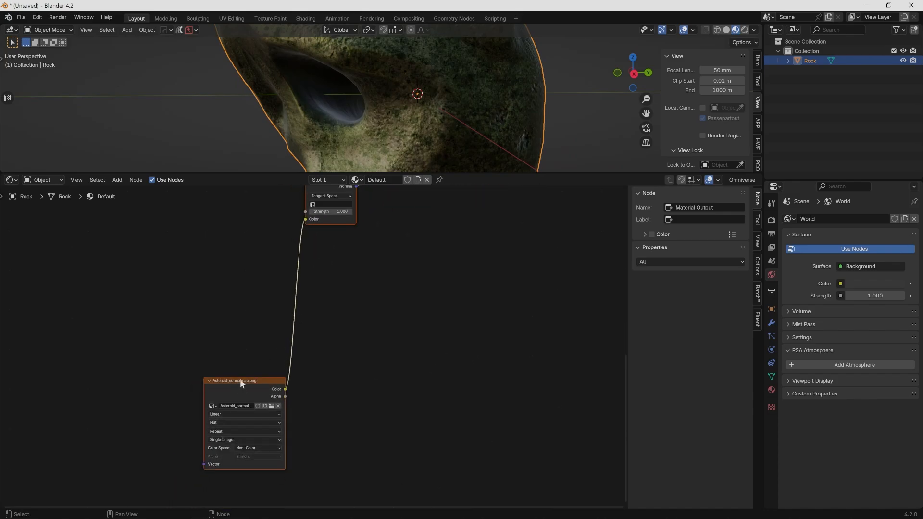
pyautogui.moveTo(240, 378); pyautogui.dragTo(212, 418, button='middle')
pyautogui.scroll(-1, 242, 400)
pyautogui.click(241, 402)
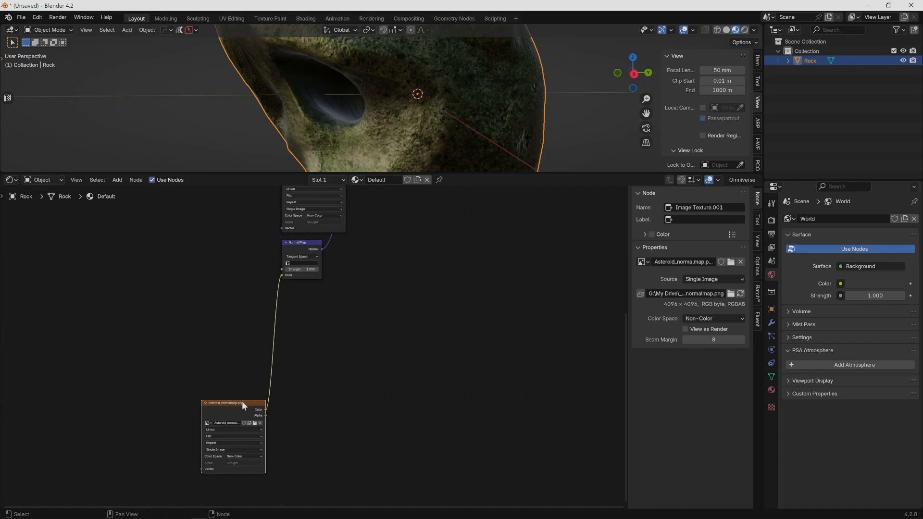
pyautogui.moveTo(241, 402); pyautogui.dragTo(222, 231)
# - Lower the Principled BSDF's Metallic value to 0
pyautogui.moveTo(384, 290); pyautogui.dragTo(313, 453, button='middle')
pyautogui.scroll(4, 366, 431)
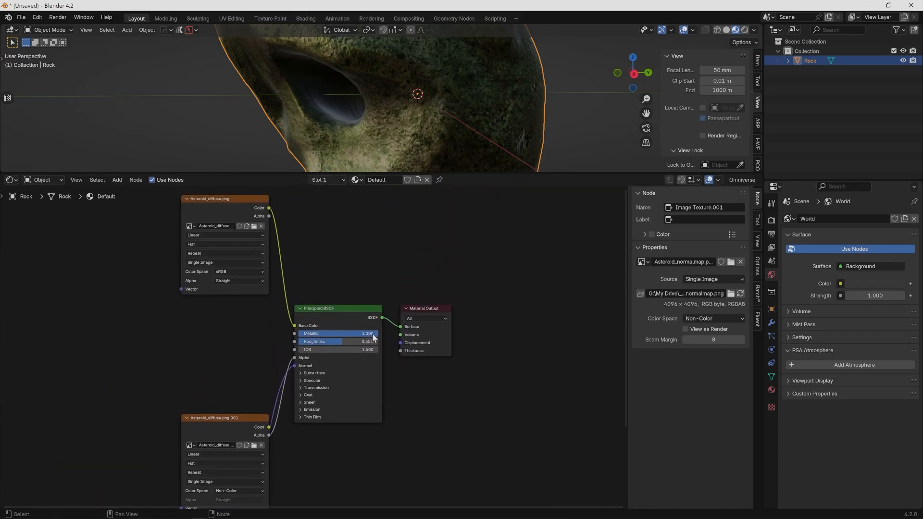
pyautogui.moveTo(373, 335); pyautogui.dragTo(291, 336)
pyautogui.moveTo(184, 265); pyautogui.dragTo(198, 329, button='middle')
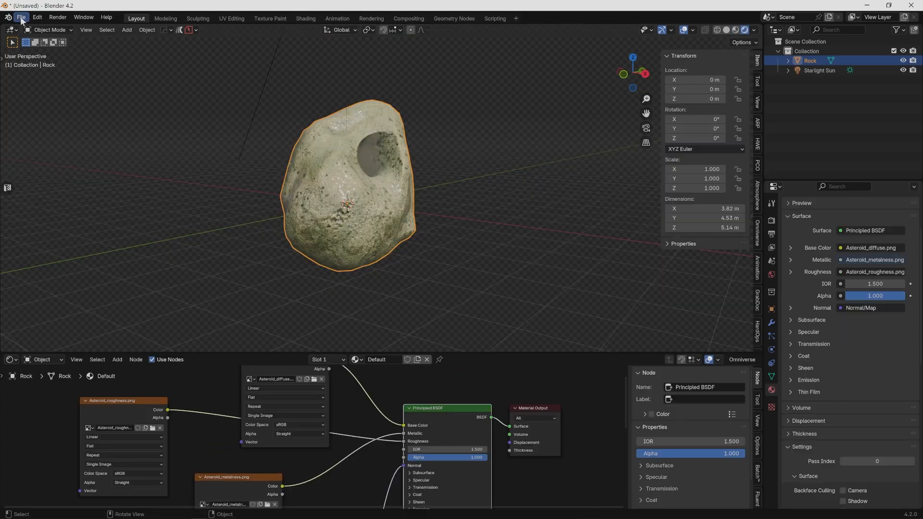
# - Save the scene as Asteroid.blend in the AsteroidExport\Blender folder
pyautogui.click(21, 17)
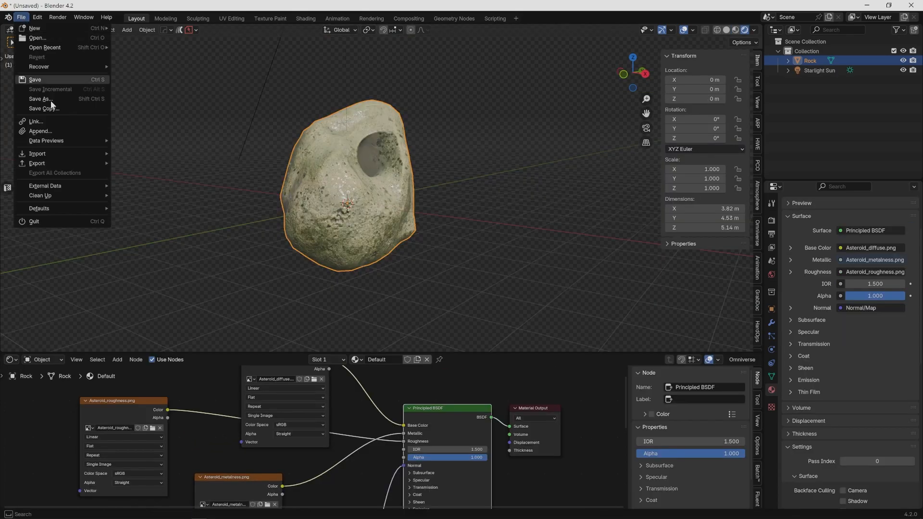
pyautogui.click(59, 78)
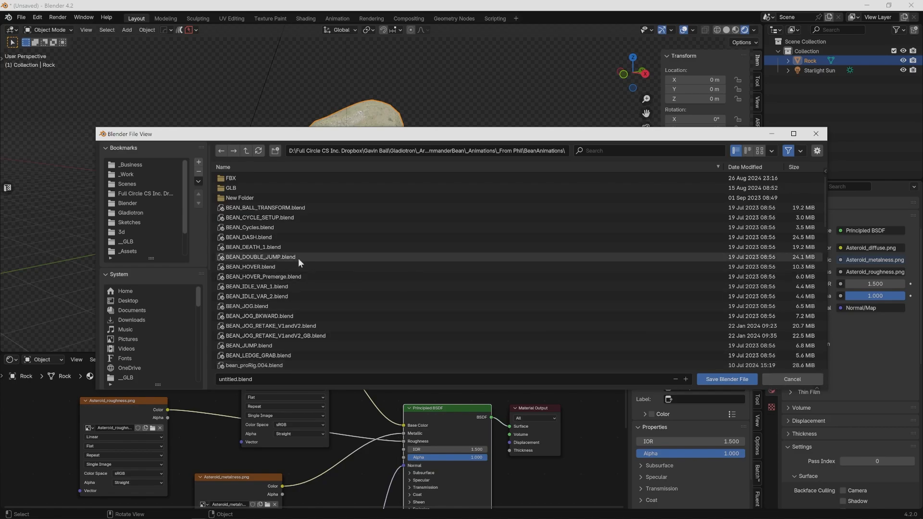
pyautogui.click(399, 150)
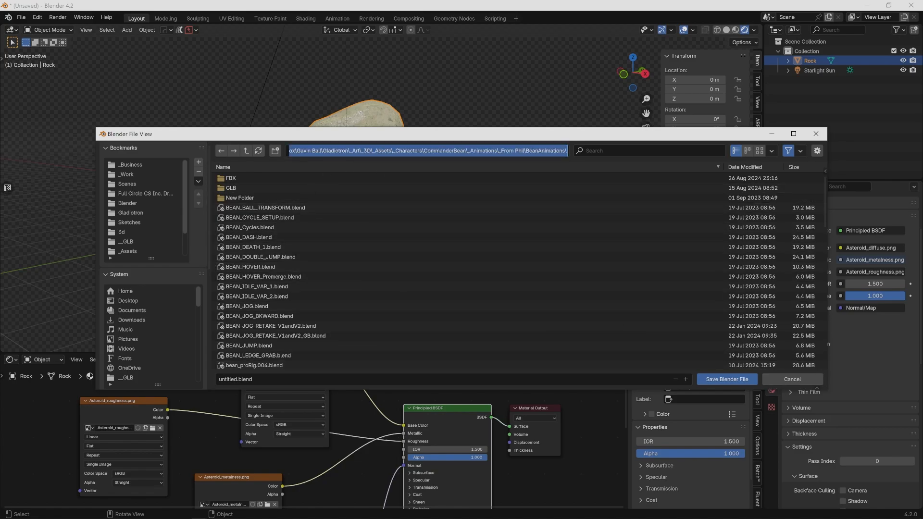
pyautogui.write('G:\\My Drive\\_Teaching\\Lessons\\__Modeling & Animation Systems II\\3DCoat\\Asteroid\\AsteroidExport\\update')
pyautogui.press('Return')
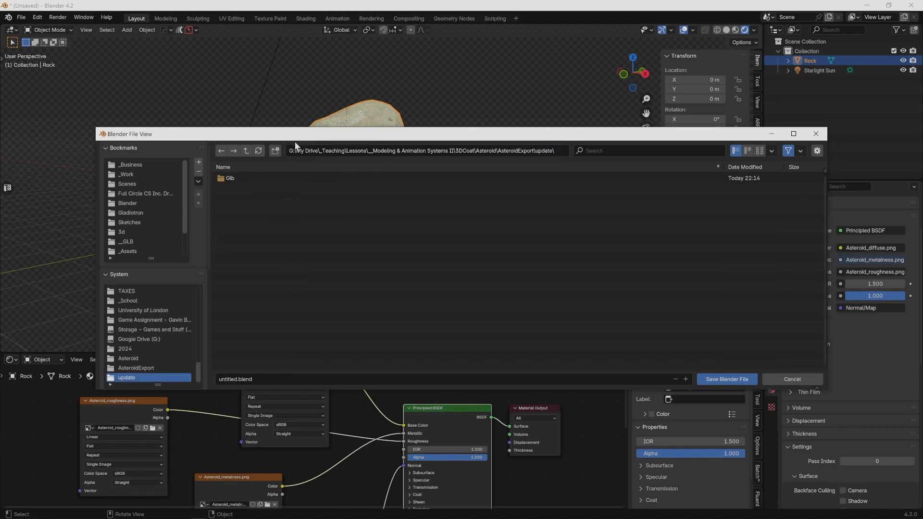
pyautogui.click(246, 150)
pyautogui.doubleClick(229, 178)
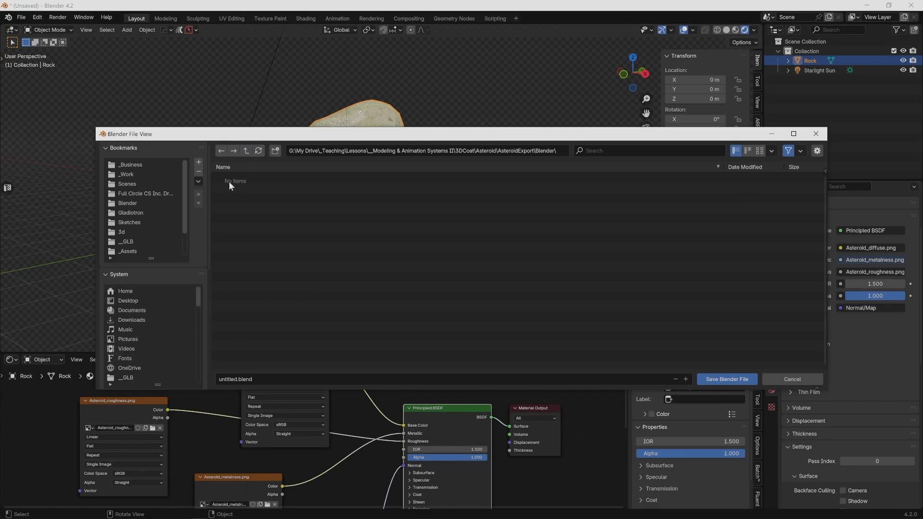
pyautogui.click(257, 379)
pyautogui.write('Asteroid')
pyautogui.press('Return')
pyautogui.click(726, 379)
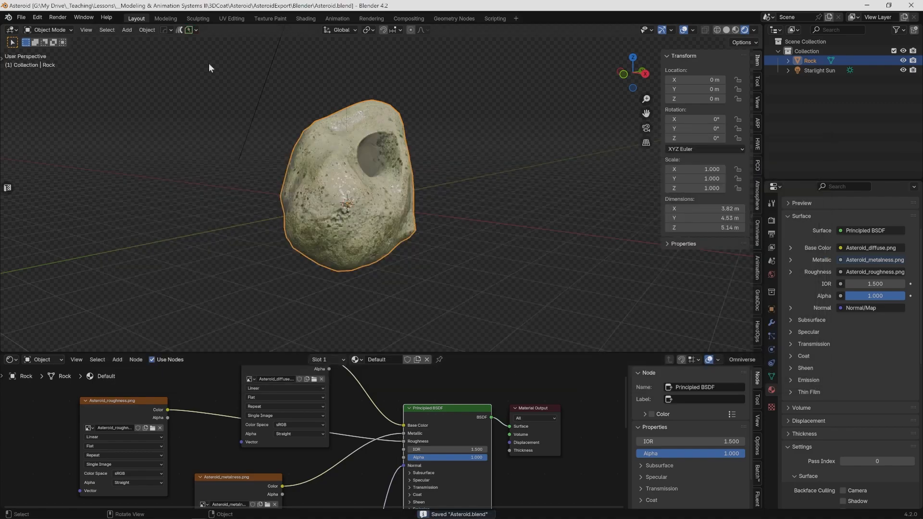
# - Set up a glTF 2.0 export of the Rock in binary format, targeting the existing Asteroid.glb in the GLB folder
pyautogui.click(22, 17)
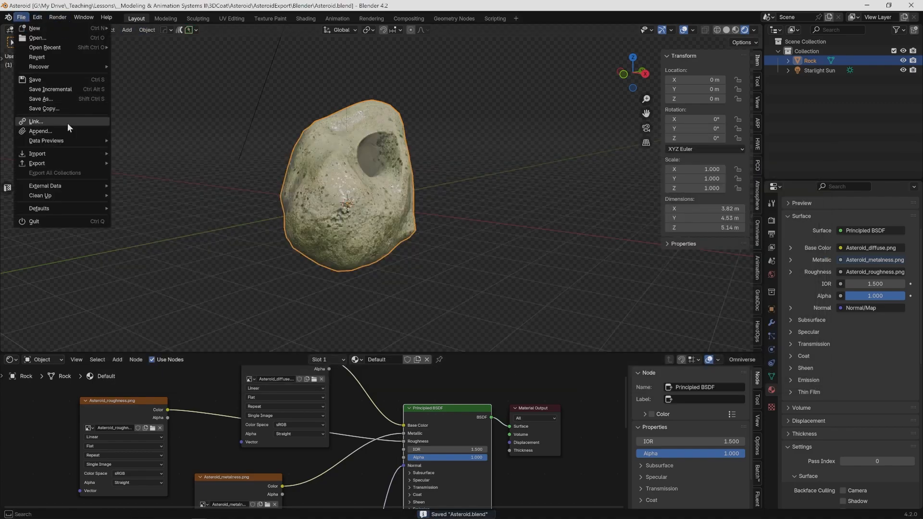
pyautogui.moveTo(60, 165)
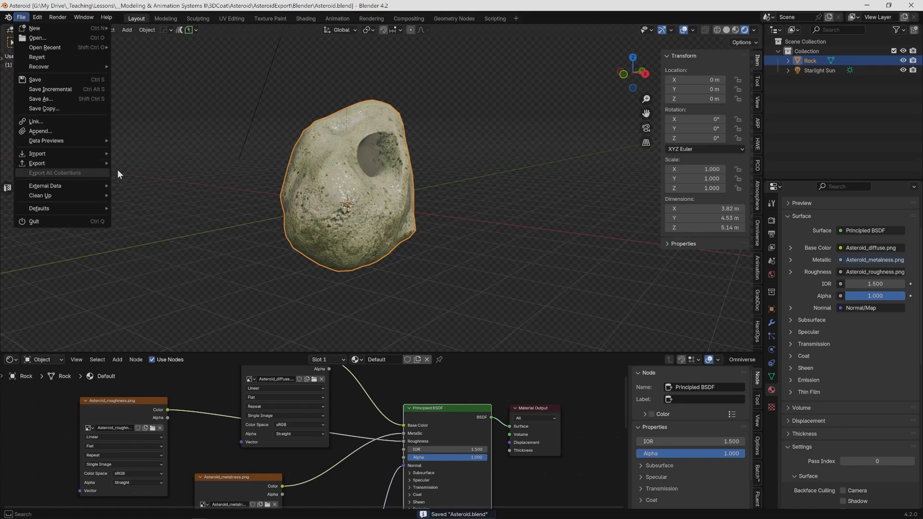
pyautogui.click(26, 19)
pyautogui.moveTo(59, 162)
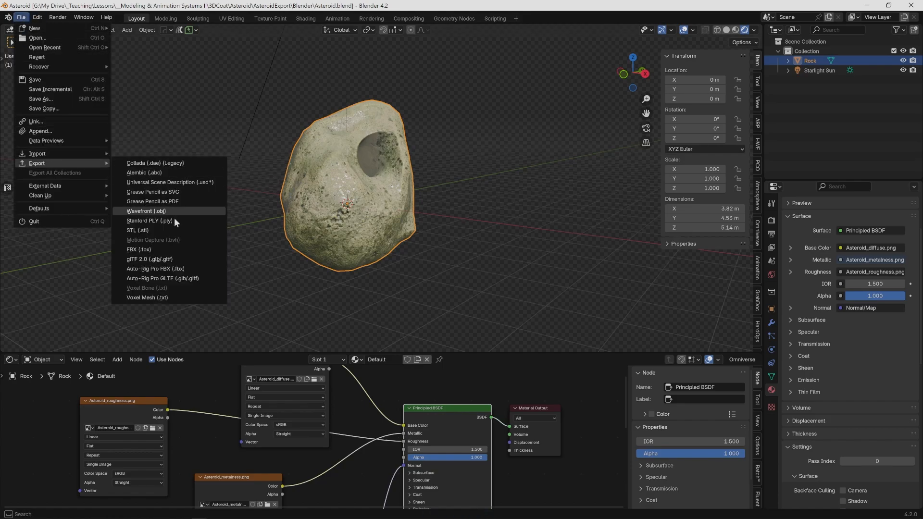
pyautogui.click(177, 259)
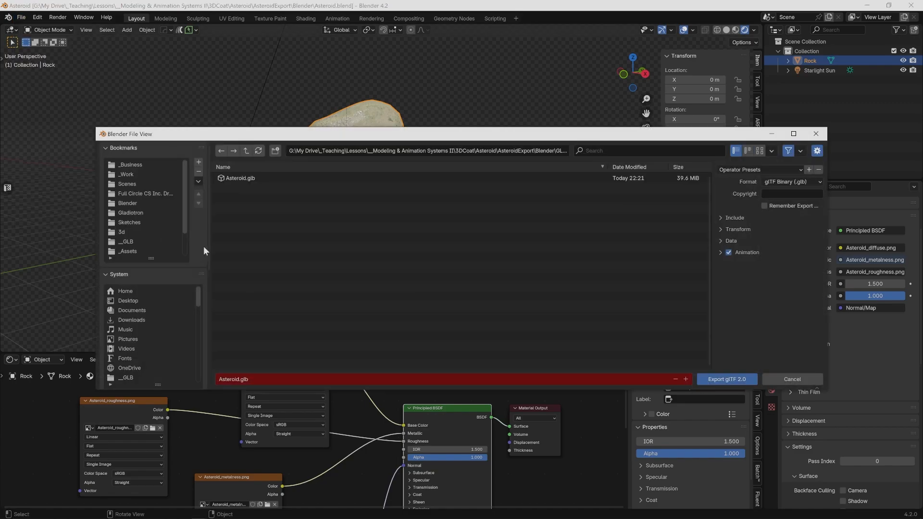
pyautogui.click(236, 176)
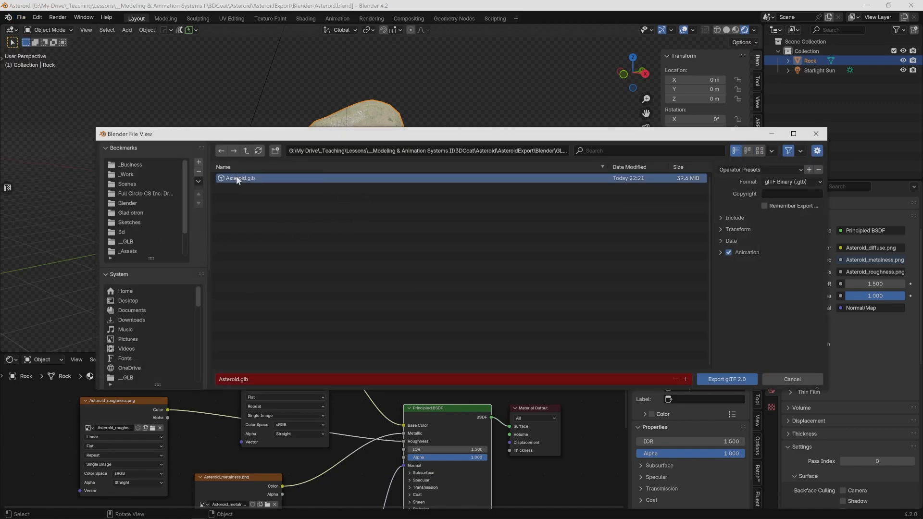
# - Turn off Animation and Skinning in the glTF export, keeping it limited to Selected Objects
pyautogui.click(721, 218)
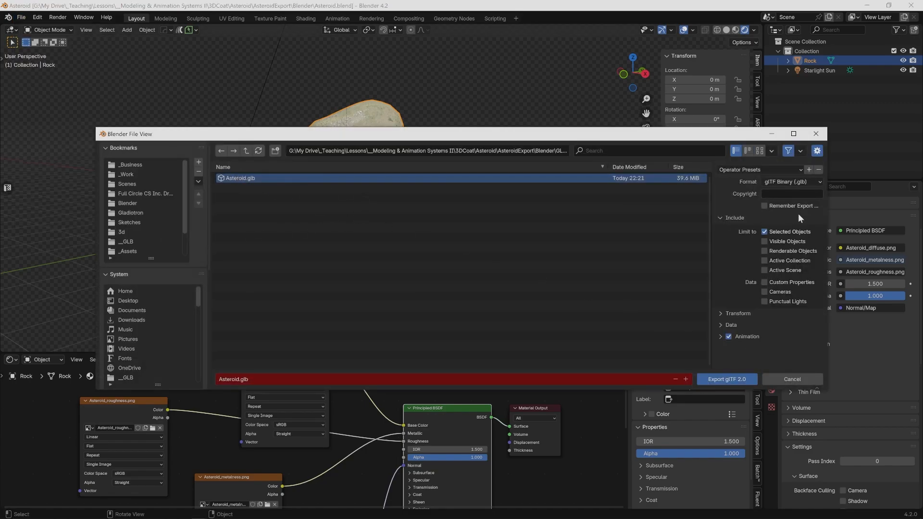
pyautogui.click(722, 325)
pyautogui.scroll(-3, 722, 327)
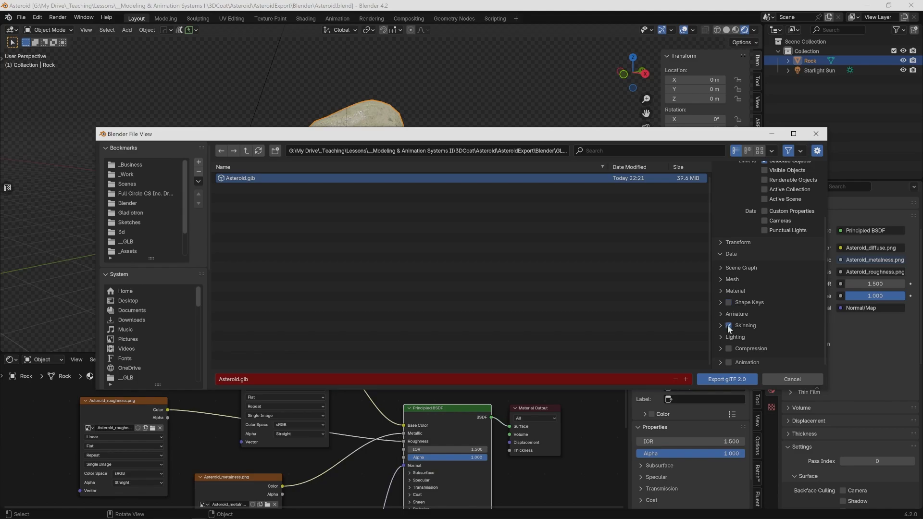
pyautogui.click(728, 325)
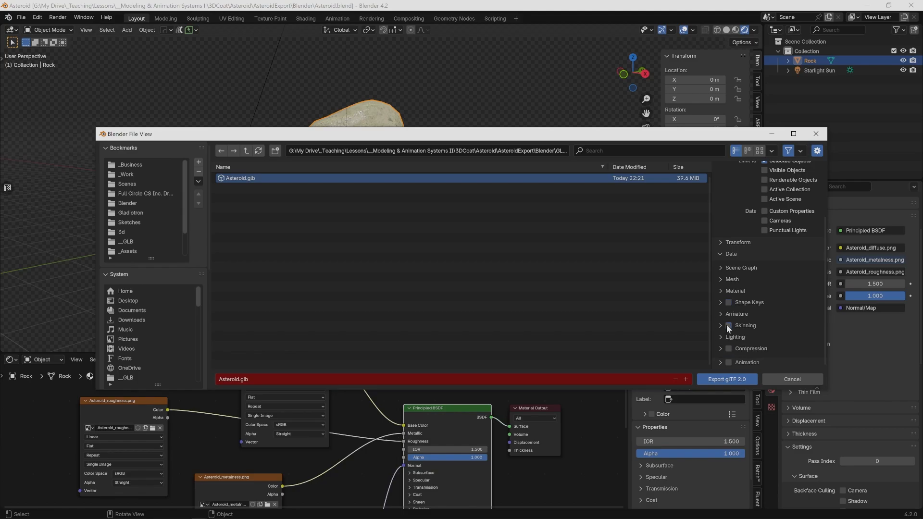
# - Check the export's scene graph, mesh and vertex color options and set the material Images to WebP Format
pyautogui.click(720, 279)
pyautogui.scroll(-2, 719, 267)
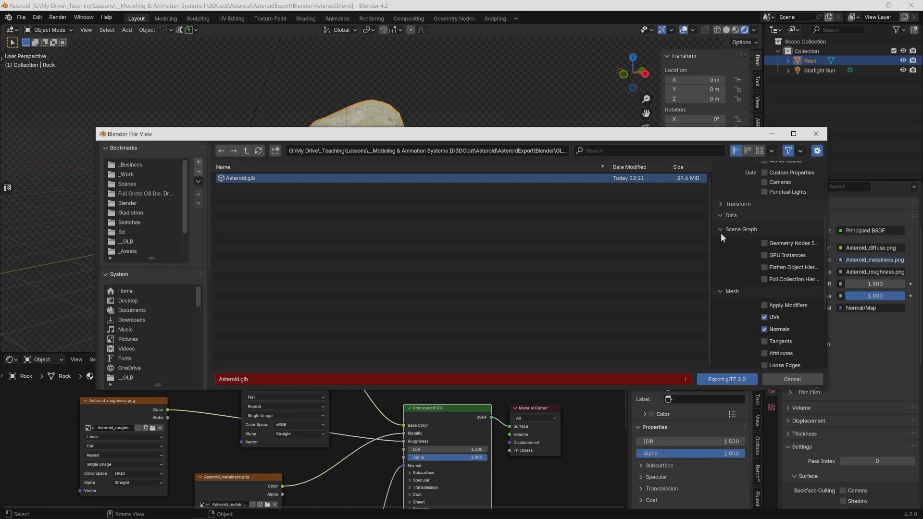
pyautogui.scroll(-3, 720, 232)
pyautogui.click(720, 277)
pyautogui.scroll(-2, 721, 282)
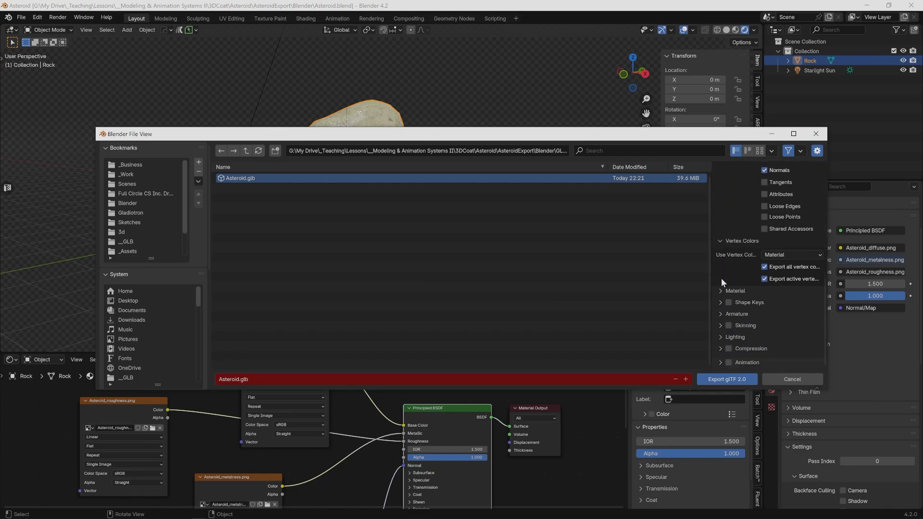
pyautogui.click(719, 291)
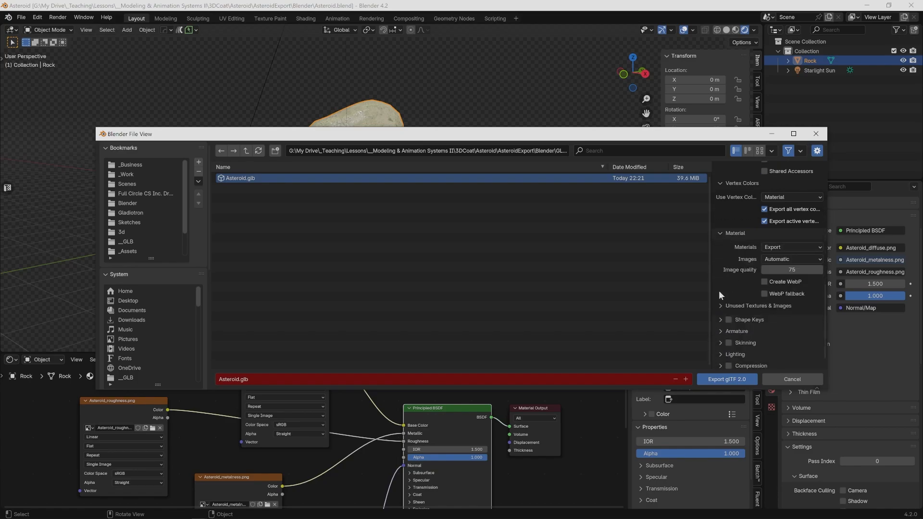
pyautogui.scroll(-4, 719, 290)
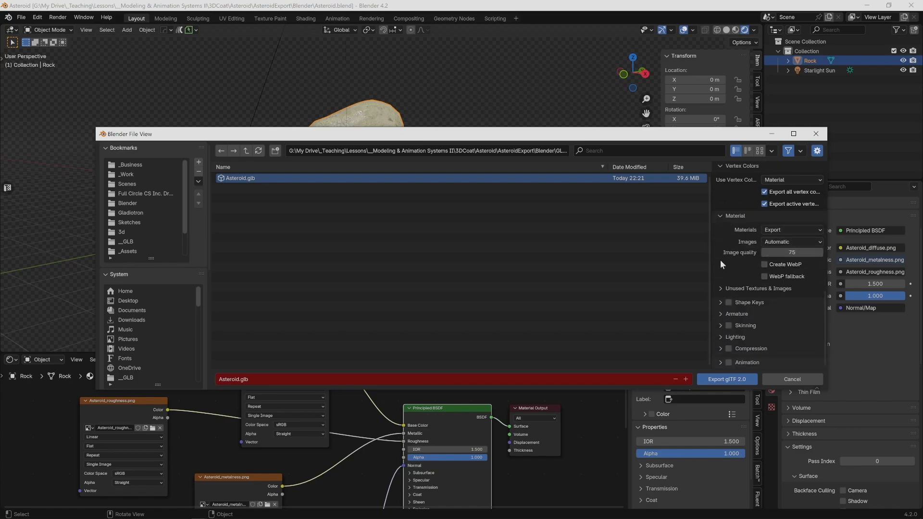
pyautogui.moveTo(709, 261); pyautogui.dragTo(582, 255)
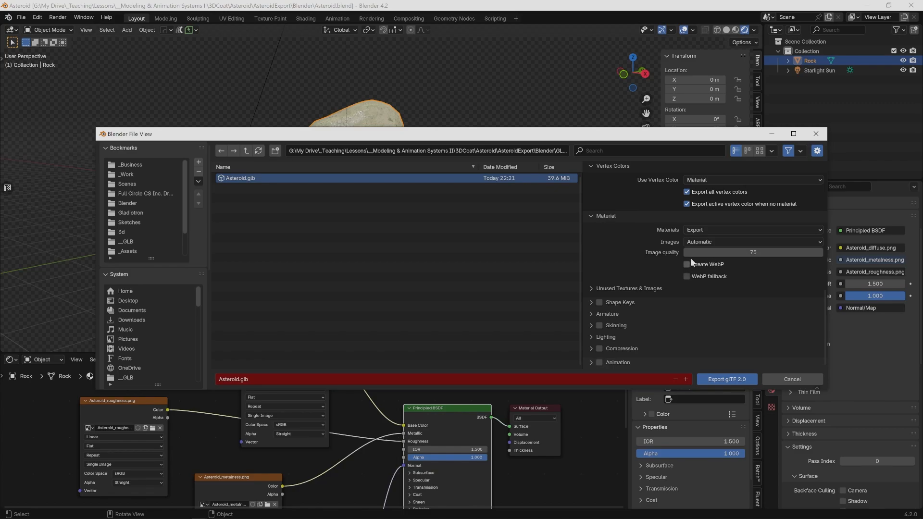
pyautogui.click(722, 241)
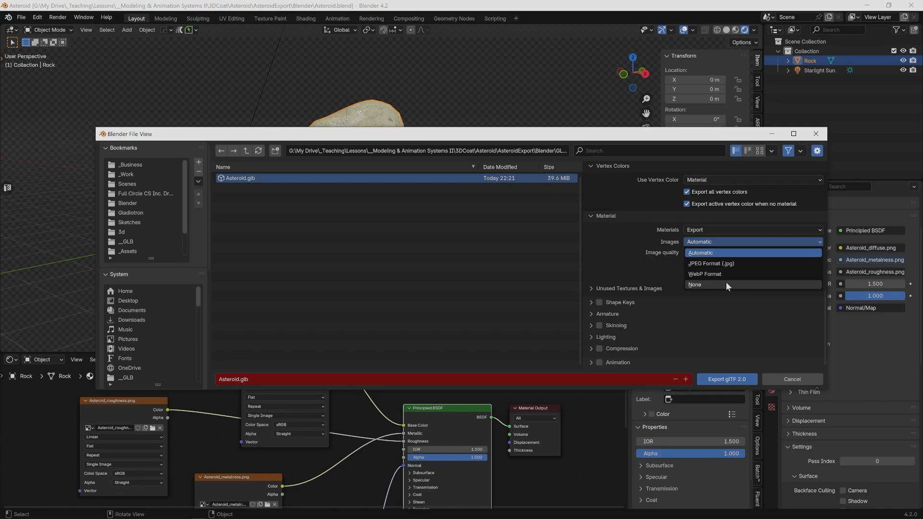
pyautogui.click(720, 274)
pyautogui.click(702, 231)
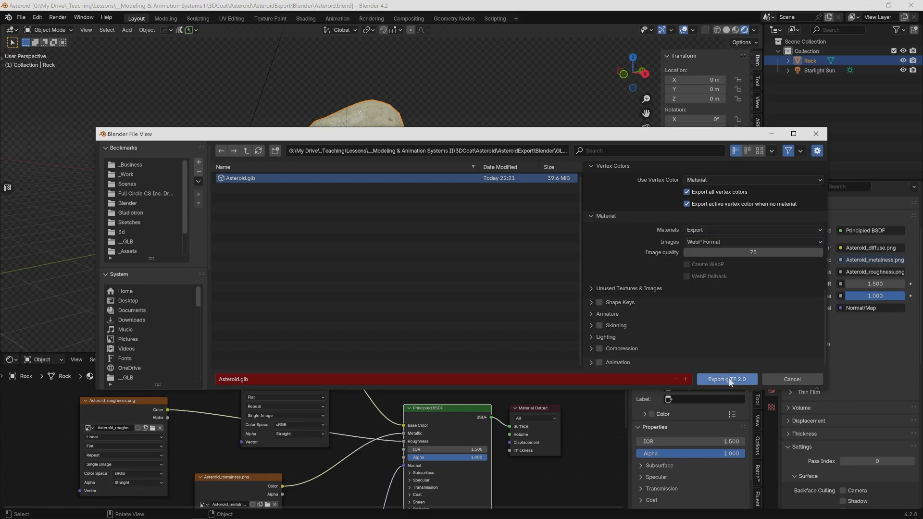
# - Run the glTF 2.0 export, overwriting Asteroid.glb
pyautogui.scroll(8, 706, 304)
pyautogui.scroll(-8, 705, 304)
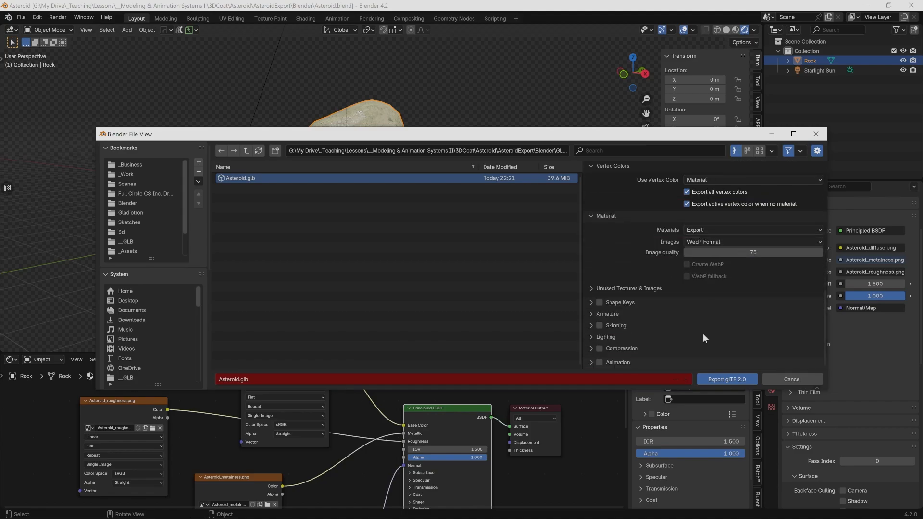
pyautogui.click(731, 379)
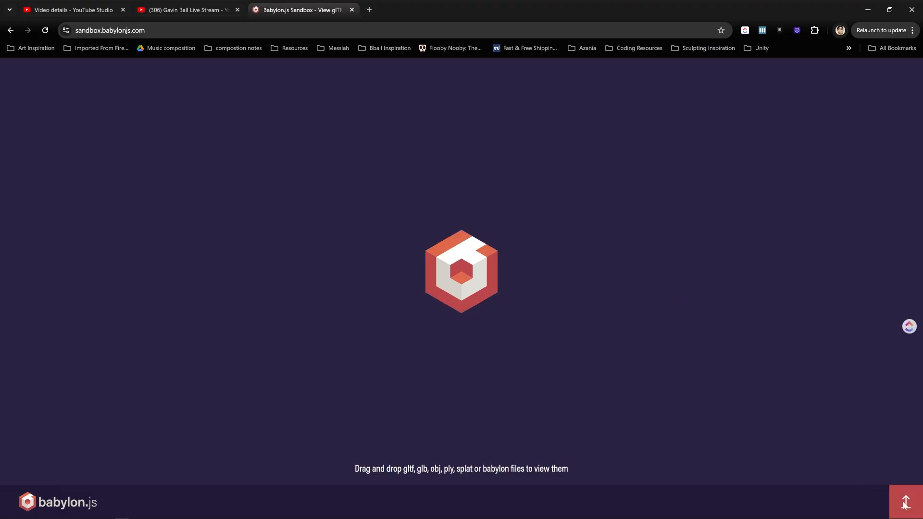
# - Switch to the Babylon.js Sandbox, load Asteroid.glb from the Blender\GLB folder and inspect the model from several sides
pyautogui.click(905, 503)
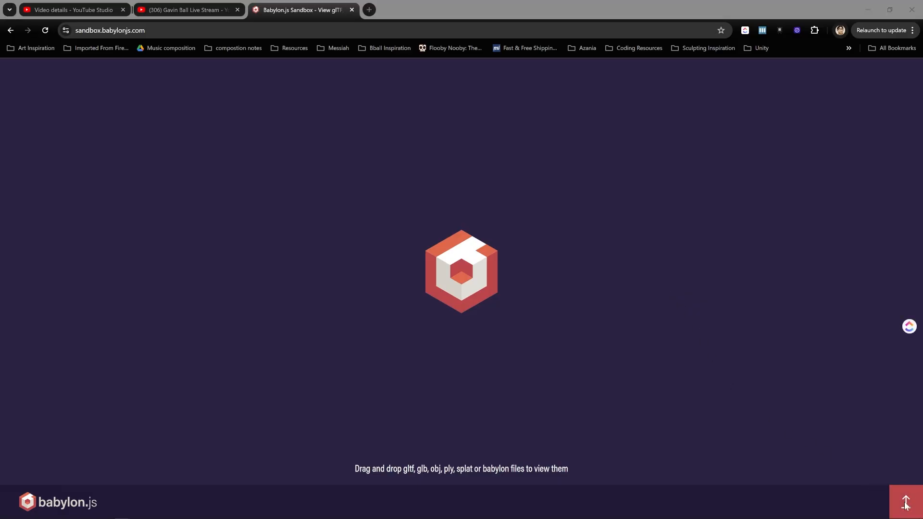
pyautogui.click(316, 65)
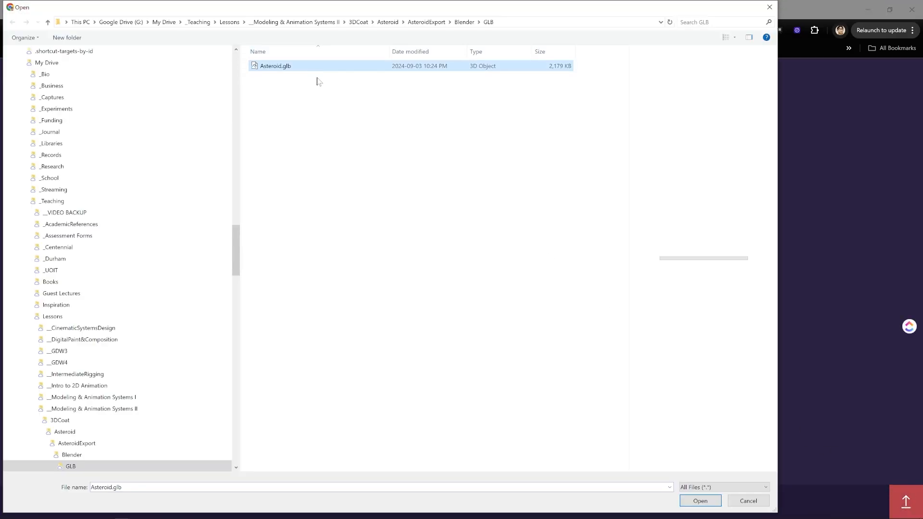
pyautogui.click(700, 500)
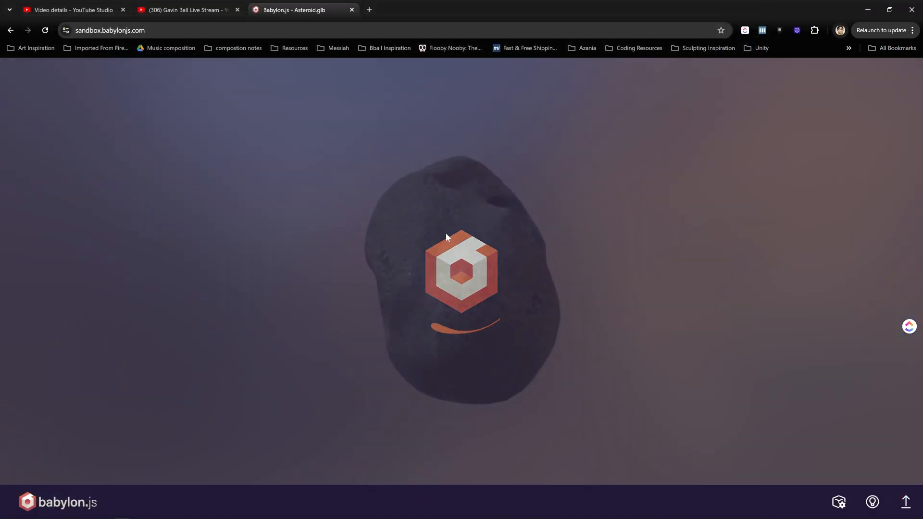
pyautogui.scroll(4, 629, 244)
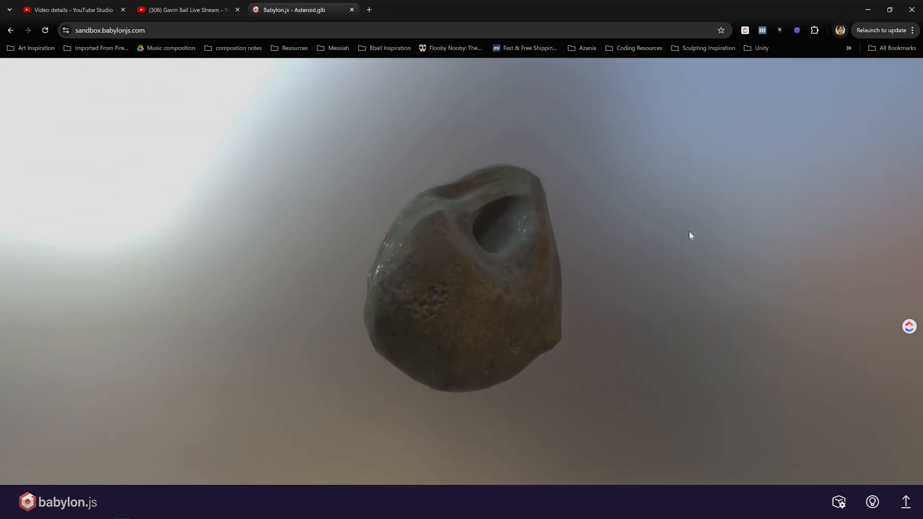
pyautogui.moveTo(689, 232)
pyautogui.mouseDown()
pyautogui.moveTo(527, 248)
pyautogui.moveTo(414, 231)
pyautogui.moveTo(371, 268)
pyautogui.moveTo(207, 249)
pyautogui.moveTo(698, 287)
pyautogui.moveTo(342, 249)
pyautogui.moveTo(154, 244)
pyautogui.moveTo(747, 287)
pyautogui.moveTo(553, 243)
pyautogui.moveTo(766, 237)
pyautogui.moveTo(647, 237)
pyautogui.moveTo(721, 208)
pyautogui.moveTo(572, 222)
pyautogui.moveTo(604, 223)
pyautogui.moveTo(581, 225)
pyautogui.moveTo(378, 219)
pyautogui.moveTo(692, 255)
pyautogui.moveTo(422, 255)
pyautogui.moveTo(560, 250)
pyautogui.moveTo(604, 264)
pyautogui.moveTo(652, 262)
pyautogui.moveTo(690, 251)
pyautogui.moveTo(632, 239)
pyautogui.moveTo(695, 240)
pyautogui.mouseUp()
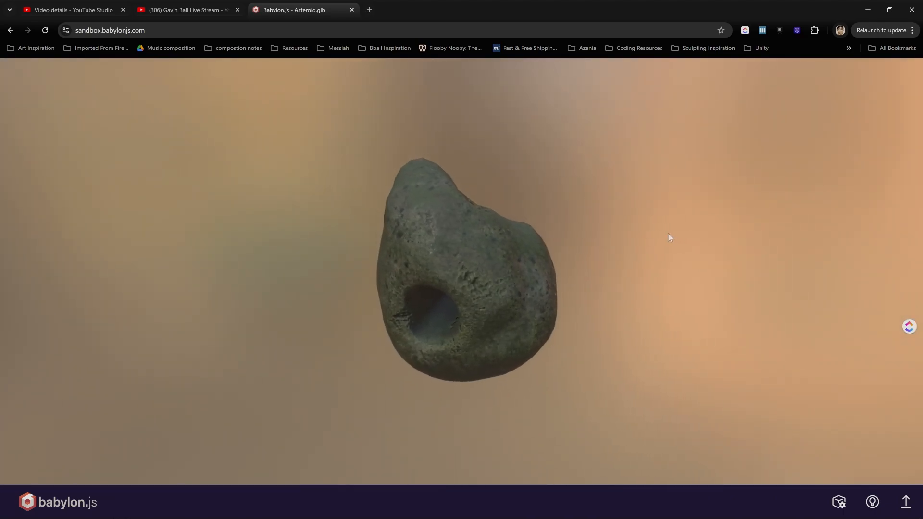
pyautogui.moveTo(596, 226); pyautogui.dragTo(539, 227)
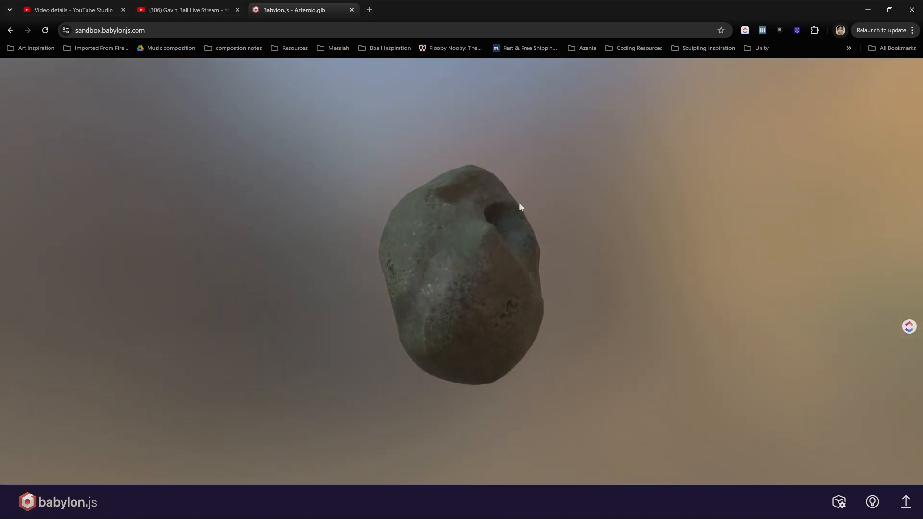